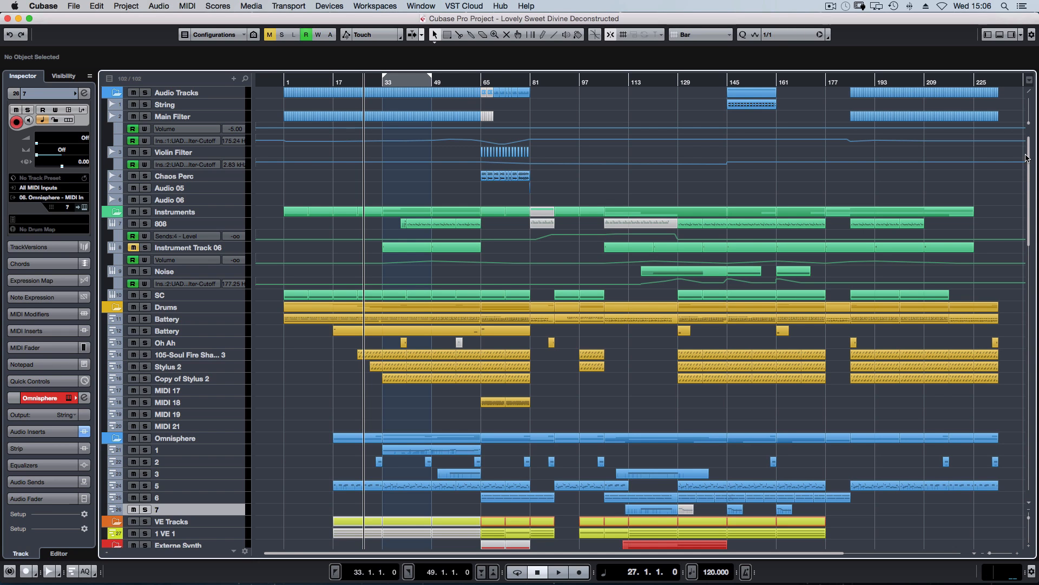
Set the left and right locators to bars 129 and 145 and place the playhead at bar 129
scroll(819, 239, down, 10)
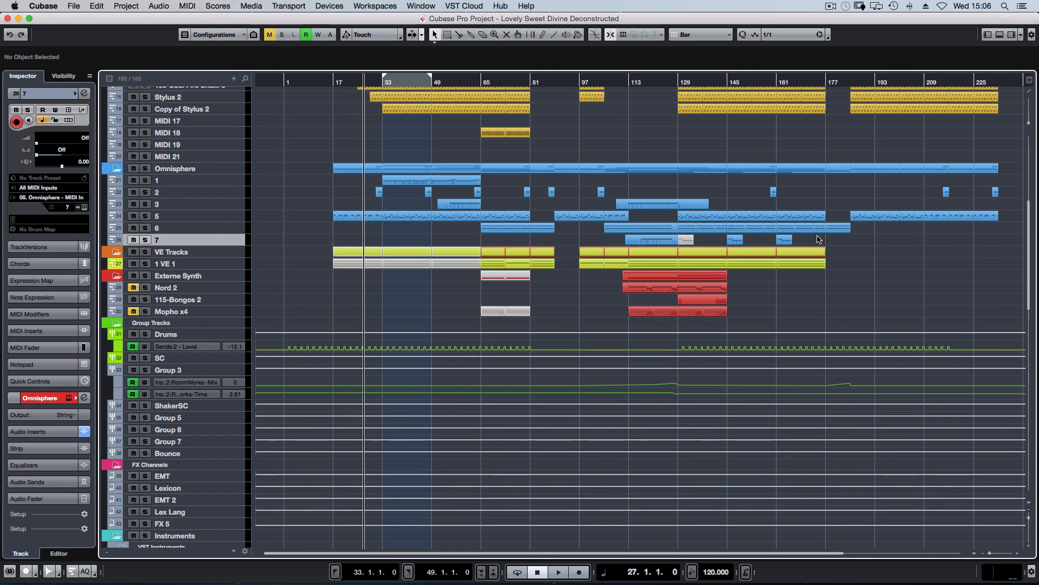
super+click(677, 81)
alt+click(728, 81)
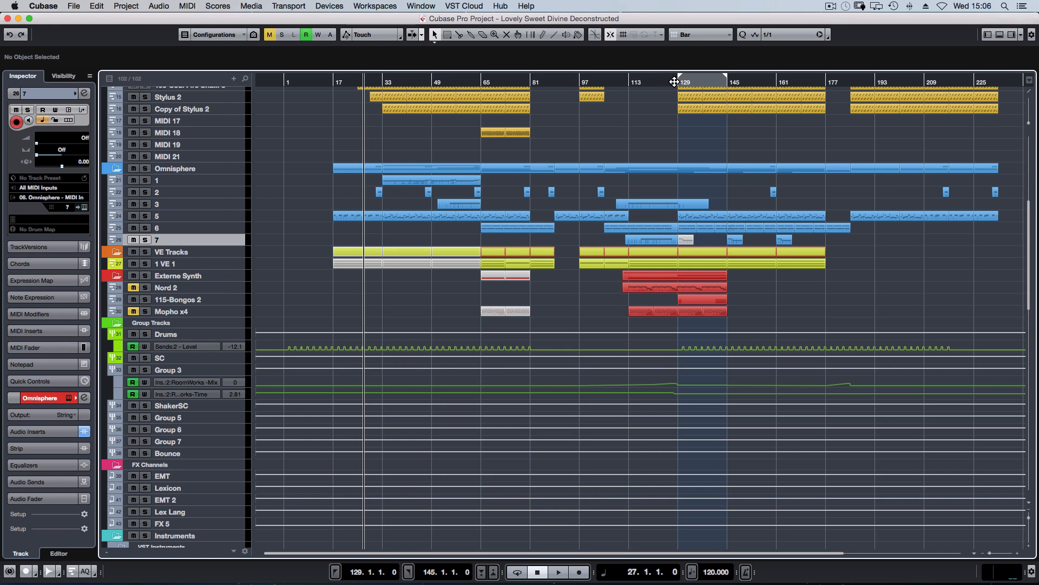
click(678, 82)
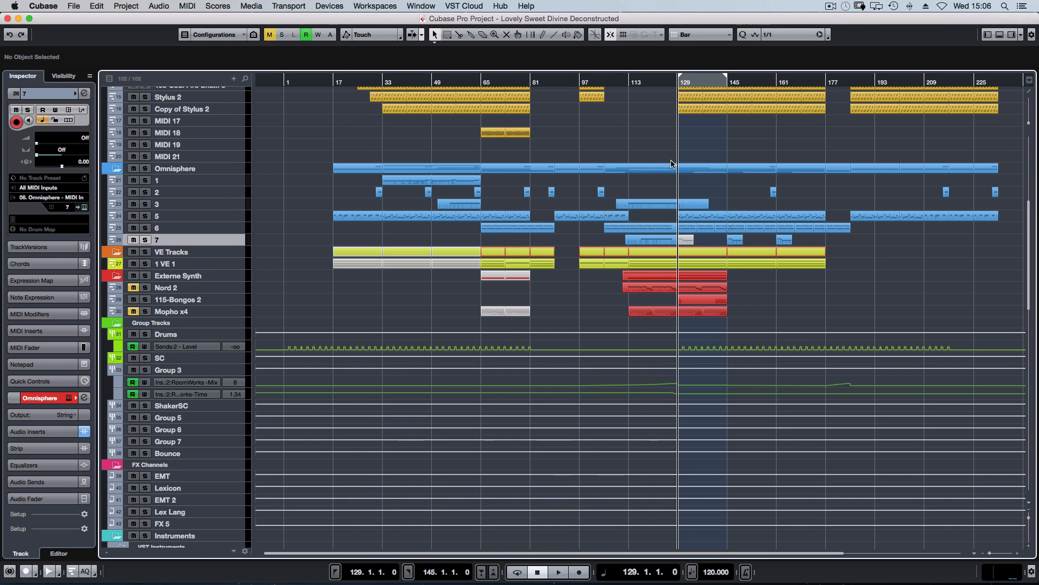
Solo the 1 VE 1 track and audition it from bar 129
key(Down)
key(Down)
key(s)
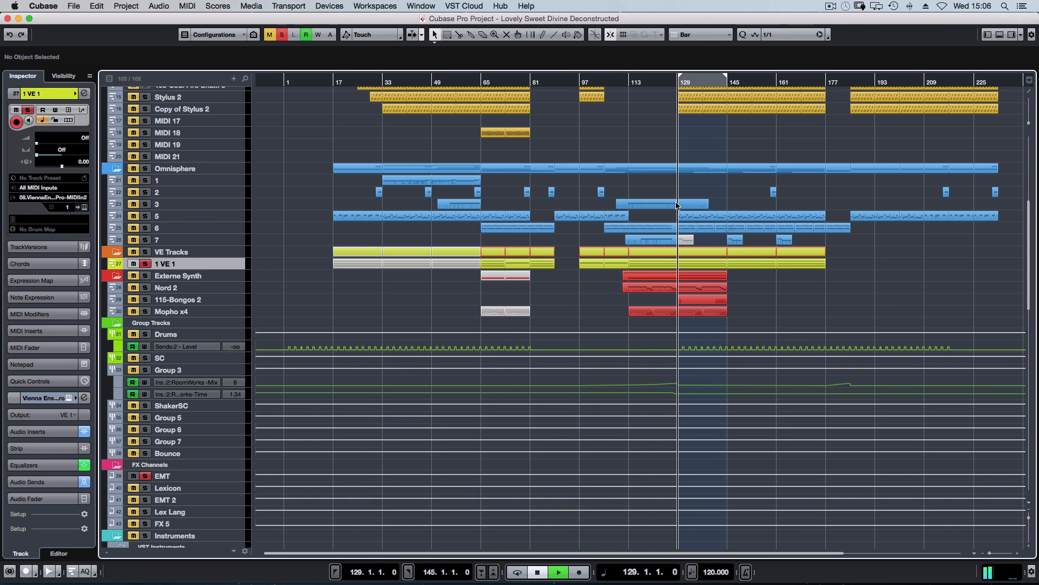
key(space)
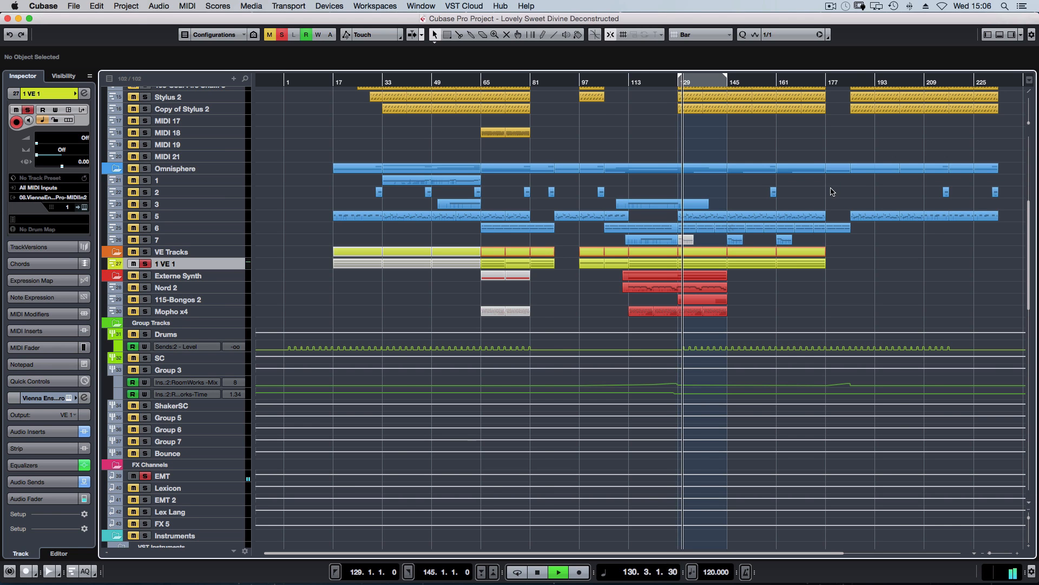
key(h)
key(h)
key(h)
key(h)
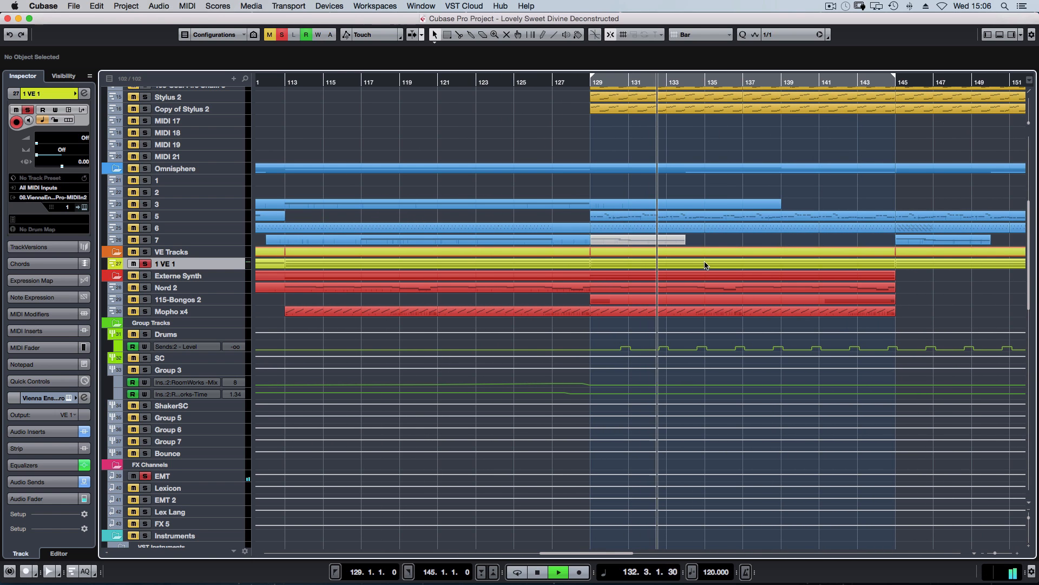
key(space)
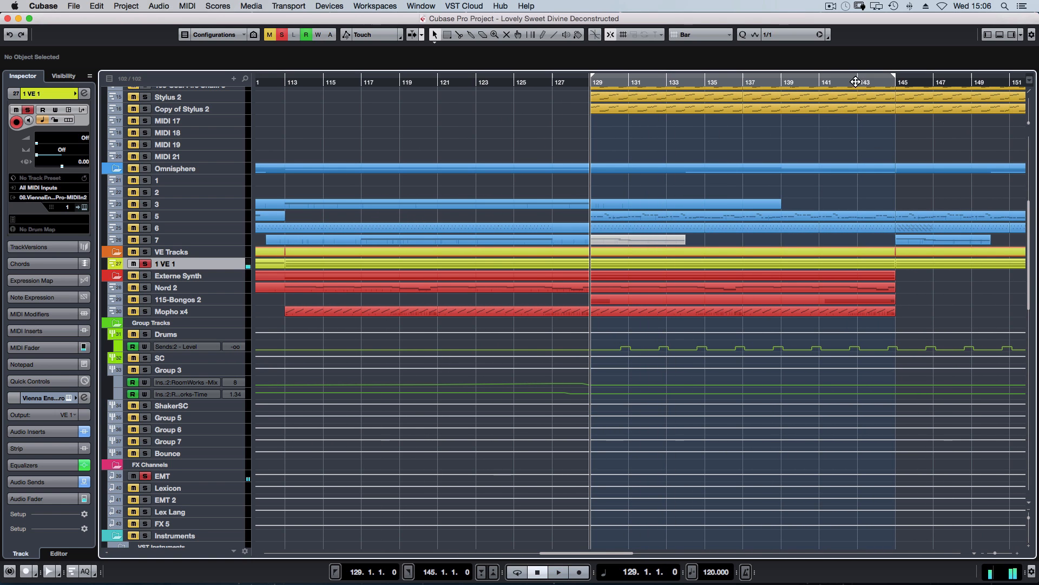
Turn on cycle mode for the locator range and play the soloed track from bar 143
click(858, 81)
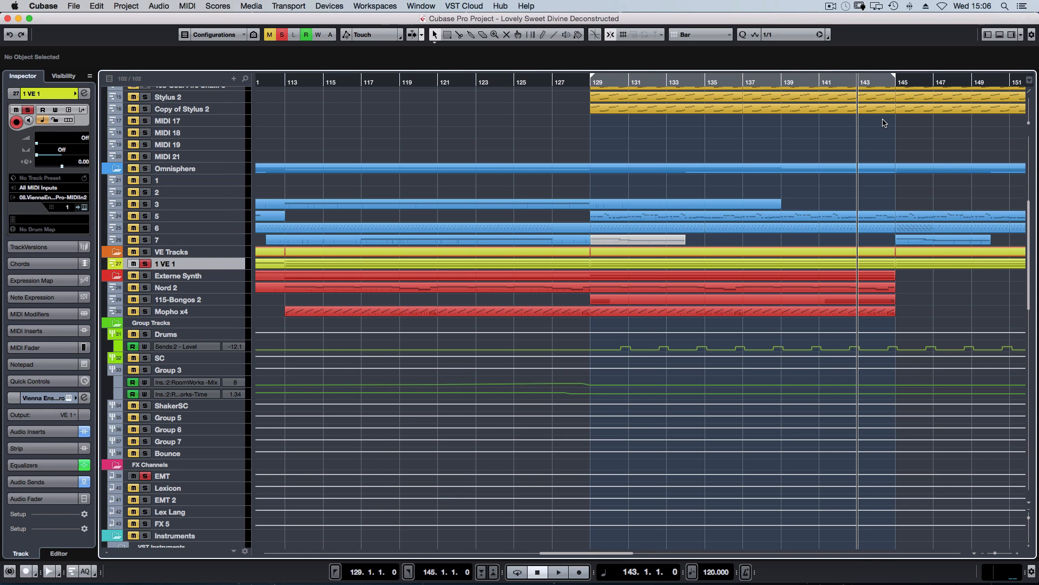
key(KP_Divide)
key(space)
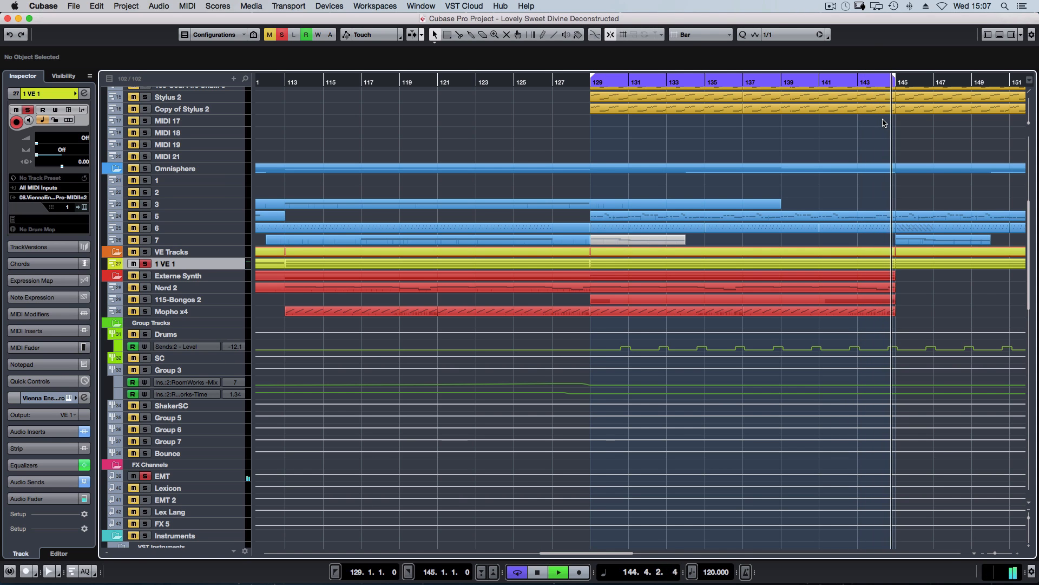
key(space)
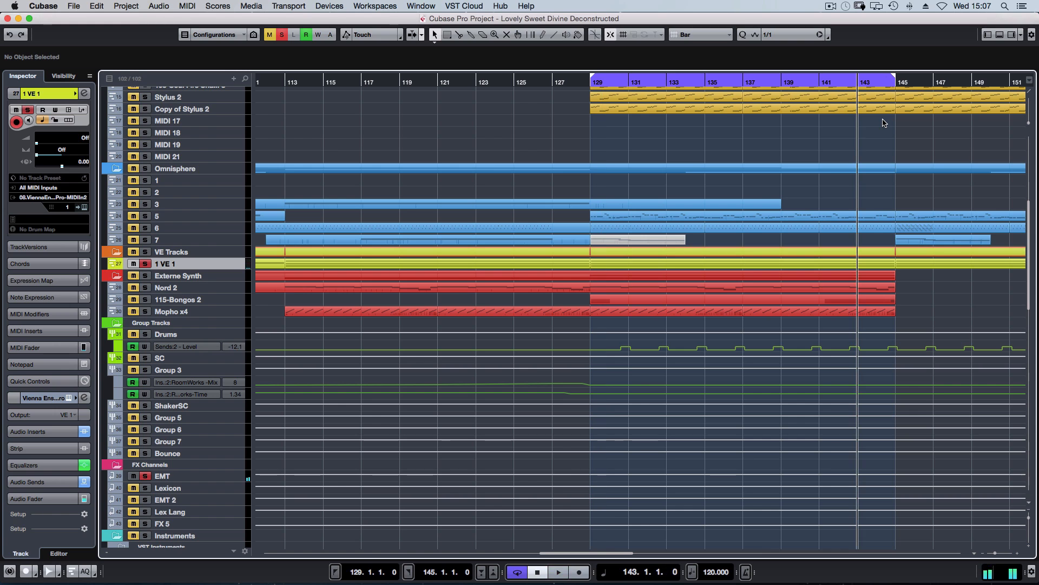
Examine the sustained notes of the Violin Ambience part at bar 129 on 1 VE 1 in the Key Editor
double_click(701, 265)
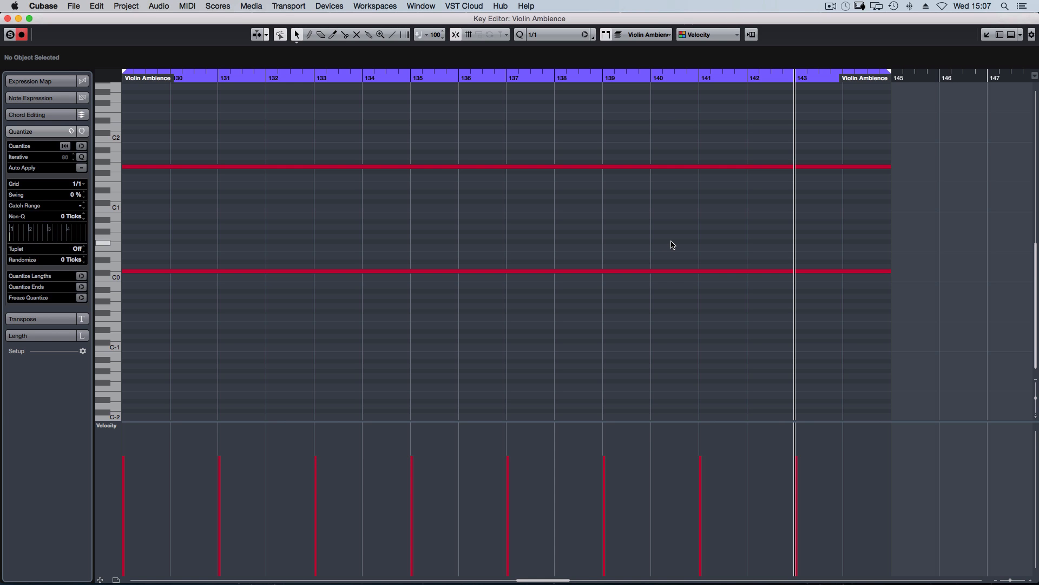
key(super+w)
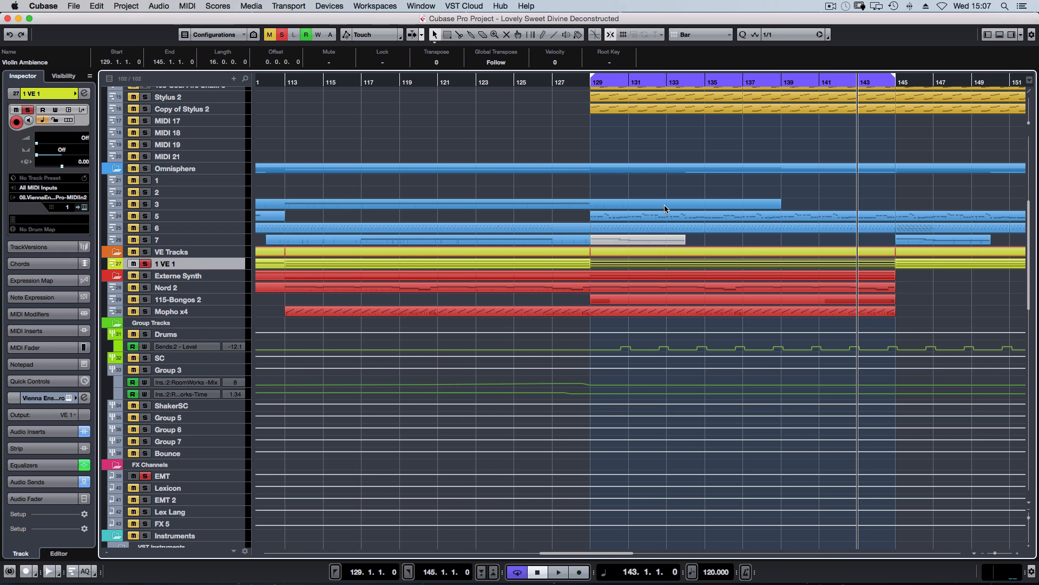
double_click(688, 264)
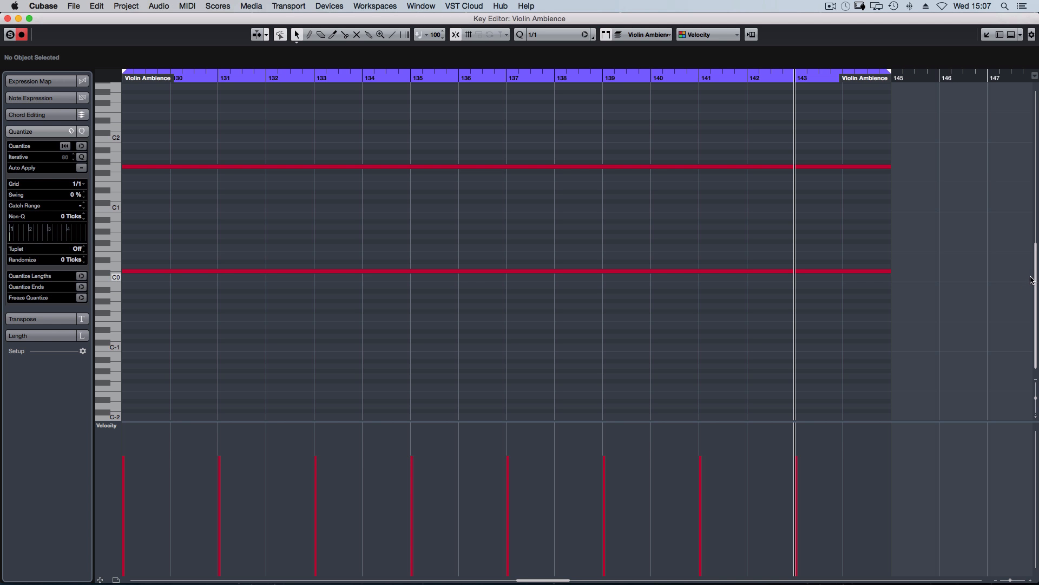
drag(1035, 277, 1037, 219)
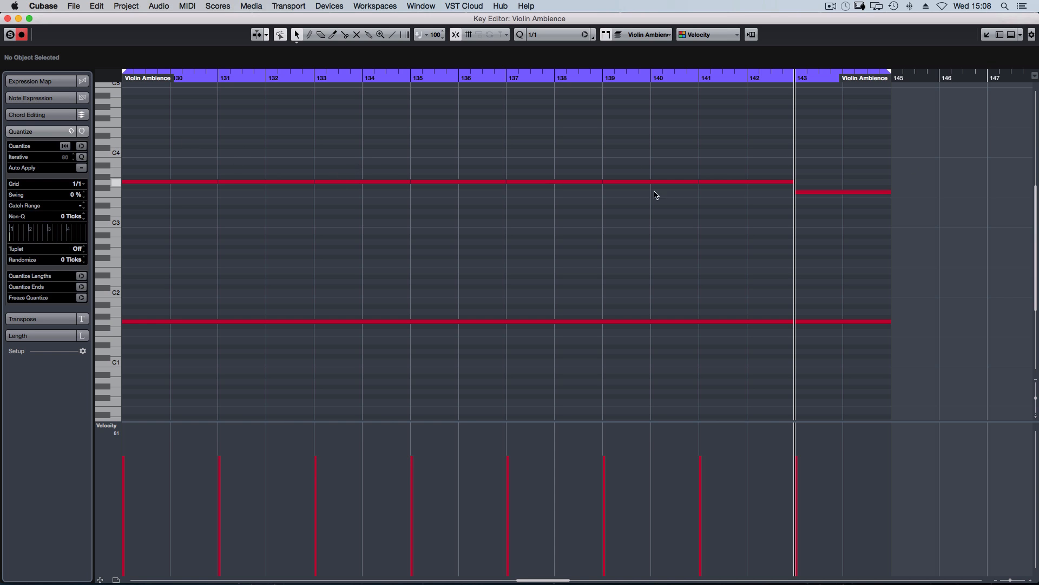
key(g)
drag(713, 151, 204, 352)
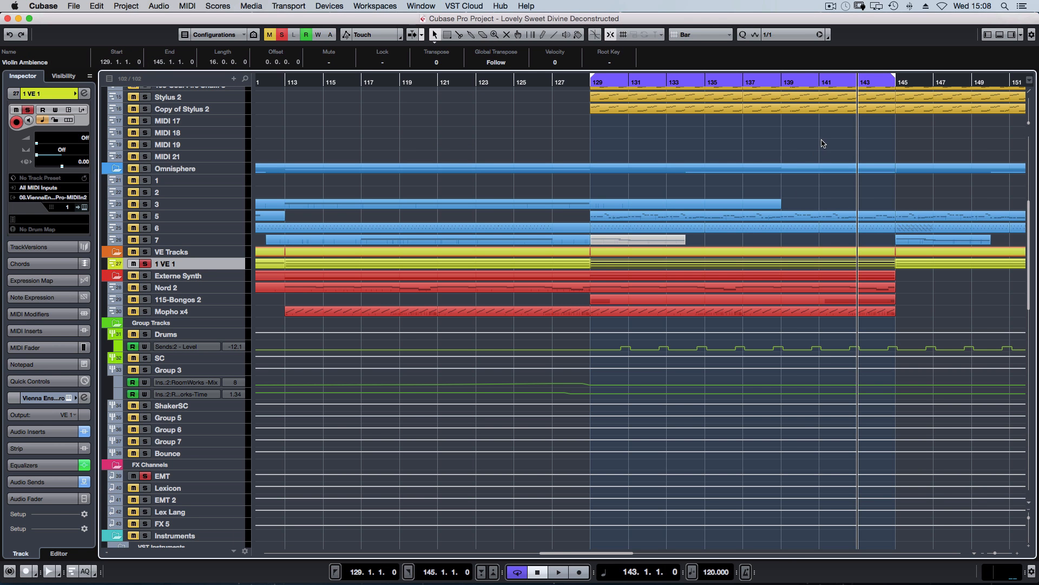
Open the UAD Moog Filter insert of the VE 1 channel from the MixConsole and place its window over the project arrangement
click(801, 158)
key(F3)
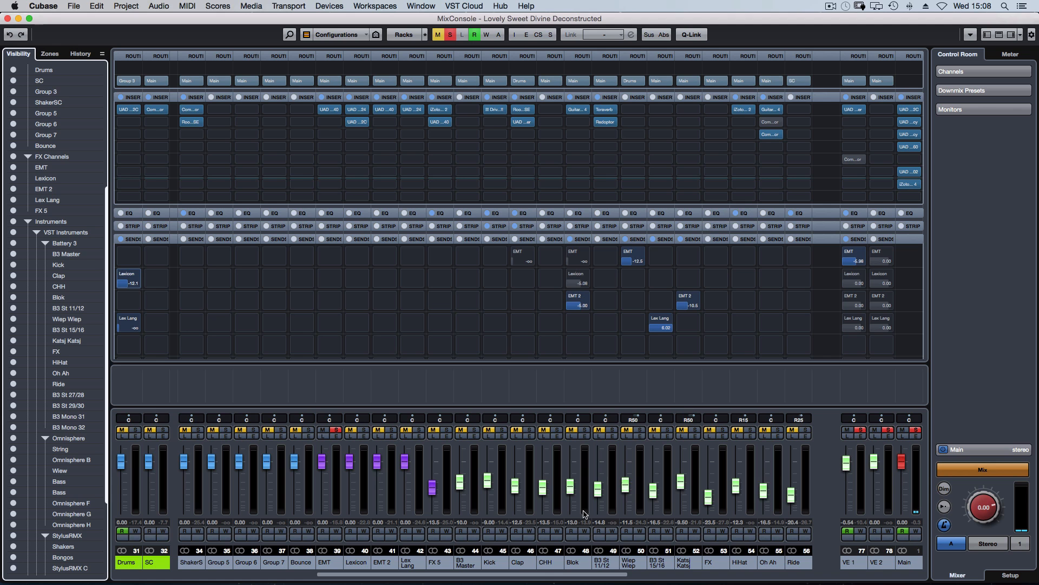
drag(558, 574, 877, 565)
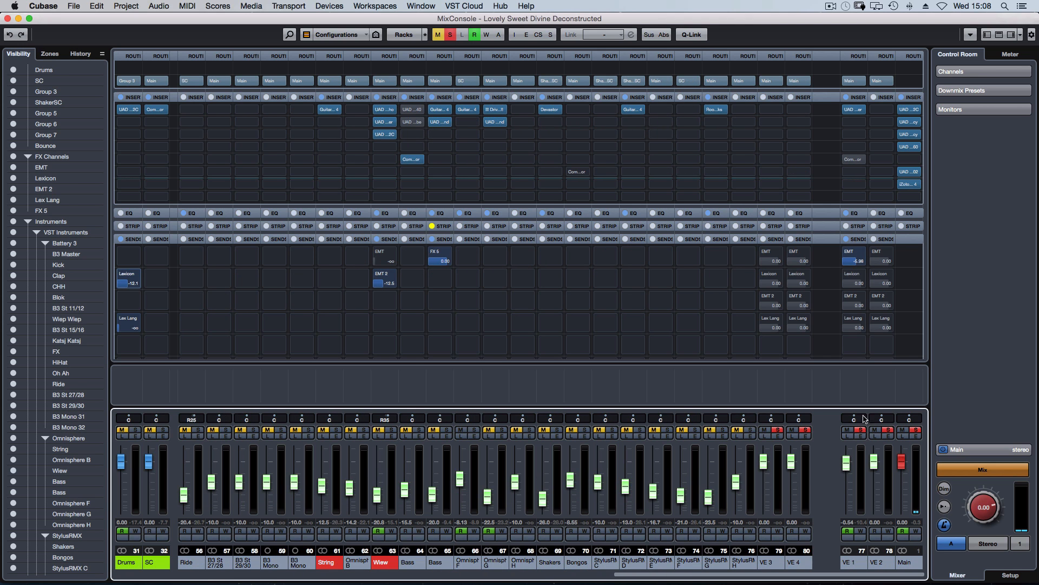
click(854, 111)
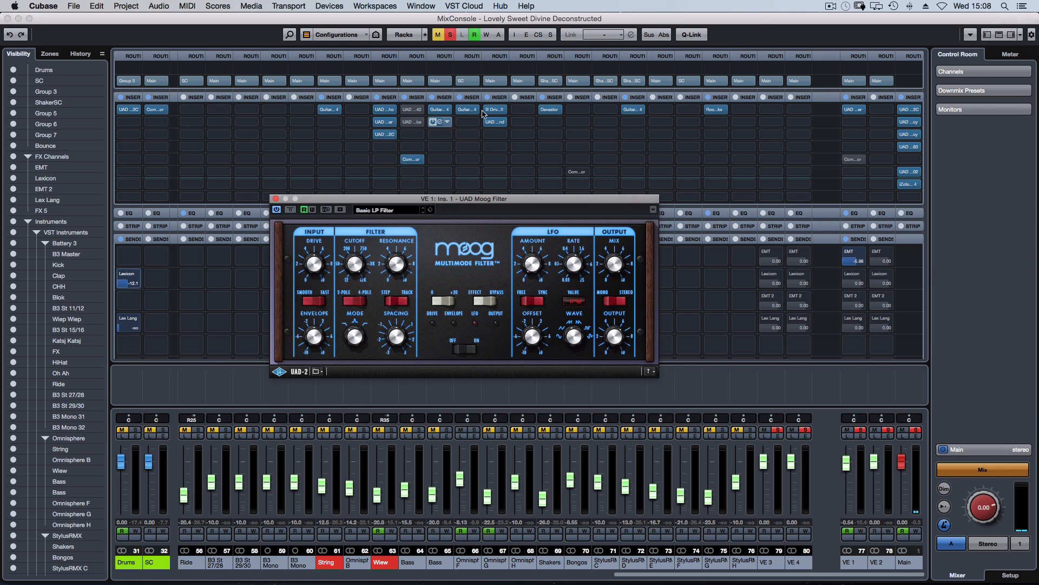
key(F3)
drag(573, 198, 884, 101)
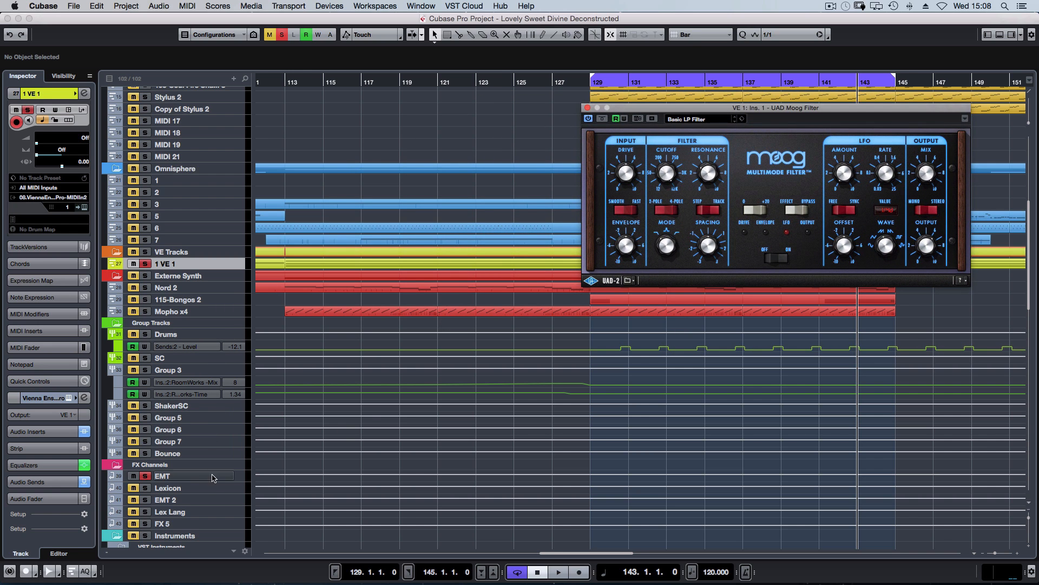
Enlarge the VE 1 filter cutoff automation lane to inspect its curve and select the descending points starting at bar 164
scroll(379, 401, down, 15)
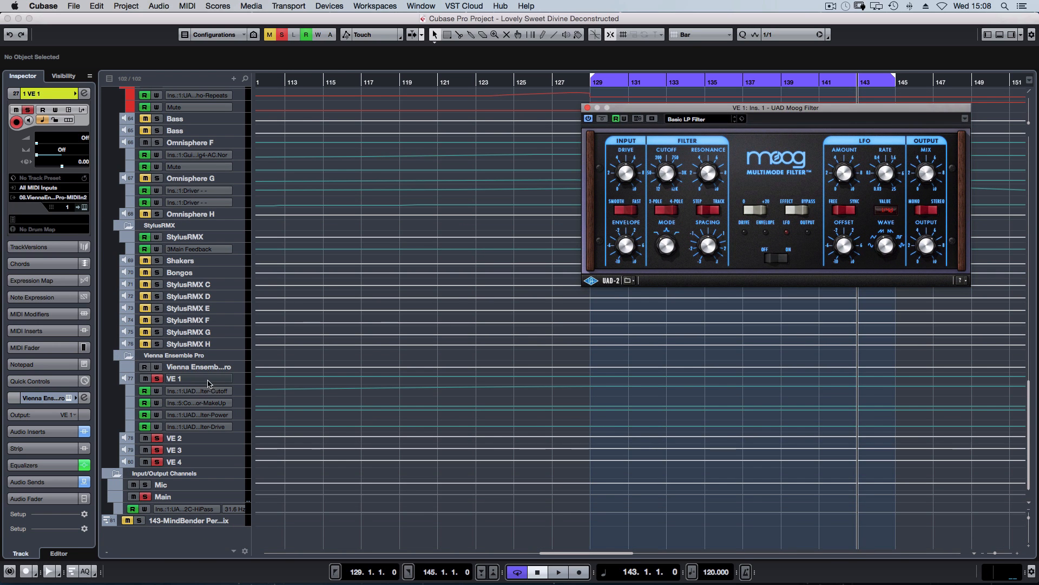
click(239, 391)
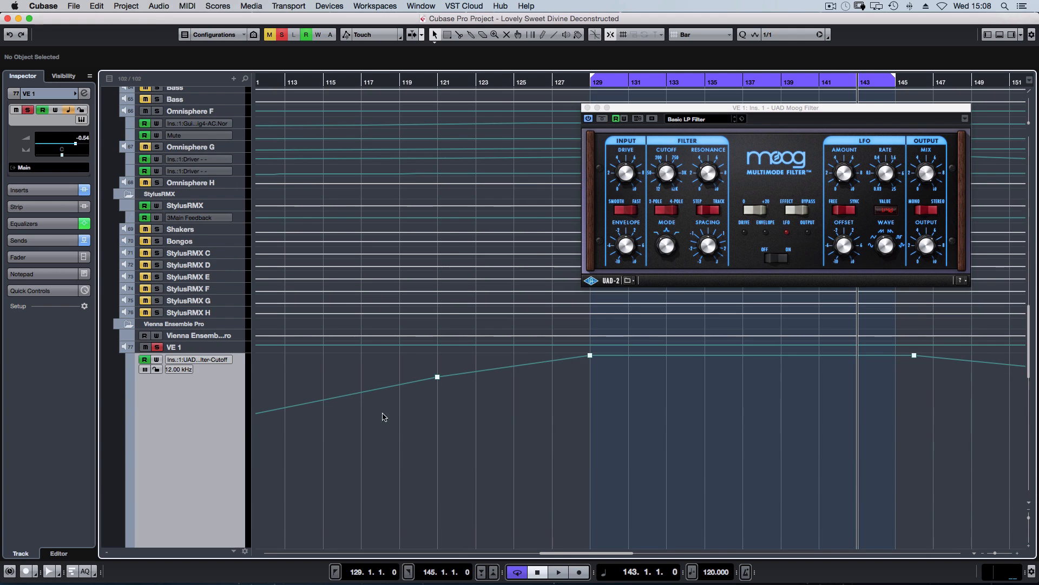
key(g)
key(g)
key(g)
key(g)
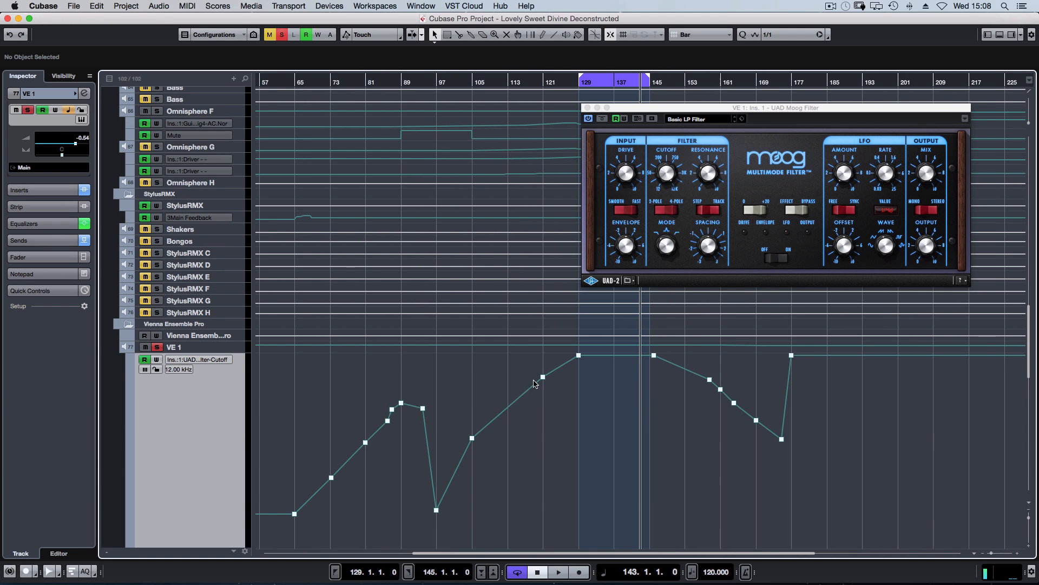
key(g)
drag(328, 383, 704, 503)
drag(869, 462, 716, 373)
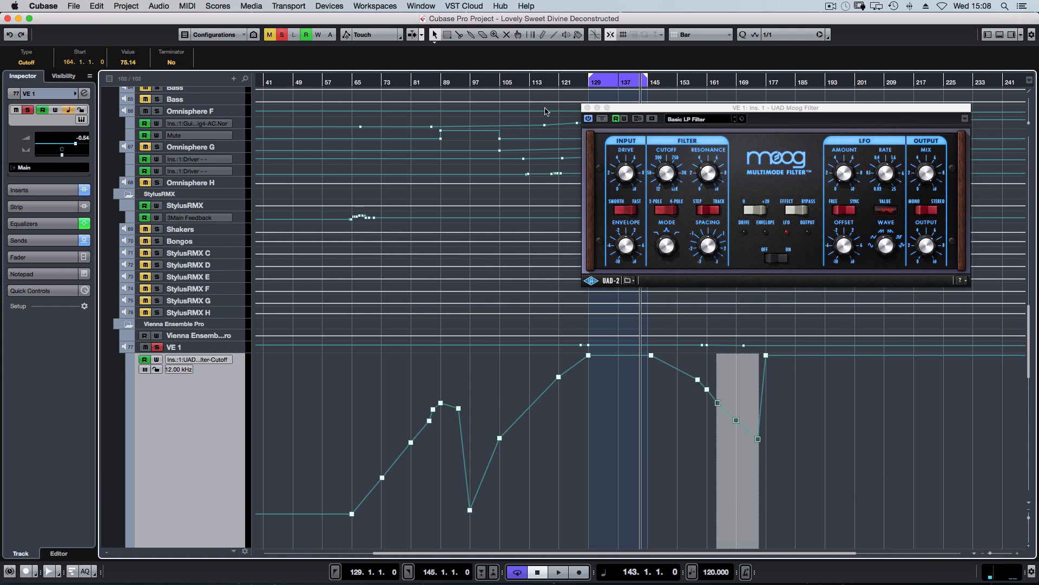
Audition the soloed VE 1 filter sweep from bar 78
click(352, 82)
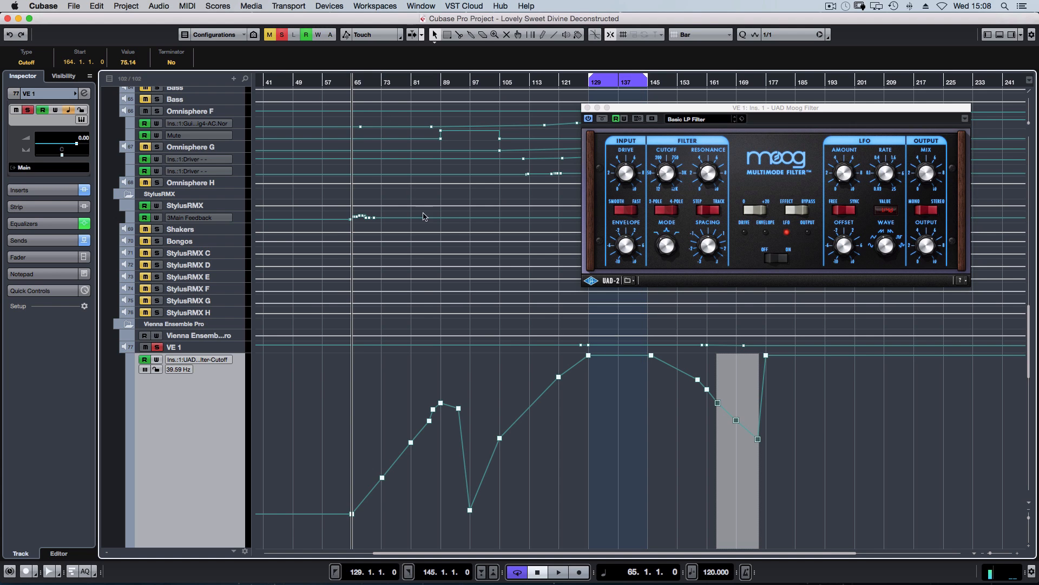
click(401, 83)
key(space)
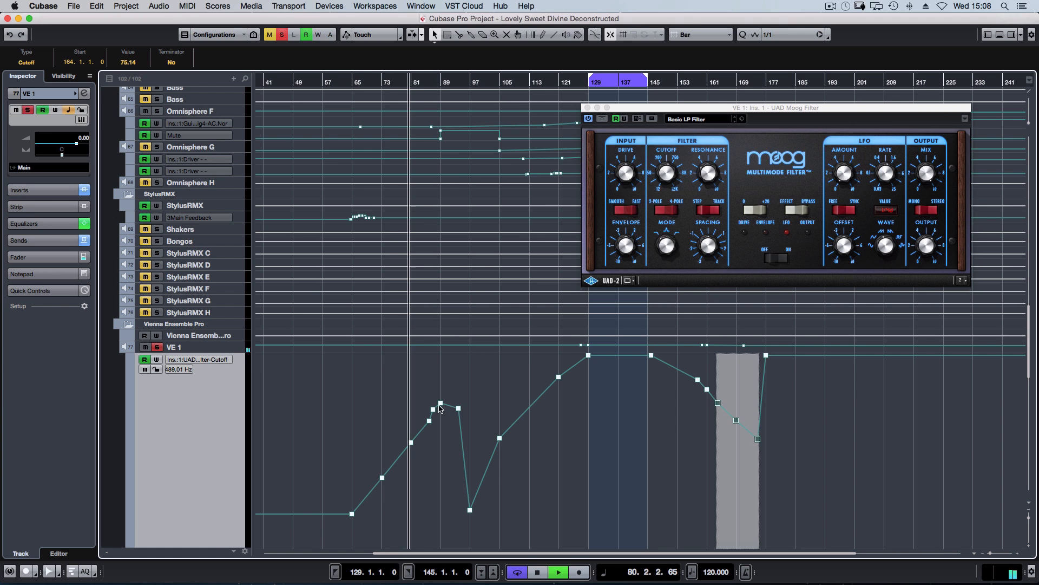
key(space)
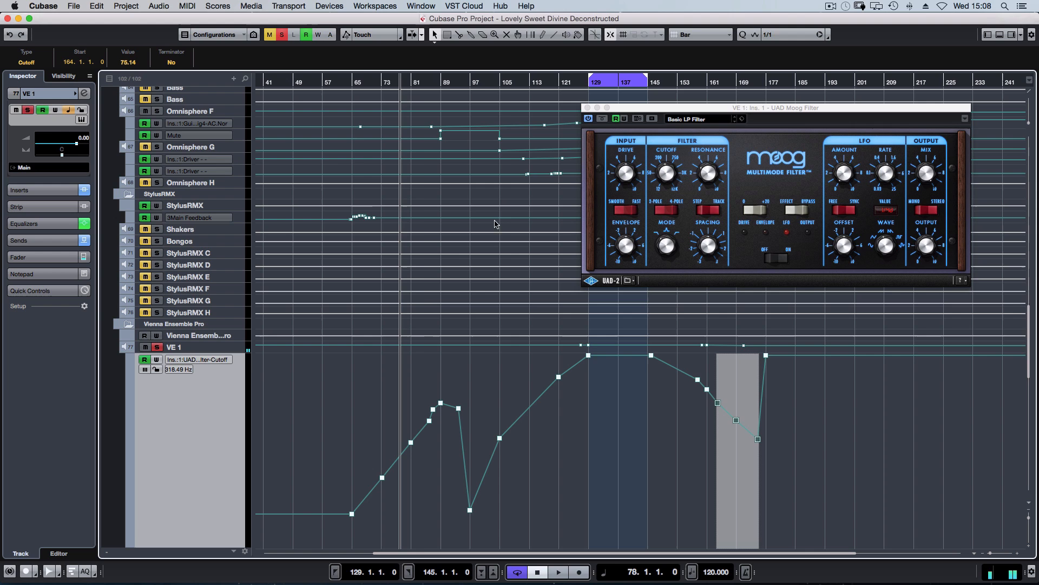
Deactivate all solo states, play the full mix from bar 84, and close the Moog Filter window
click(423, 81)
click(280, 34)
key(space)
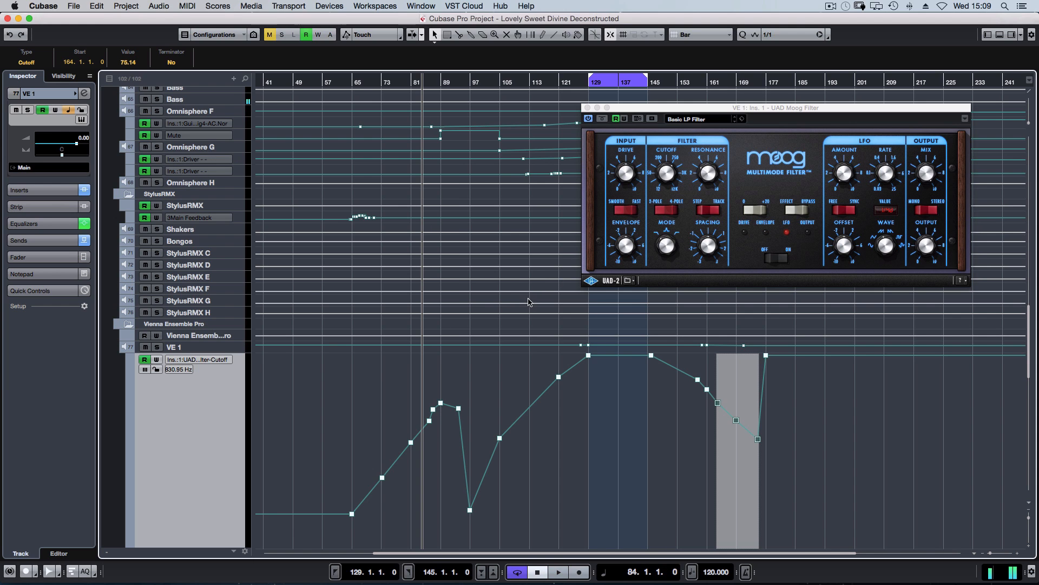
key(space)
click(587, 108)
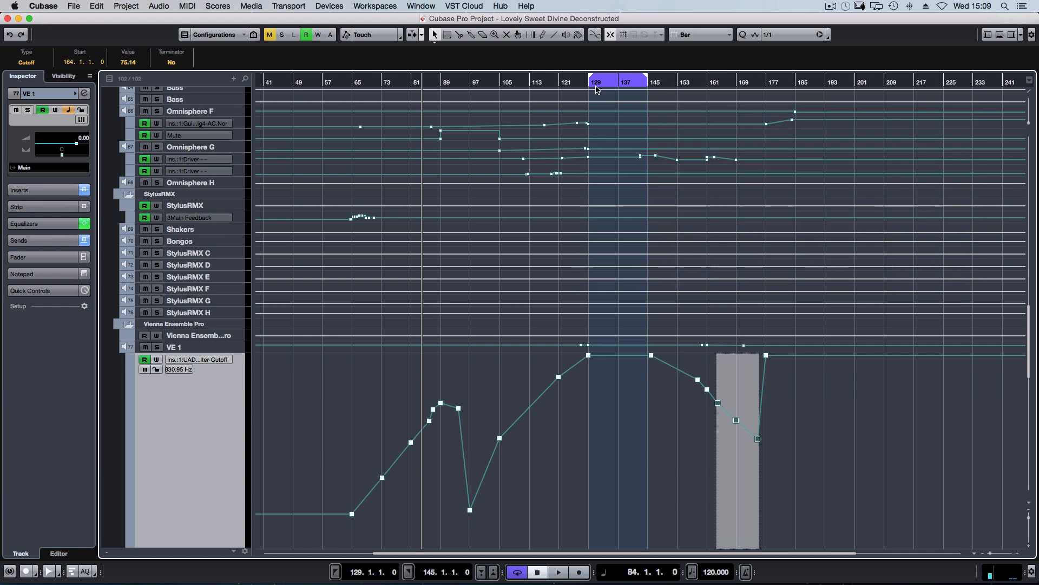
Shrink the enlarged cutoff lane and solo the Omnisphere track 5 together with 1 VE 1
key(ctrl+Down)
scroll(620, 390, up, 15)
scroll(620, 389, right, 5)
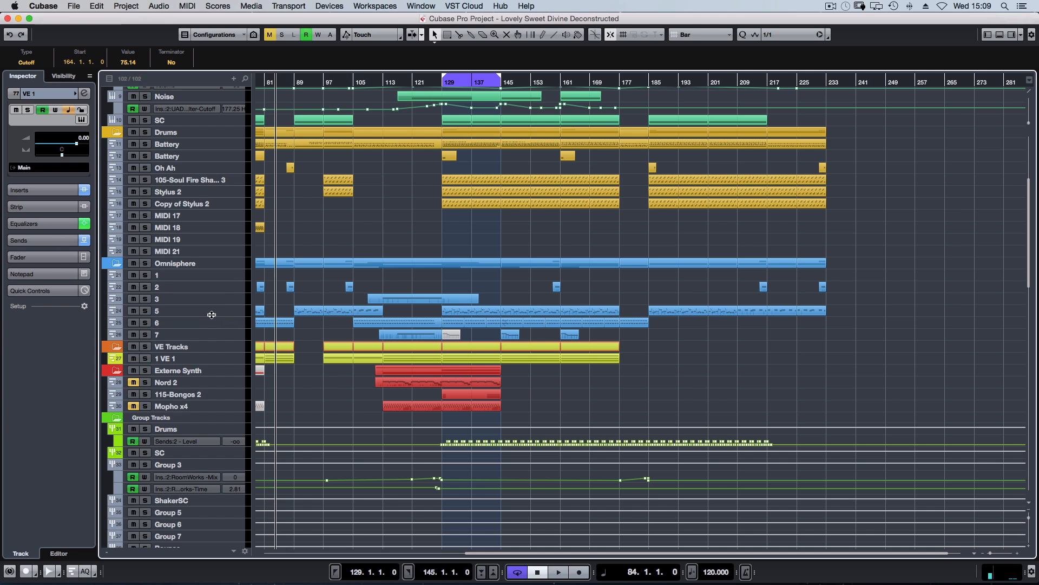
click(212, 317)
ctrl+click(187, 358)
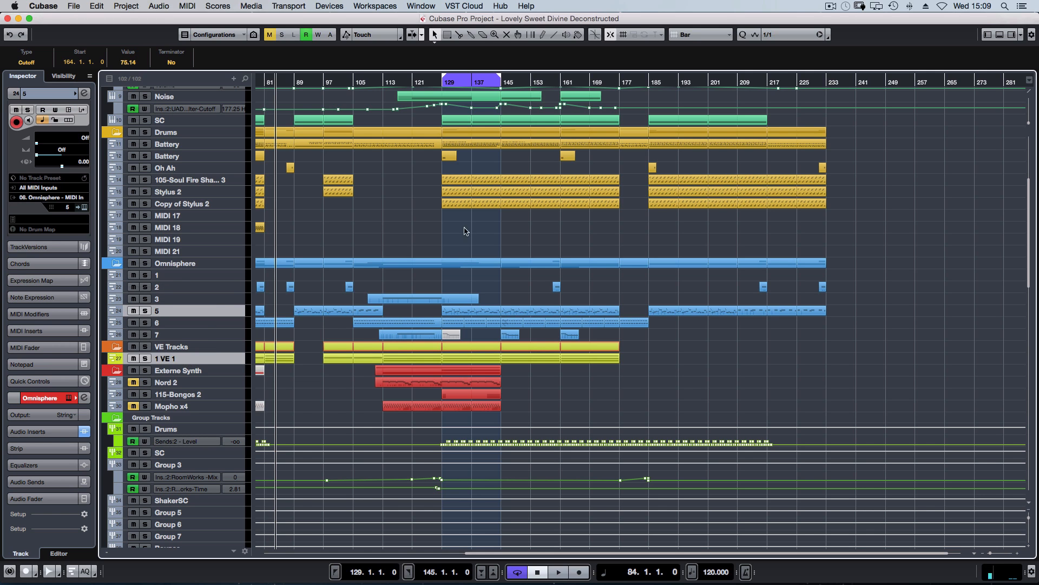
key(s)
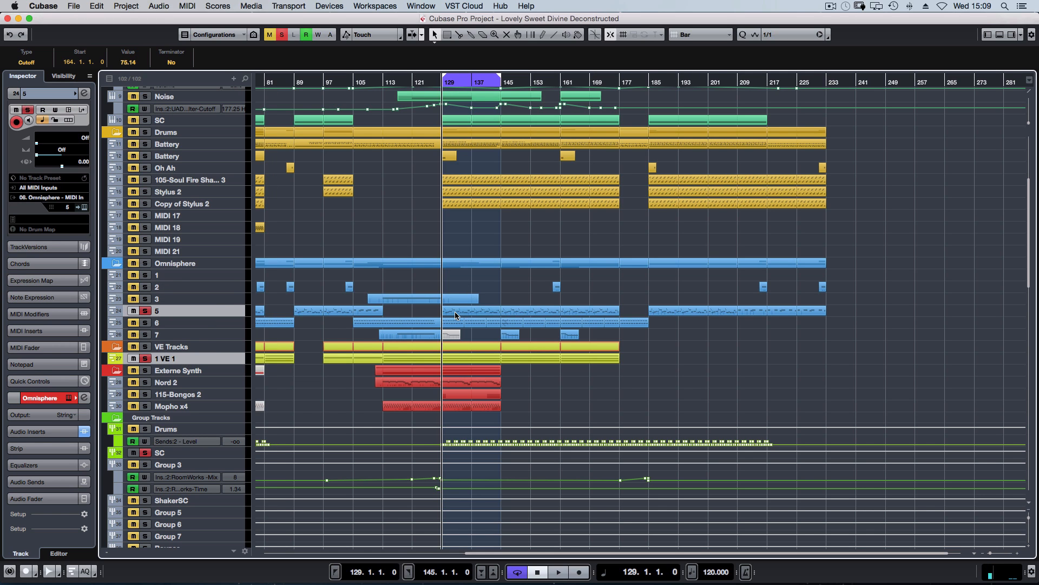
Open the Bass Low part on track 5 in the Key Editor and play it with the violins from bar 129
double_click(457, 311)
key(space)
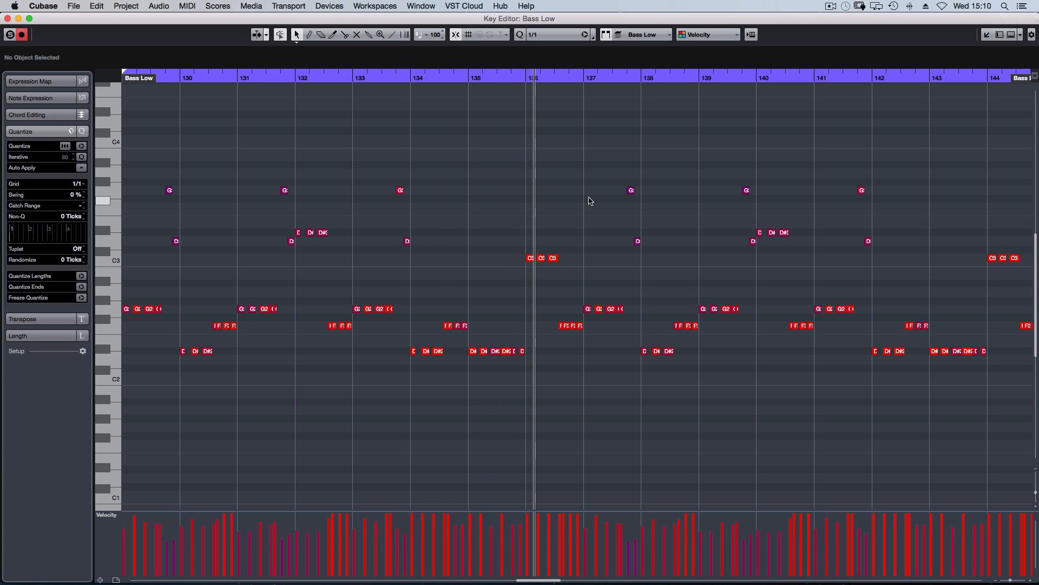
key(space)
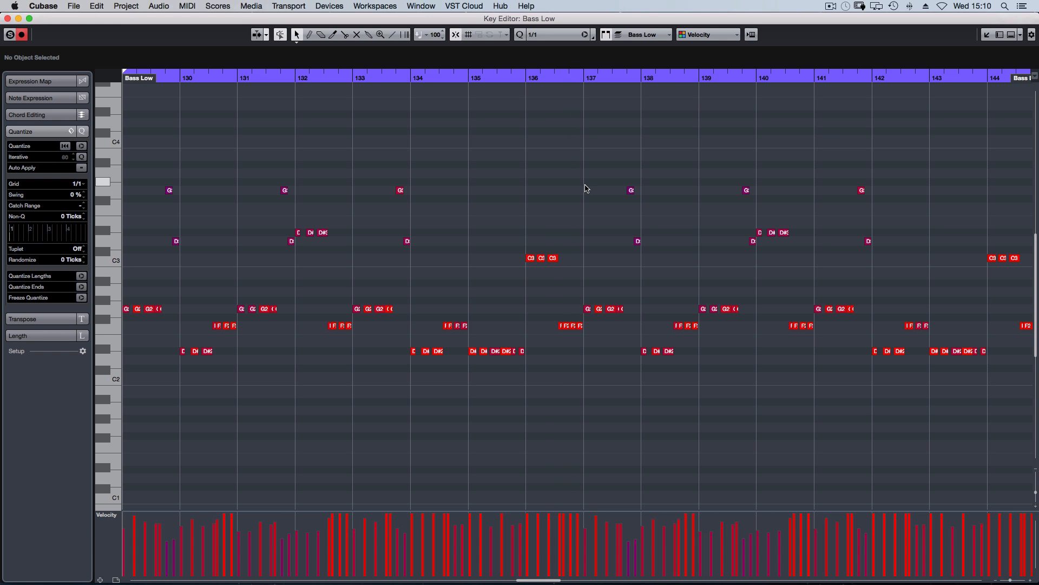
Solo the Bass Low part within the Key Editor and play it from bar 129
scroll(280, 136, left, 2)
key(s)
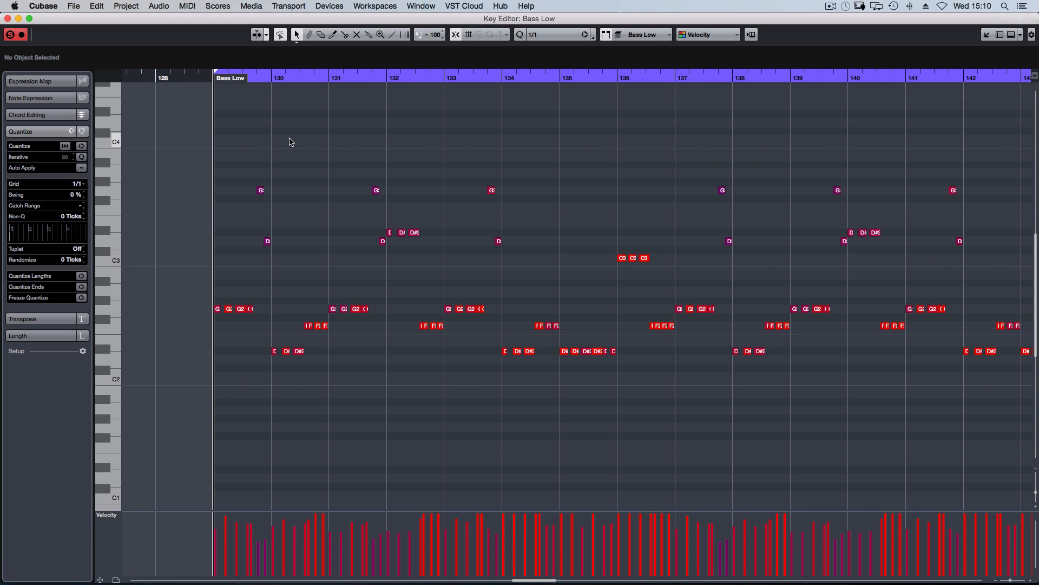
key(space)
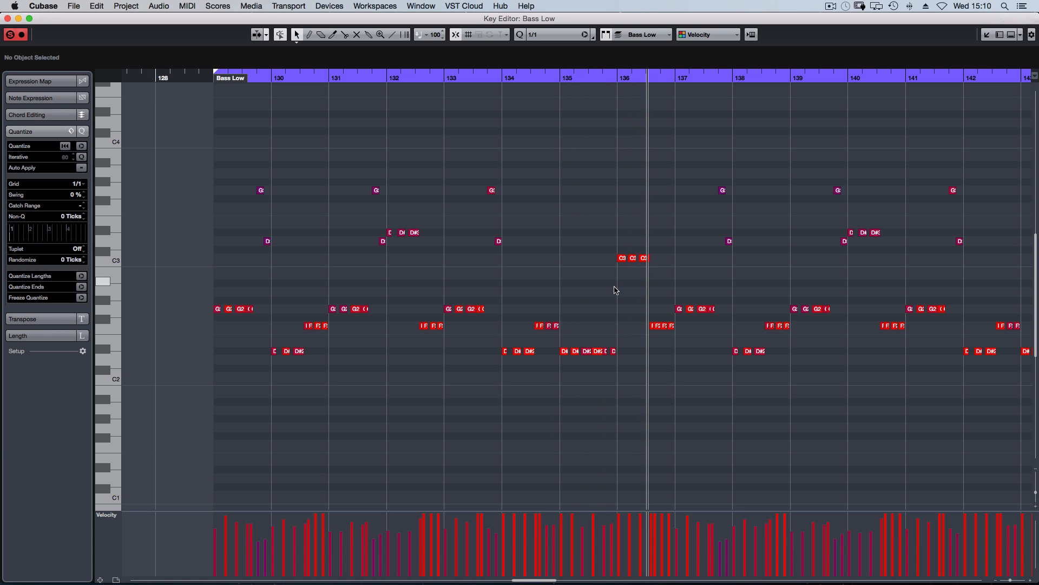
Stop playback, close the Key Editor and look through the project's track list, selecting only Omnisphere track 5
key(space)
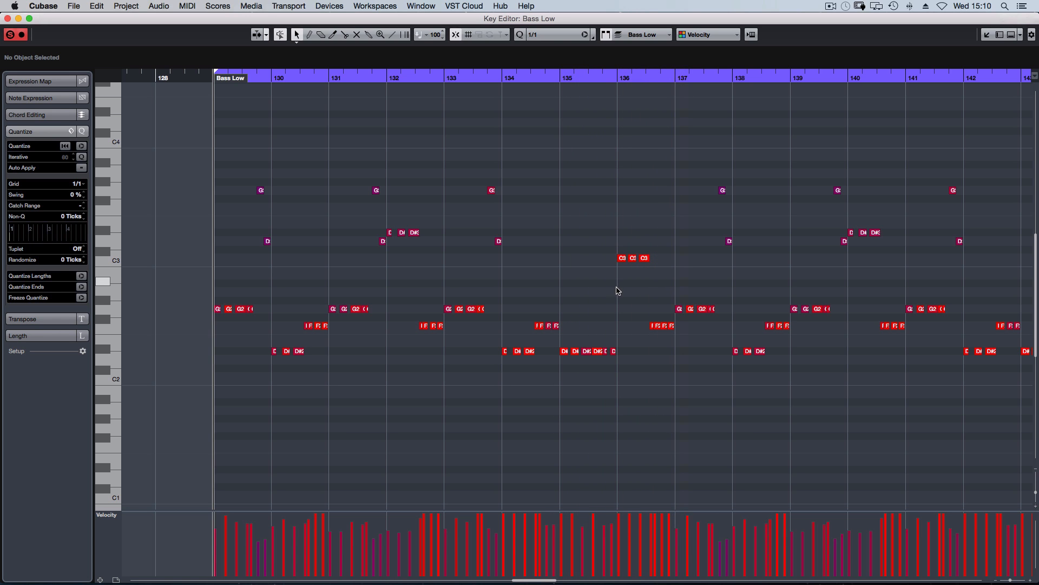
key(Return)
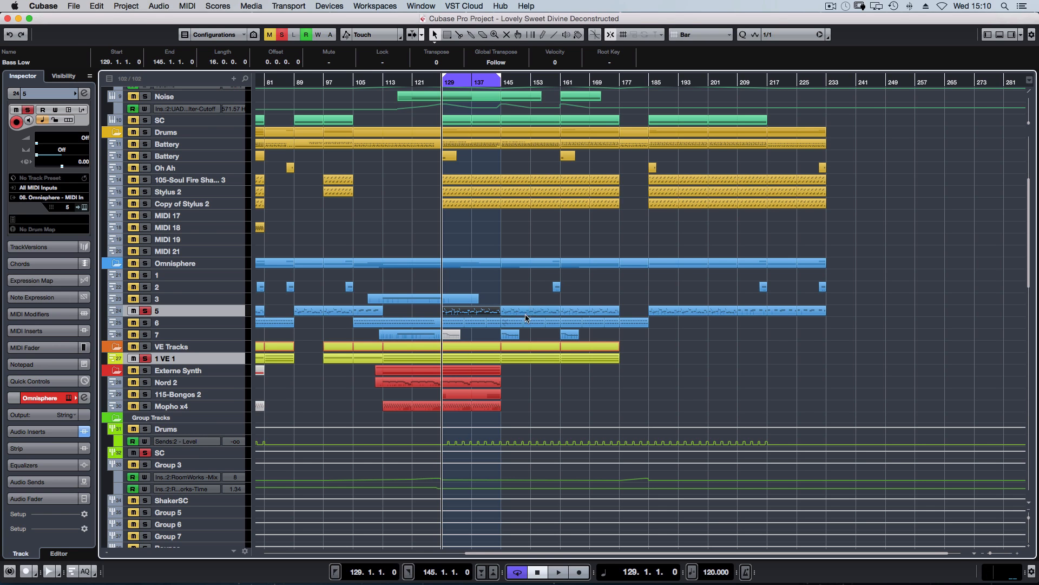
scroll(526, 318, up, 5)
drag(433, 95, 903, 118)
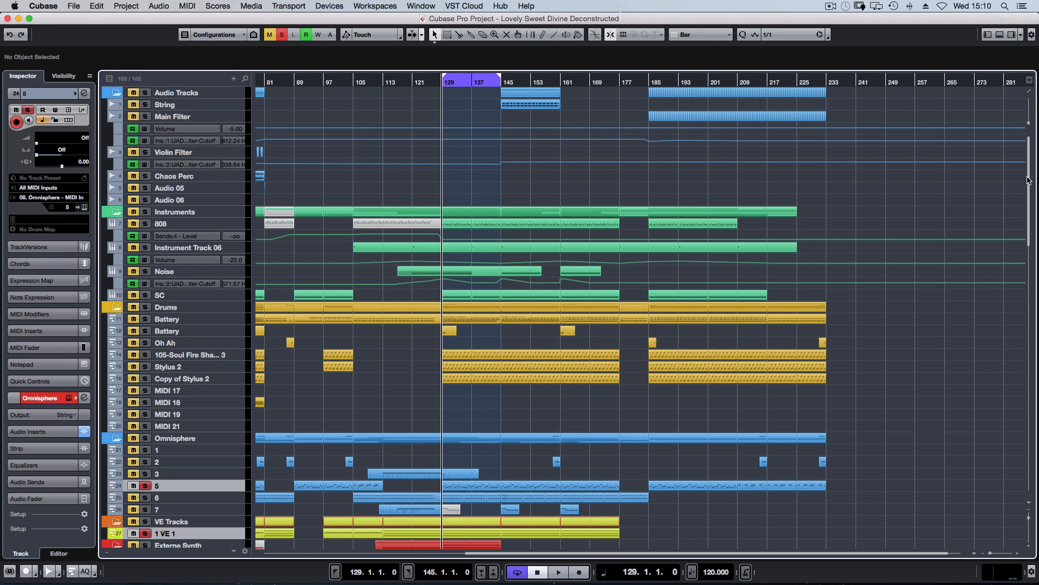
scroll(1026, 178, down, 1)
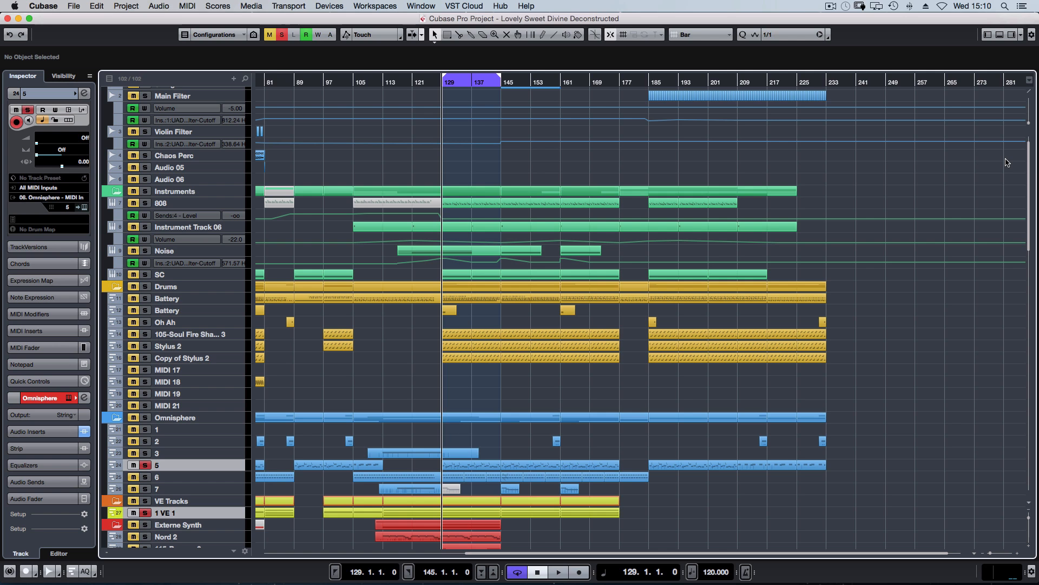
drag(1029, 192, 1035, 137)
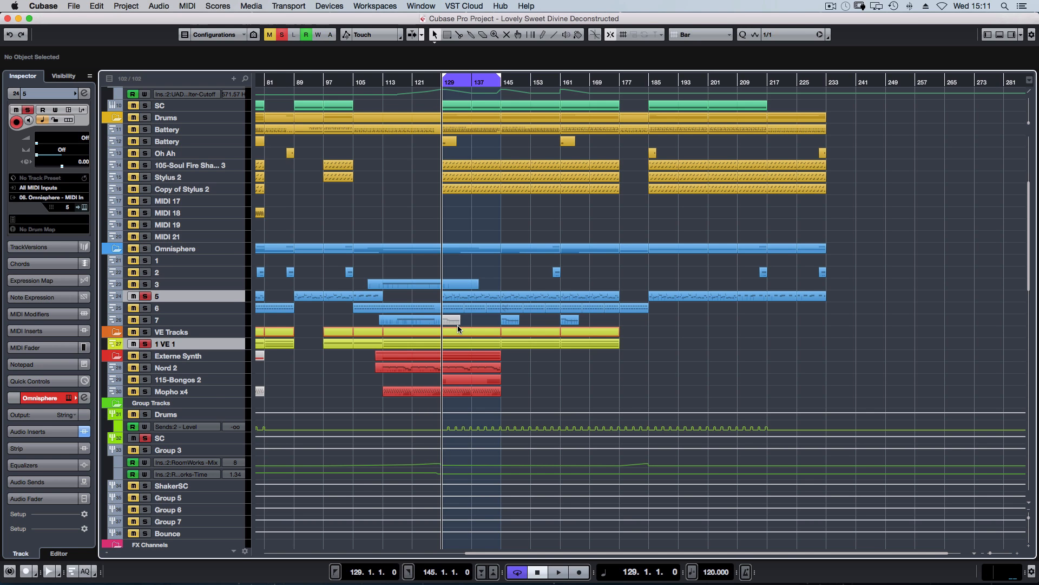
click(170, 296)
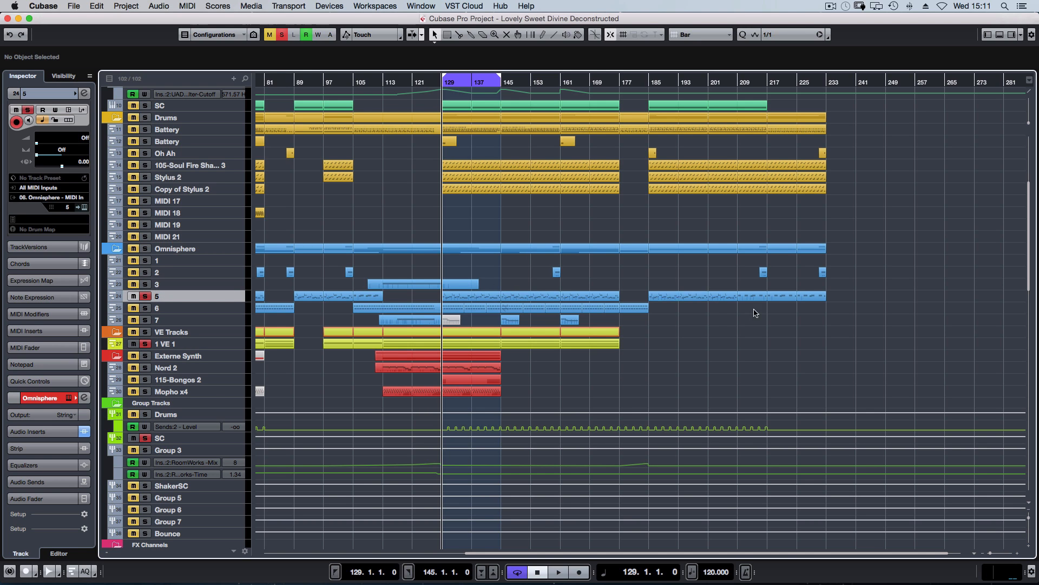
drag(844, 328, 803, 344)
Clear all solos in the MixConsole, solo only Bass channel 65 and bypass its inserts and sends
key(F3)
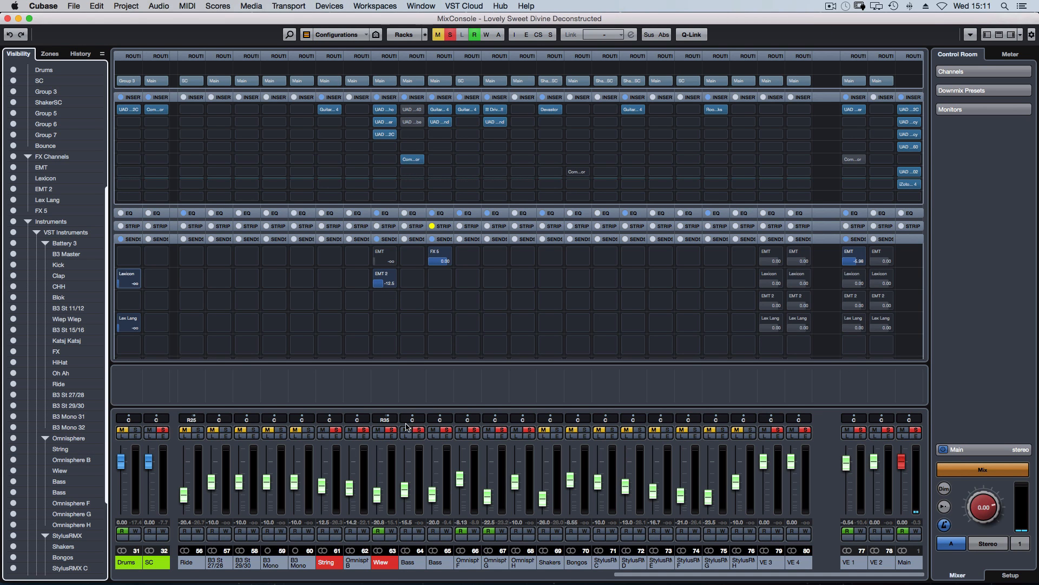
click(915, 430)
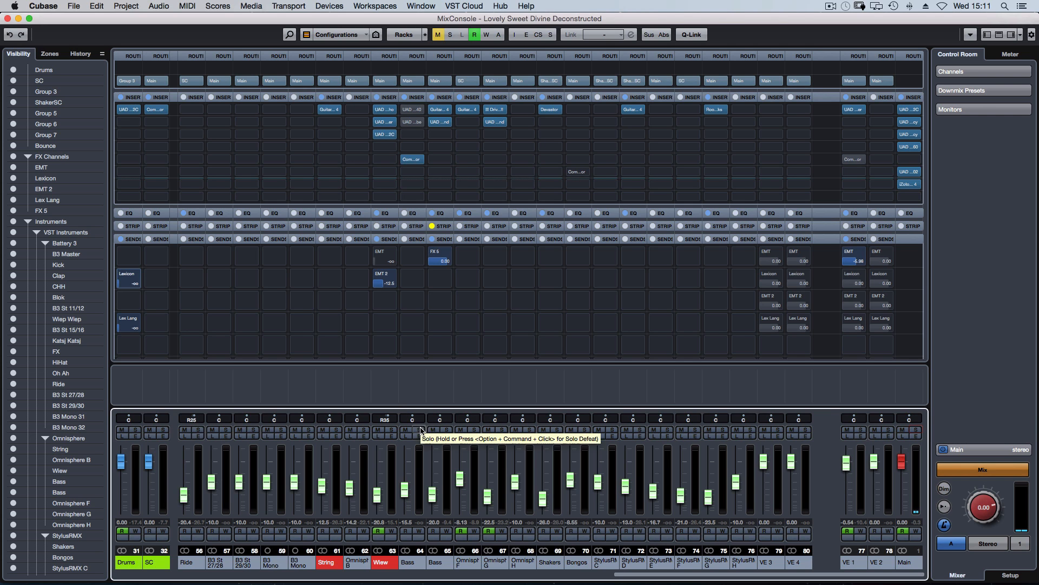
click(447, 432)
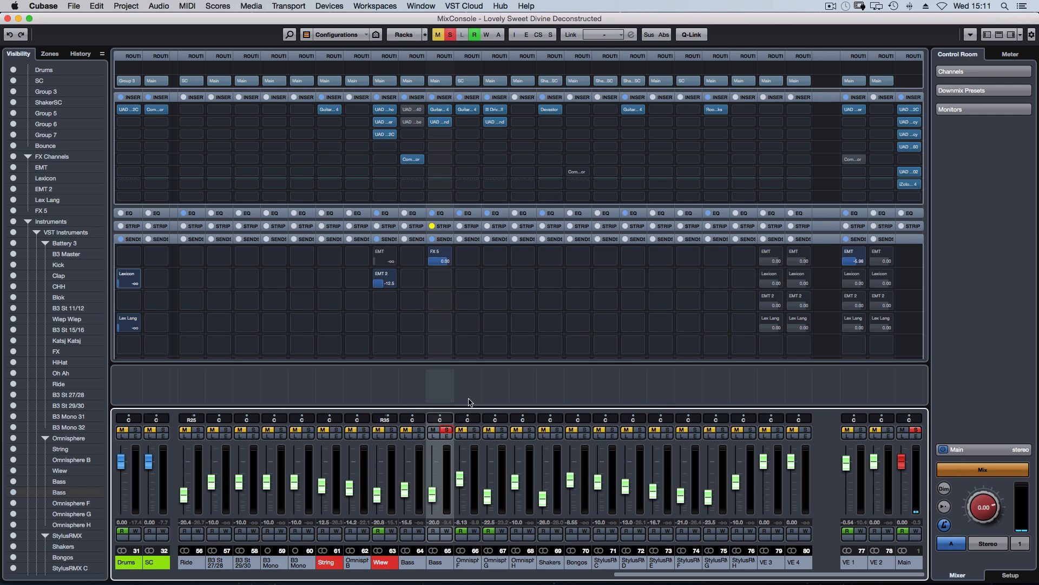
click(432, 97)
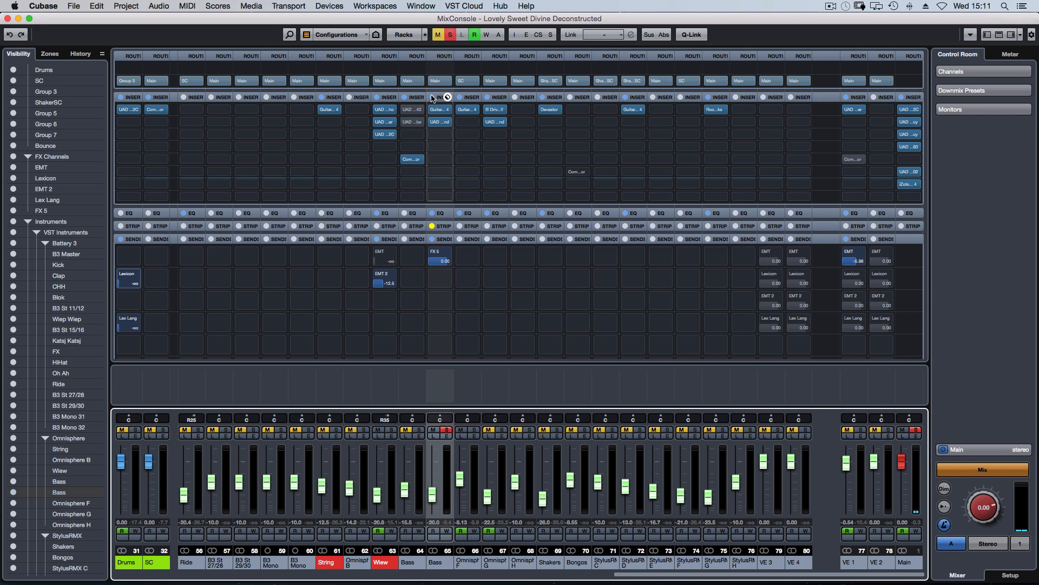
click(432, 239)
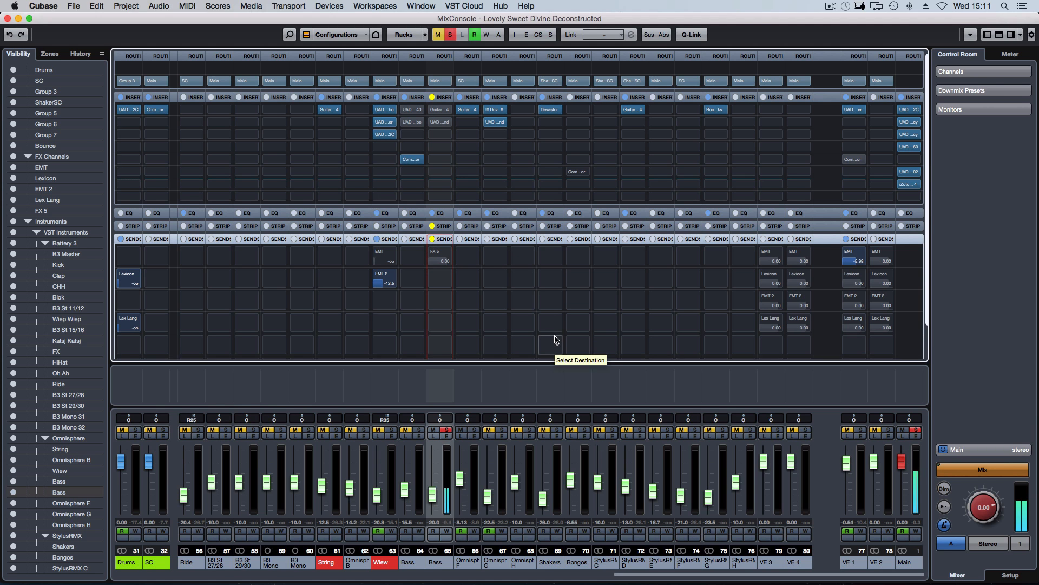
Inspect the Omnisphere patches in parts 5 and 6, play the bass from bar 129 and close the instrument window
key(F3)
key(space)
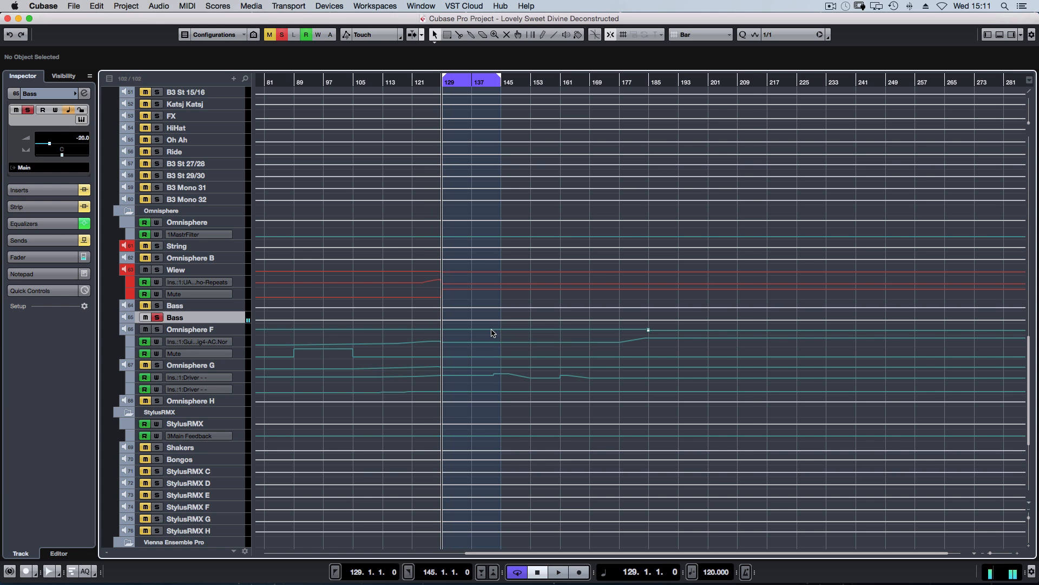
key(e)
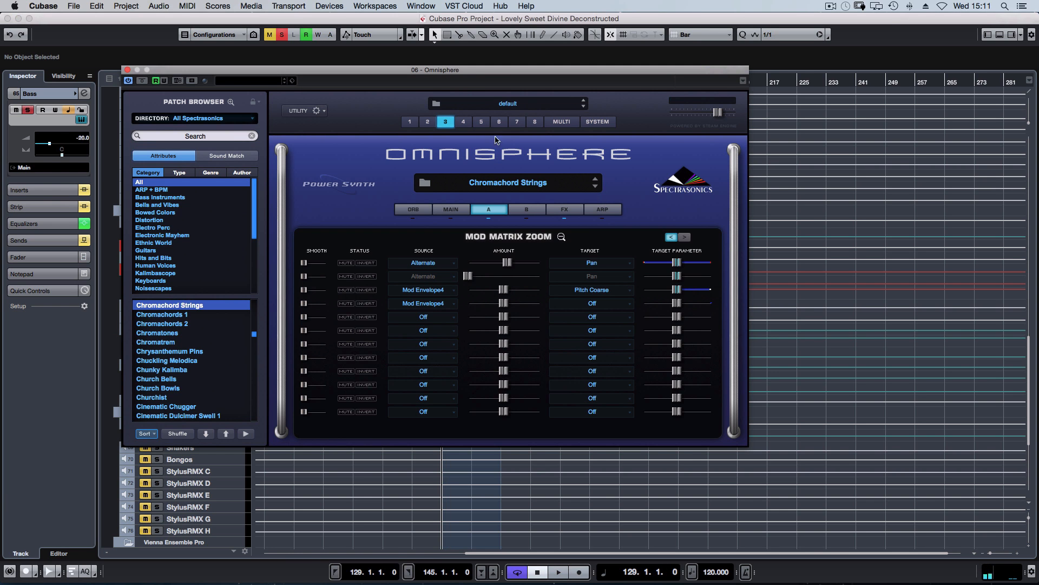
click(482, 122)
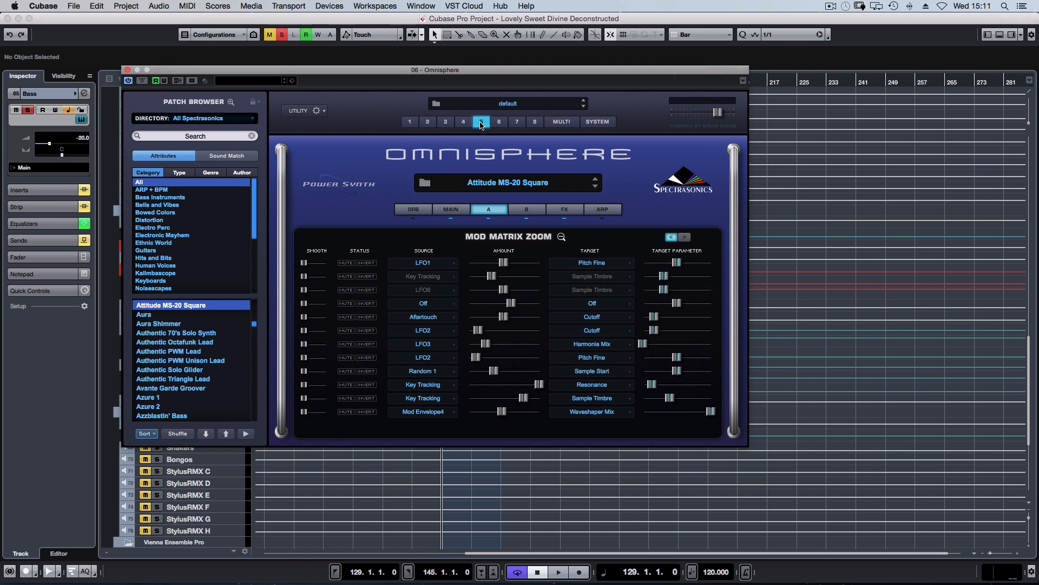
click(497, 123)
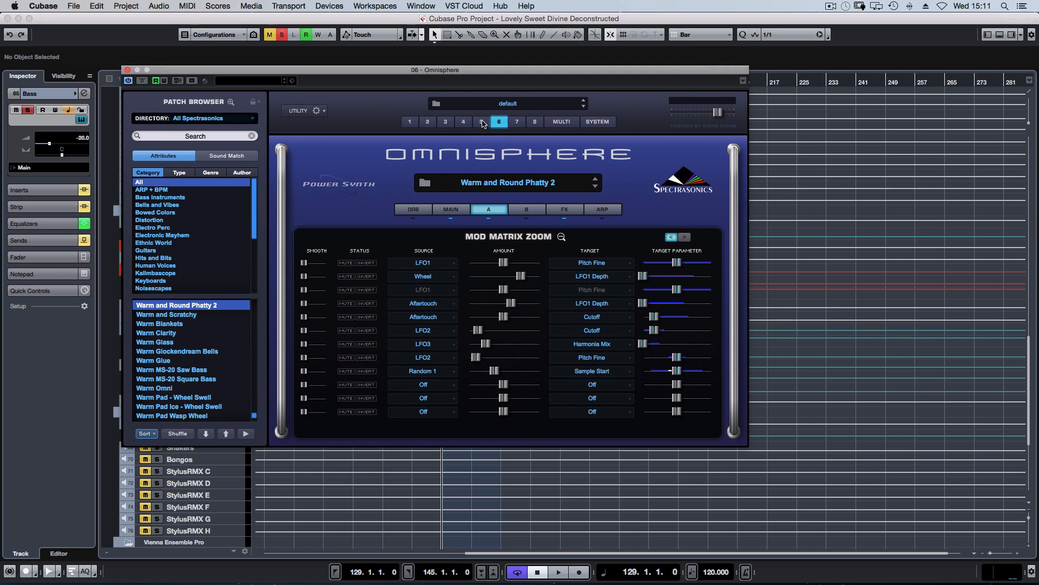
click(482, 122)
click(499, 124)
key(space)
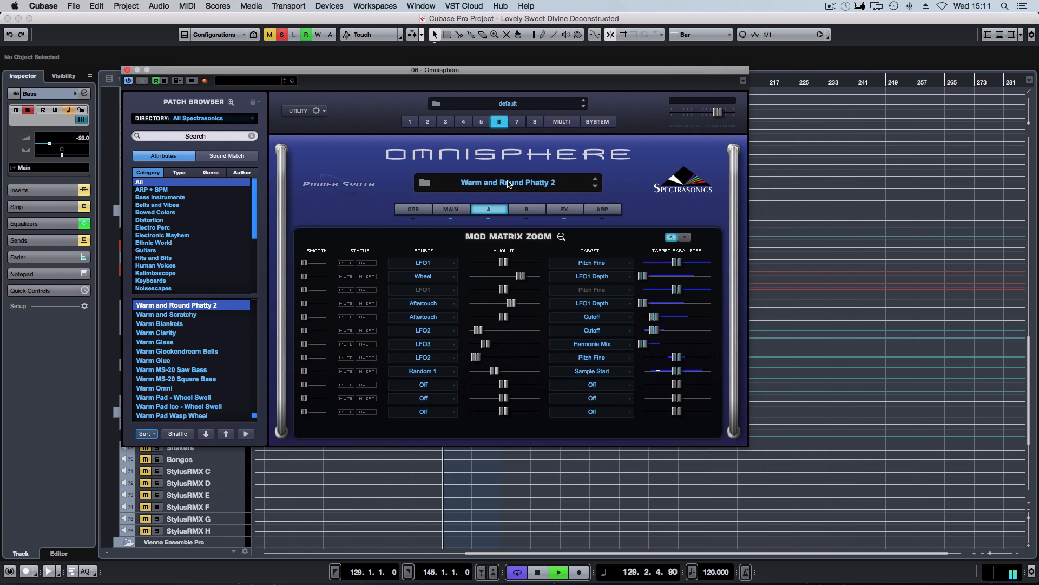
click(127, 70)
key(space)
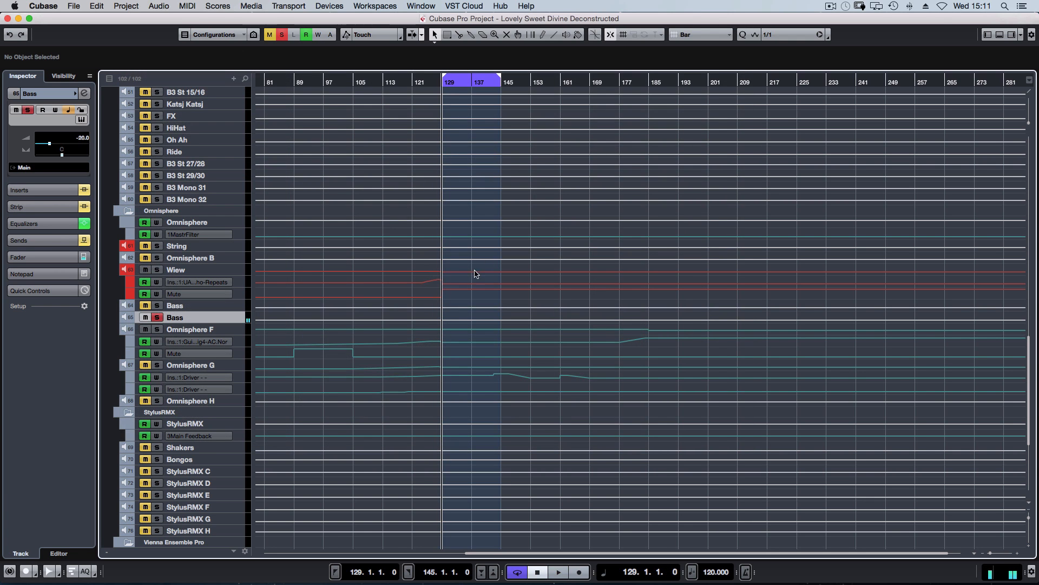
Listen to the soloed Bass channel with its inserts and sends reactivated, and bypass the sends again
scroll(464, 325, up, 15)
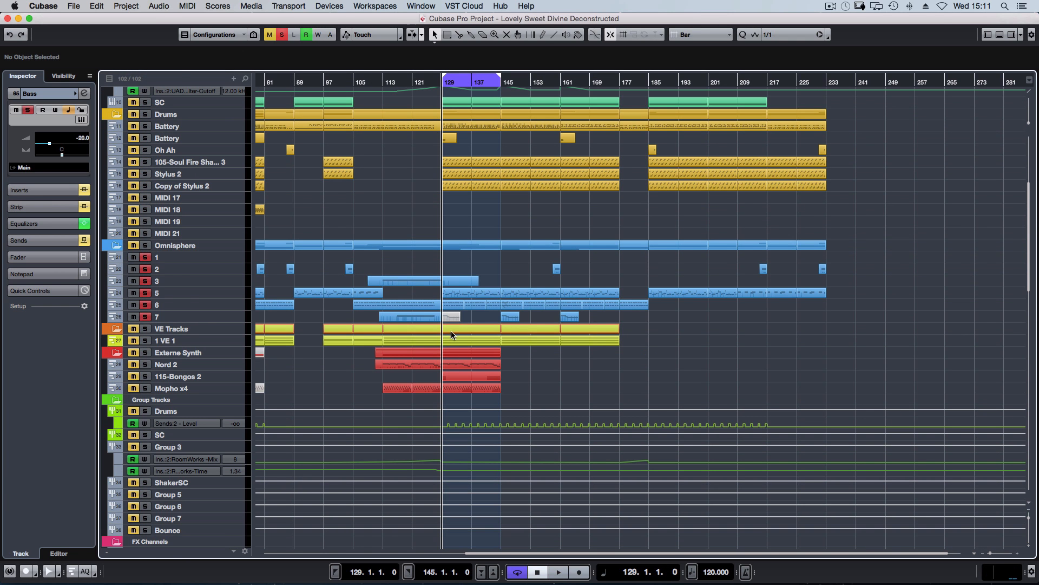
key(F3)
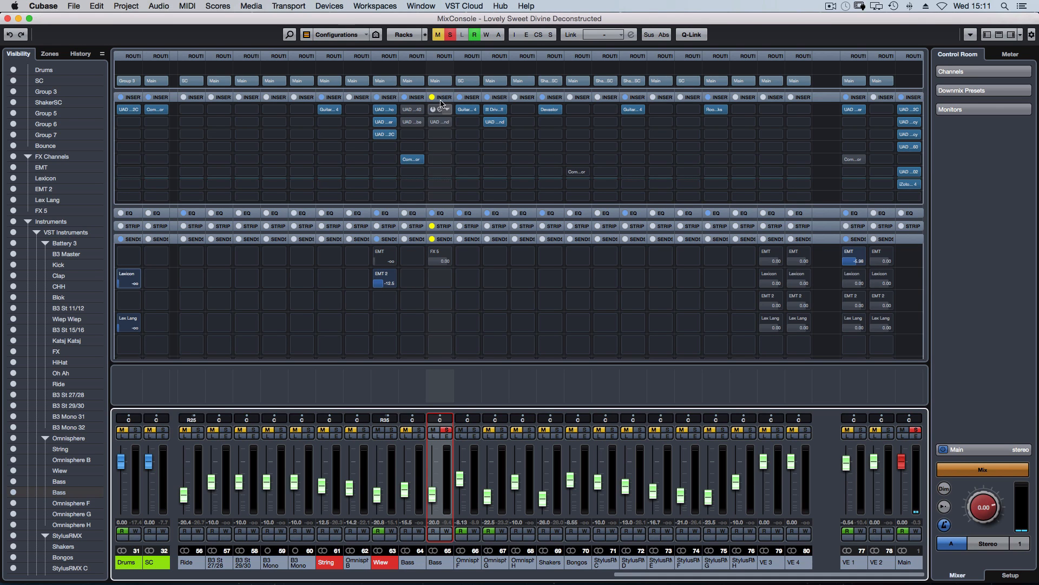
click(432, 97)
click(432, 239)
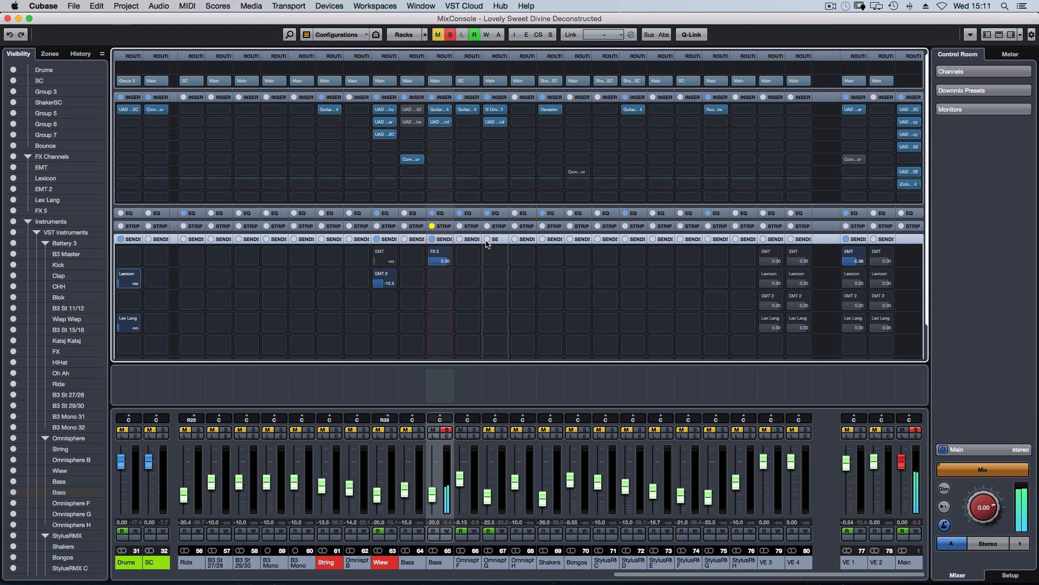
click(432, 239)
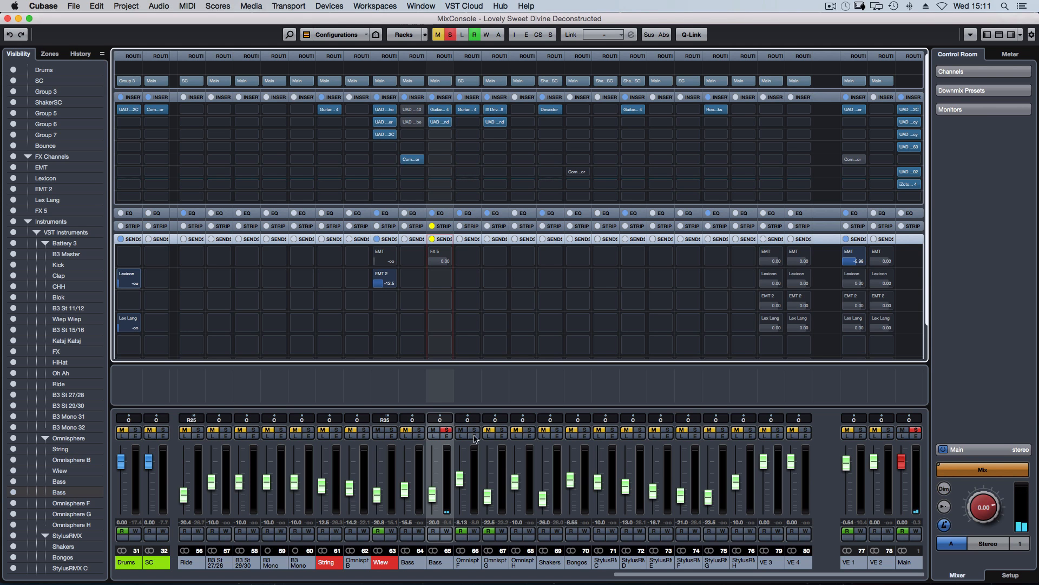
Open the Bass channel's Guitar Rig 4 insert, take it out of bypass and switch on the Matched Cabinet module
drag(764, 577, 631, 573)
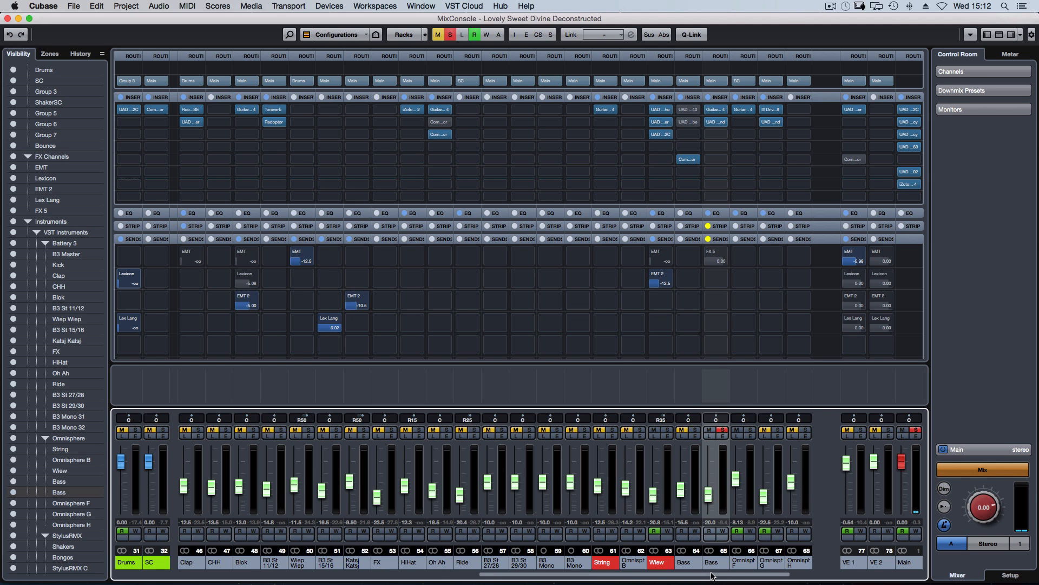
drag(713, 576, 745, 574)
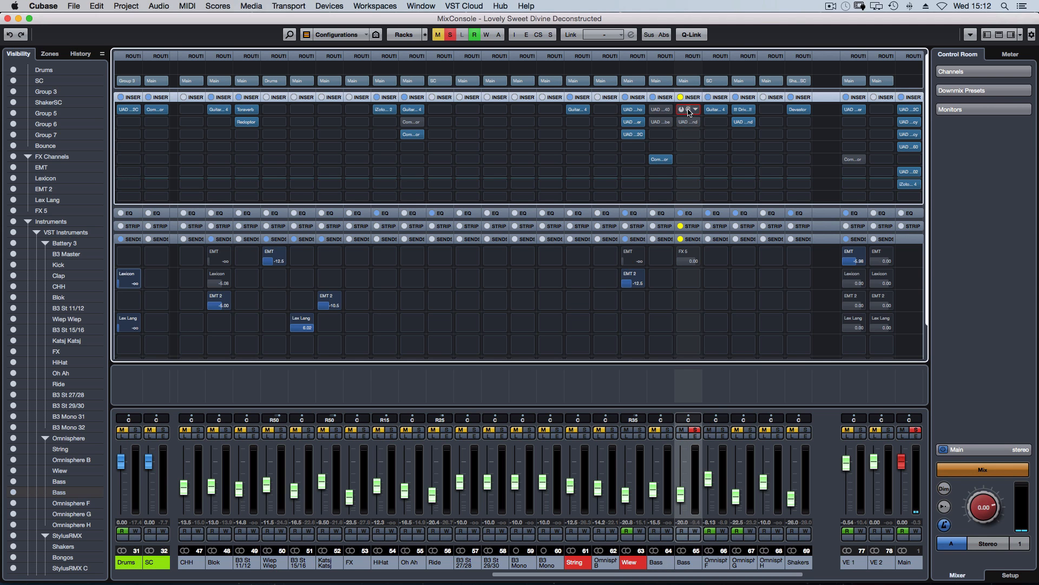
click(688, 108)
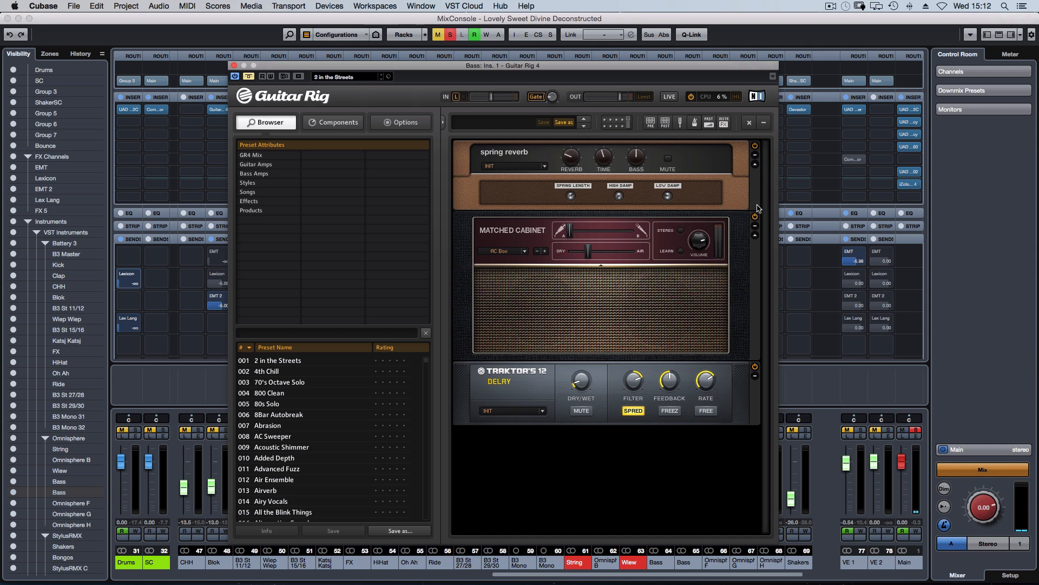
click(249, 78)
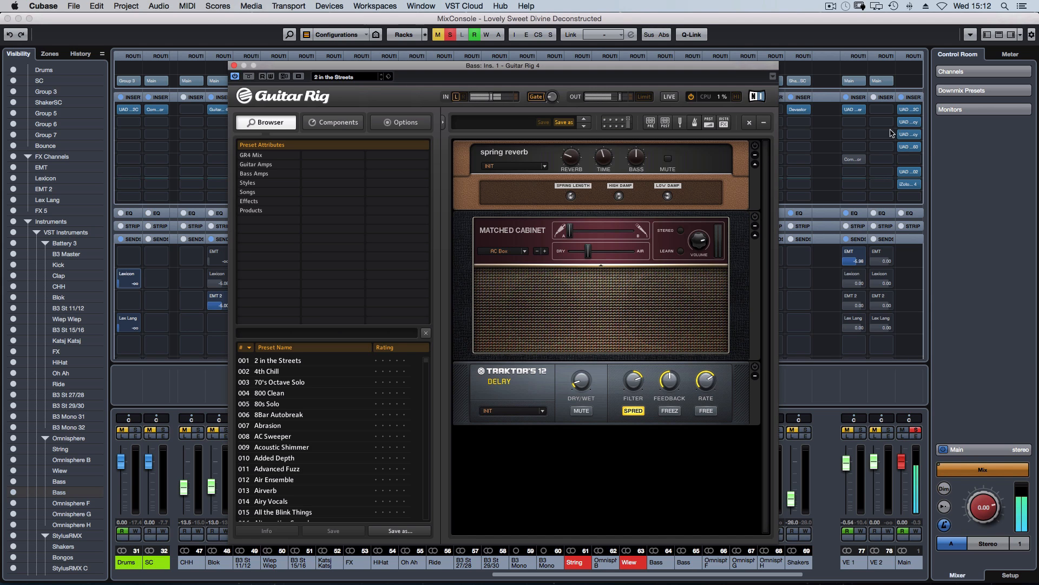
click(755, 217)
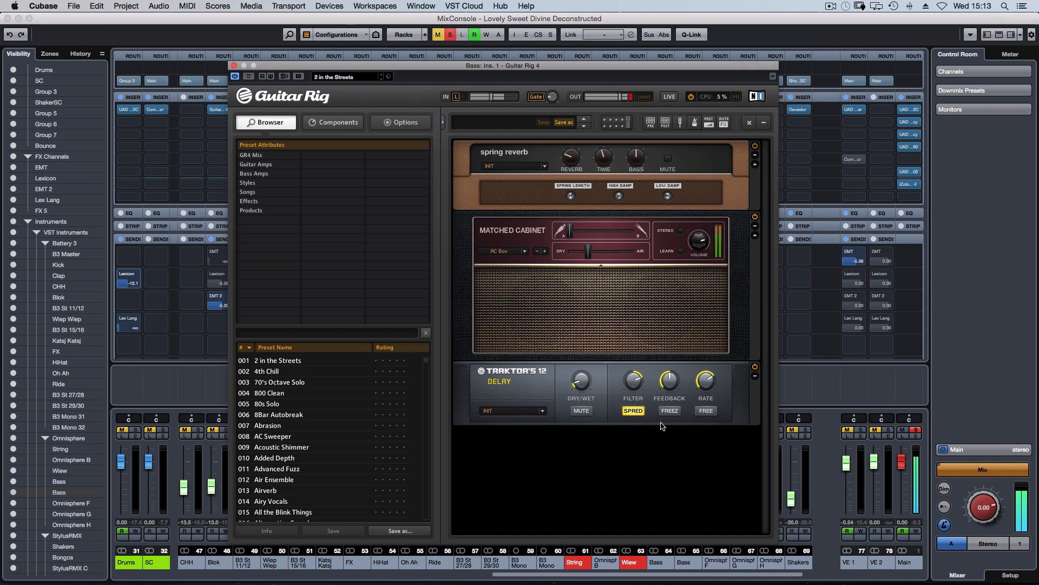
Adjust the dry/wet amount of Guitar Rig's Traktor's 12 delay and close the plug-in window
mouse_move(583, 382)
drag(593, 353, 588, 384)
click(234, 66)
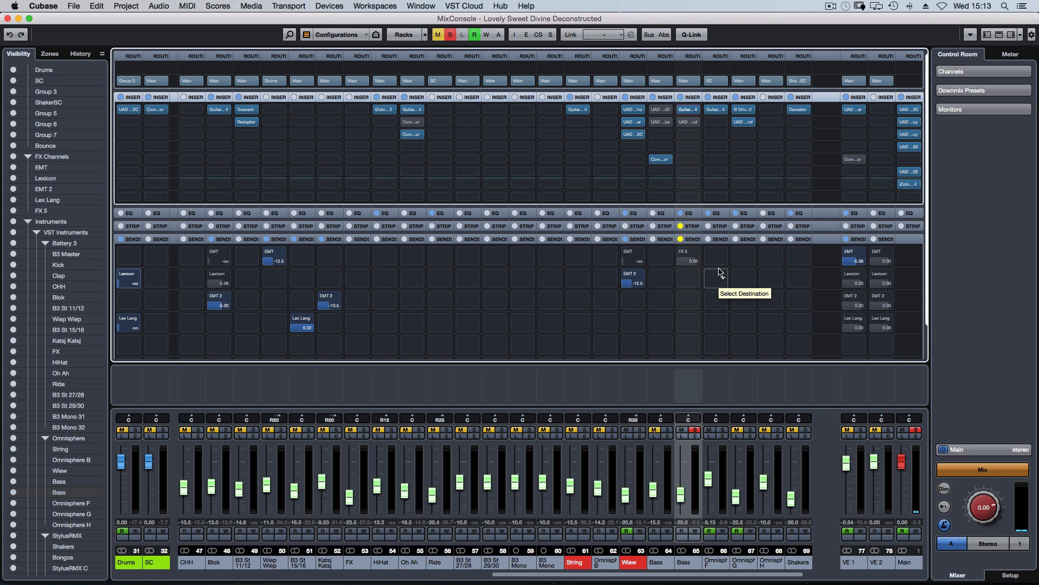
Reactivate the Bass channel's sends, enable Listen on FX 5 and raise the FX 5 fader to about 0.98
click(681, 240)
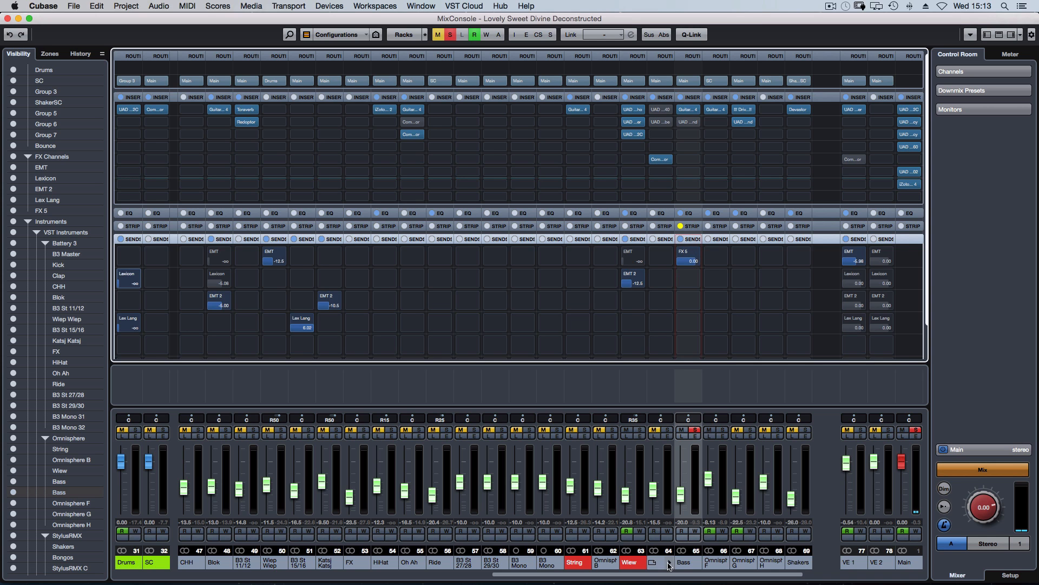
scroll(667, 577, left, 7)
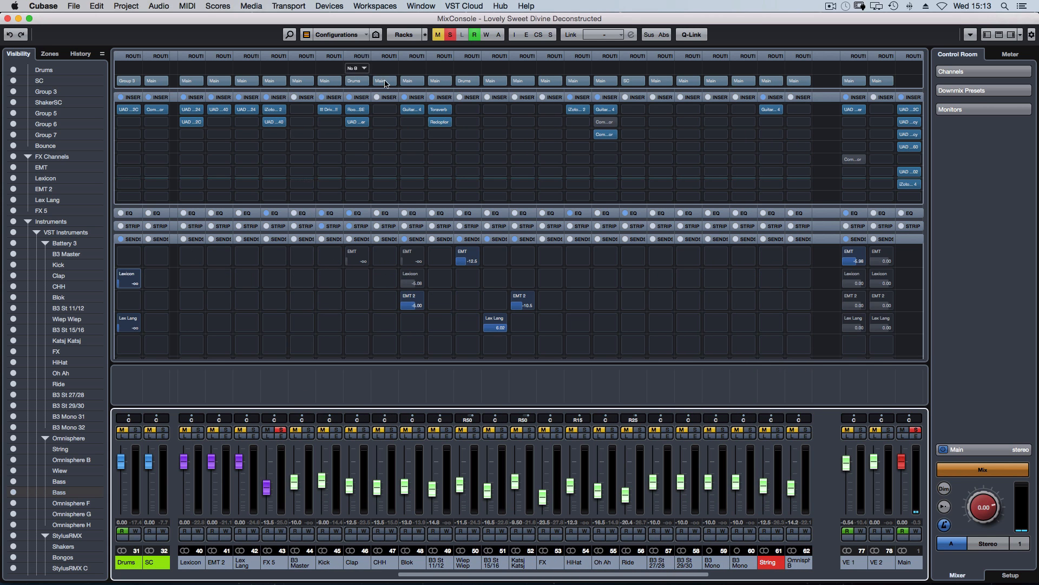
click(268, 435)
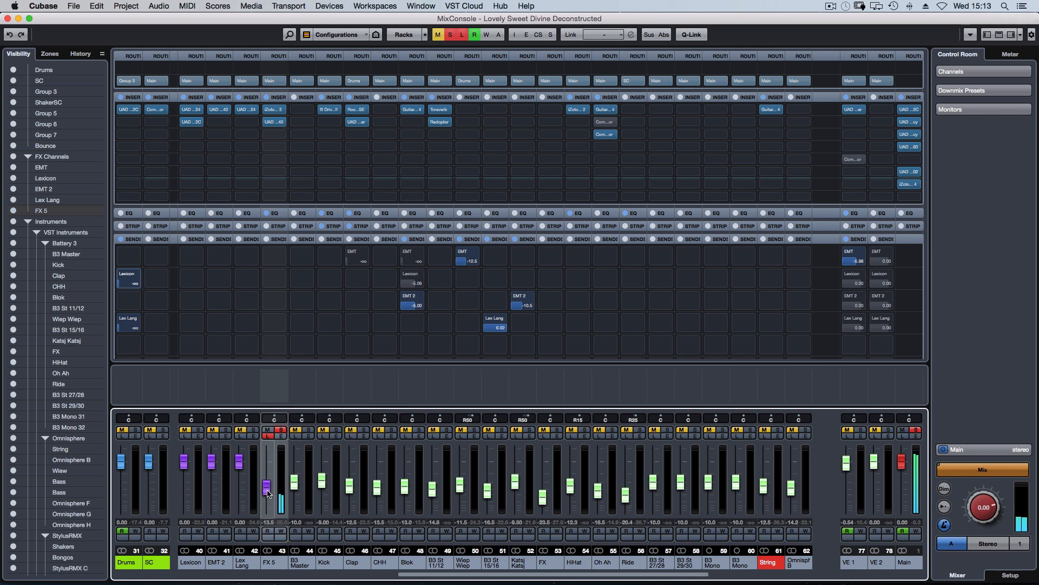
drag(267, 487, 269, 466)
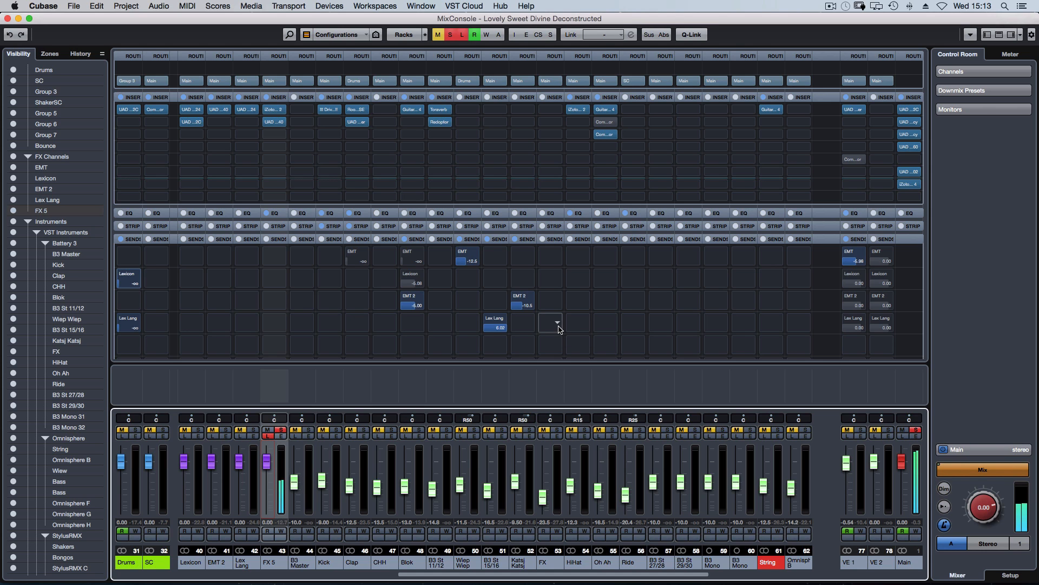
Bypass the FX 5 inserts to check its channel equalizer, and reactivate only the iZotope Trash 2 insert
click(265, 97)
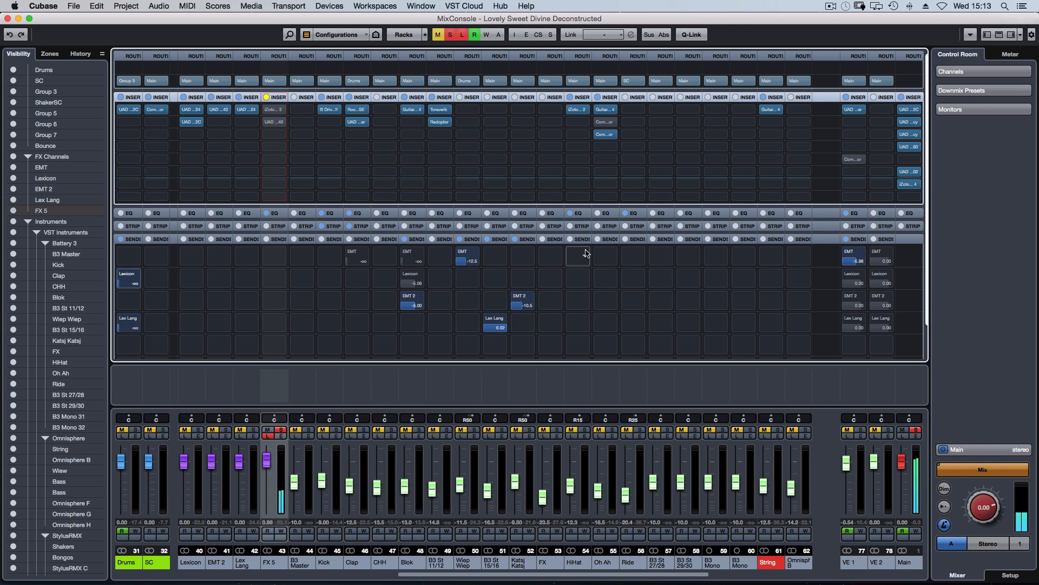
key(e)
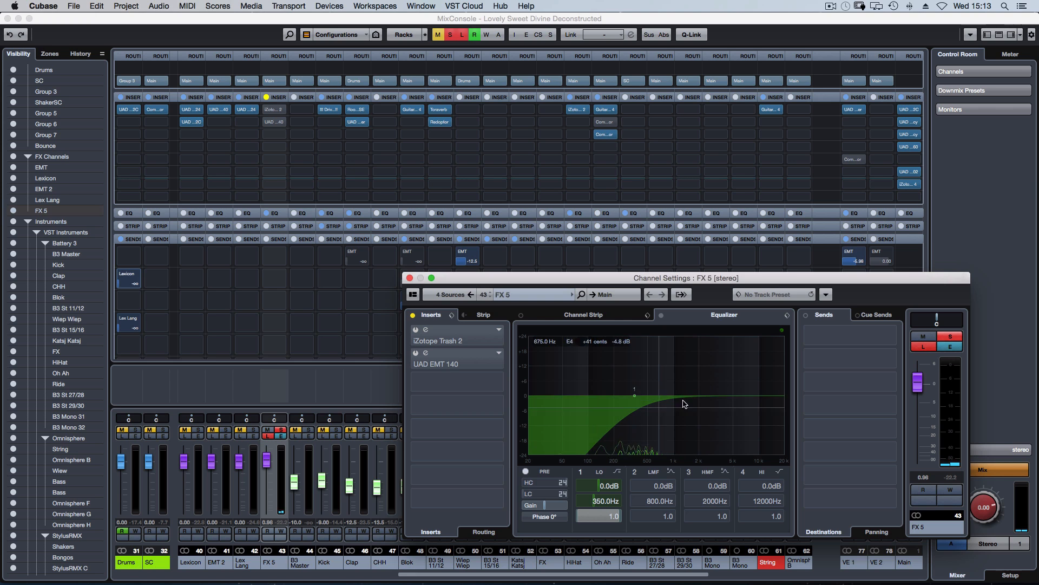
key(e)
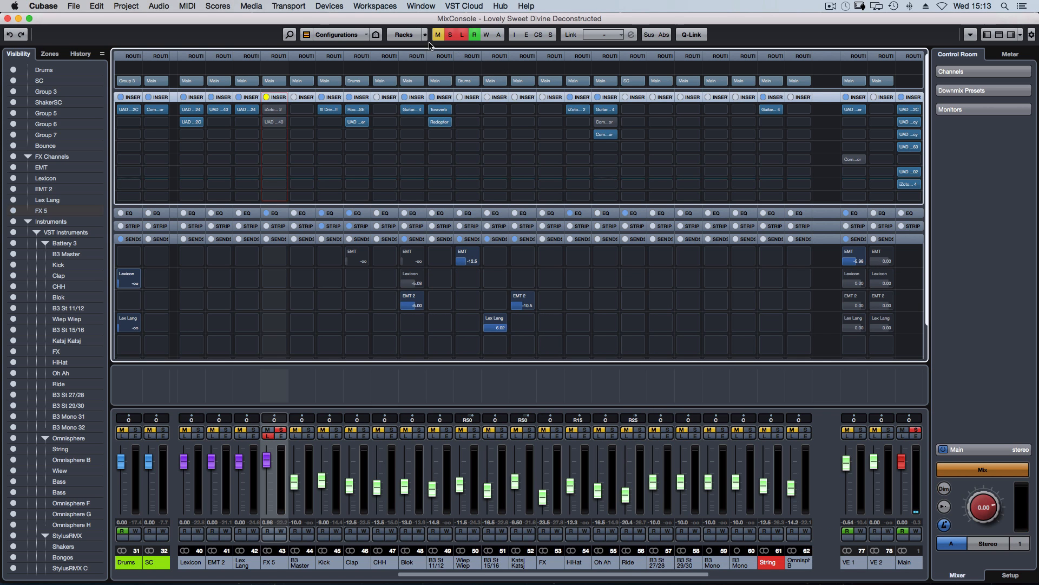
click(268, 110)
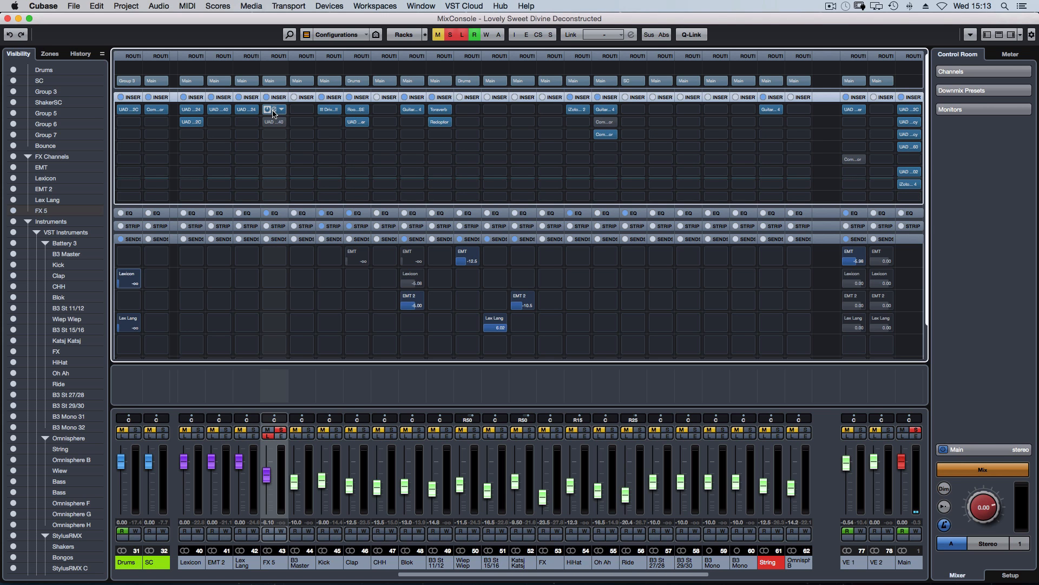
Open the FX 5 channel's iZotope Trash 2 insert, reposition its window and compare the sound with the plug-in bypassed and active
click(274, 109)
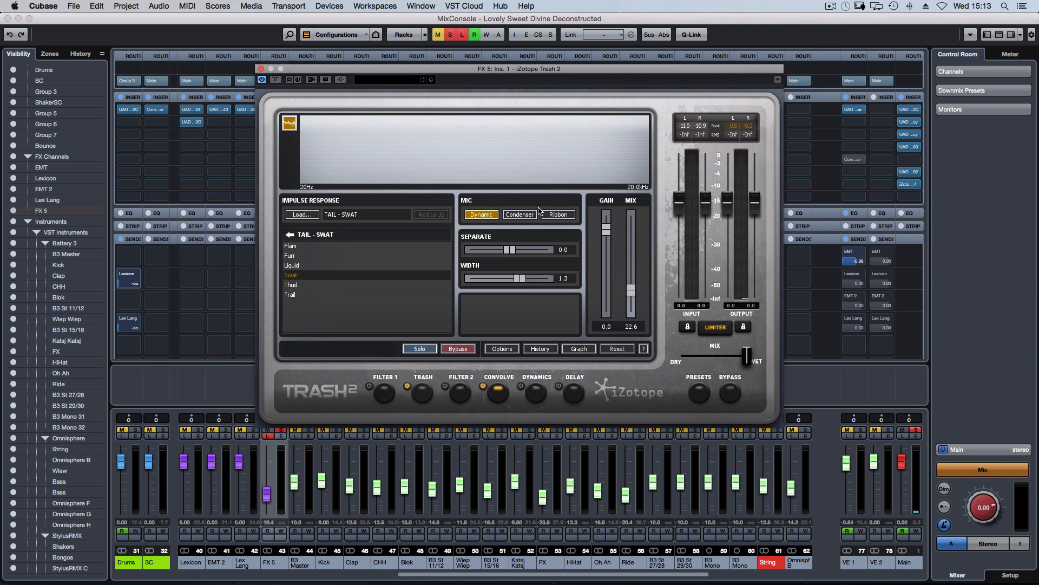
drag(307, 69, 523, 89)
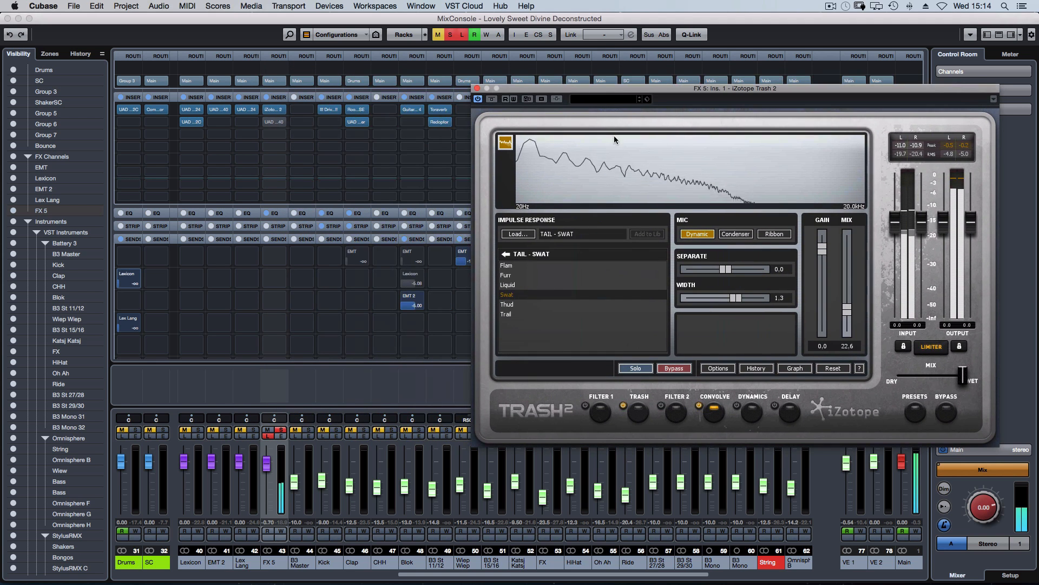
click(492, 100)
click(491, 99)
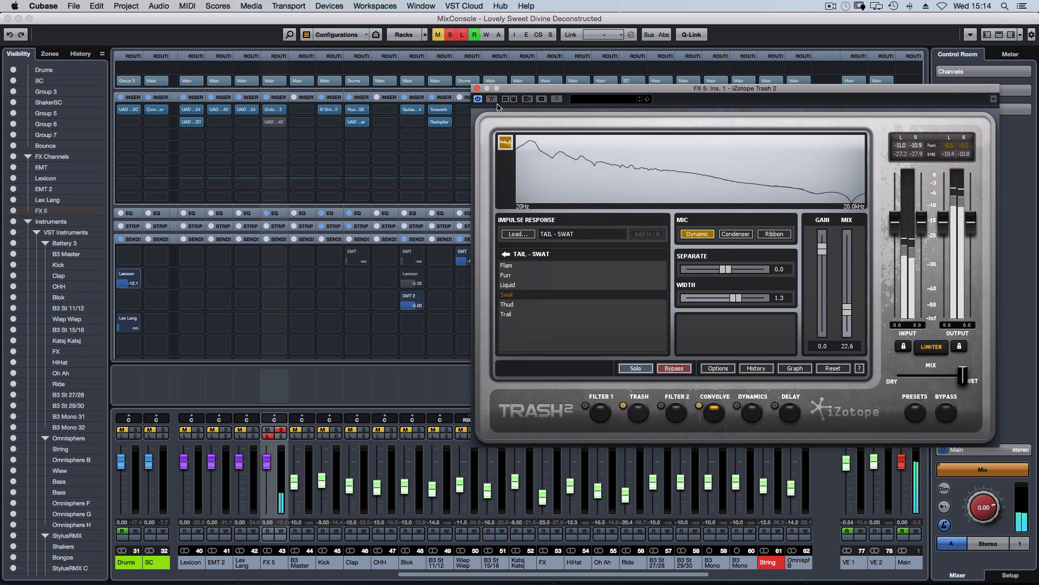
Inspect Trash 2's Trash and Convolve modules, toggling them to compare their effect on the bass
click(639, 413)
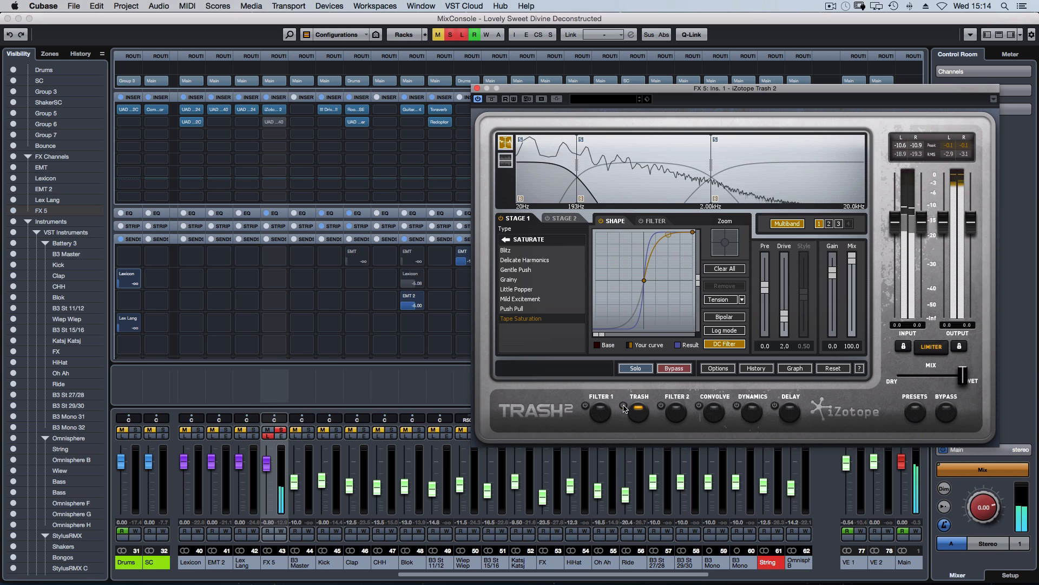
click(624, 406)
click(624, 405)
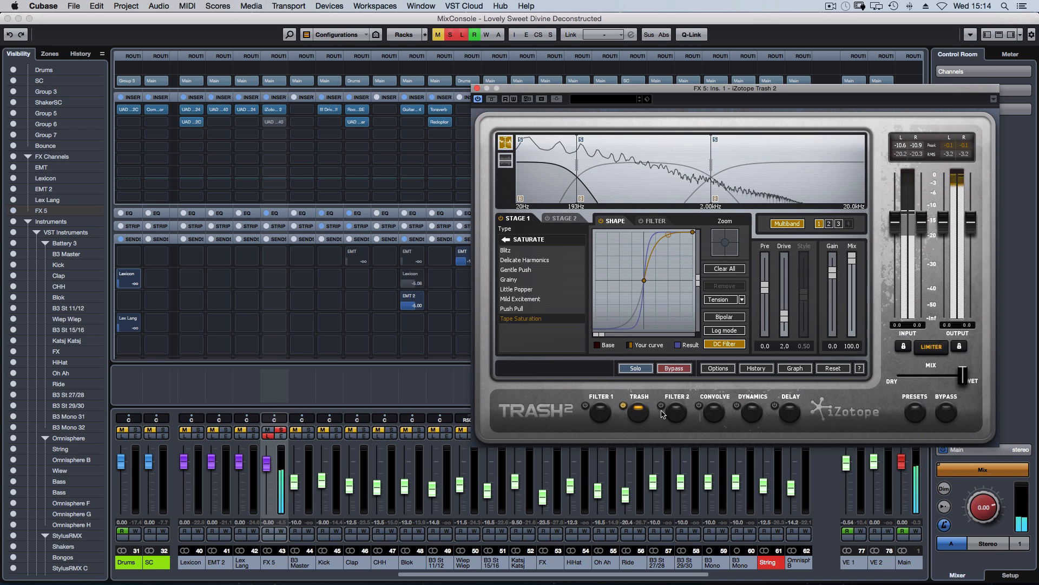
click(714, 413)
click(699, 406)
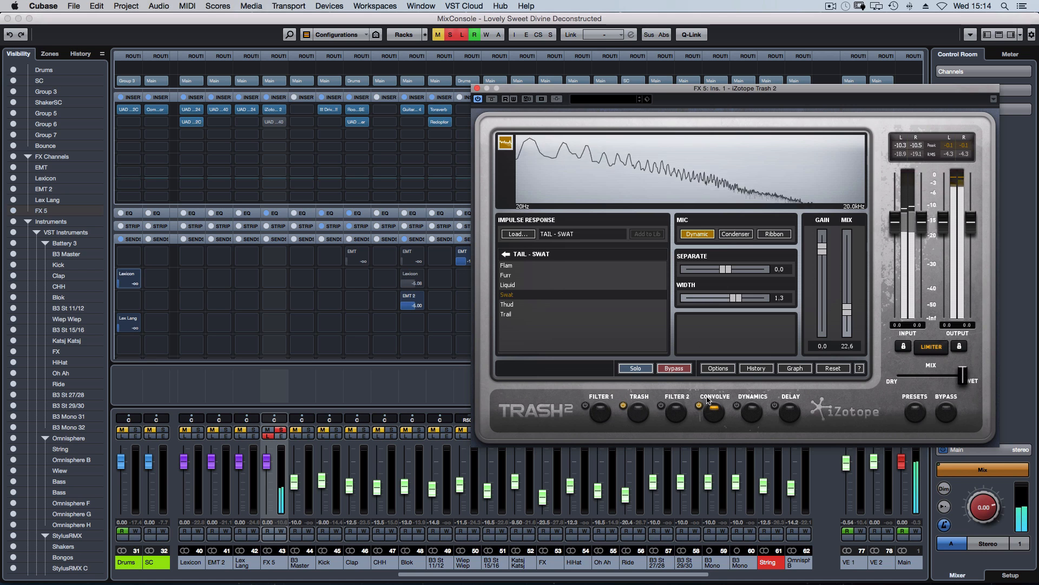
Close Trash 2, take FX 5's UAD EMT 140 plate reverb out of bypass in its plug-in window and close it
click(476, 87)
click(274, 122)
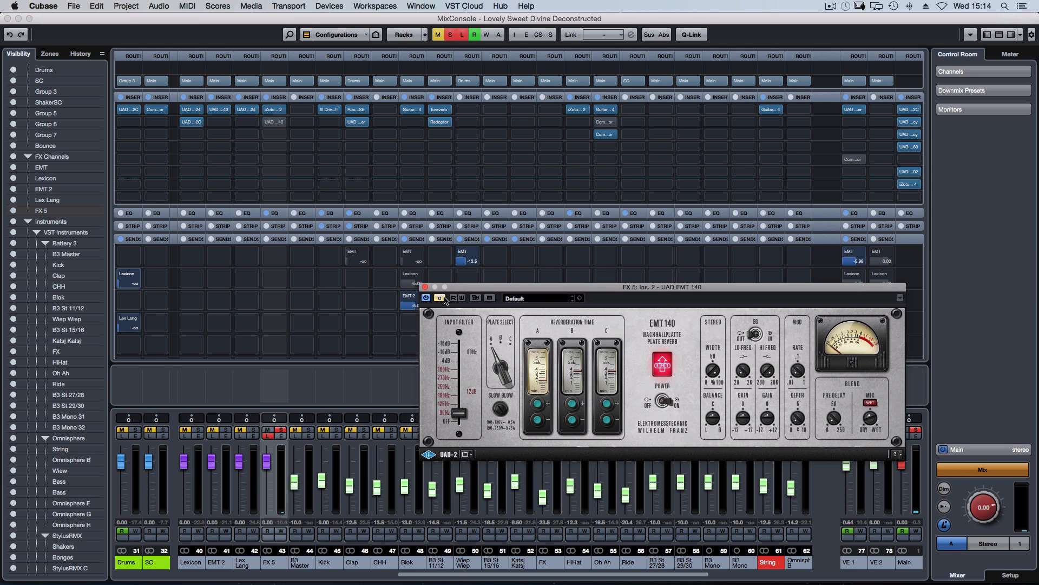
click(442, 298)
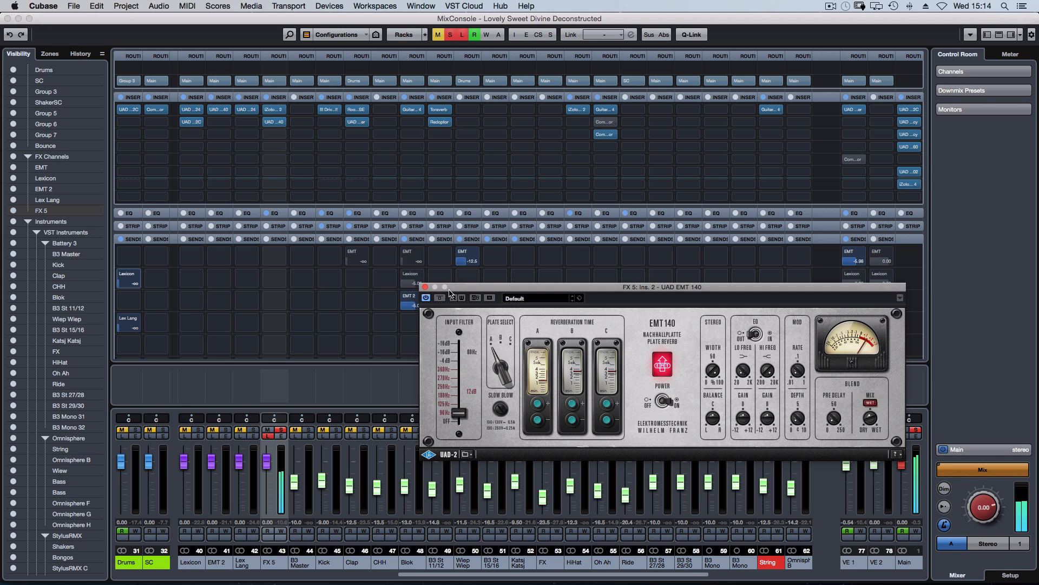
click(425, 287)
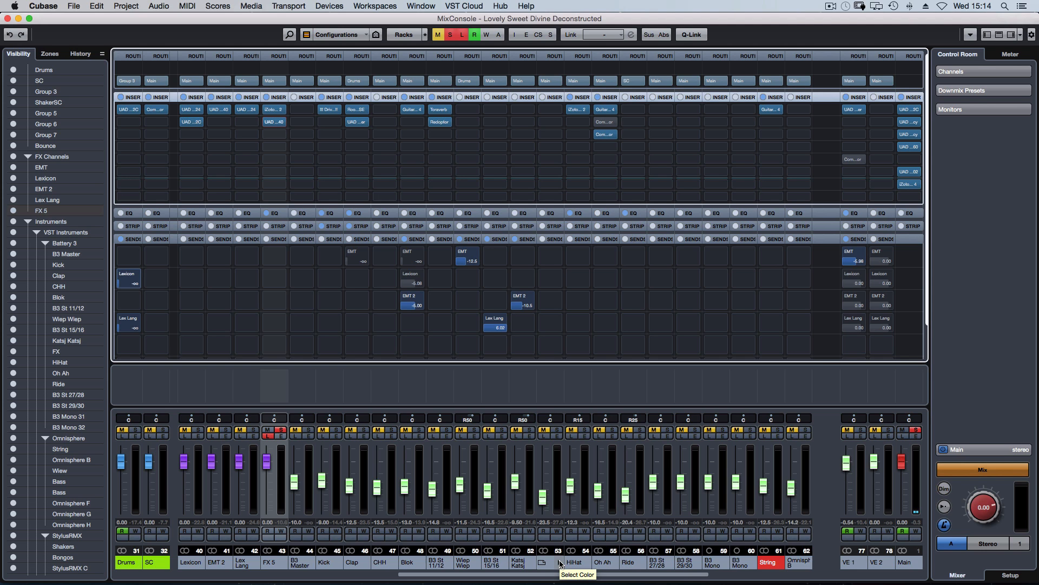
Open FX 5's channel settings, toggle the 350 Hz low EQ band off and on to compare, and close the window
click(595, 578)
drag(641, 578, 749, 576)
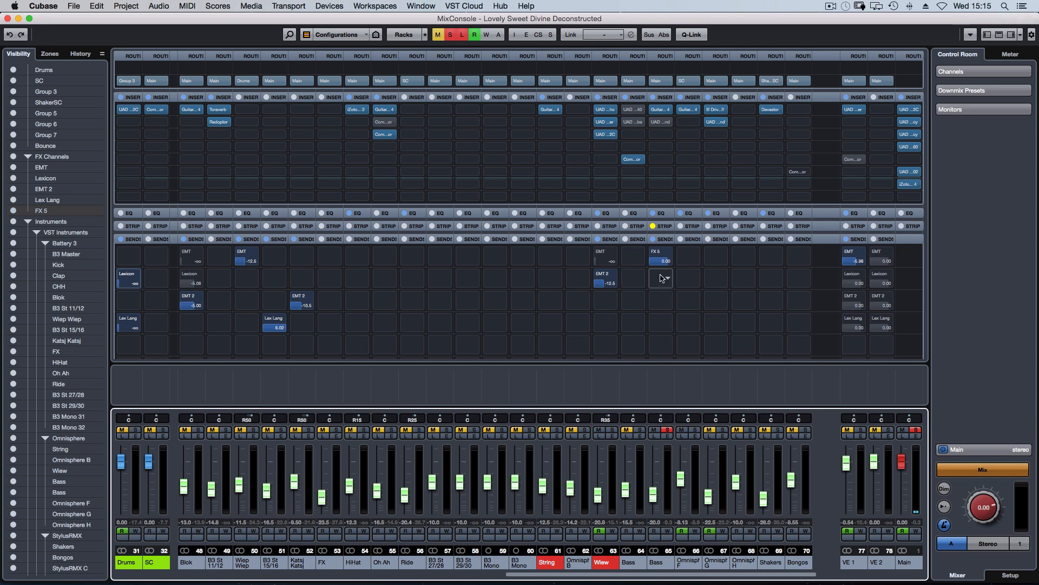
drag(720, 578, 613, 575)
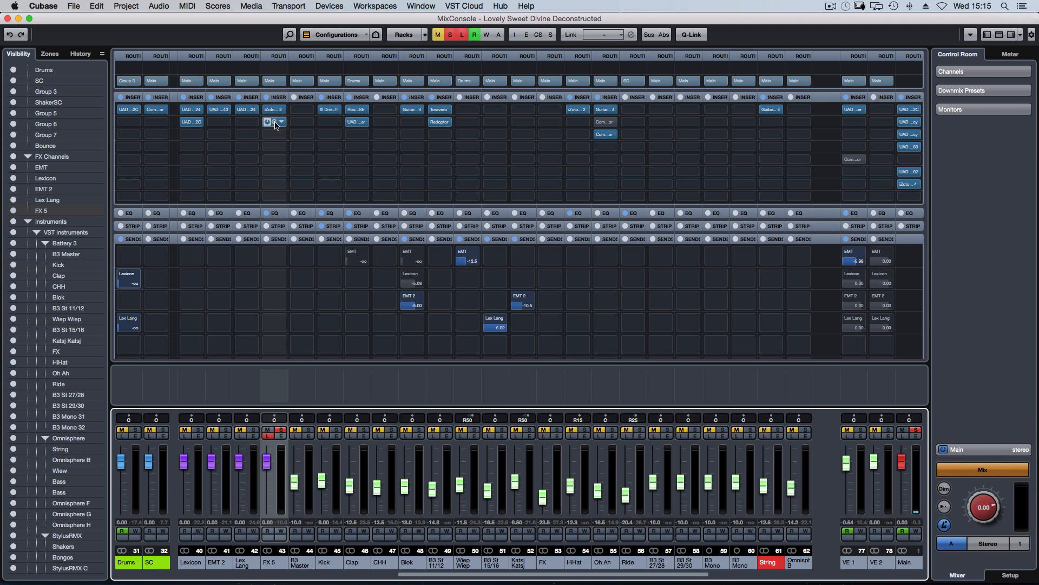
drag(275, 125, 275, 122)
click(281, 436)
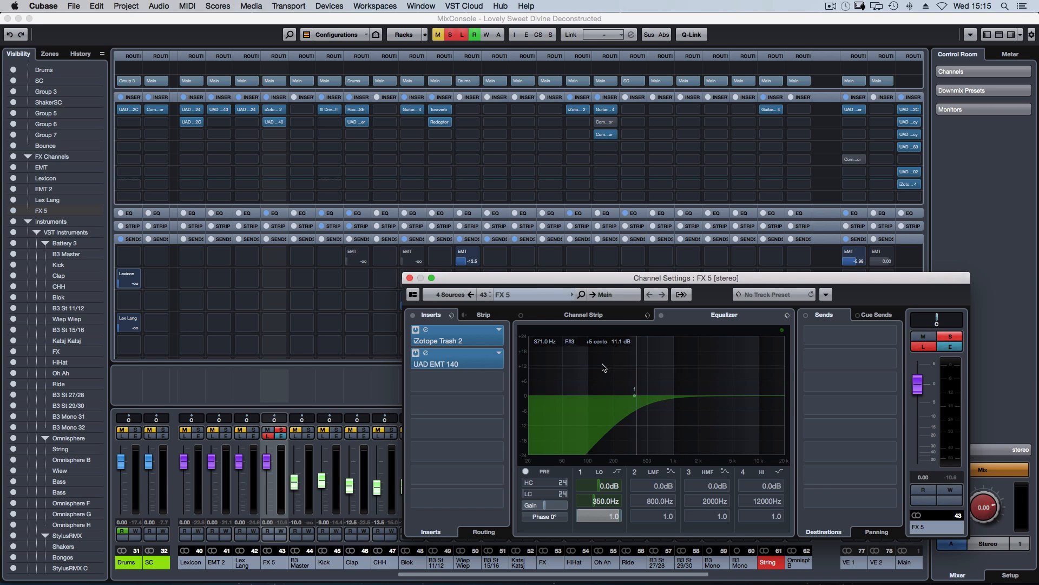
click(580, 472)
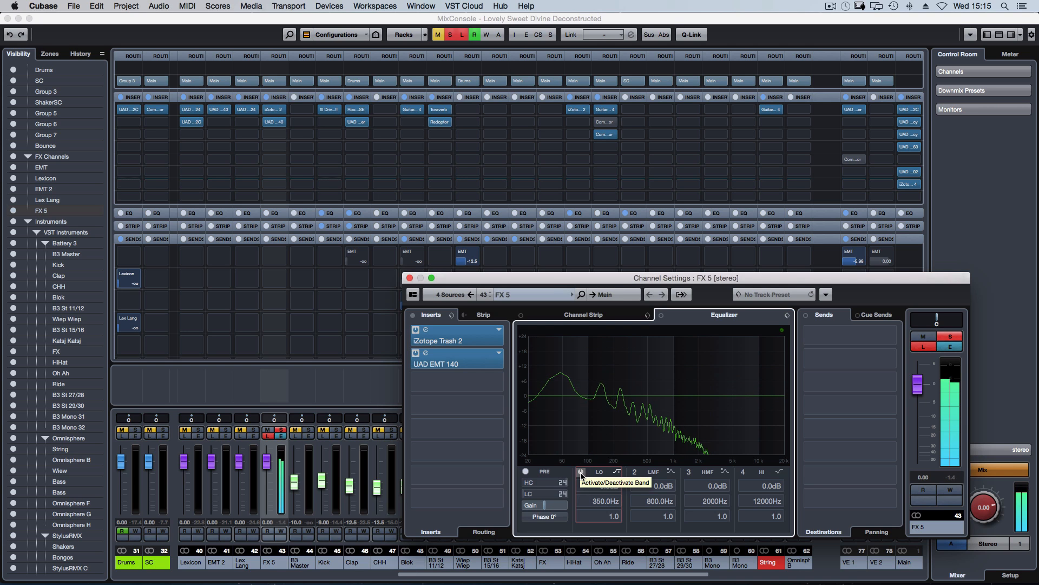
click(581, 472)
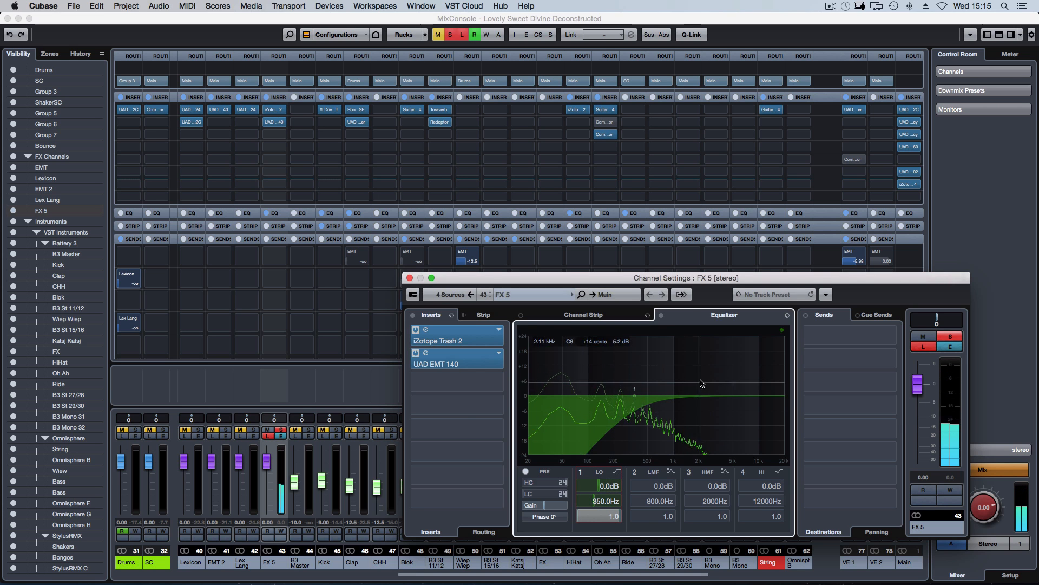
key(super+w)
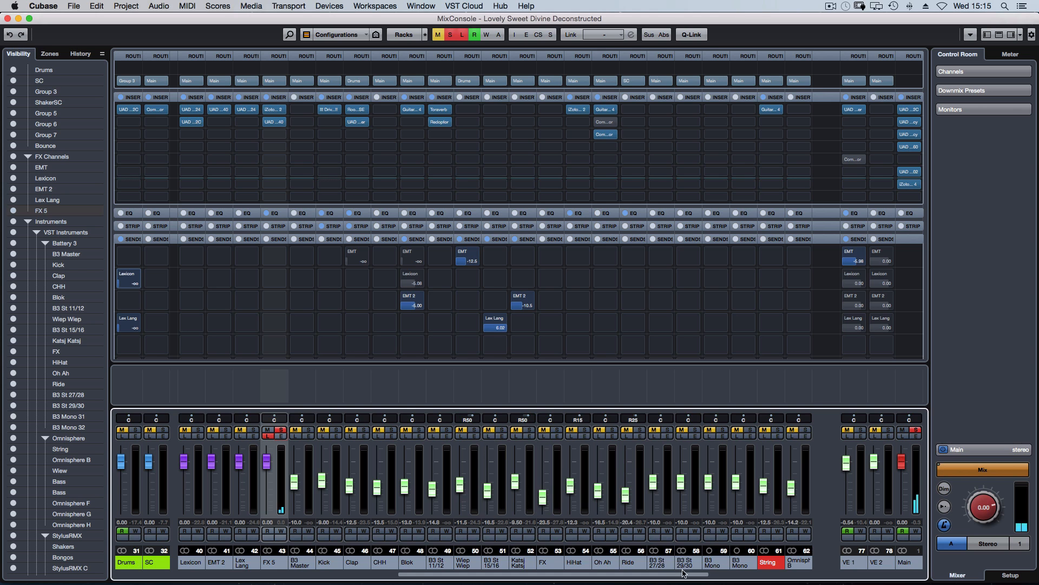
Turn off Listen on FX 5, lower its fader to -13.5, and toggle its solo and Listen to compare the effect in the mix
click(267, 436)
mouse_move(548, 574)
mouse_down()
mouse_move(560, 575)
mouse_move(546, 575)
mouse_up()
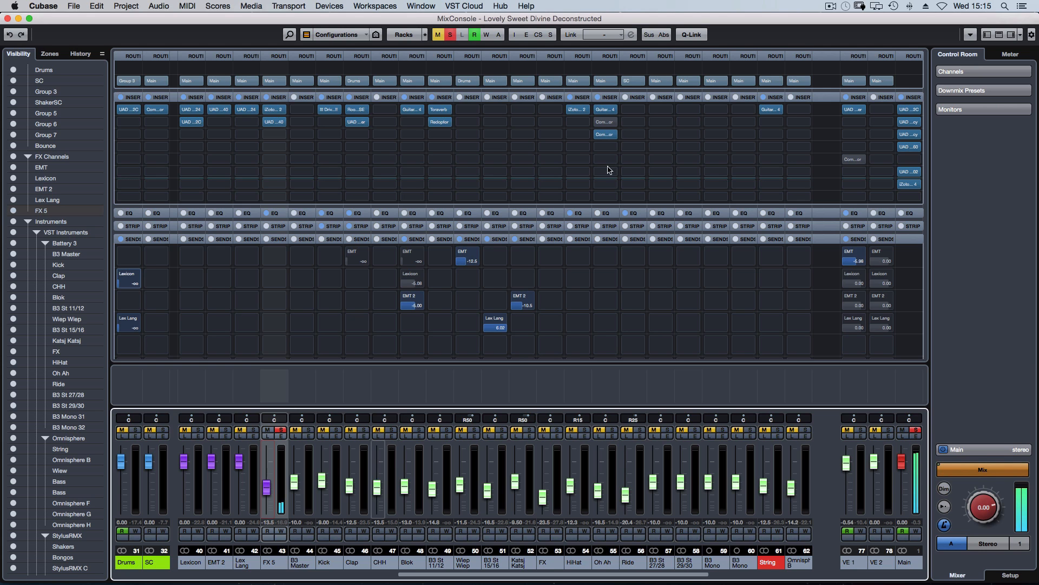
click(281, 430)
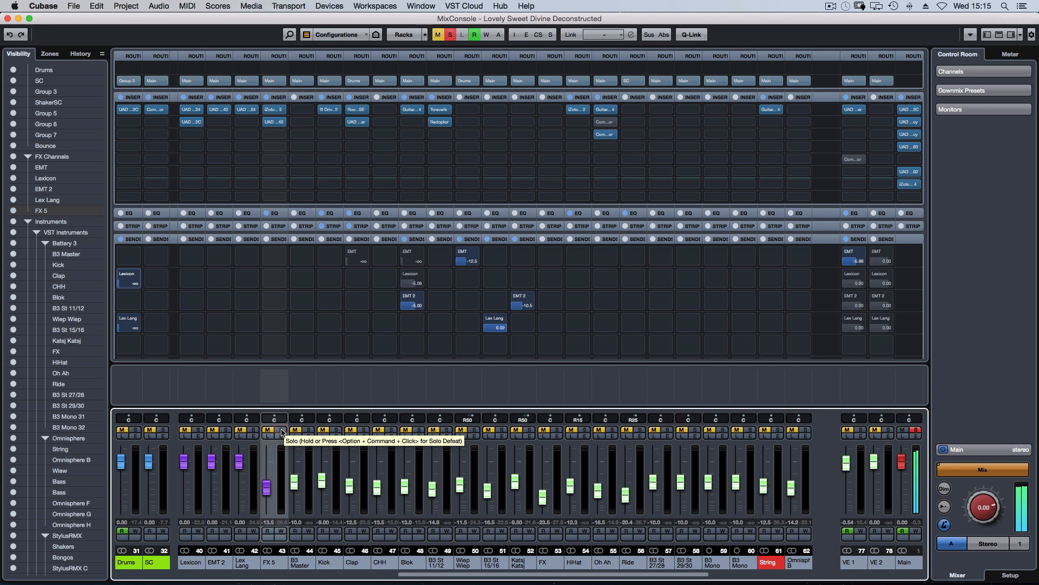
click(282, 430)
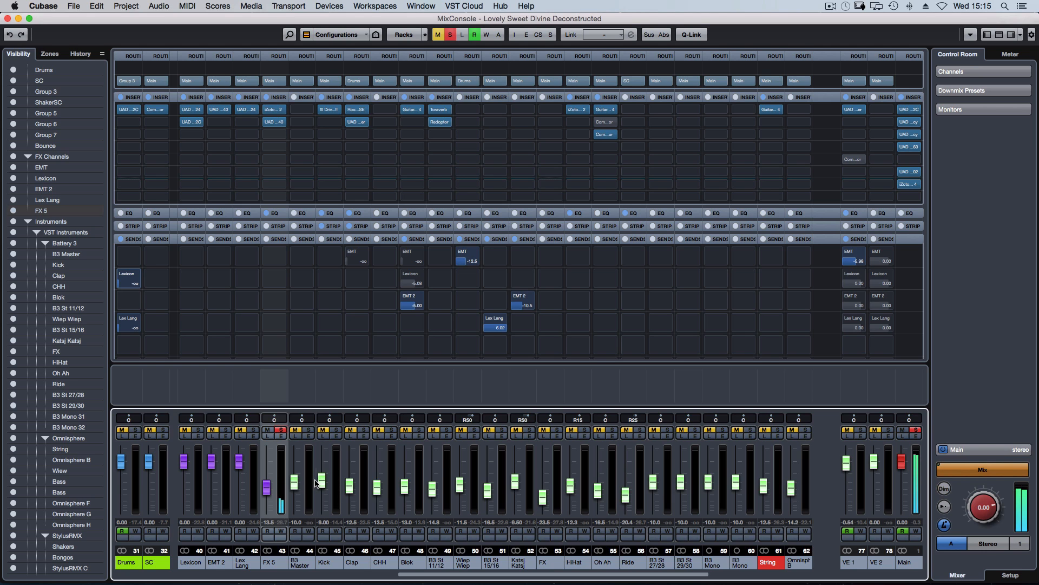
click(268, 436)
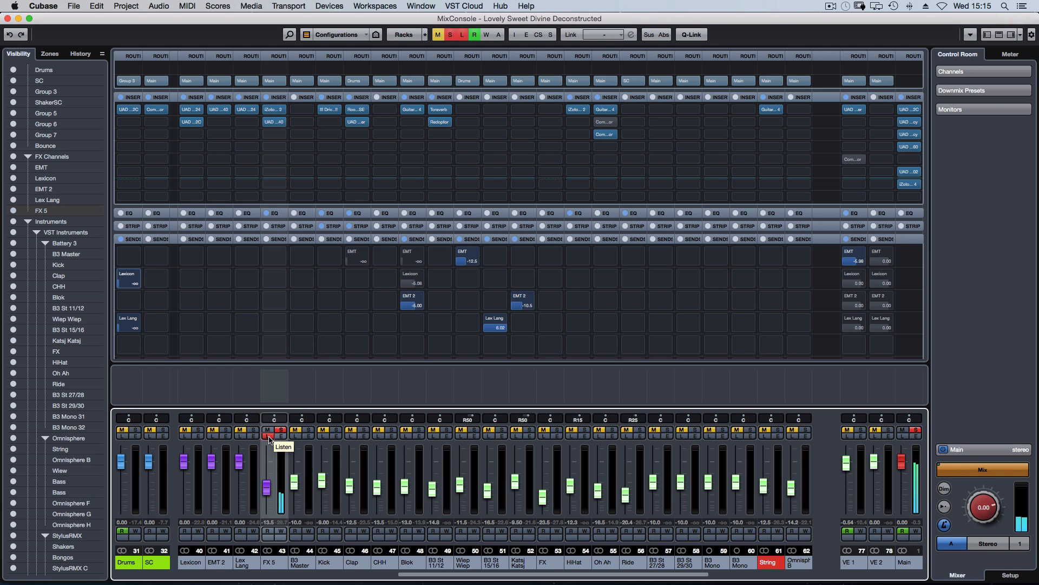
click(269, 436)
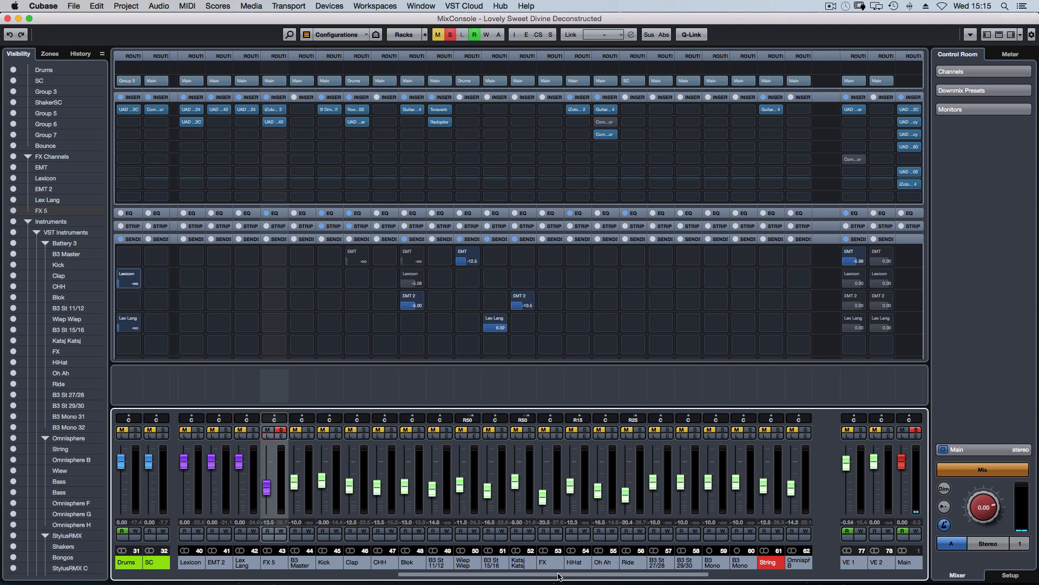
drag(558, 575, 646, 581)
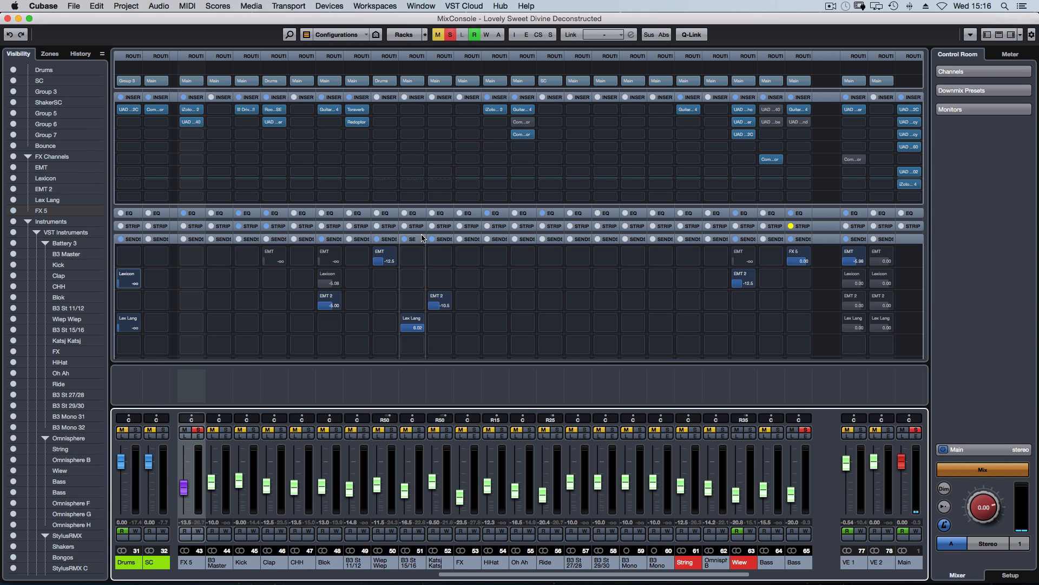
Return to the project arrangement and solo the Drums folder together with the 808 track
key(F3)
scroll(595, 292, up, 10)
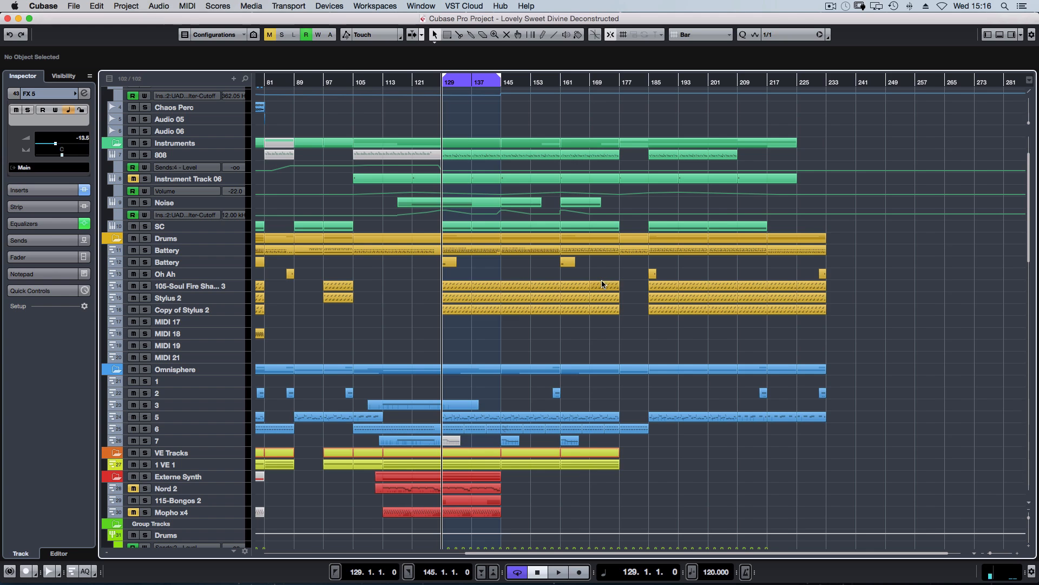
scroll(602, 280, left, 3)
scroll(596, 276, left, 10)
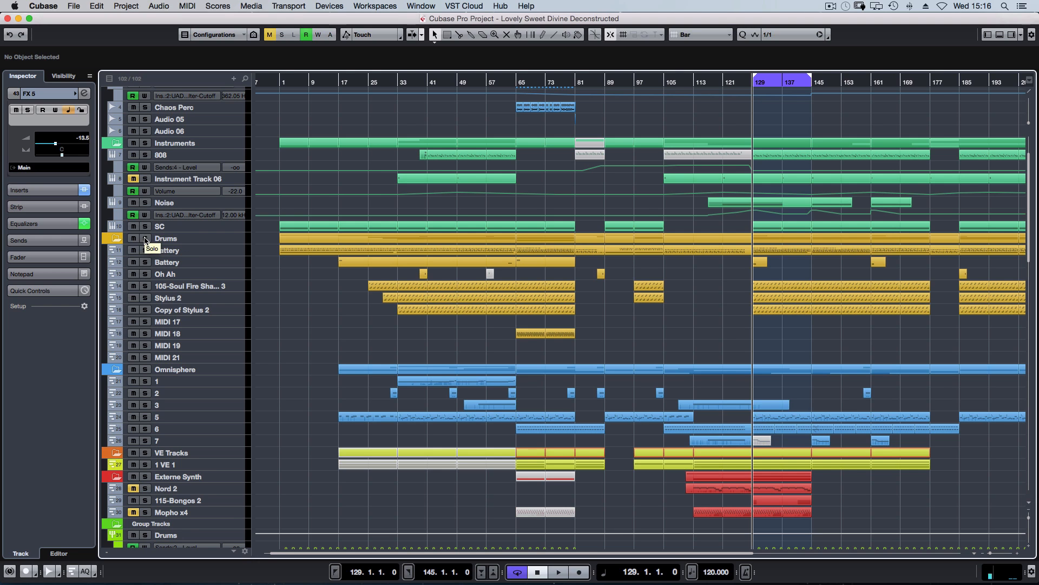
click(145, 239)
click(145, 155)
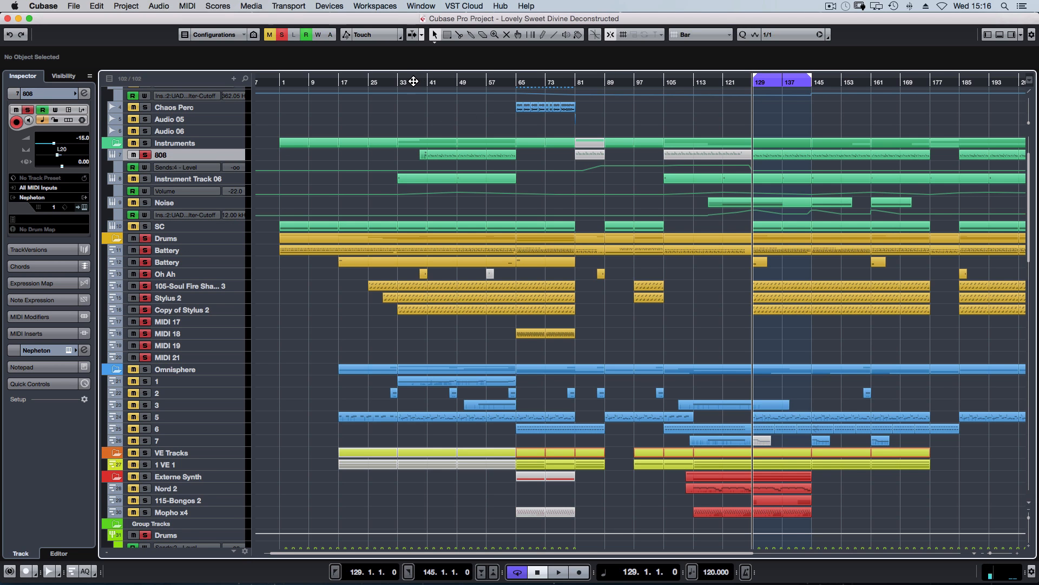
Play the soloed drums from bar 37, zooming in on the arrangement, and stop playback
click(412, 82)
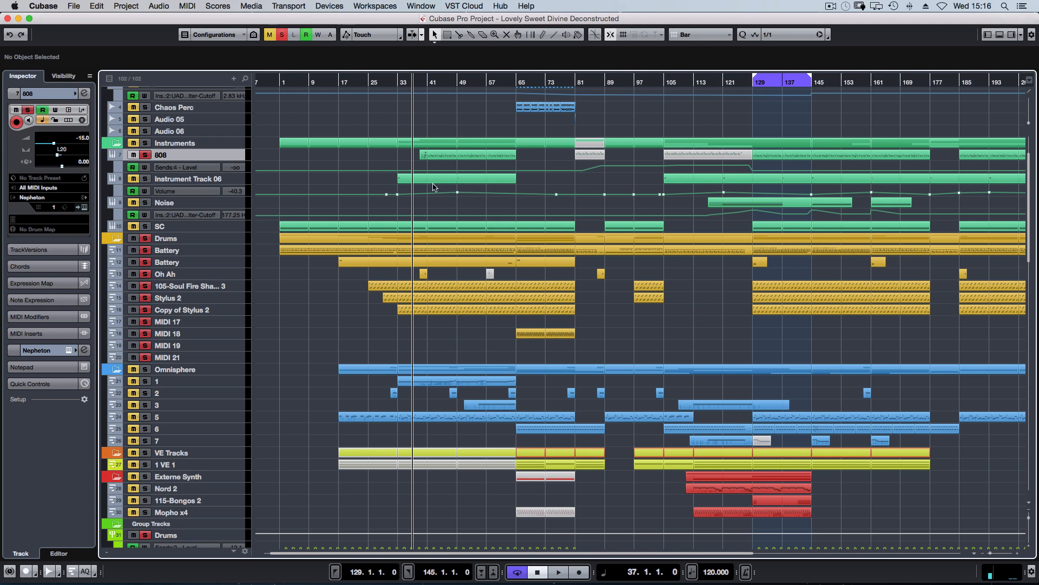
key(space)
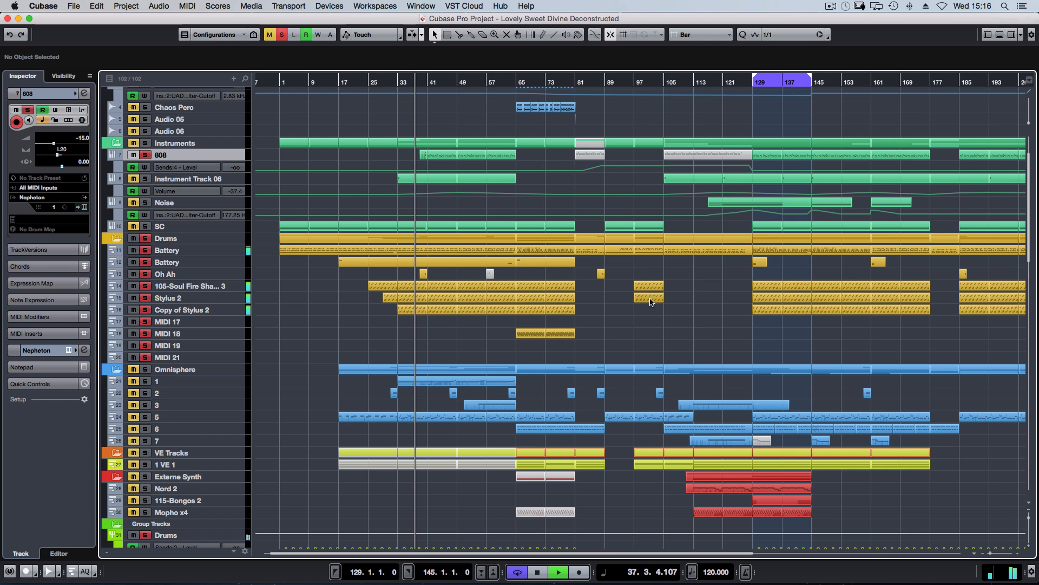
key(h)
key(h)
key(h)
key(h)
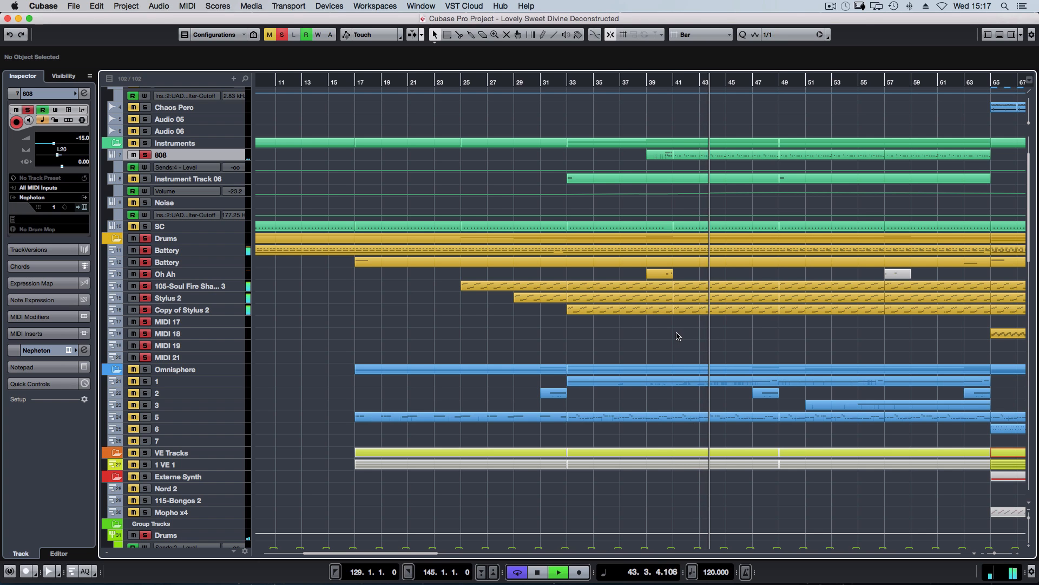
key(space)
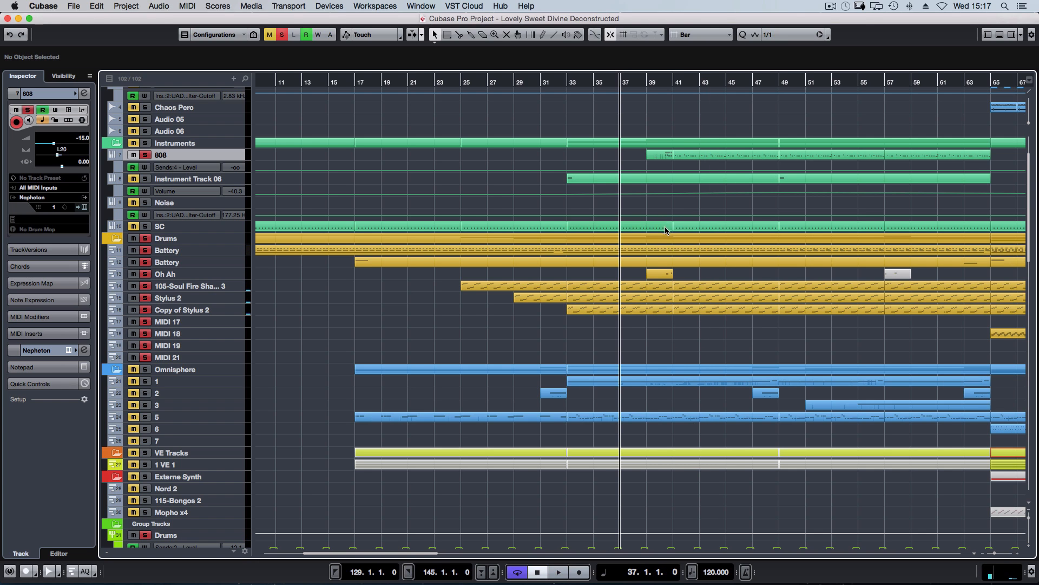
Examine the first Battery part's notes in the Key Editor, close it, and point out the 808 part in the arrangement
double_click(610, 251)
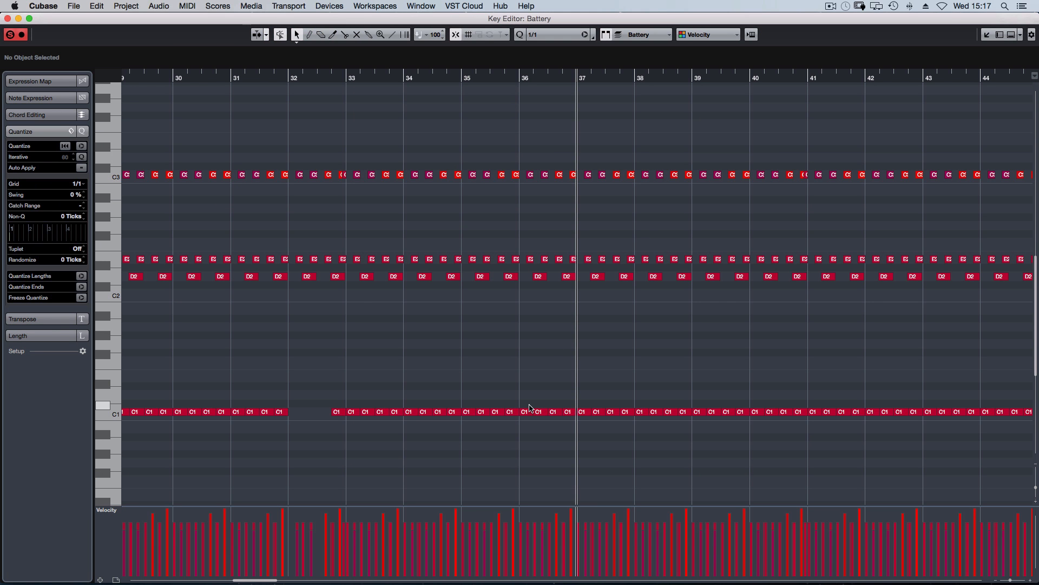
key(Return)
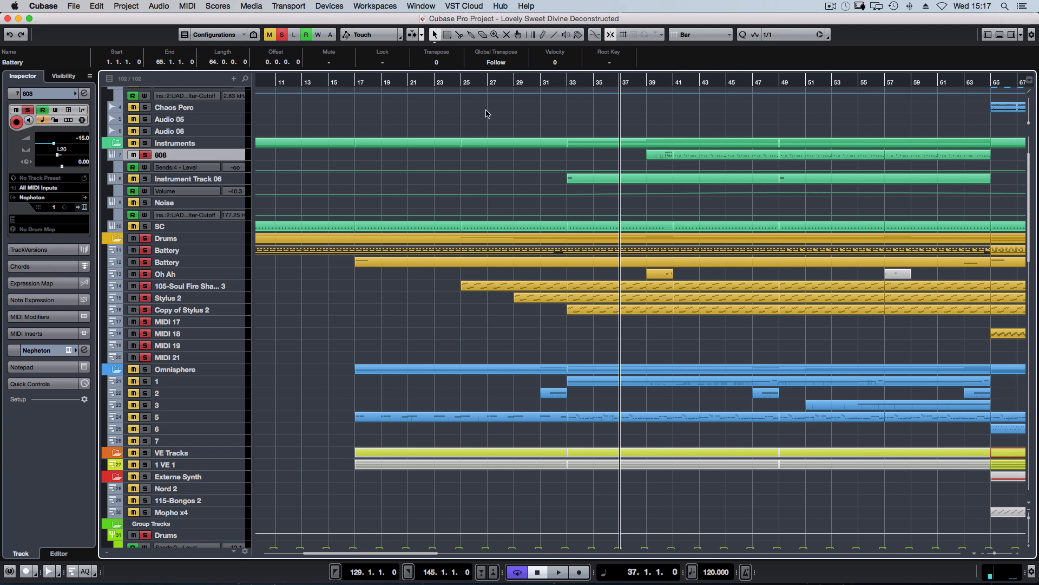
drag(625, 152, 999, 162)
click(577, 164)
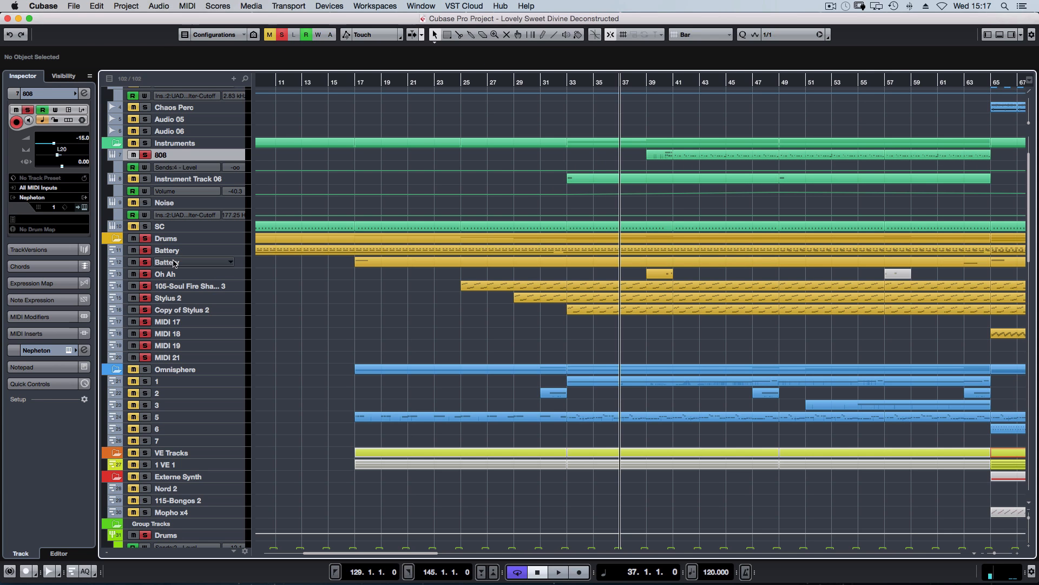
Select the first Battery track in the Drums folder and leave it as the only soloed drum track
key(Down)
key(Down)
key(Down)
key(Down)
key(Down)
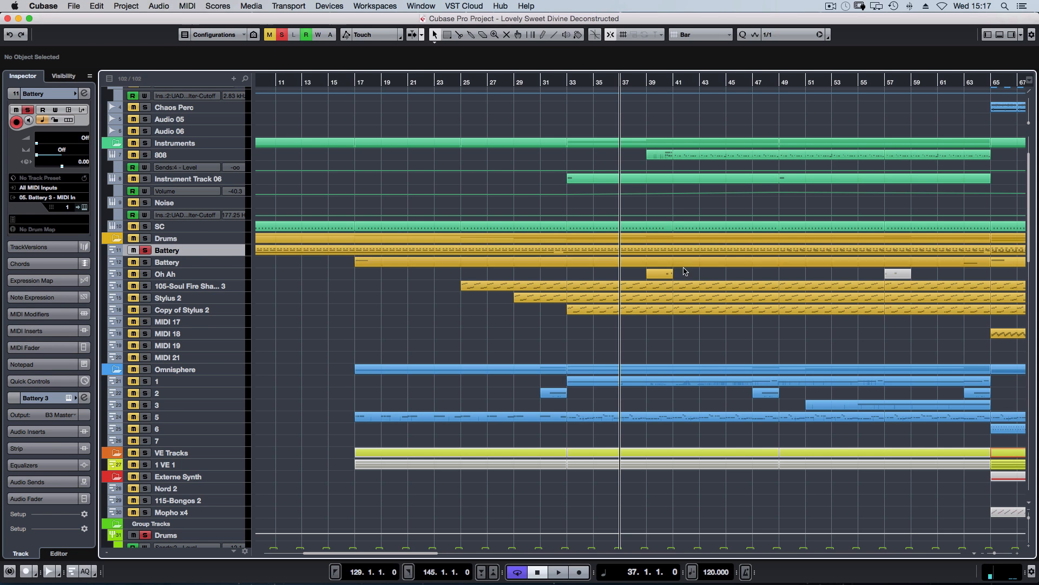
Open the Battery part alongside the Battery 3 instrument, select the C1 note at bar 35 and inspect the bda-disco26 cell in A1
double_click(634, 249)
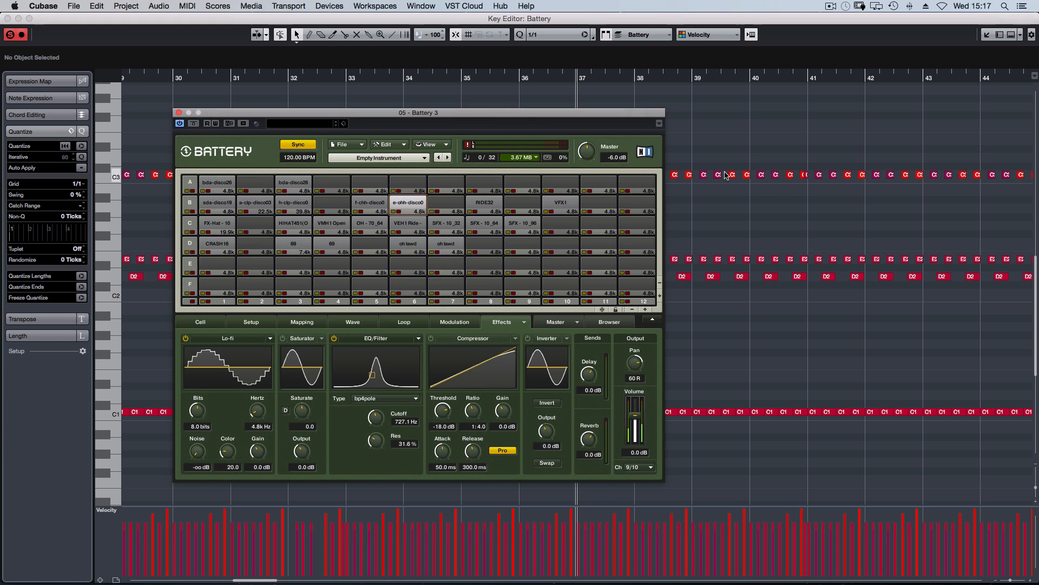
drag(532, 108, 887, 85)
click(468, 410)
click(468, 410)
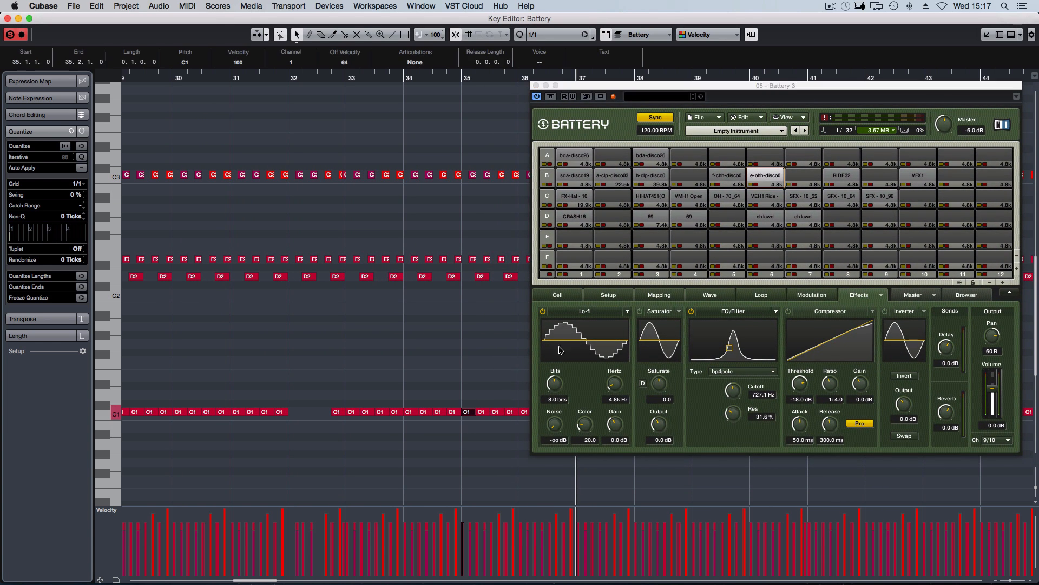
click(580, 159)
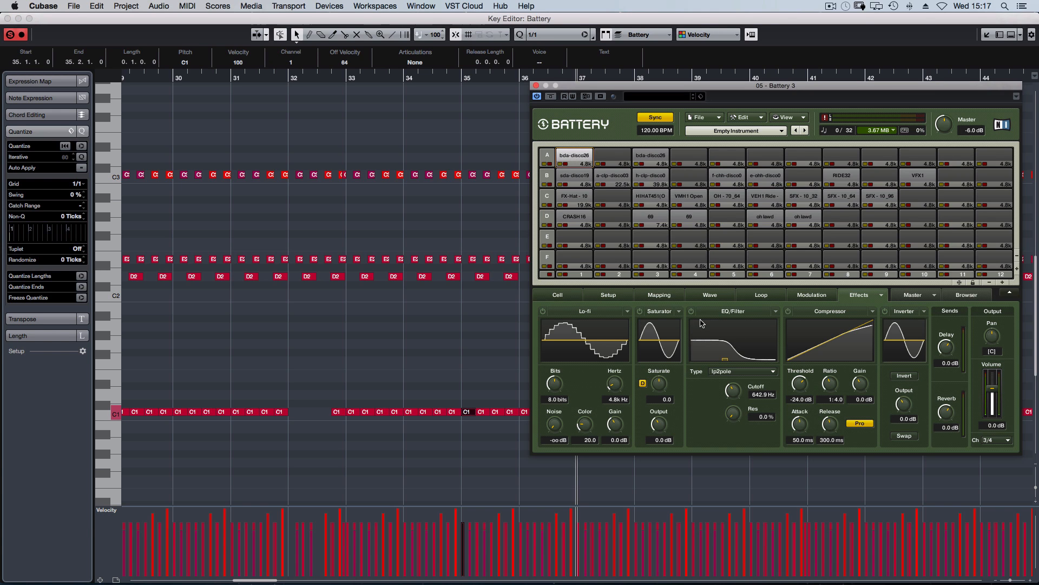
Inspect the bda-disco26 cell's sample settings, move the Battery 3 window clear of the notes, and select the D2 note in bar 35
click(563, 297)
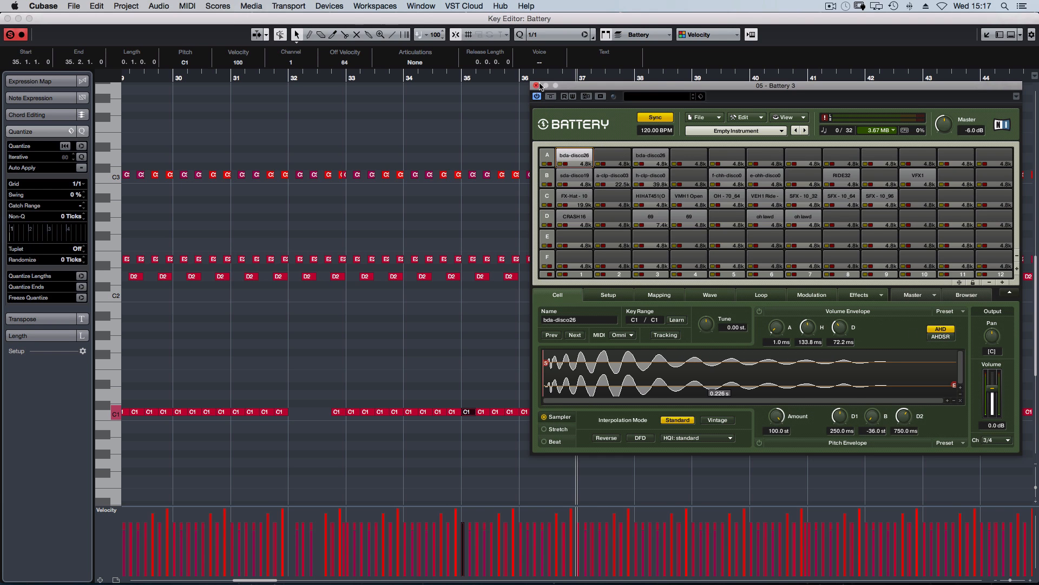
drag(595, 89, 603, 93)
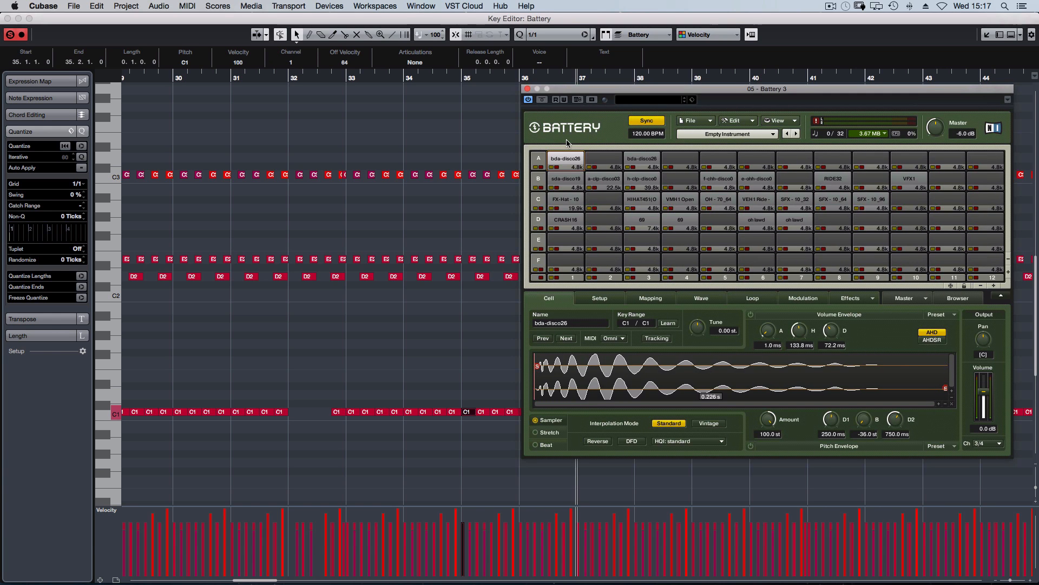
click(563, 162)
drag(474, 270, 492, 295)
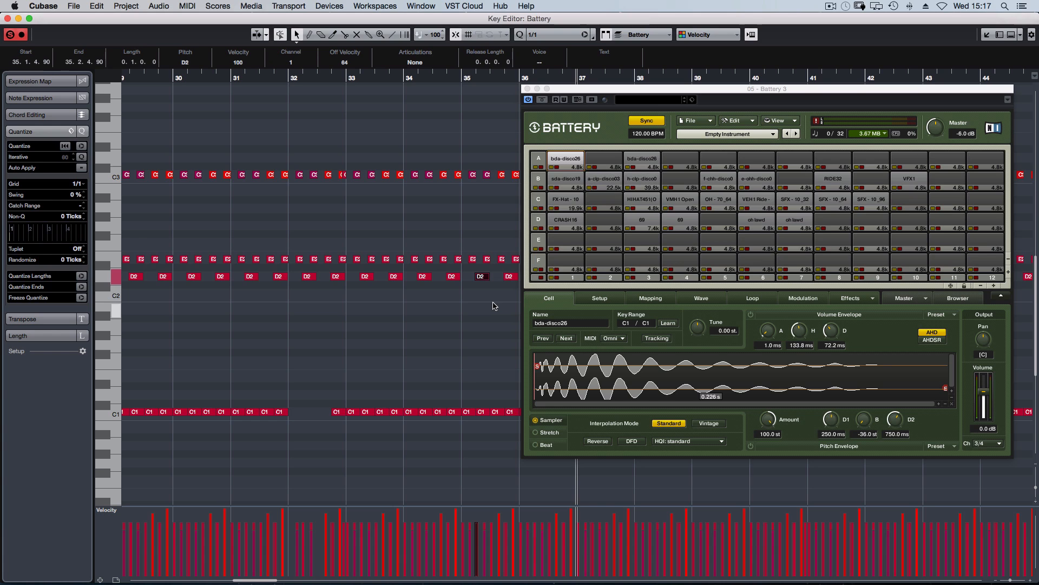
click(480, 276)
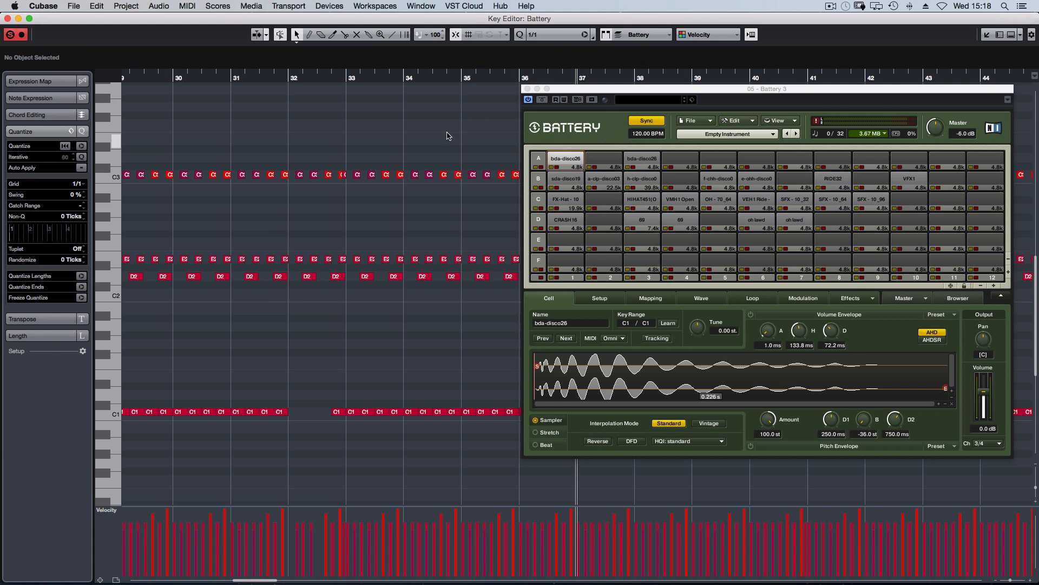
Clear all solos in the MixConsole, solo the Clap channel of Battery 3 and bypass its inserts
key(F3)
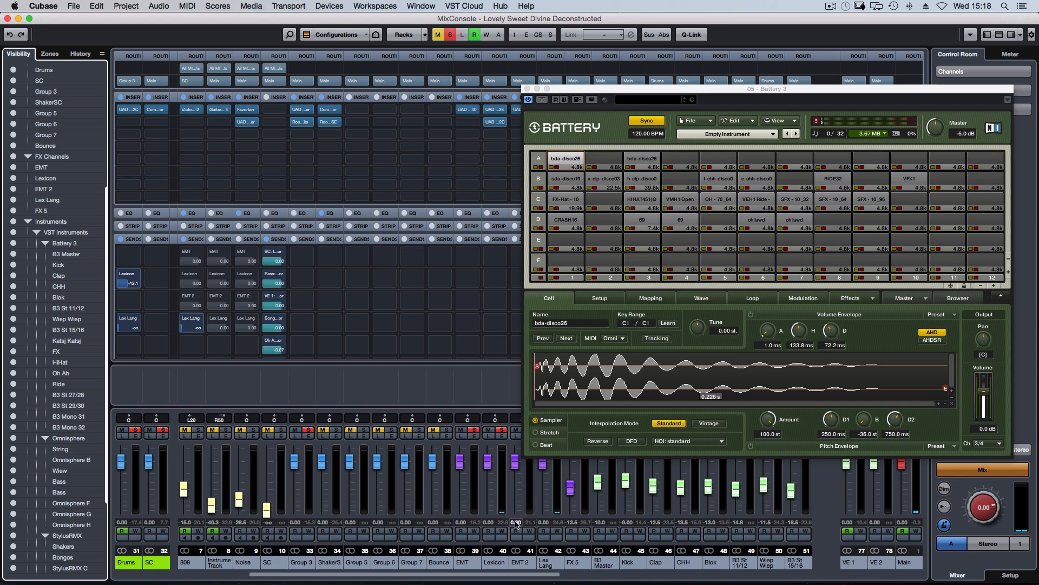
drag(496, 577, 624, 575)
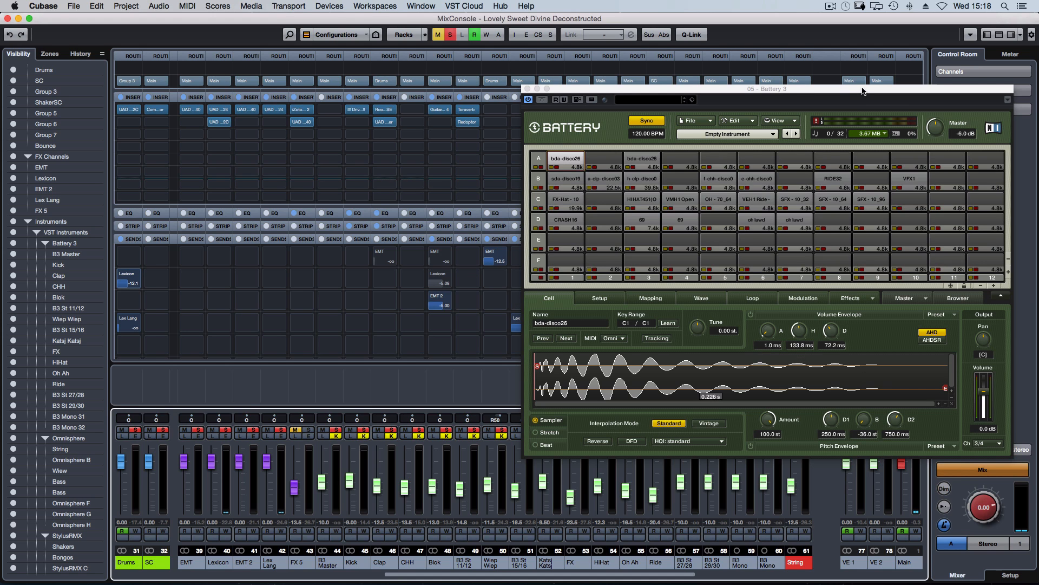
click(452, 35)
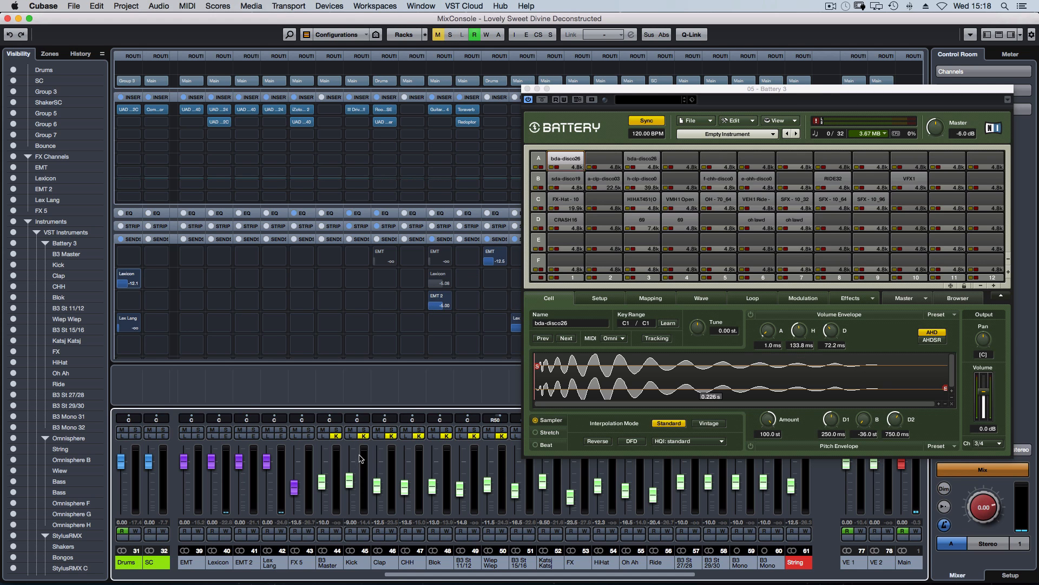
click(391, 430)
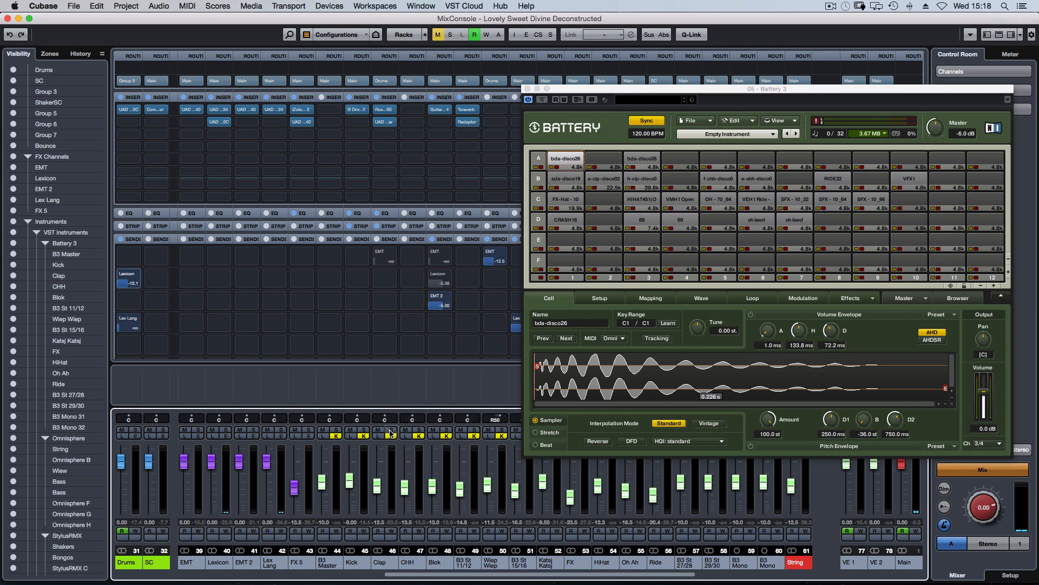
click(377, 97)
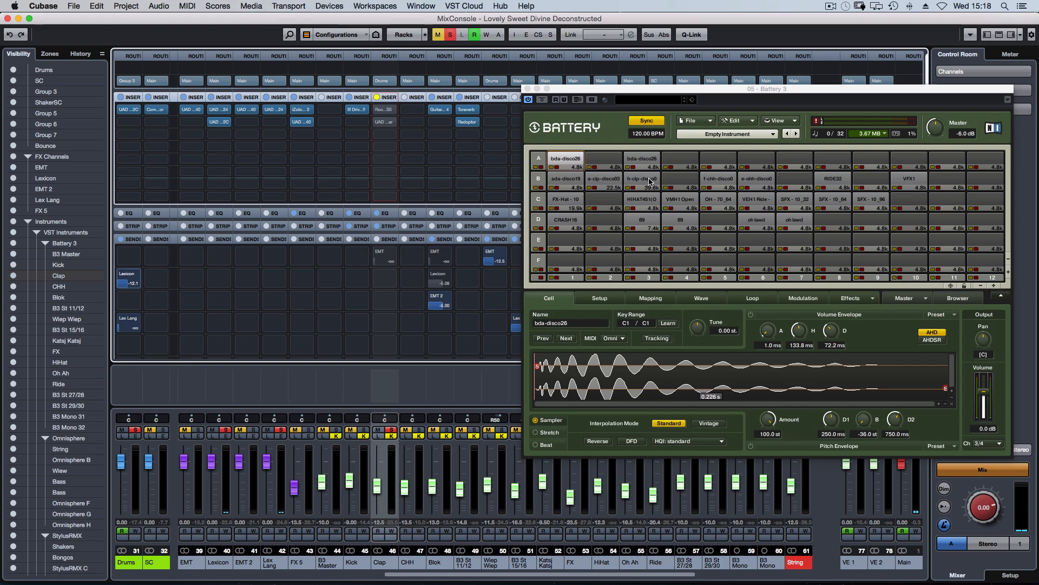
Audition the a-clp-disco03 and h-clp-disco01 cells soloed in Battery 3, compare their panning, and clear the cell solos
click(649, 182)
click(649, 182)
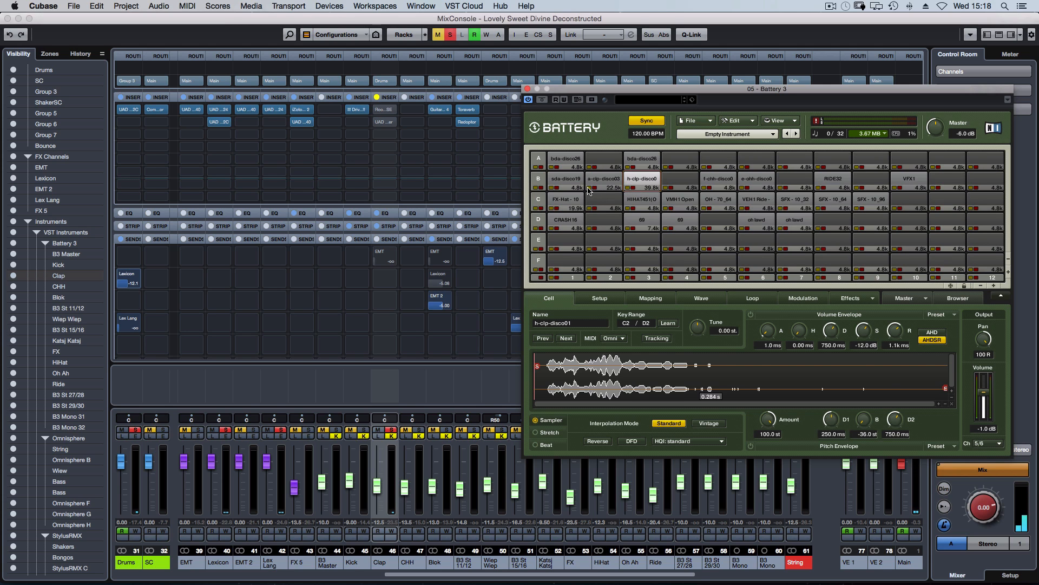
click(611, 184)
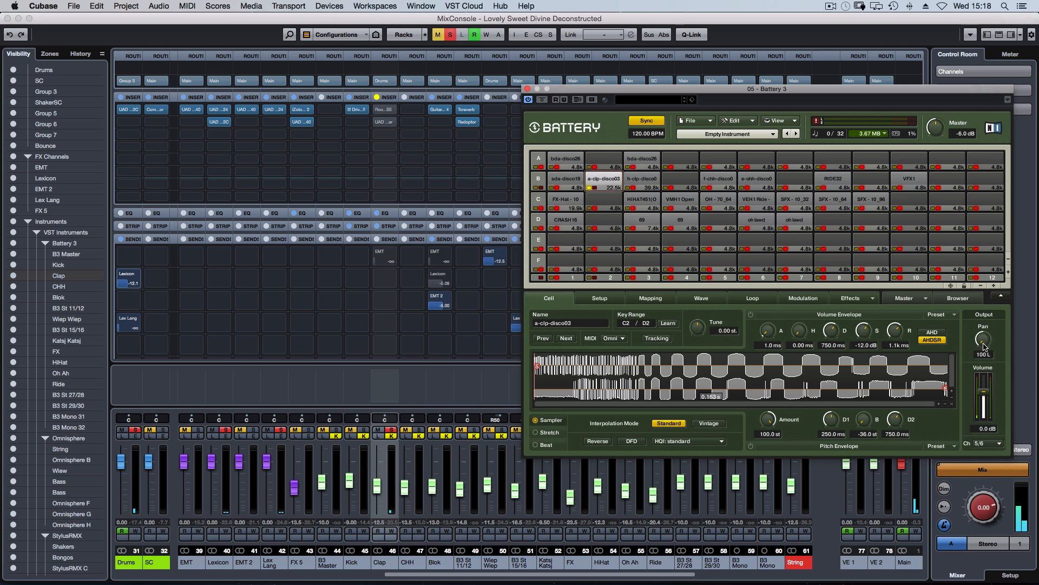
click(644, 180)
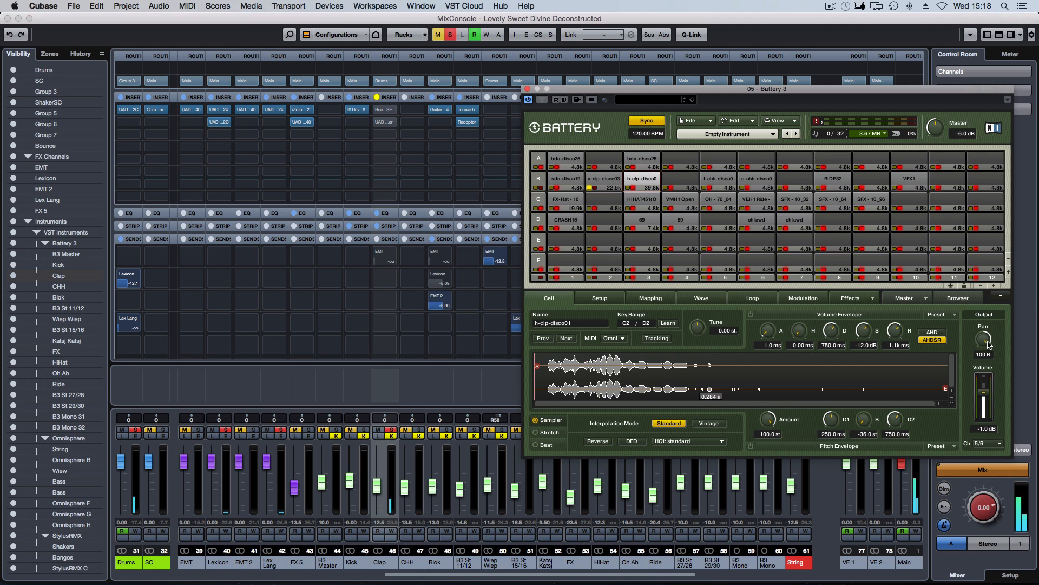
click(644, 184)
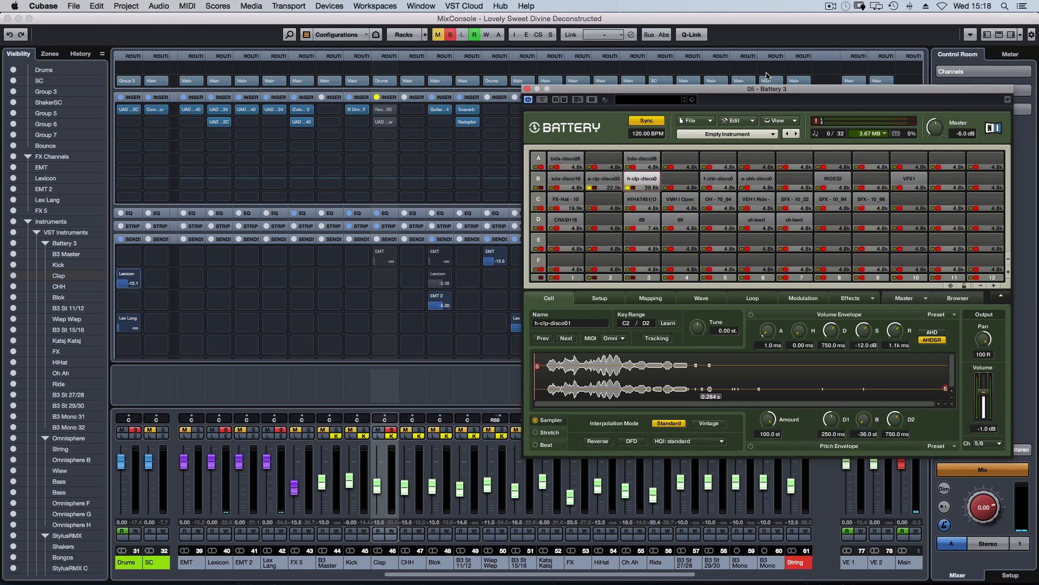
click(648, 187)
Open RoomWorks SE from the Clap channel's first insert and listen to the clap with the reverb active
click(386, 113)
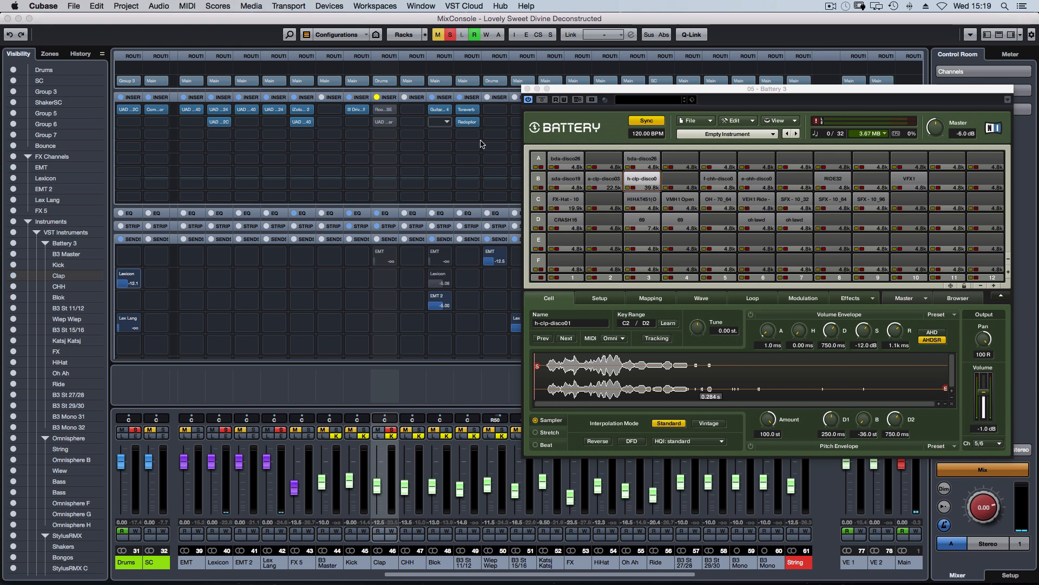
click(384, 108)
drag(358, 172, 293, 198)
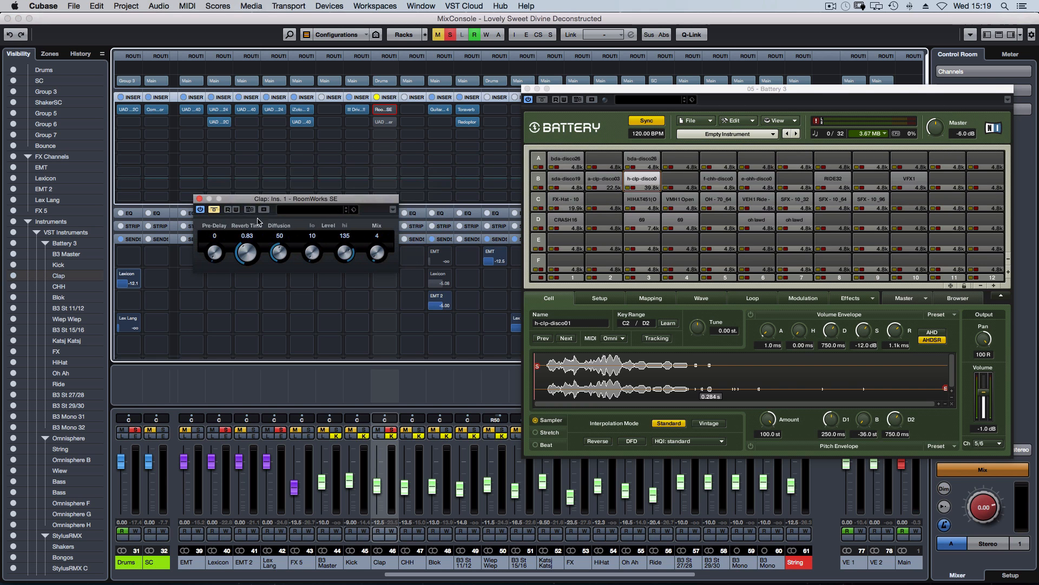
click(215, 210)
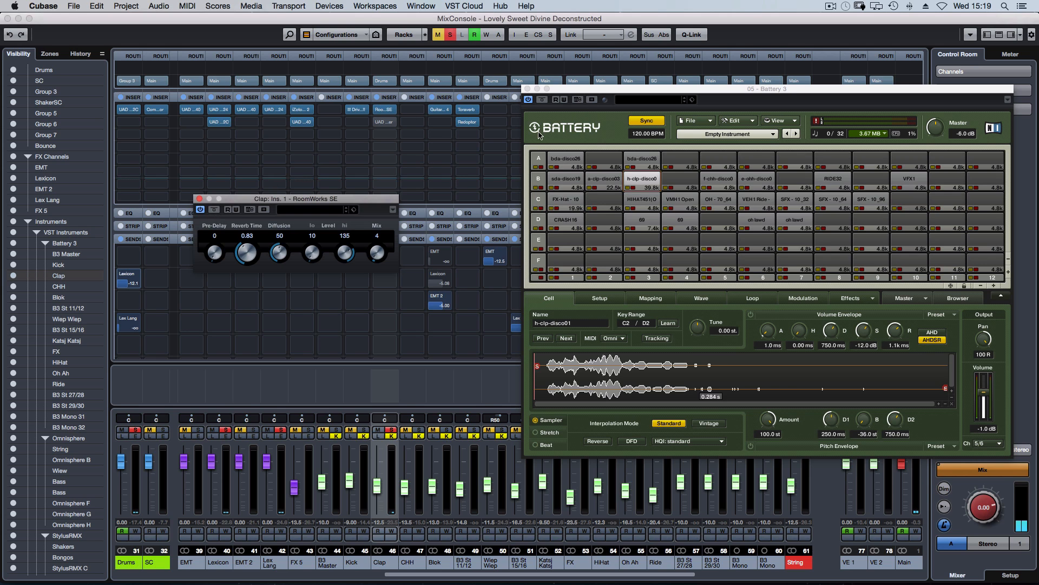
Open the UAD Moog Filter from the Clap channel's second insert and arrange it below the RoomWorks SE window
click(388, 126)
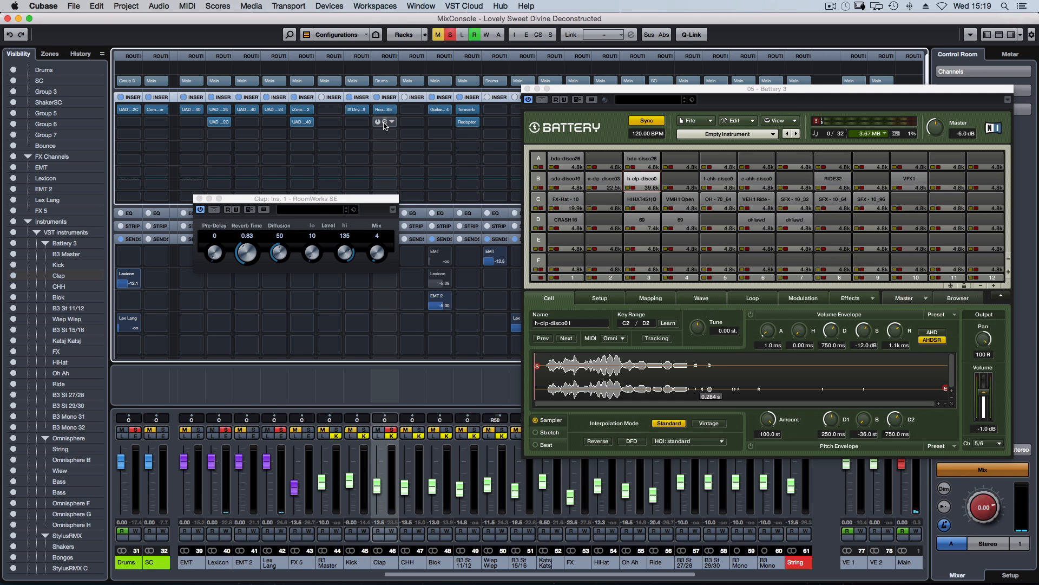
click(385, 125)
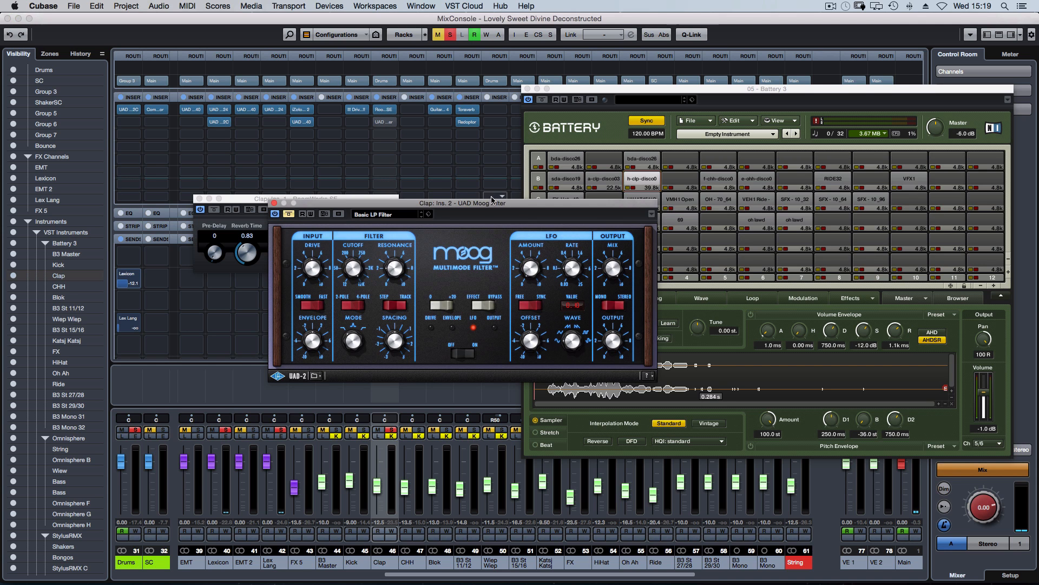
drag(492, 202, 375, 291)
drag(379, 198, 317, 125)
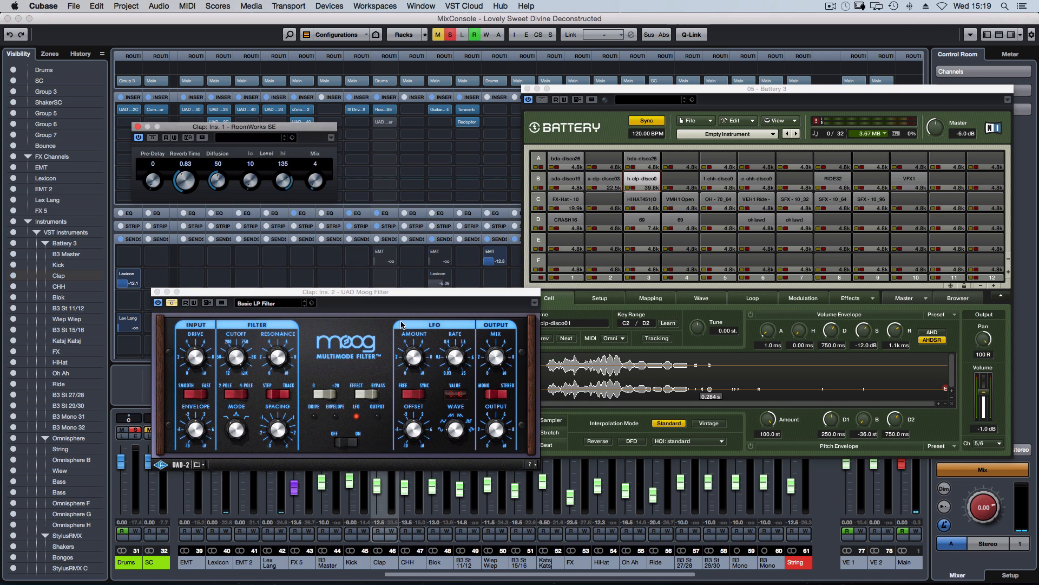
drag(406, 295, 370, 229)
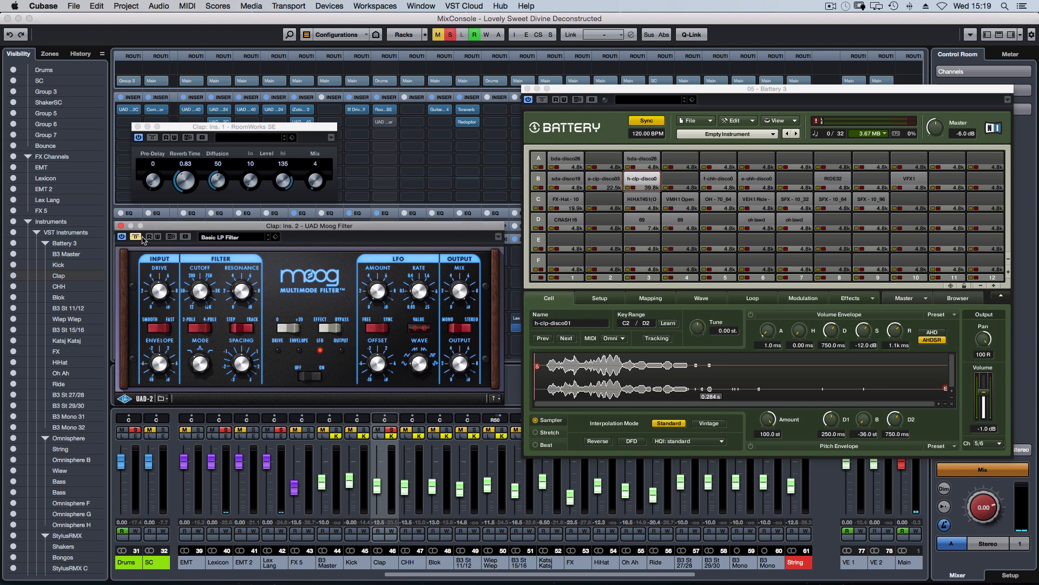
drag(325, 230, 326, 229)
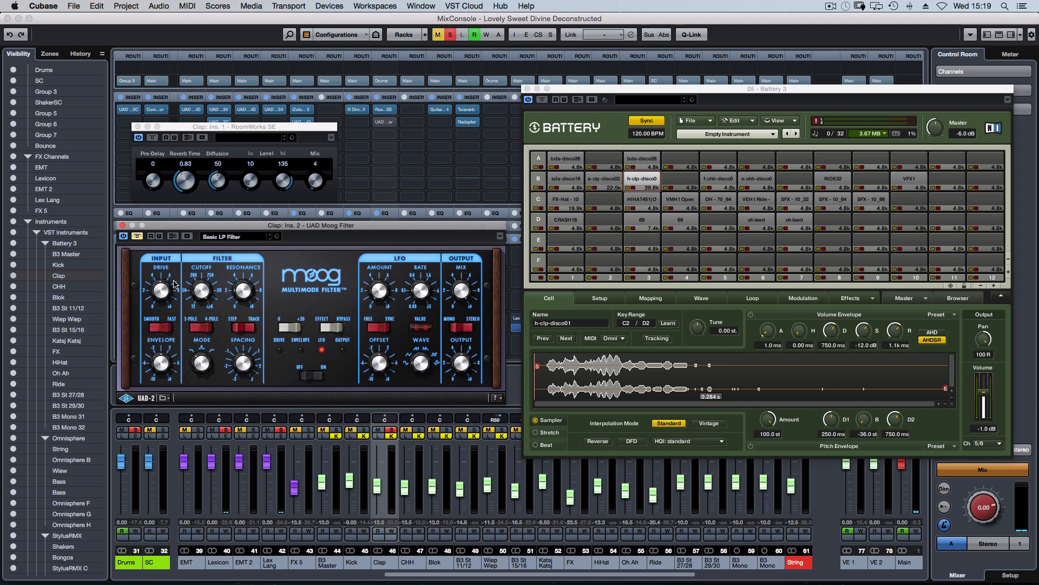
Take the UAD Moog Filter out of bypass, examine its Drive control, and close the RoomWorks SE window
click(139, 237)
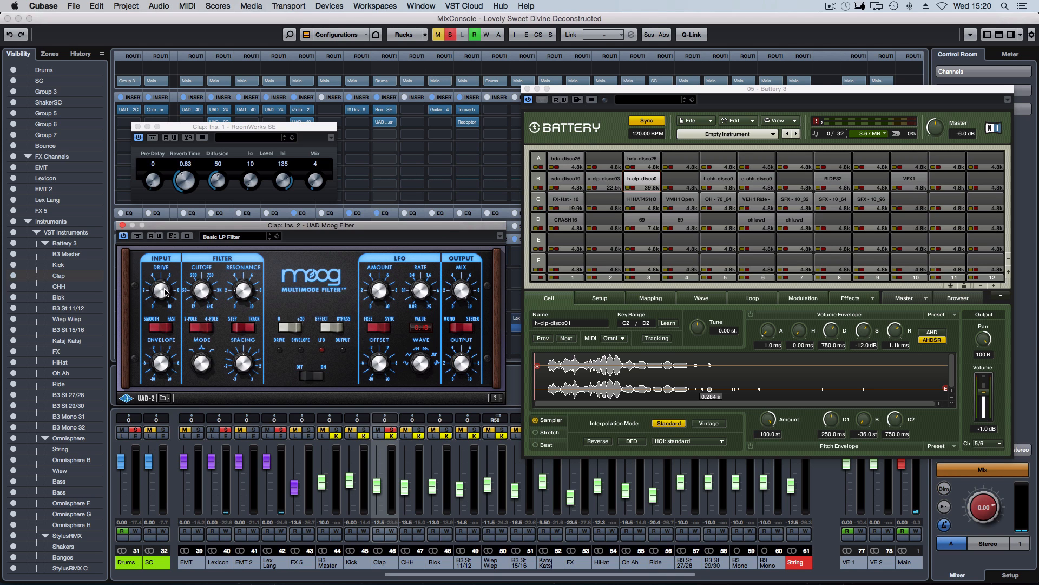
drag(163, 295, 166, 297)
click(137, 127)
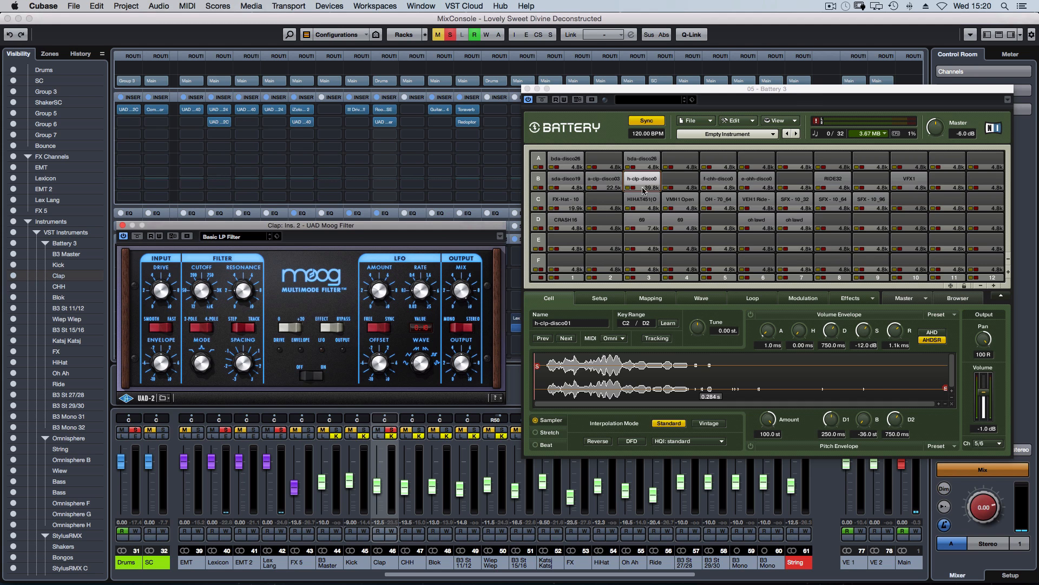
Audition the soloed sda-disco19 cell in B1, then close the MixConsole, both plug-in windows and the Key Editor
click(550, 186)
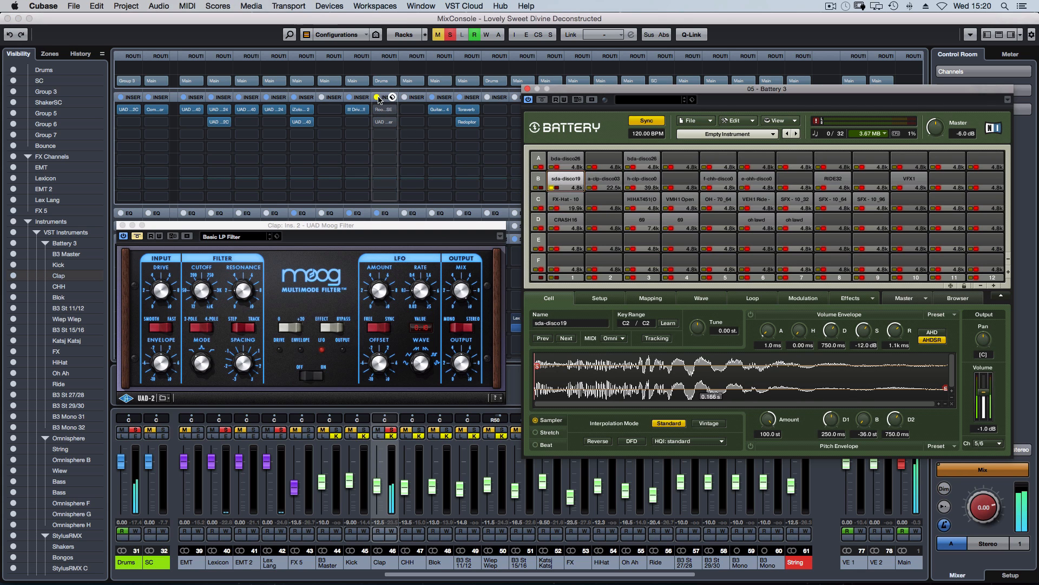
key(F3)
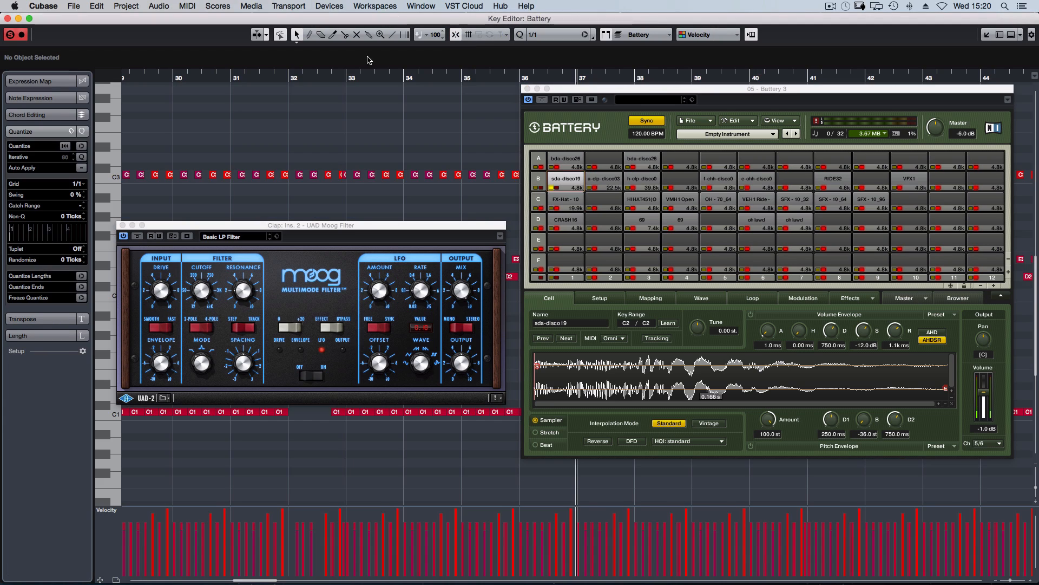
click(528, 89)
click(122, 226)
key(super+w)
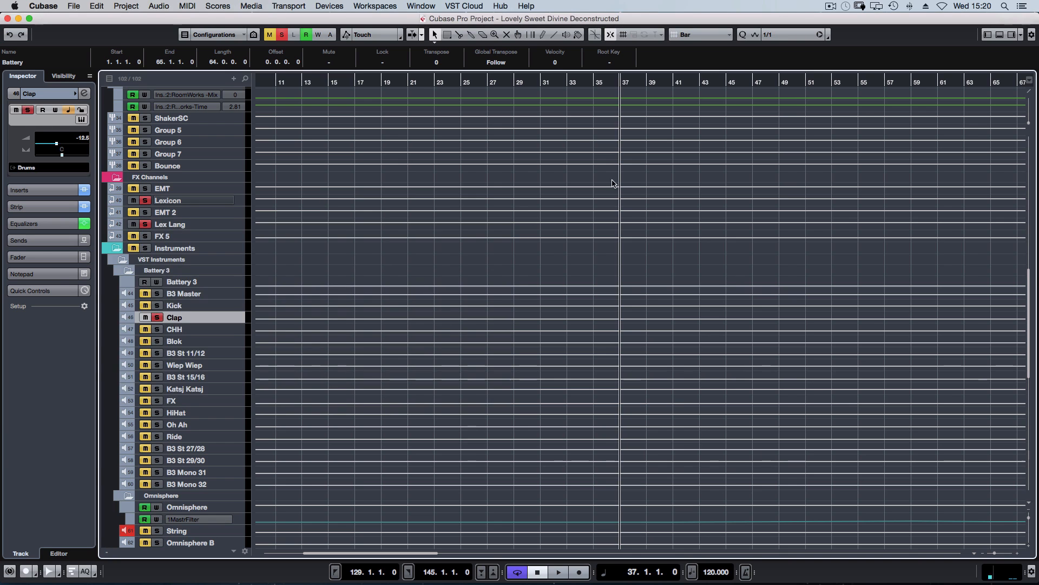
Place the project cursor at bar 49, open the first Battery part in the Key Editor and select the first C2 note in bar 49
scroll(589, 296, up, 1)
scroll(589, 296, up, 10)
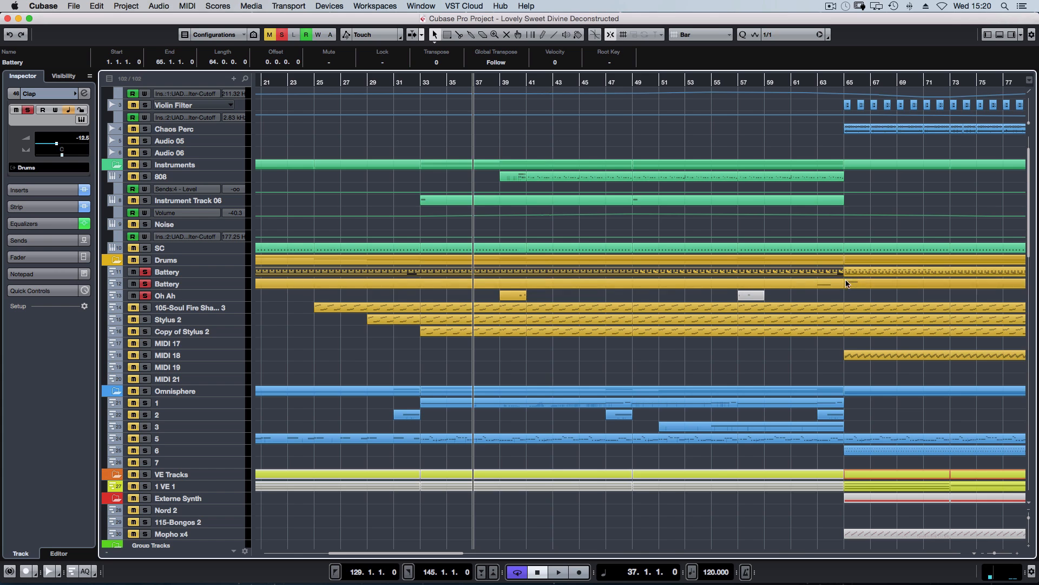
scroll(592, 288, right, 5)
scroll(512, 295, left, 3)
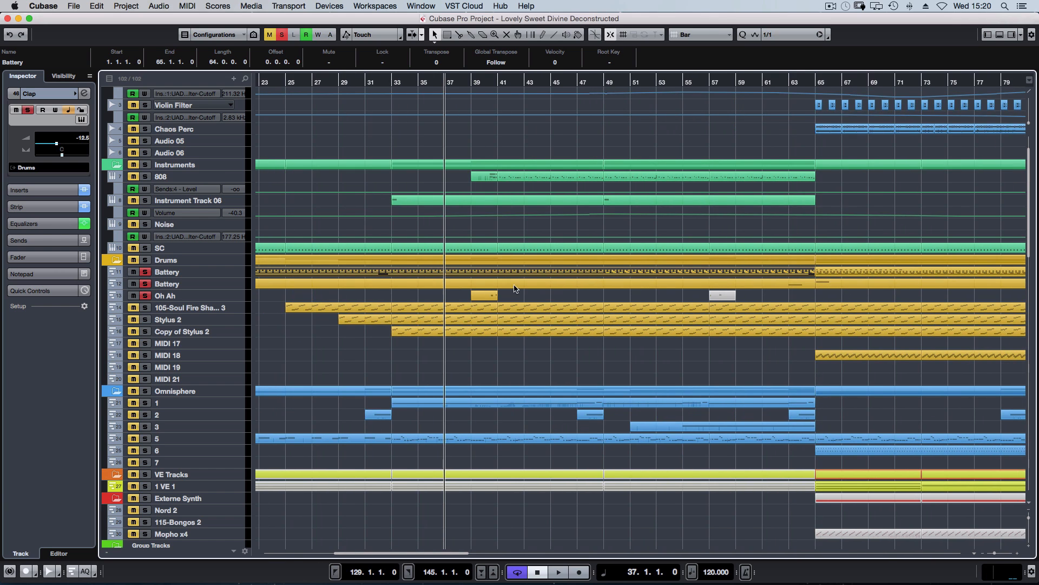
click(605, 83)
double_click(595, 275)
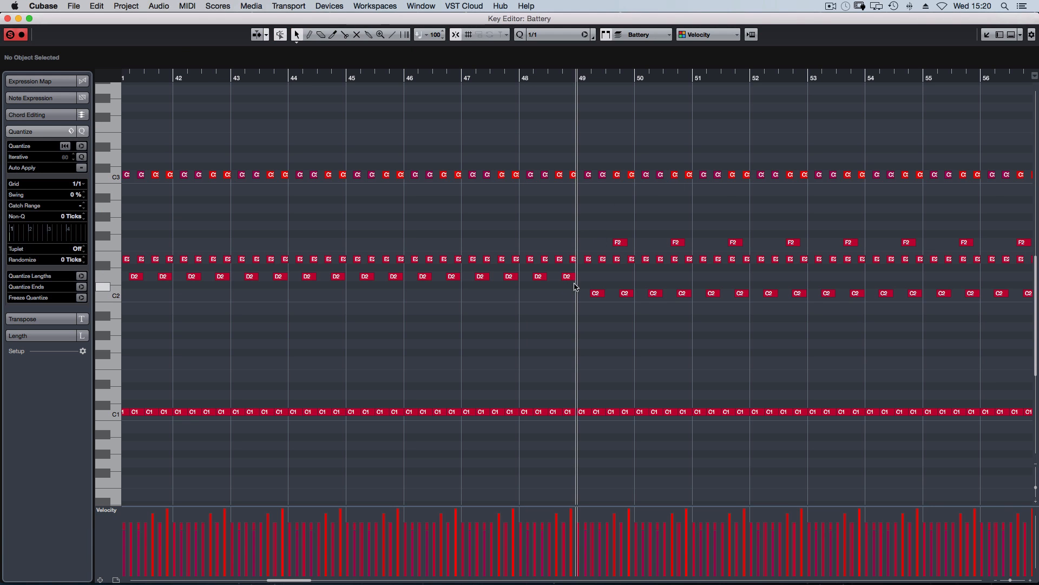
click(596, 293)
click(594, 287)
click(594, 293)
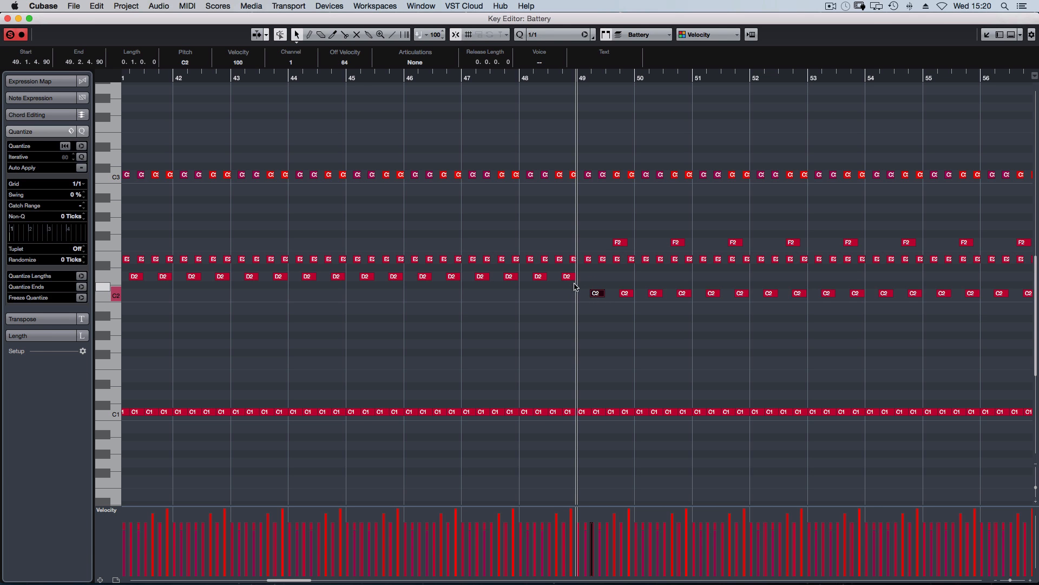
Bring up Battery 3 over the MixConsole, clear the solo on the sda-disco19 cell, and close both windows
key(F3)
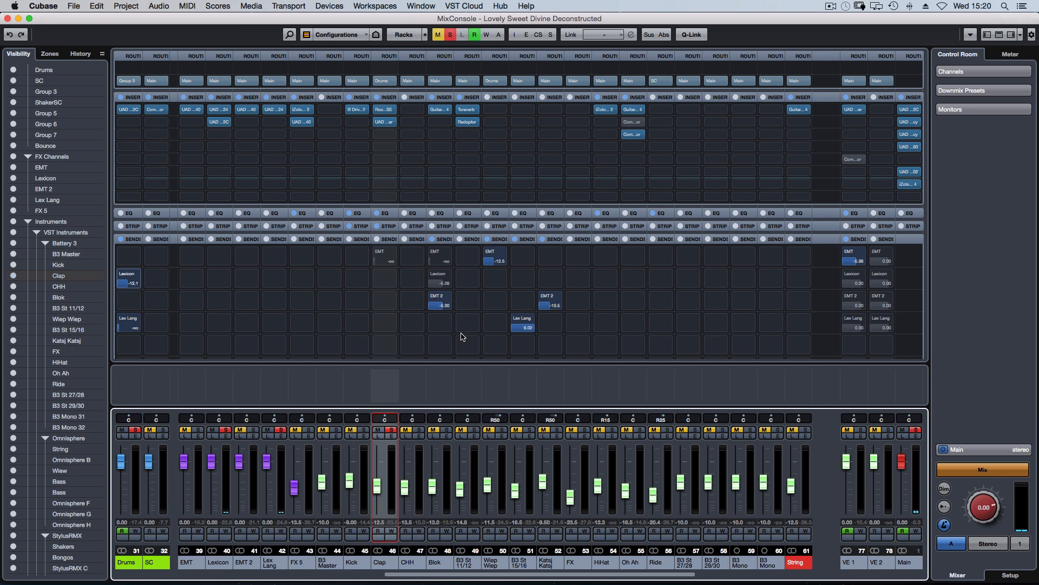
key(shift+e)
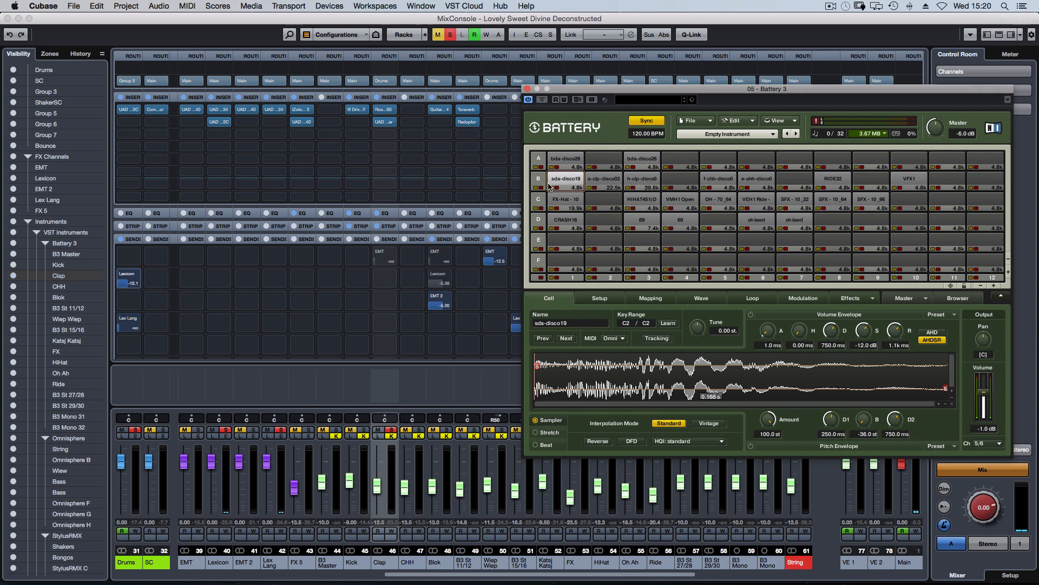
key(F3)
click(528, 88)
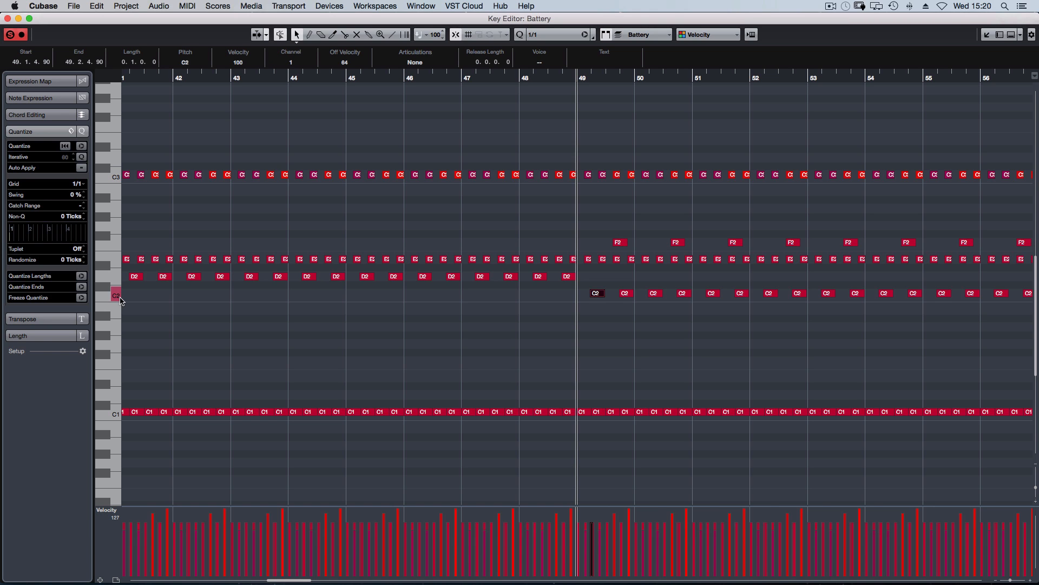
Bring up Battery 3 over the Key Editor, move it aside, and compare a D2 note in bar 45 with the first C2 in bar 49
key(F11)
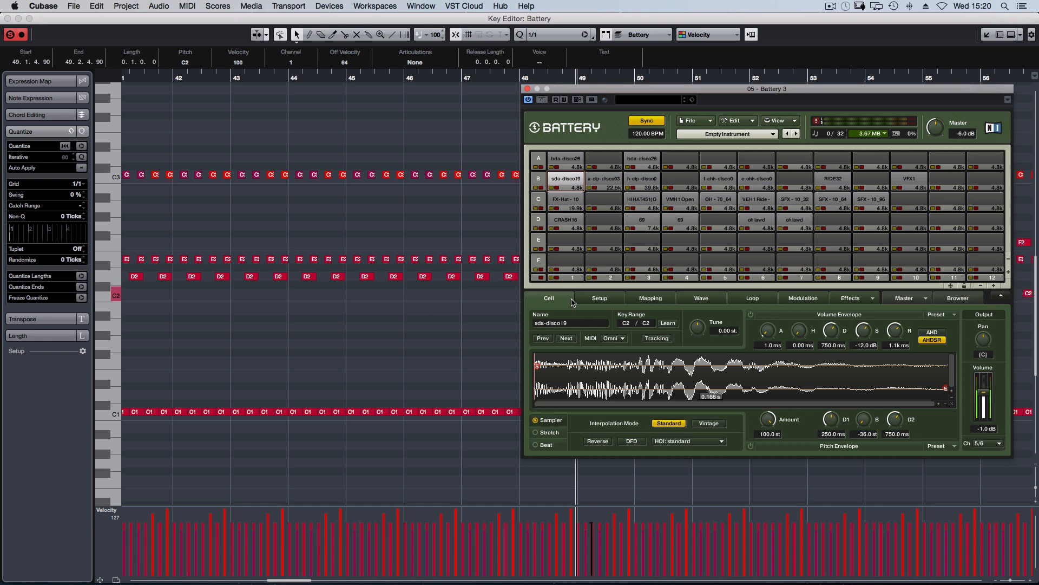
click(394, 276)
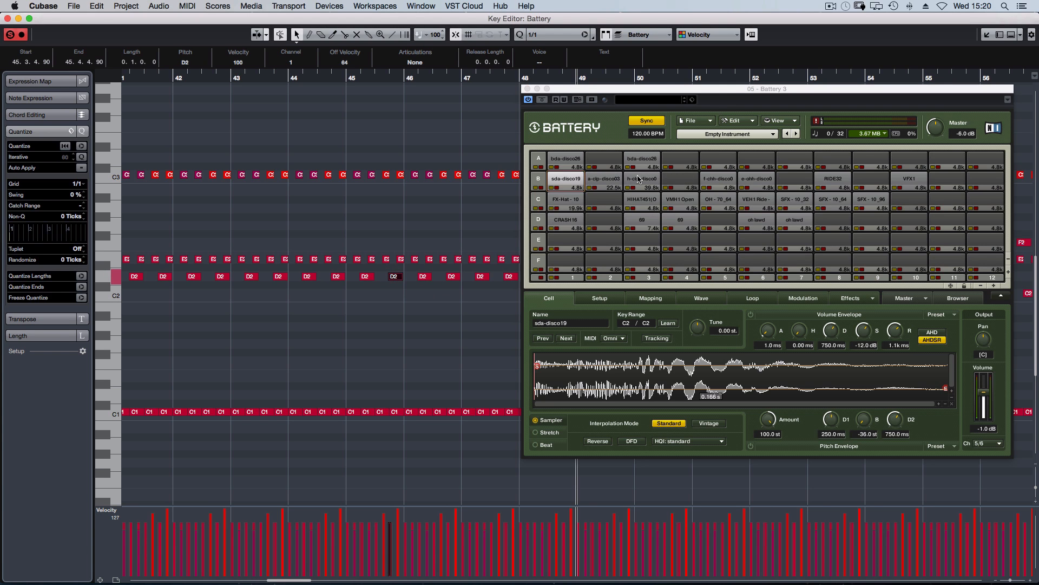
drag(635, 91, 793, 71)
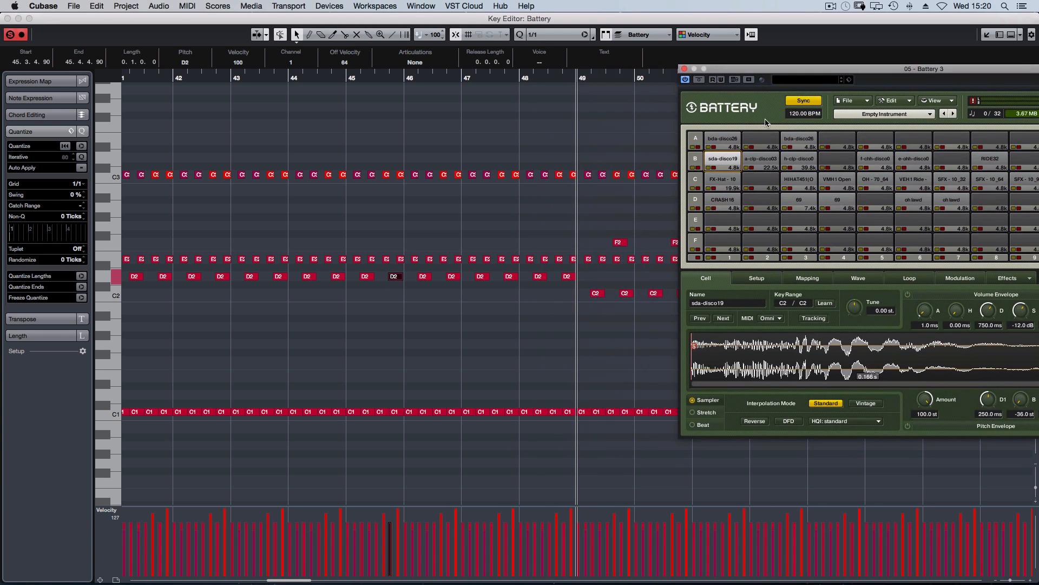
click(595, 293)
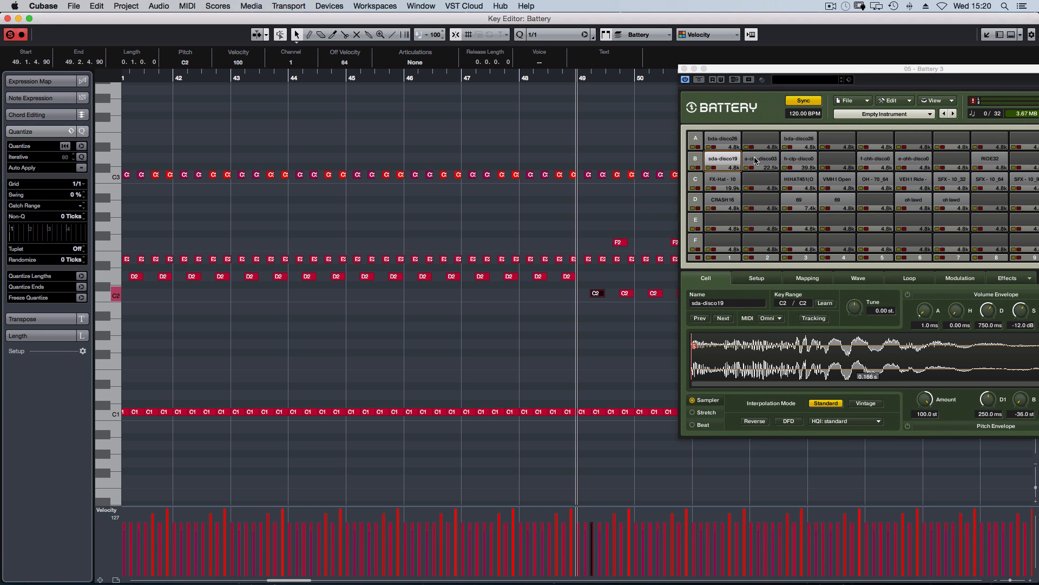
click(595, 293)
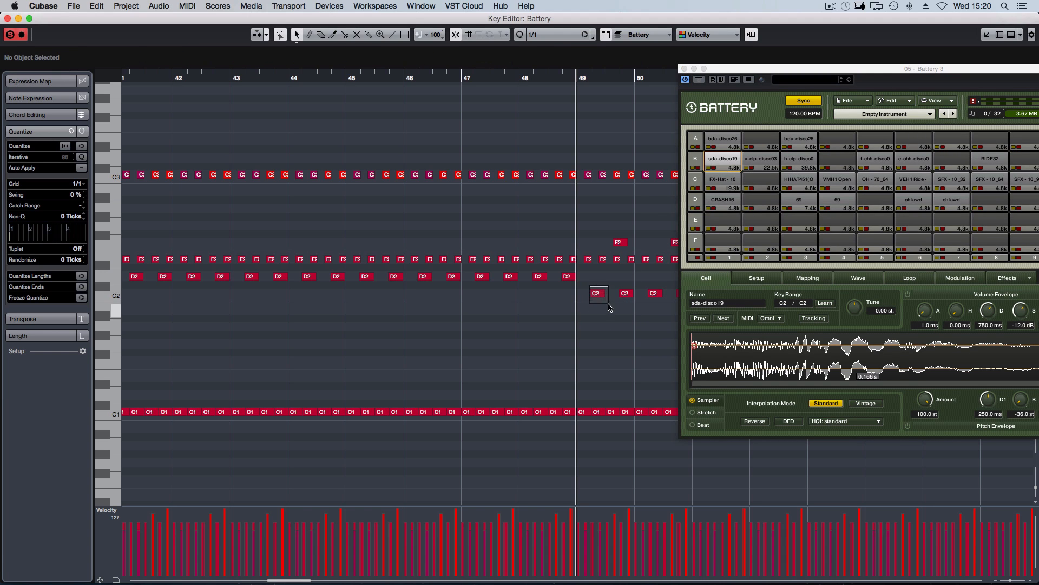
Play the drum part from bar 46 through the change of clap notes at bar 49, stop playback and close the Key Editor
click(462, 79)
click(466, 122)
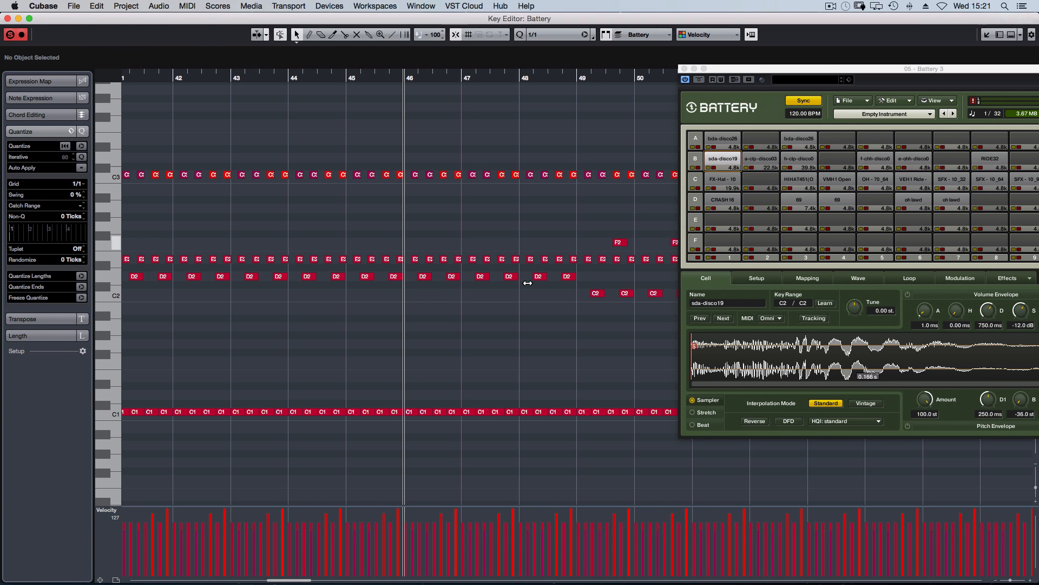
key(space)
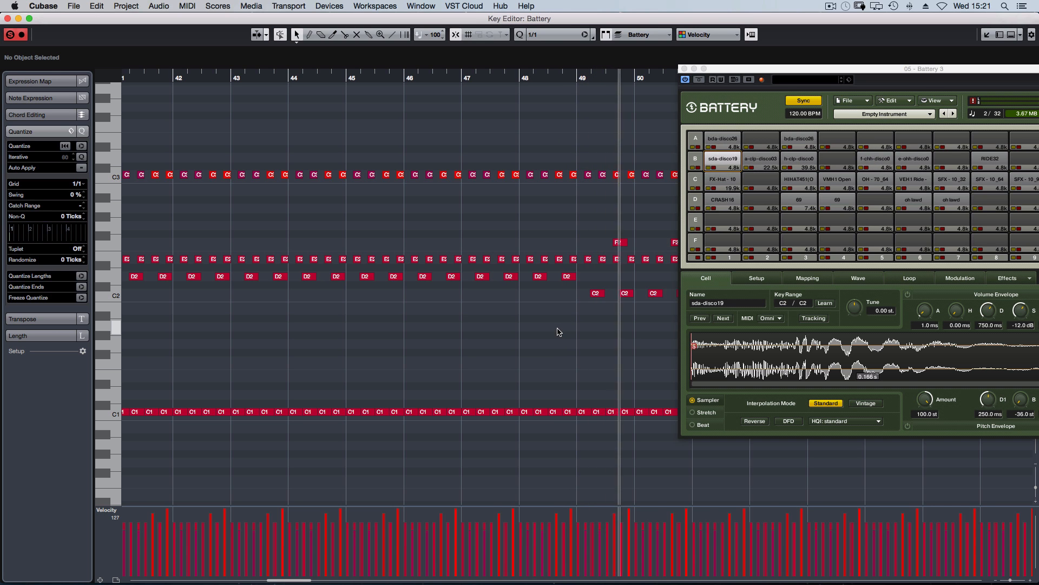
key(space)
key(Return)
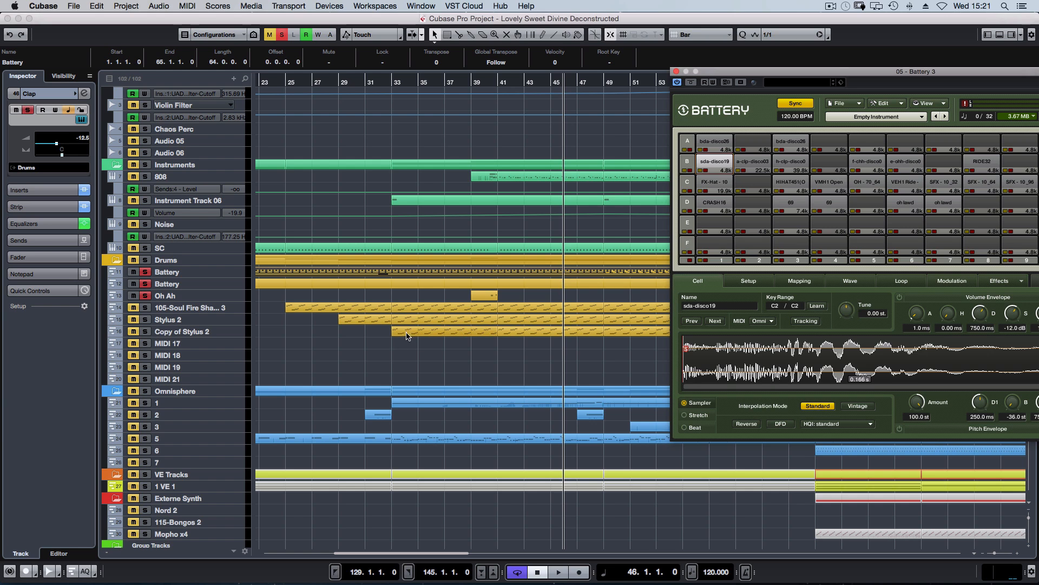
Clear all solos, solo the Drums group track and close the Battery 3 window
click(282, 35)
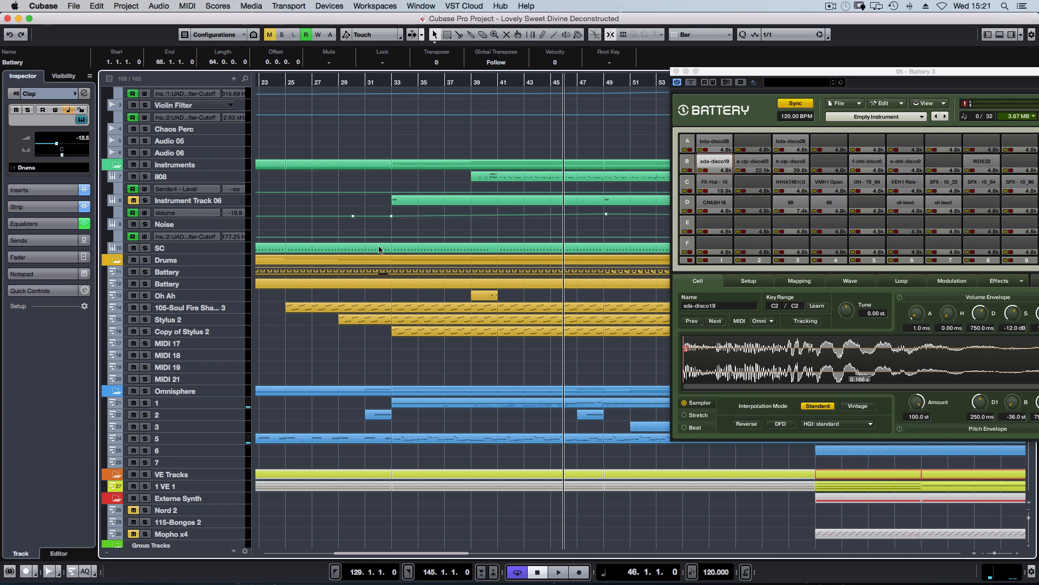
scroll(400, 294, left, 3)
scroll(390, 299, down, 10)
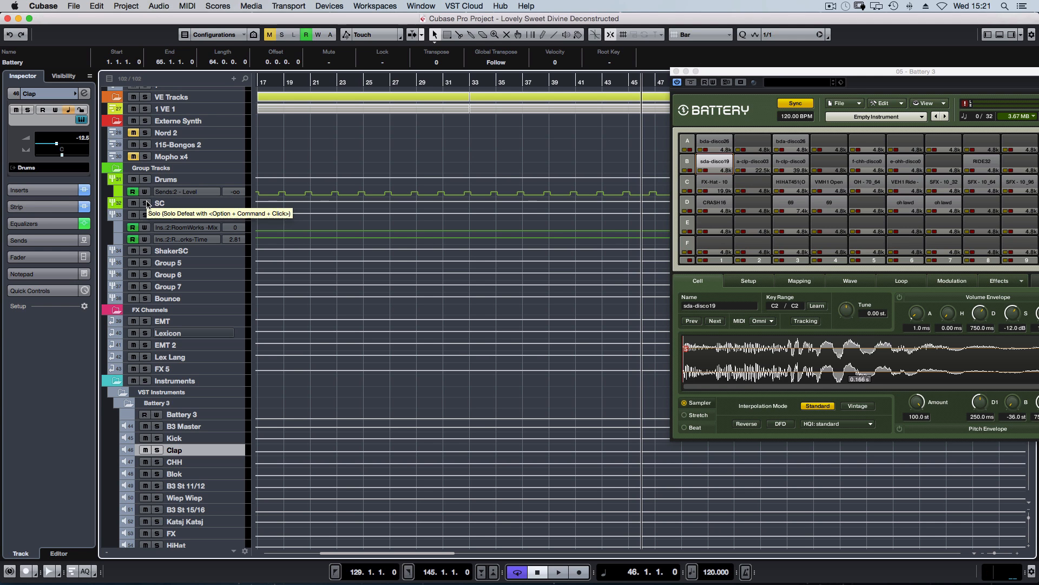
click(146, 179)
scroll(423, 207, up, 4)
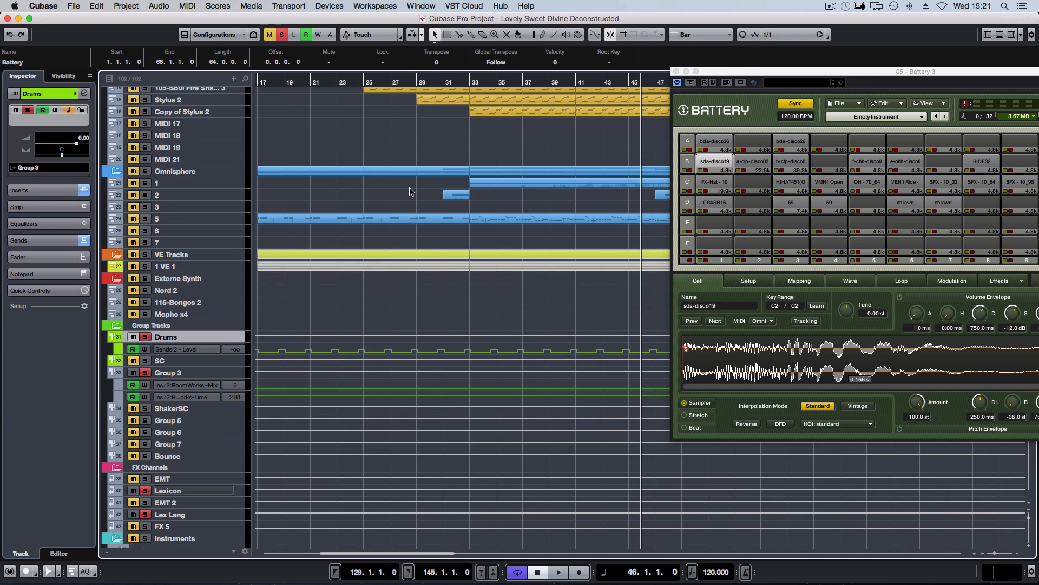
scroll(423, 206, left, 6)
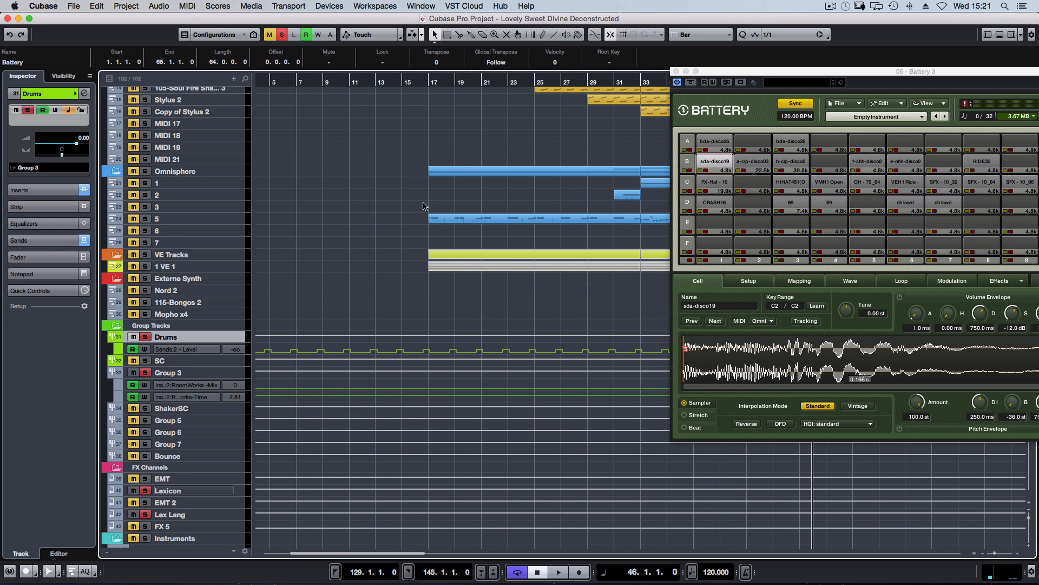
click(676, 71)
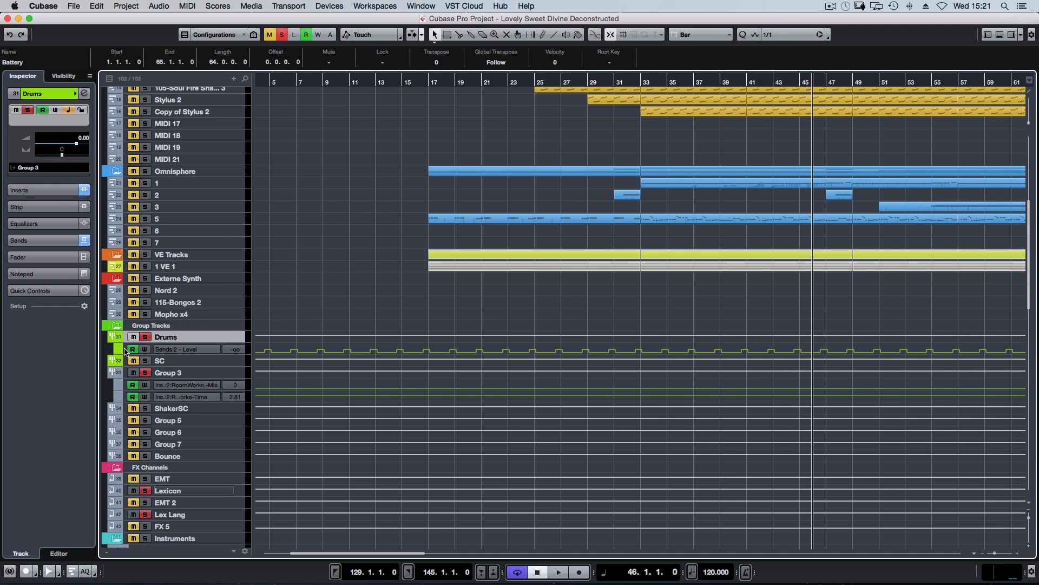
Enlarge the Drums group's Sends:2 - Level automation lane and select its raised points from about bar 26 to bar 81
drag(125, 355, 125, 539)
key(g)
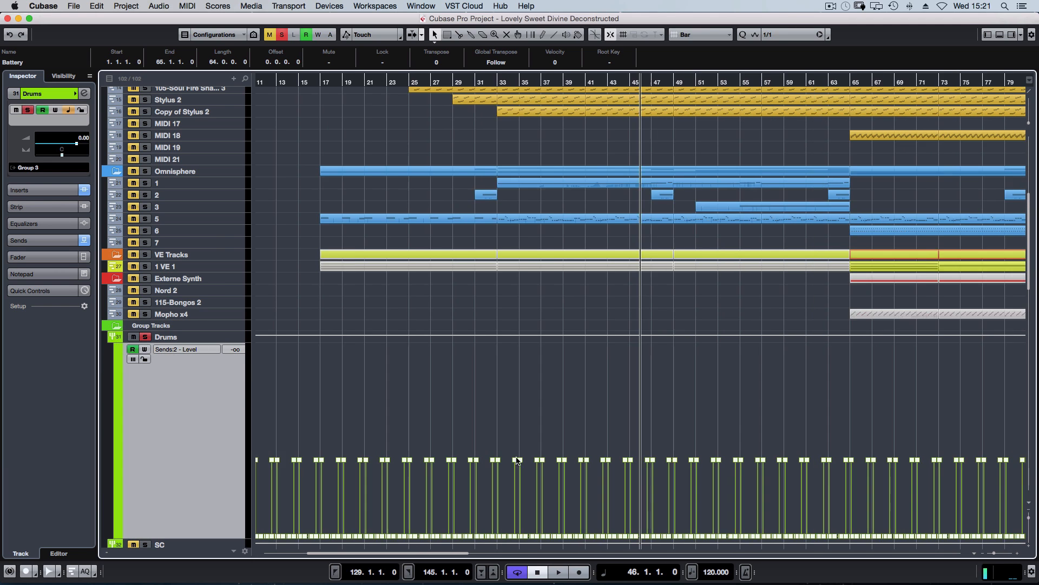
key(g)
key(g)
key(g)
drag(433, 434, 731, 495)
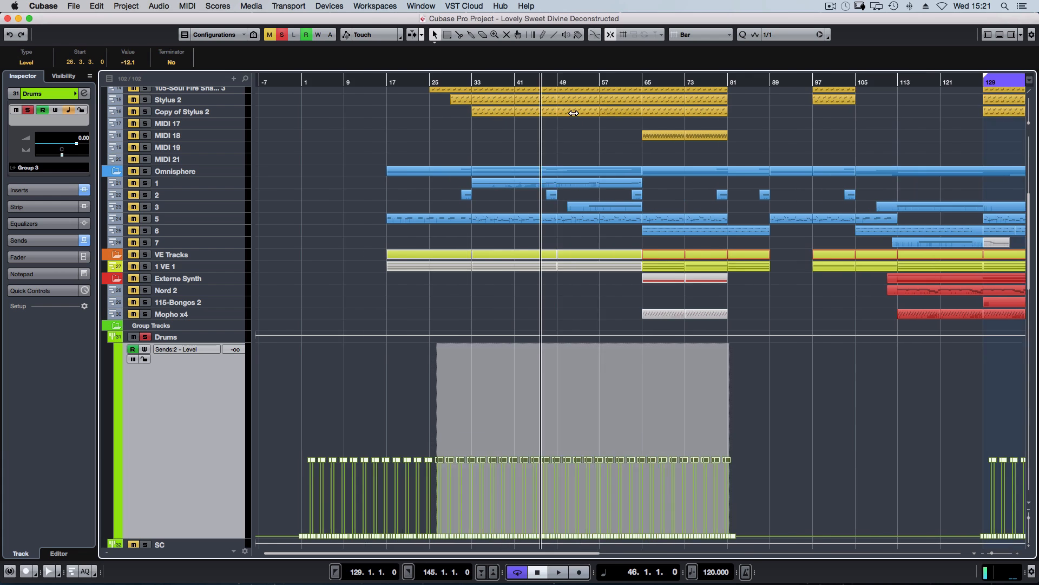
Play the soloed drums from bar 33 with the automation points deselected, examine the send level pulses up close, and stop playback
key(h)
key(h)
key(space)
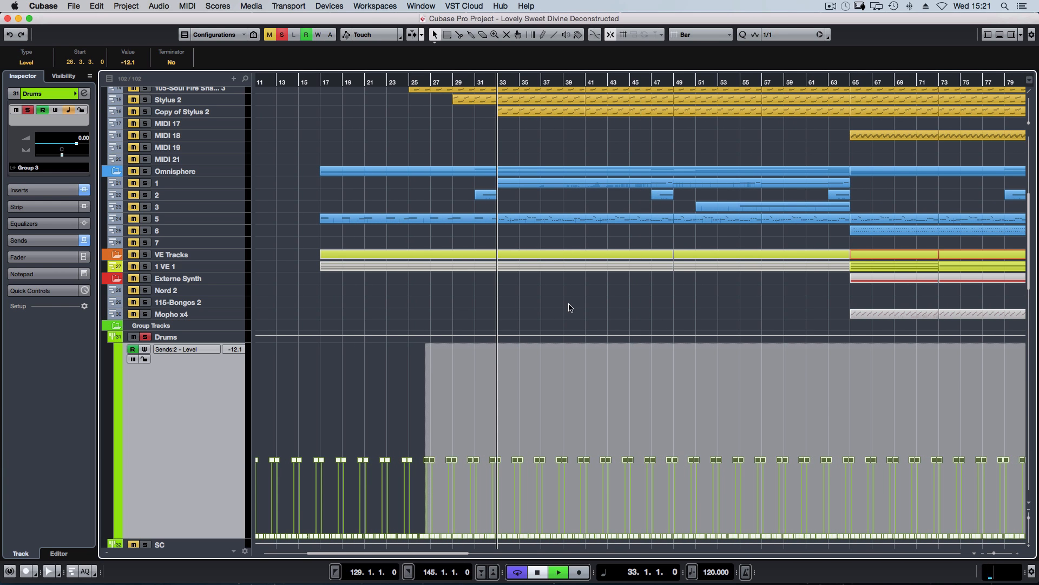
click(568, 307)
key(h)
key(h)
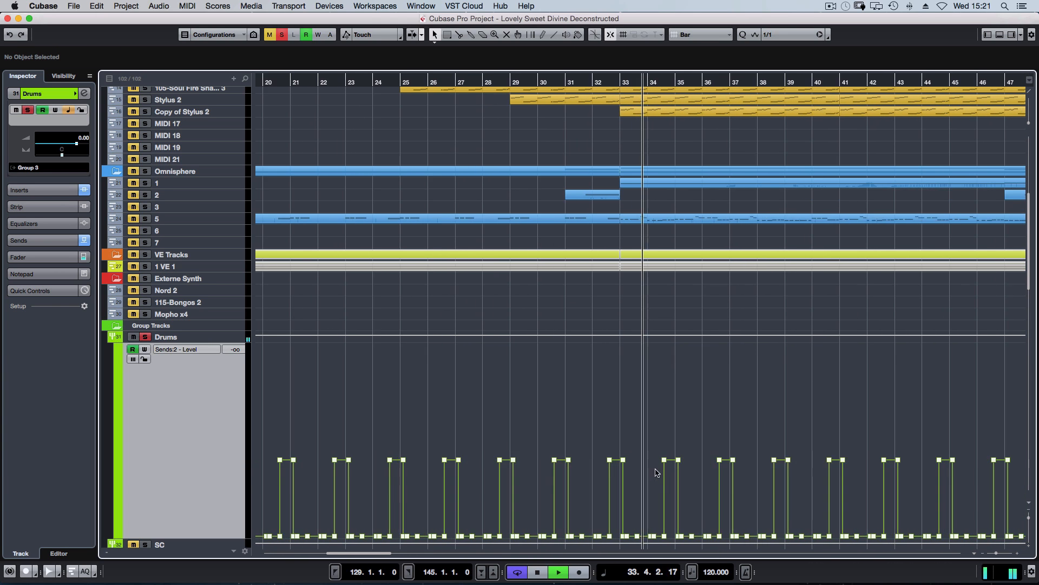
key(h)
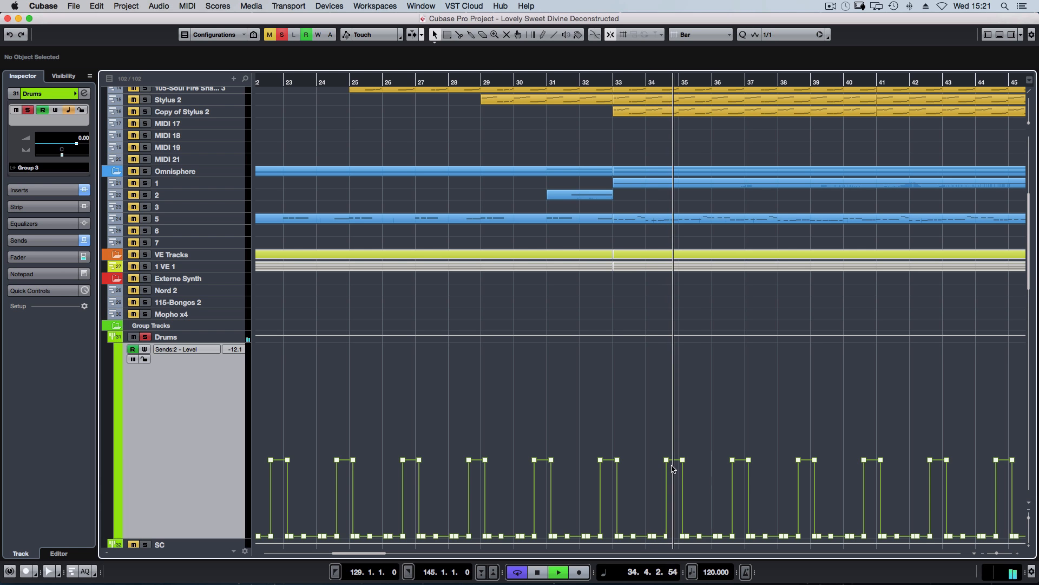
key(space)
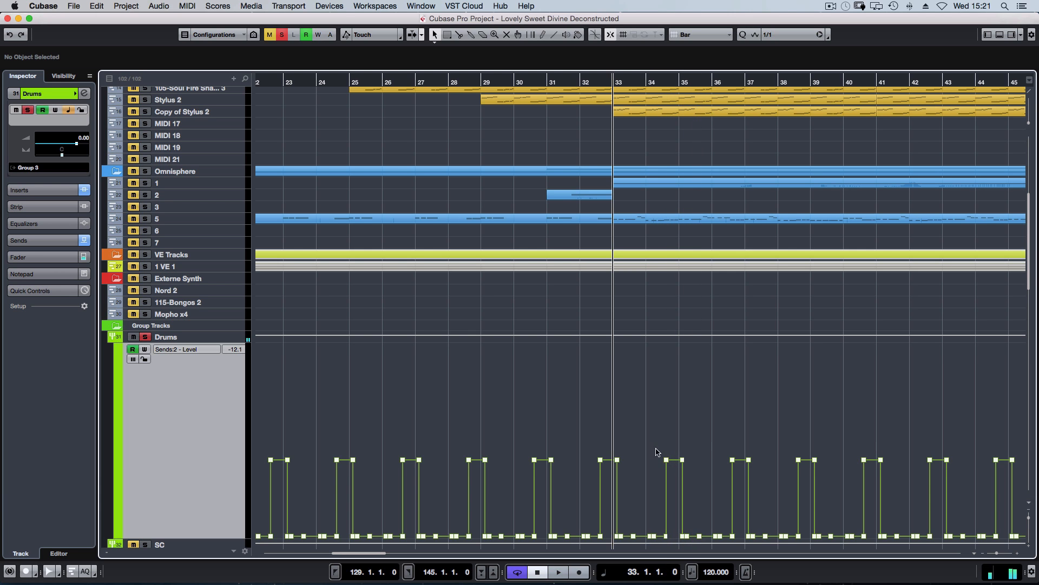
Solo the Clap channel in the MixConsole and close the console
key(F3)
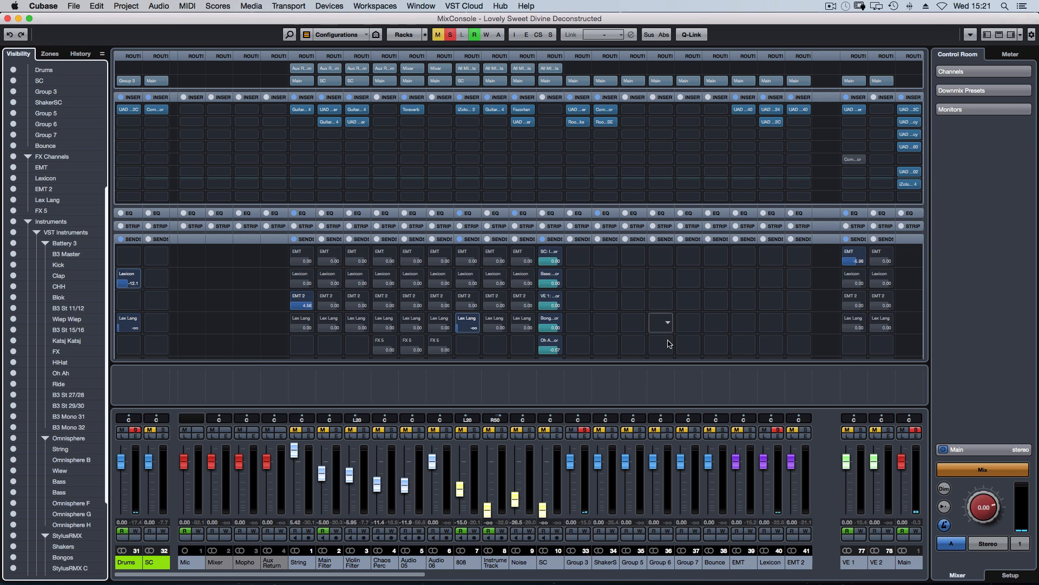
drag(357, 578, 541, 579)
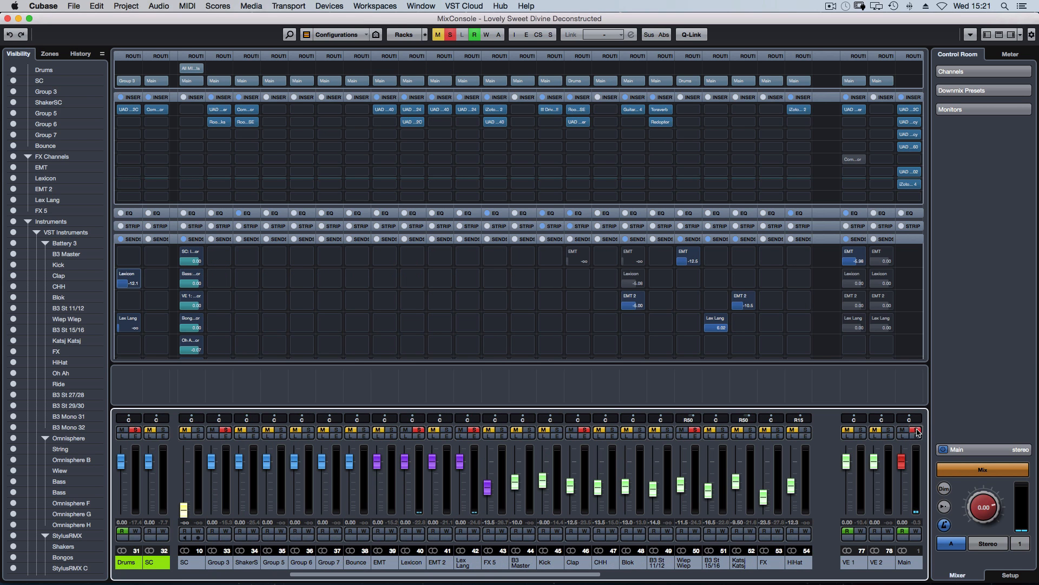
click(578, 386)
key(F3)
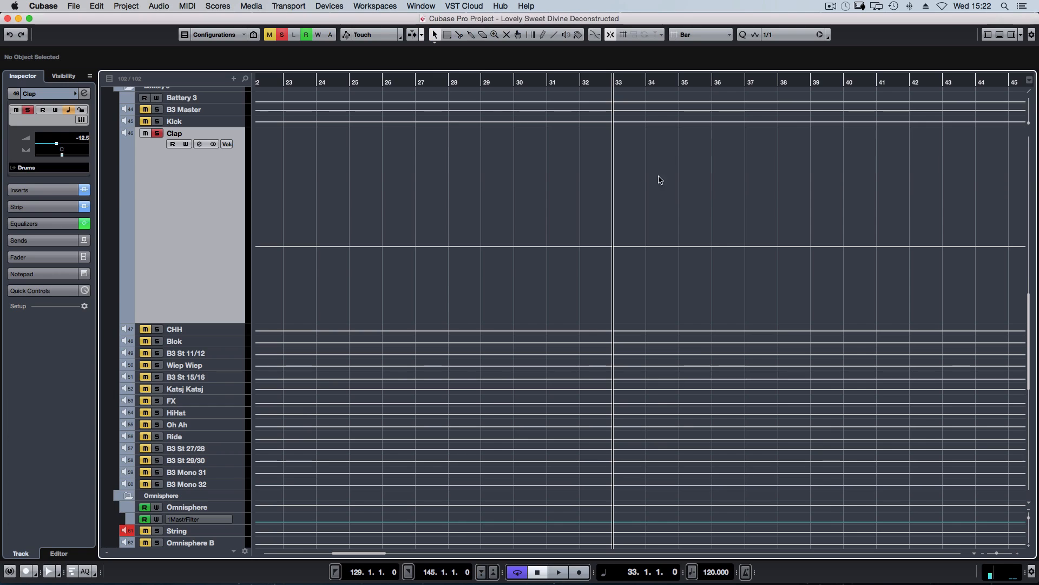
Audition the soloed clap from bar 33 against the Drums group's send automation and stop playback
key(space)
scroll(690, 270, up, 10)
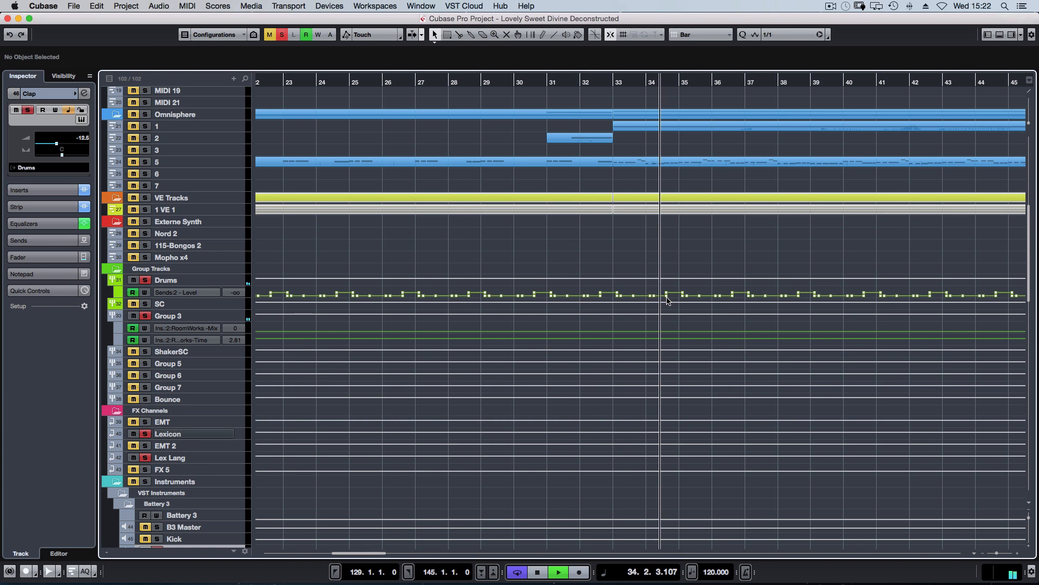
key(space)
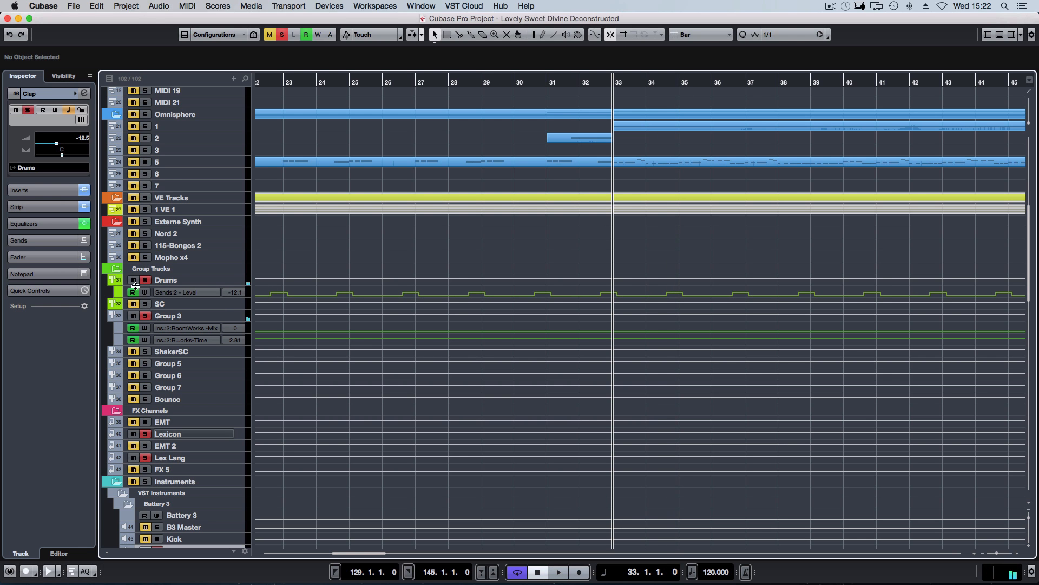
Expand the Drums group's Sends:2 - Level lane and raise the pair of high points starting in bar 34 to 3.46
click(125, 292)
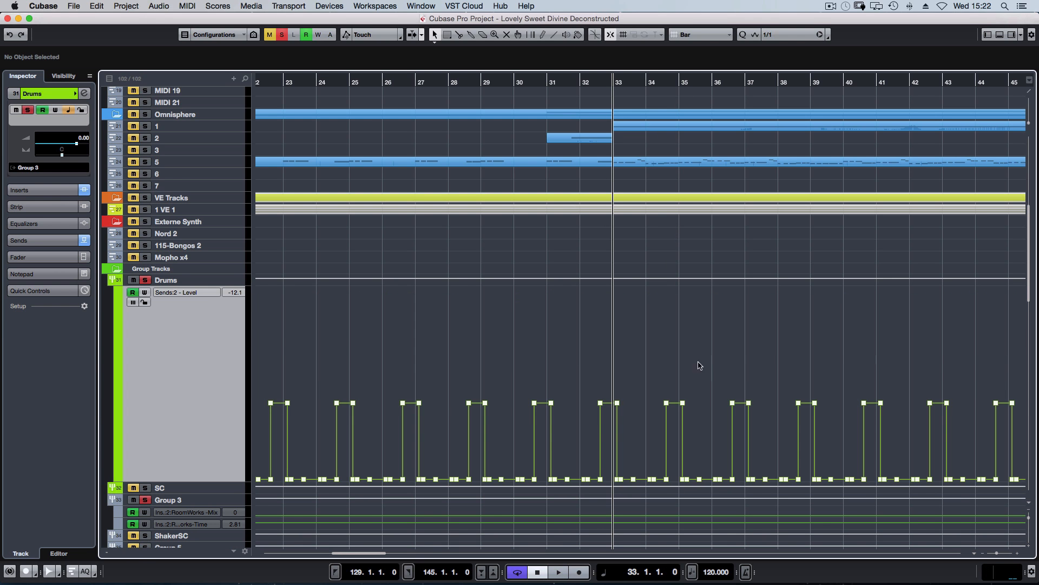
scroll(689, 370, down, 2)
drag(660, 383, 704, 420)
drag(678, 293, 682, 195)
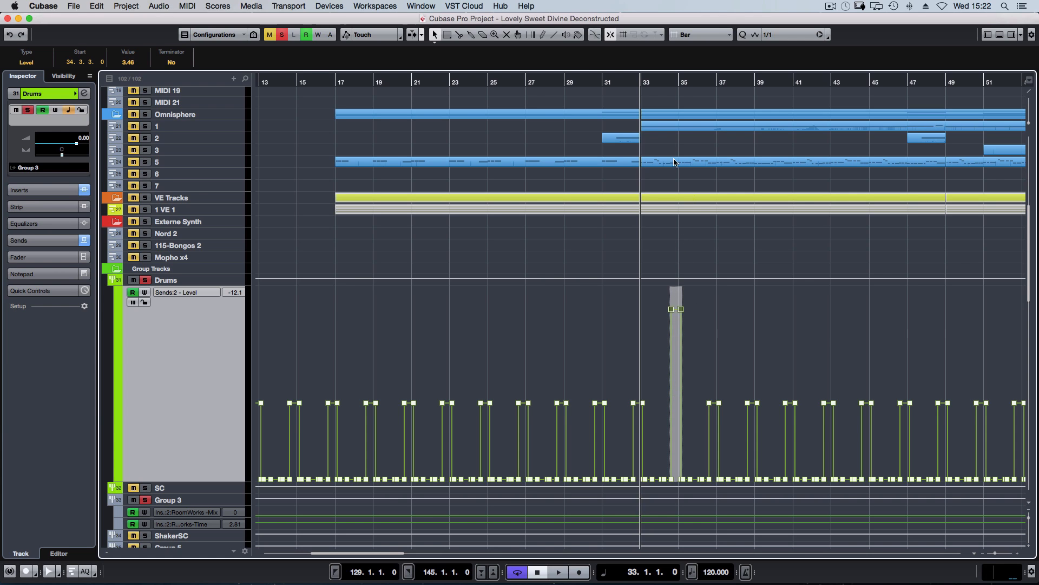
Play the clap through the raised send in bar 34, stop playback and undo the level change
key(space)
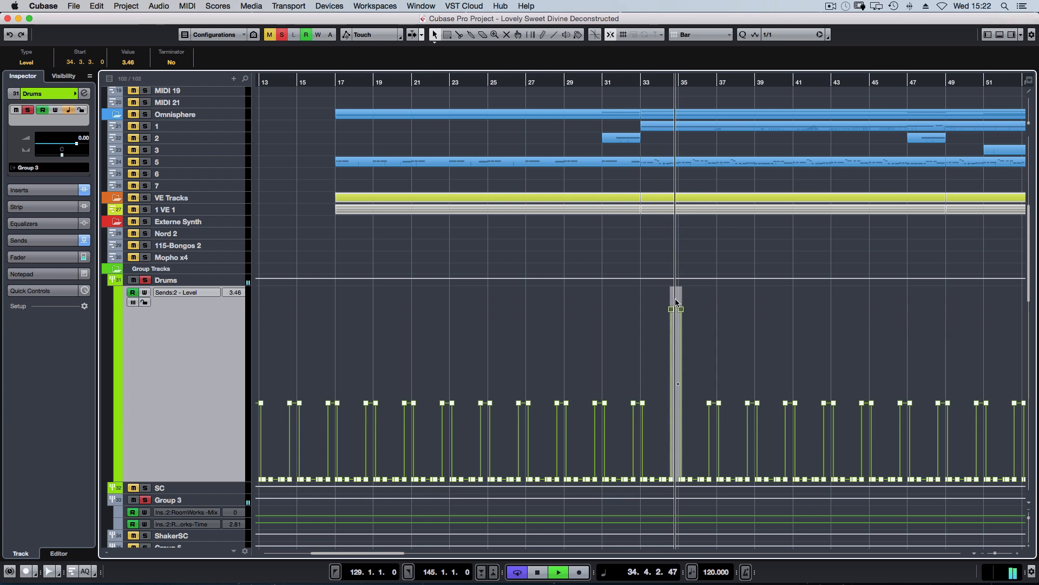
key(space)
key(ctrl+z)
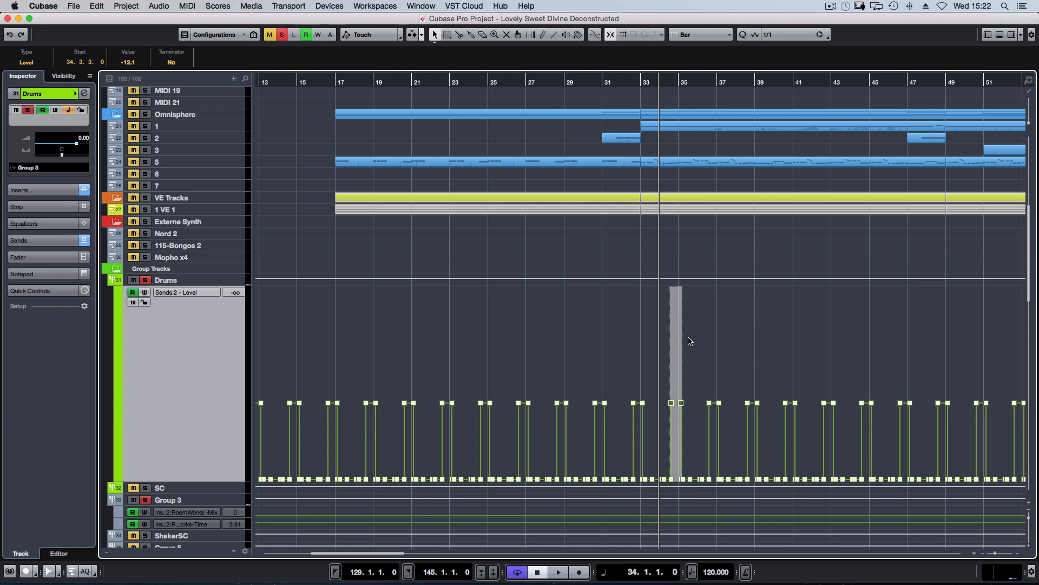
Deselect the automation points and examine the repeating Sends:2 - Level pattern across the arrangement and around bar 34
click(725, 355)
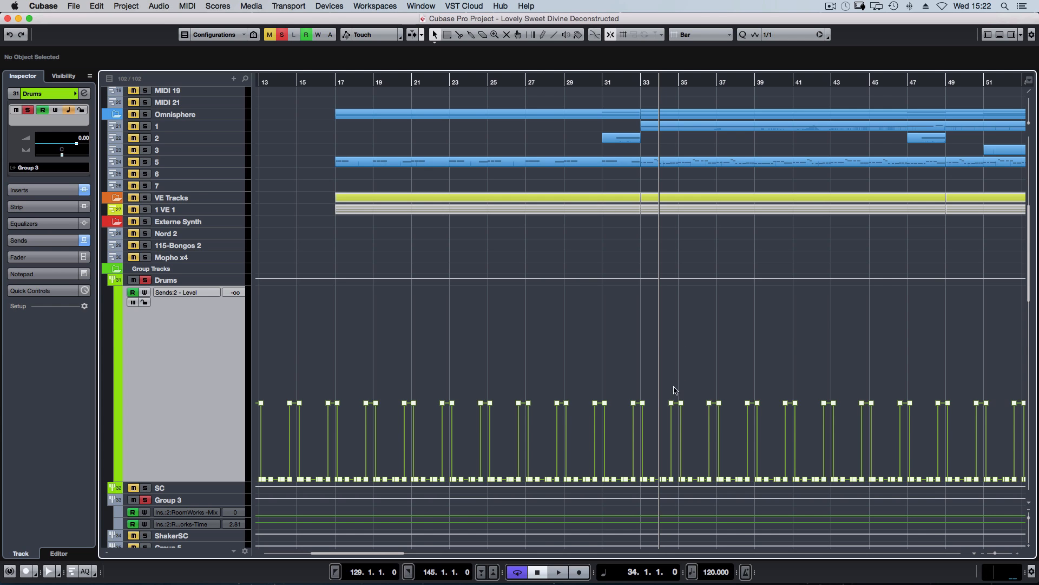
key(g)
key(g)
key(g)
key(g)
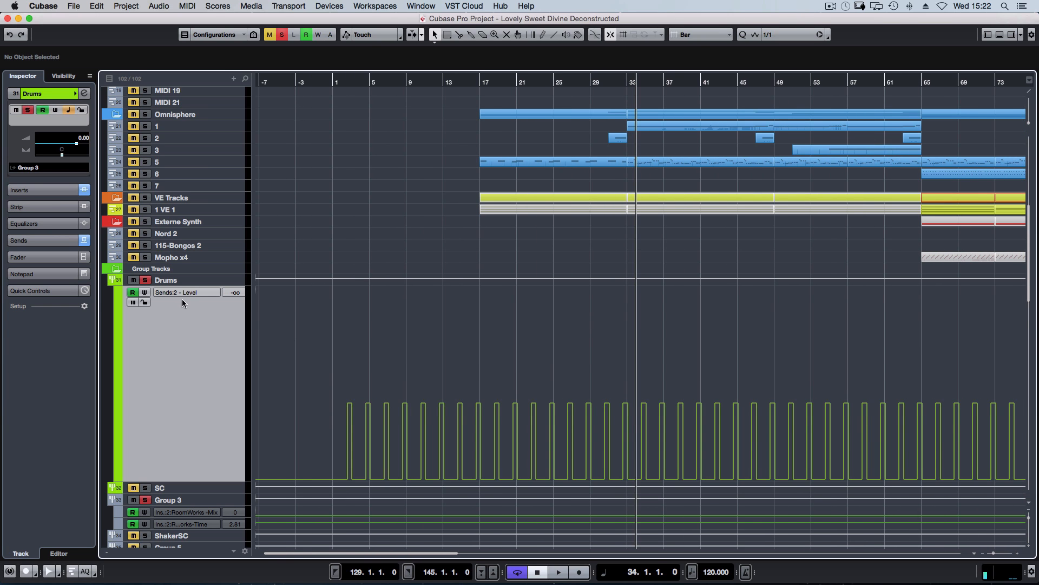
key(h)
key(h)
key(h)
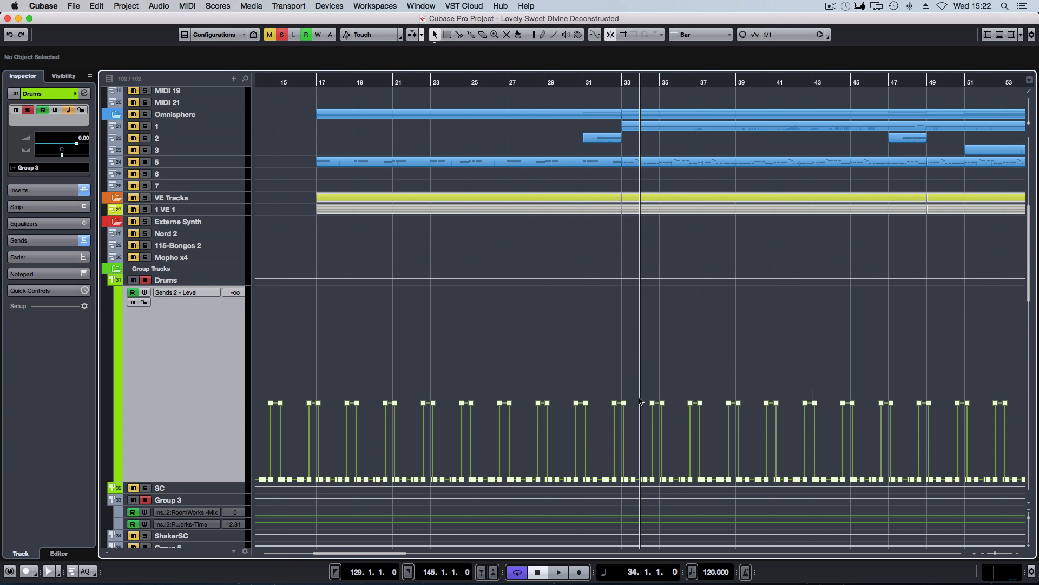
Select the pair of high Sends:2 - Level points starting in bar 34
drag(655, 401, 678, 414)
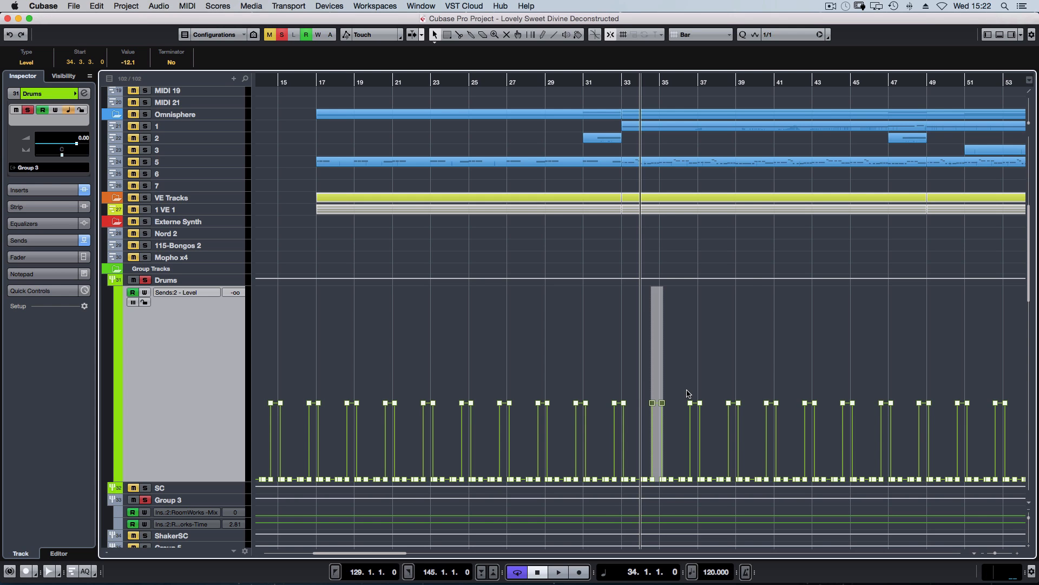
click(719, 364)
drag(638, 381, 681, 435)
scroll(671, 435, right, 2)
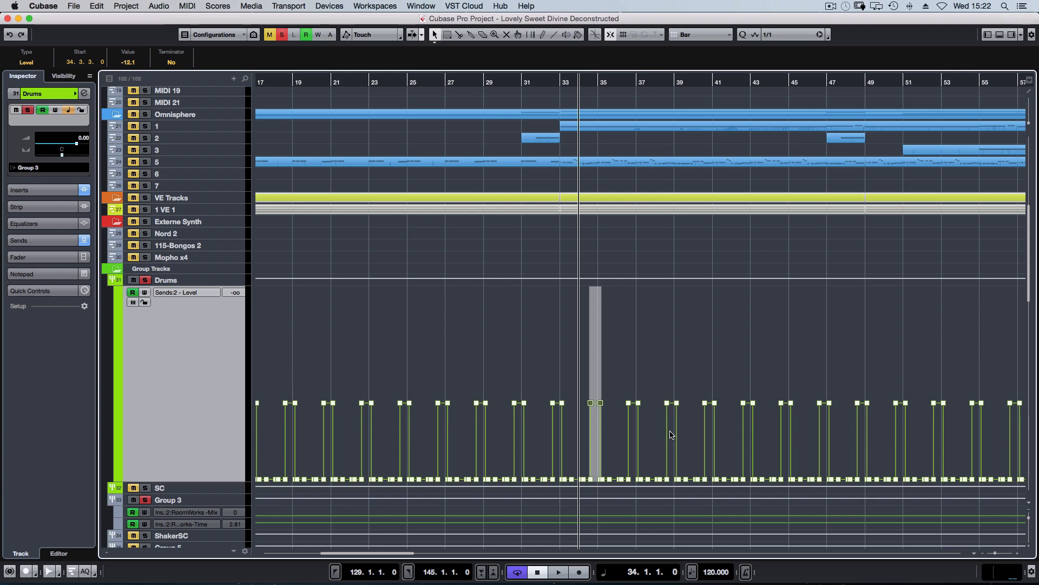
Place the project cursor at bar 33, deselect the automation points and bring the Battery tracks into view
click(563, 81)
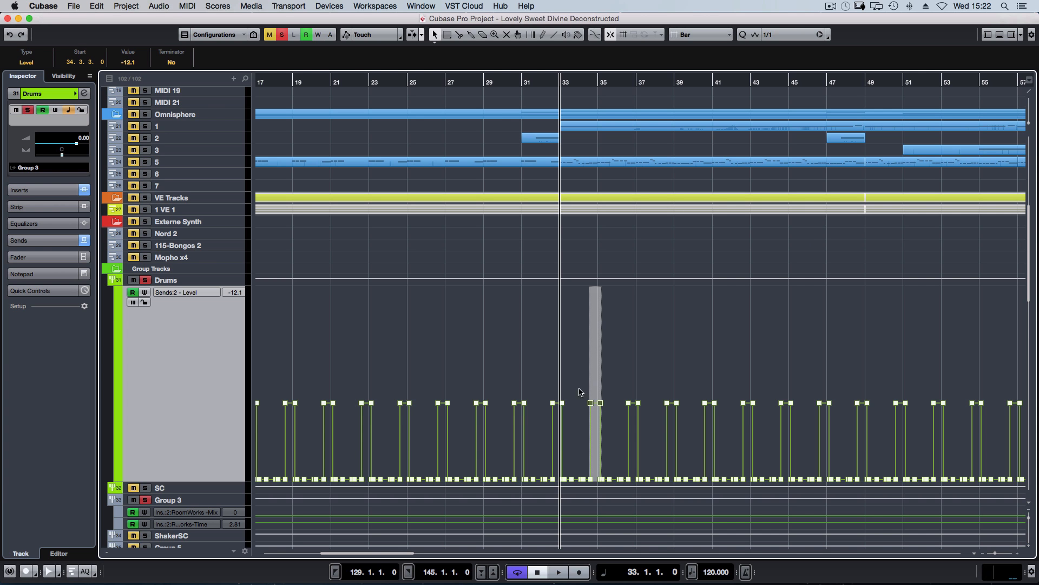
click(707, 278)
scroll(723, 239, up, 10)
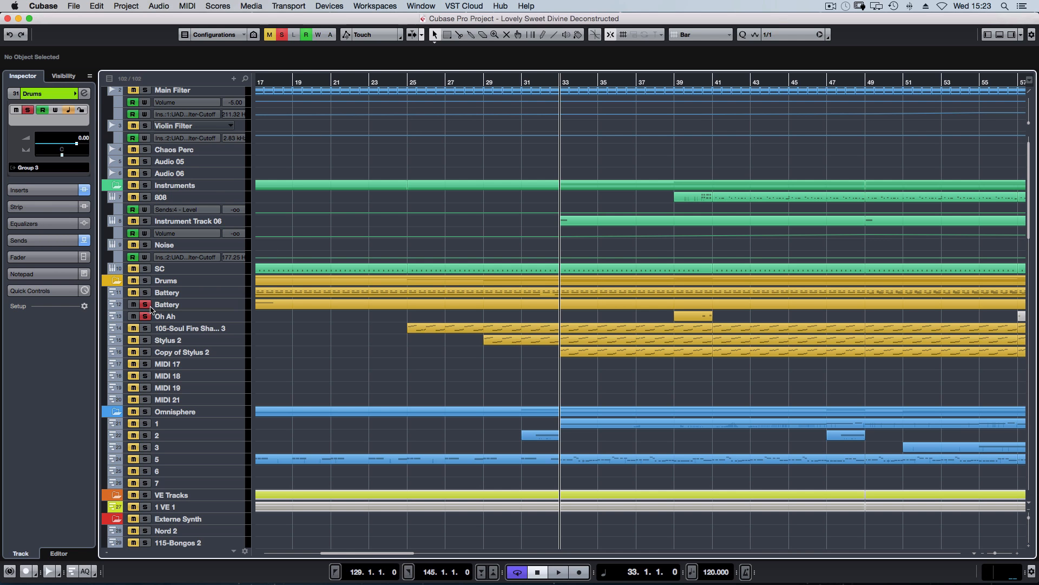
Clear the Battery and Oh Ah solos, then solo the Drums group and play it briefly from bar 33
click(145, 304)
click(145, 316)
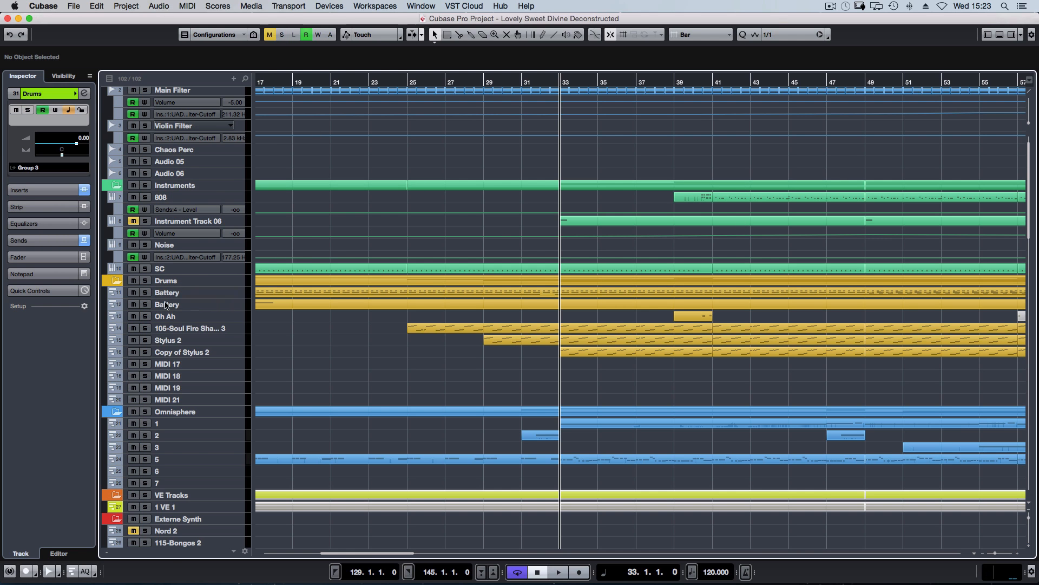
scroll(406, 407, down, 10)
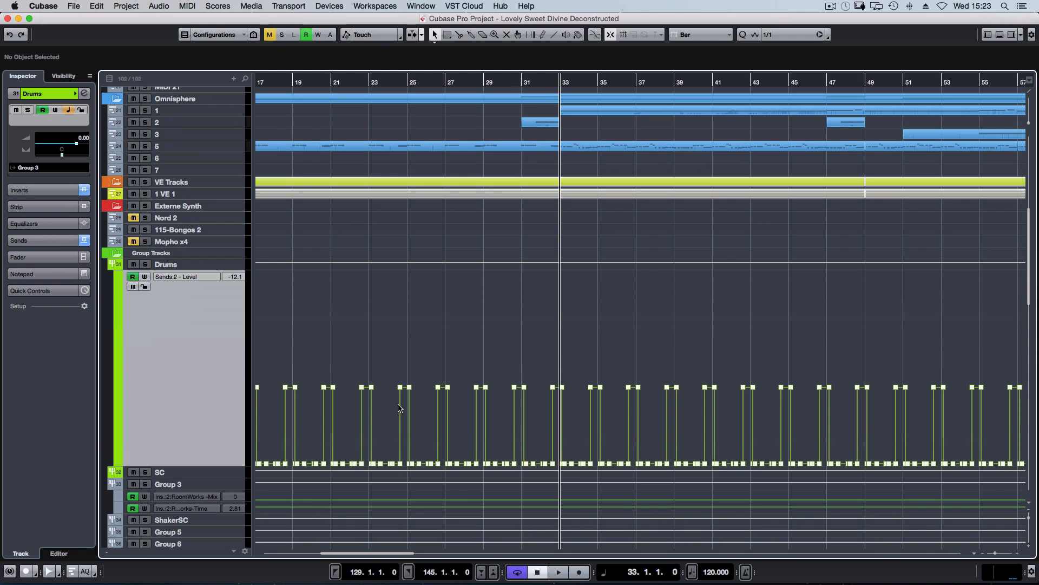
click(145, 264)
click(159, 277)
key(space)
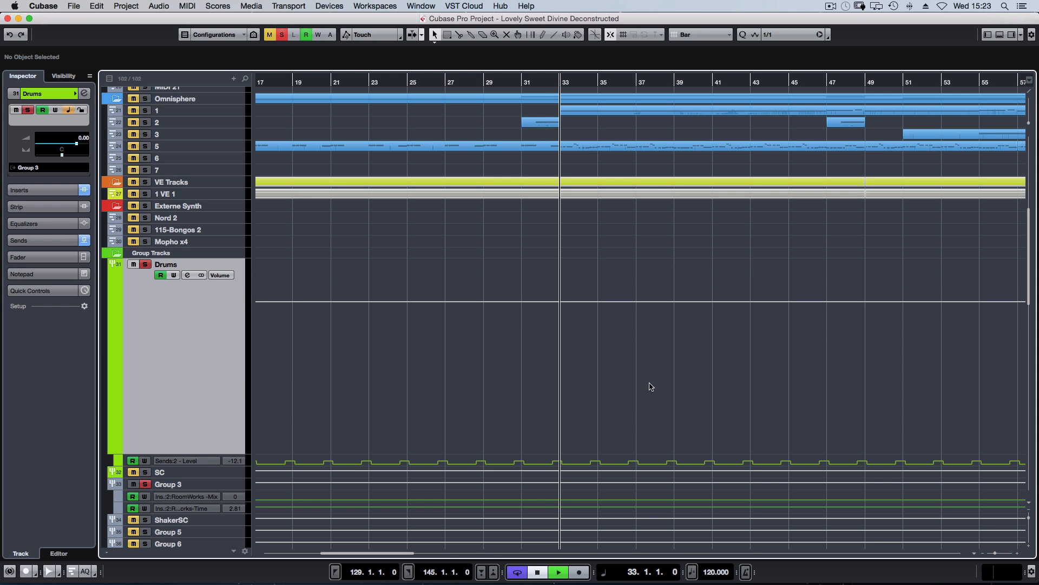
key(space)
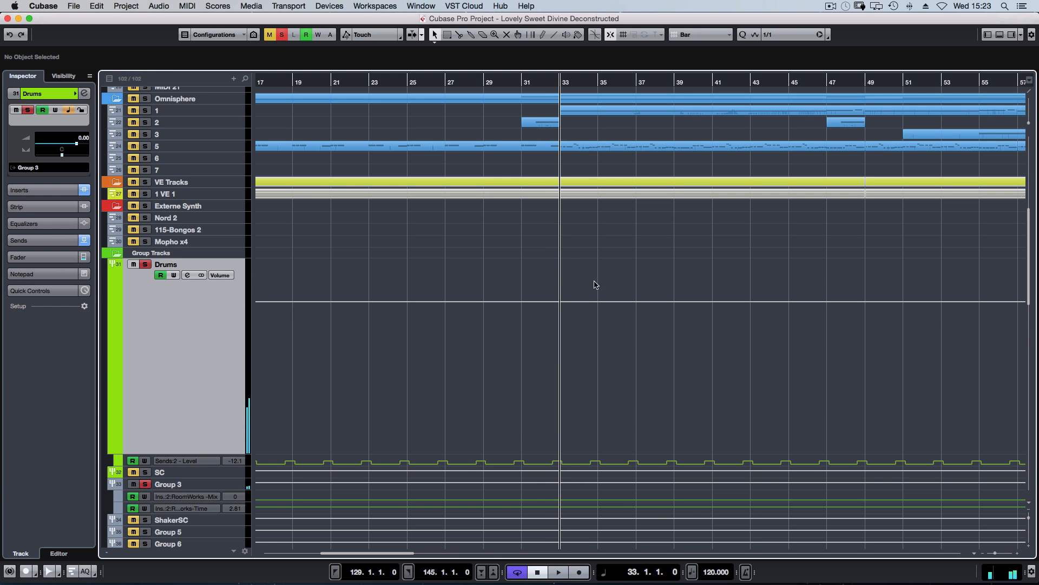
Return to the drum tracks and clear the solos on both Battery tracks and Oh Ah
scroll(595, 284, up, 10)
scroll(590, 292, left, 2)
scroll(560, 296, right, 5)
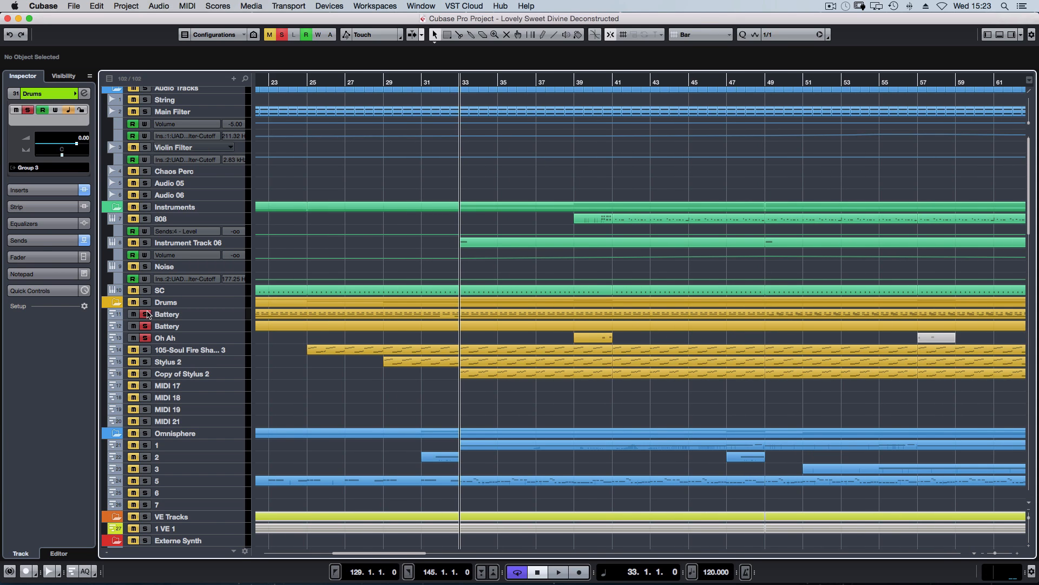
click(148, 315)
click(151, 328)
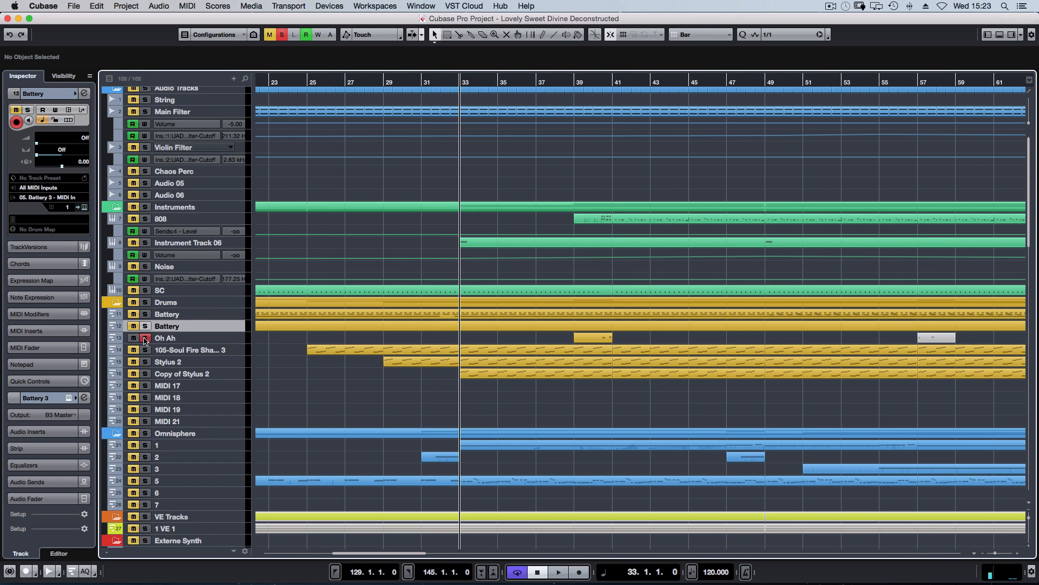
click(144, 337)
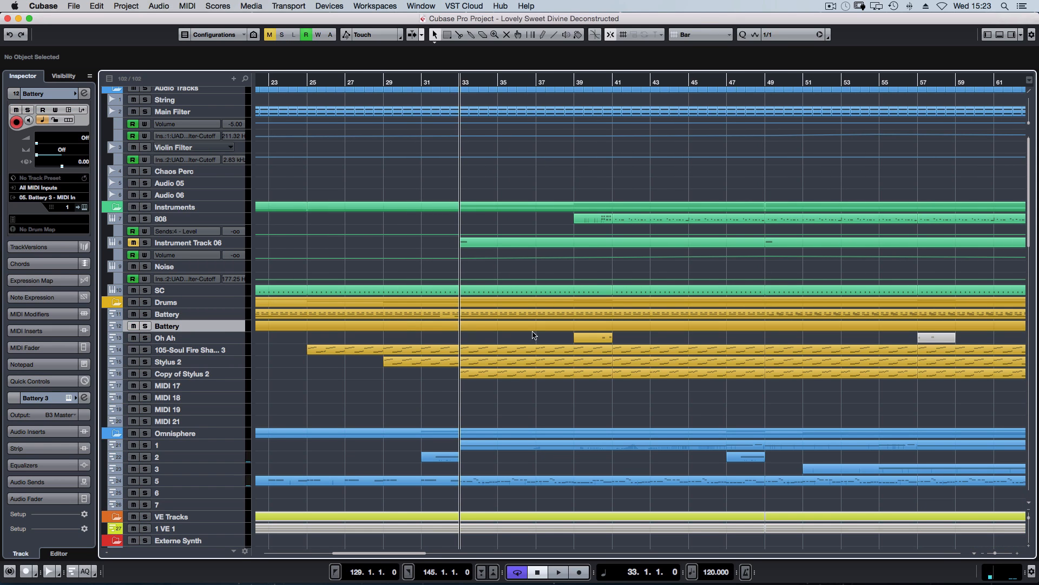
Open the first Battery track's part in the Key Editor, check the C3 and E2 notes in bar 32, and close it
double_click(507, 314)
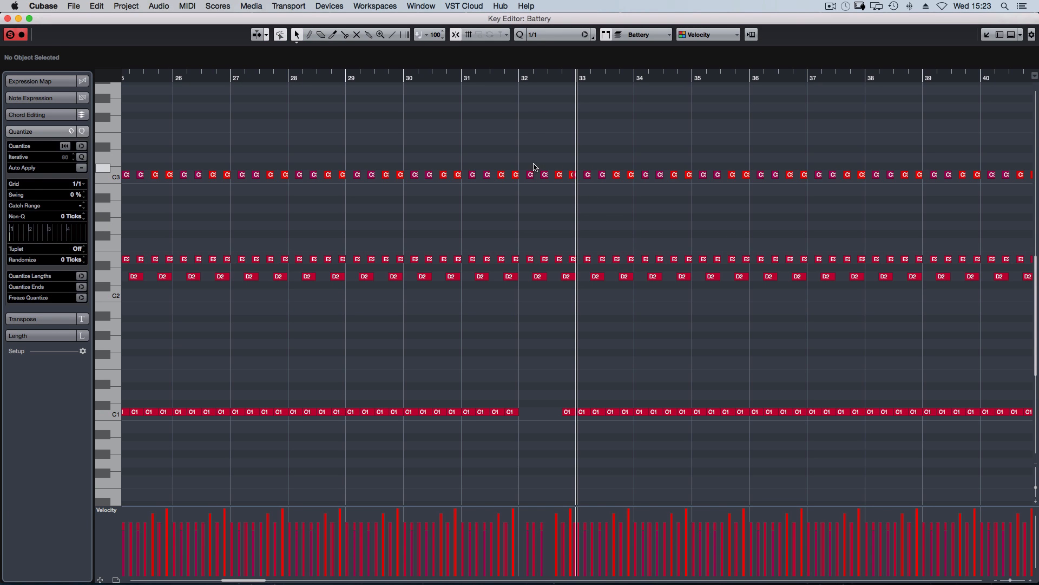
click(559, 175)
click(530, 258)
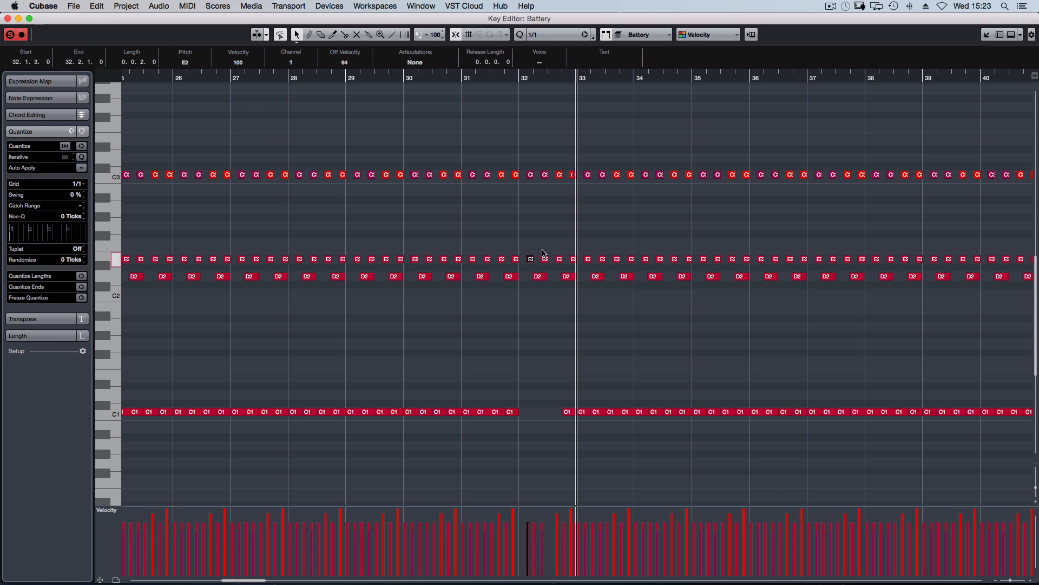
key(Return)
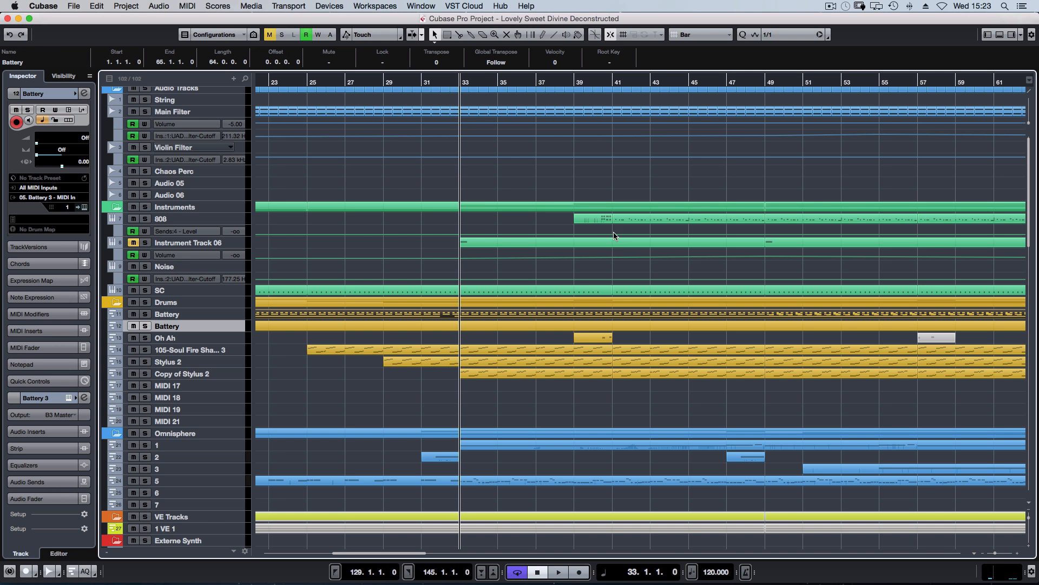
Show the Battery 3 channels in the MixConsole and solo CHH and Wiep Wiep
key(F3)
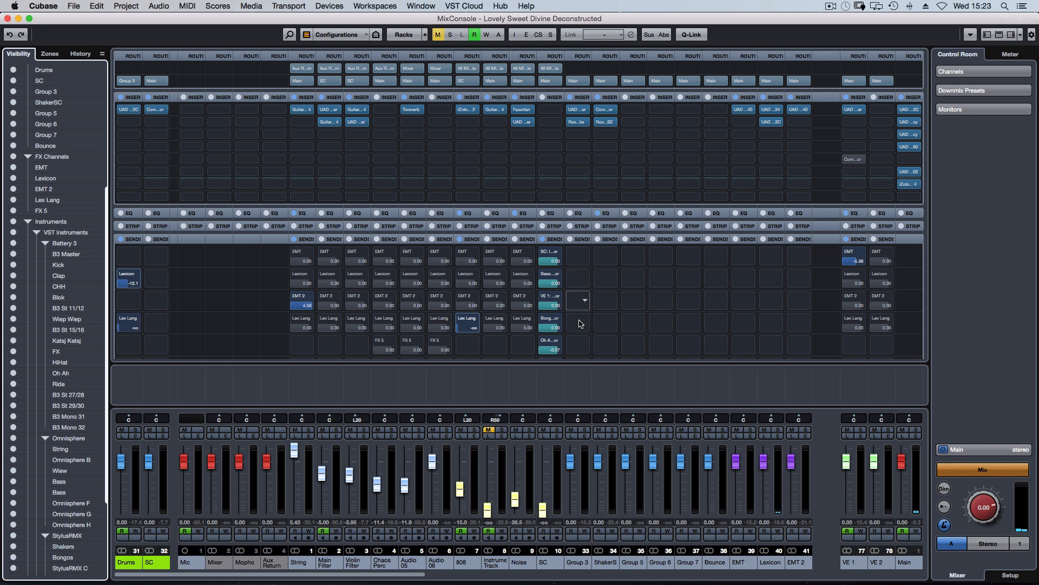
drag(384, 575, 609, 570)
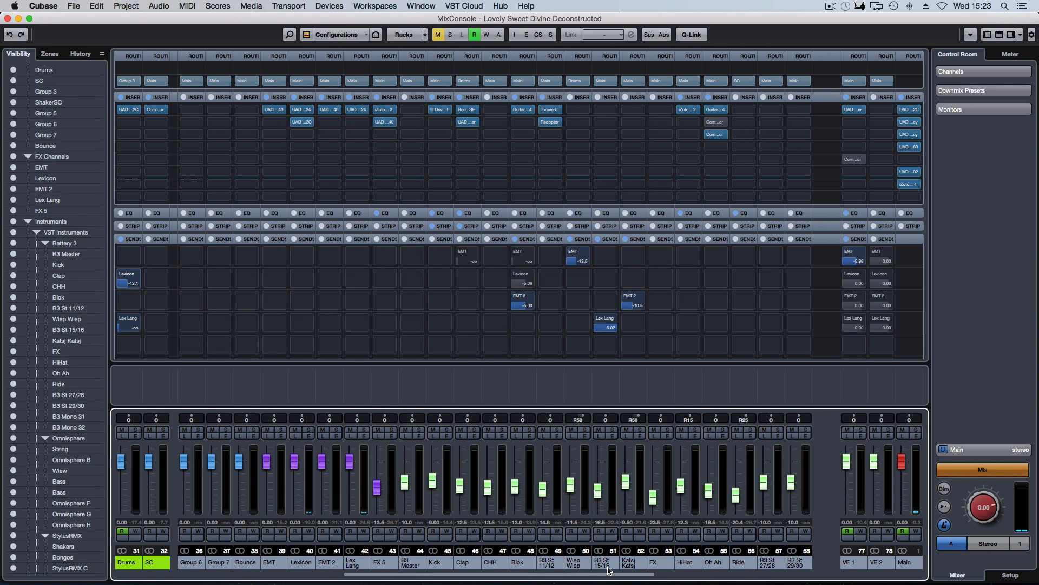
click(502, 430)
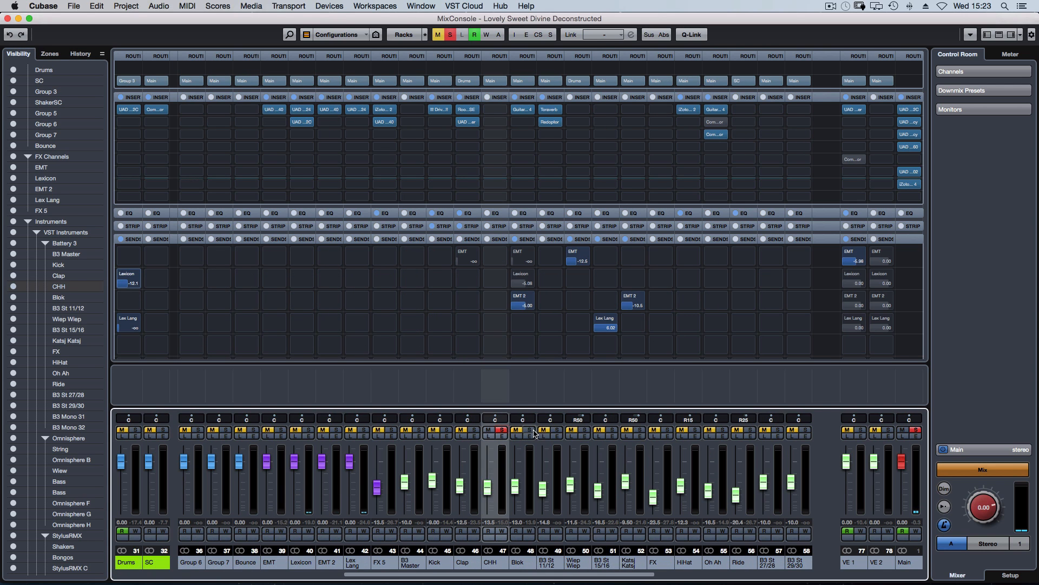
click(583, 431)
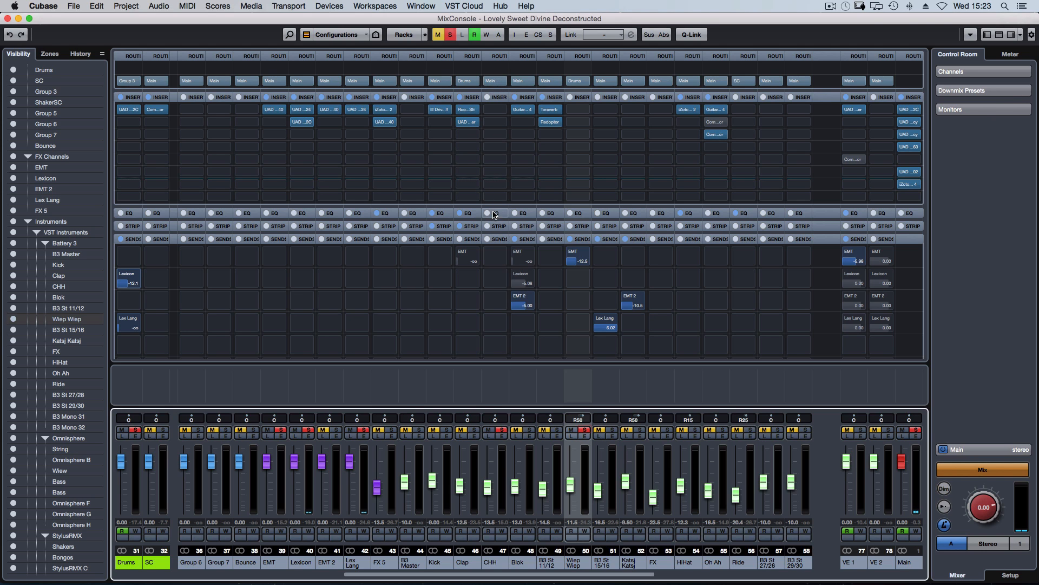
Select the CHH channel and remove the Wiep Wiep solo to hear the closed hi-hat alone
click(500, 391)
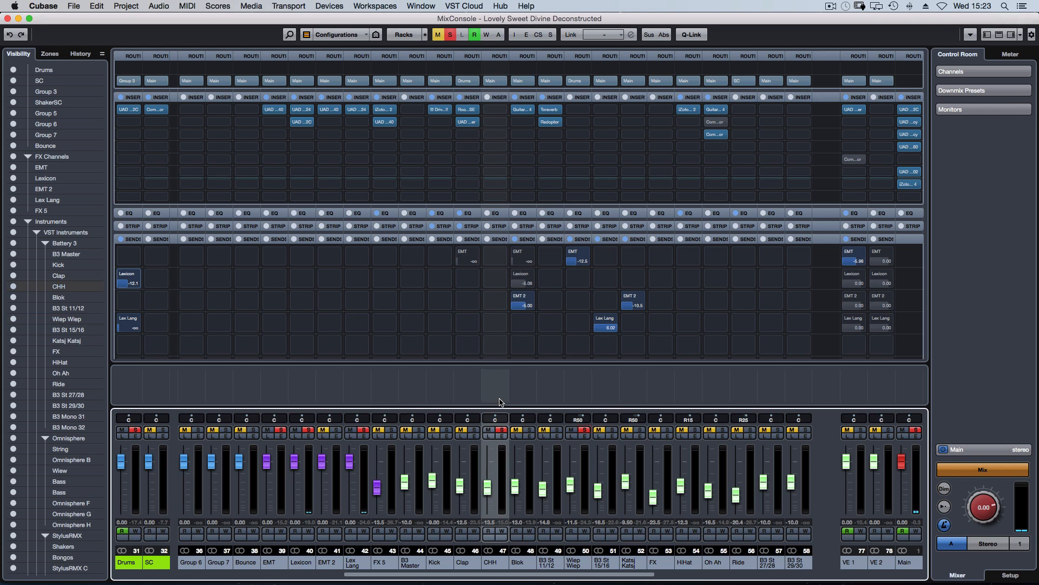
key(e)
key(e)
click(585, 430)
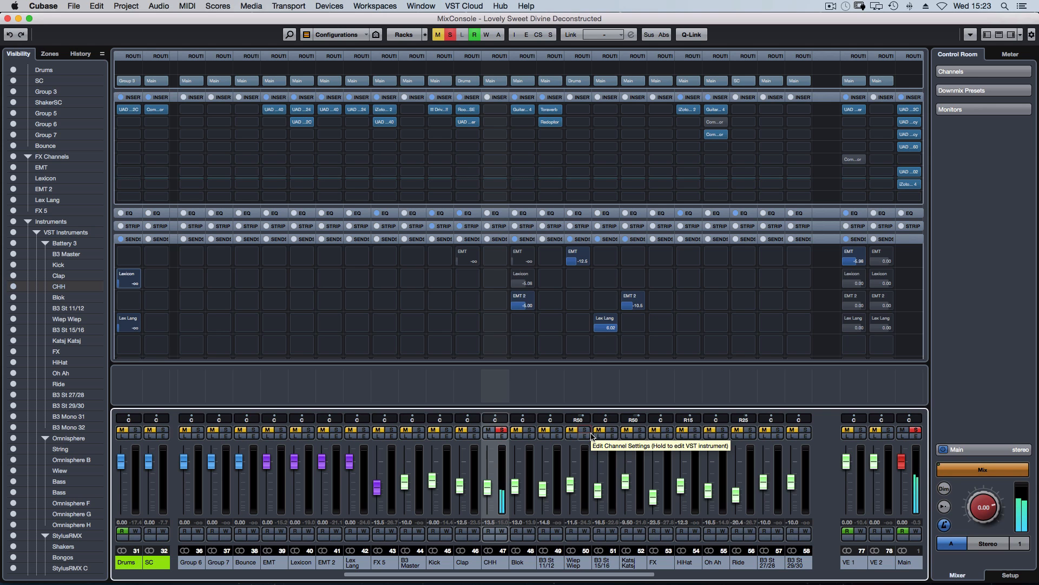
Clear the CHH solo, listen to the Wiep Wiep channel soloed instead, and close the MixConsole
key(s)
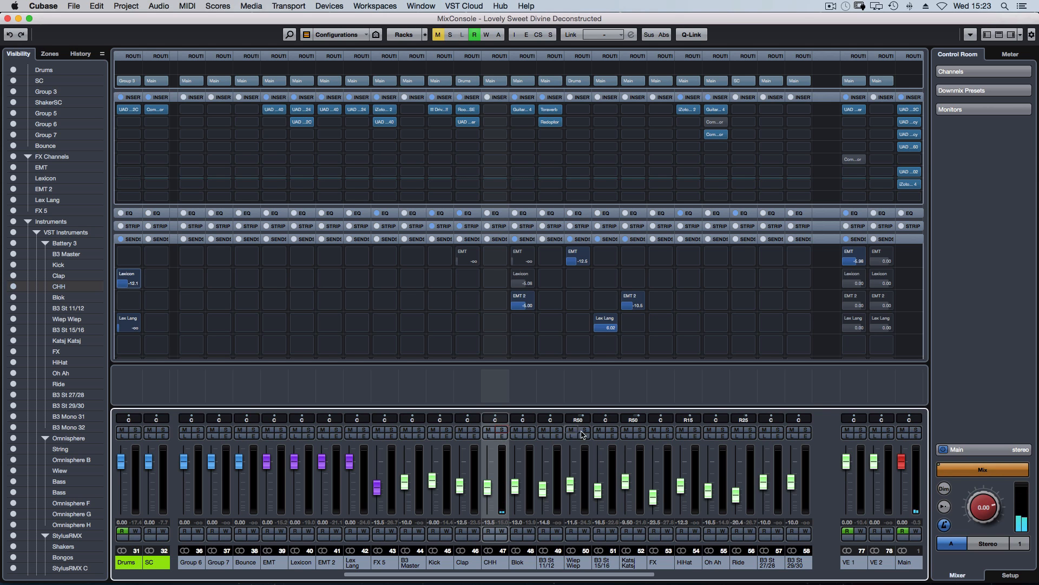
click(585, 431)
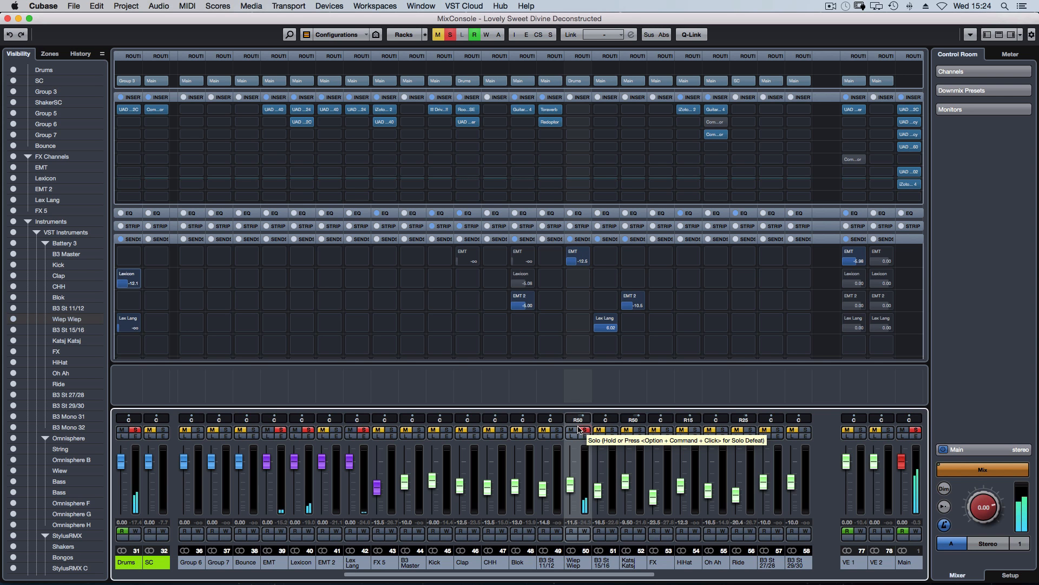
key(F3)
Select the Drums group's Sends:2 - Level automation points in bar 34 and return to the Battery tracks
scroll(487, 355, up, 15)
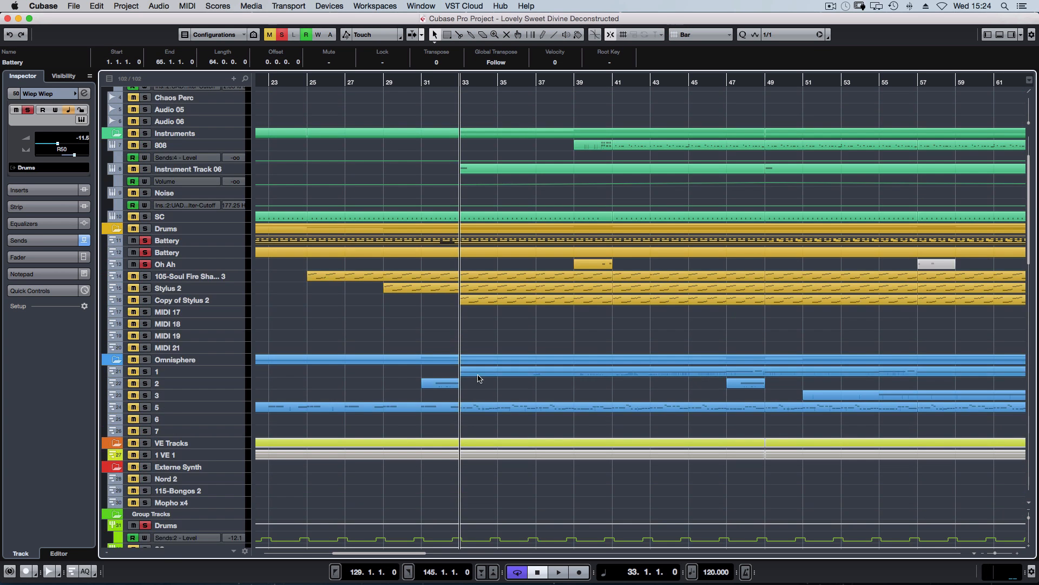
scroll(503, 358, down, 6)
drag(505, 326, 479, 387)
scroll(489, 211, up, 5)
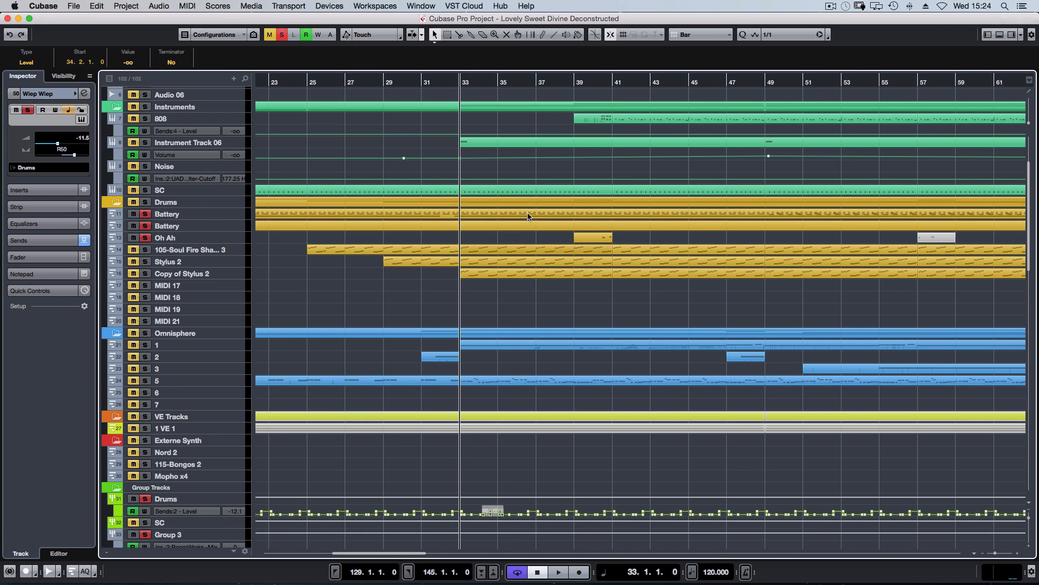
Open the first Battery part in the Key Editor and highlight its C3 notes in bar 32 and in bars 33 to 34
double_click(489, 211)
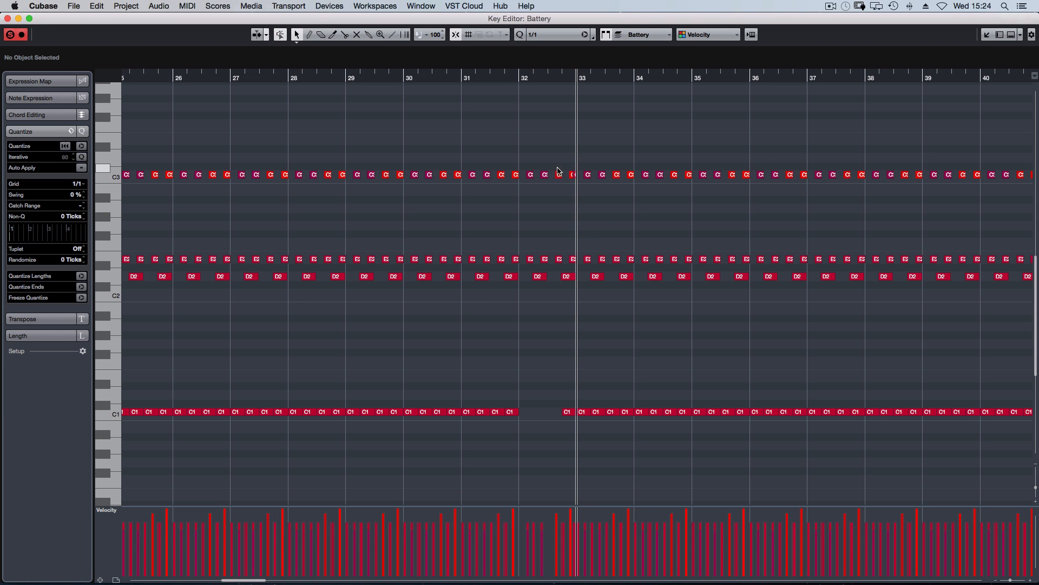
drag(529, 164, 571, 196)
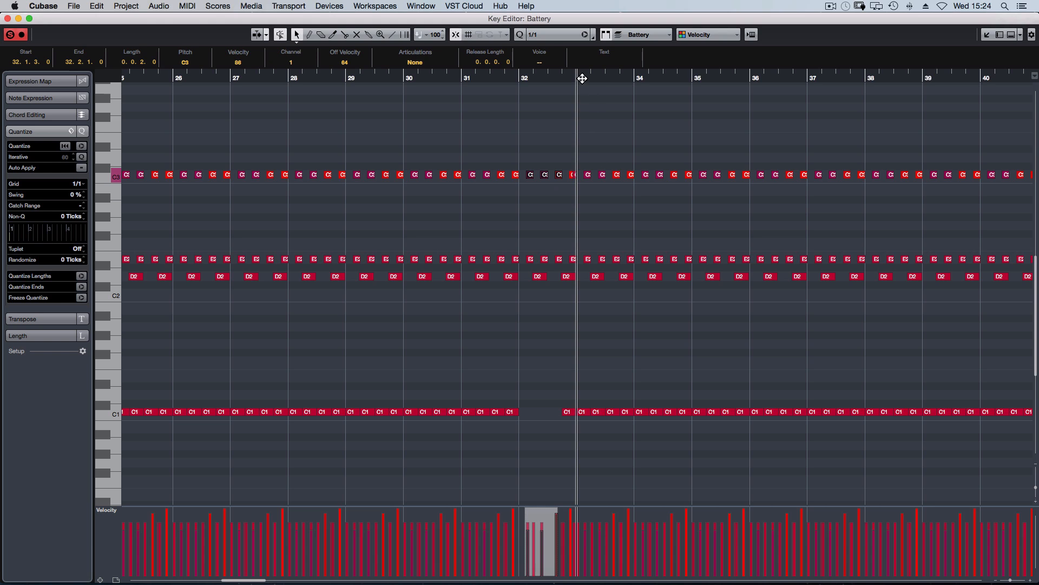
click(592, 204)
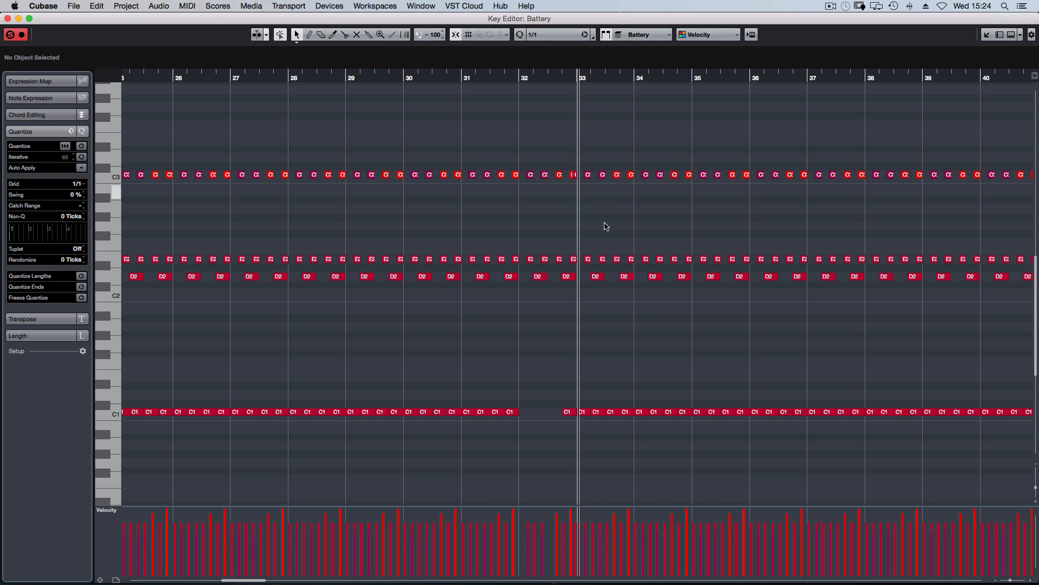
drag(584, 164, 694, 184)
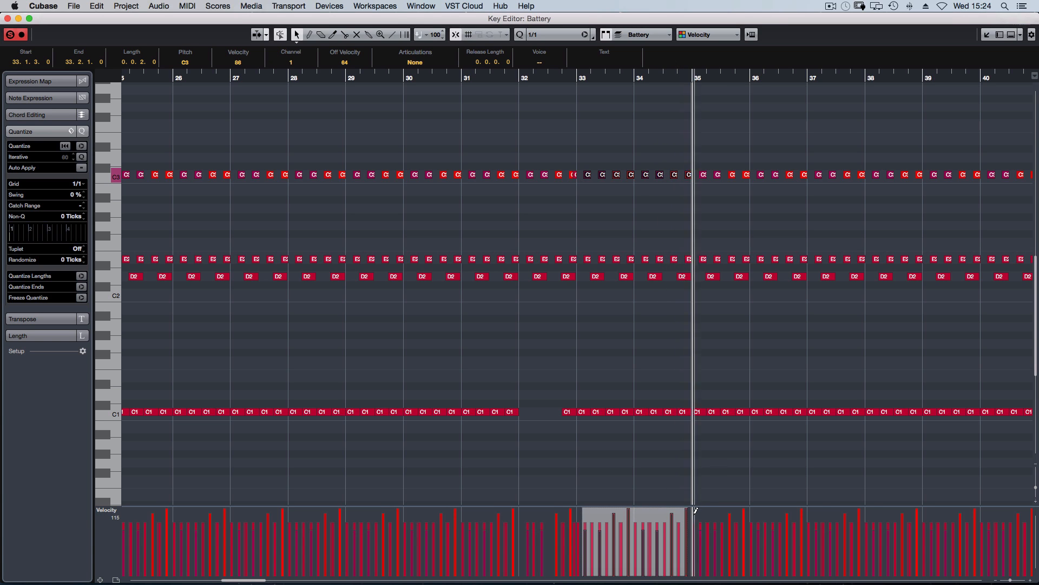
click(733, 132)
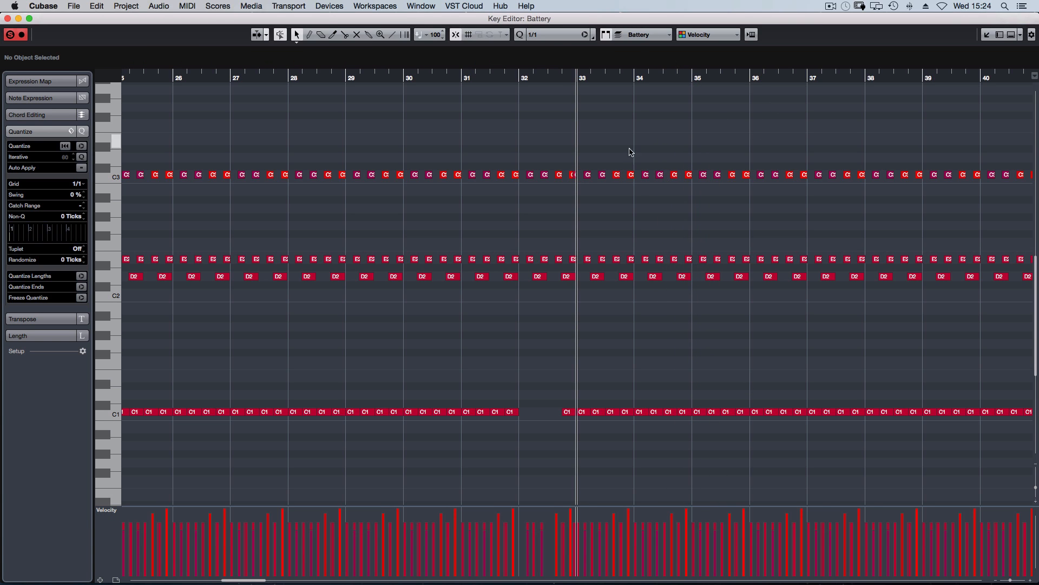
Highlight the Battery notes of all pitches in bars 33 to 34, point out the D2 notes, and close the Key Editor
drag(586, 157, 680, 427)
click(615, 214)
drag(587, 273, 590, 315)
key(Return)
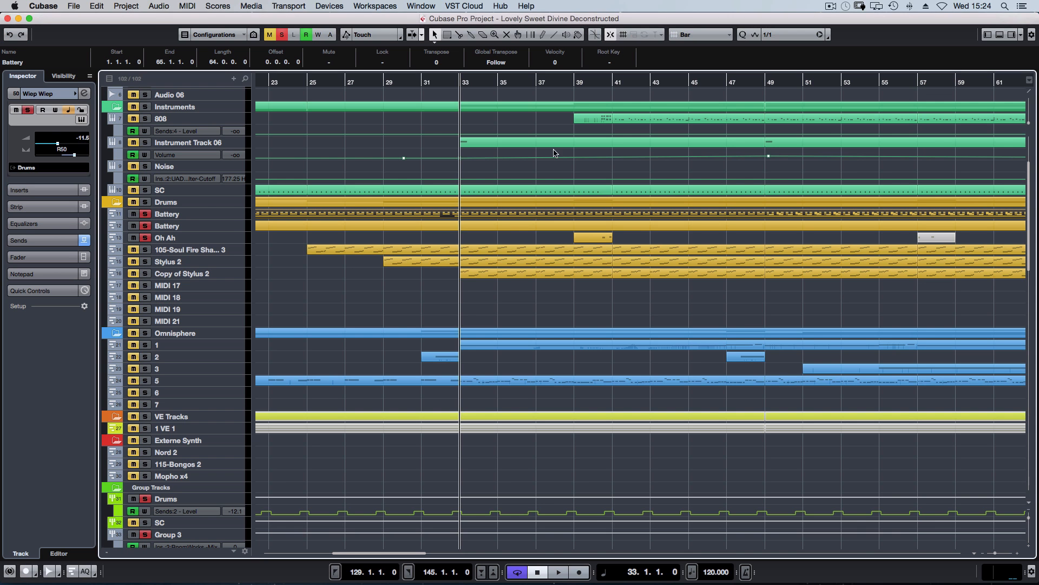
Clear all solos, solo the first Battery track and play it from bar 33
click(283, 36)
click(147, 215)
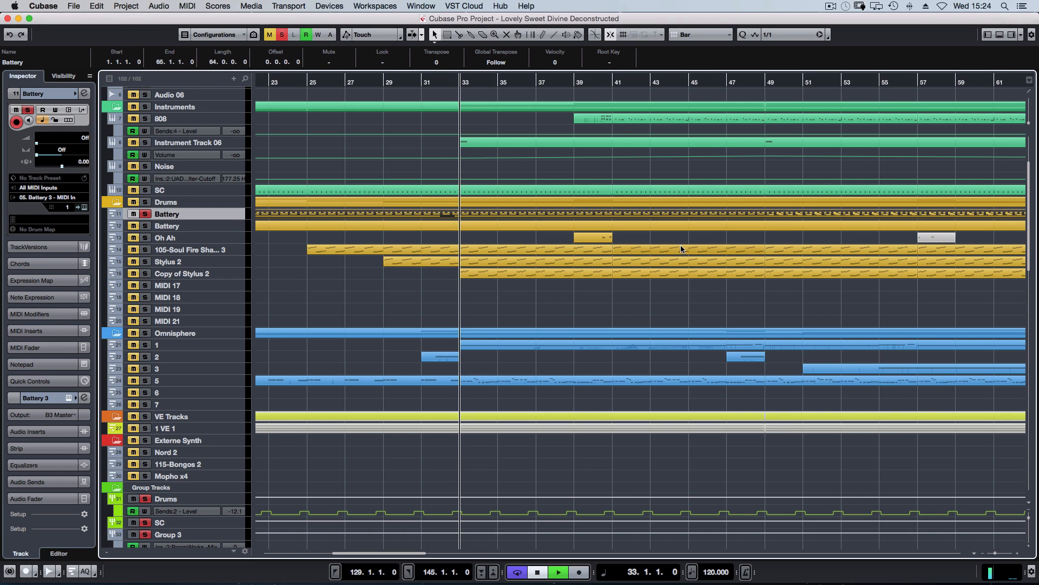
key(space)
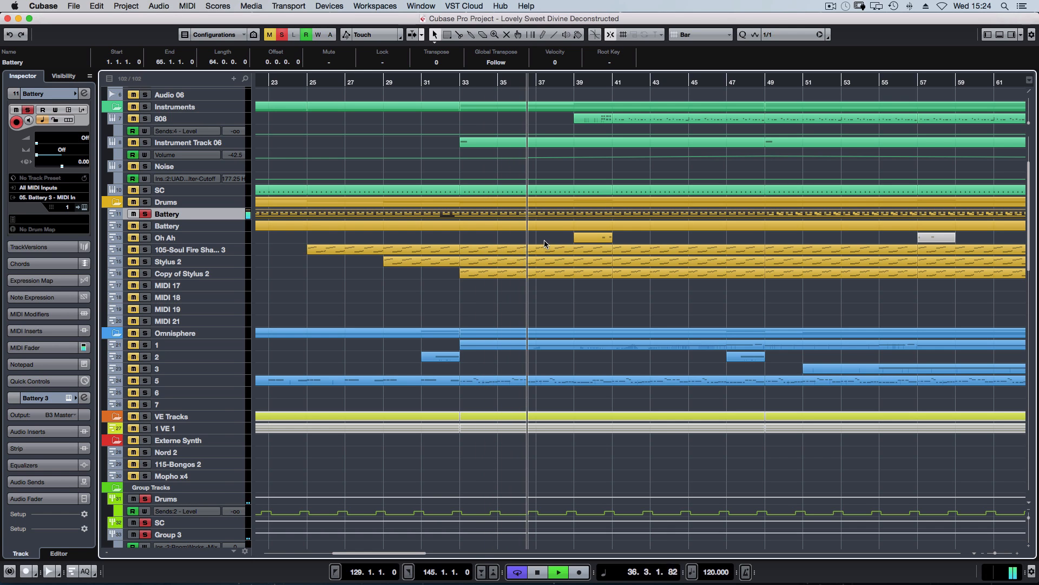
key(space)
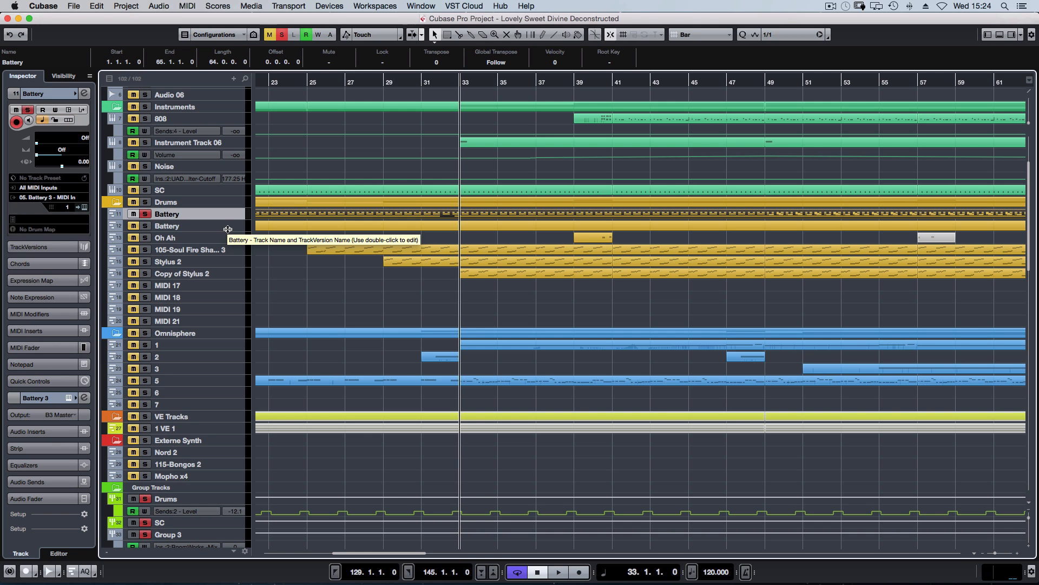
Select the Sends:2 - Level points in bar 34 and compare them with the Battery part's C3 notes in bars 33 to 35
drag(476, 488, 509, 524)
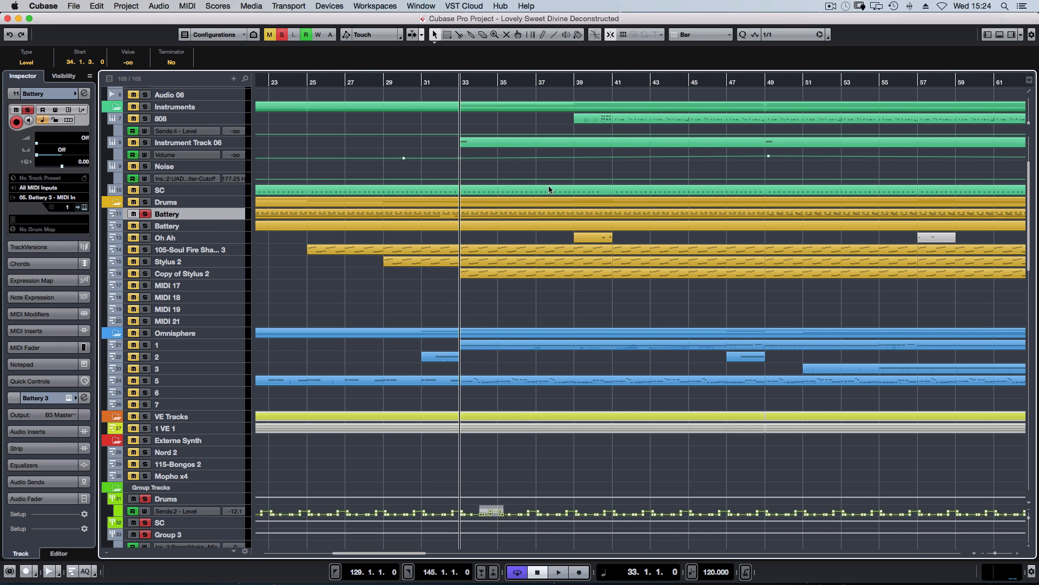
double_click(451, 205)
drag(580, 167, 749, 194)
click(673, 204)
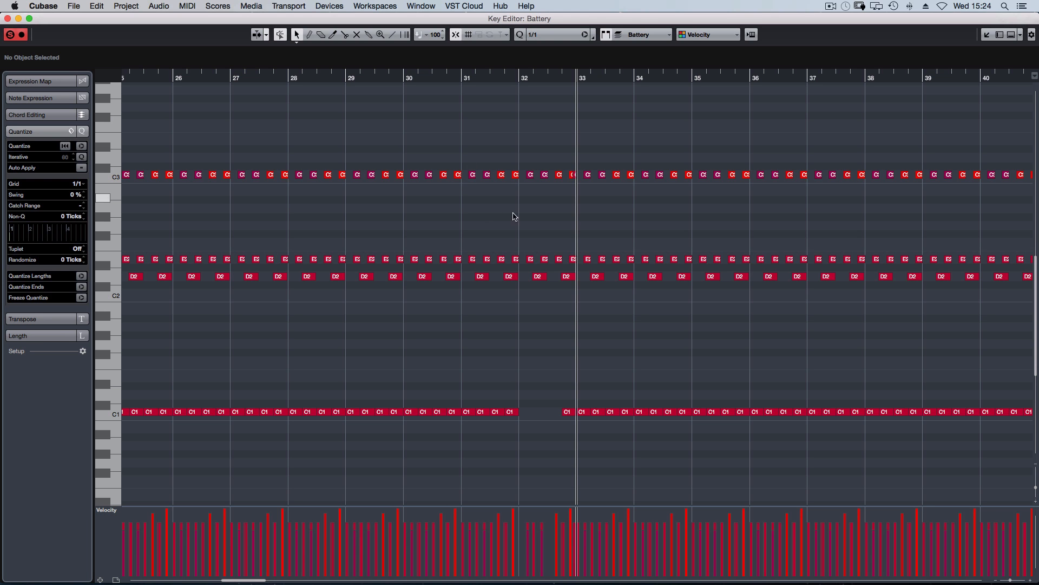
key(Escape)
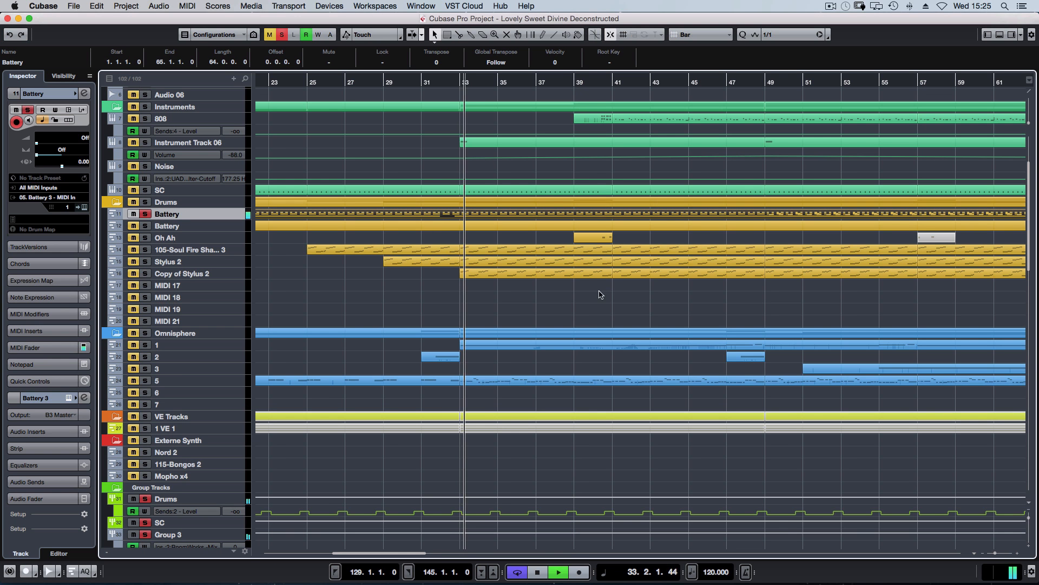
Audition the Battery track from bar 33, followed by the tracks from 105-Soul Fire Sha... 3 through Copy of Stylus 2 soloed together
key(space)
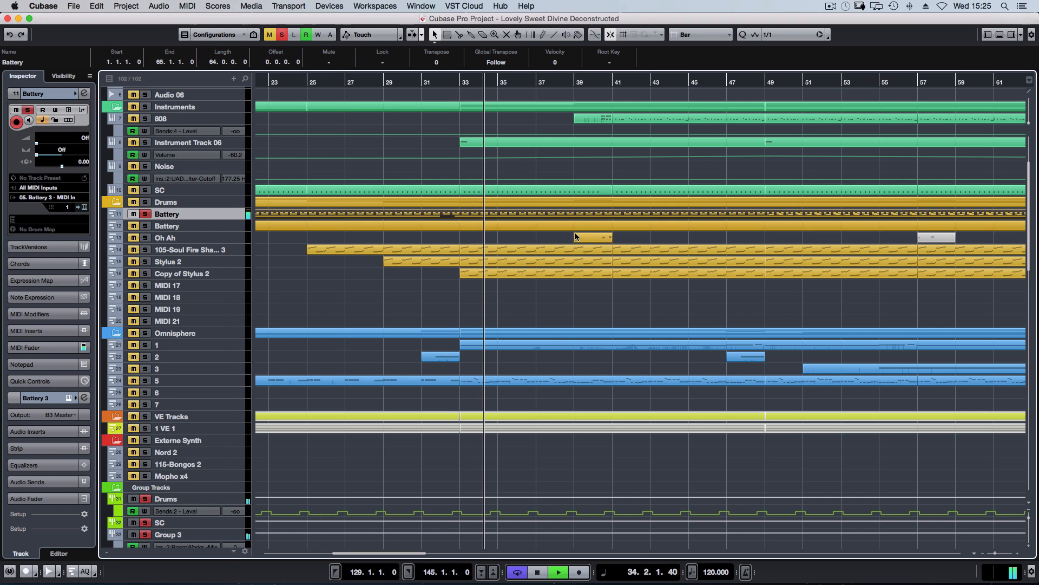
click(206, 250)
shift+click(190, 273)
key(space)
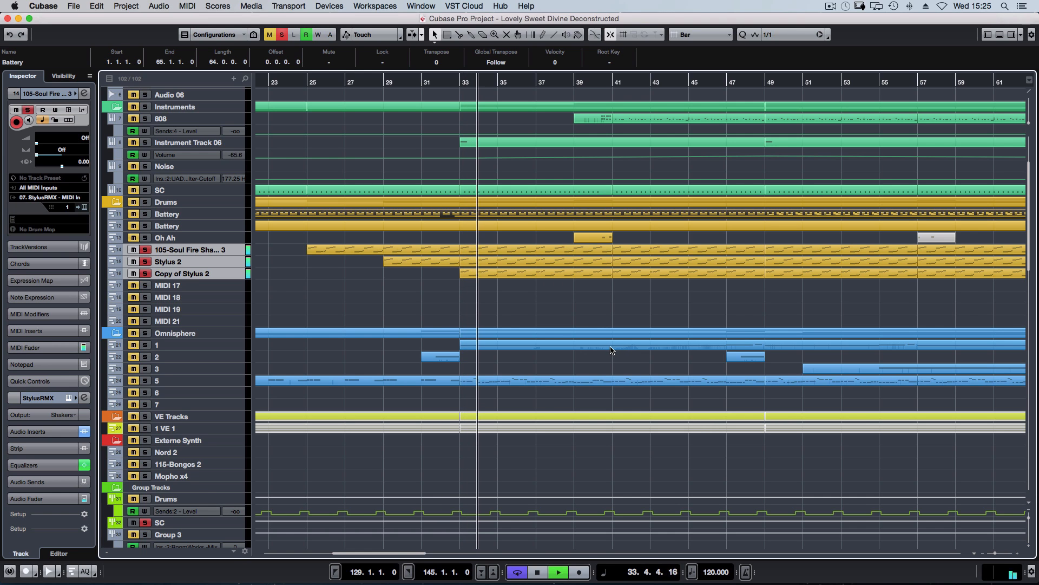
key(space)
click(558, 312)
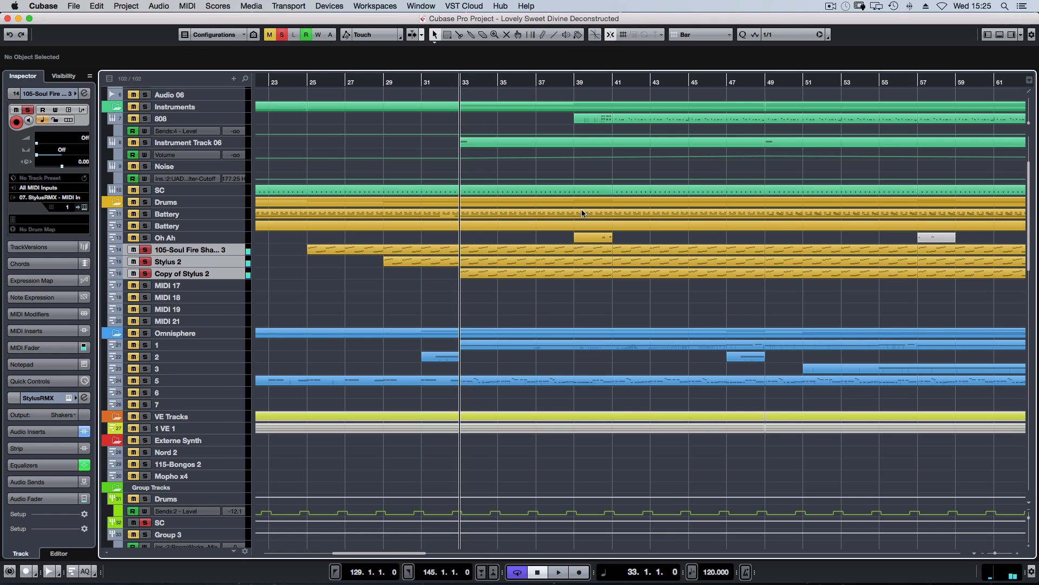
Clear all solos and open the Stylus RMX instrument of the 105-Soul Fire Sha... 3 track
key(s)
click(212, 250)
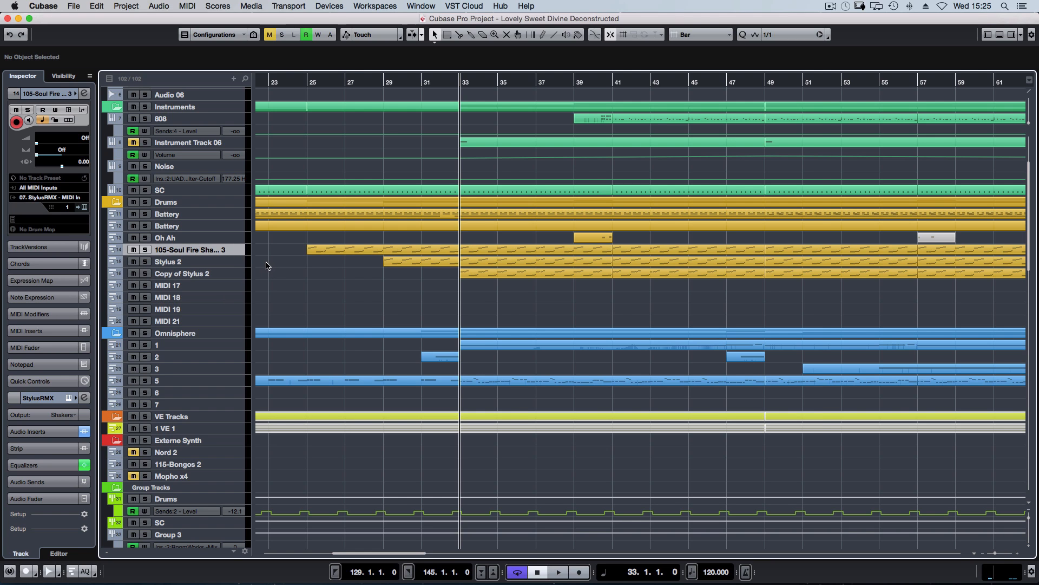
key(super+e)
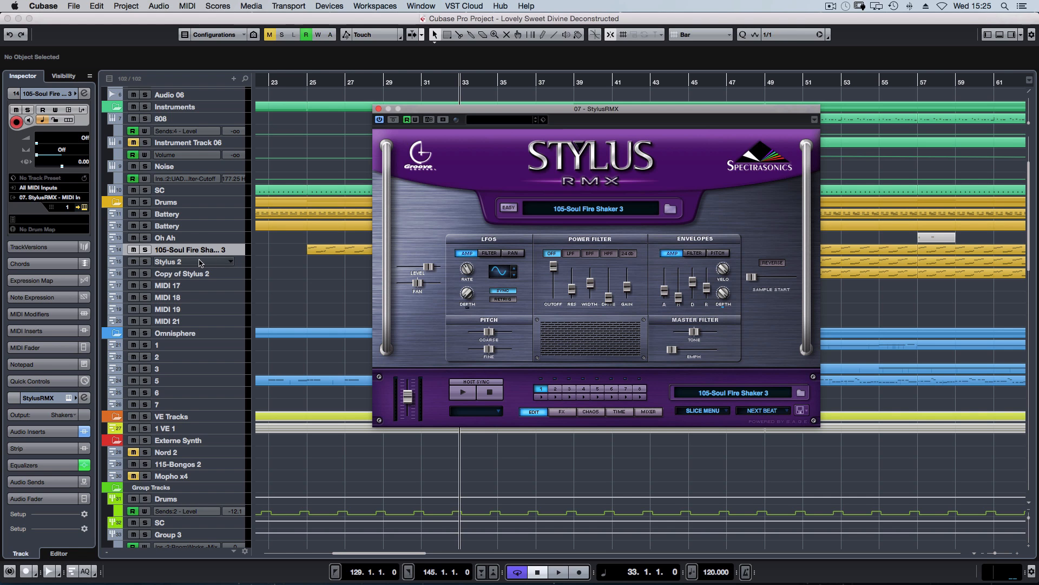
Solo the 105-Soul Fire Sha... 3 and Stylus 2 tracks one after the other and play each from bar 33
key(s)
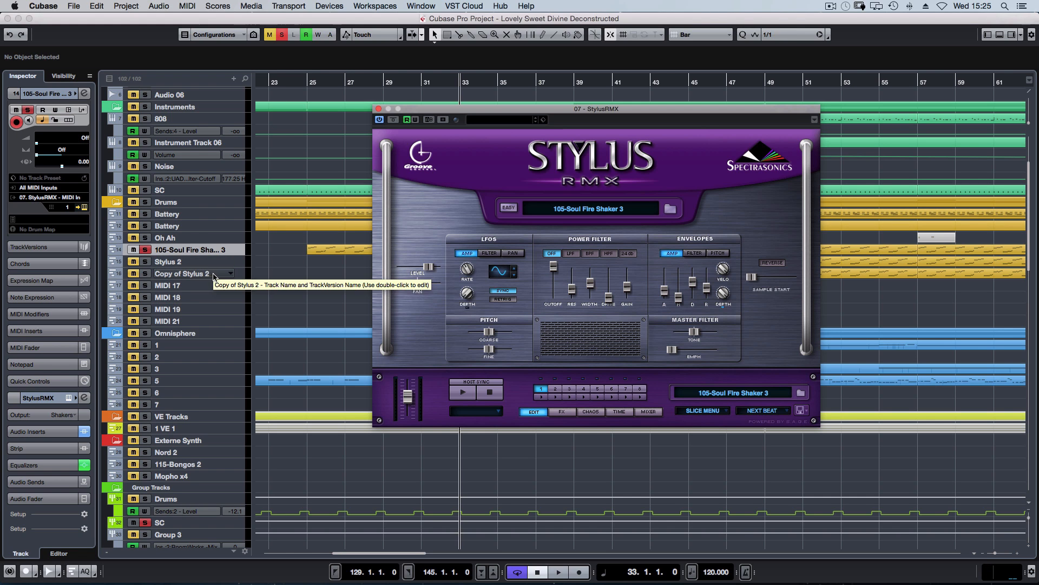
key(space)
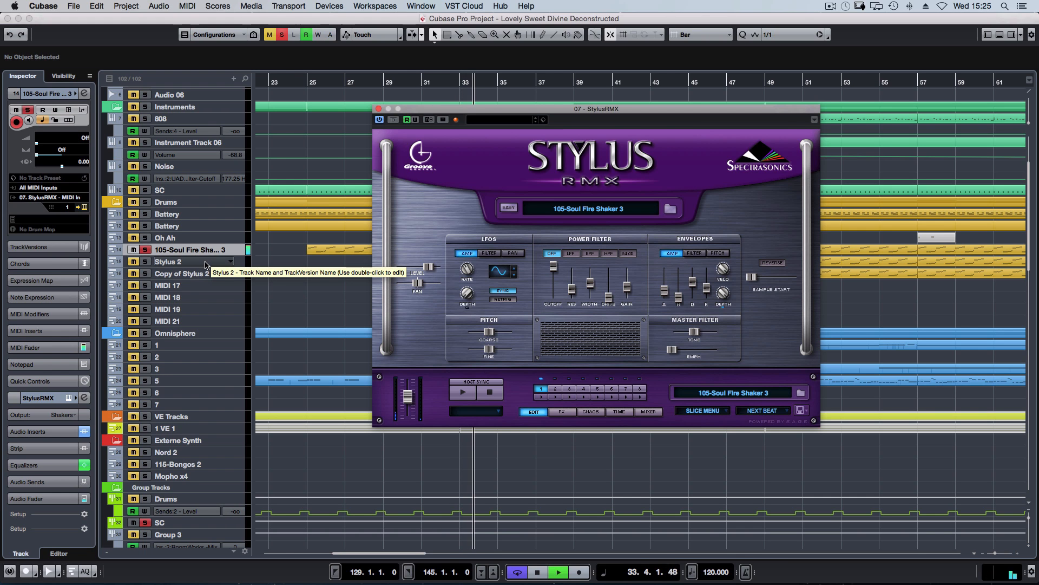
key(space)
click(189, 263)
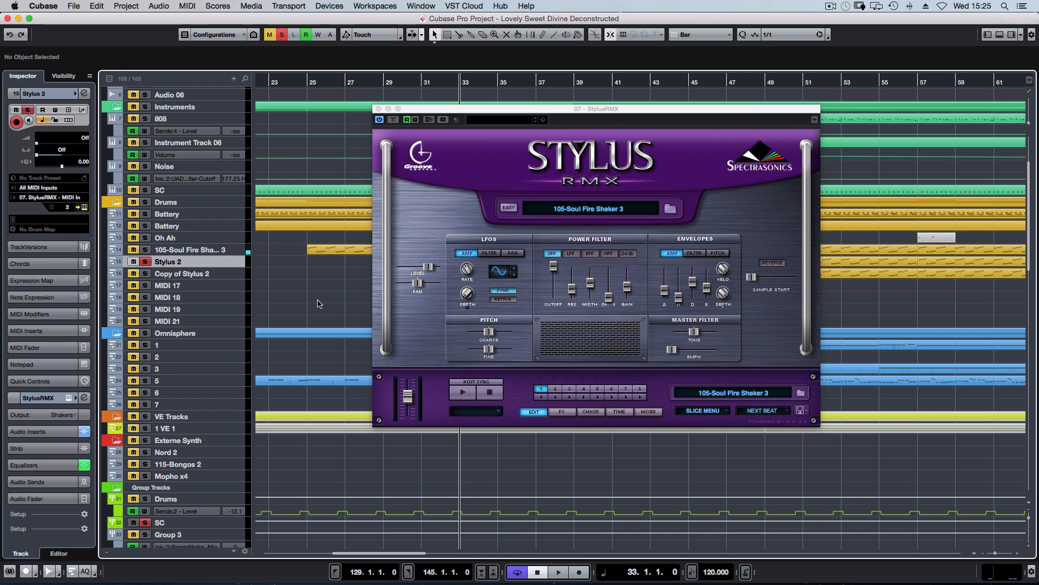
key(space)
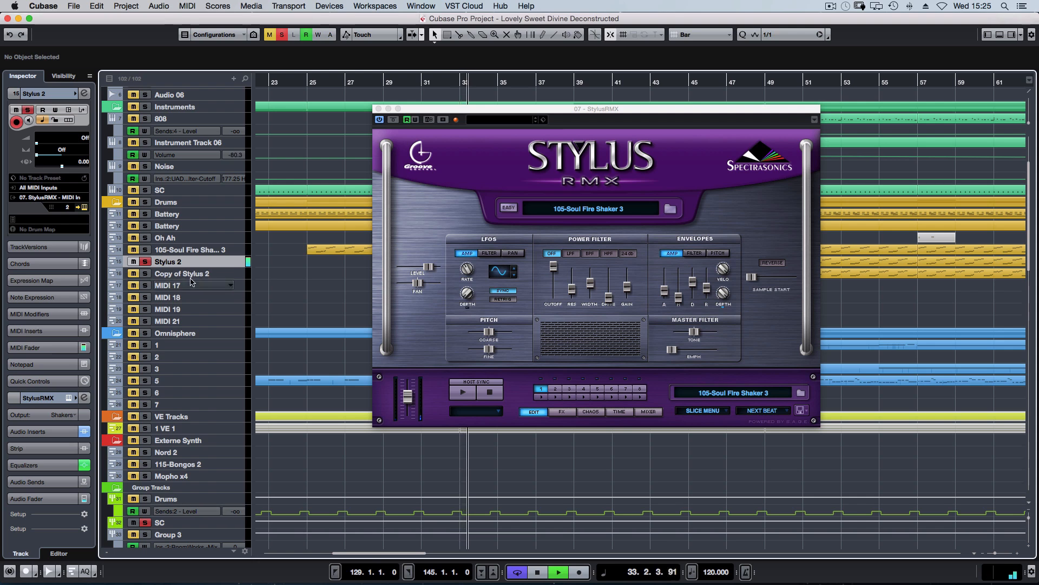
key(space)
Play the Copy of Stylus 2 track soloed from bar 33, close the Stylus RMX window, and clear all solos
click(199, 274)
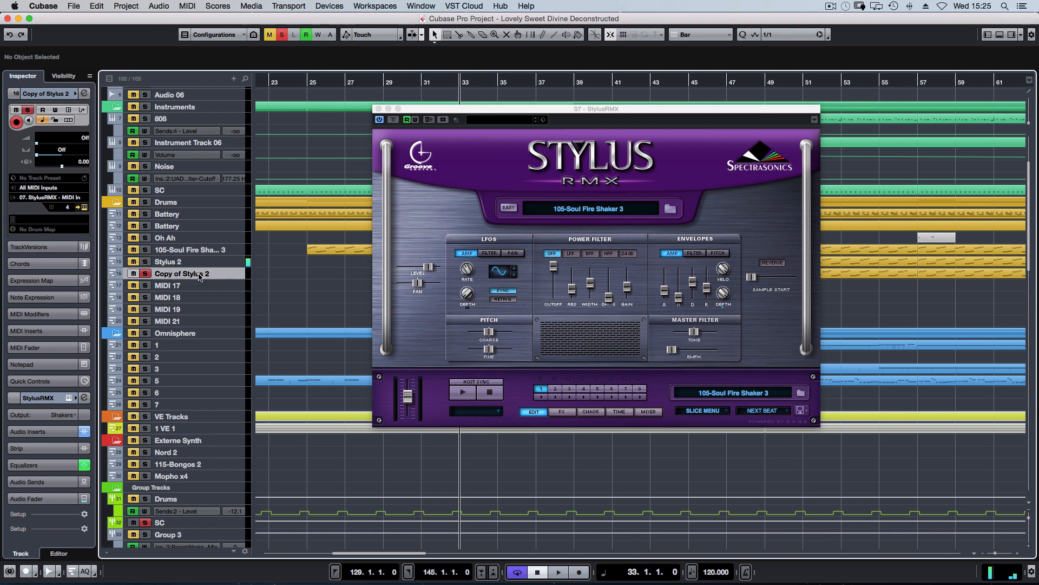
key(space)
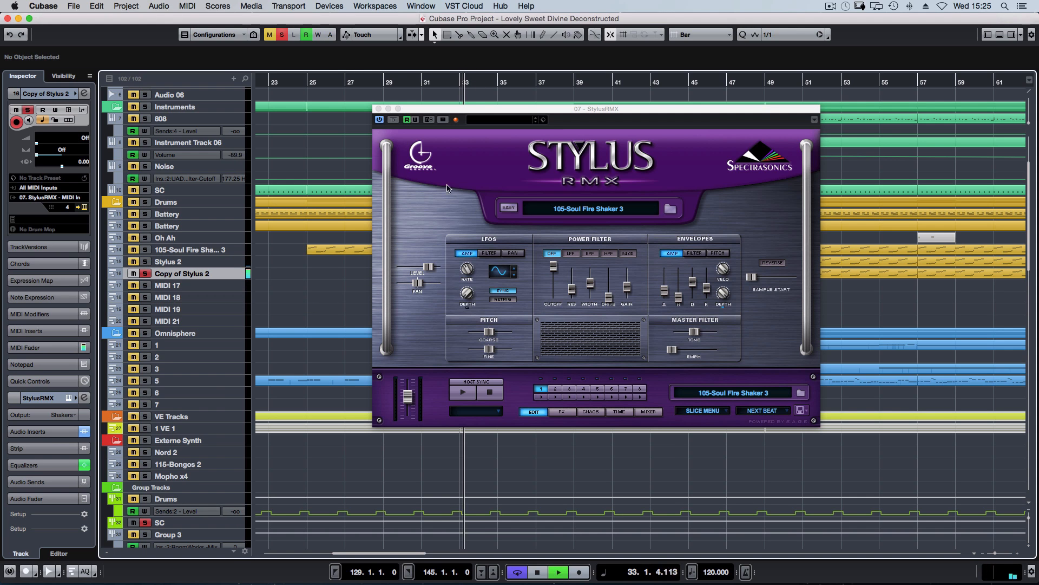
click(380, 111)
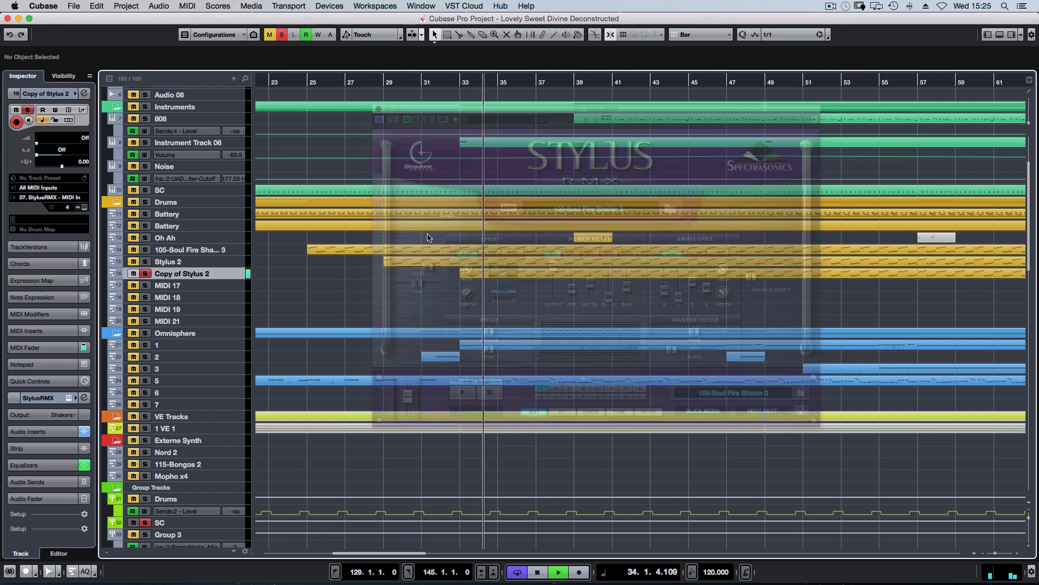
key(space)
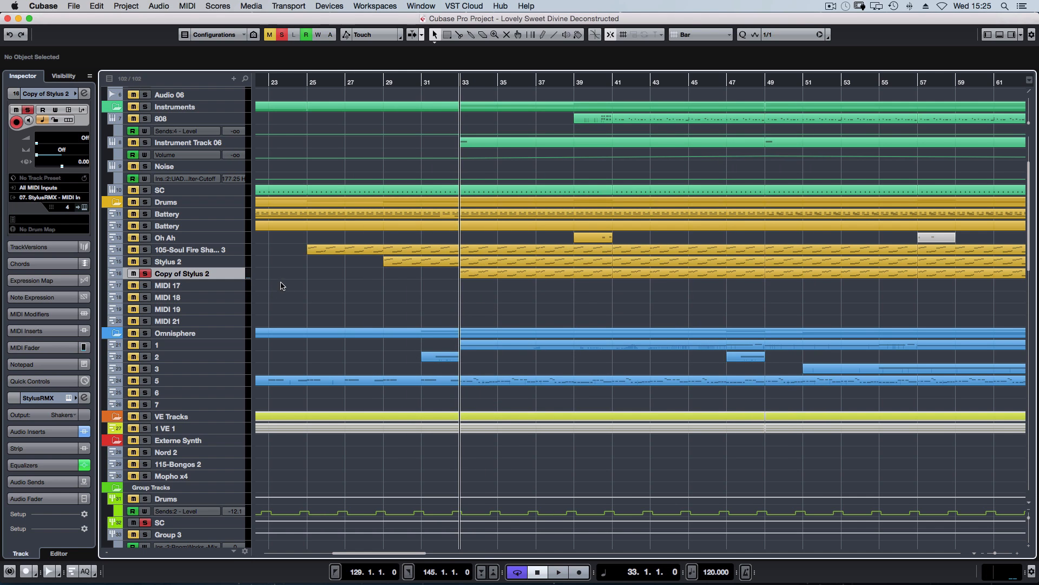
key(s)
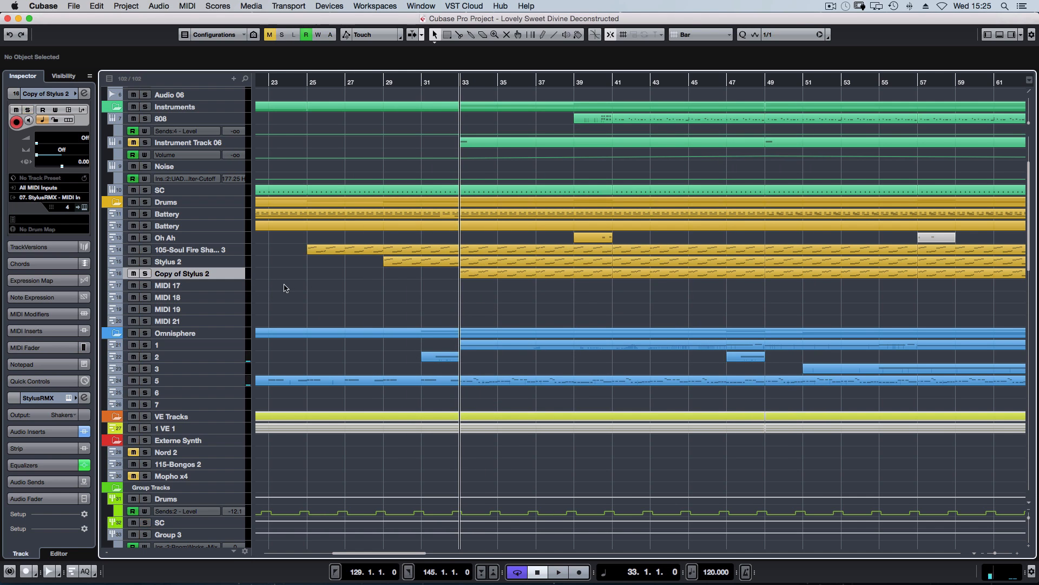
Solo the tracks from 105-Soul Fire Sha... 3 through Copy of Stylus 2 and play them with the StylusRMX channels showing in the MixConsole
key(F3)
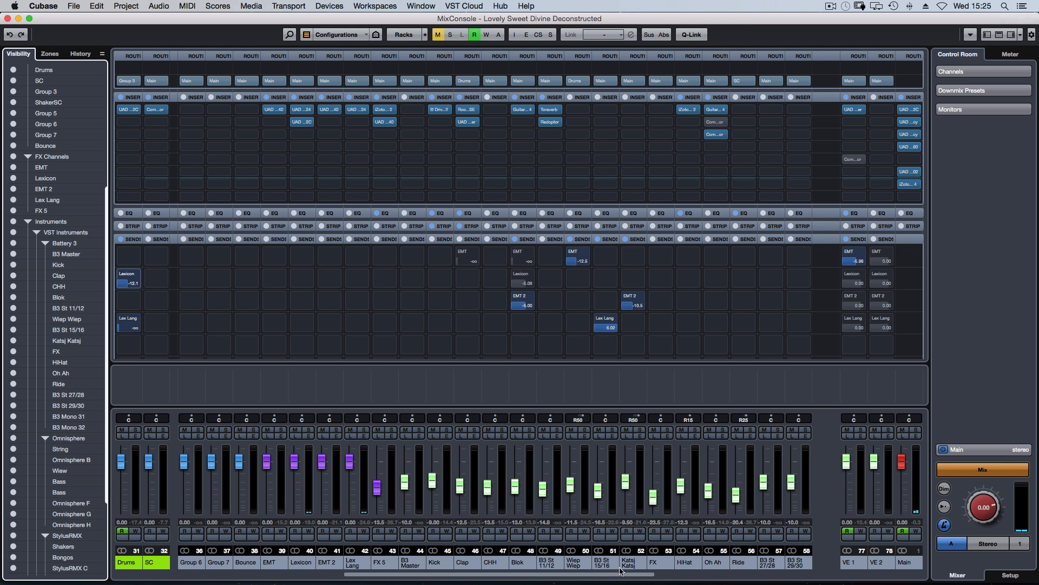
click(579, 574)
scroll(584, 575, right, 15)
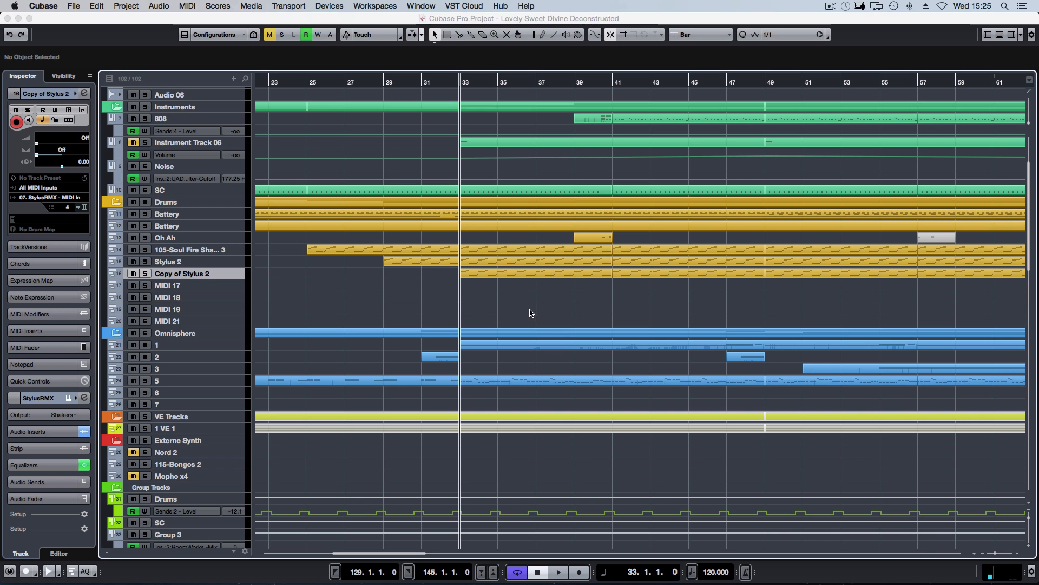
key(F3)
shift+click(226, 249)
key(s)
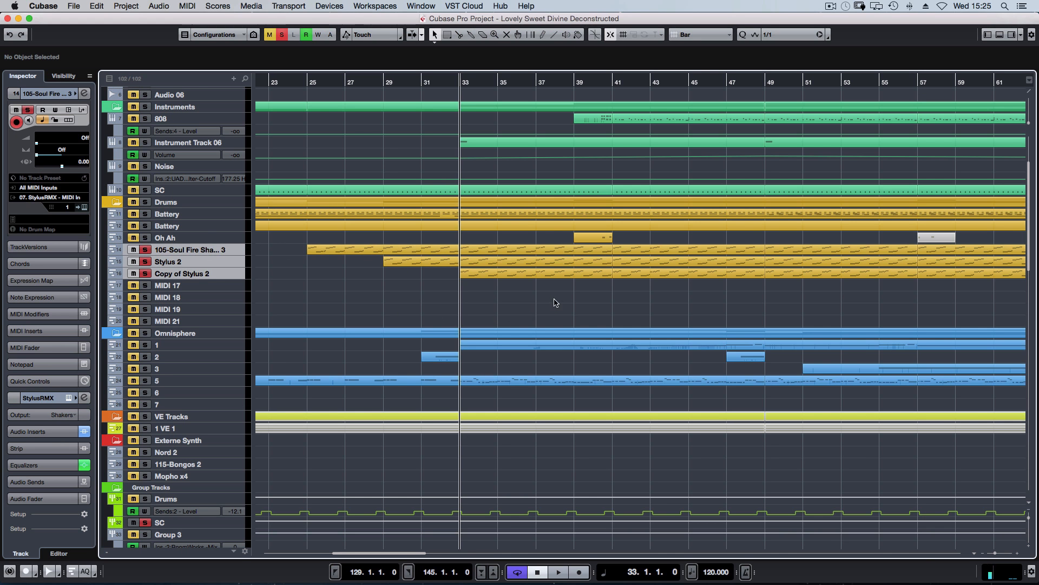
key(F3)
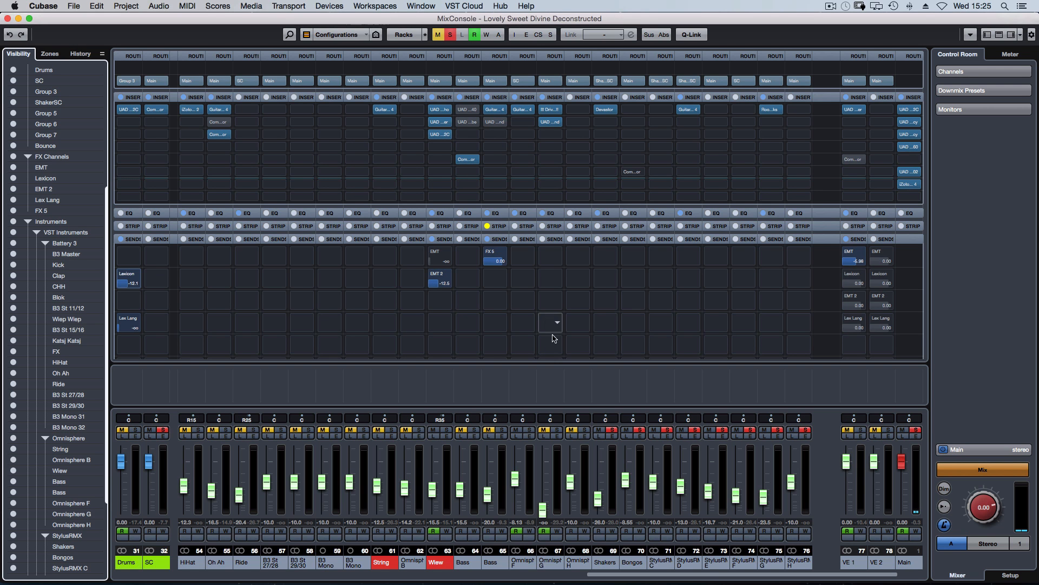
key(space)
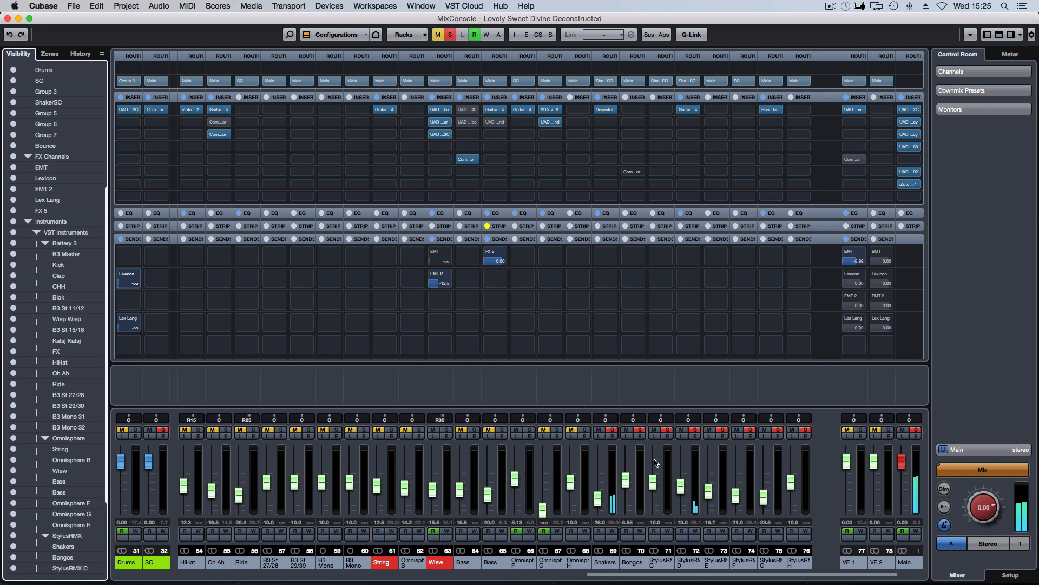
Switch the solo between the StylusRMX D and Bongos channels in the MixConsole, and finish with the Shakers channel soloed
click(697, 432)
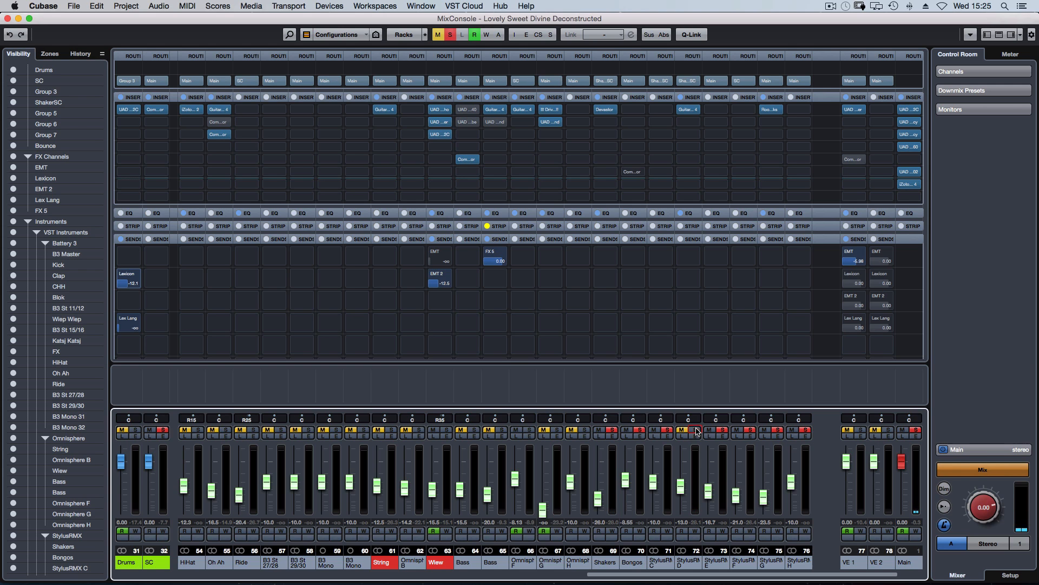
click(913, 430)
click(640, 431)
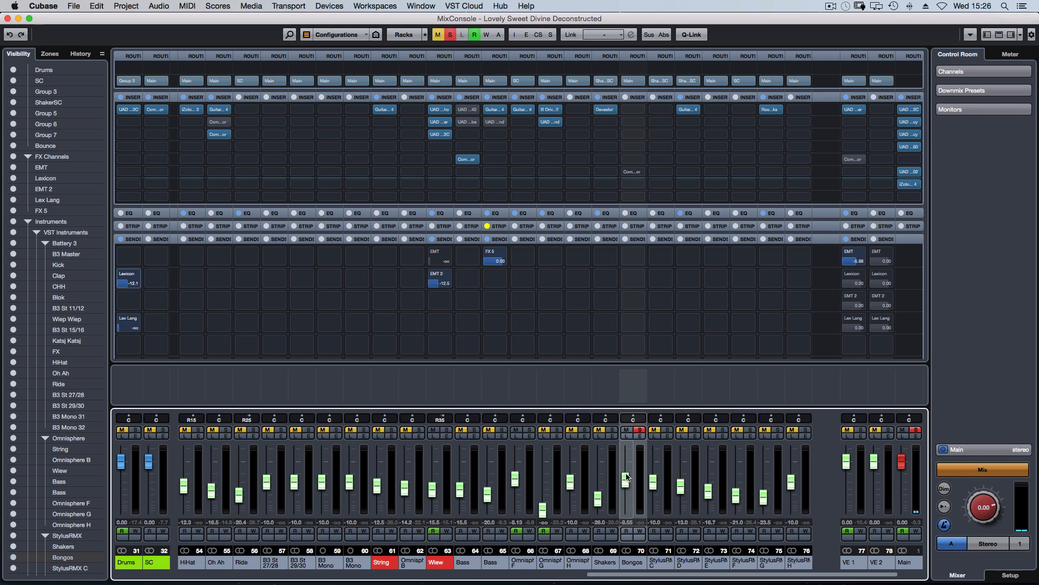
click(640, 431)
click(612, 430)
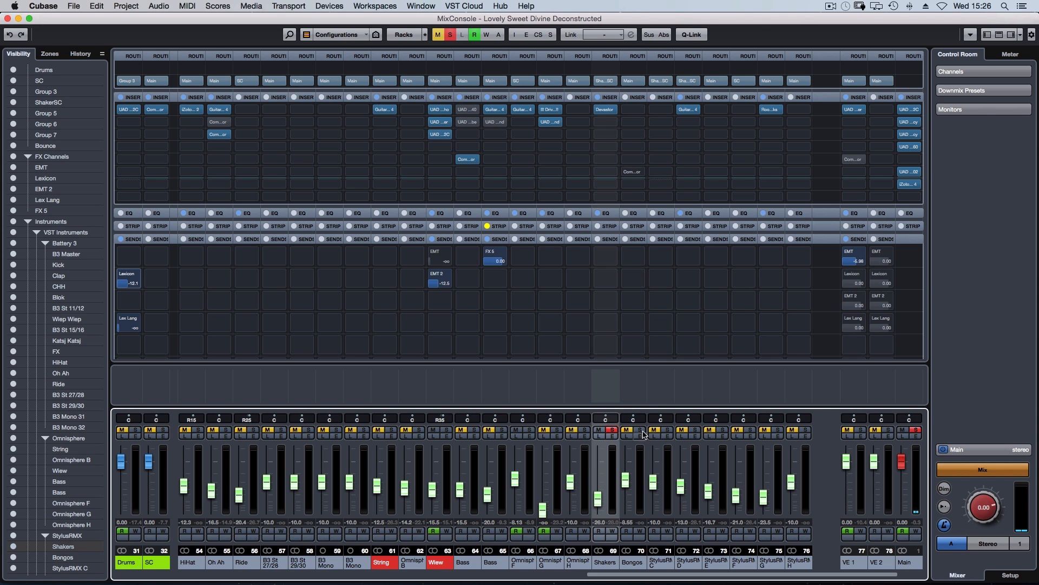
Compare the soloed Shakers channel with its Devastor insert active and bypassed, leaving it active, and close the plug-in
click(604, 109)
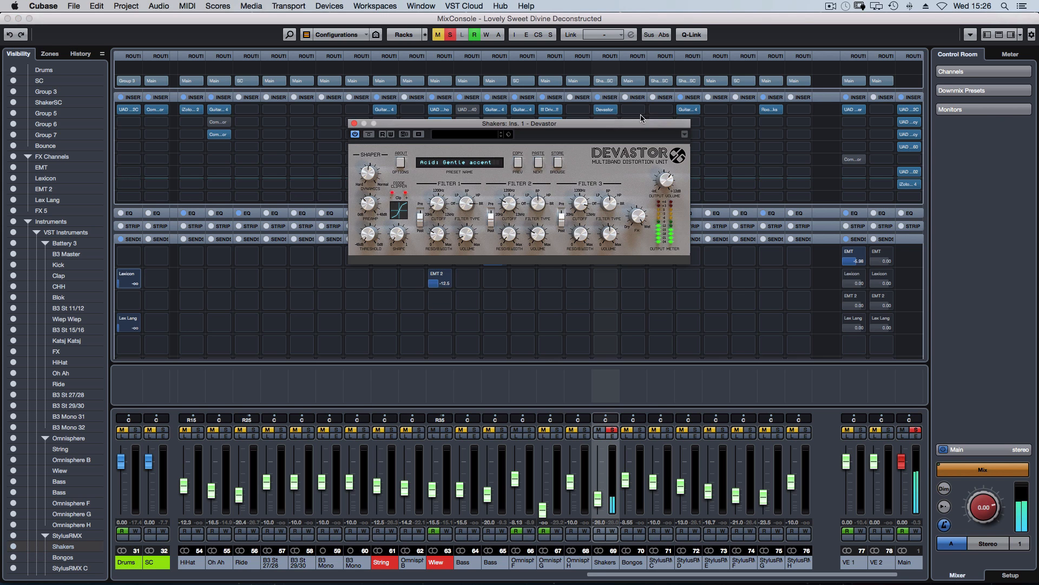
click(369, 134)
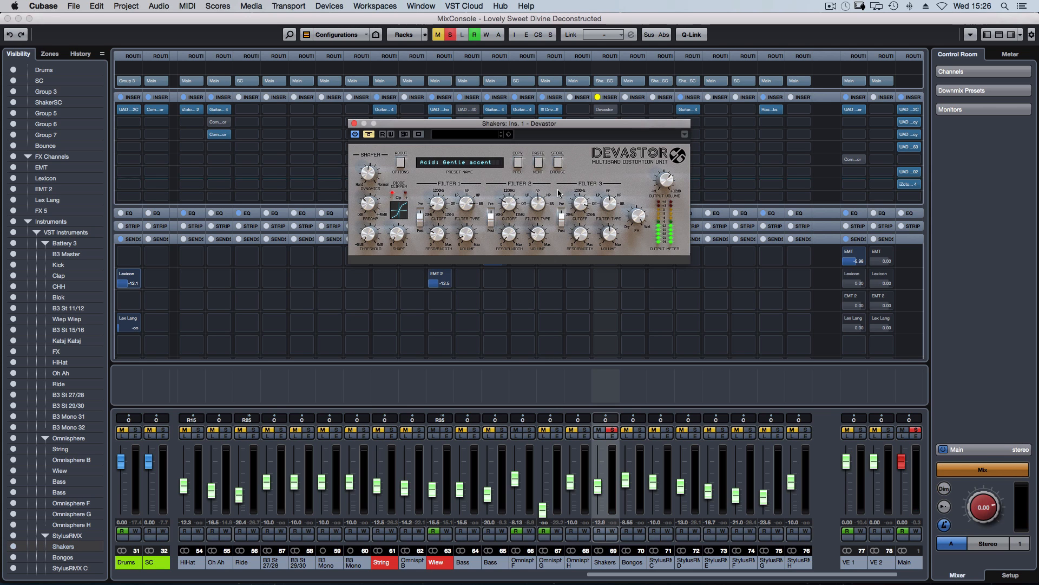
click(369, 134)
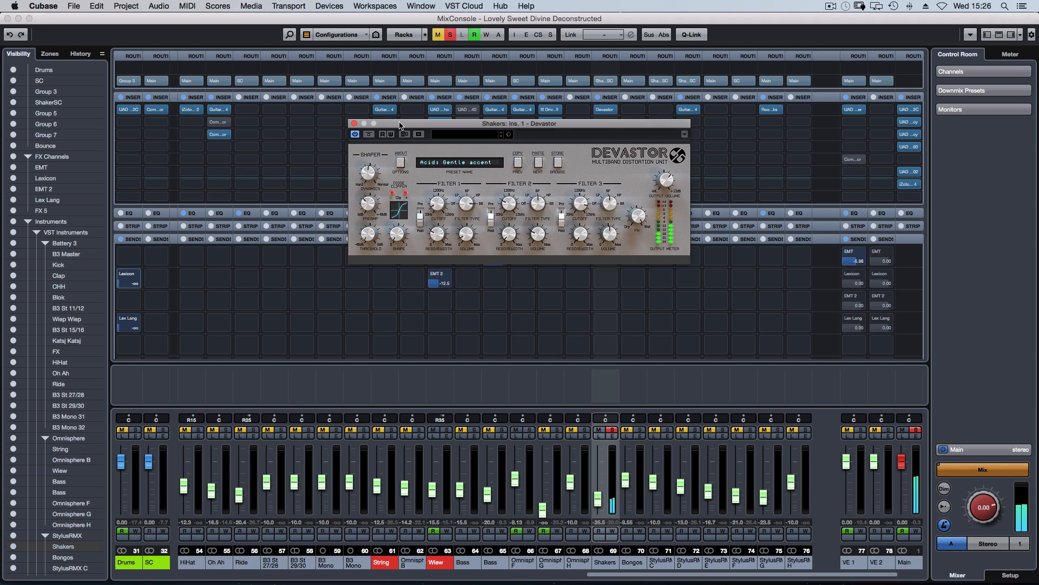
click(356, 122)
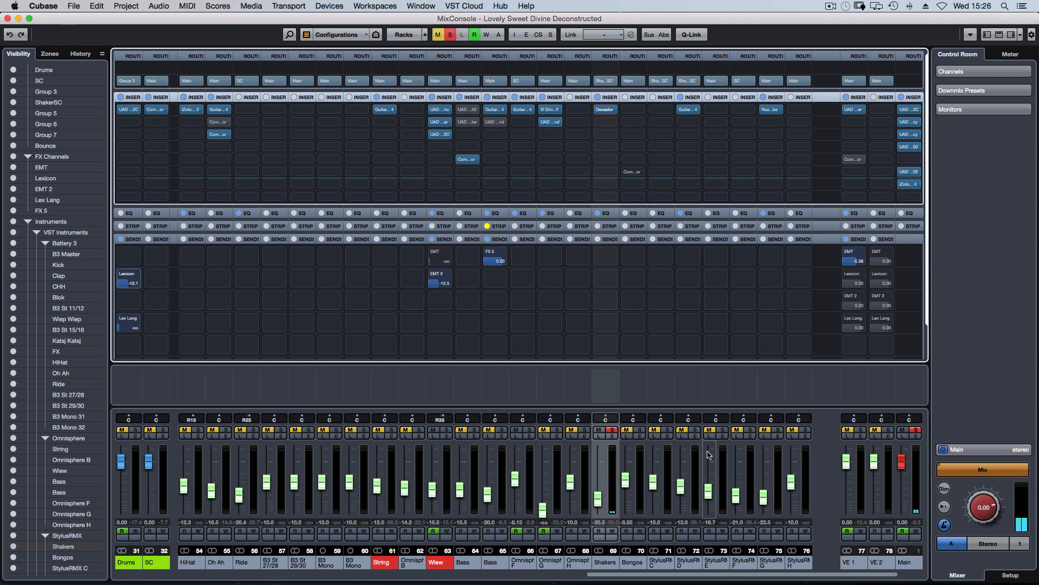
Solo StylusRMX D instead of Shakers and compare its sound with the Guitar Rig 4 insert bypassed and active
click(612, 430)
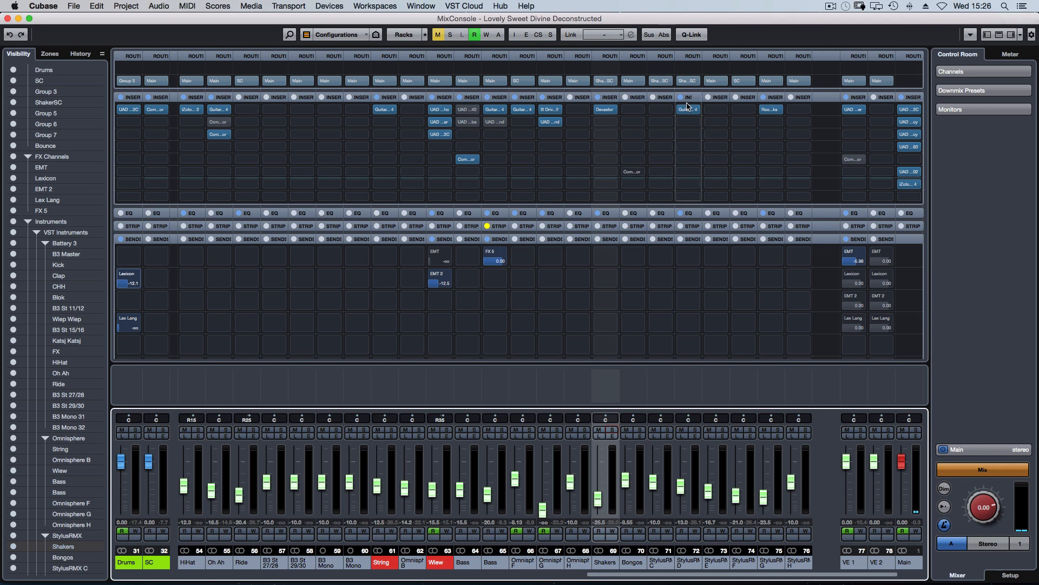
click(696, 430)
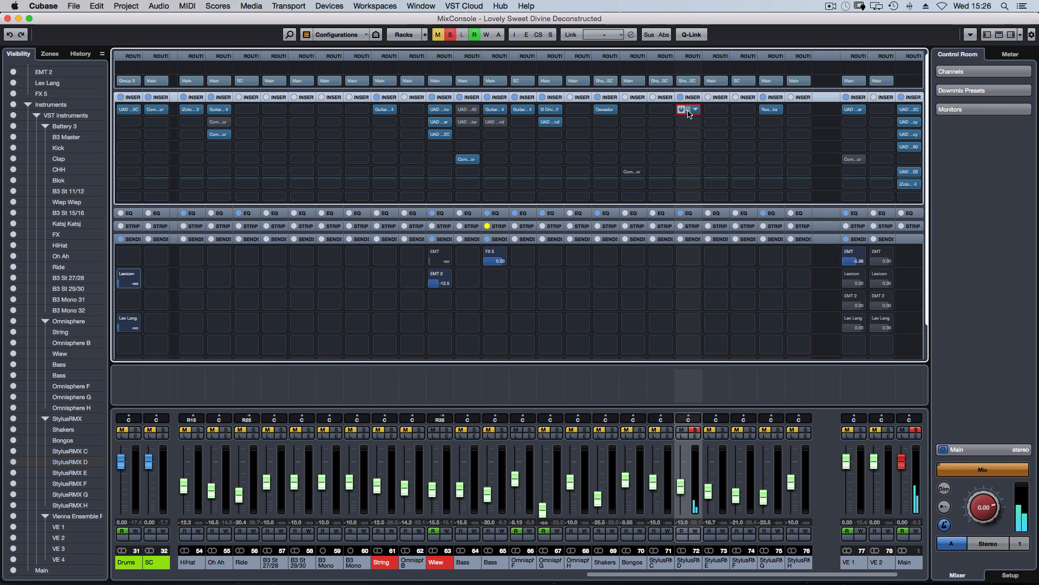
click(689, 111)
click(265, 50)
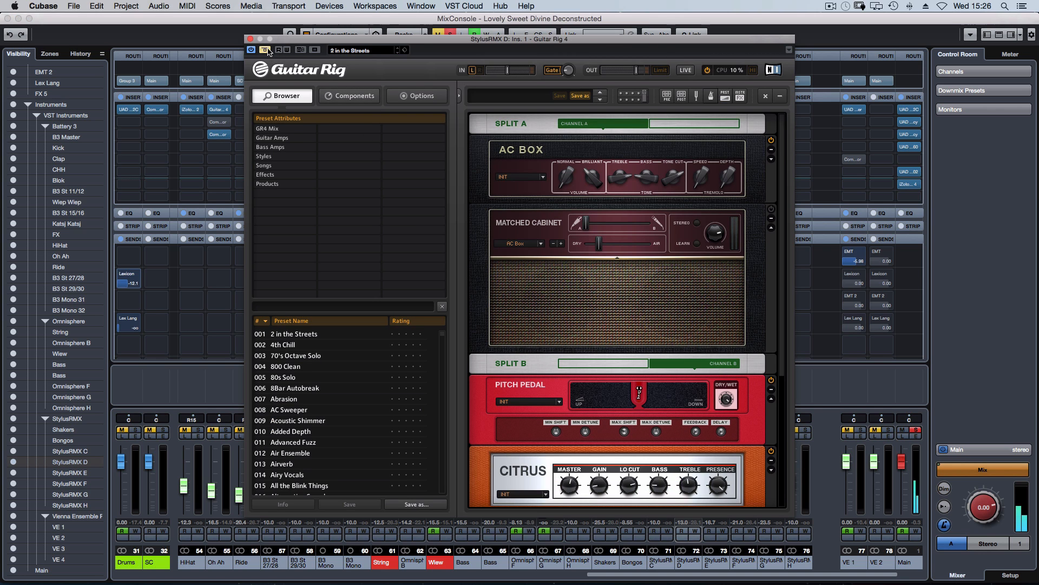
click(266, 50)
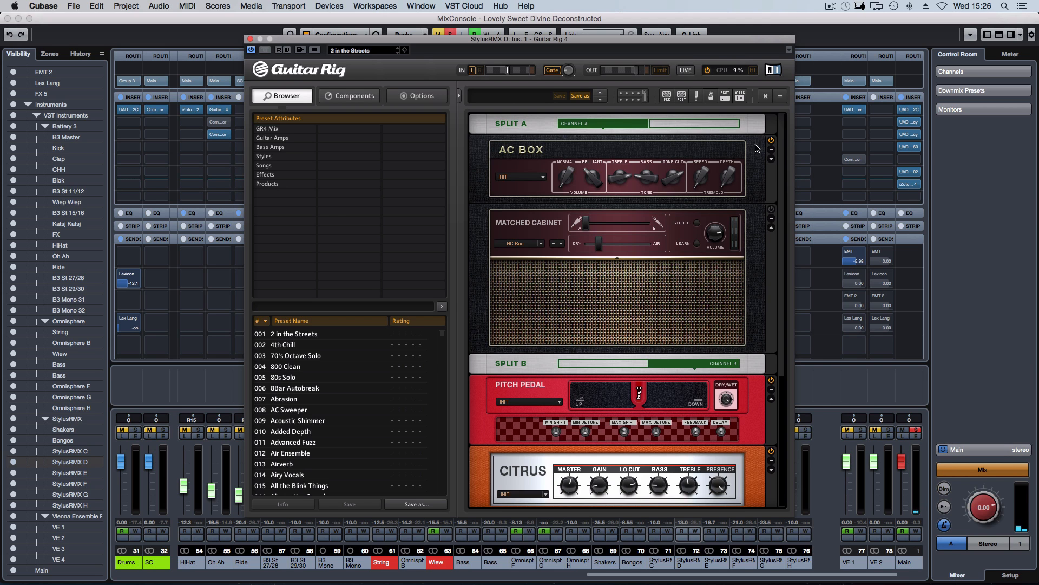
Examine the AC Box amp, matched cabinets, Pitch Pedal and Citrus amp in the Guitar Rig 4 rack
scroll(784, 218, down, 1)
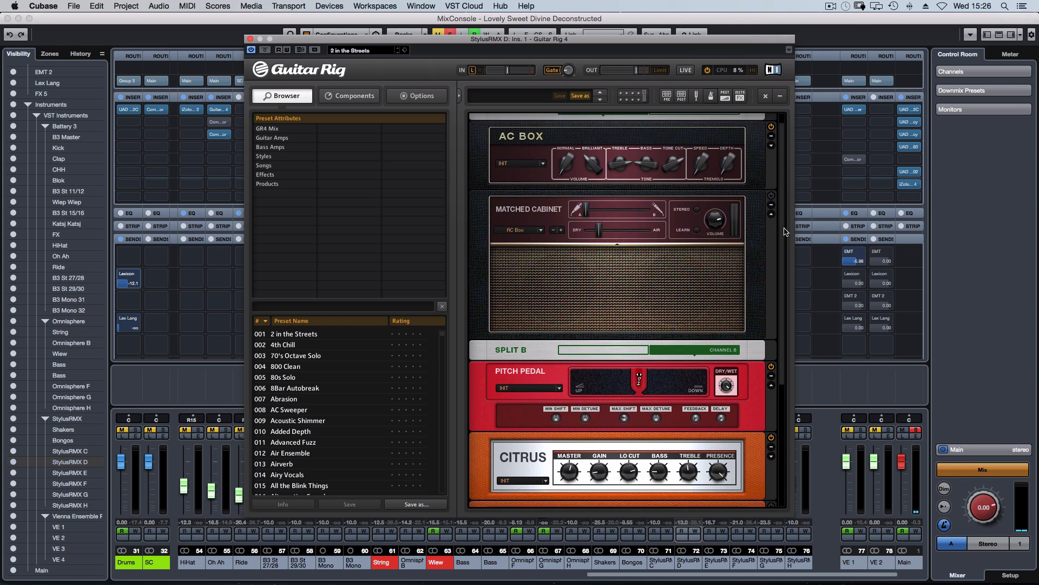
scroll(783, 216, up, 1)
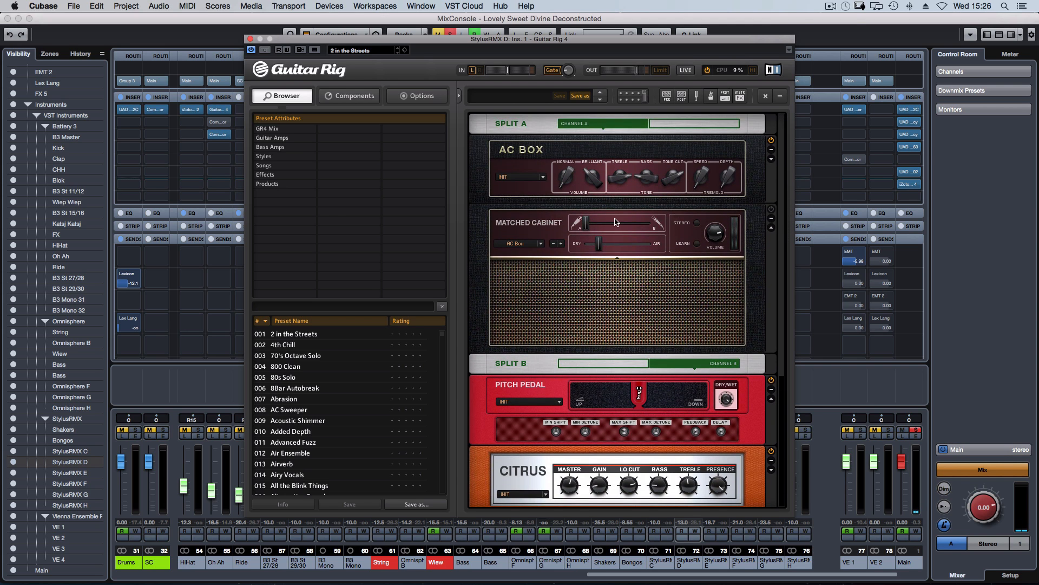
click(635, 153)
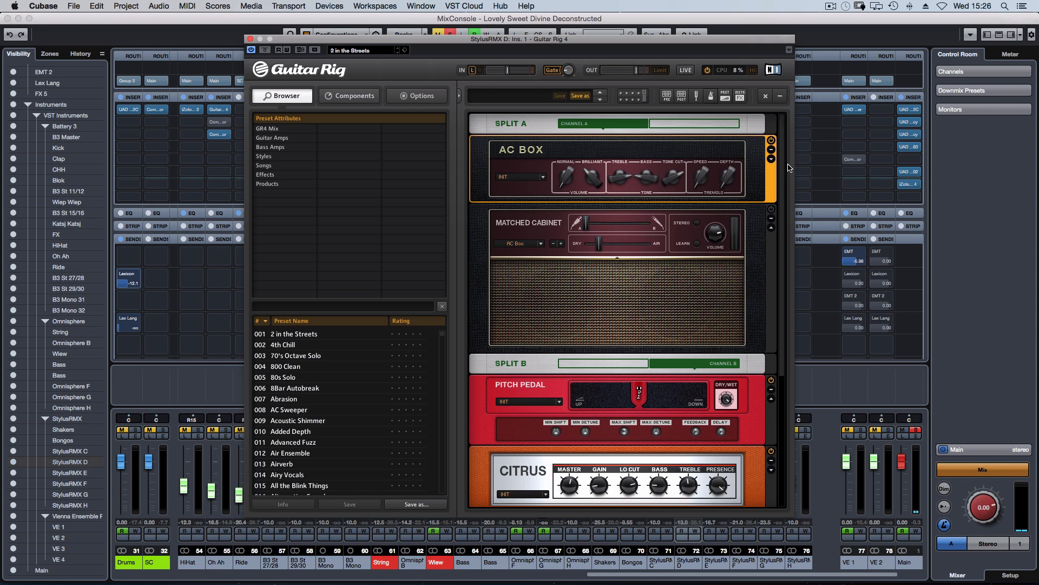
scroll(785, 314, down, 6)
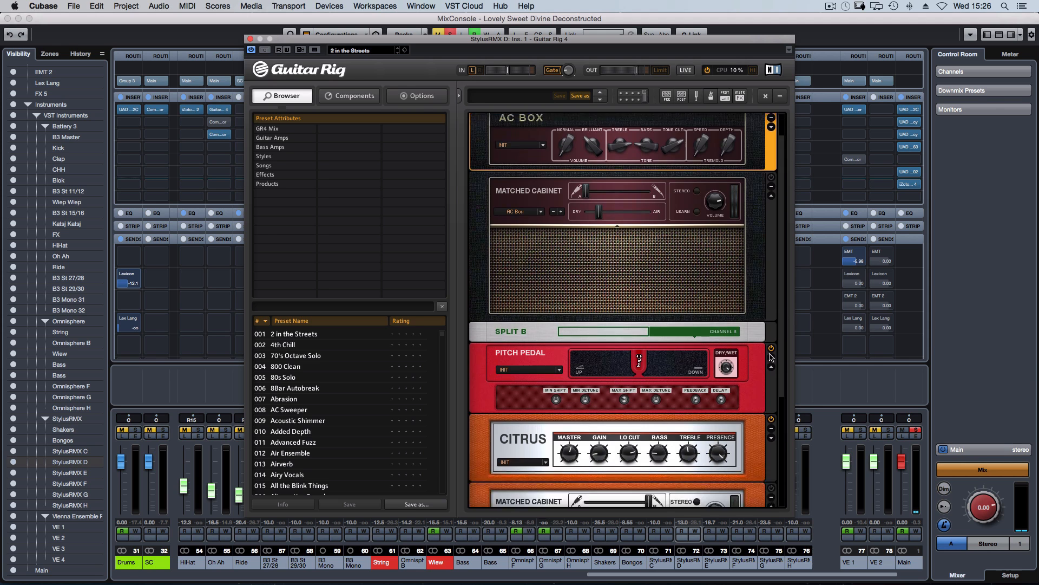
scroll(769, 232, up, 1)
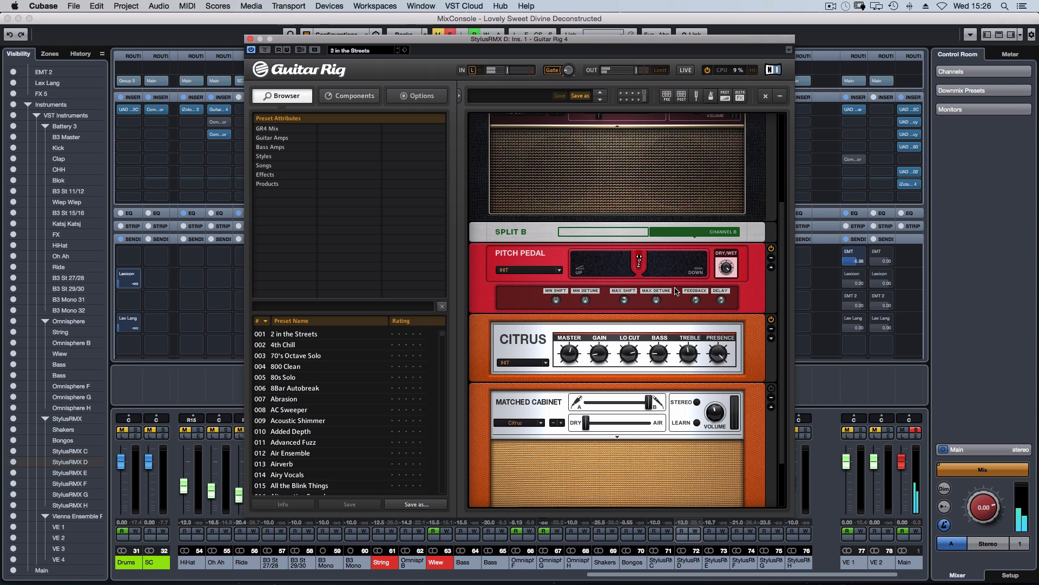
Move the Pitch Pedal in Split B of the Guitar Rig 4 rack to the far Up end
mouse_move(639, 263)
mouse_down()
mouse_move(581, 264)
mouse_move(703, 265)
mouse_move(640, 265)
mouse_up()
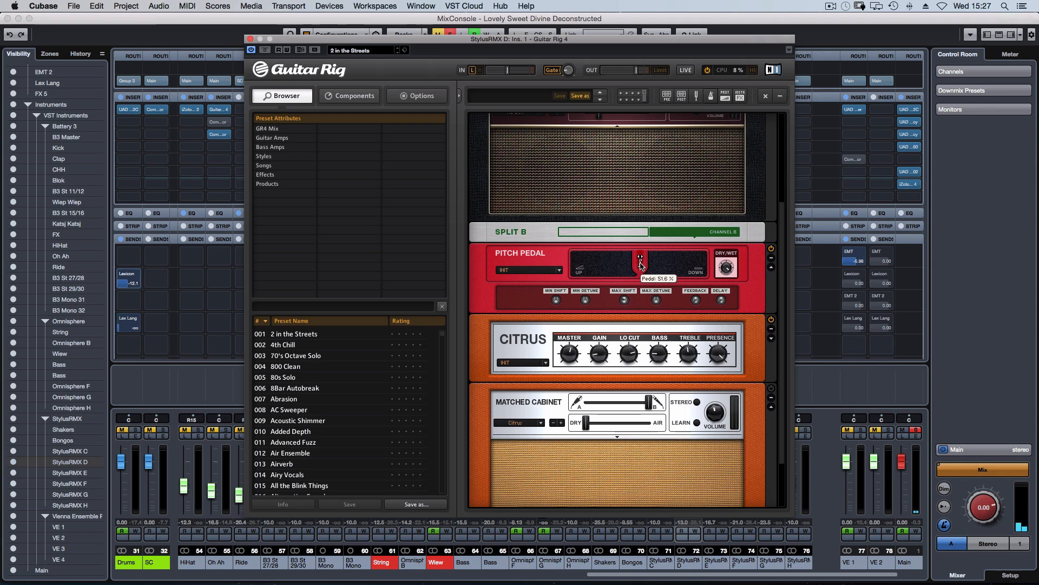
drag(641, 266, 639, 266)
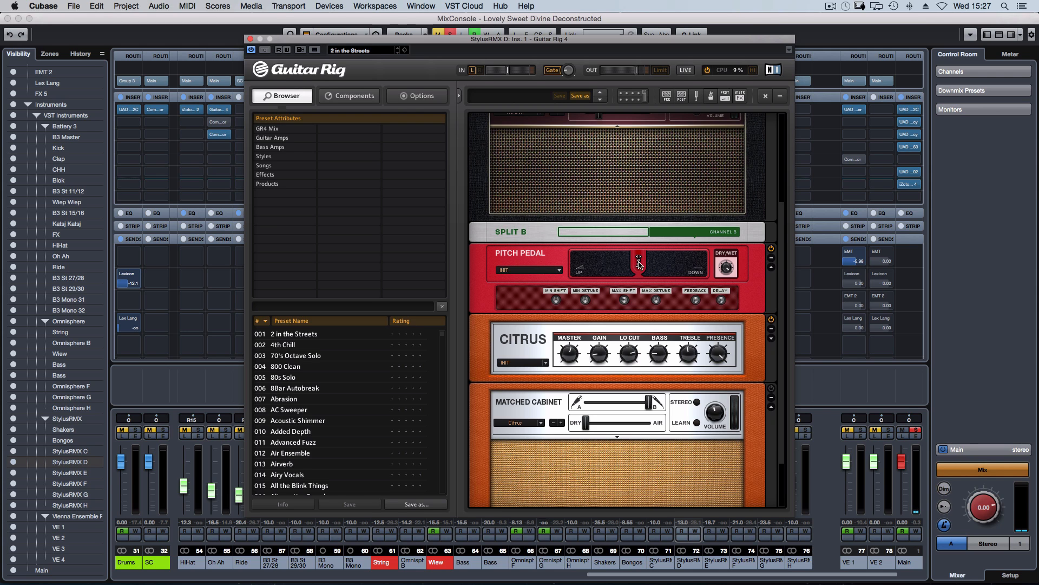
drag(640, 264, 595, 265)
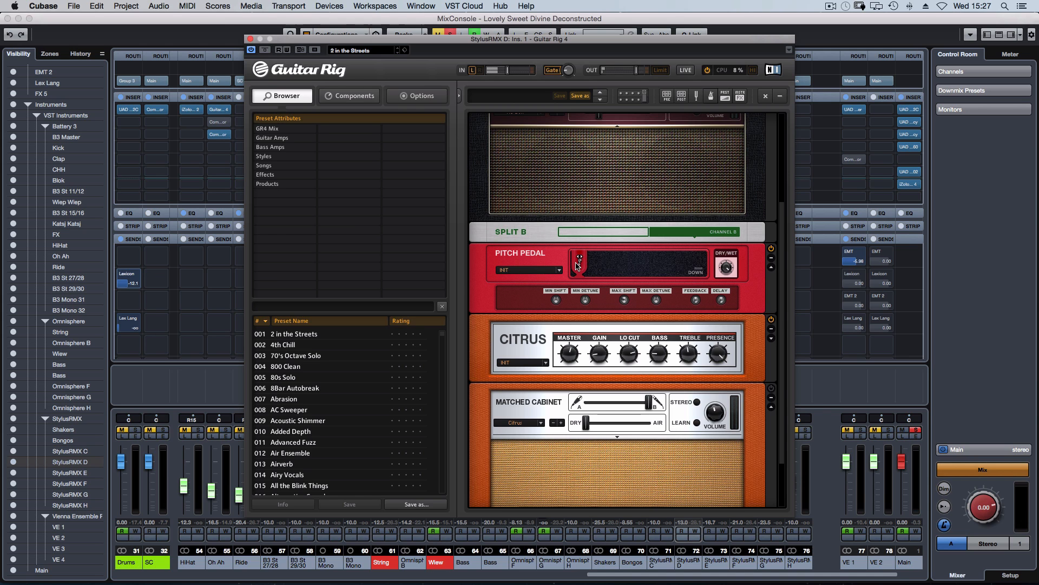
Compare the Pitch Pedal's sound between its middle and far Up positions, leaving the pedal at about 50 %
drag(581, 262, 646, 268)
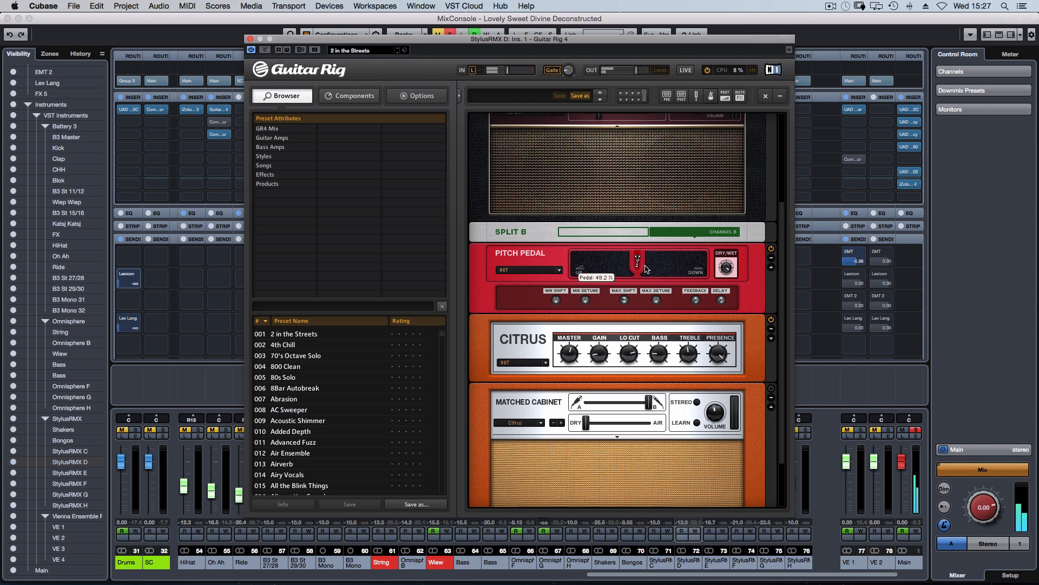
drag(648, 268, 578, 264)
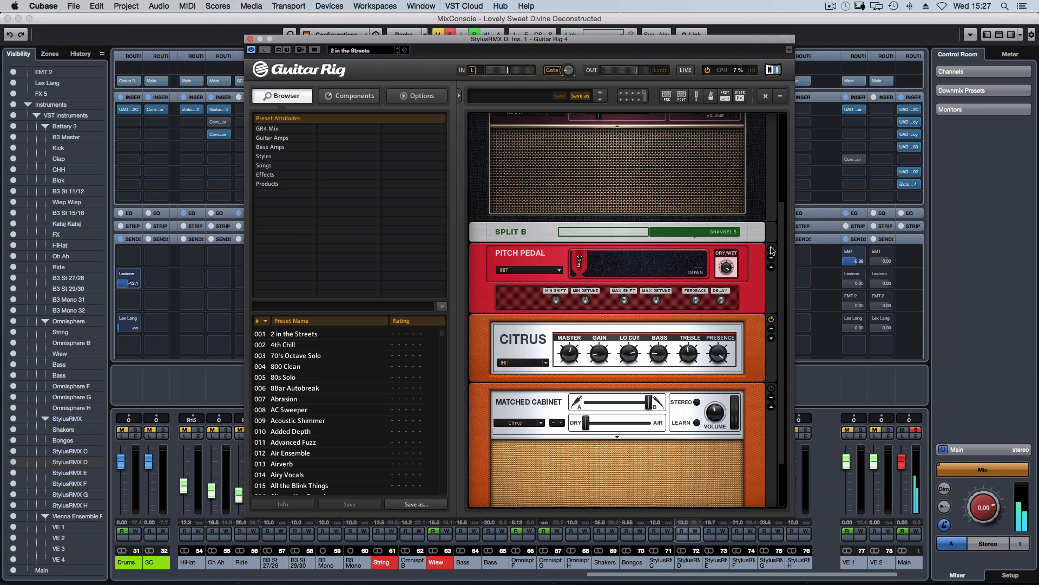
drag(578, 260, 644, 268)
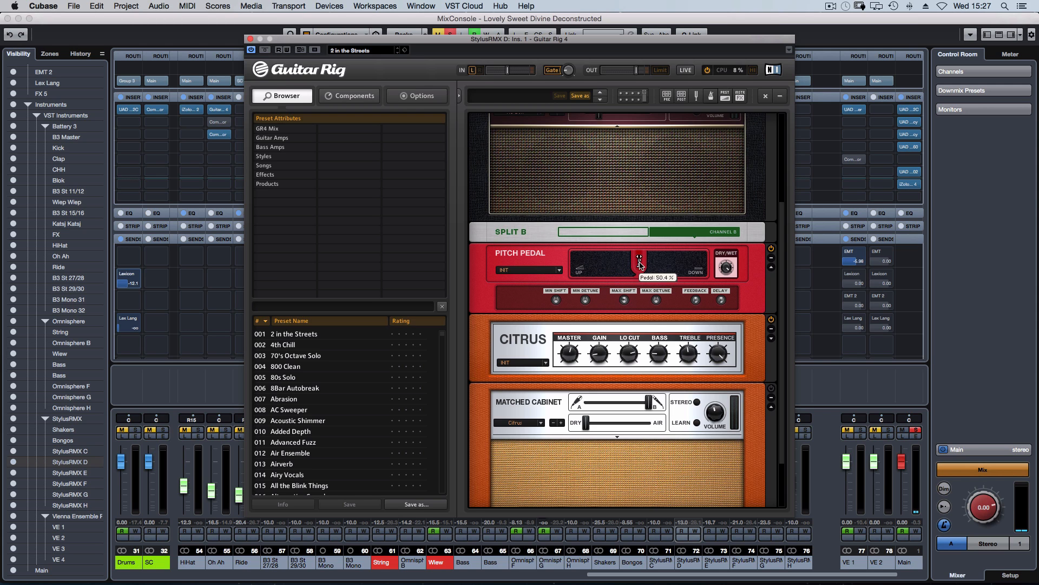
drag(640, 266, 639, 274)
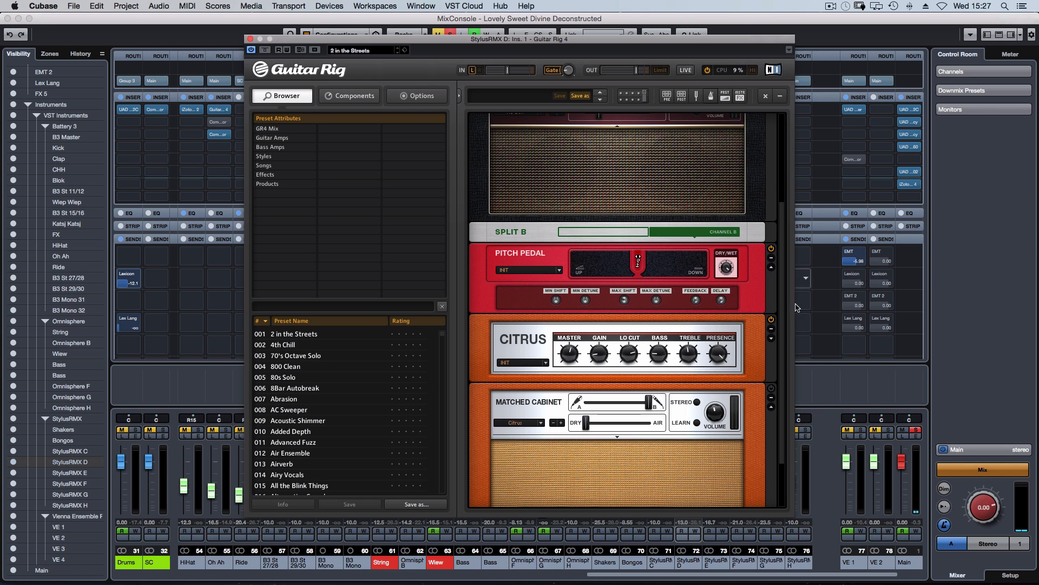
Review the AC Box, Pitch Pedal, Citrus amp and matched cabinets in the Guitar Rig 4 rack and close the plug-in
scroll(781, 314, up, 5)
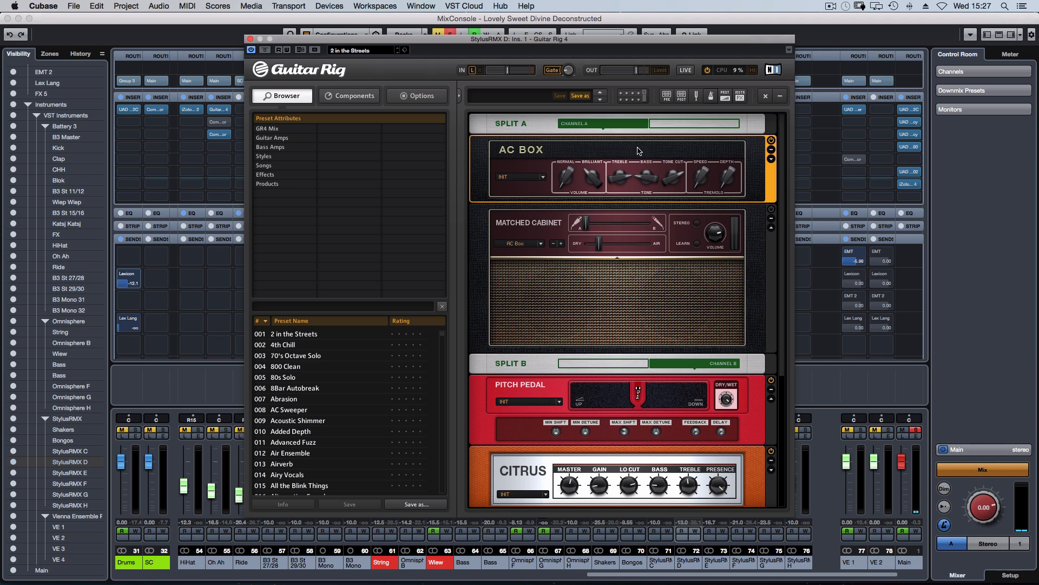
drag(783, 227, 767, 295)
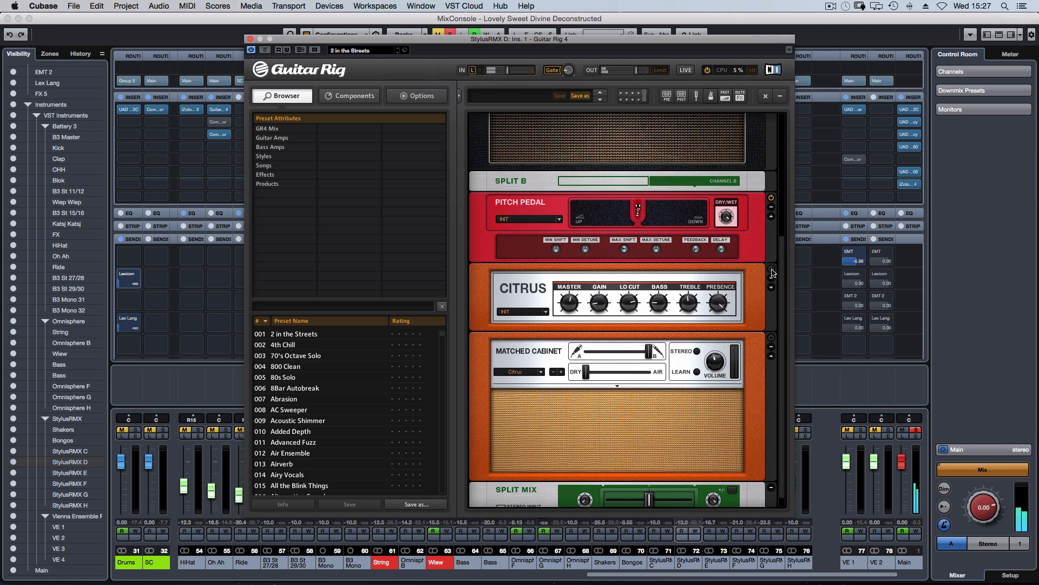
scroll(785, 288, down, 1)
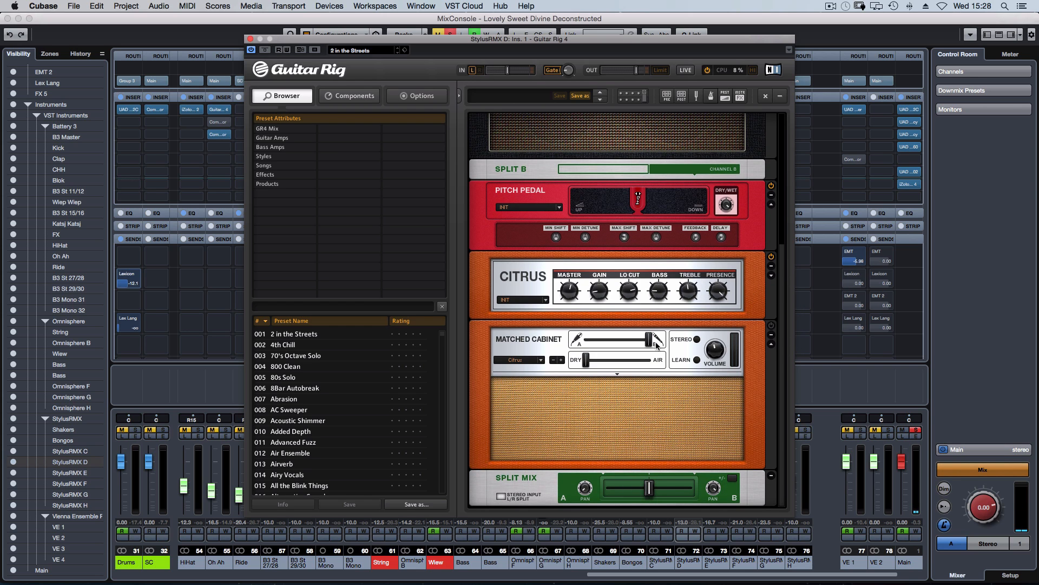
scroll(776, 334, up, 5)
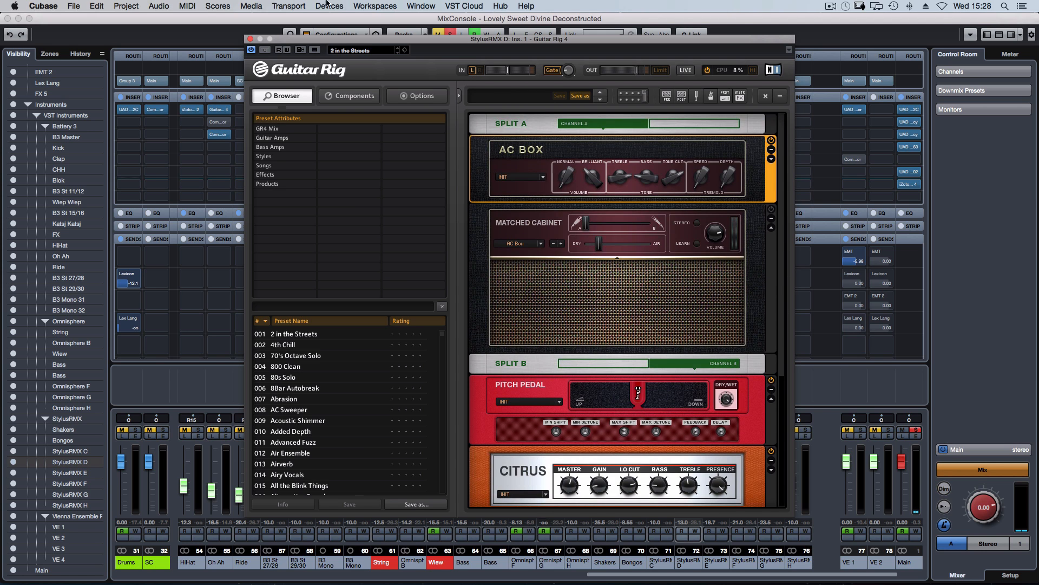
click(250, 38)
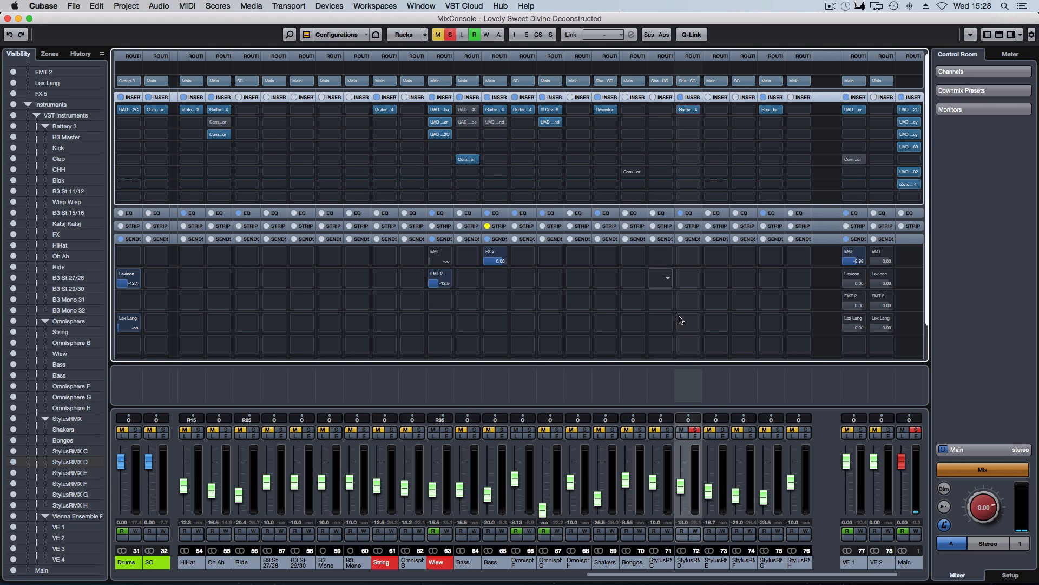
Unsolo the StylusRMX D channel and solo the Drums folder track in the project window
click(695, 430)
key(F3)
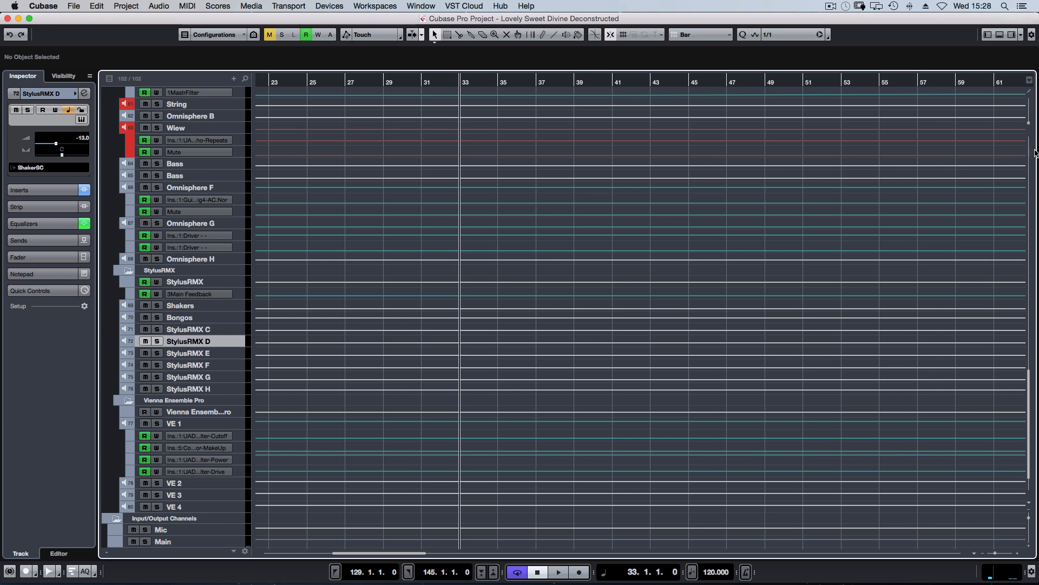
scroll(567, 244, up, 10)
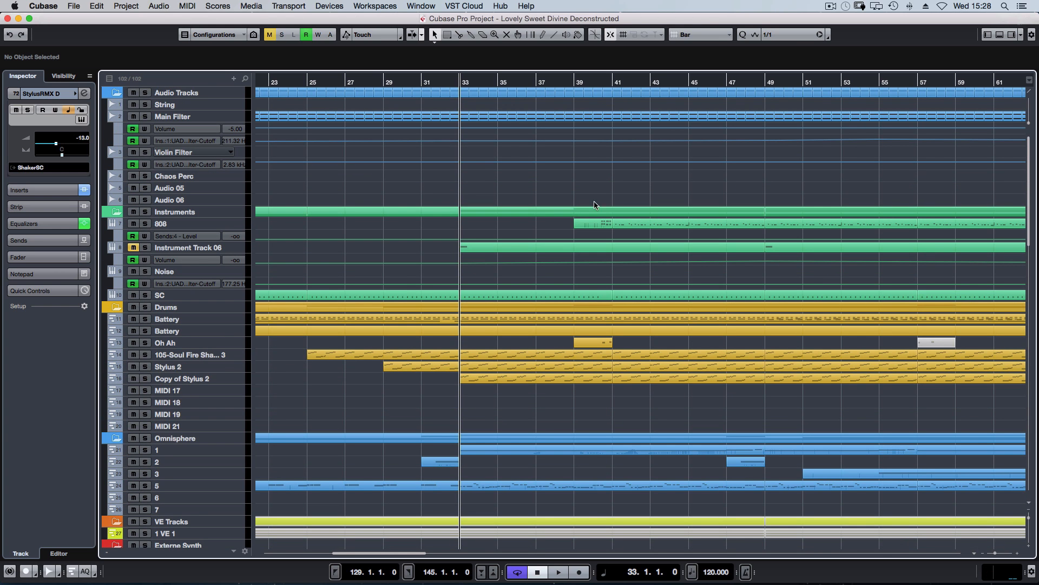
click(179, 307)
key(s)
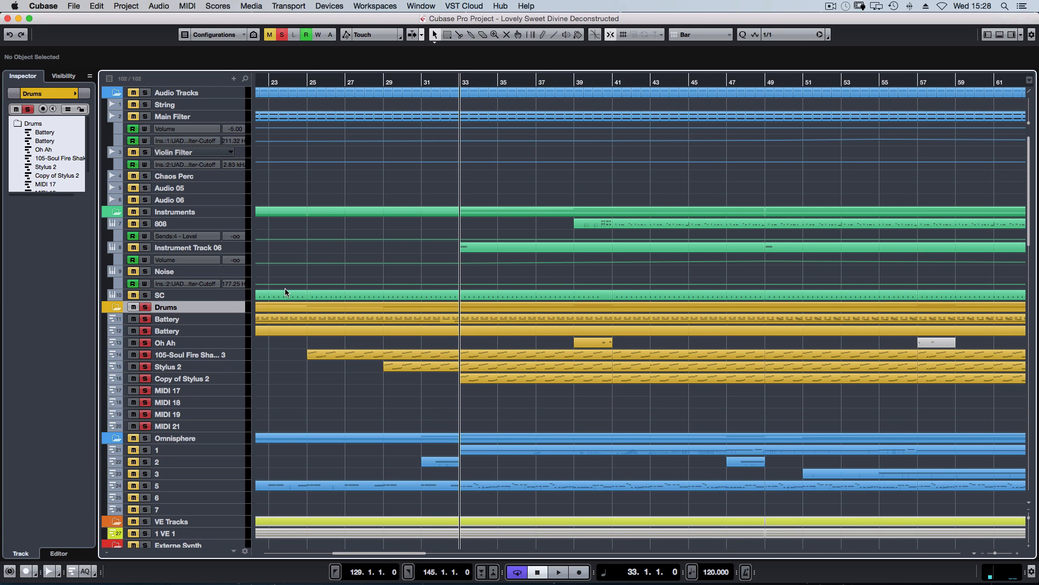
Solo the 808 track together with the Drums folder and listen to them from bar 40
key(Up)
key(Up)
key(Up)
key(Up)
key(s)
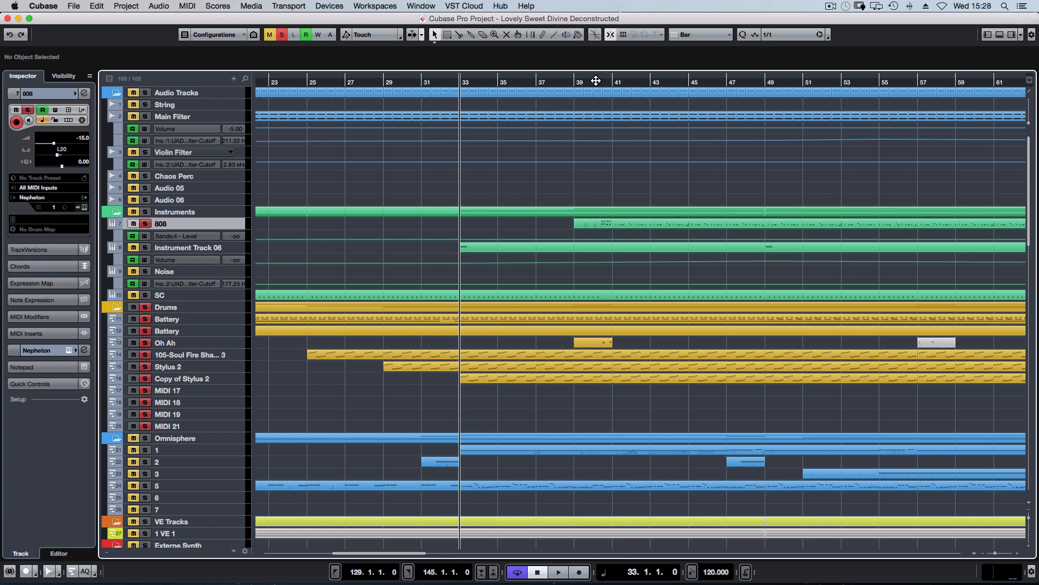
click(593, 81)
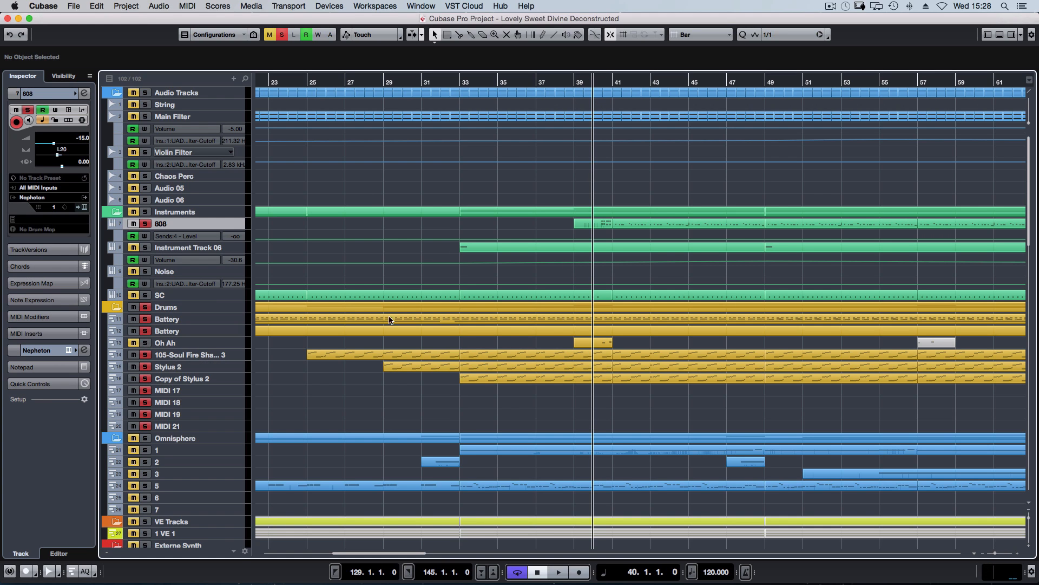
key(space)
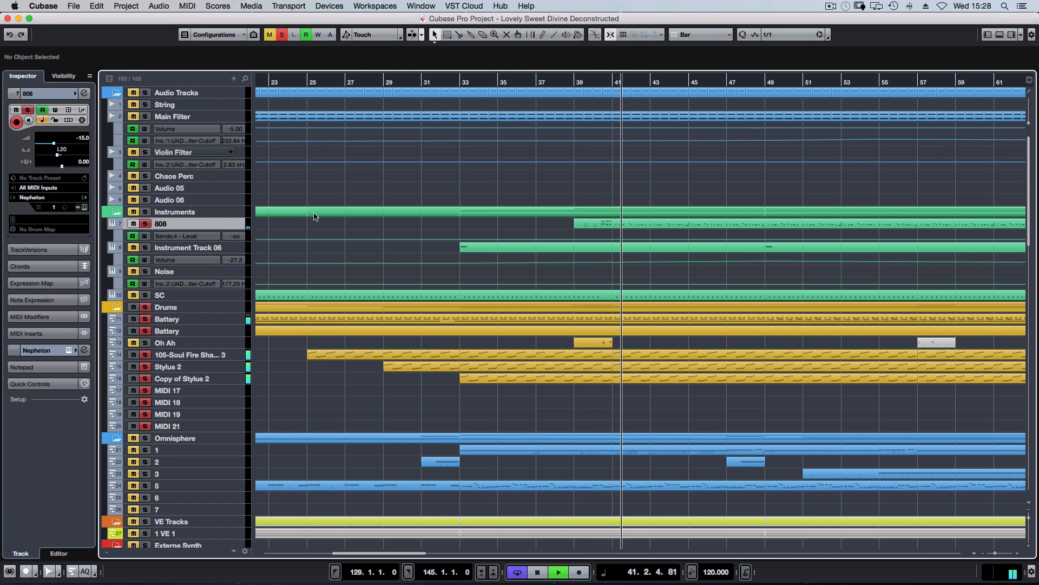
key(space)
Clear all solos, solo only the 808 track and open its MIDI parts in the Key Editor
click(281, 35)
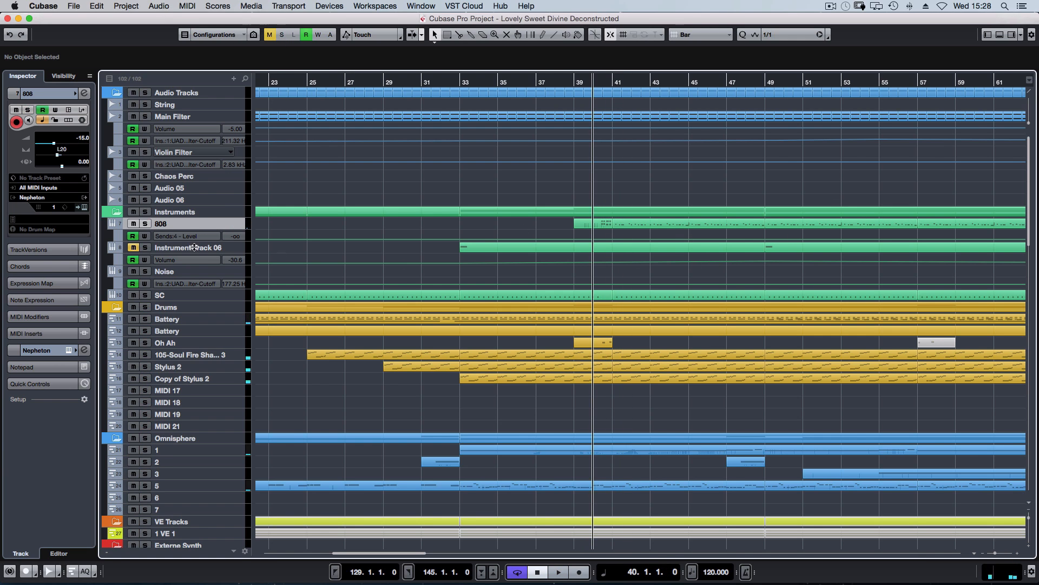
click(281, 36)
double_click(684, 227)
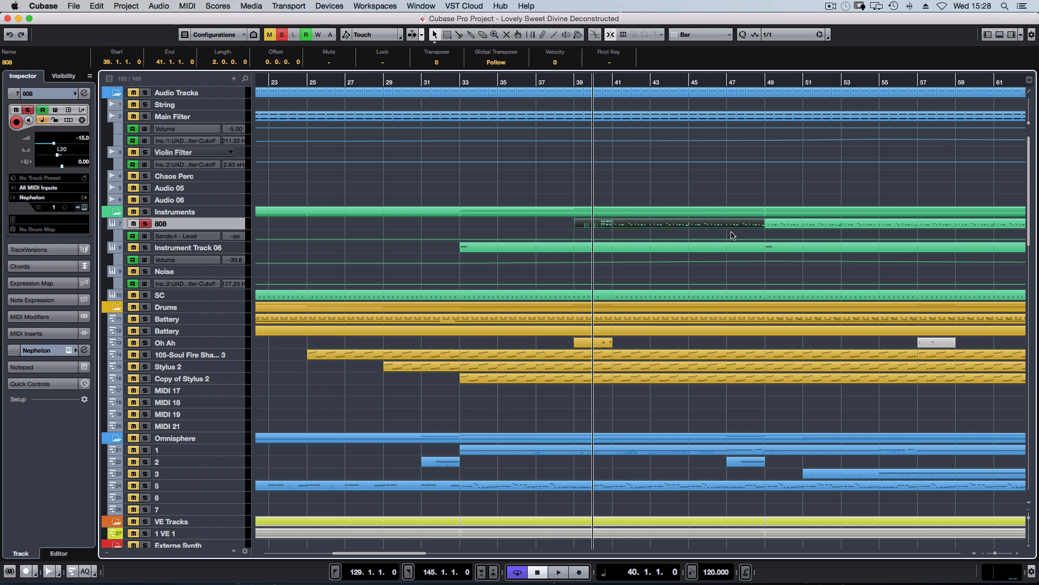
Play back the 808 pattern from bar 40 while following its notes, and close the Key Editor
key(space)
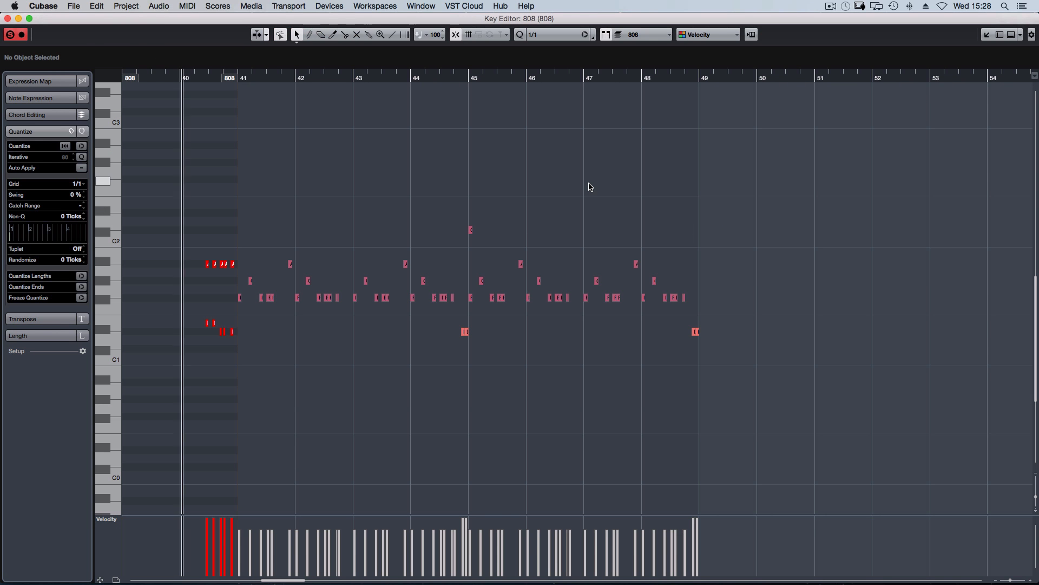
key(h)
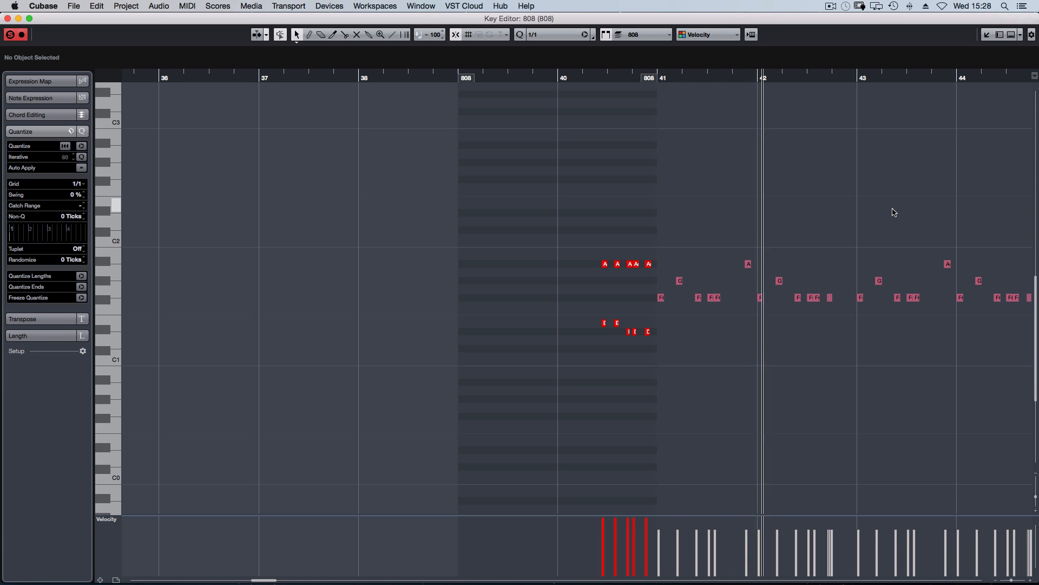
scroll(897, 211, right, 5)
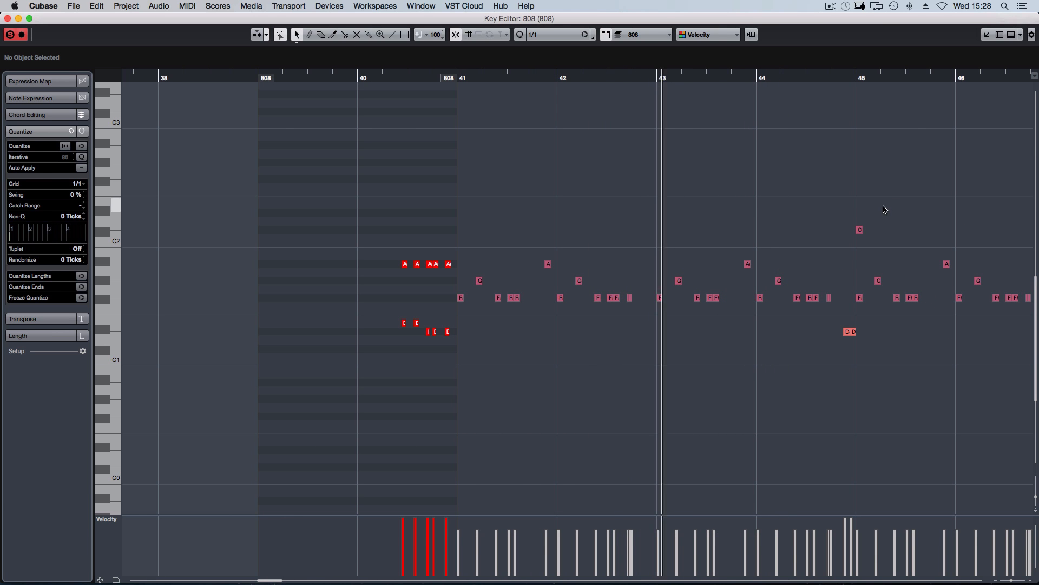
key(space)
key(Return)
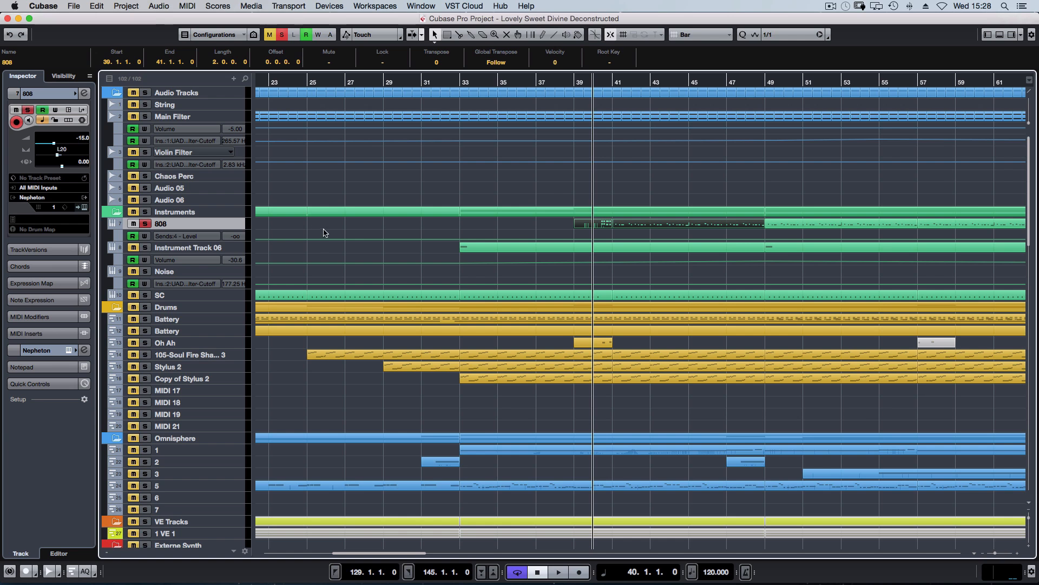
Open the 808 track's Nepheton instrument, listen to the drum machine during playback and close its window
key(F11)
key(space)
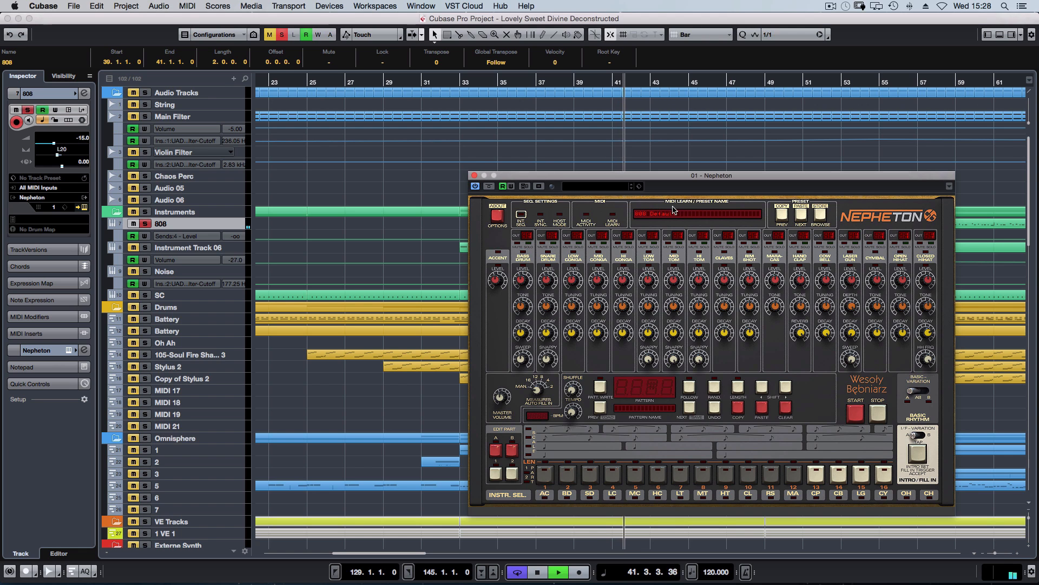
click(475, 175)
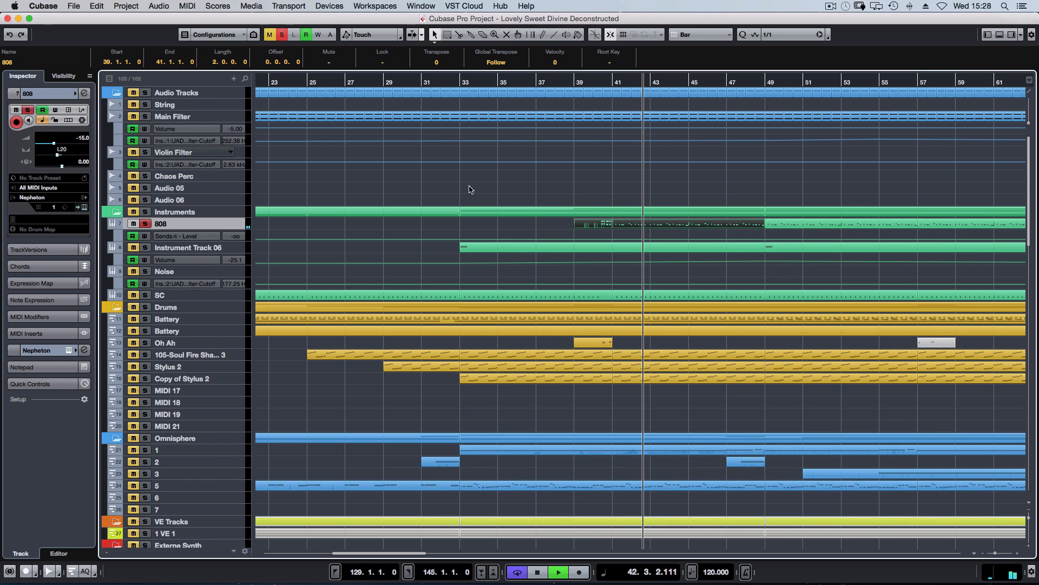
Open the iZotope Trash 2 insert from the 808 track's channel settings and bypass it
key(e)
key(space)
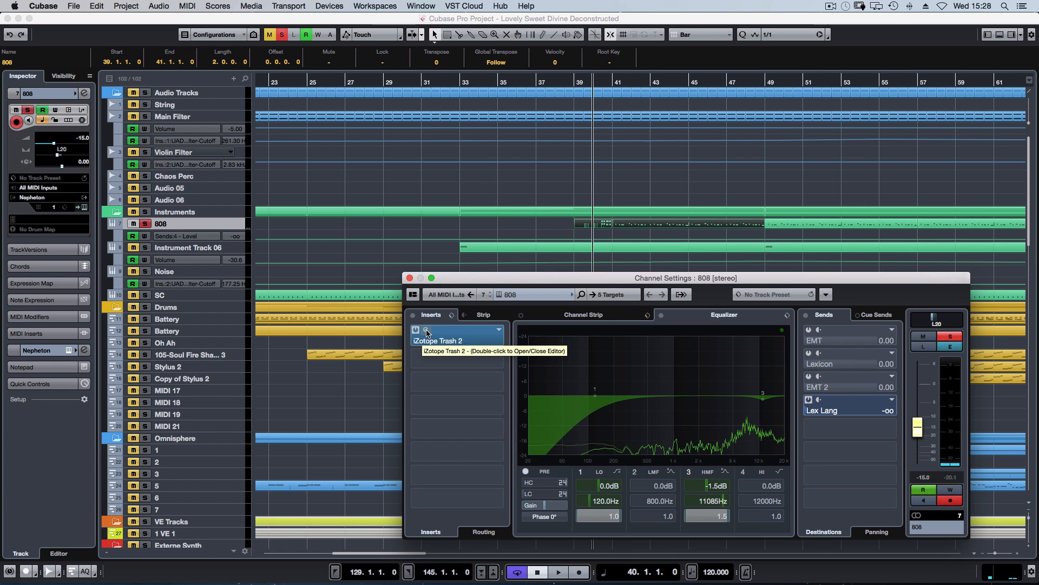
click(430, 339)
click(430, 339)
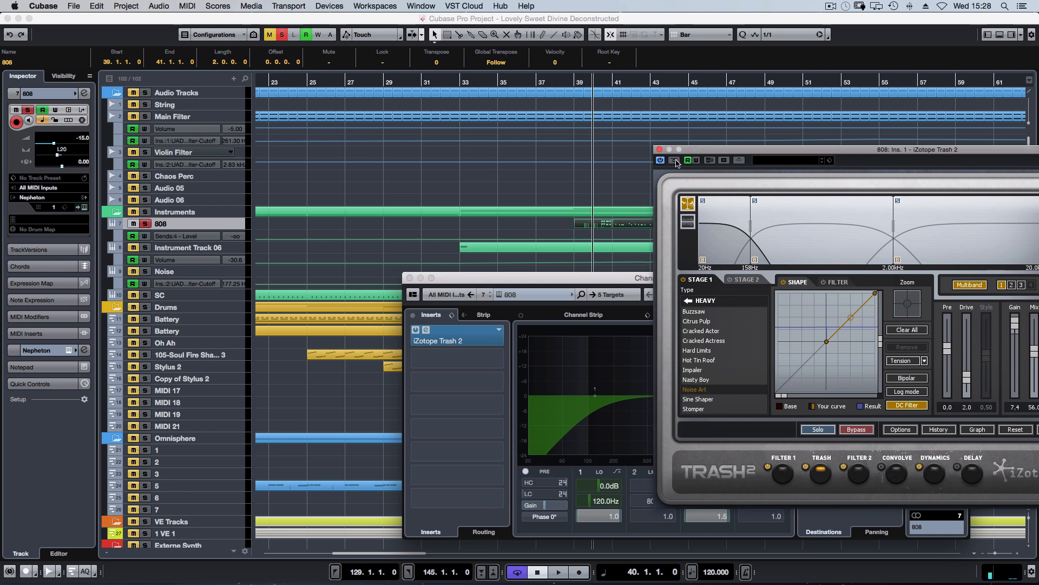
drag(676, 163, 156, 173)
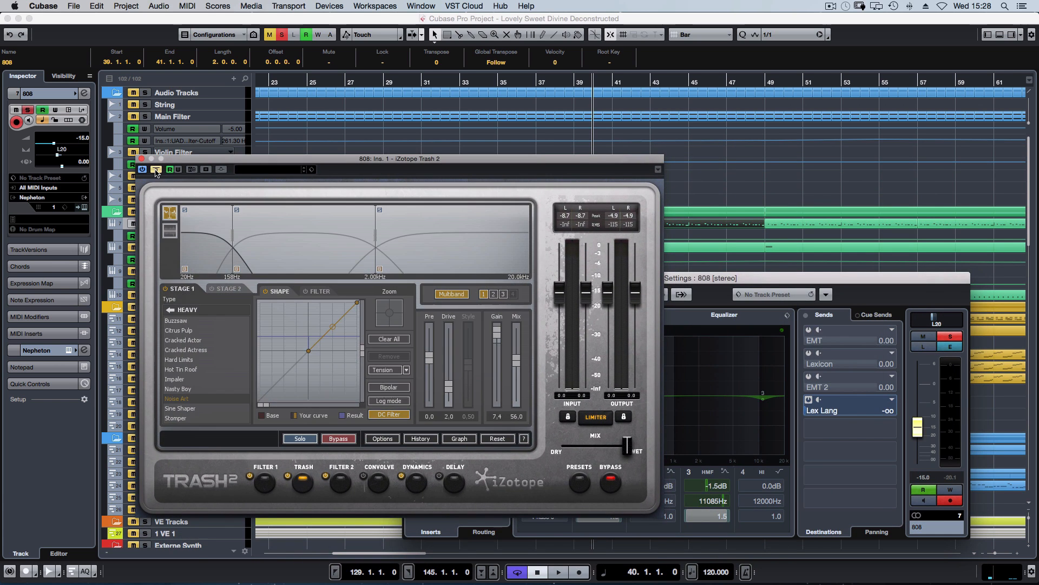
drag(592, 161, 459, 187)
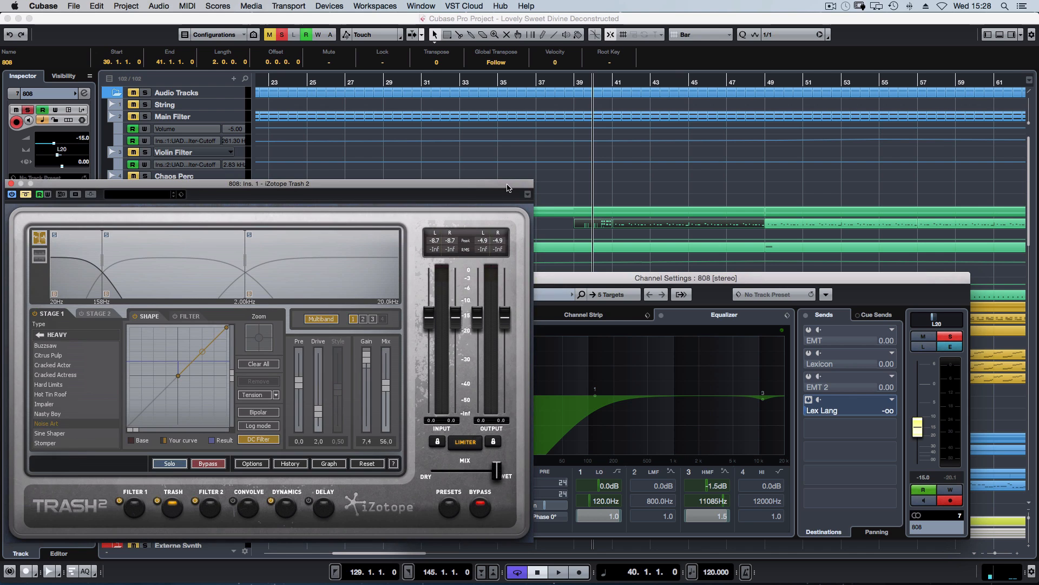
Compare the soloed 808 with the iZotope Trash 2 insert bypassed and active, leaving it active
key(space)
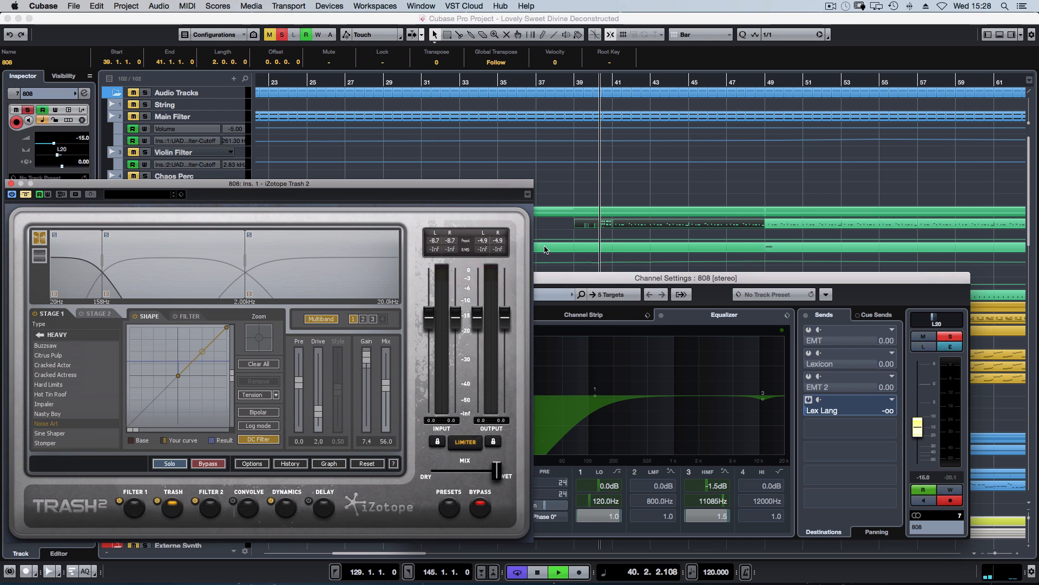
click(568, 226)
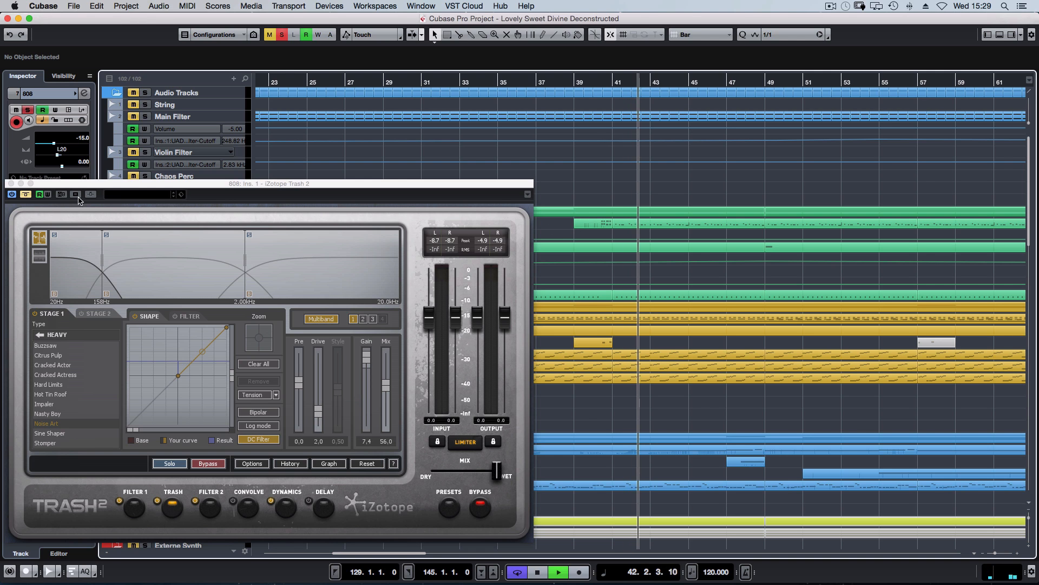
click(25, 195)
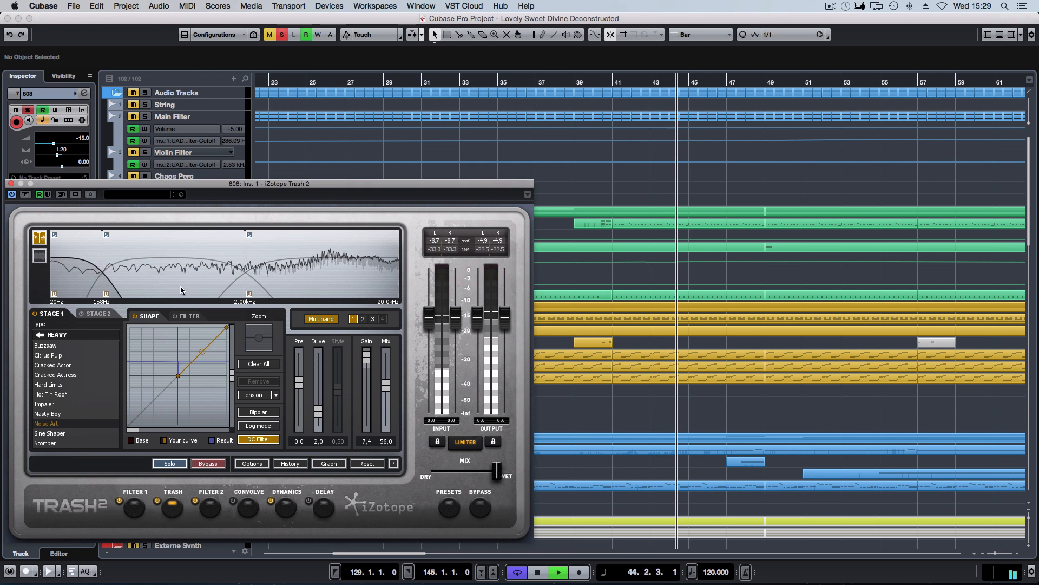
key(space)
Examine the Filter 1, Trash and Filter 2 modules of Trash 2, comparing the 808 with the Trash module bypassed and active
click(137, 508)
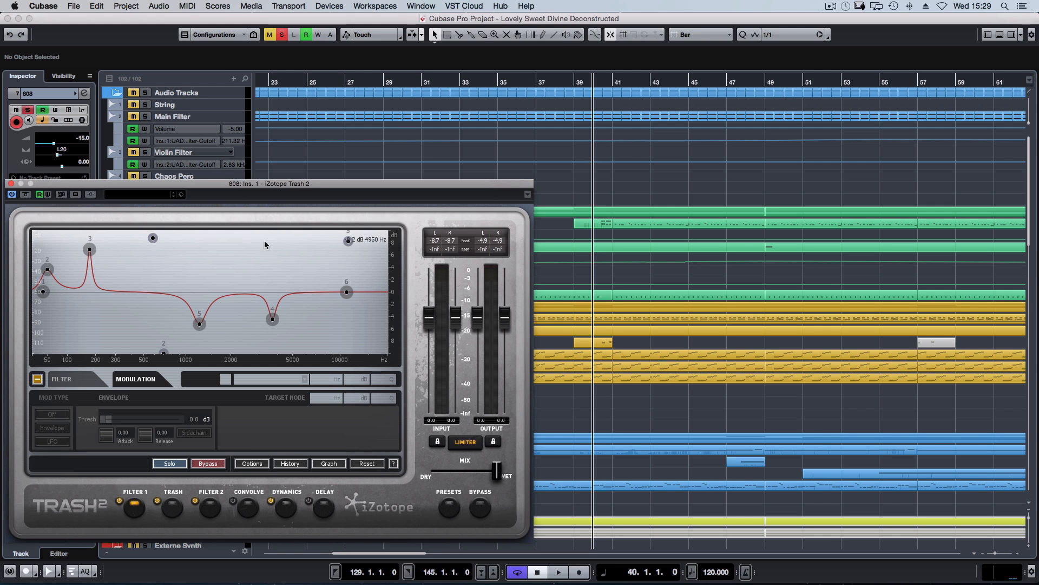
click(169, 509)
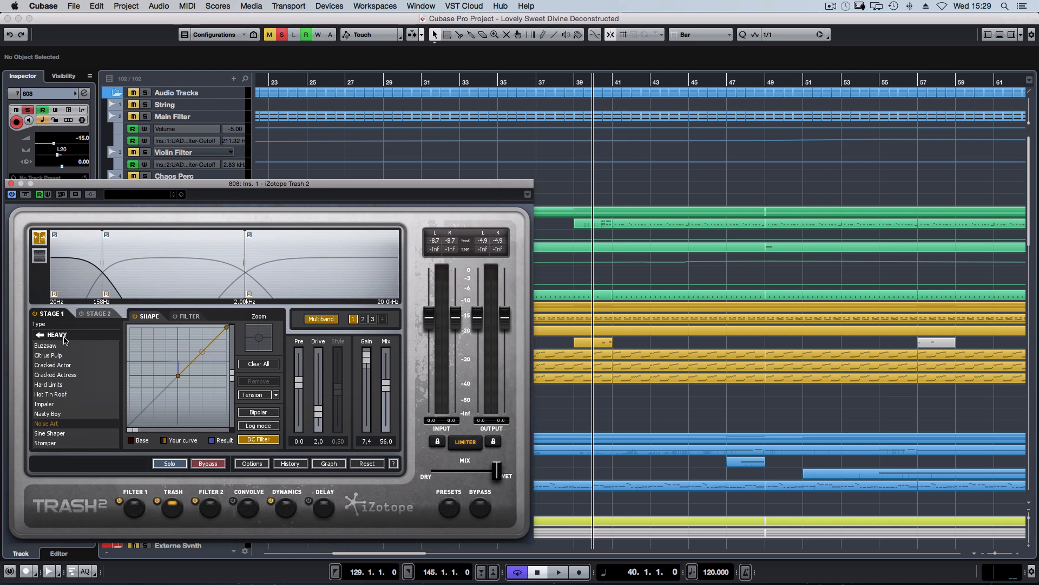
key(space)
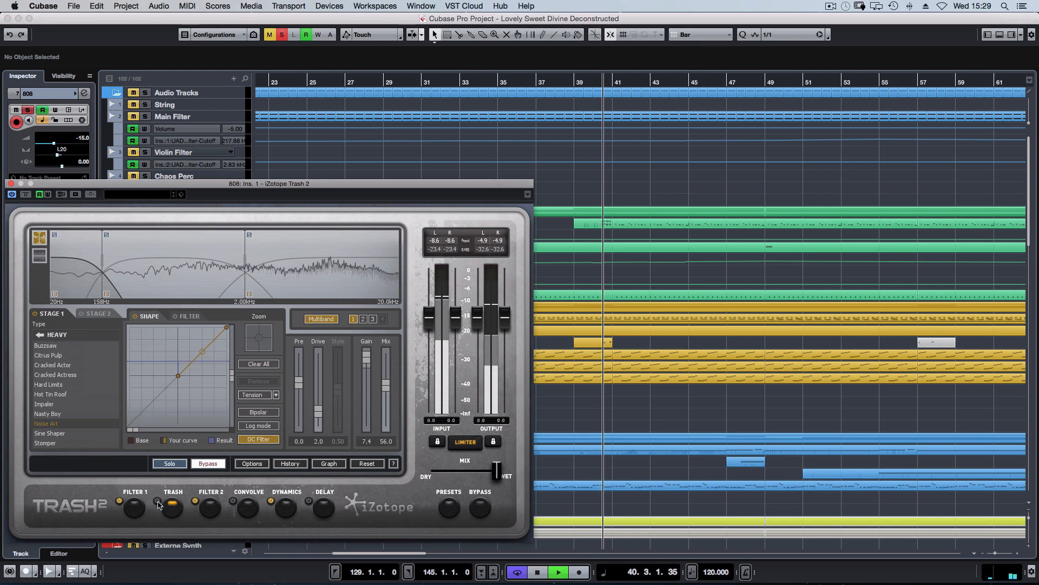
click(157, 502)
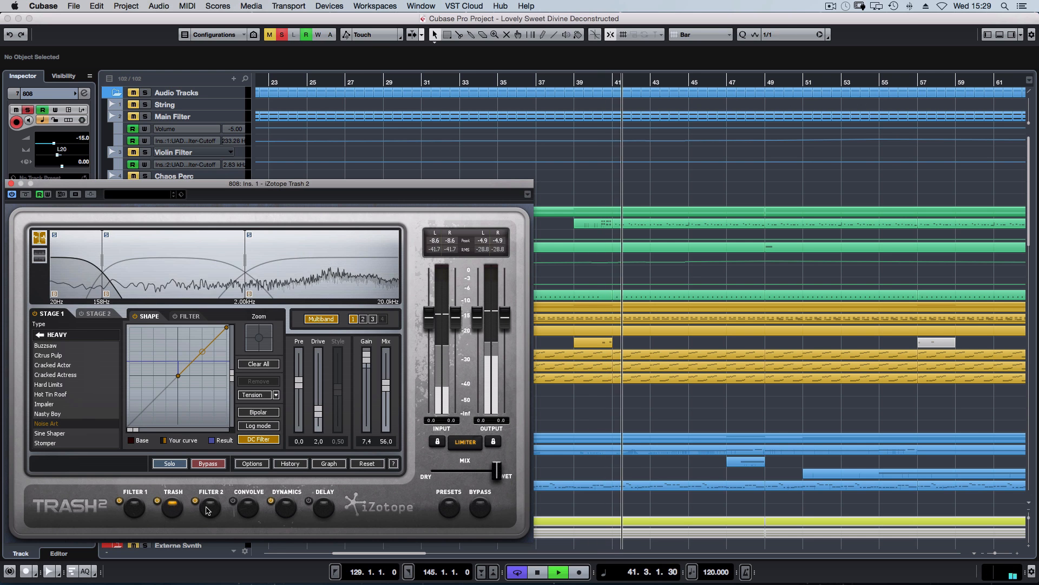
click(210, 509)
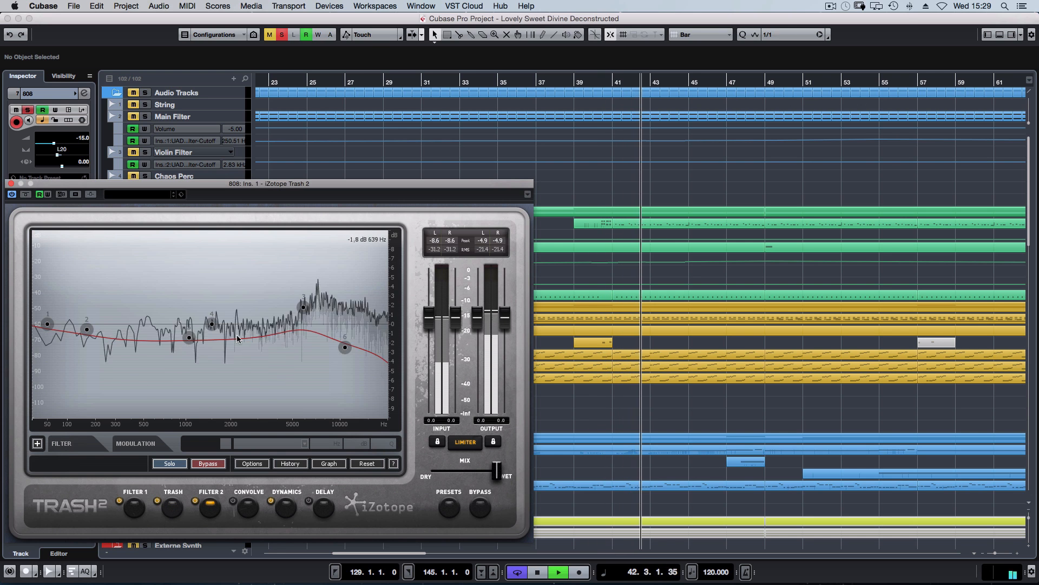
Examine the Dynamics module of Trash 2 while the 808 plays, close the plug-in window and stop playback
key(space)
click(280, 505)
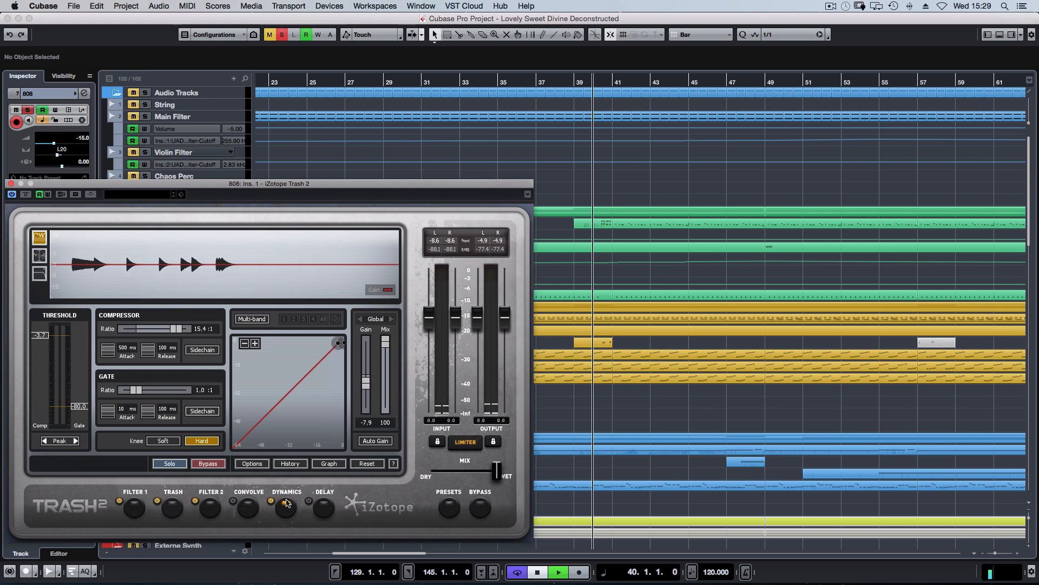
key(space)
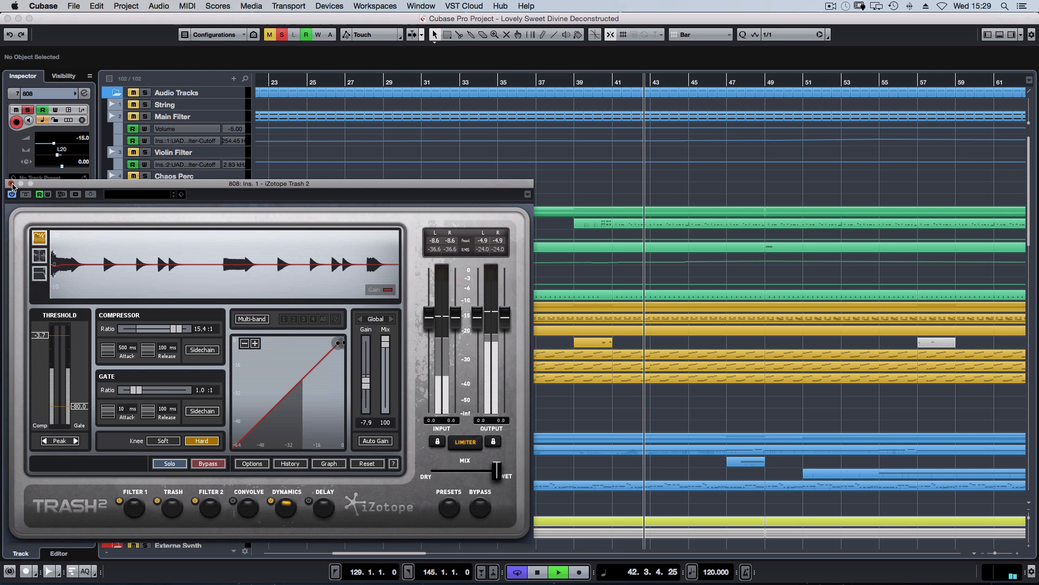
key(super+w)
key(space)
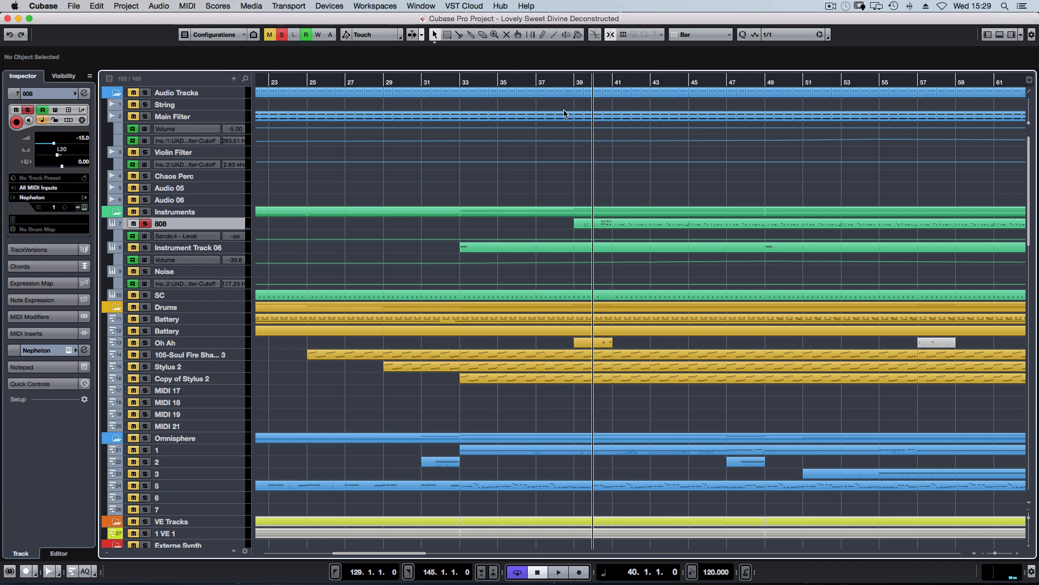
Solo the Drums folder together with the 808 track and listen to them from bar 40
drag(563, 226, 812, 230)
click(815, 184)
key(g)
key(g)
key(g)
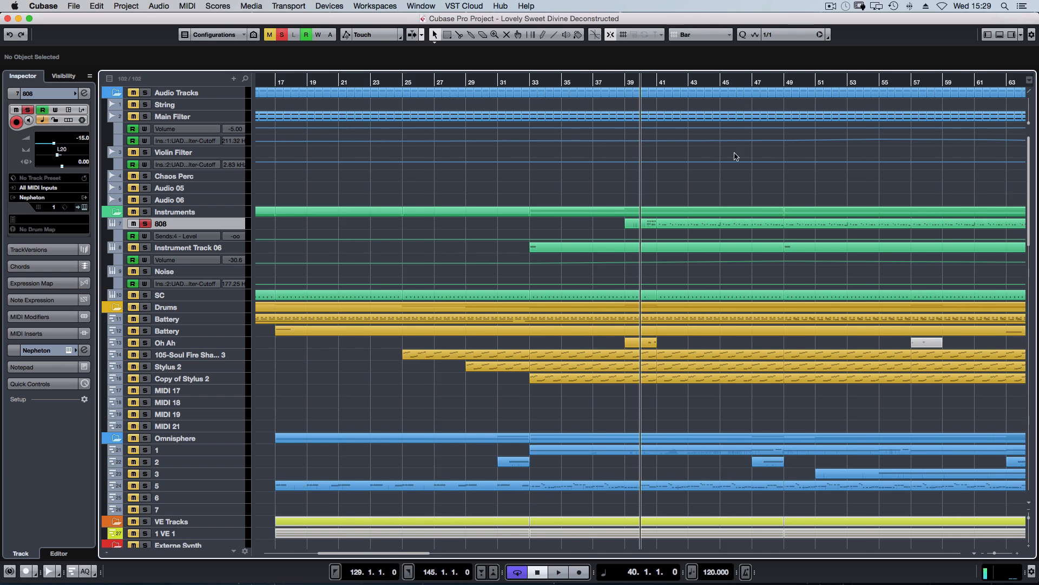
drag(821, 188, 1031, 194)
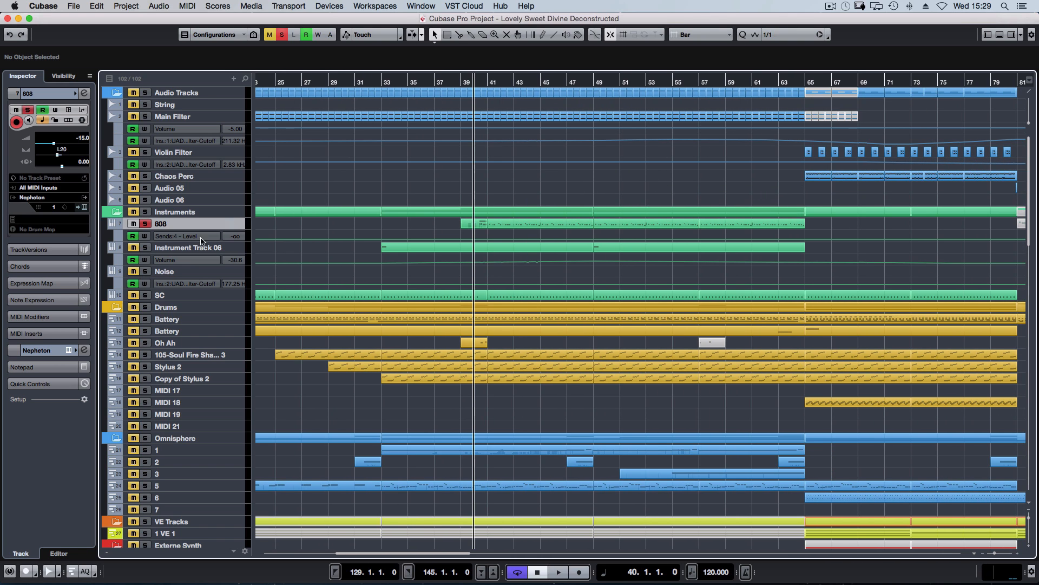
click(146, 226)
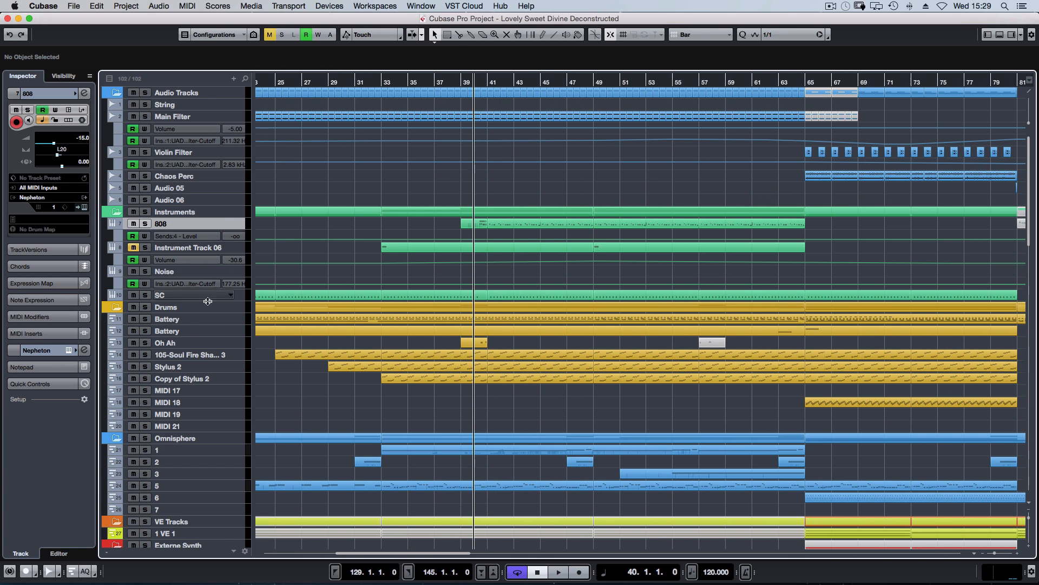
click(145, 307)
click(145, 224)
key(space)
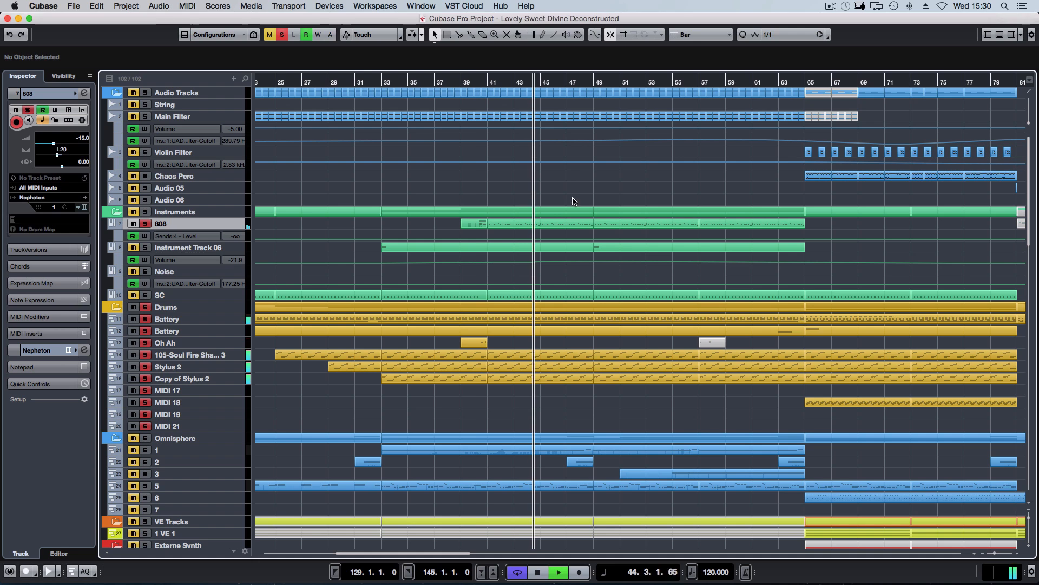
key(space)
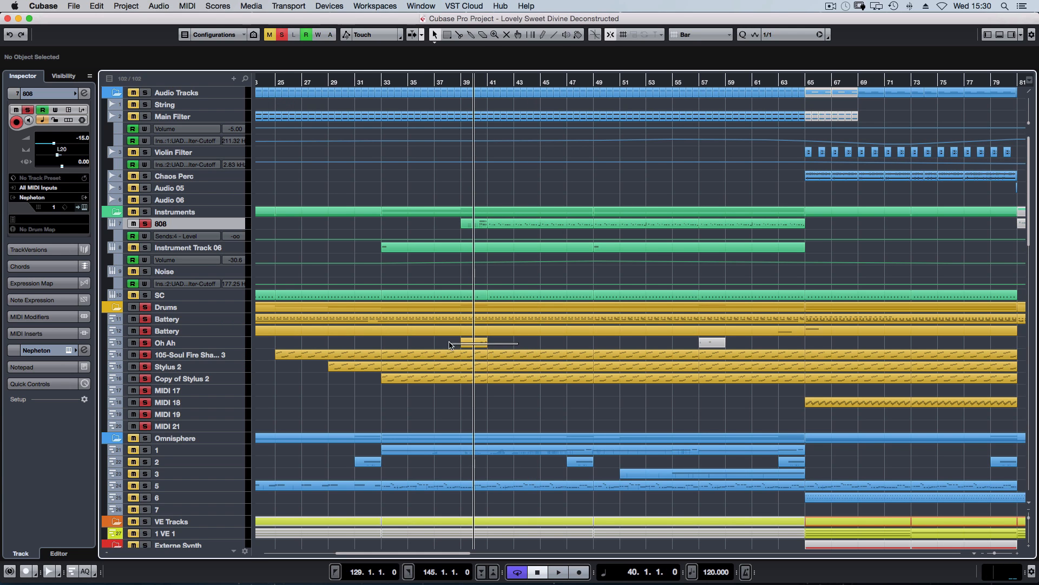
Clear all solos, solo the Oh Ah track using its part at bar 39 and listen to it
click(470, 343)
click(281, 34)
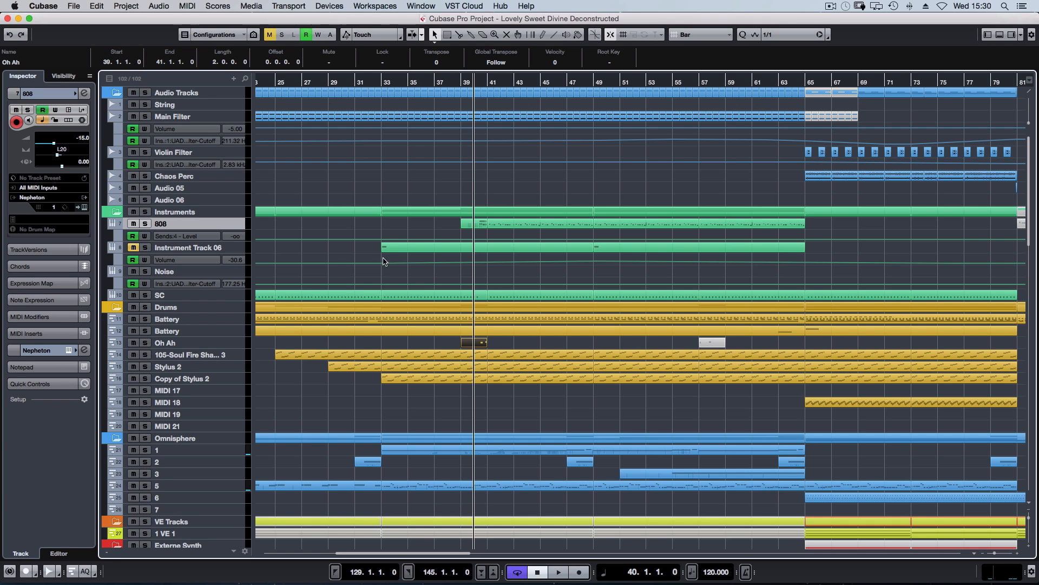
key(s)
key(space)
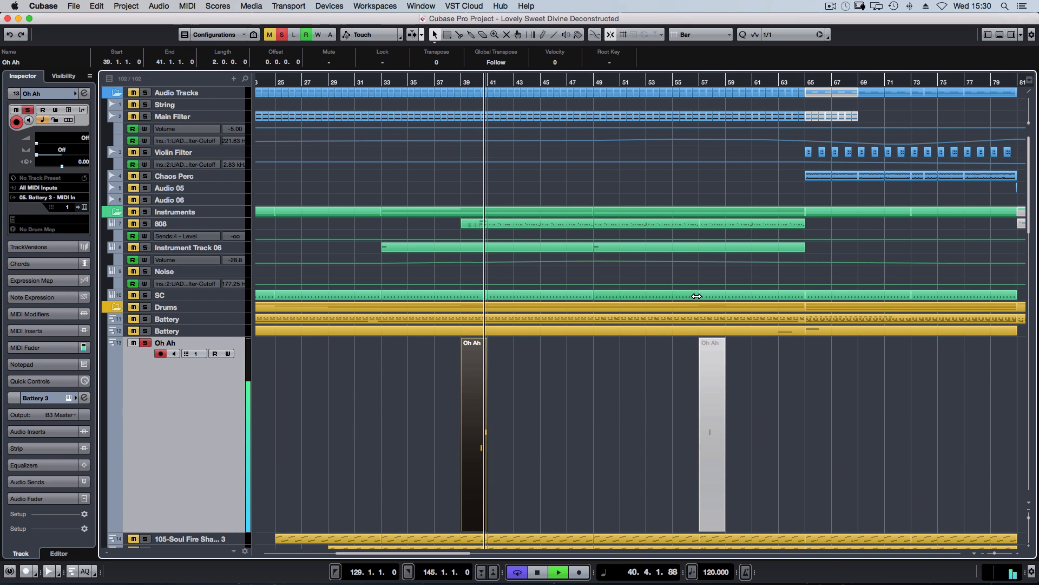
key(space)
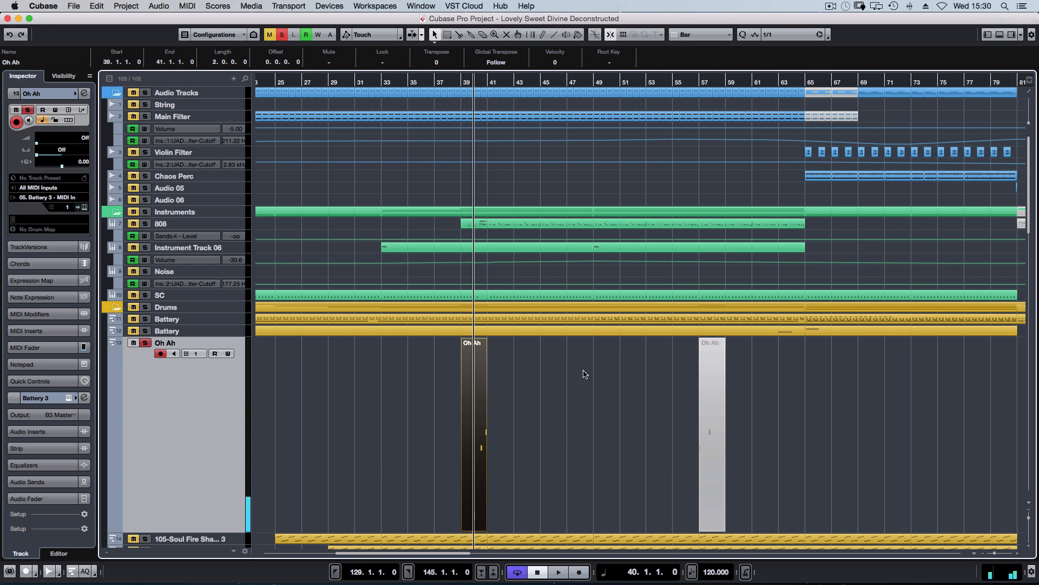
Open the Oh Ah track's Battery 3 instrument, bypass the Oh Ah channel's inserts in the MixConsole and listen to the dry sound
key(e)
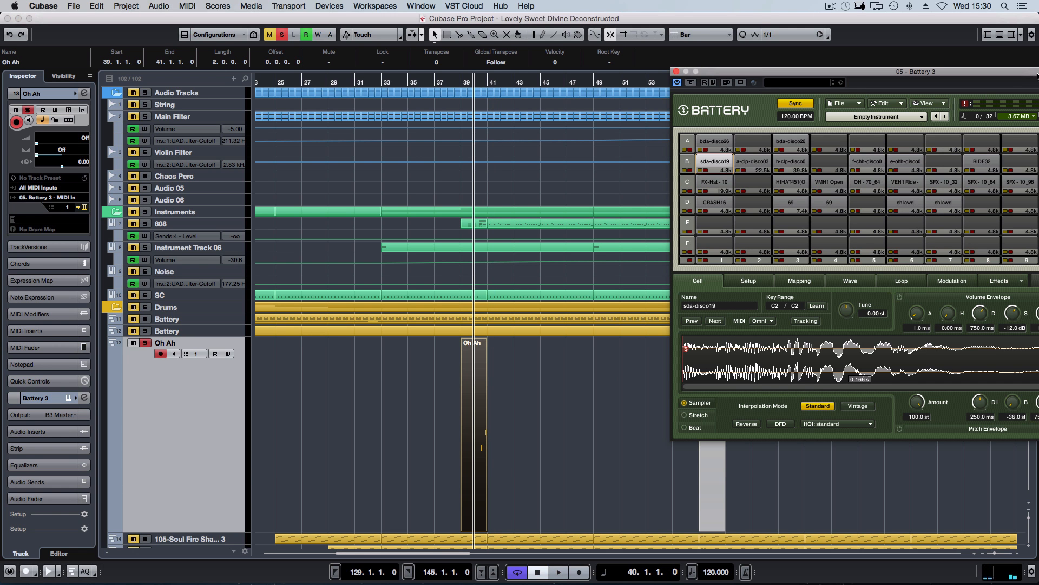
double_click(1015, 72)
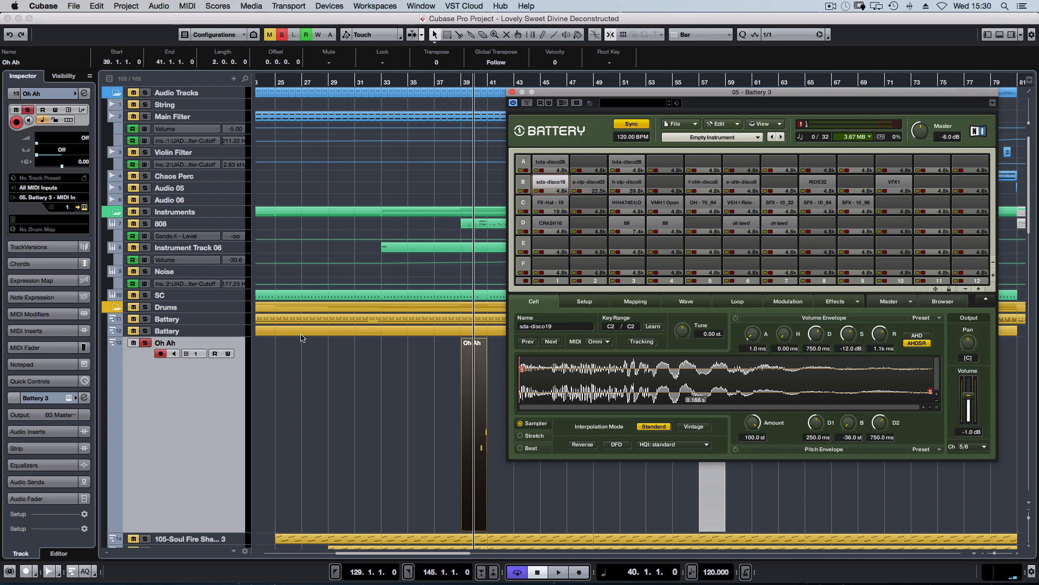
key(F3)
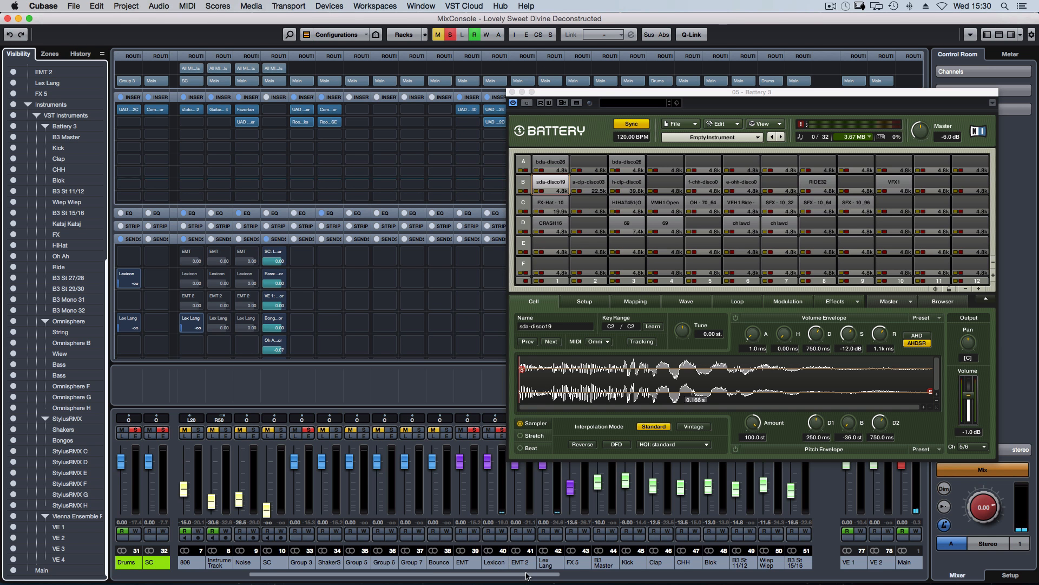
drag(528, 575, 743, 577)
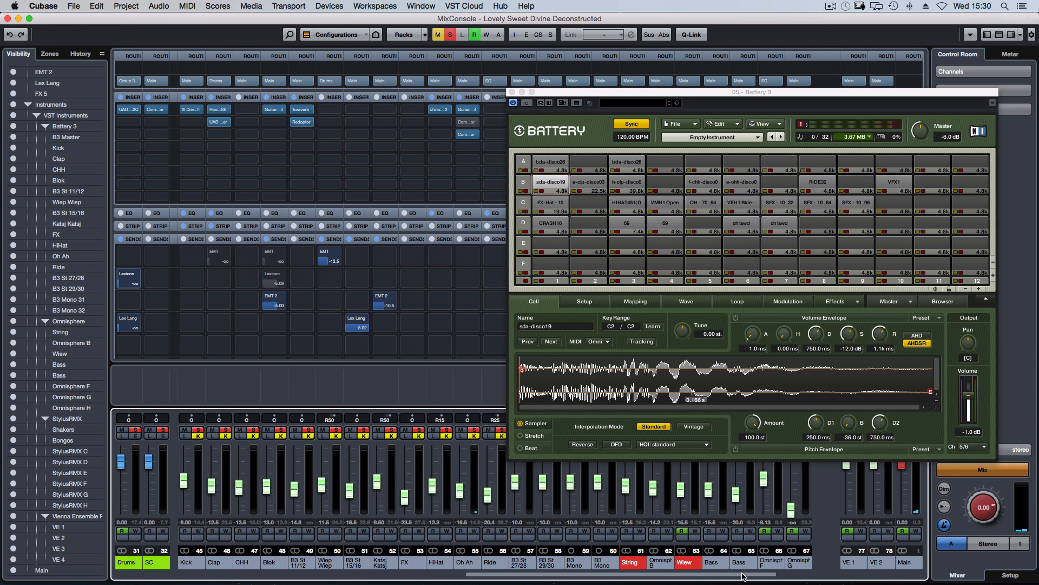
click(459, 97)
key(F3)
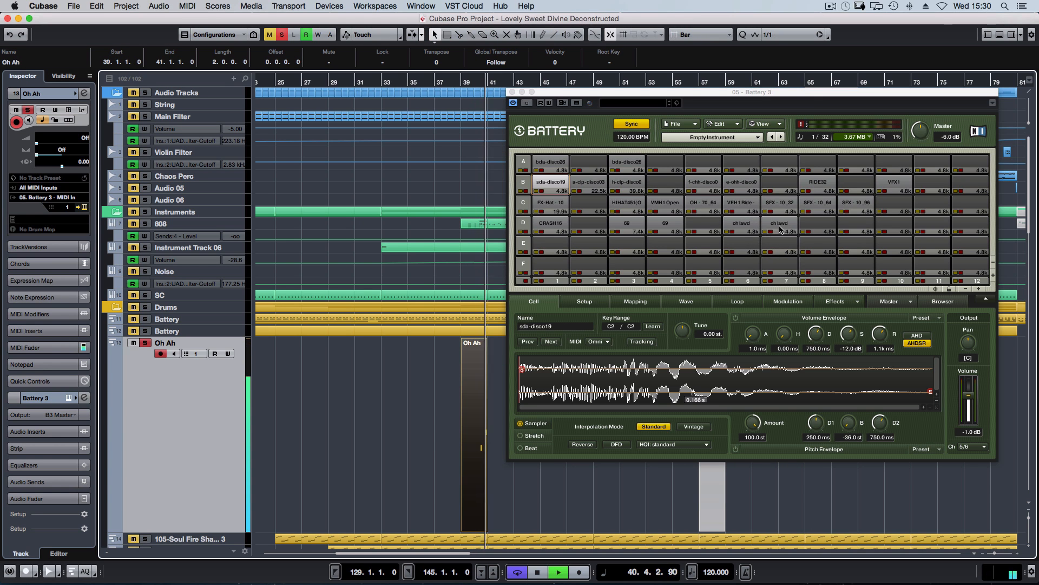
key(space)
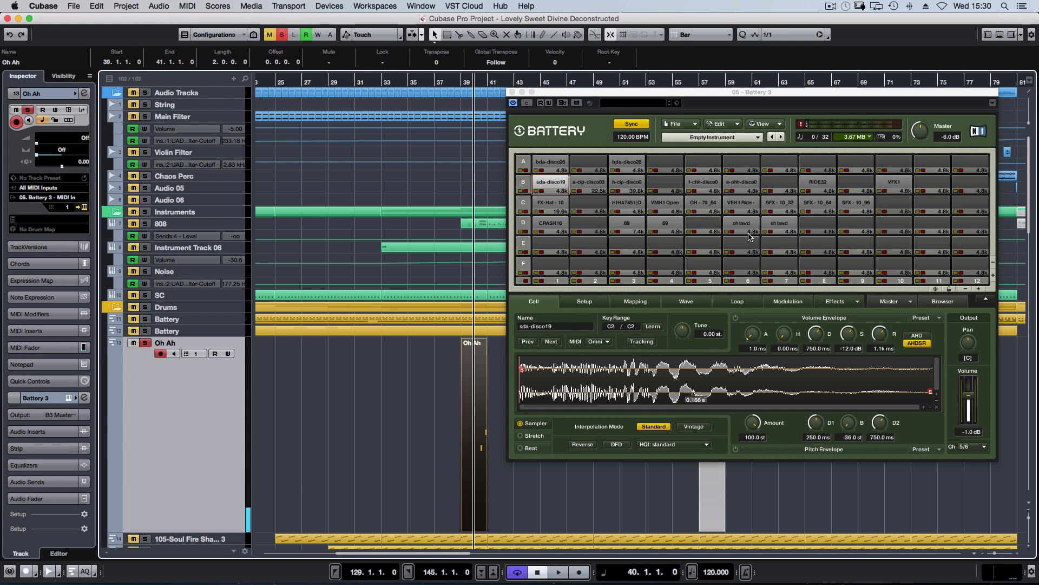
Audition the two "oh lawd" sample cells in Battery 3 and inspect their waveforms
click(812, 226)
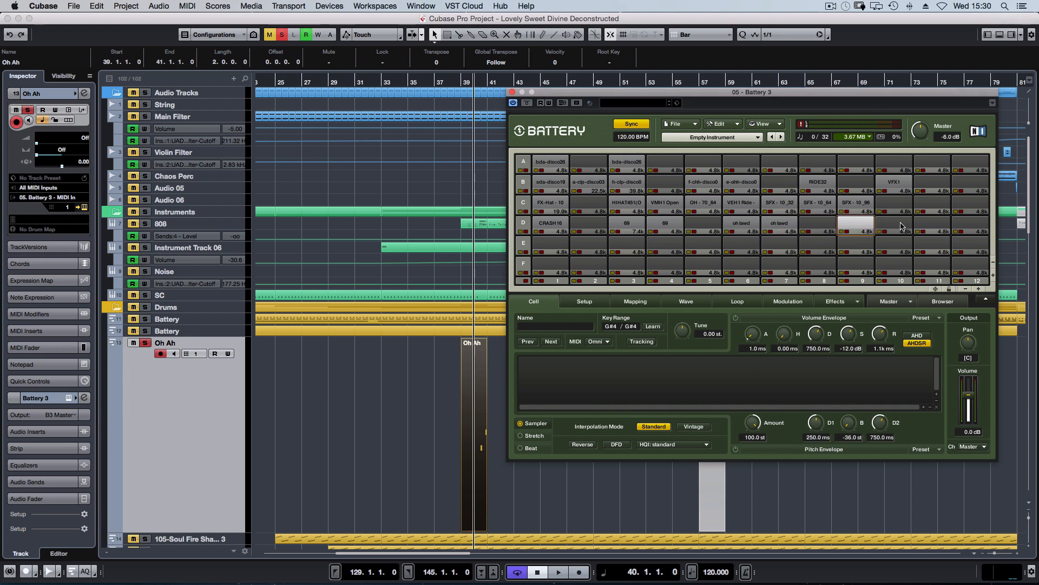
click(740, 225)
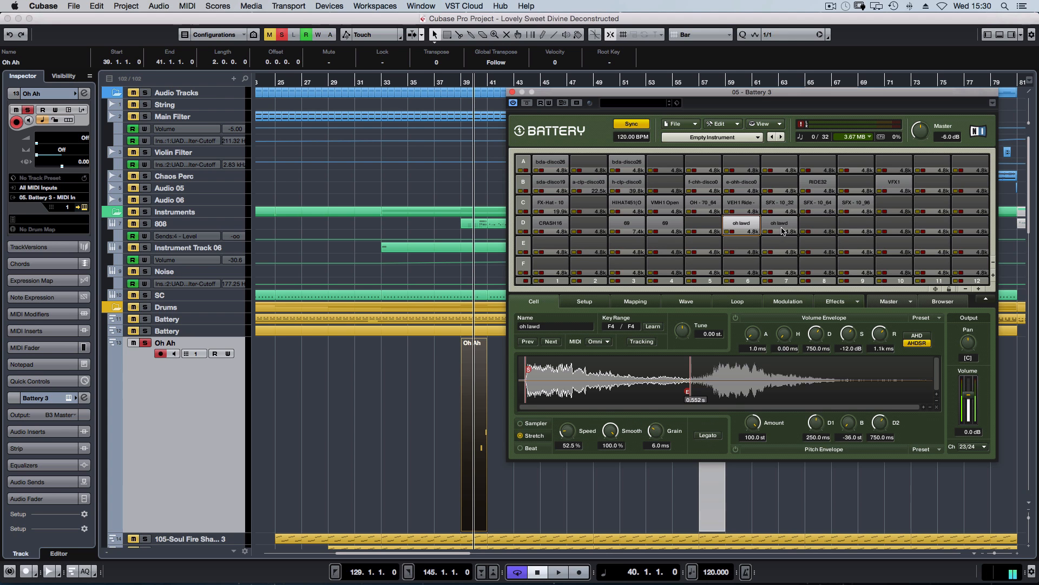
click(780, 231)
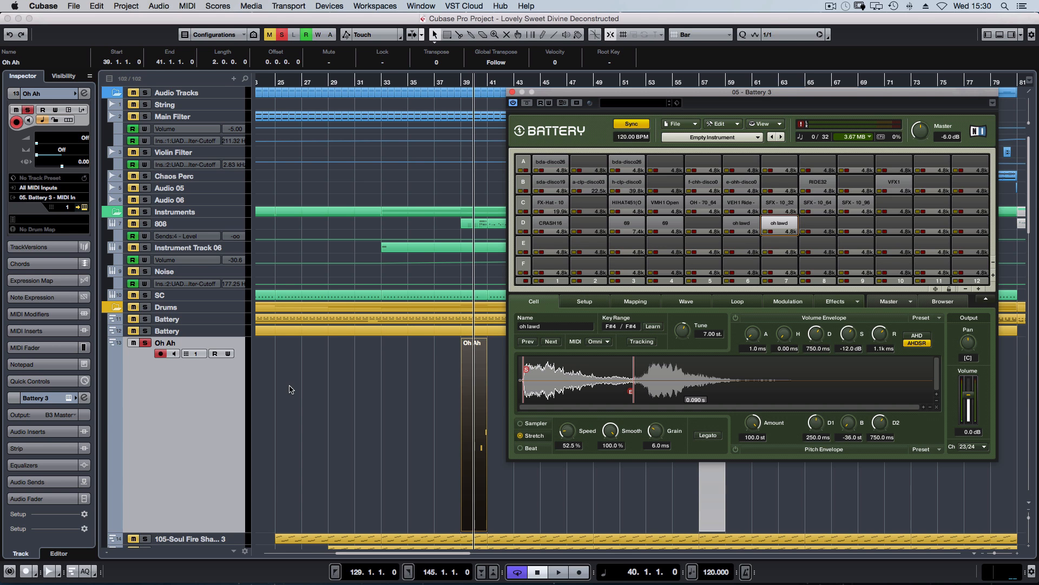
Reactivate the Oh Ah channel's inserts in the MixConsole, open its Guitar Rig 4 insert and look through the effects rack
key(F3)
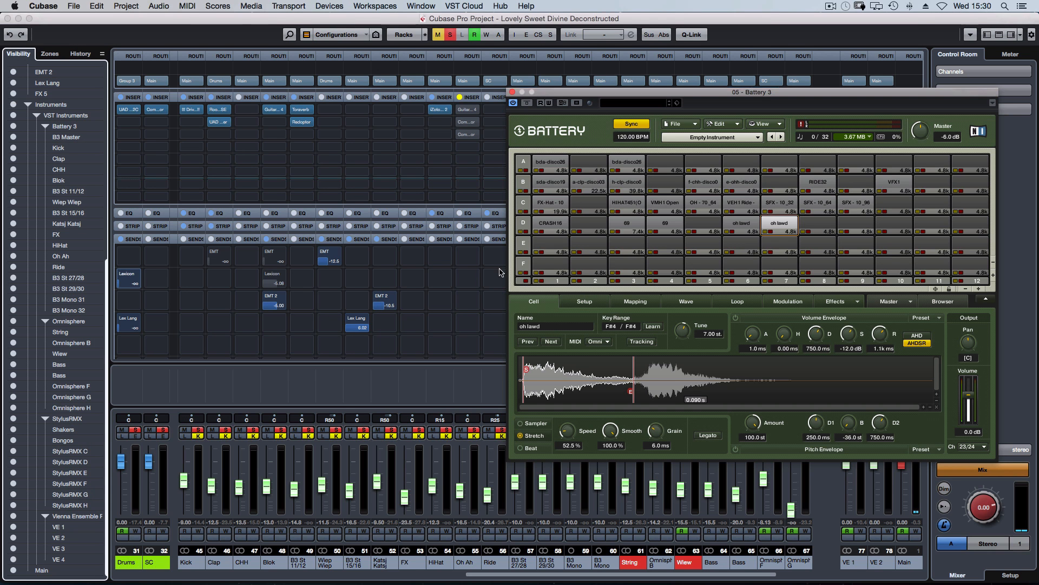
click(461, 98)
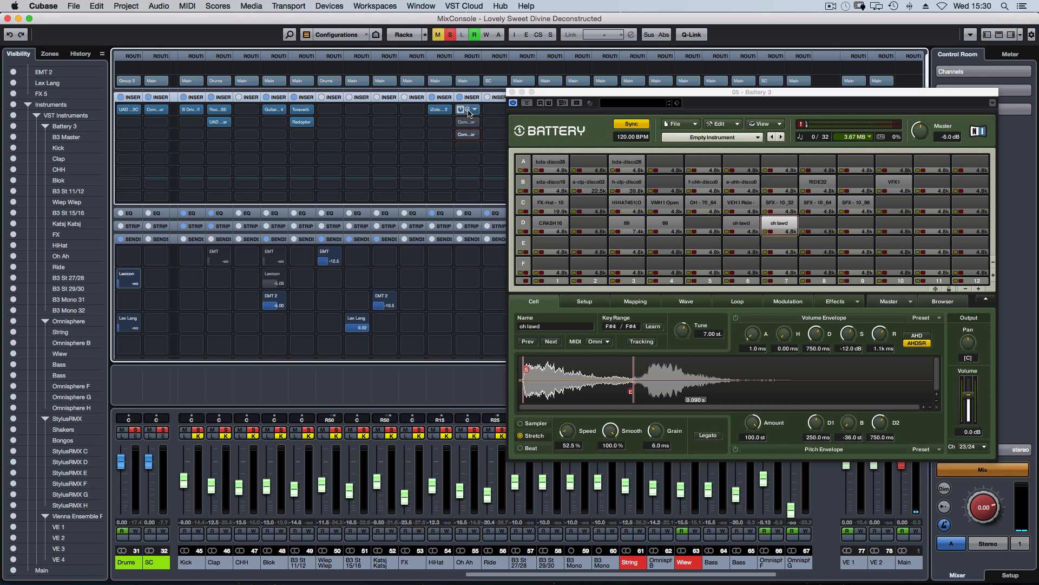
click(464, 112)
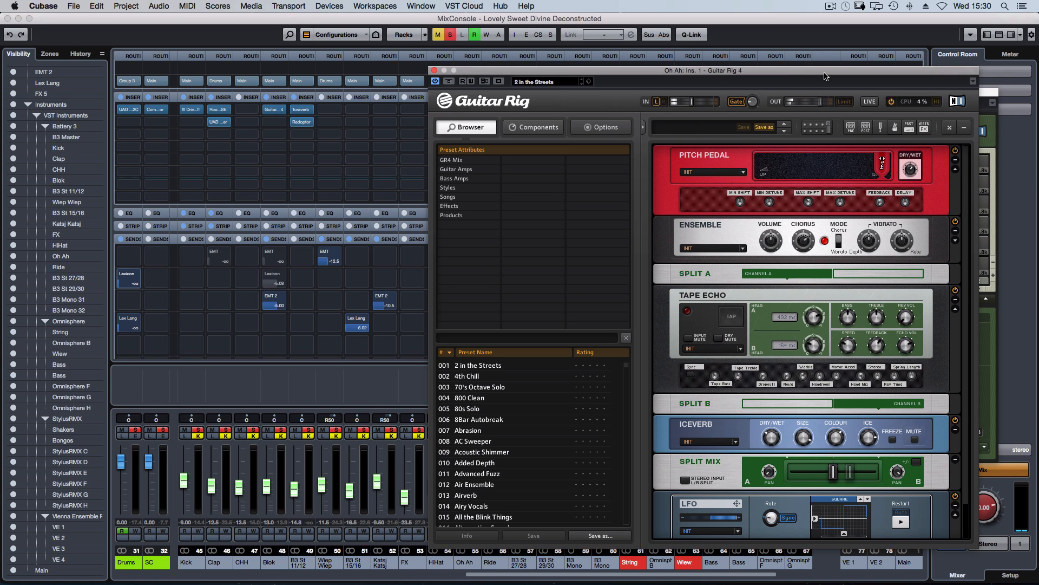
drag(541, 70, 224, 57)
scroll(650, 199, down, 2)
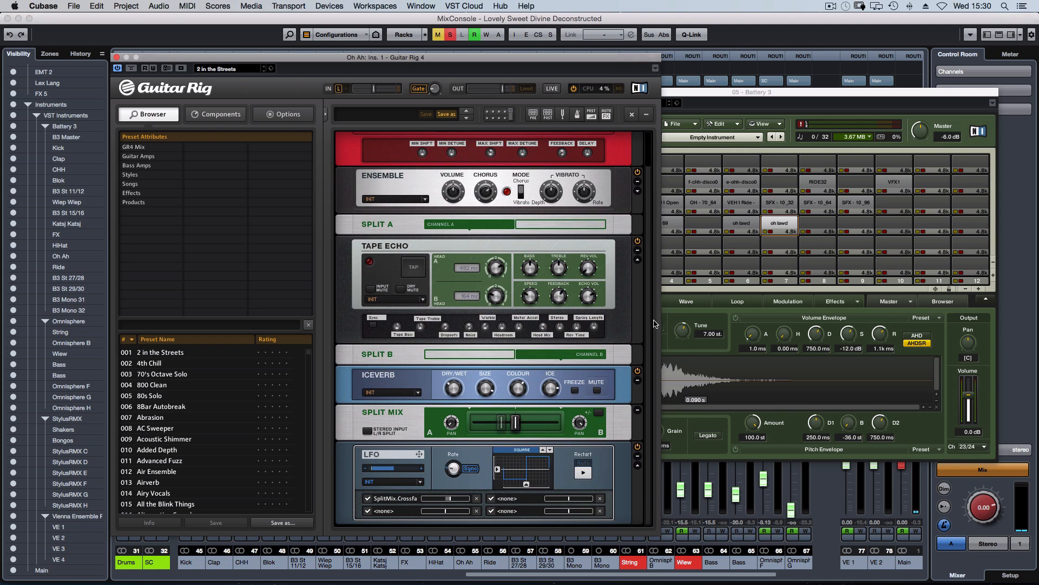
scroll(656, 263, up, 2)
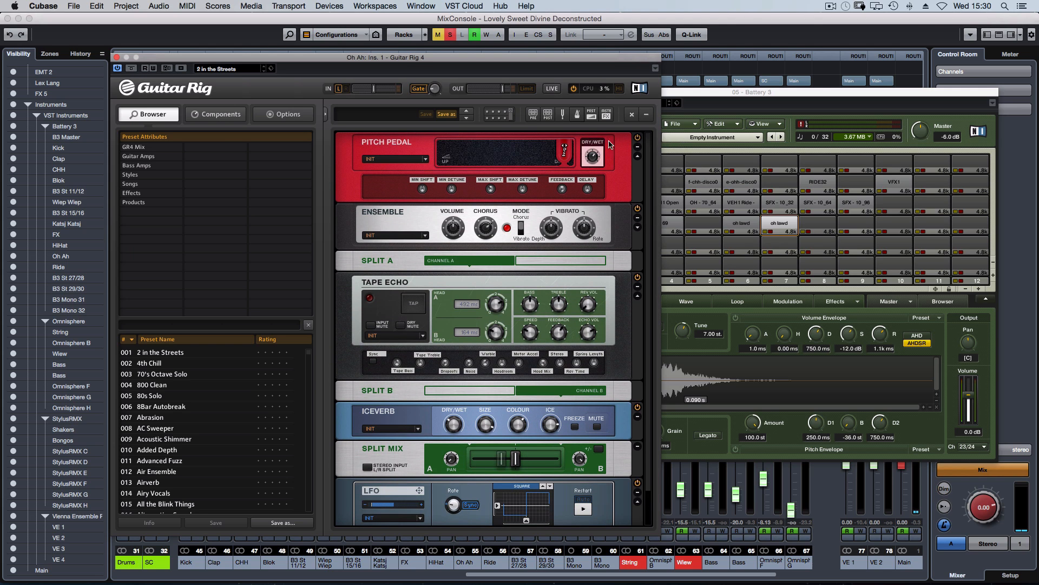
Bypass modules in the Guitar Rig rack, including the LFO, and switch the Pitch Pedal and Ensemble back on to compare the sound
click(637, 137)
click(637, 208)
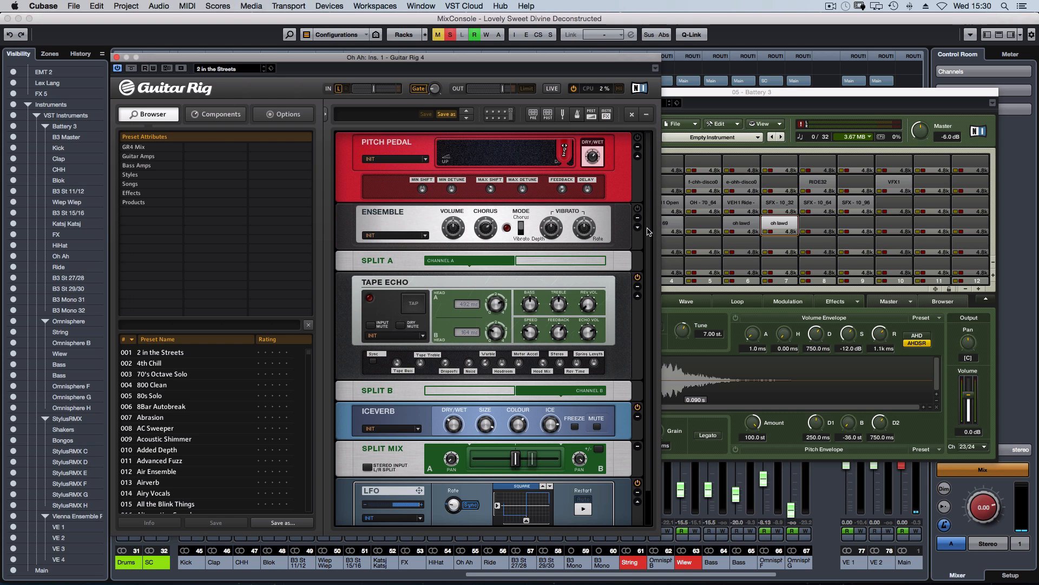
click(638, 482)
scroll(651, 464, down, 2)
scroll(651, 487, up, 2)
click(638, 137)
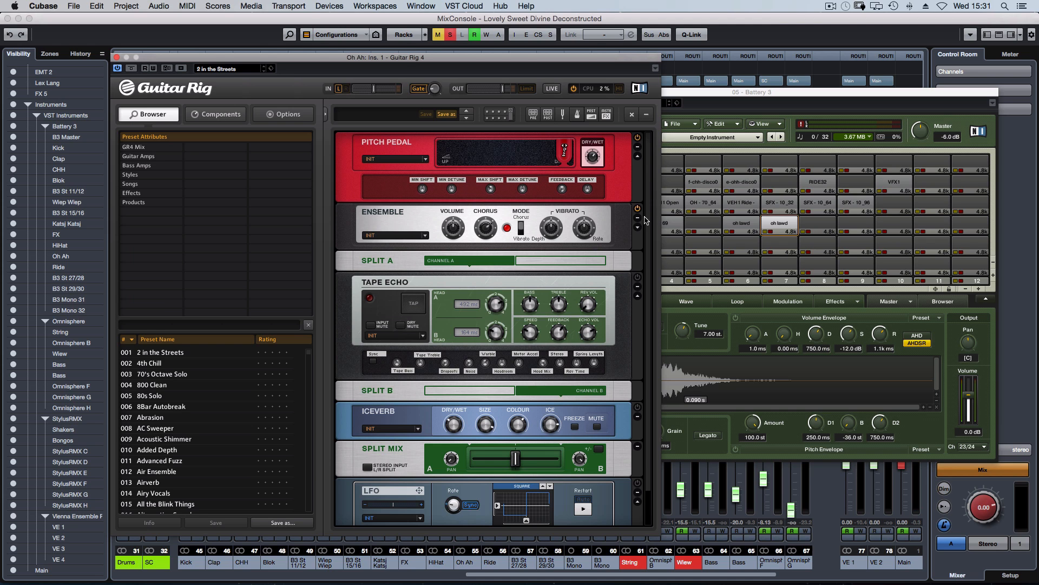
Reactivate the LFO module and try different Split Mix crossfader positions between the Tape Echo and Iceverb, returning it near the centre
scroll(650, 244, down, 2)
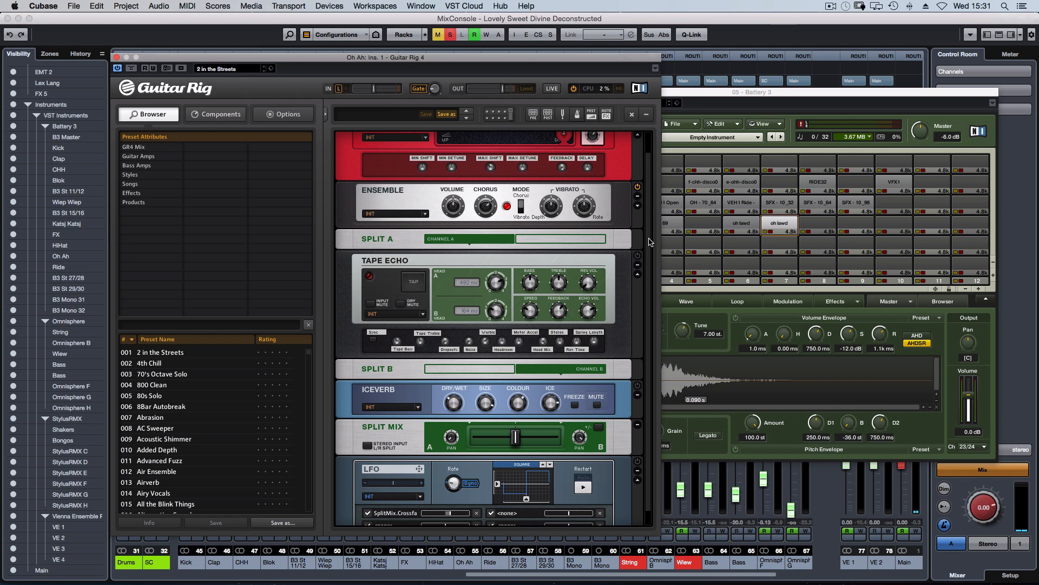
scroll(650, 241, down, 1)
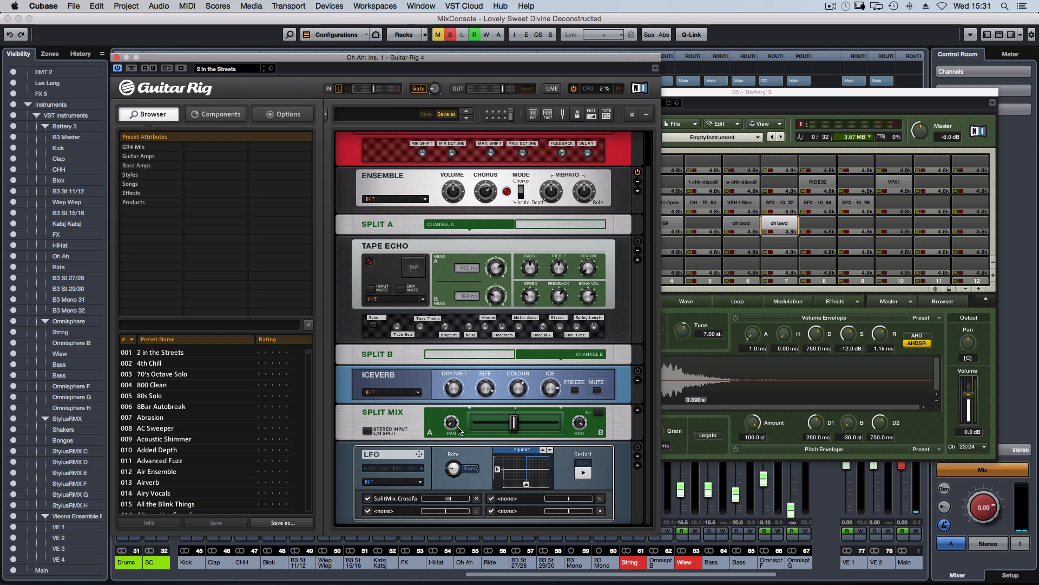
click(638, 447)
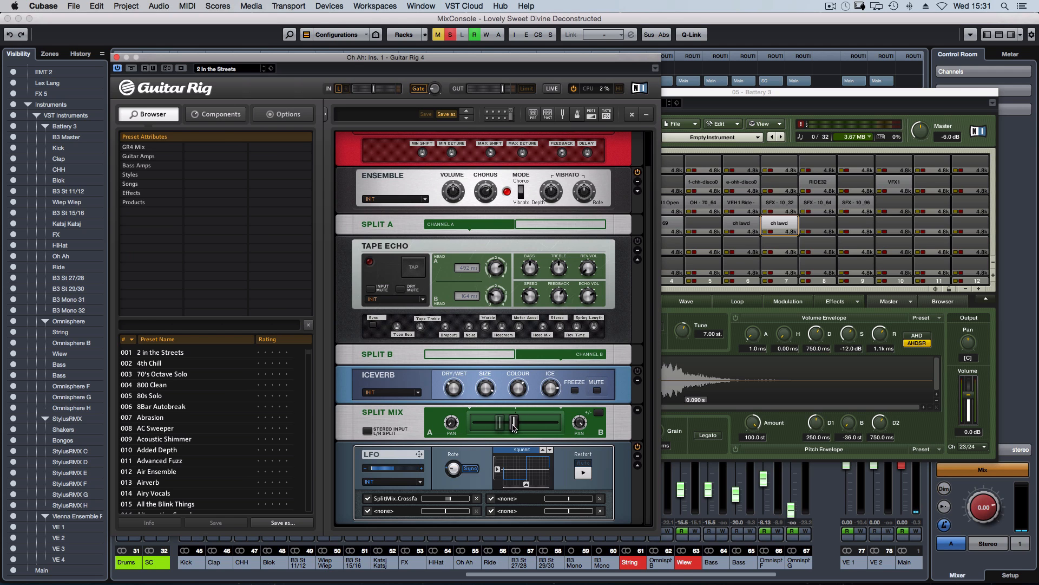
drag(515, 428, 532, 426)
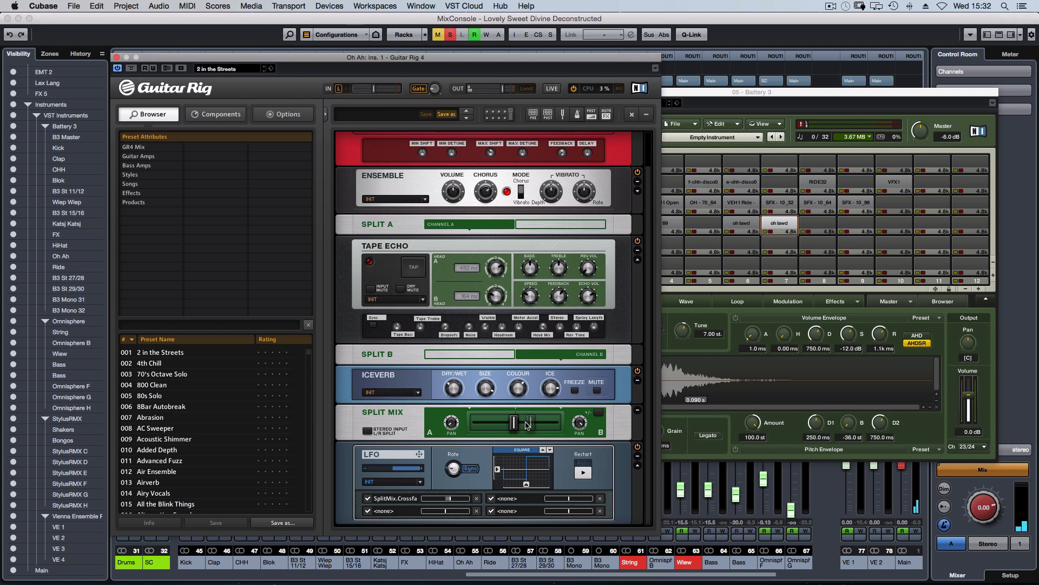
mouse_move(528, 425)
mouse_down()
mouse_move(489, 424)
mouse_move(515, 425)
mouse_up()
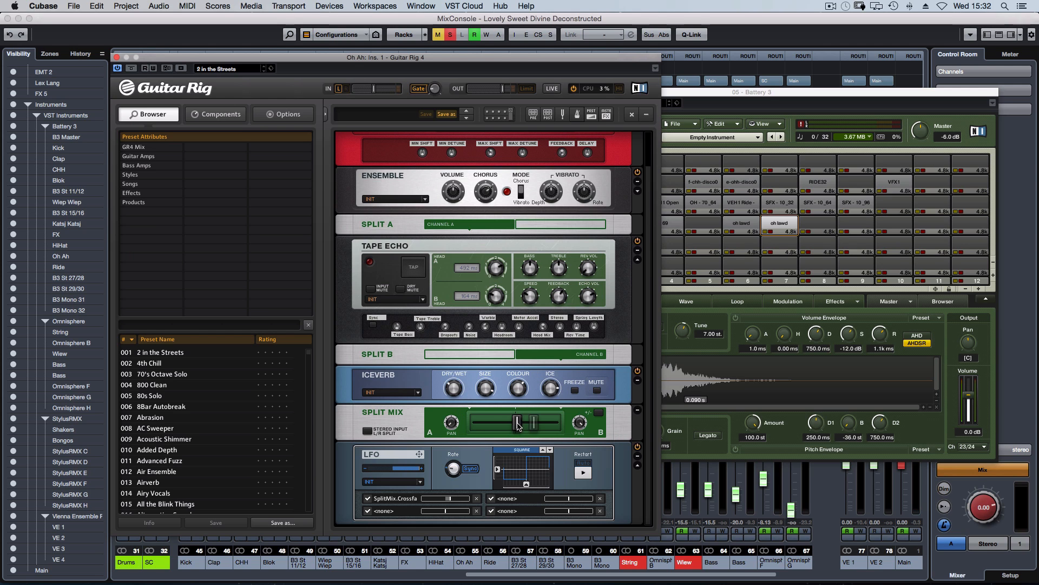
mouse_move(518, 425)
mouse_down()
mouse_move(487, 424)
mouse_move(576, 427)
mouse_move(476, 424)
mouse_move(535, 426)
mouse_move(519, 427)
mouse_up()
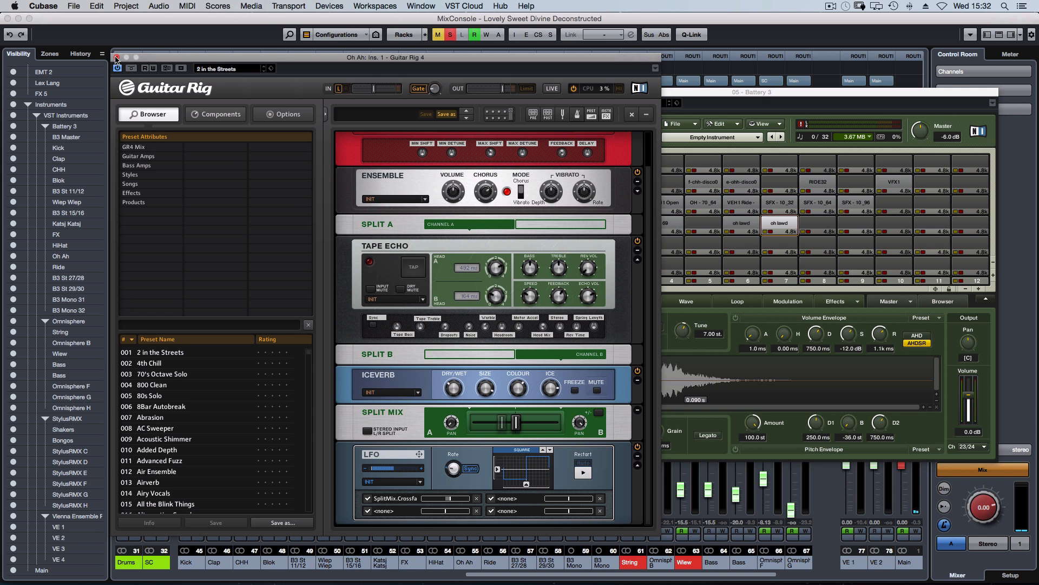
Close the Guitar Rig 4 and Battery 3 windows and return to the project window
click(116, 57)
click(513, 95)
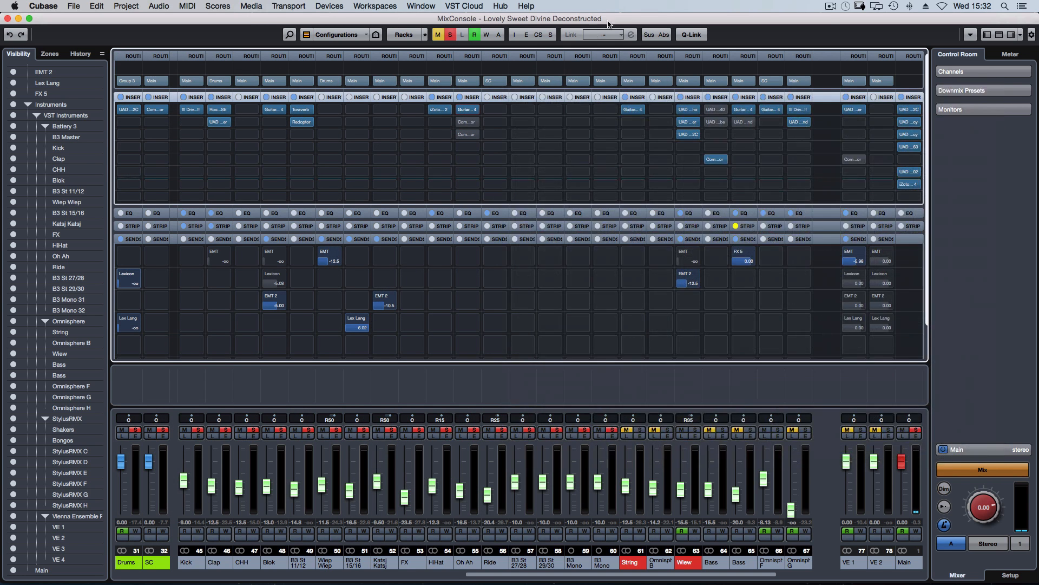
key(F3)
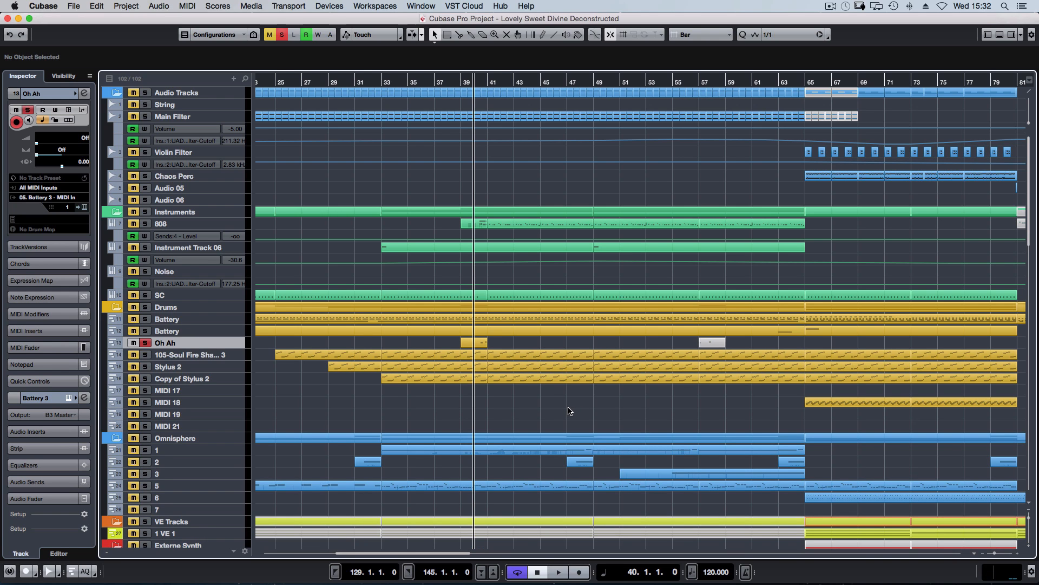
Unsolo the Oh Ah track, solo the Chaos Perc audio track and play it from bar 65
key(s)
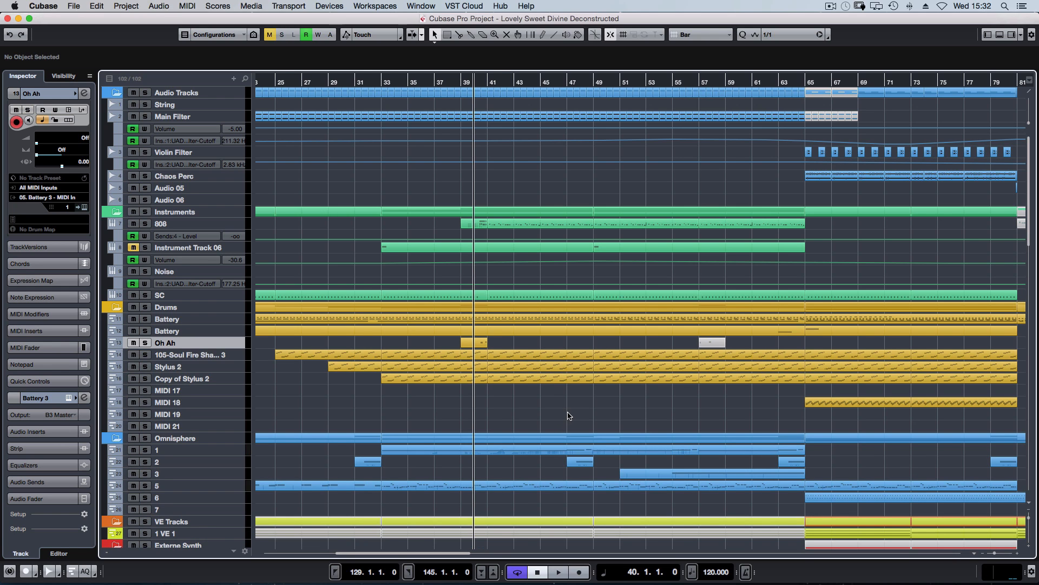
scroll(564, 415, right, 6)
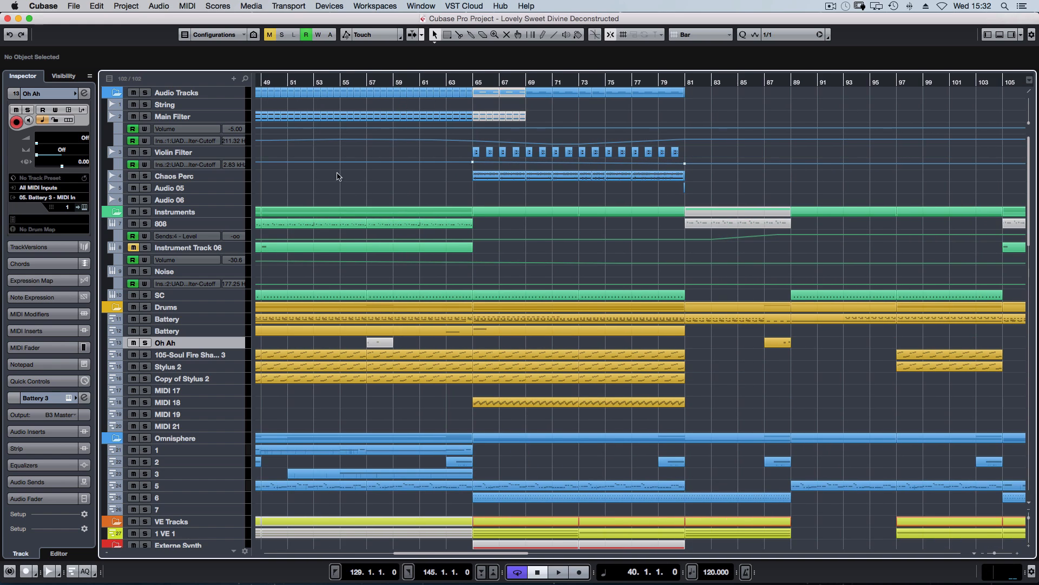
click(201, 173)
key(s)
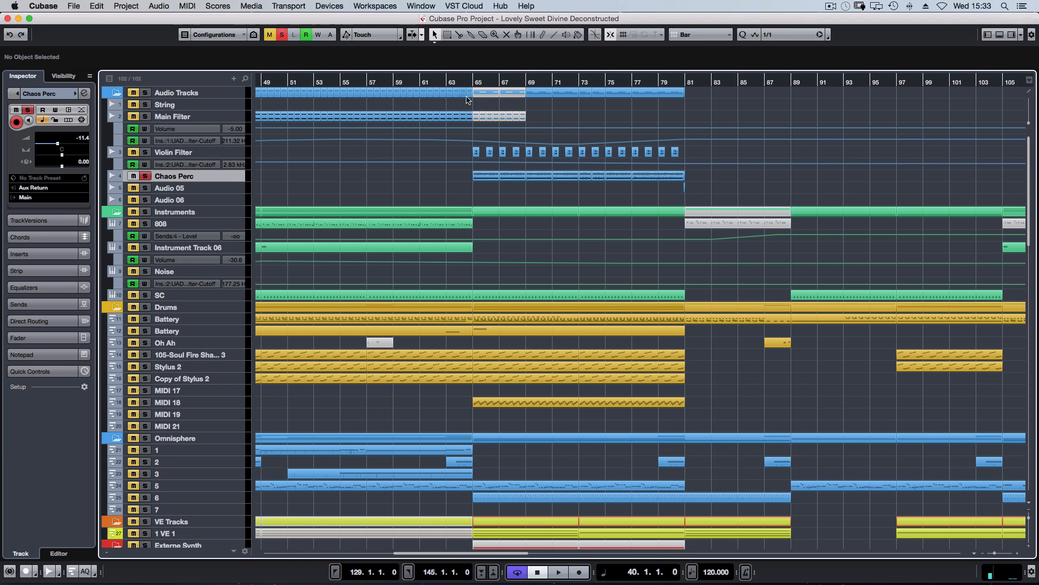
double_click(473, 81)
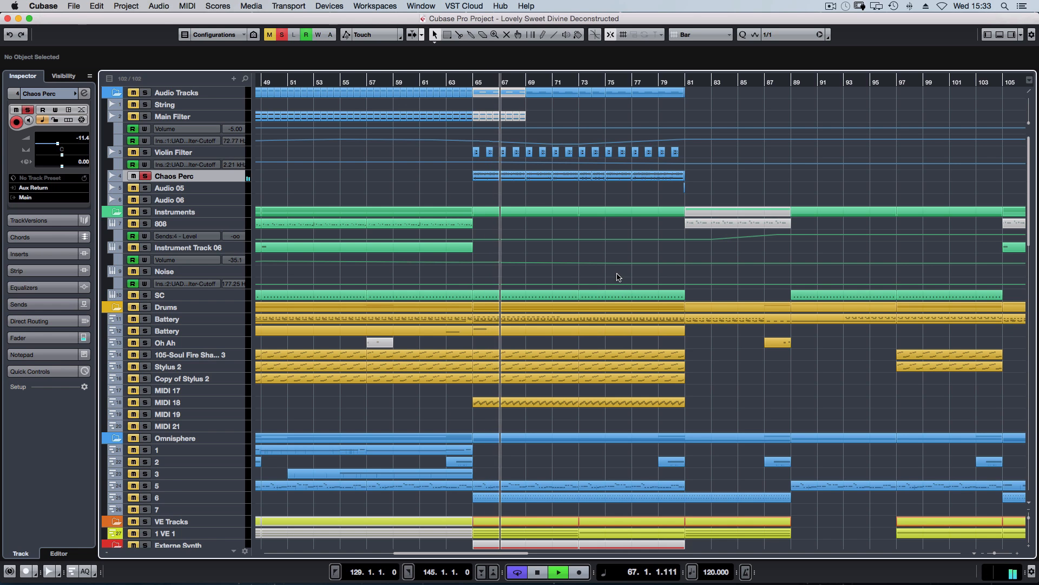
Stop playback, enlarge the Chaos Perc track, select all its audio events and examine how the loop is sliced
key(z)
key(space)
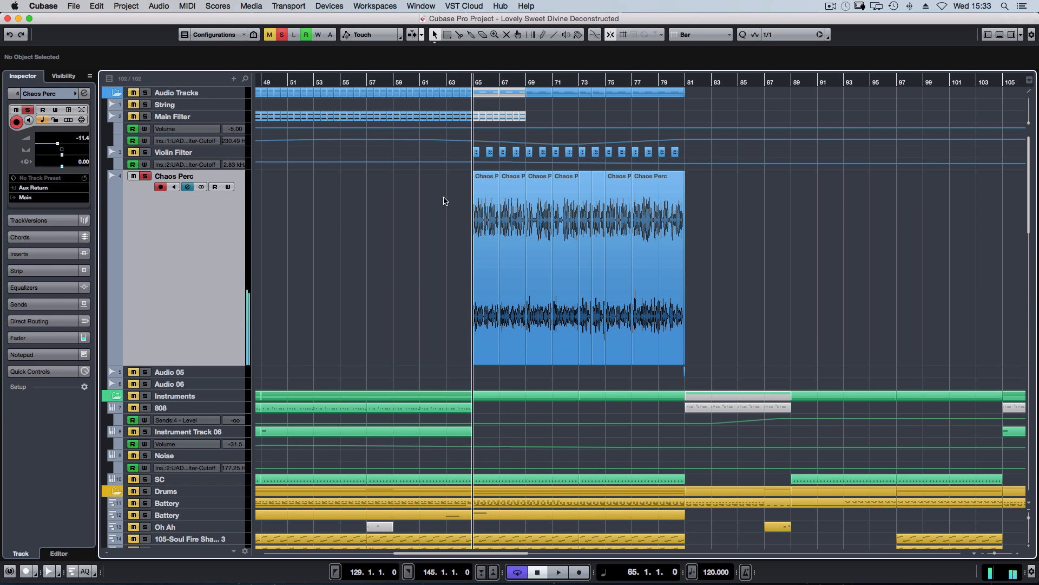
drag(442, 199, 742, 204)
click(727, 200)
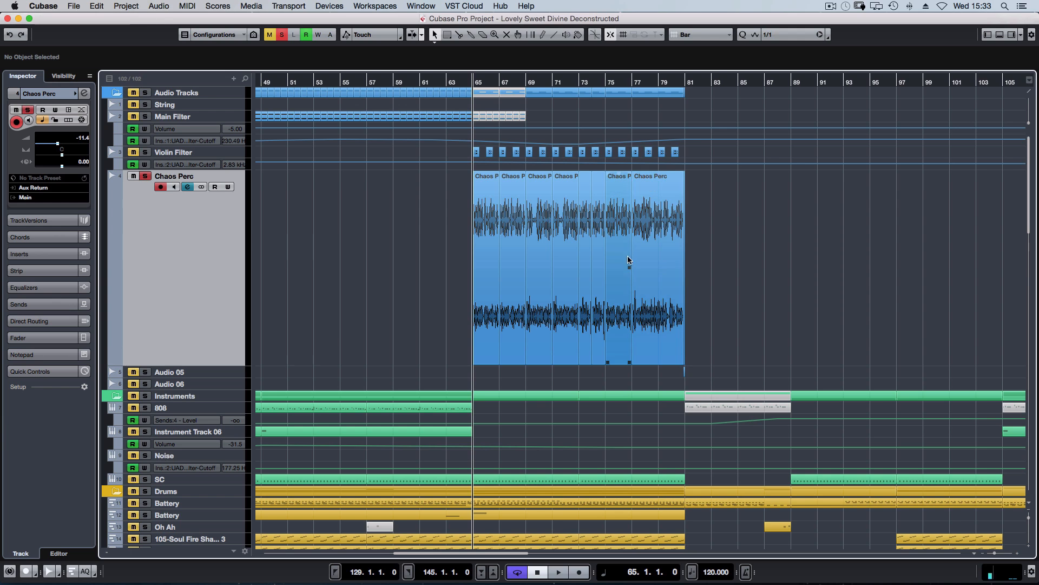
key(e)
key(e)
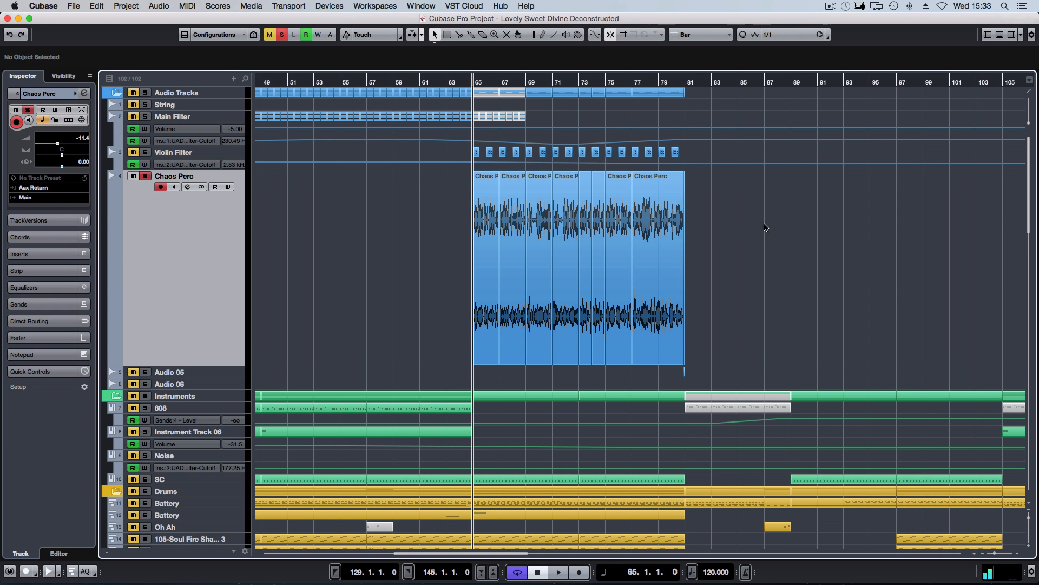
mouse_move(762, 224)
mouse_down()
mouse_move(433, 222)
mouse_move(742, 265)
mouse_up()
click(744, 240)
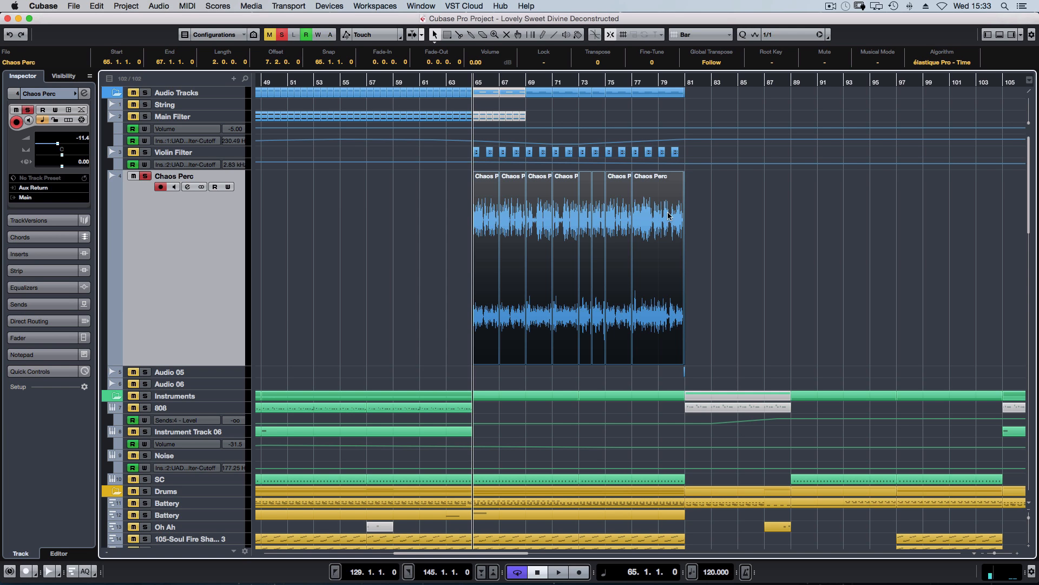
drag(406, 215, 782, 133)
drag(753, 220, 416, 209)
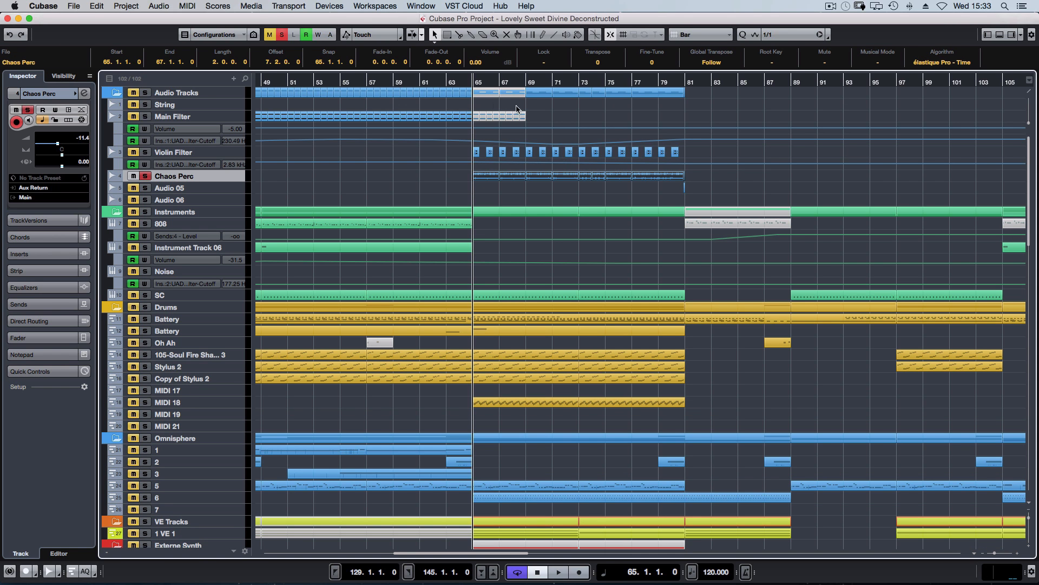
Unsolo Chaos Perc and play the full arrangement from bar 64 to hear the percussion in context
click(460, 82)
key(space)
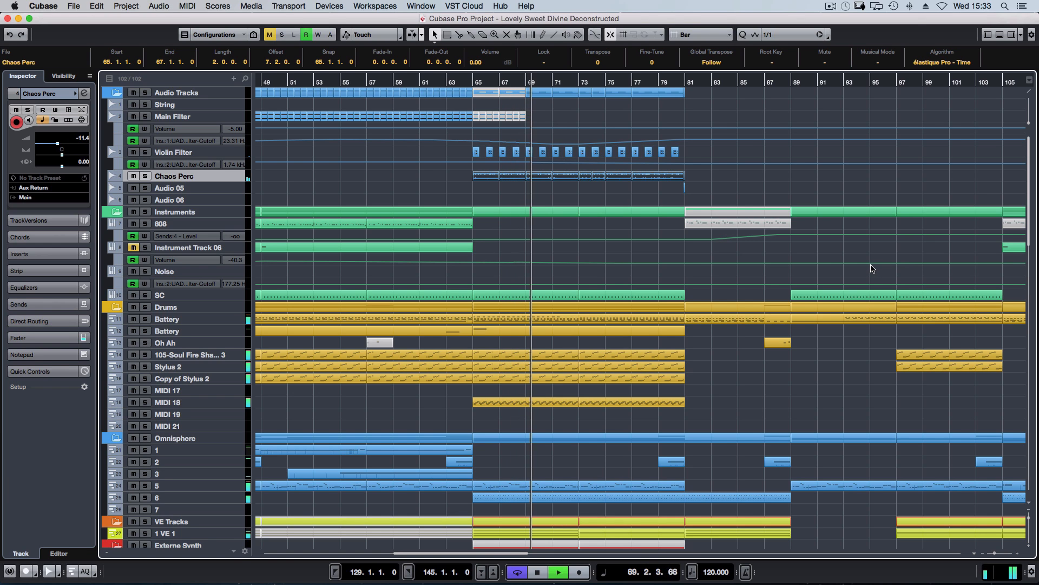
key(space)
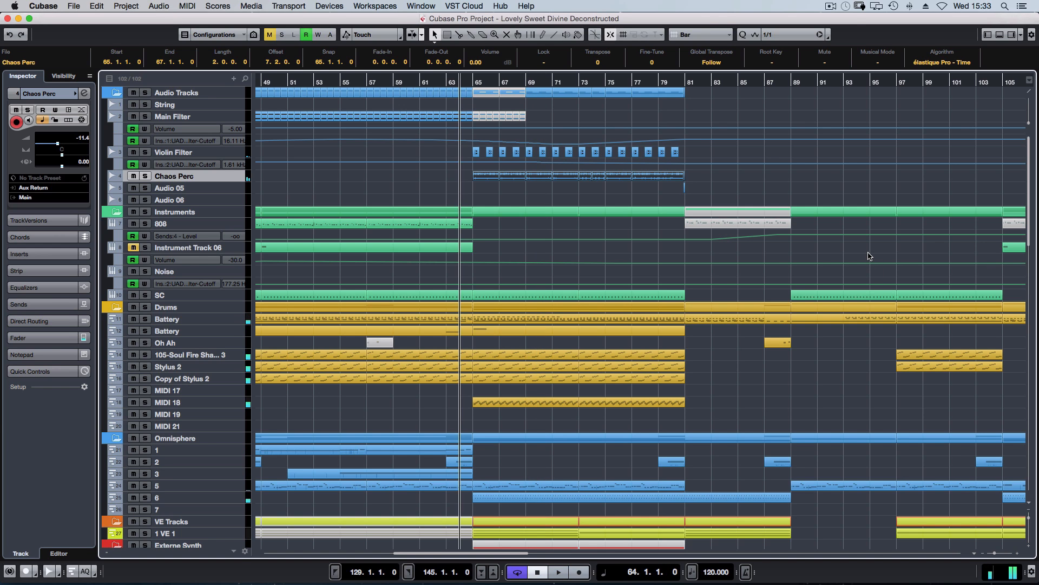
Return to bar 1, select and solo the Main Filter track, and play it
key(g)
key(g)
key(g)
click(428, 194)
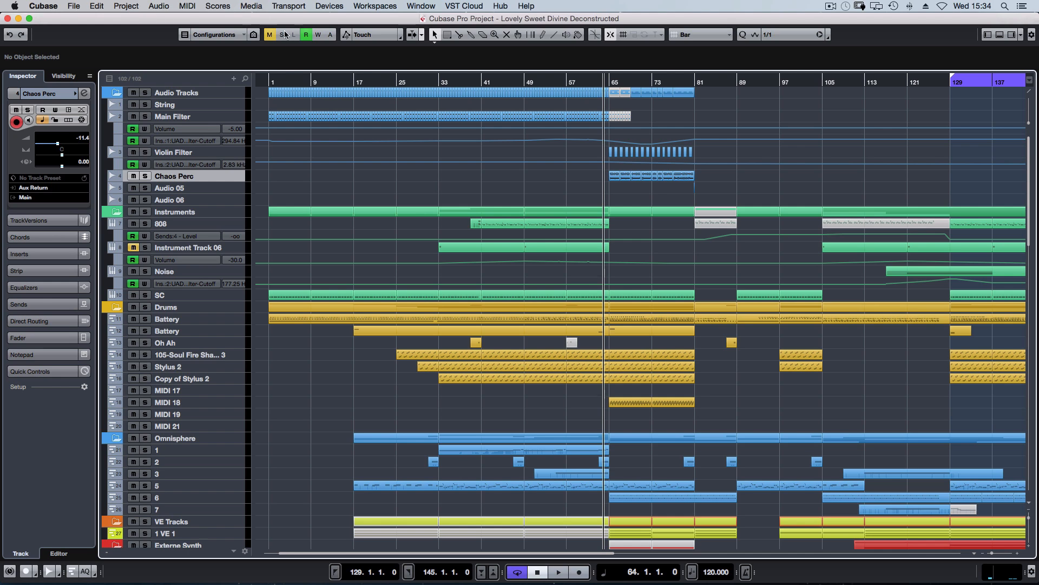
click(269, 81)
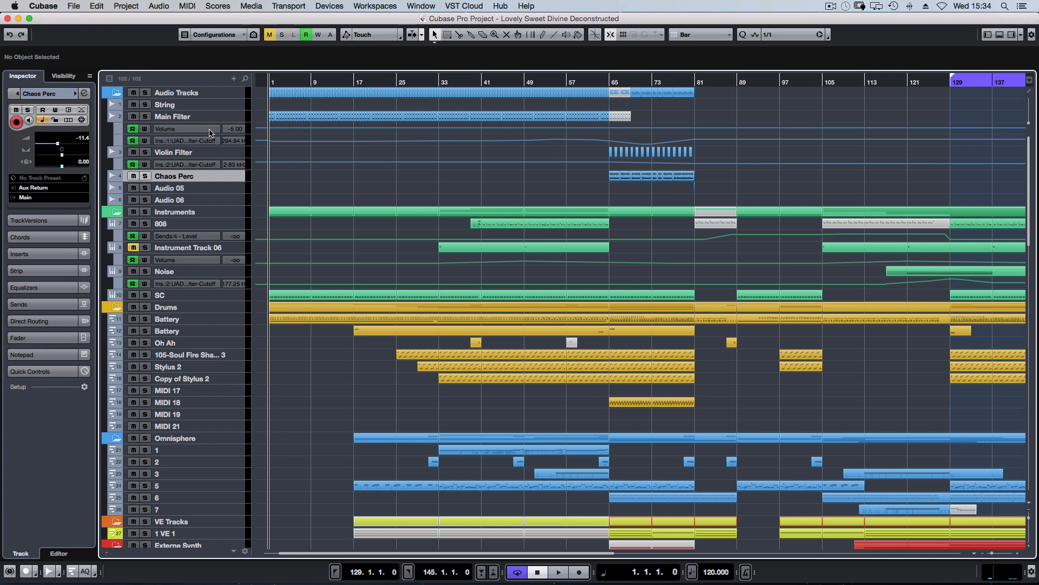
click(196, 117)
key(space)
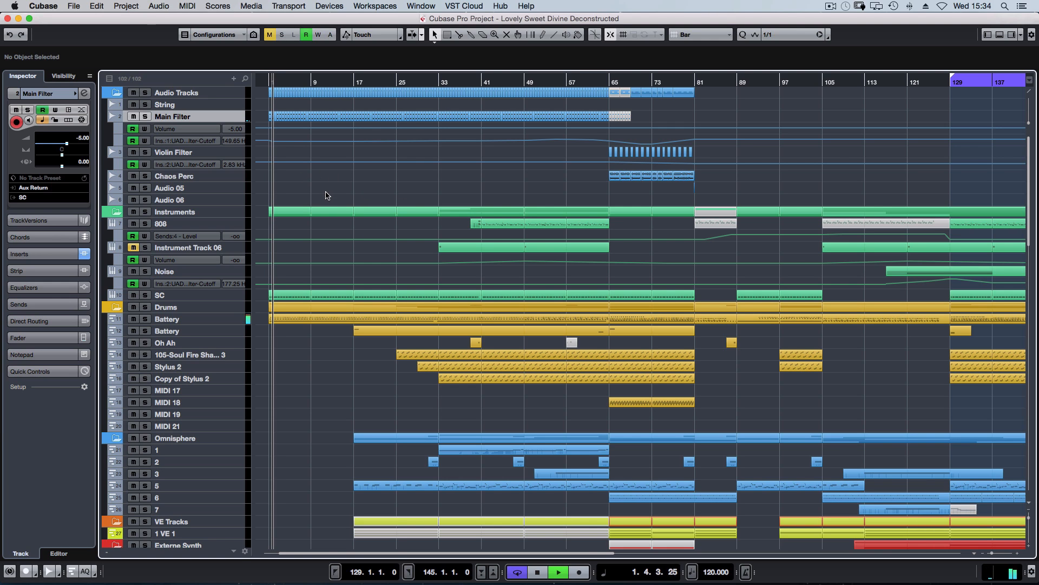
key(s)
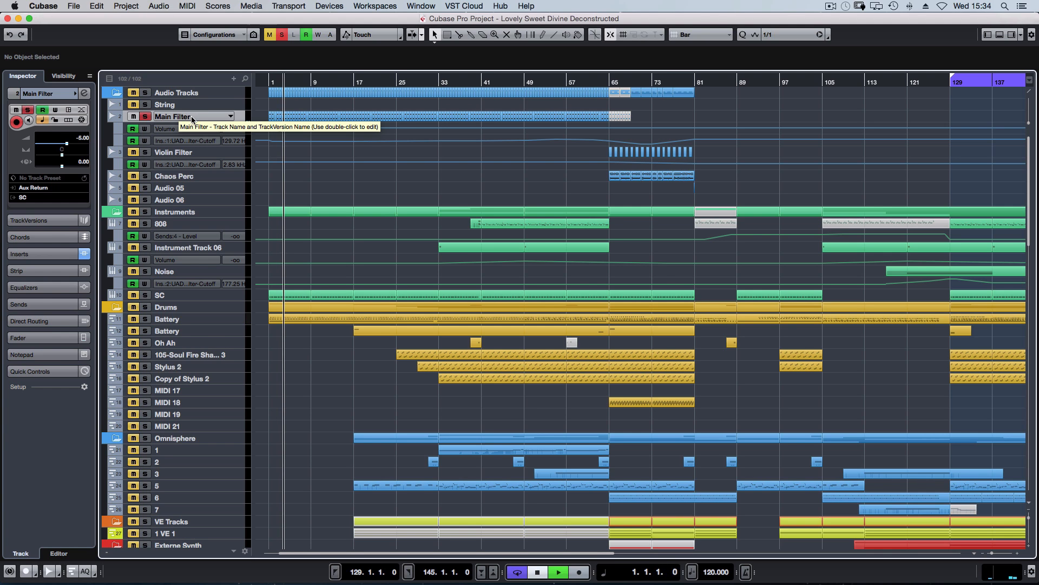
key(space)
Open the Main Filter channel settings, bypass all its inserts and play the dry sound from bar 1
key(e)
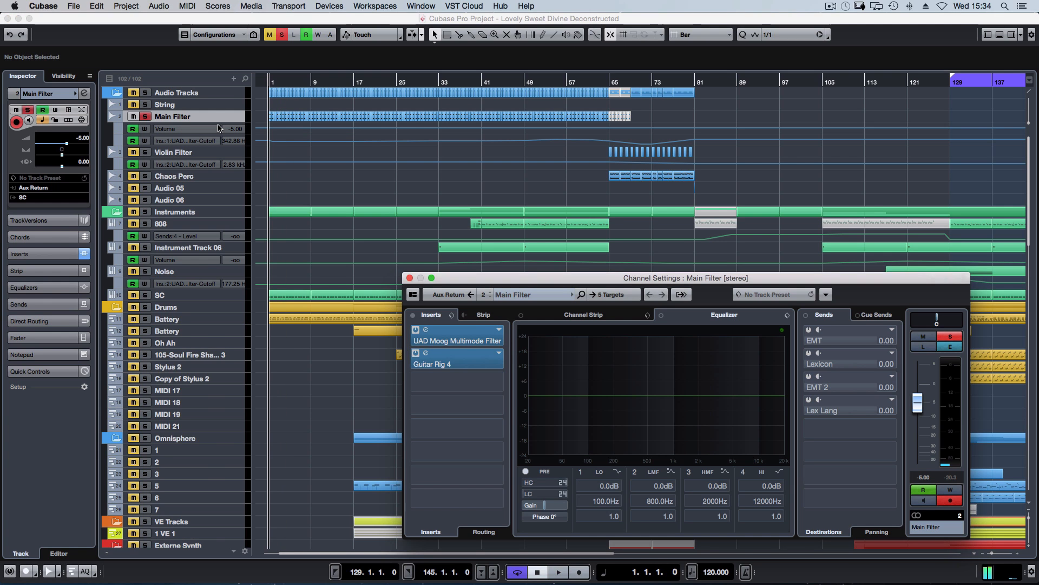
click(412, 315)
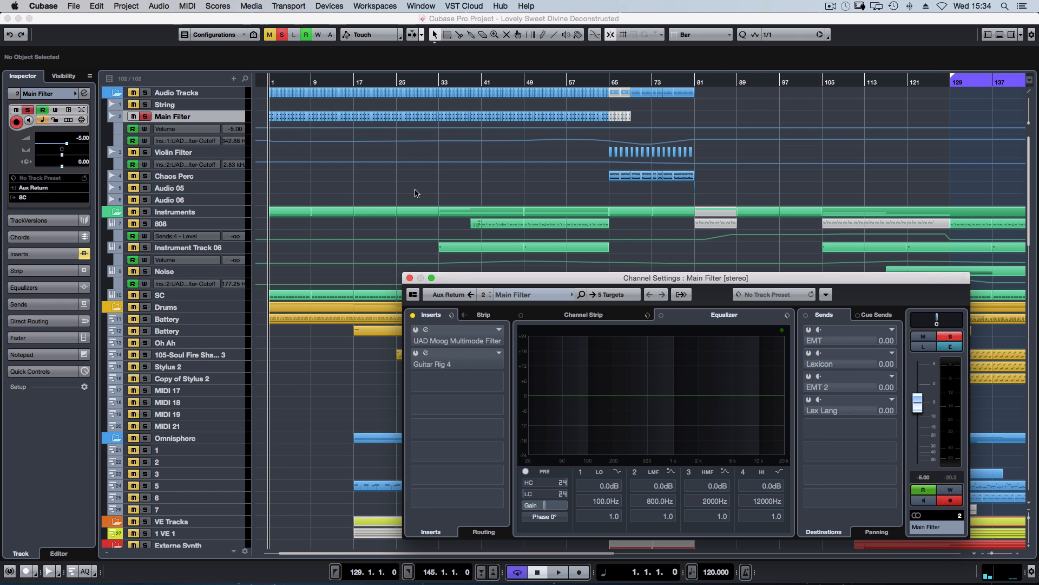
key(e)
key(h)
key(h)
key(h)
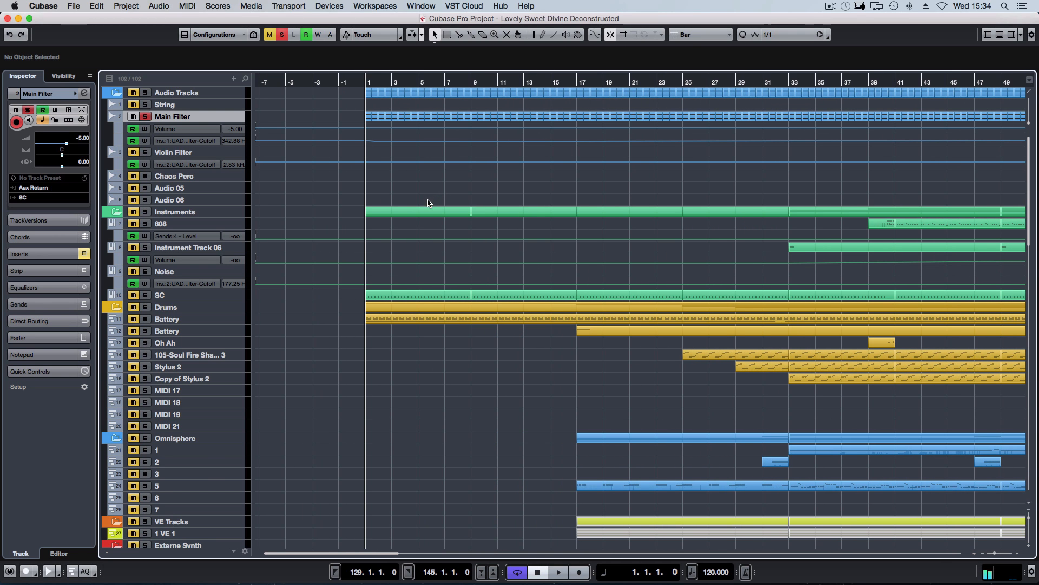
key(e)
key(space)
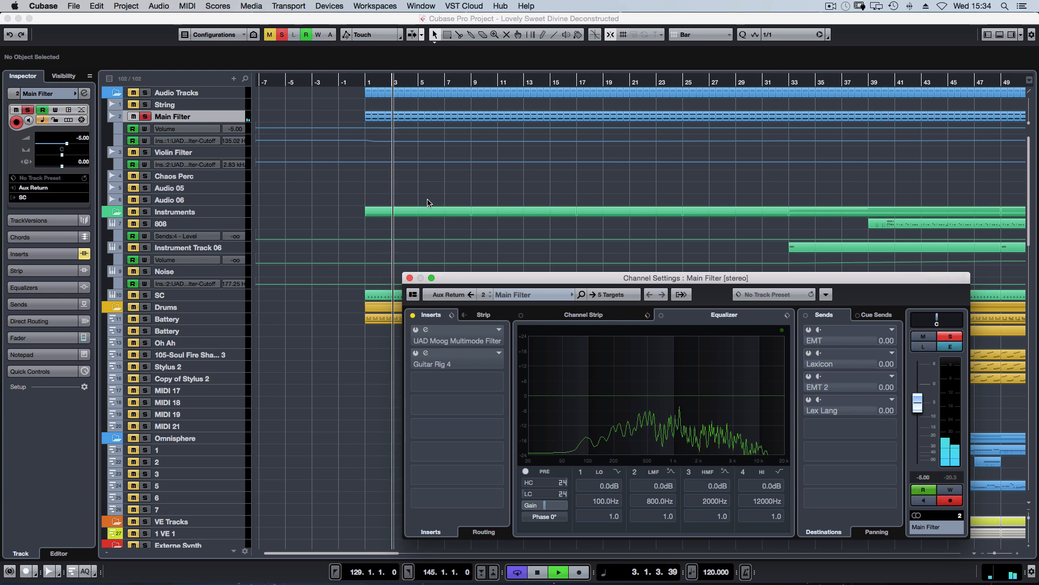
key(space)
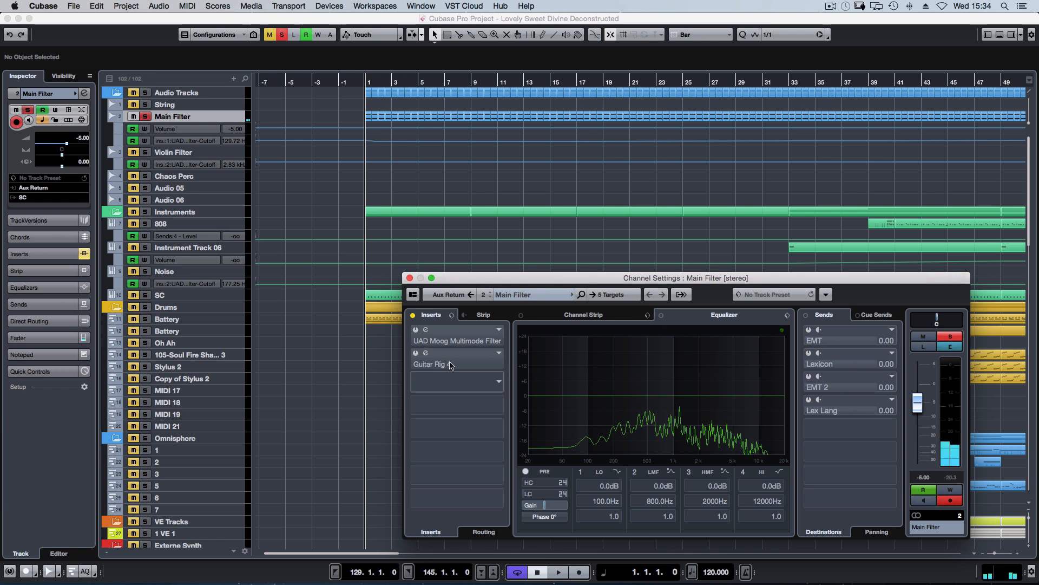
Reactivate the UAD Moog Multimode Filter insert, enlarge its cutoff automation lane and select the points between bars 1 and 17
click(416, 331)
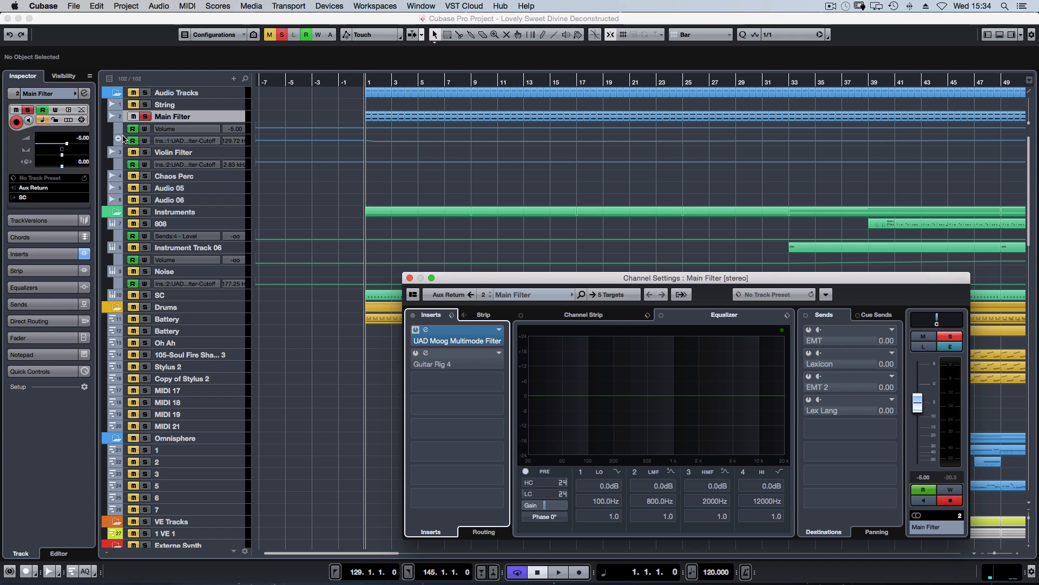
click(125, 138)
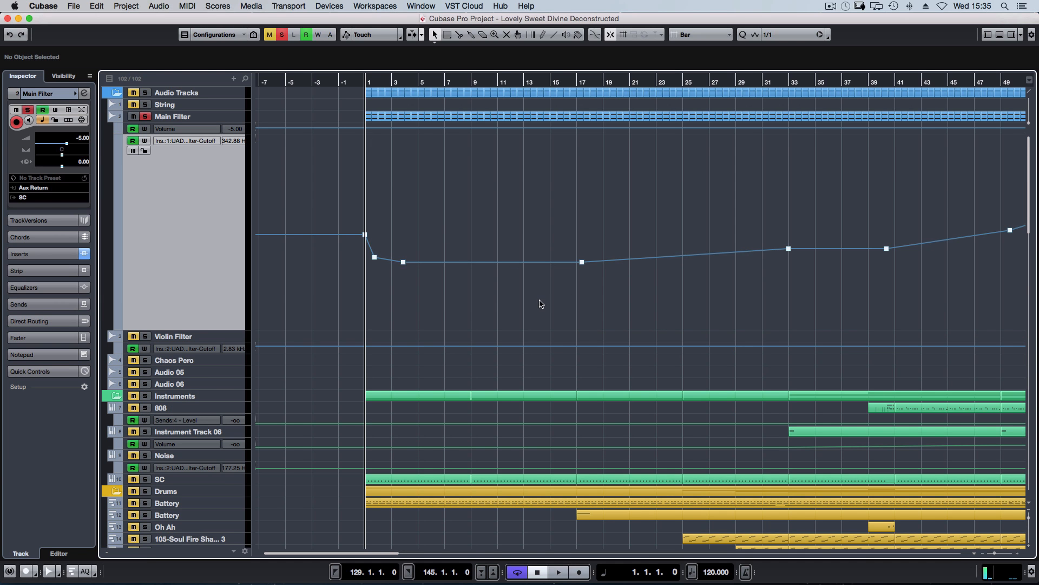
key(g)
key(g)
key(g)
key(g)
drag(279, 258, 436, 308)
Play the soloed Main Filter from bars 1, 51, about 53 and 19 to compare the cutoff automation, and collapse the lane
key(space)
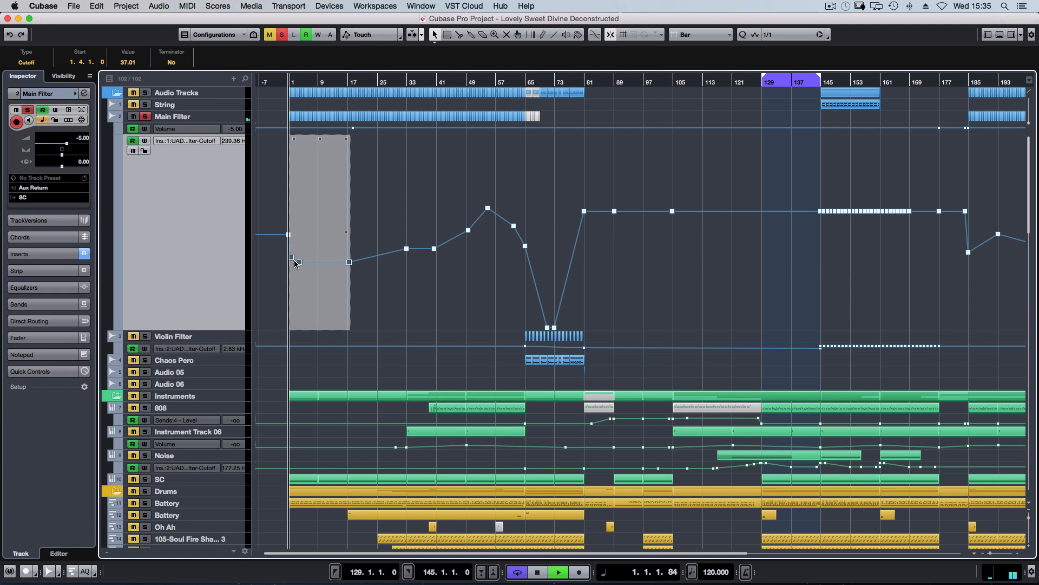
click(472, 82)
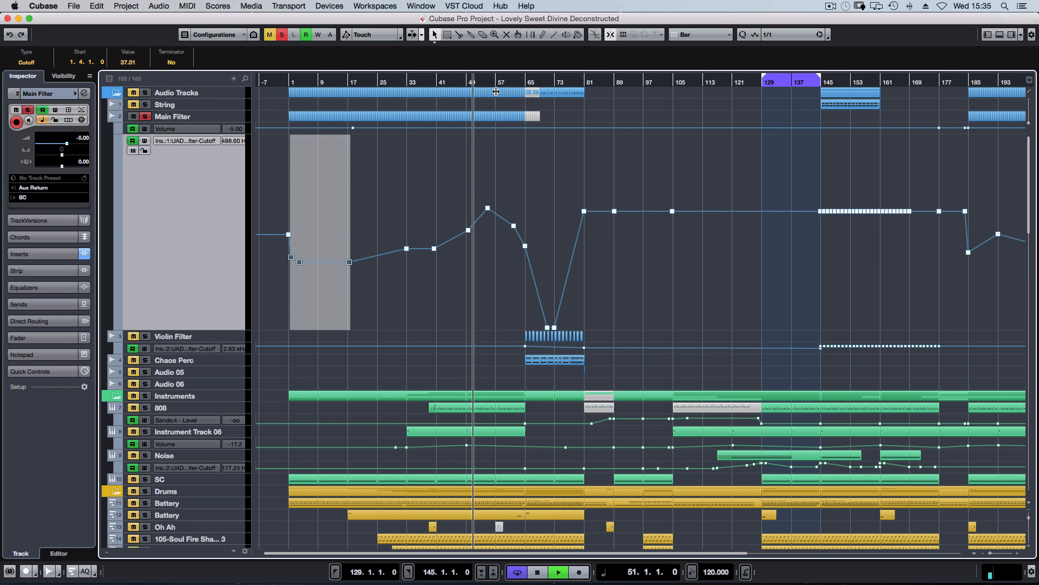
click(484, 81)
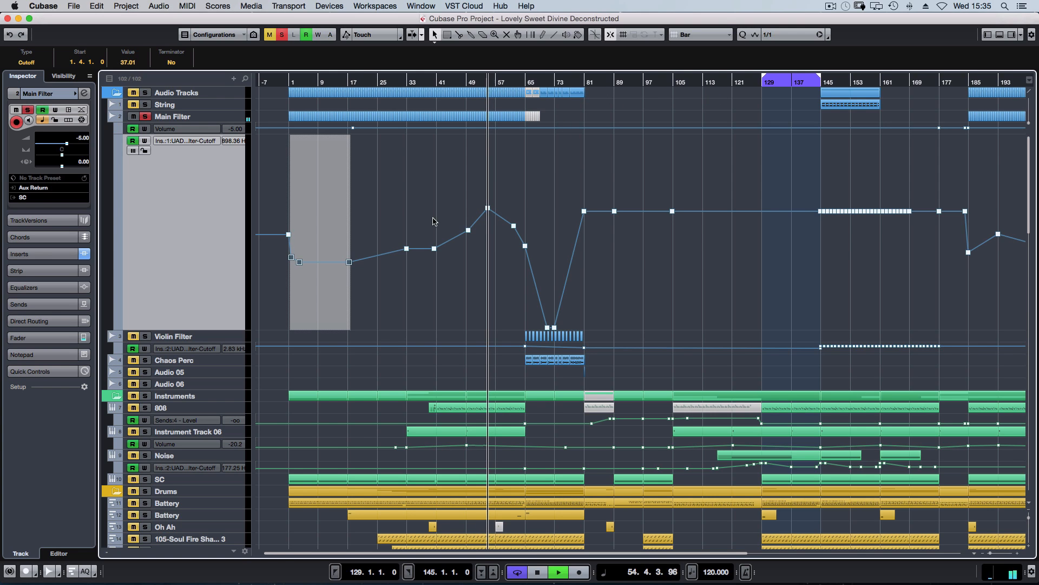
click(354, 82)
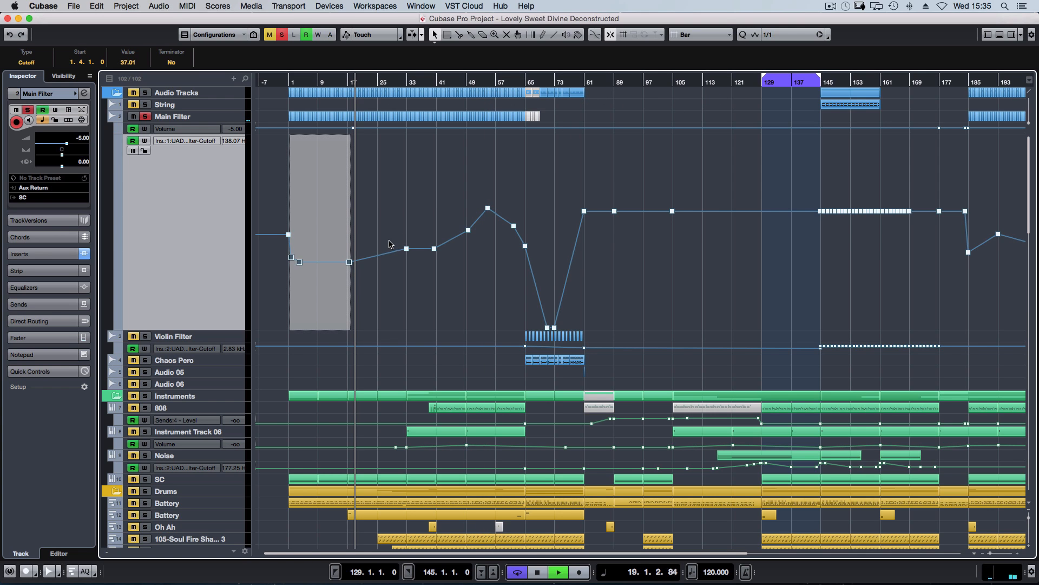
key(space)
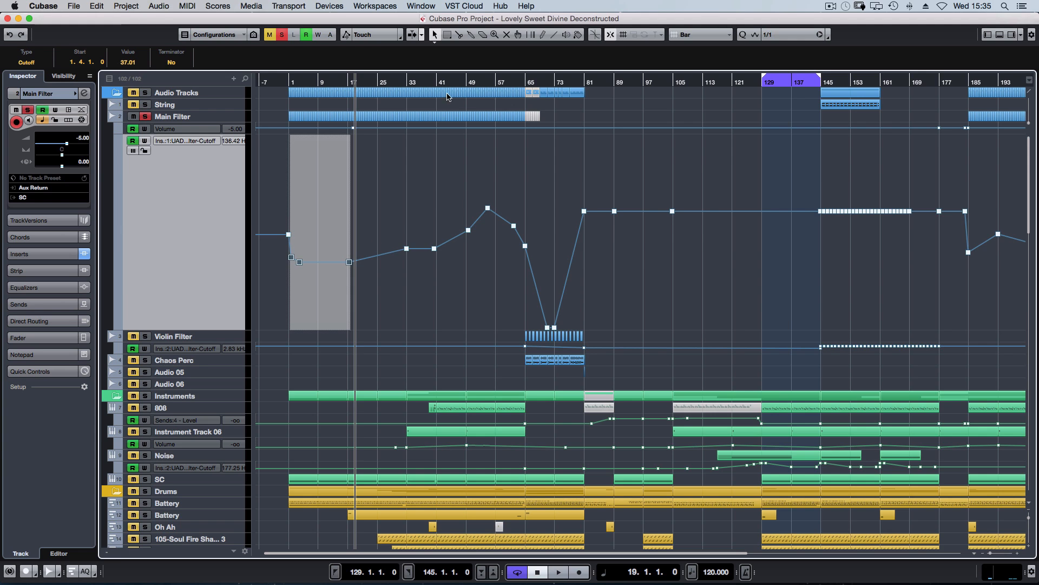
drag(157, 330, 157, 146)
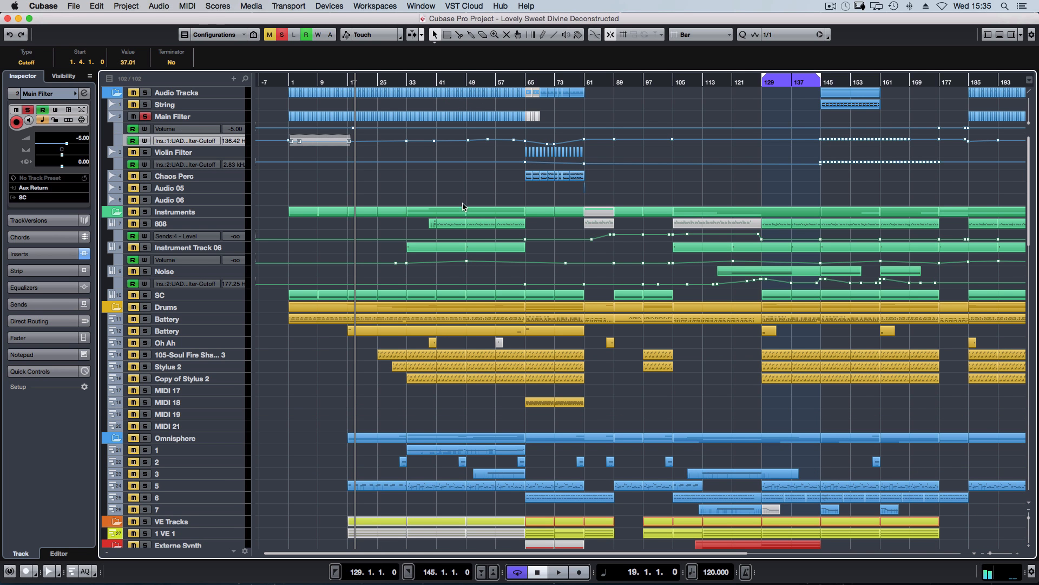
Reactivate the Main Filter channel's Guitar Rig 4 insert, open it and look through its effects rack
click(195, 116)
click(416, 353)
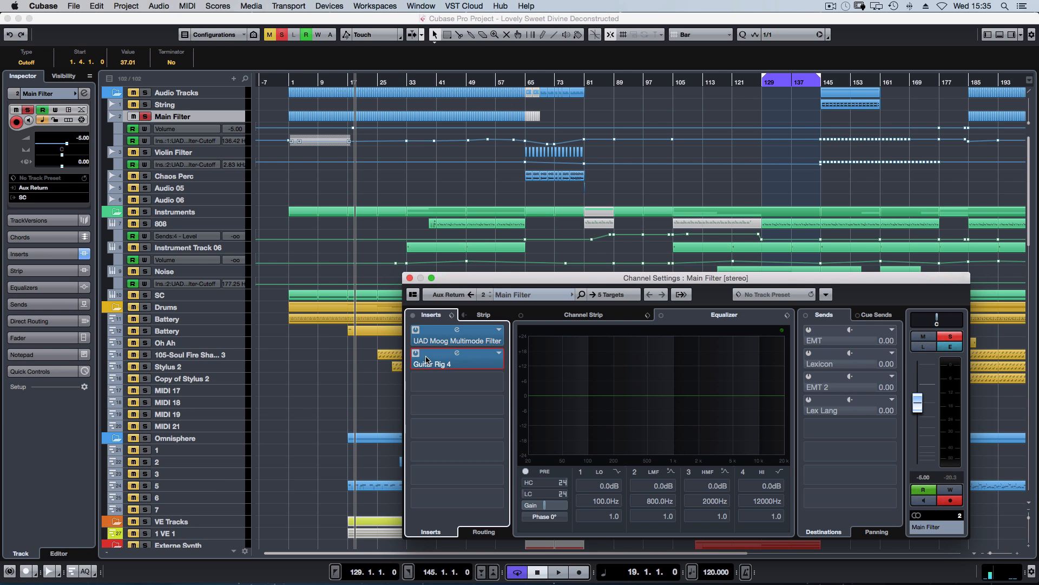
click(457, 355)
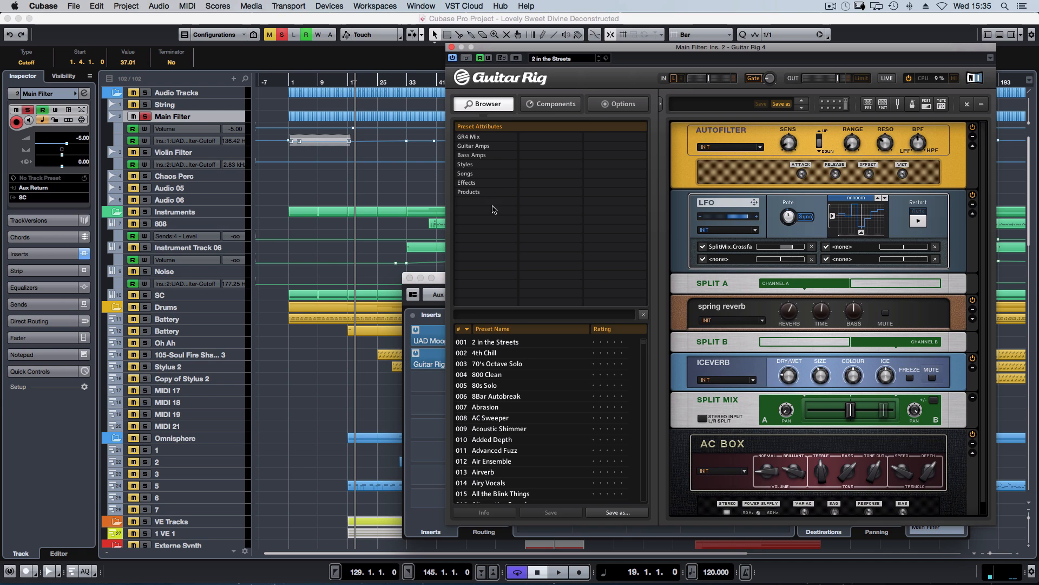
click(482, 232)
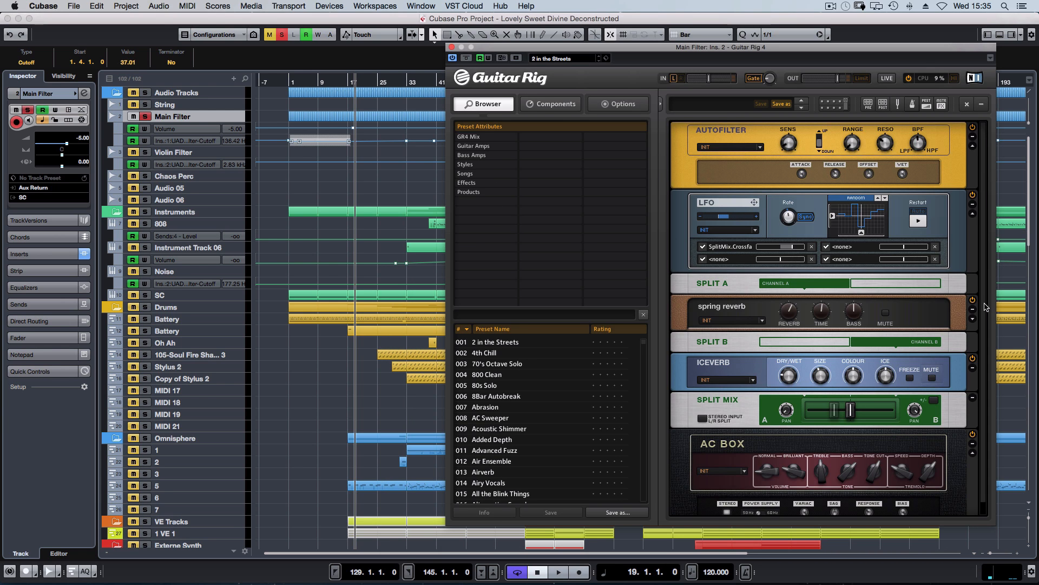
scroll(964, 390, down, 2)
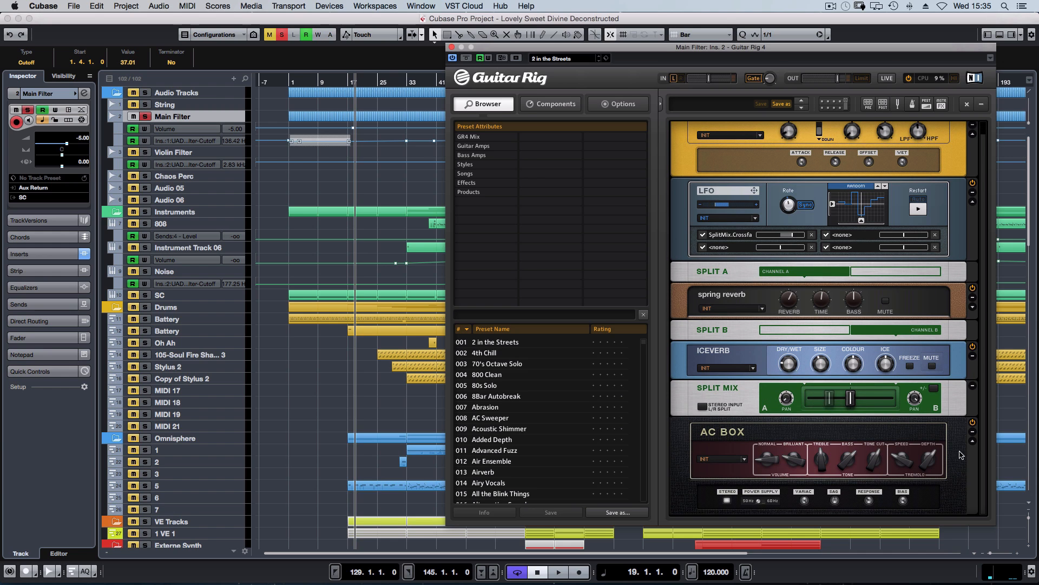
Switch off the AC Box, Iceverb, Spring Reverb and LFO modules in Guitar Rig and play the track briefly from bar 19
click(973, 423)
click(973, 345)
click(973, 287)
click(973, 182)
scroll(988, 203, up, 1)
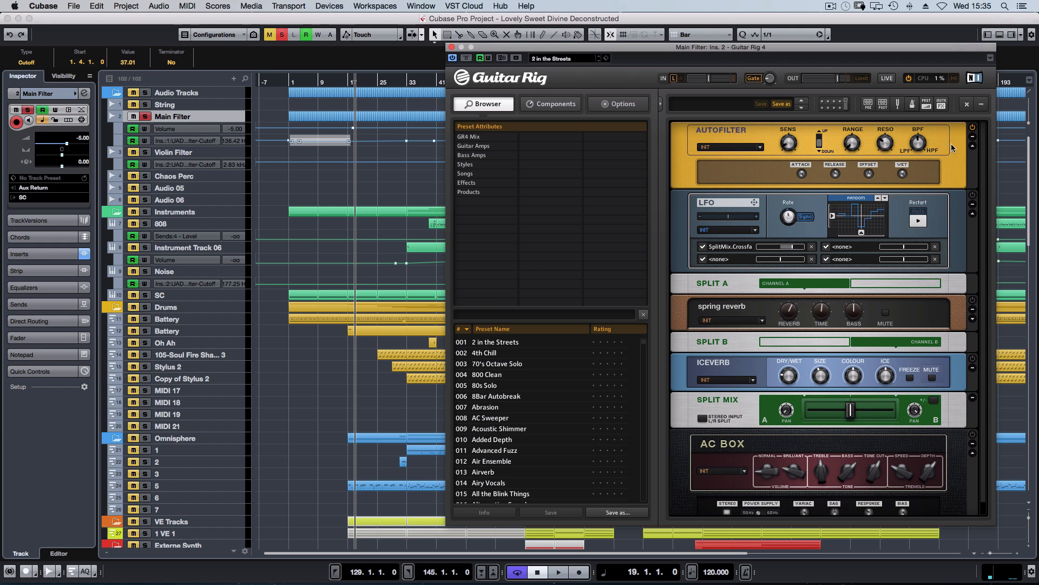
key(space)
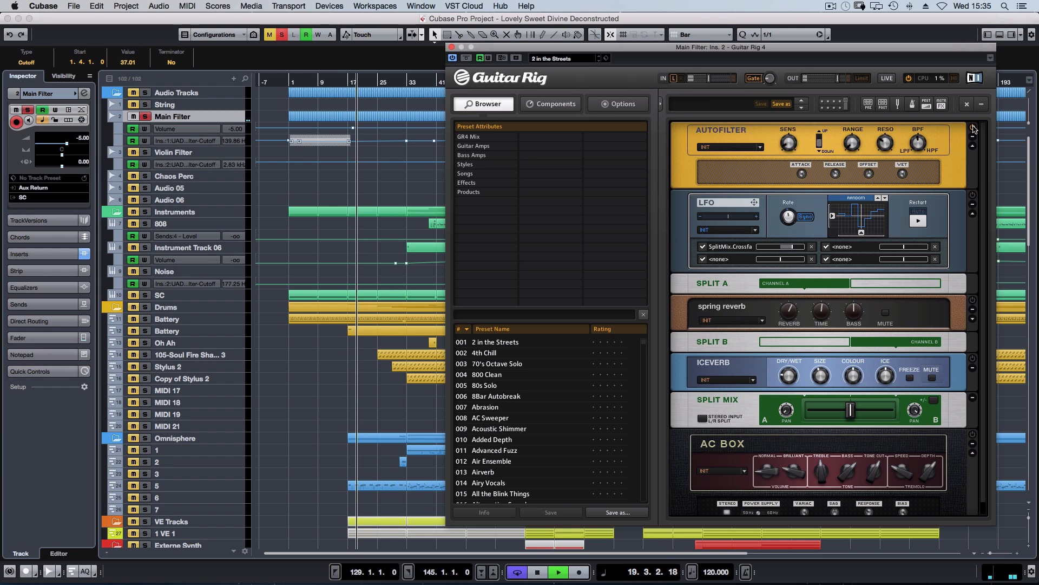
key(space)
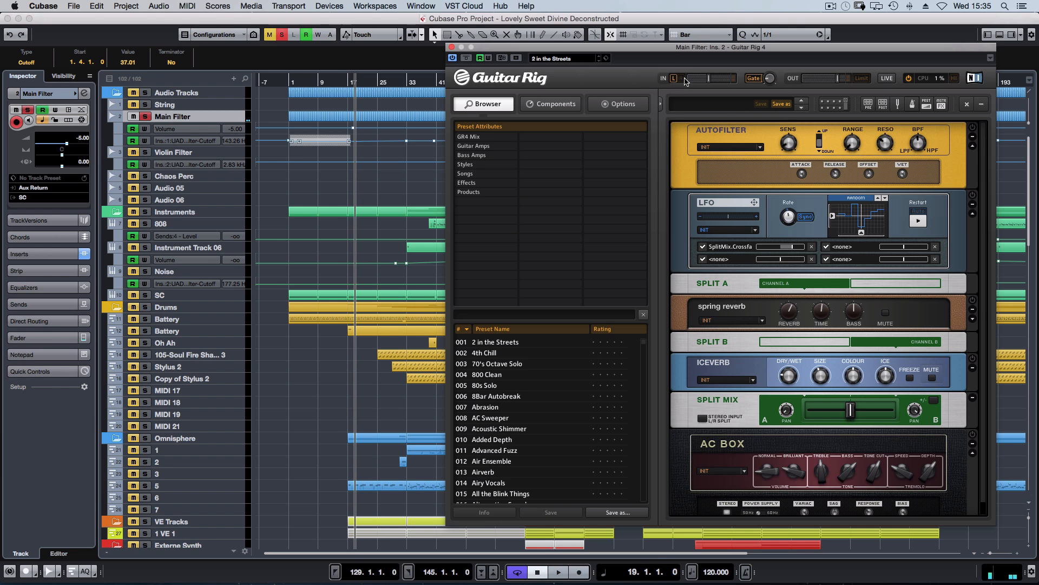
Compare the track from bar 19 with Guitar Rig bypassed and with it active and its Autofilter module switched on
click(682, 79)
click(682, 79)
click(467, 58)
key(space)
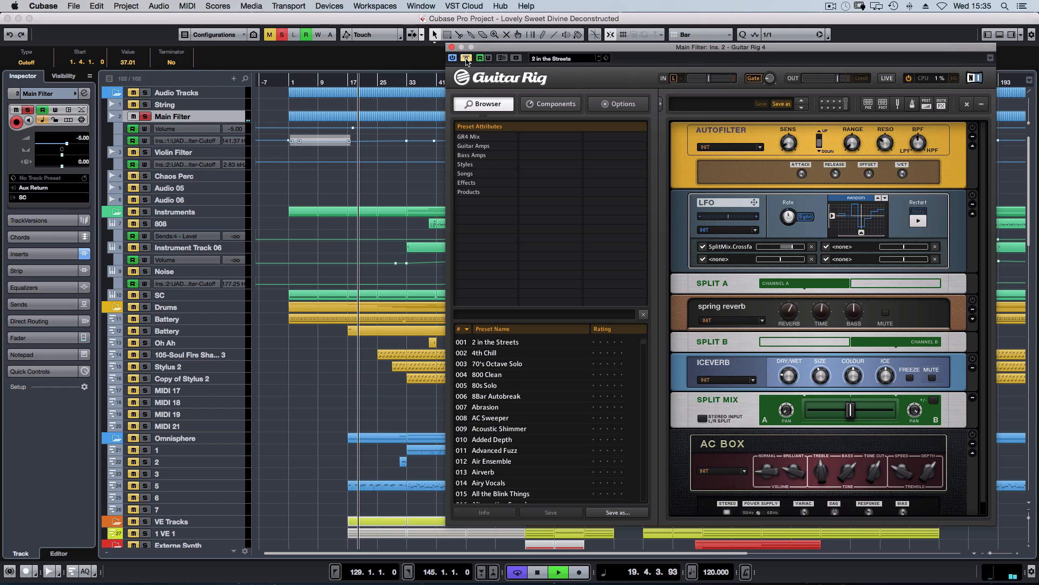
click(467, 58)
key(space)
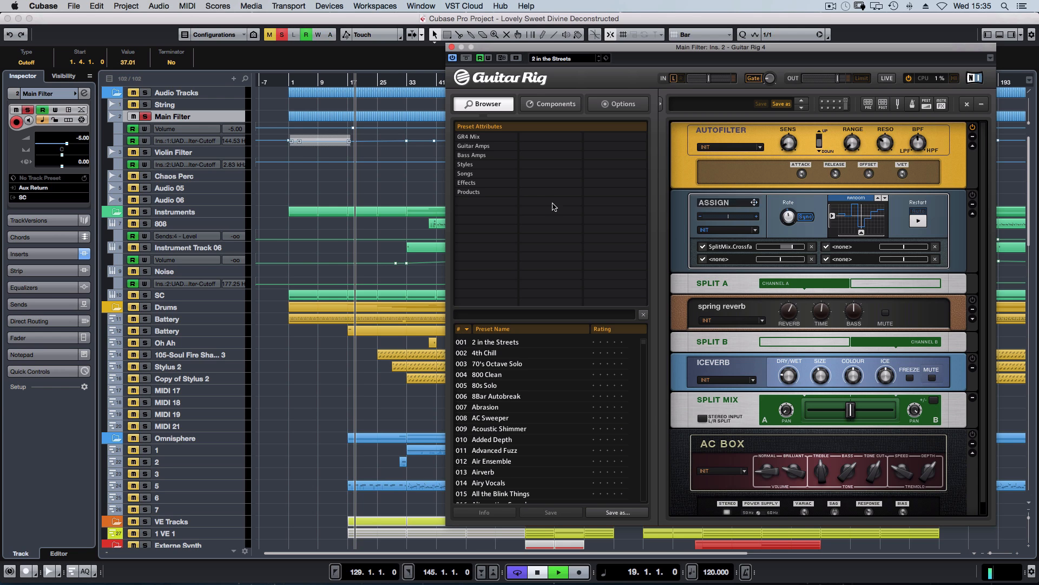
key(space)
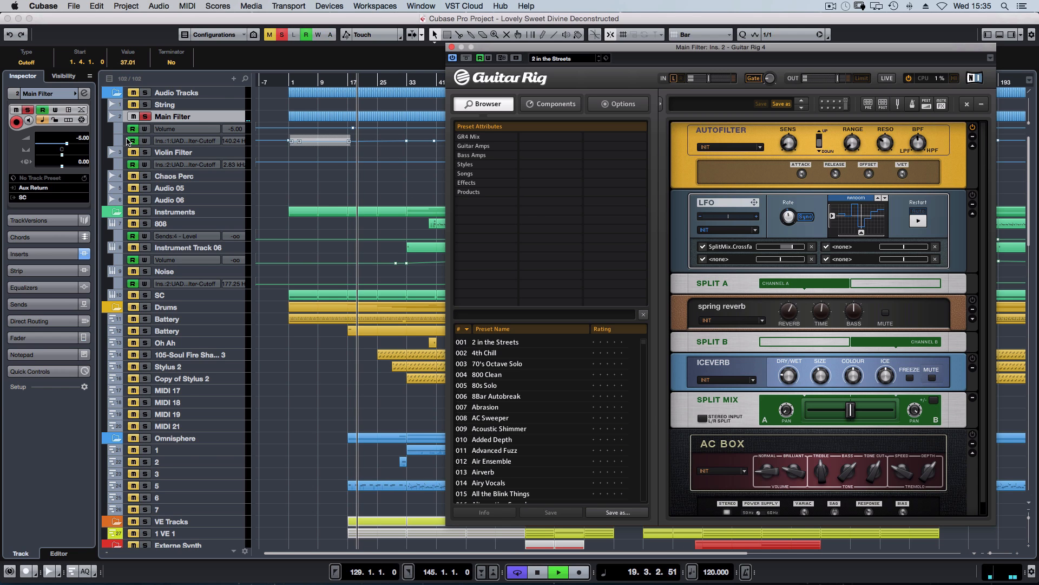
Enlarge the Main Filter cutoff automation lane, stop playback and check the order of the inserts in the channel settings
drag(128, 146, 128, 330)
key(space)
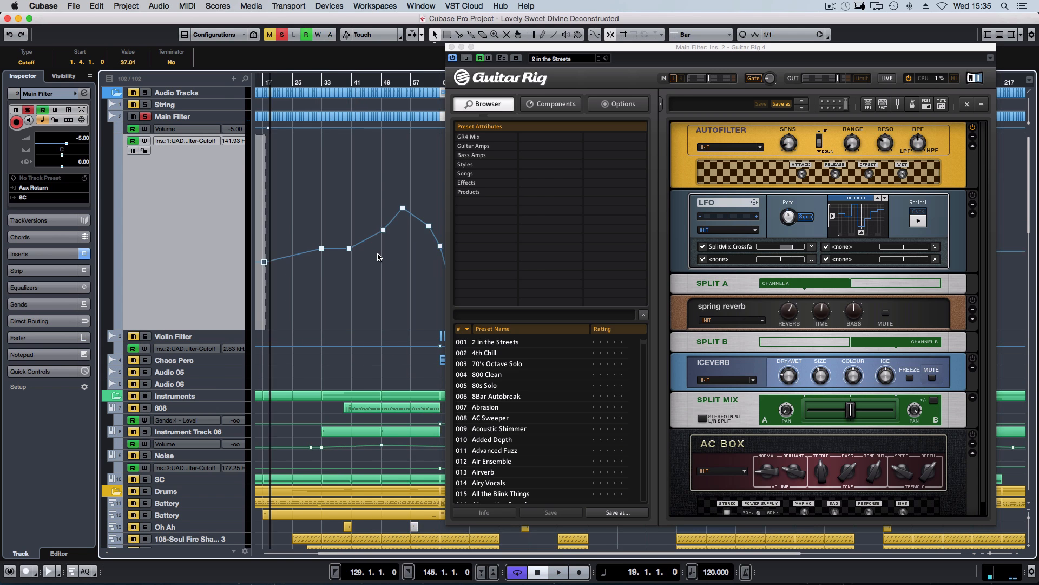
key(e)
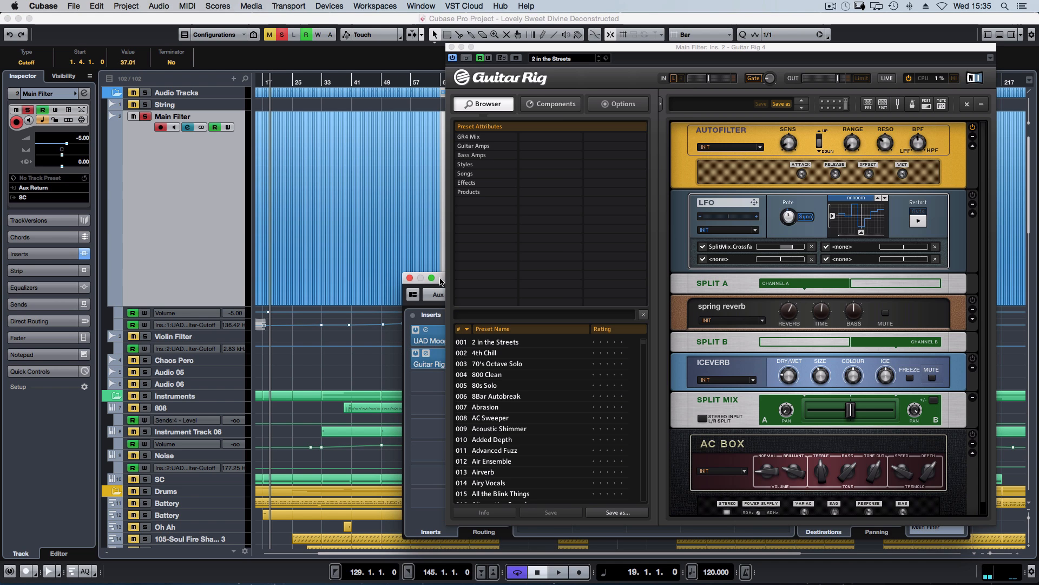
click(431, 278)
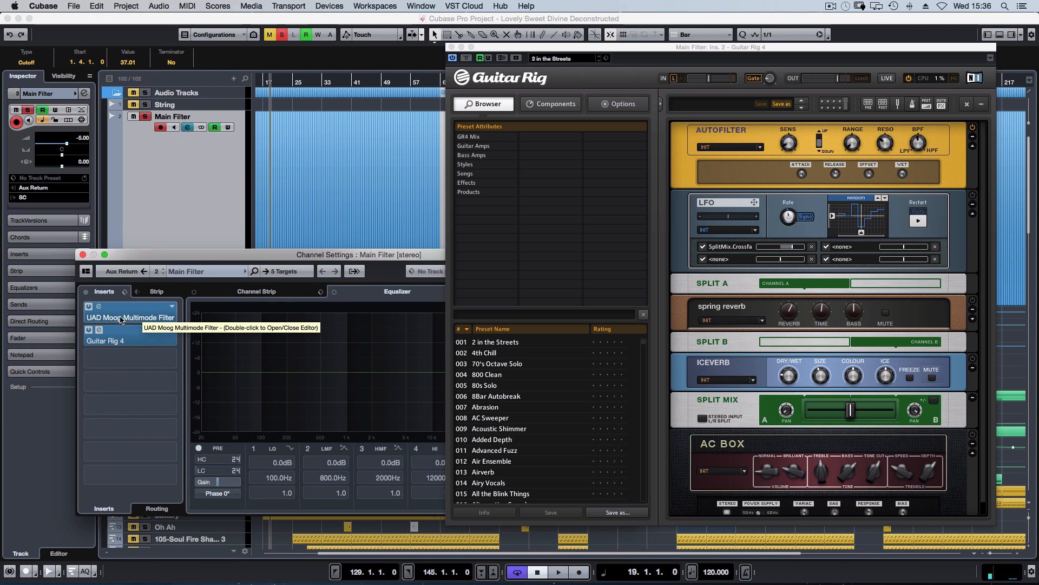
key(e)
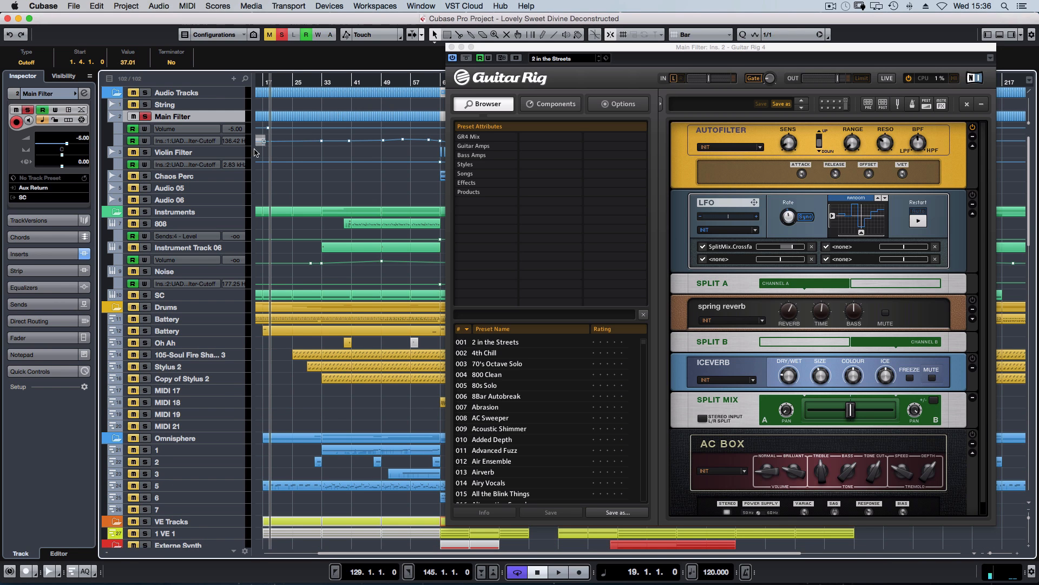
Enlarge the cutoff lane again, deselect its points and place the cursor at bars 10 and 54 to compare the curve
click(127, 140)
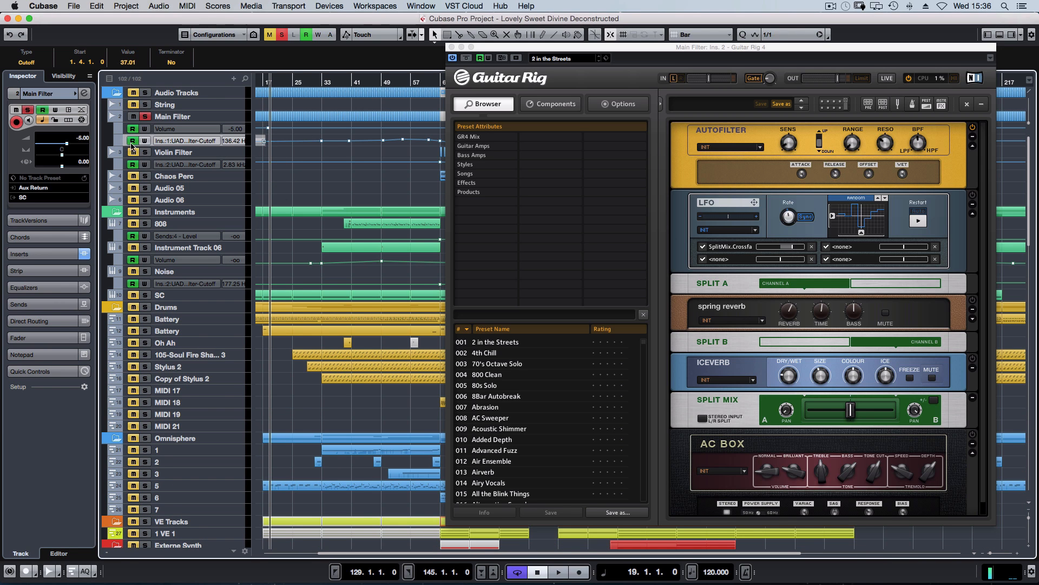
scroll(341, 274, left, 5)
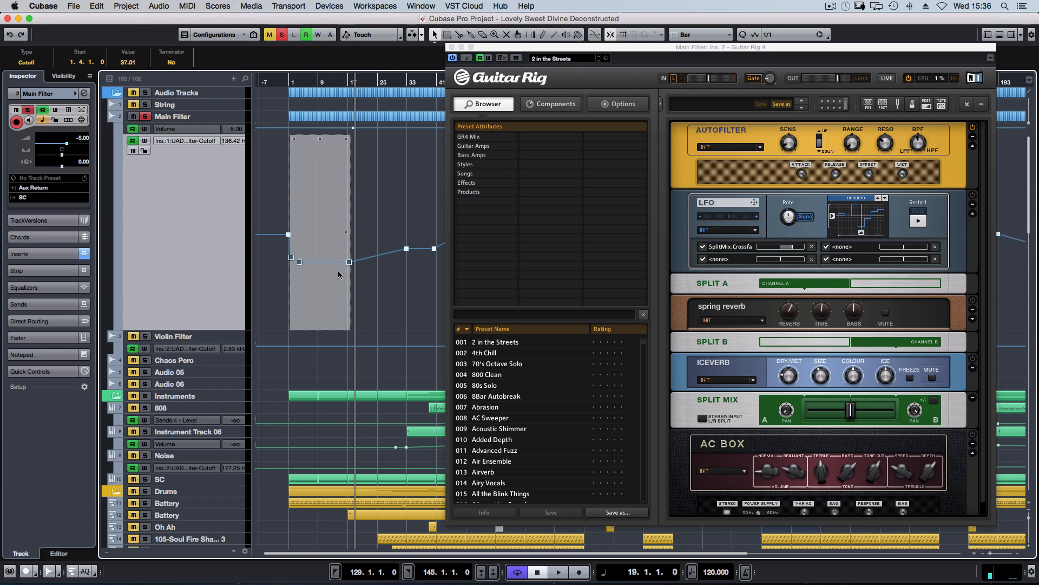
click(343, 201)
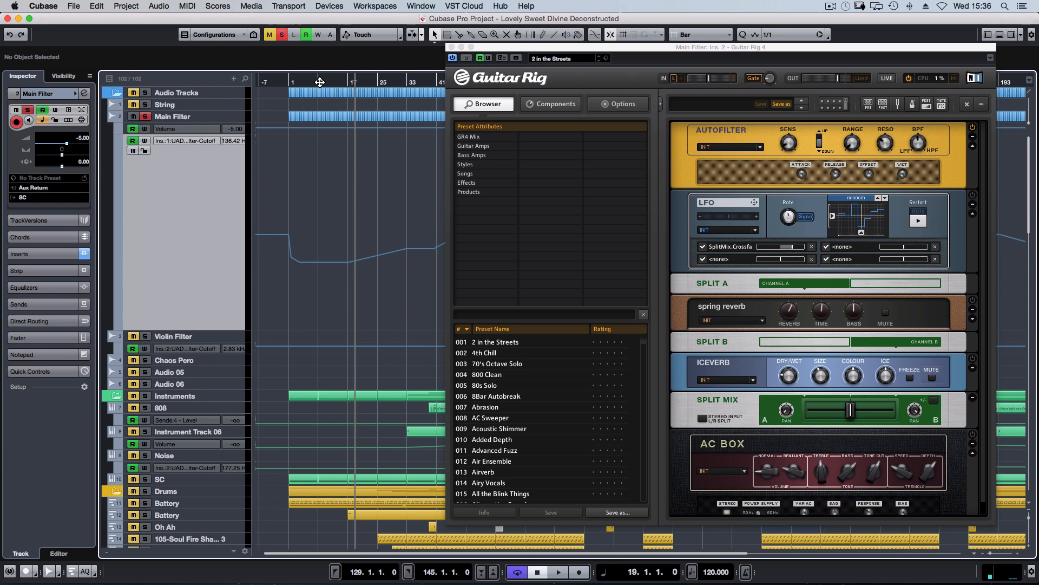
click(322, 82)
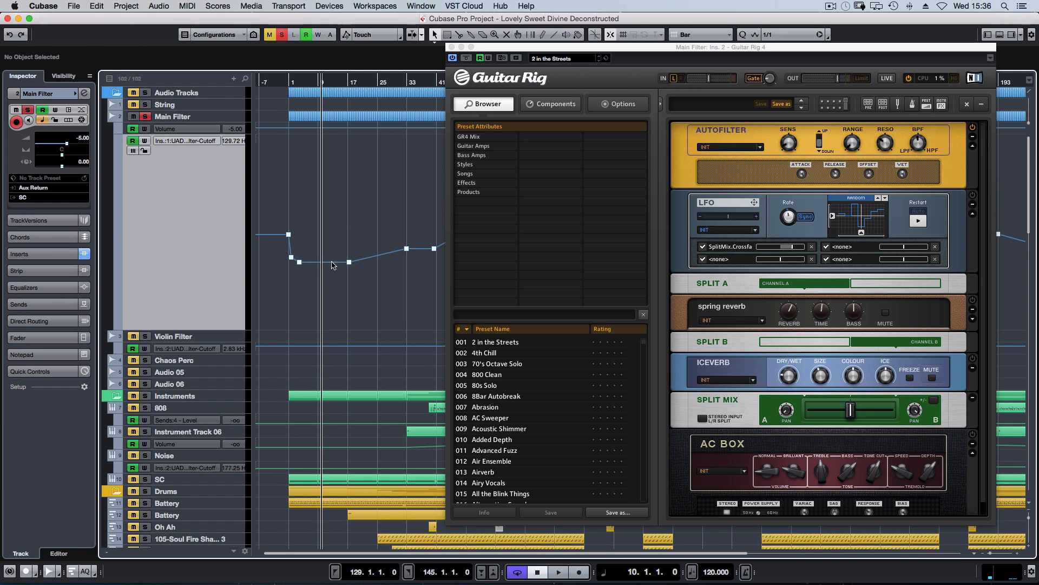
scroll(307, 265, right, 10)
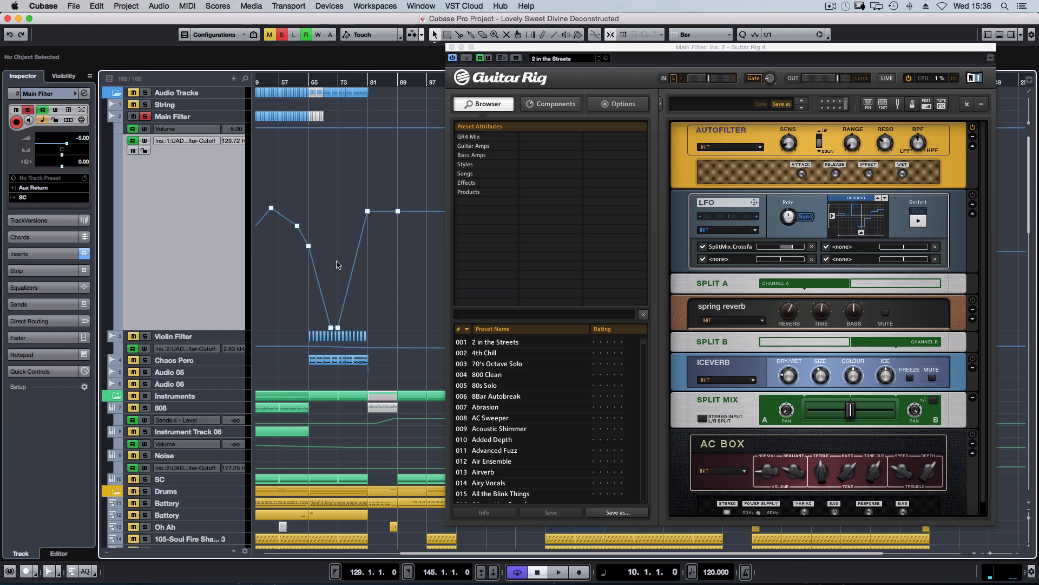
click(268, 81)
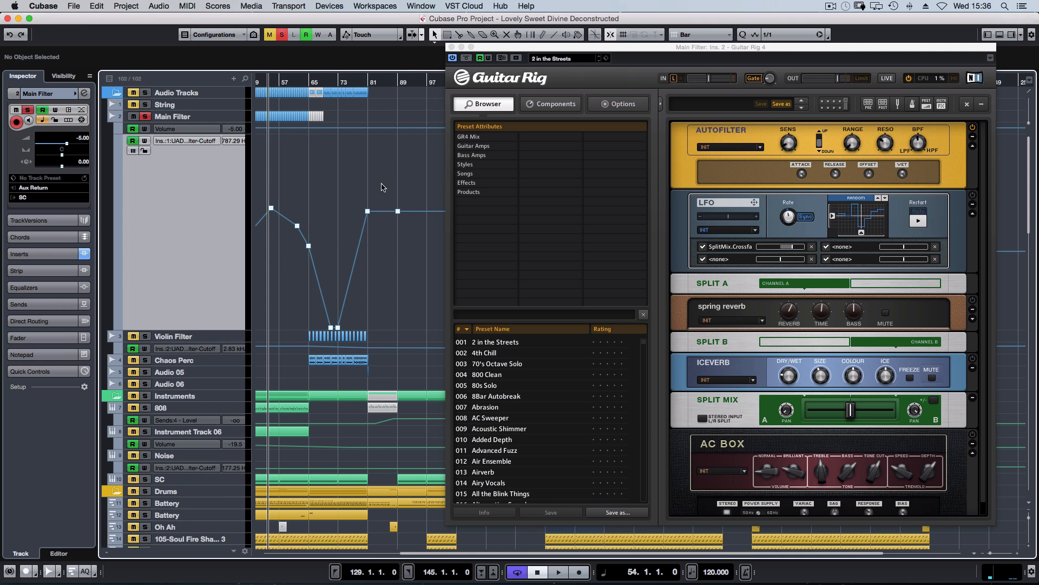
Play the Main Filter from about bar 8 and from bar 54 to compare how the Autofilter reacts to the cutoff automation
scroll(325, 185, left, 5)
scroll(325, 185, left, 4)
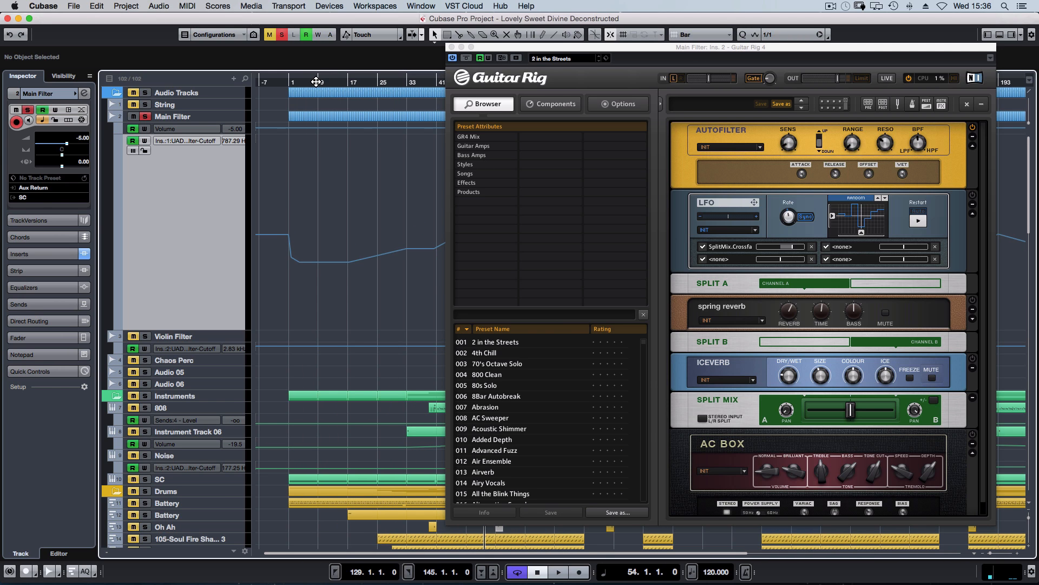
click(316, 81)
key(space)
scroll(330, 81, right, 6)
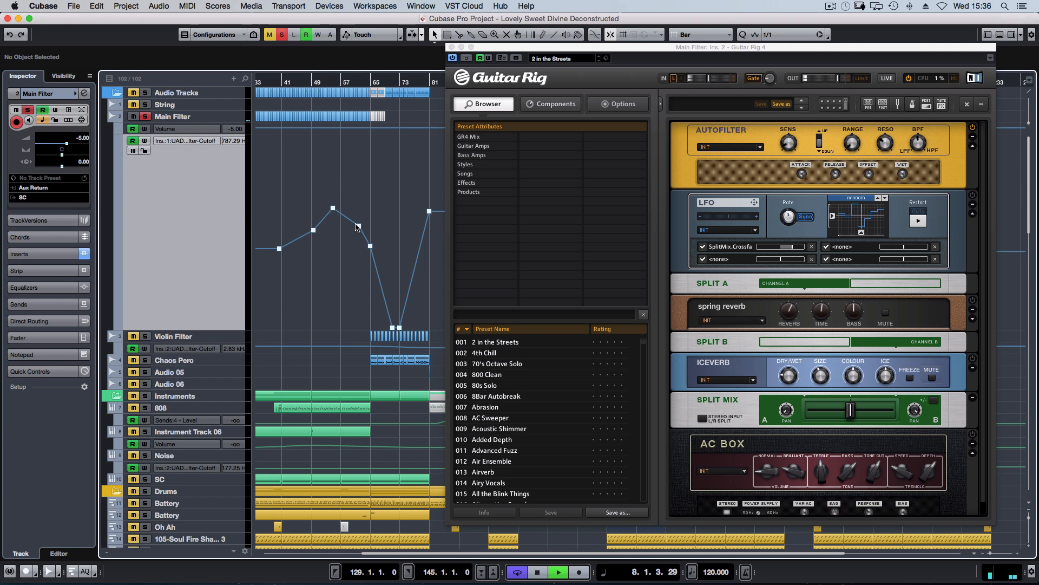
click(330, 81)
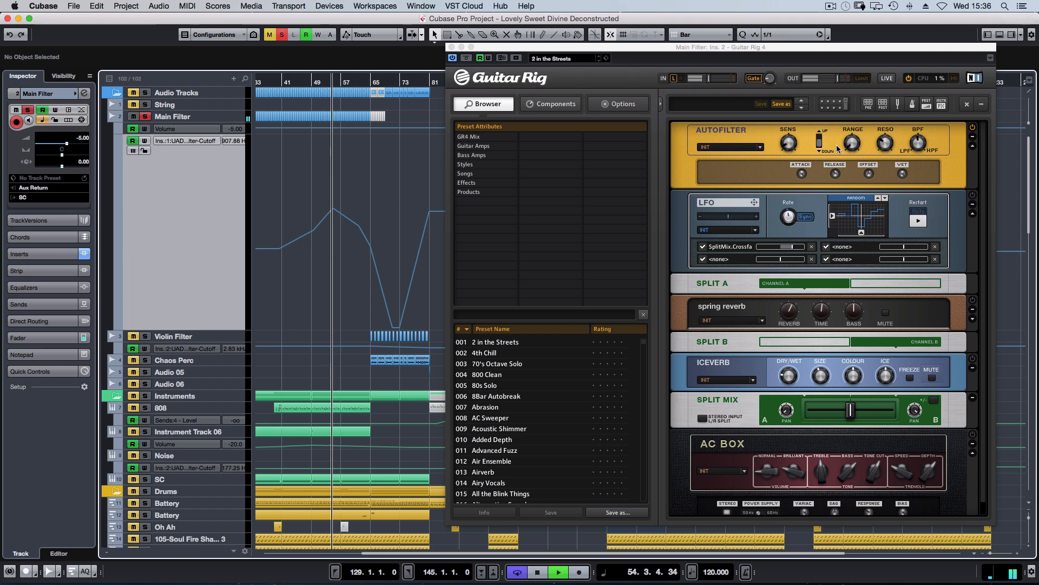
key(space)
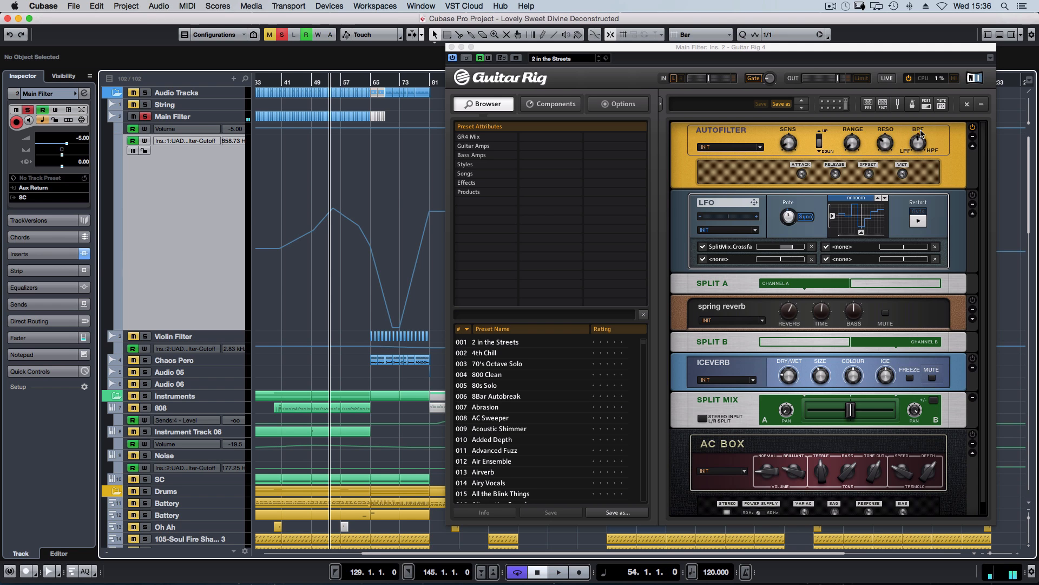
Examine the rise and peak of the cutoff automation, selecting its points between about bars 49 and 65 and clearing the selection
scroll(336, 271, left, 10)
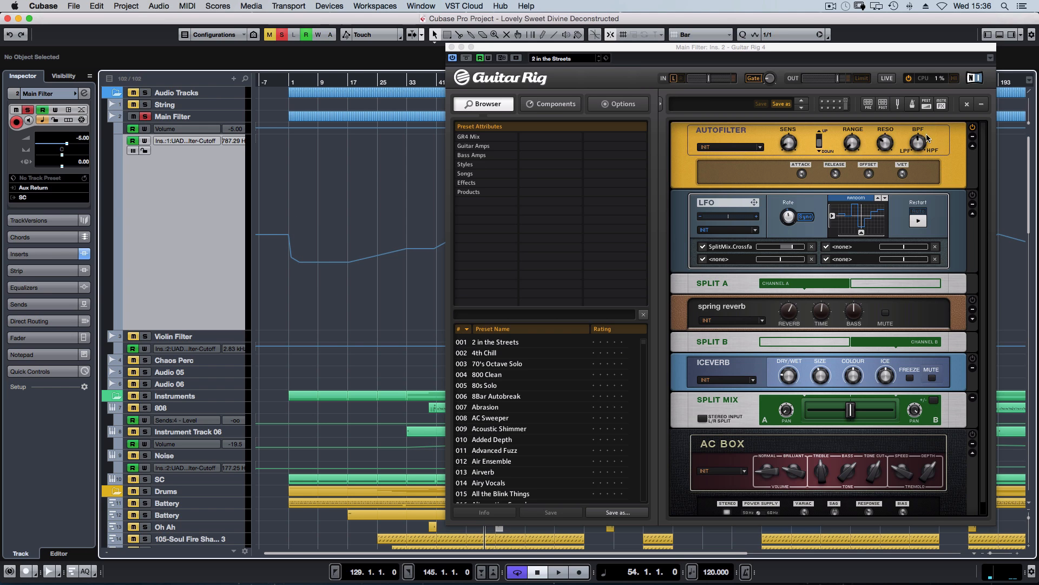
scroll(303, 233, right, 4)
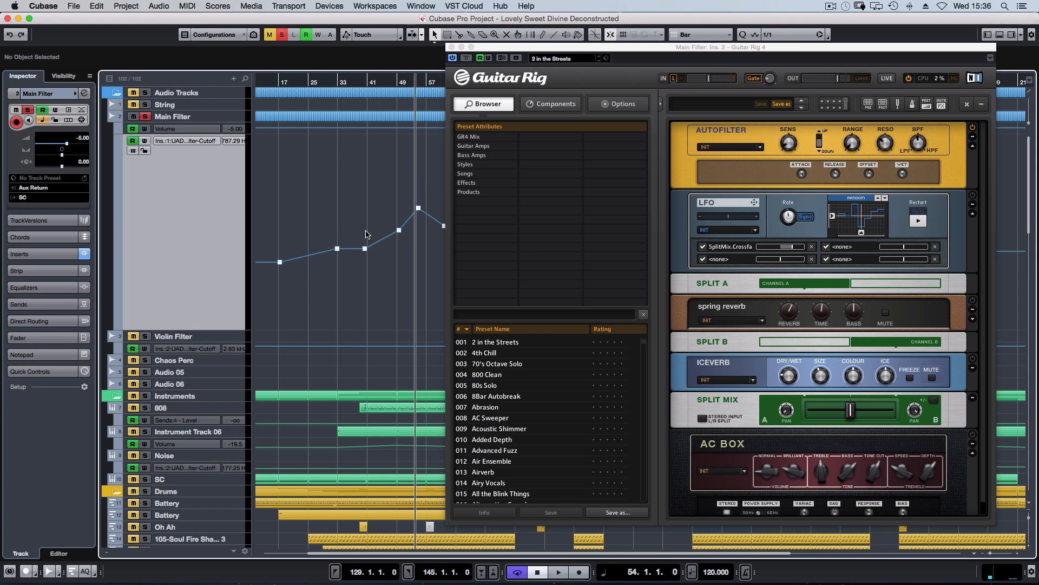
scroll(372, 201, right, 2)
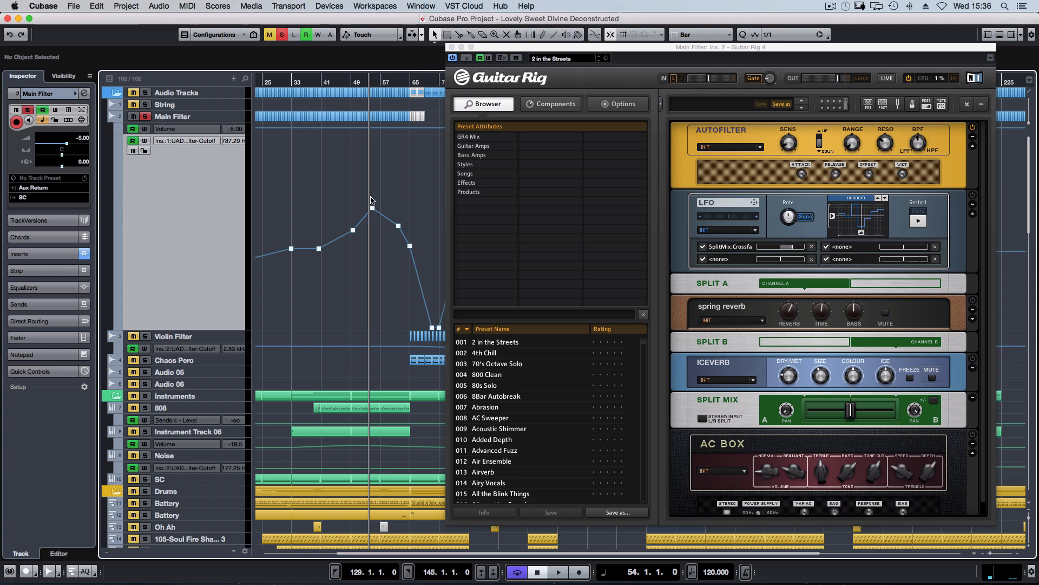
click(372, 207)
drag(340, 187, 428, 261)
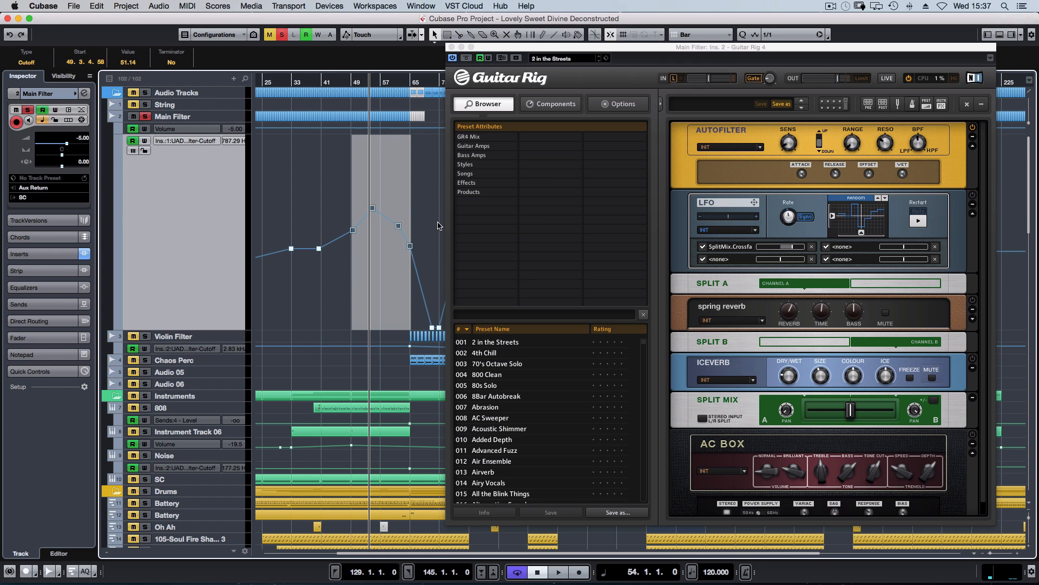
click(325, 197)
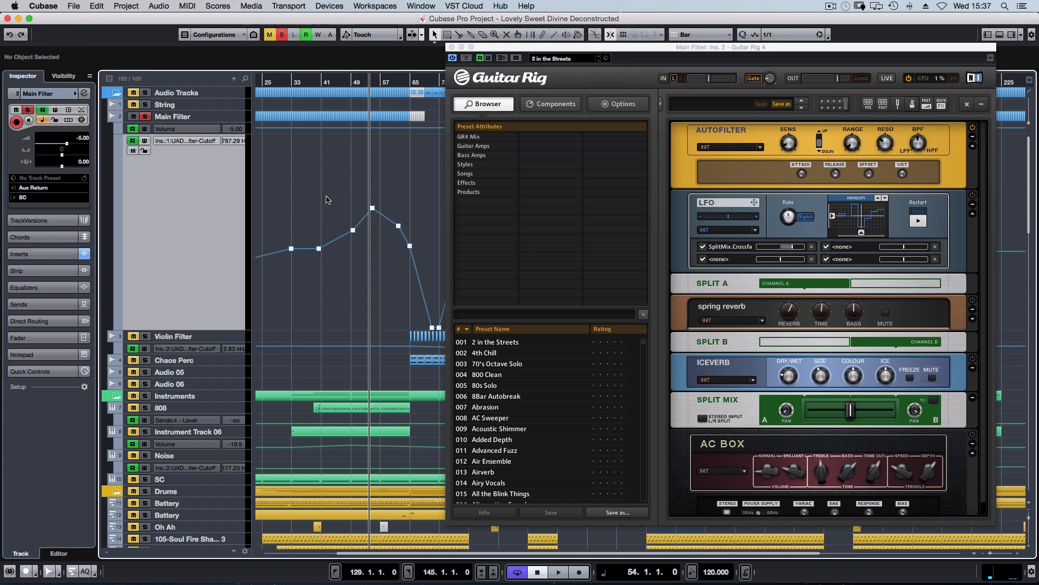
scroll(335, 201, left, 5)
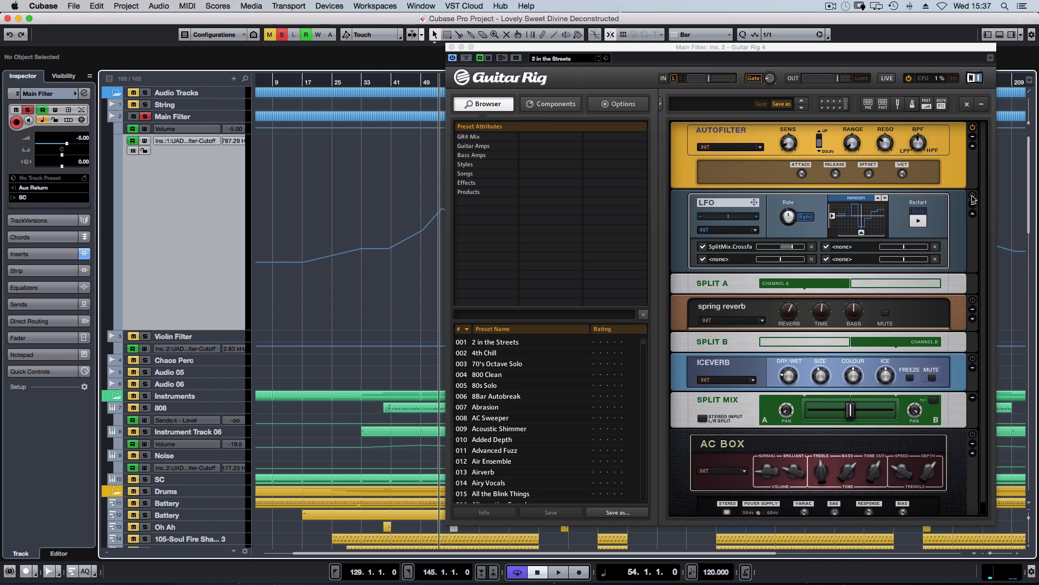
Switch on Guitar Rig's LFO module and play from bar 38 to watch it move the Split Mix crossfader
click(973, 195)
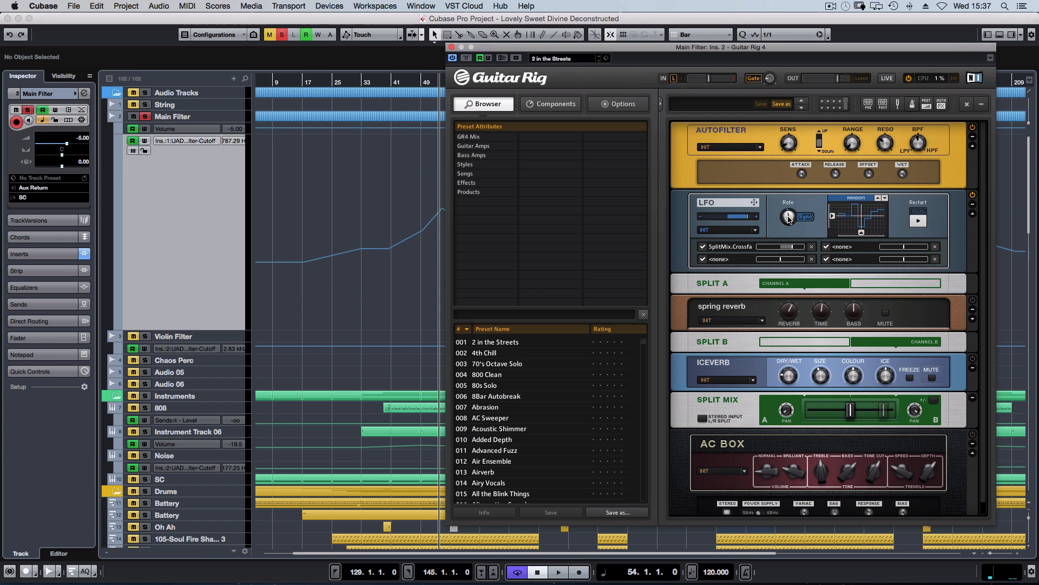
mouse_move(792, 216)
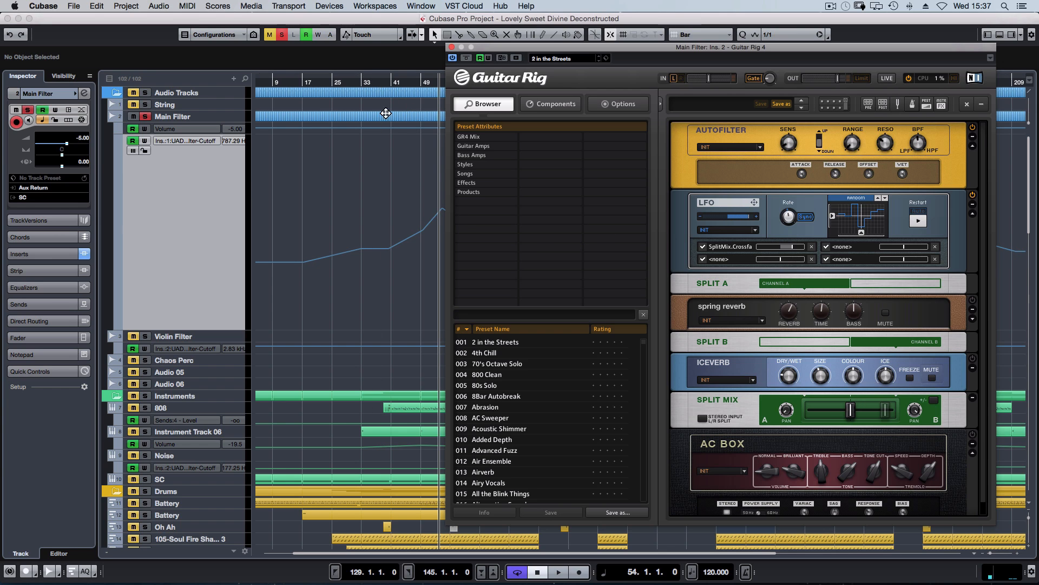
click(380, 82)
key(space)
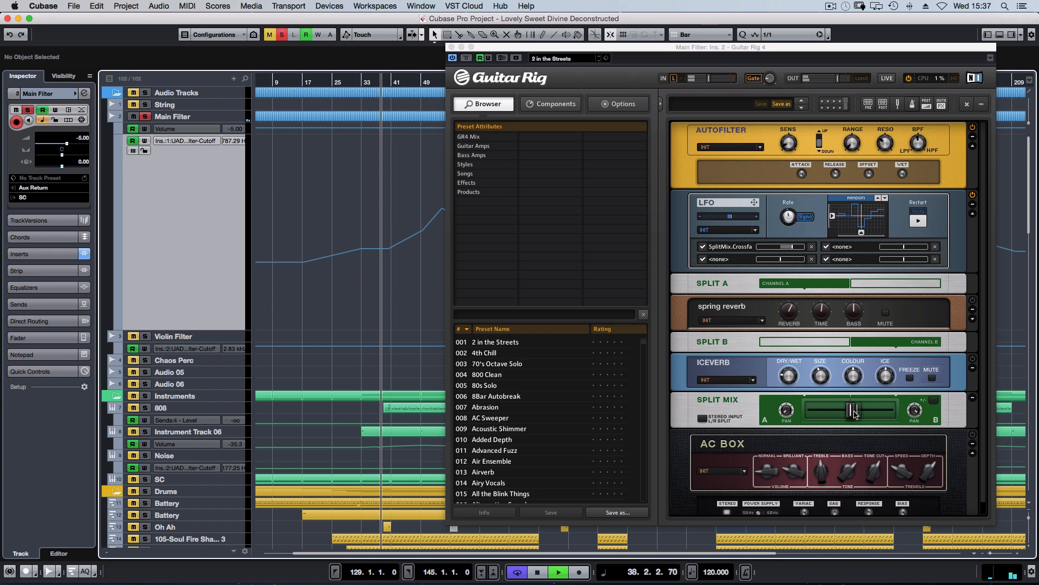
mouse_move(854, 412)
mouse_down()
mouse_move(868, 415)
mouse_move(824, 415)
mouse_move(892, 414)
mouse_move(870, 415)
mouse_up()
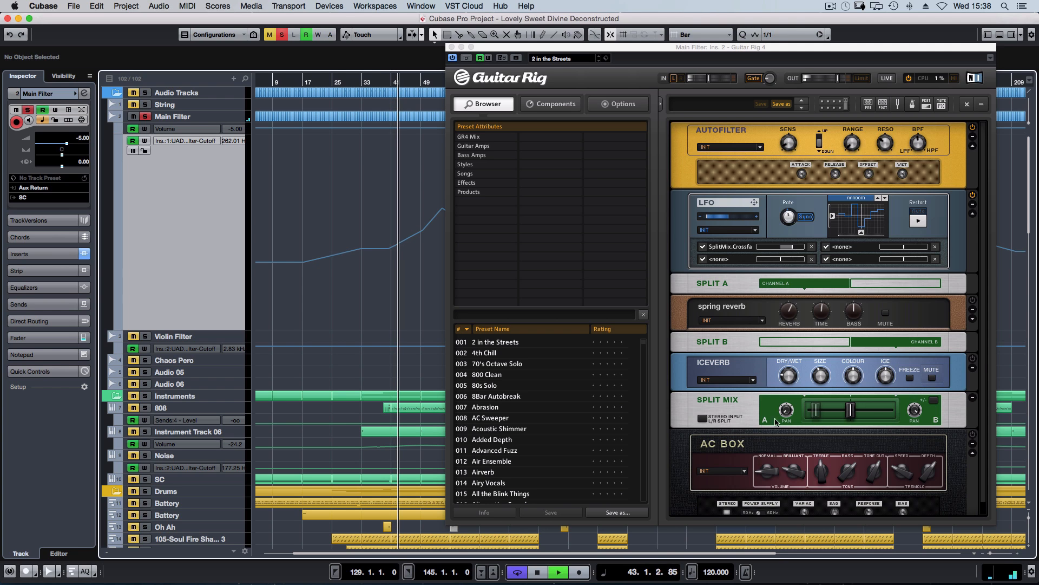
Switch on the Spring Reverb and Iceverb modules in Guitar Rig and play the track from bar 38
key(space)
click(983, 356)
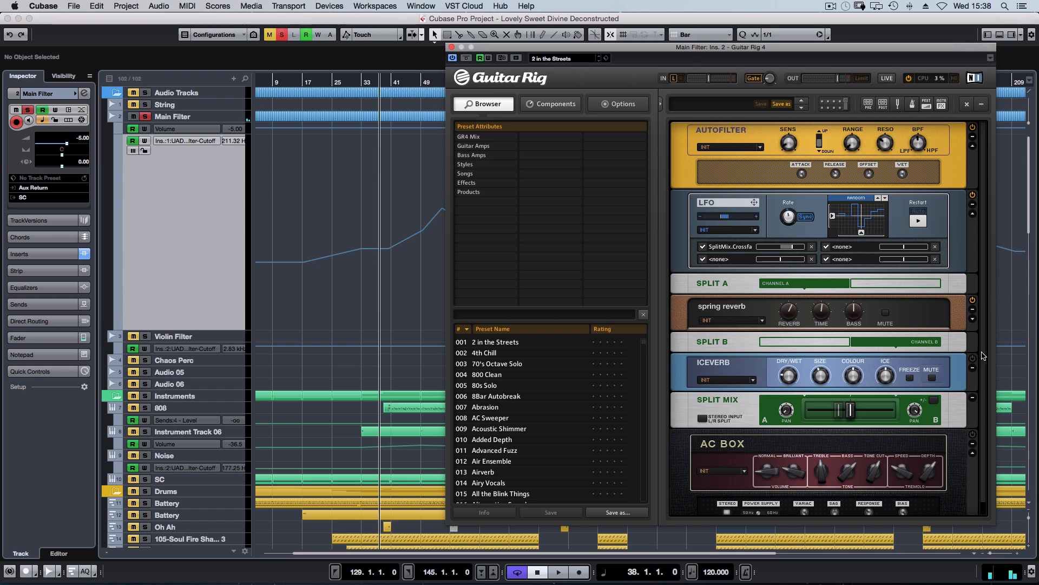
key(space)
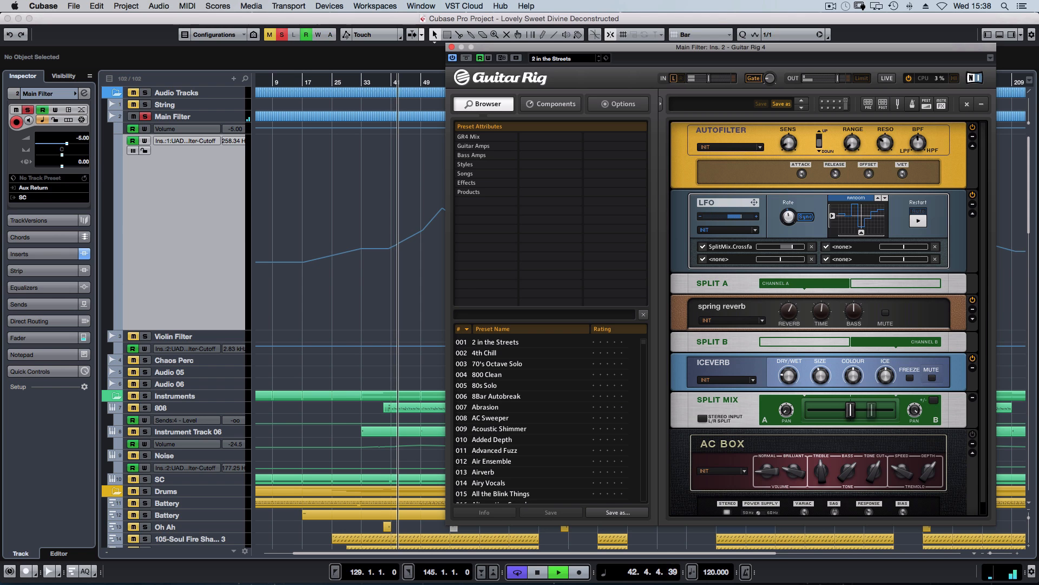
scroll(988, 315, down, 1)
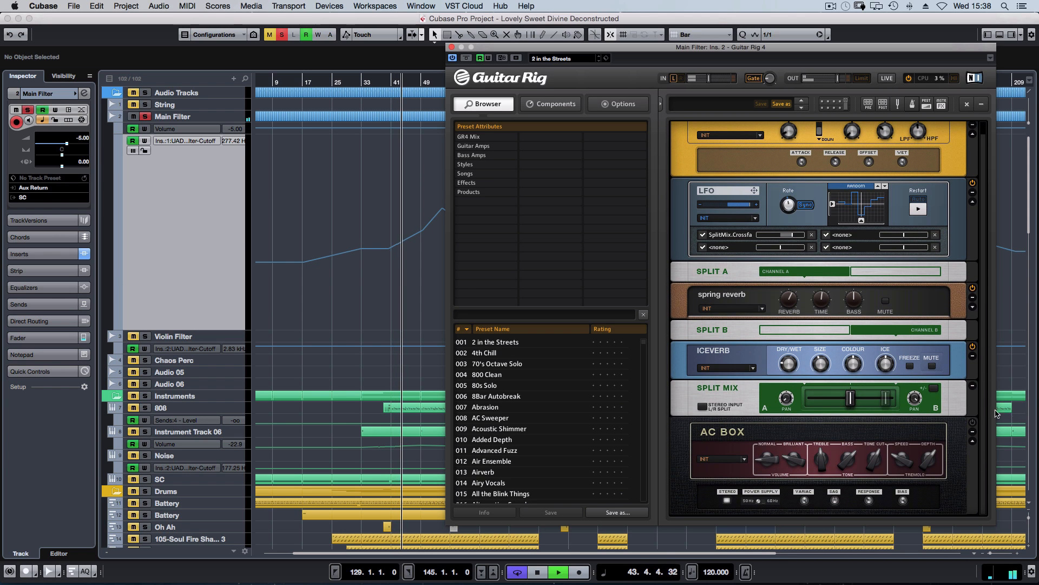
Restart playback, switch on the AC Box amp in the Main Filter track's Guitar Rig 4 and close the plug-in
key(space)
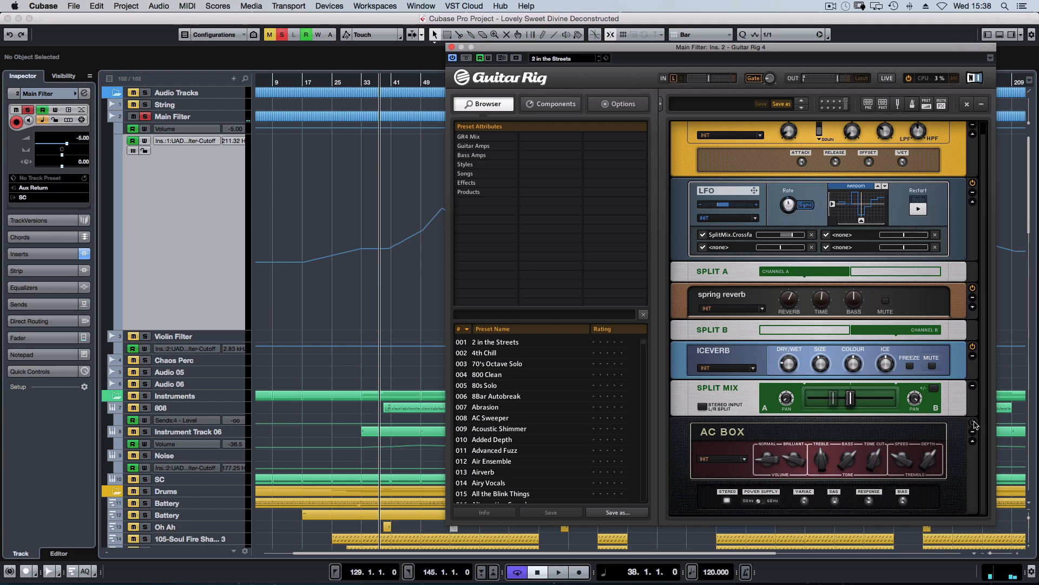
key(space)
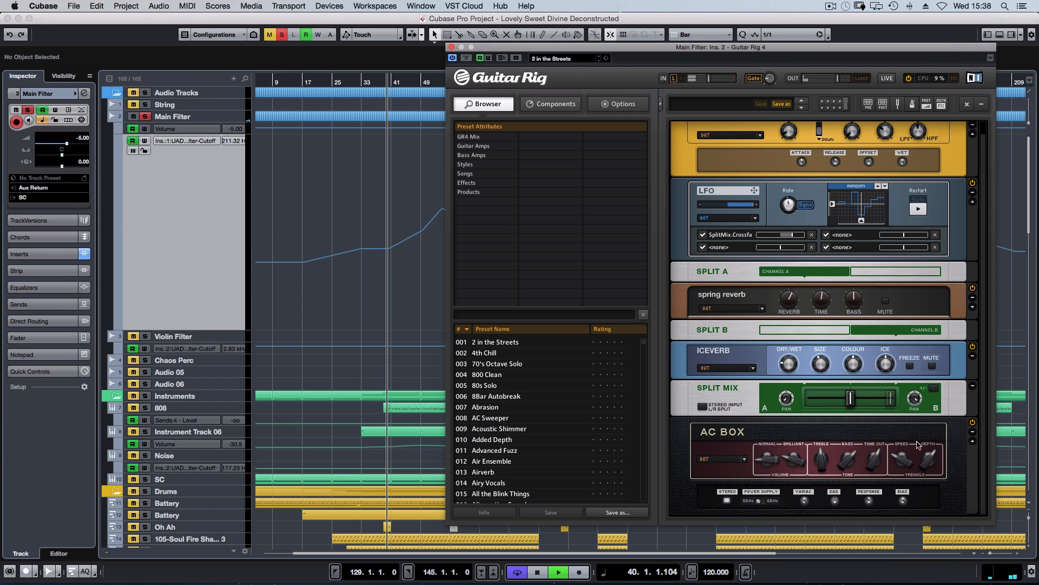
click(973, 426)
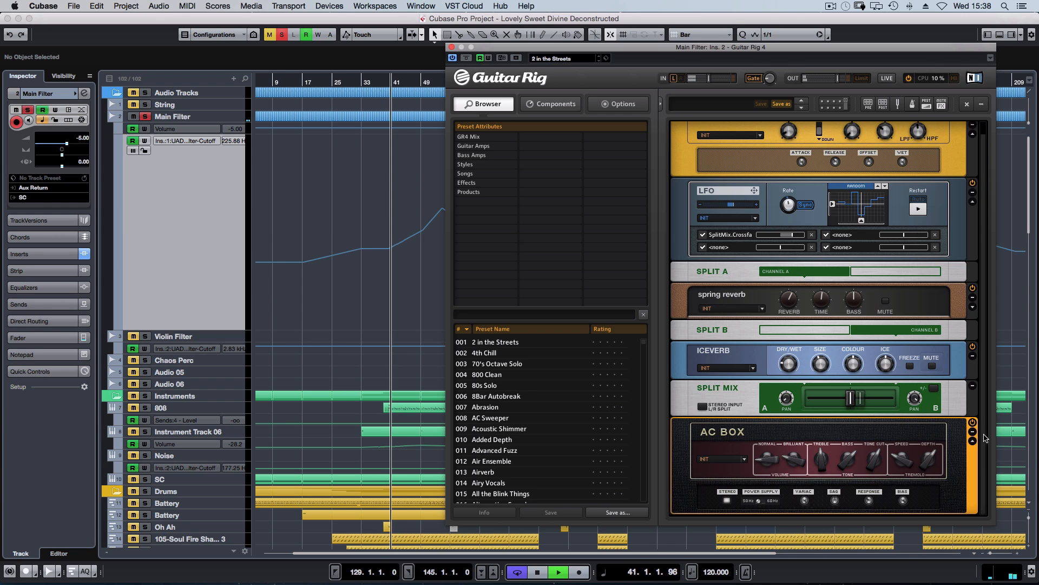
click(914, 497)
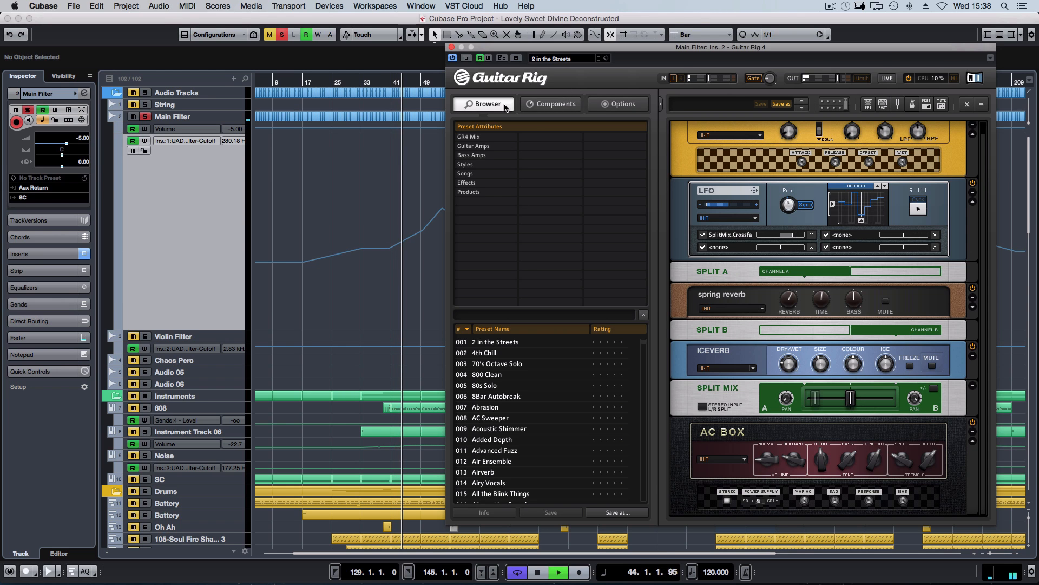
click(452, 48)
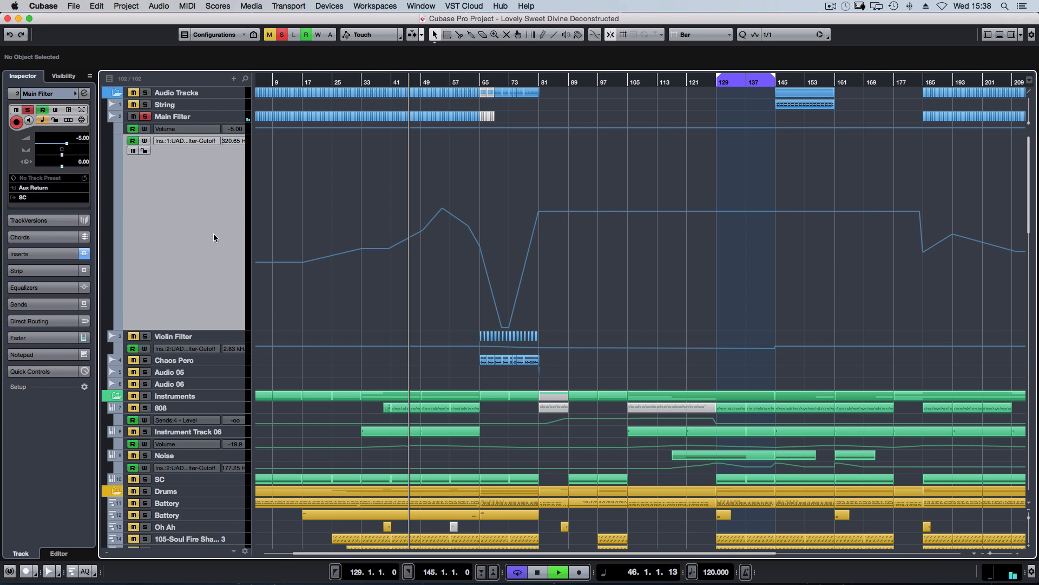
Compare the Main Filter channel with its inserts bypassed and re-enabled, then take the track out of solo and stop playback
key(e)
click(86, 292)
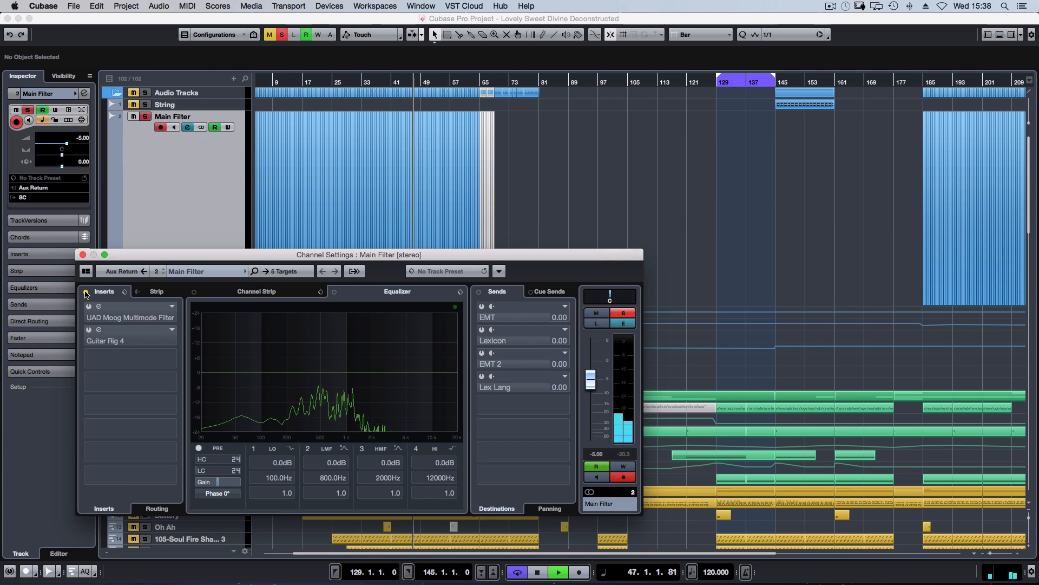
click(85, 293)
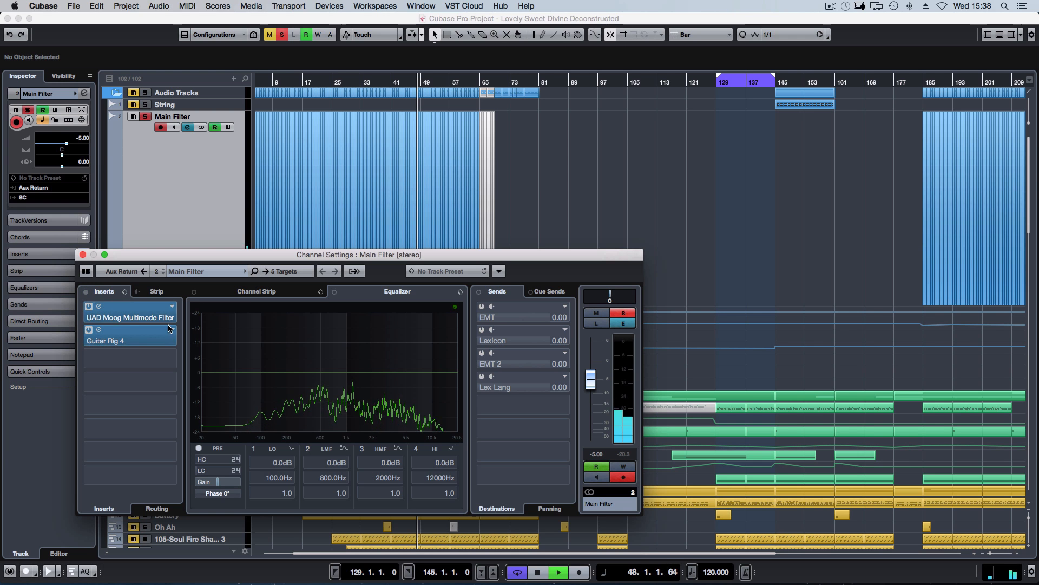
key(e)
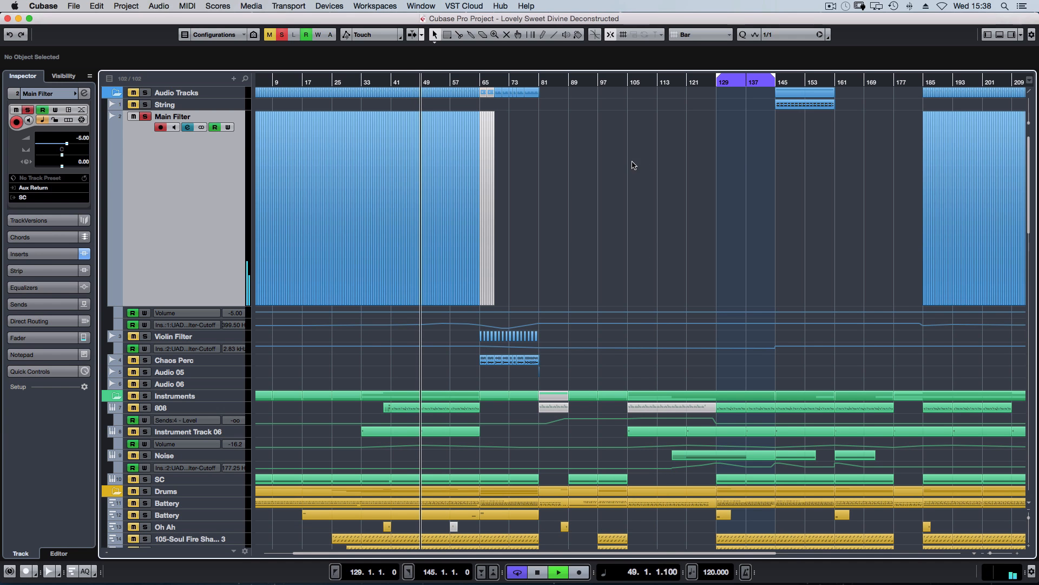
key(s)
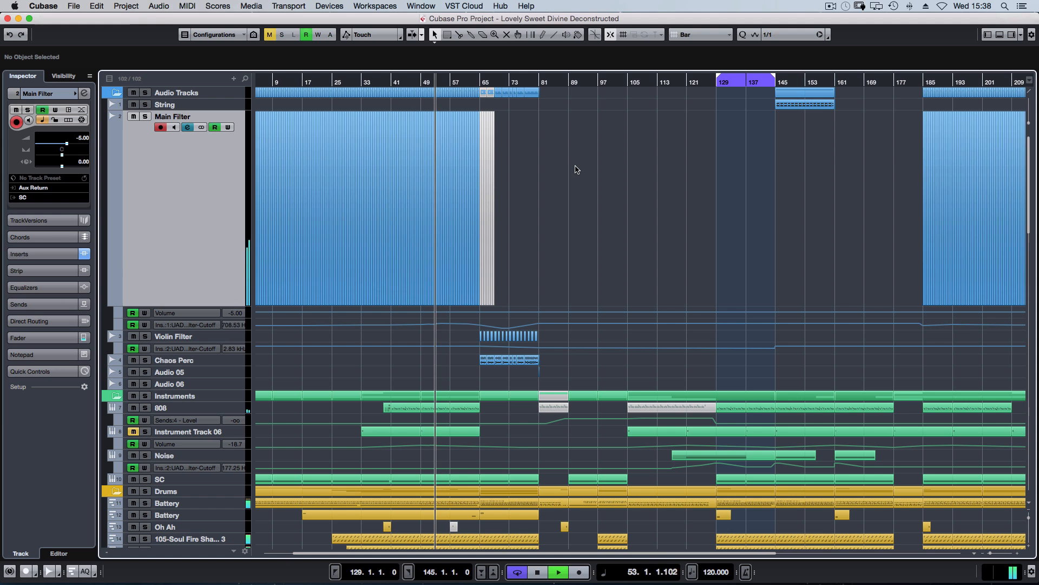
key(space)
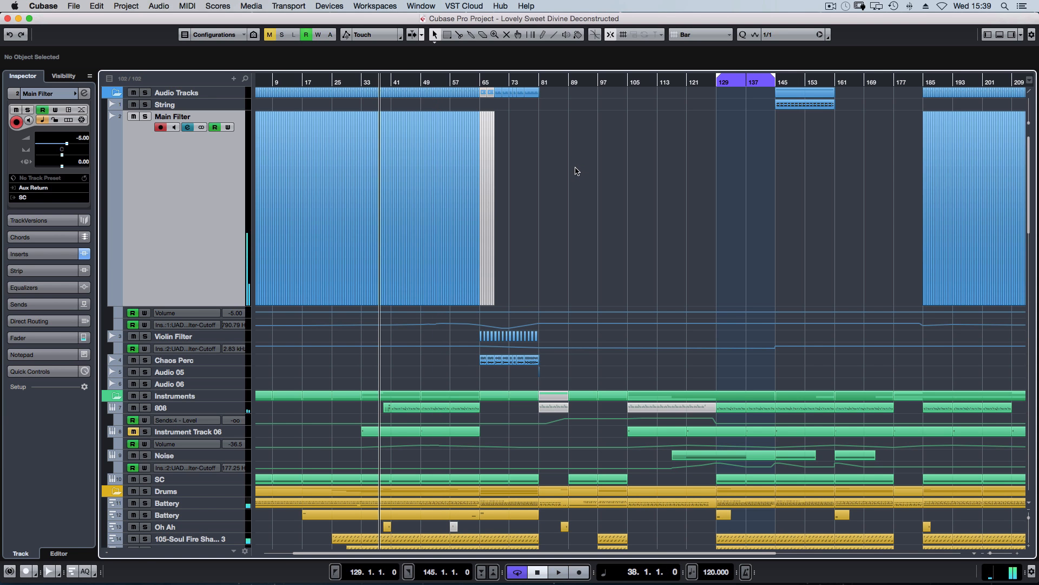
Select track 1 in the Omnisphere folder and place the playback position at bar 33
scroll(577, 170, down, 5)
scroll(577, 170, down, 5)
click(174, 275)
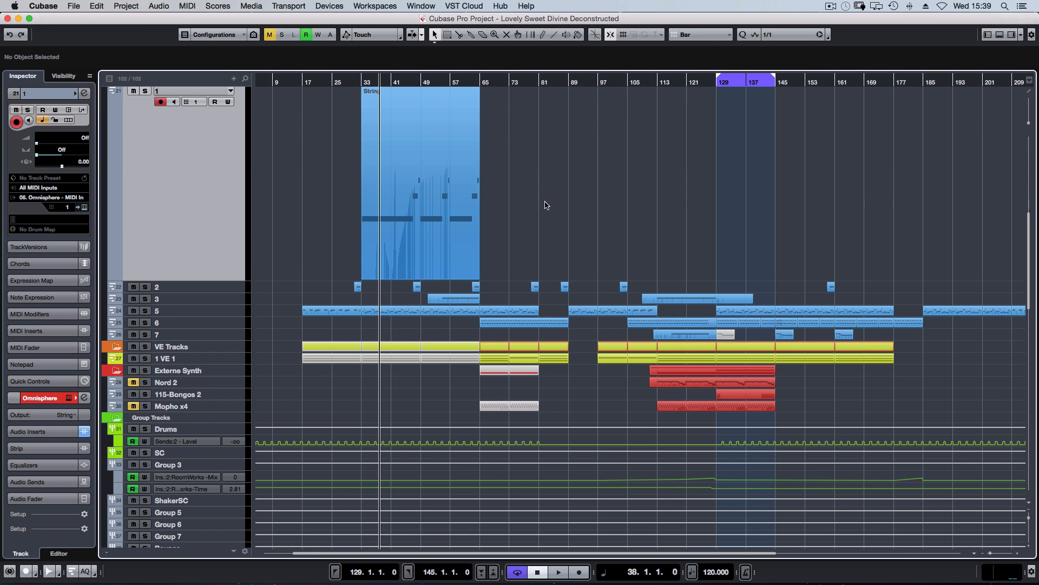
scroll(524, 206, up, 2)
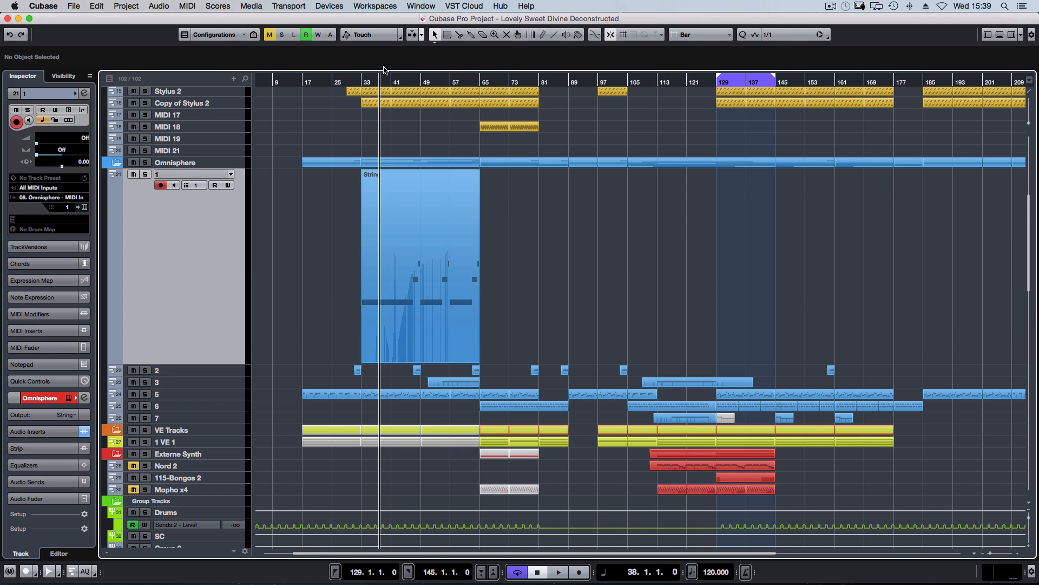
double_click(364, 82)
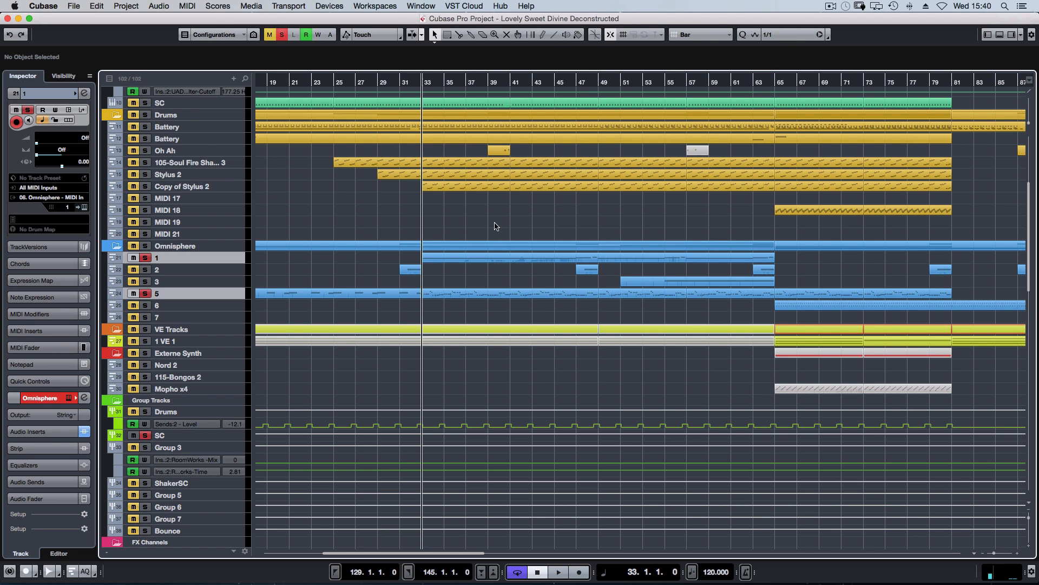
Open the String part on Omnisphere track 1 in the Key Editor and audition its notes from bar 45
double_click(468, 262)
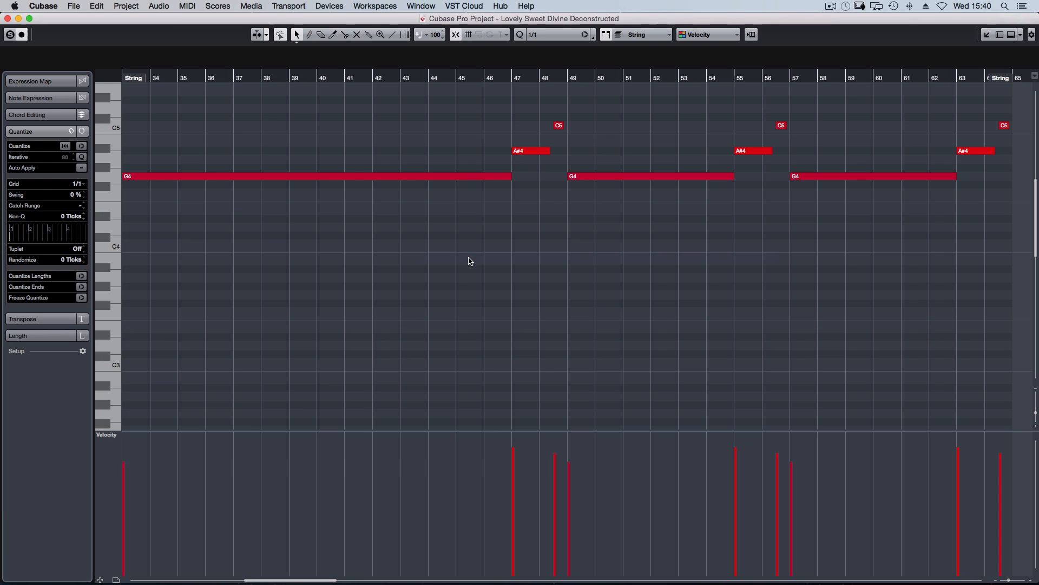
click(456, 77)
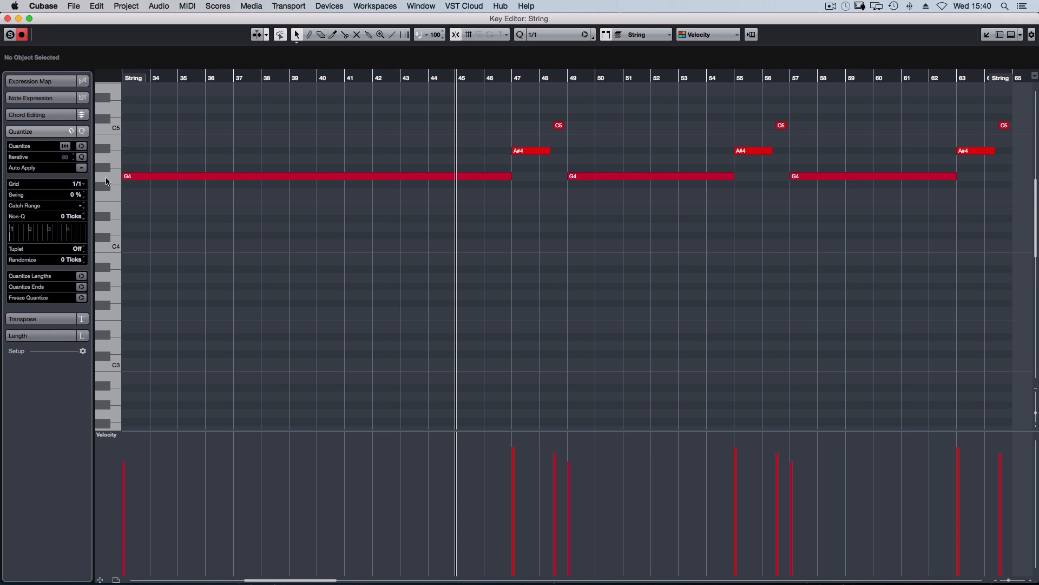
click(530, 150)
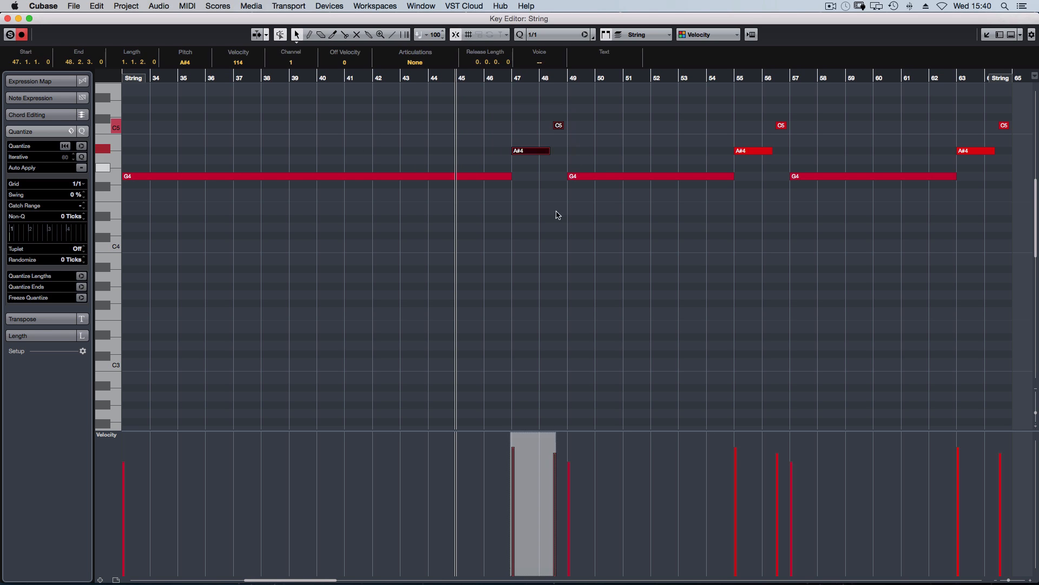
click(584, 283)
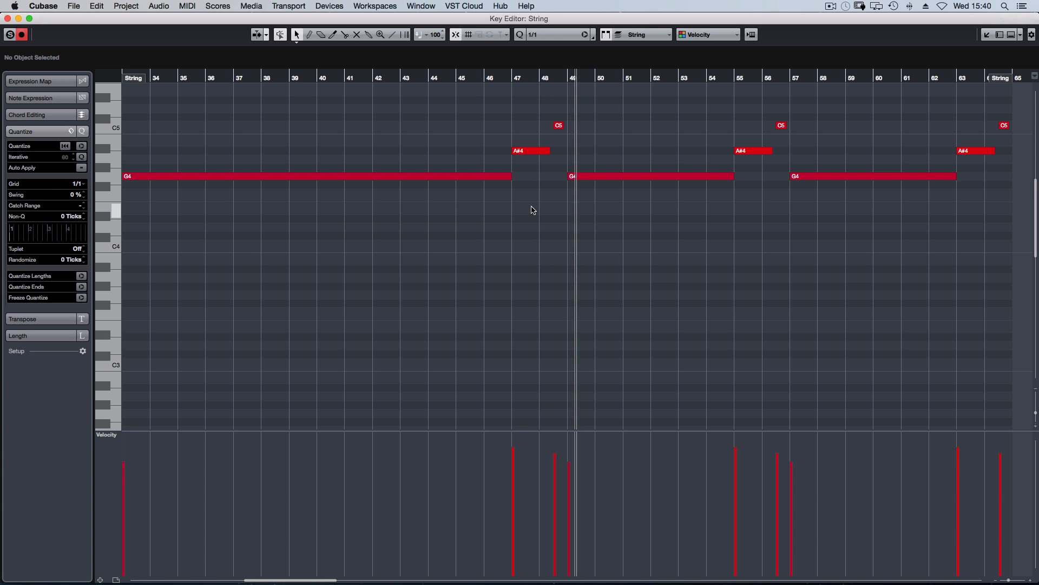
key(super+w)
key(space)
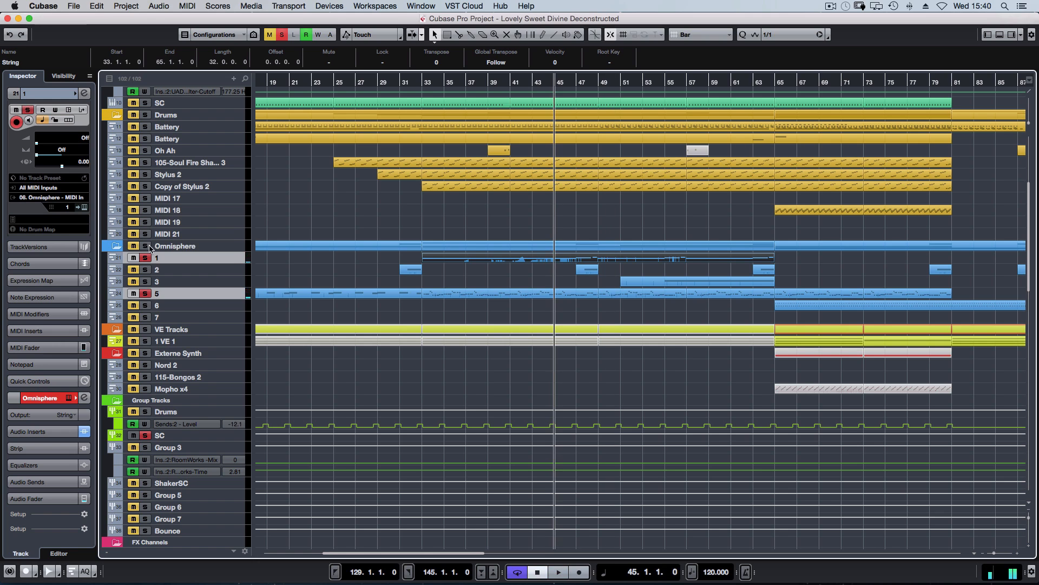
Select only Omnisphere track 1, open its instrument and inspect layer A's modulation matrix and synth controls
click(192, 258)
click(604, 222)
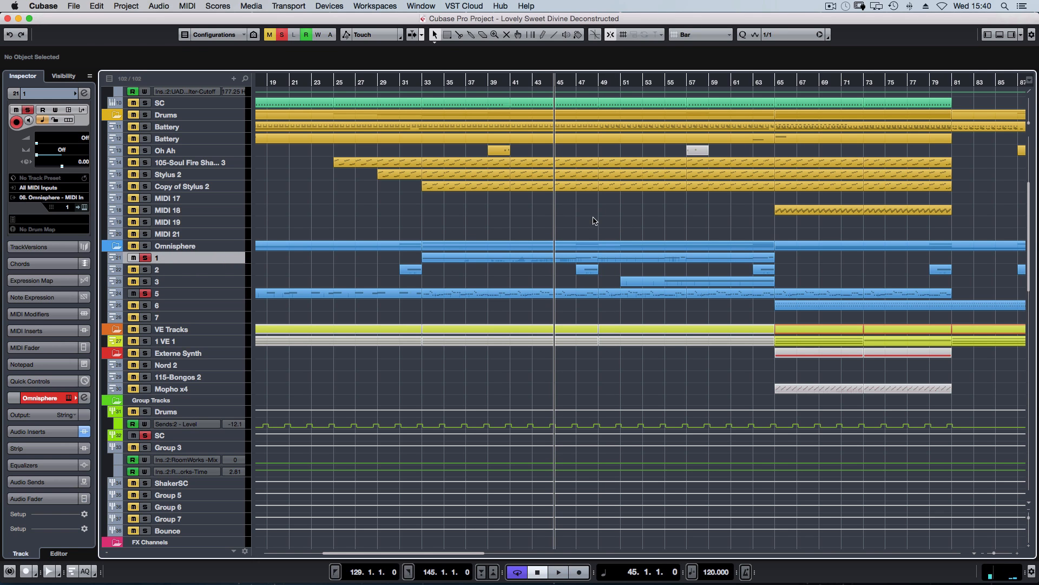
key(super+e)
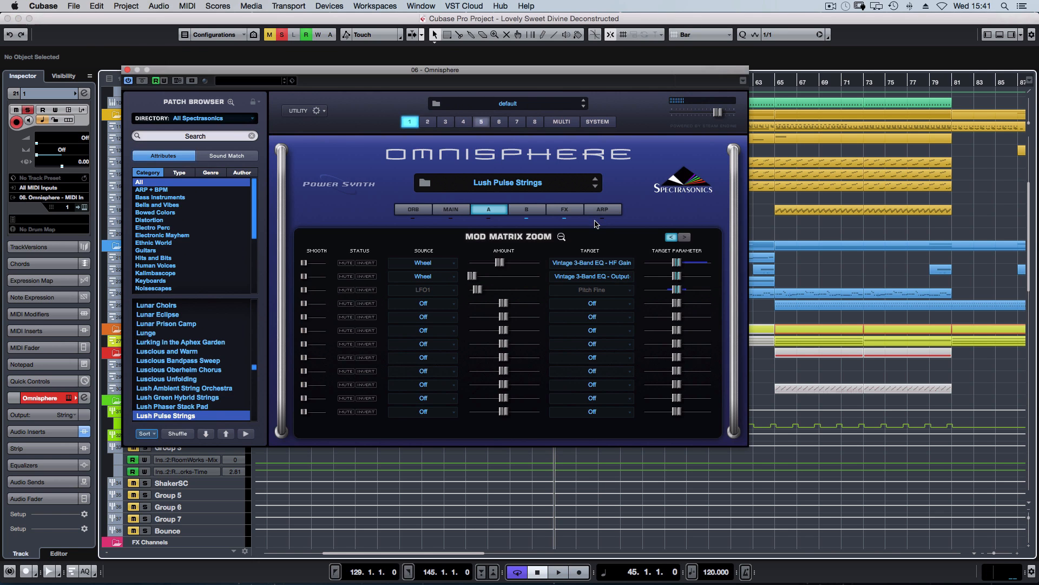
click(563, 236)
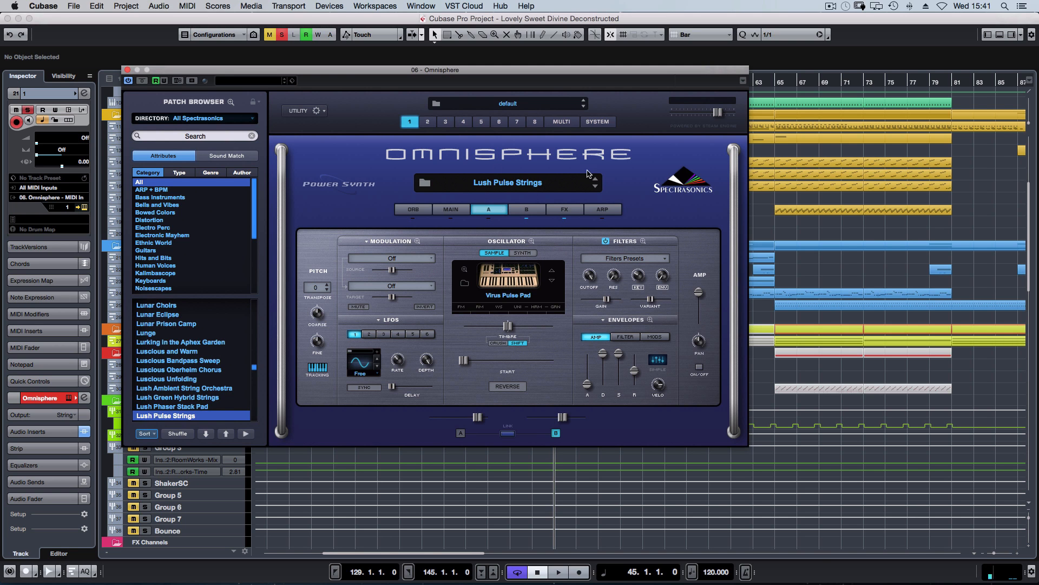
drag(327, 71, 528, 92)
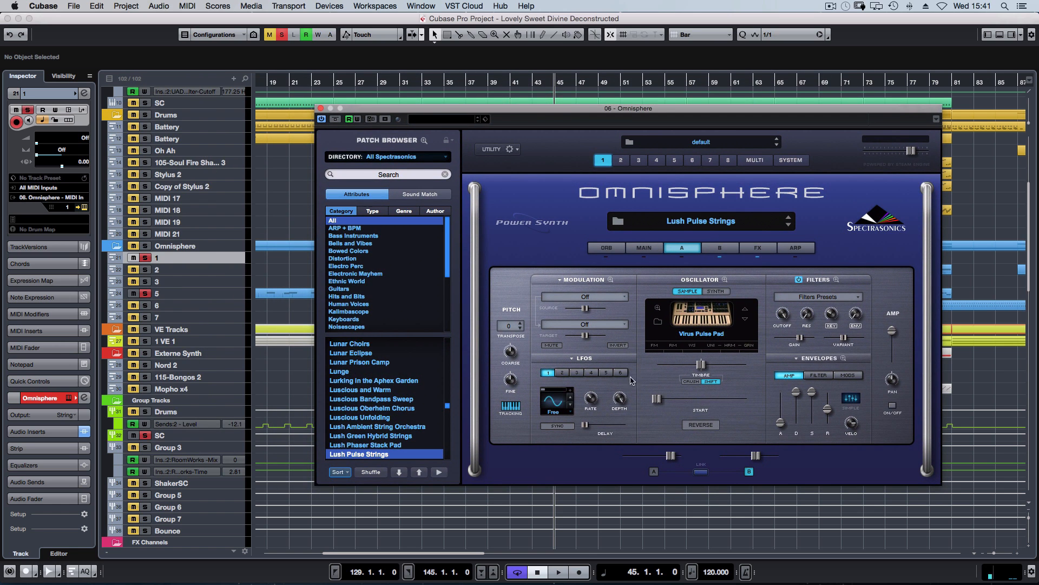
click(611, 280)
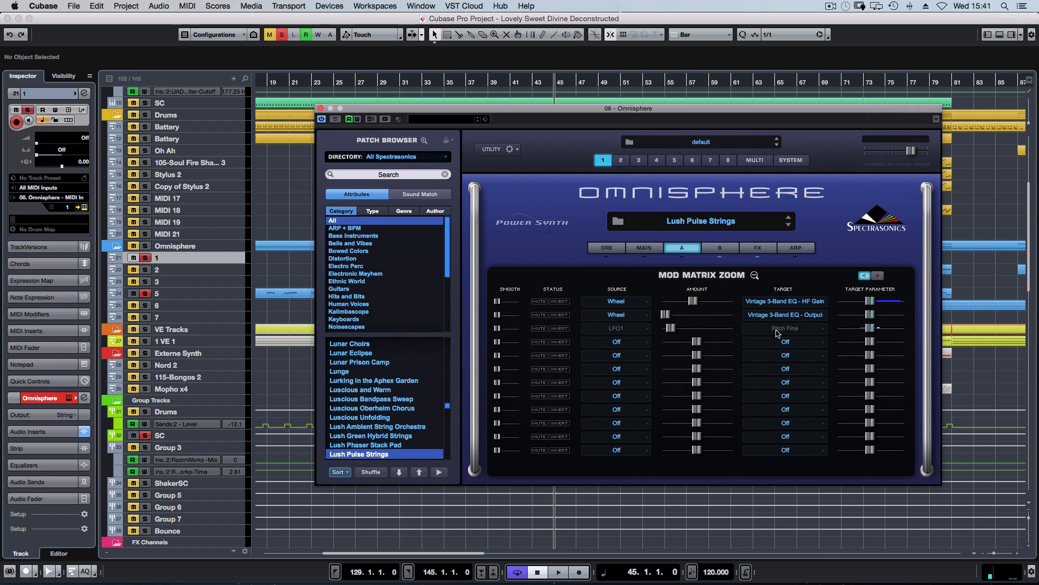
click(754, 276)
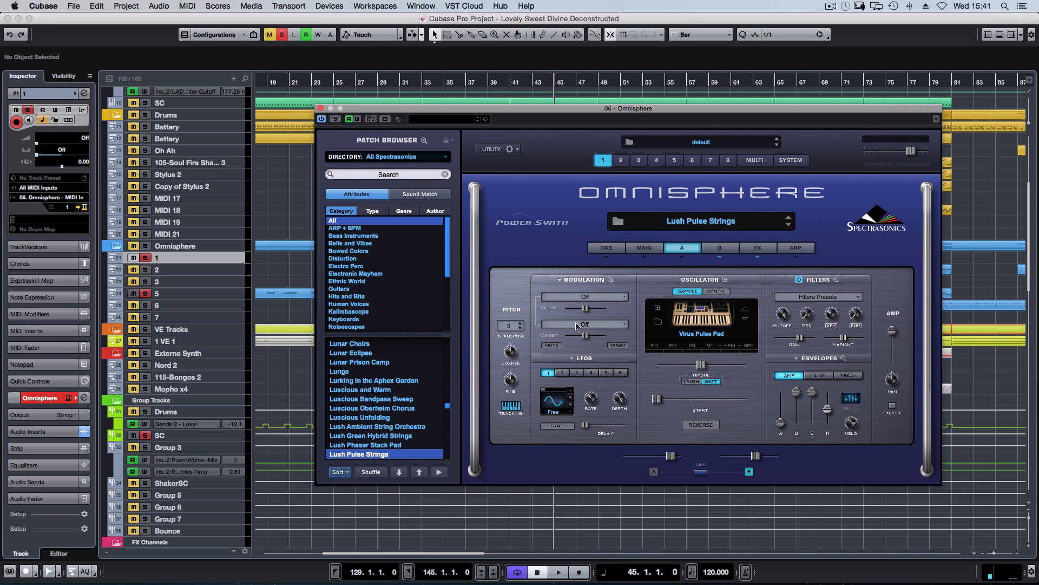
Take Omnisphere track 5 out of solo and start playback from bar 39
key(space)
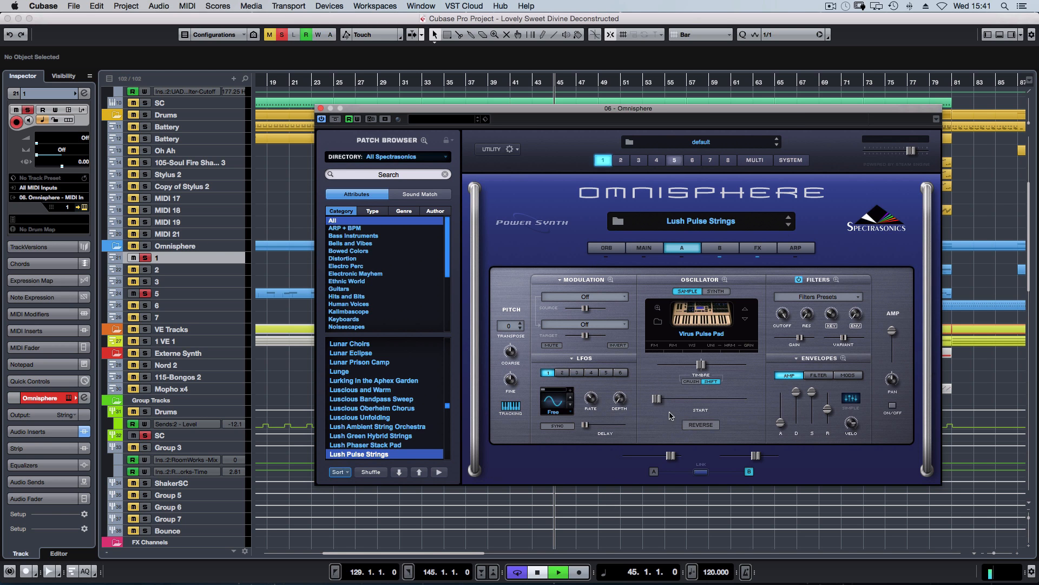
key(space)
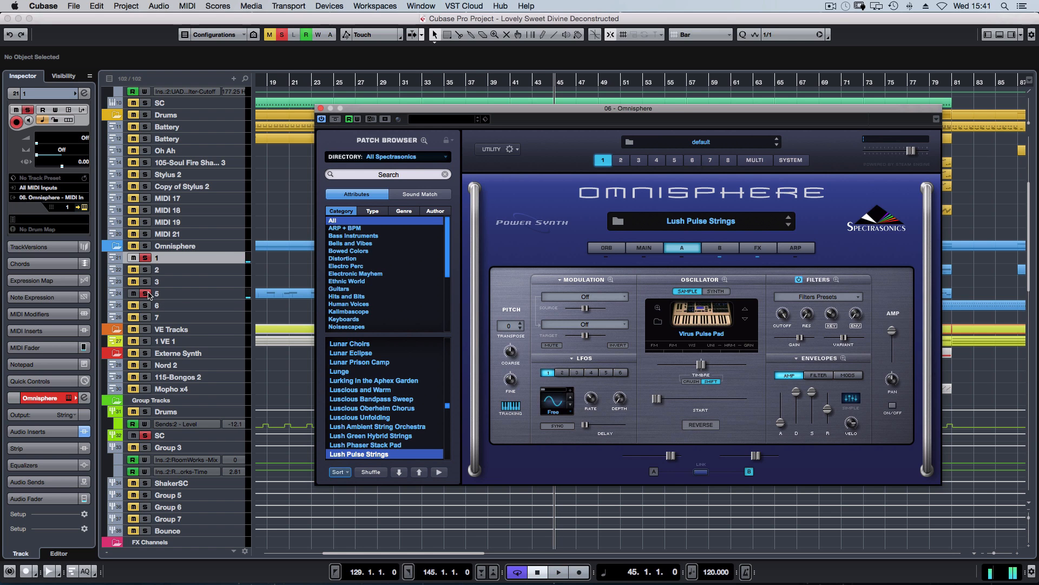
click(273, 271)
click(494, 91)
key(space)
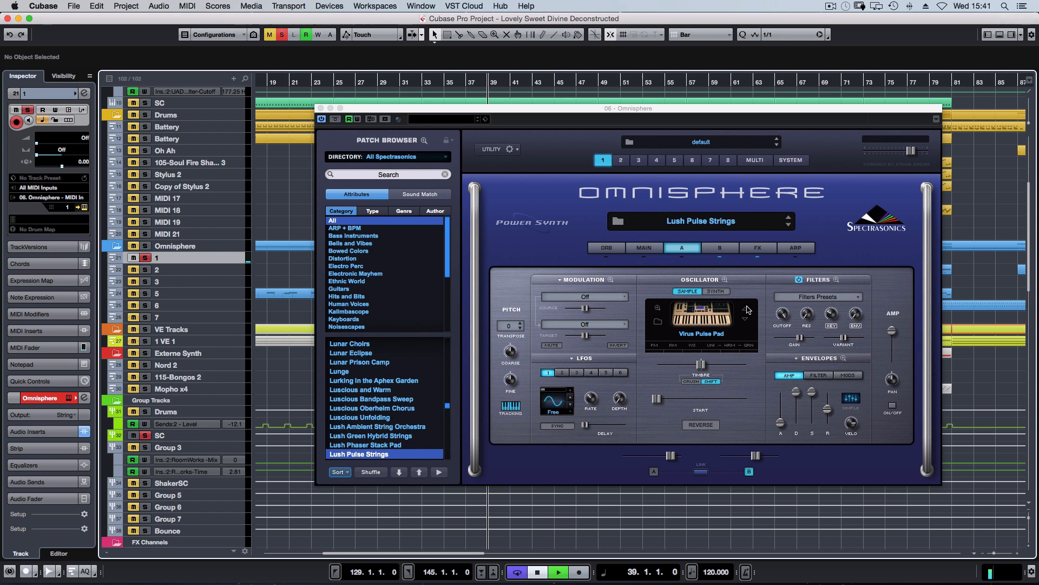
Adjust layer B's LFO1-to-Pitch Fine amount slightly in the mod matrix during playback, then stop and close Omnisphere
click(620, 399)
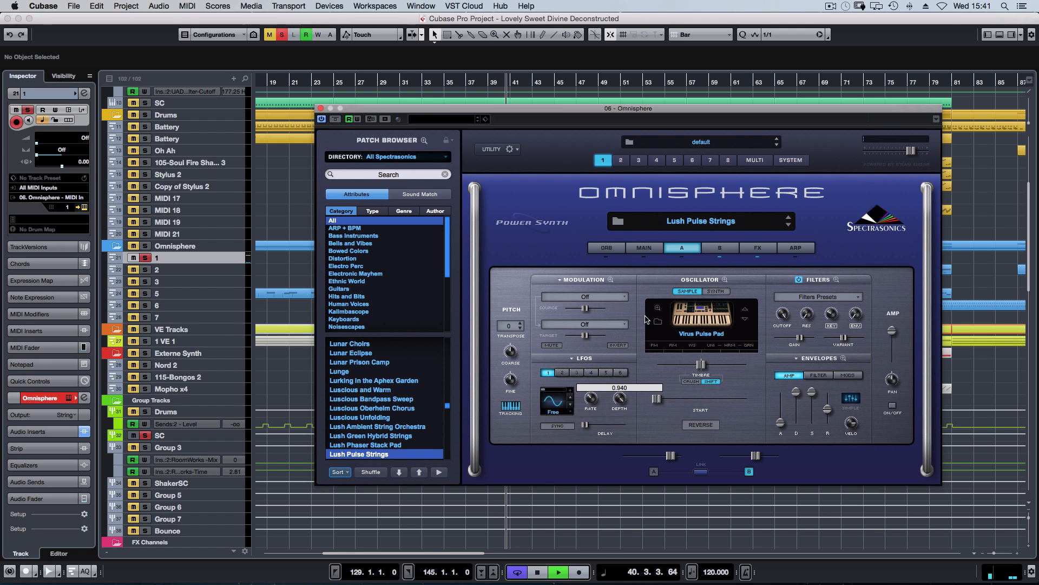
click(610, 279)
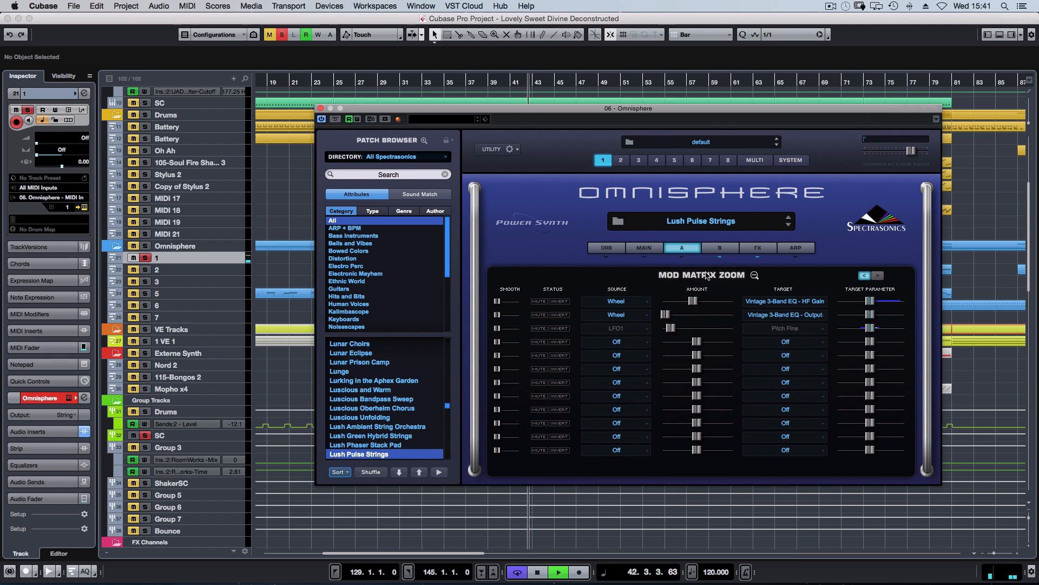
click(725, 251)
mouse_move(676, 328)
mouse_down()
mouse_move(708, 331)
mouse_move(673, 329)
mouse_up()
key(space)
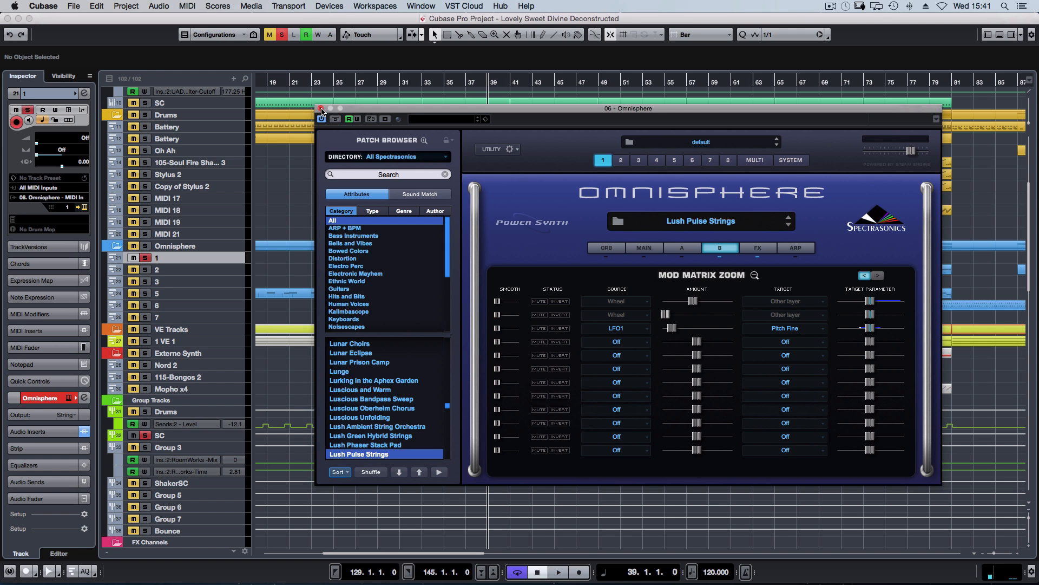
click(321, 109)
Open the Guitar Rig 4 insert on the String channel through the MixConsole and reposition its window over the project
key(F3)
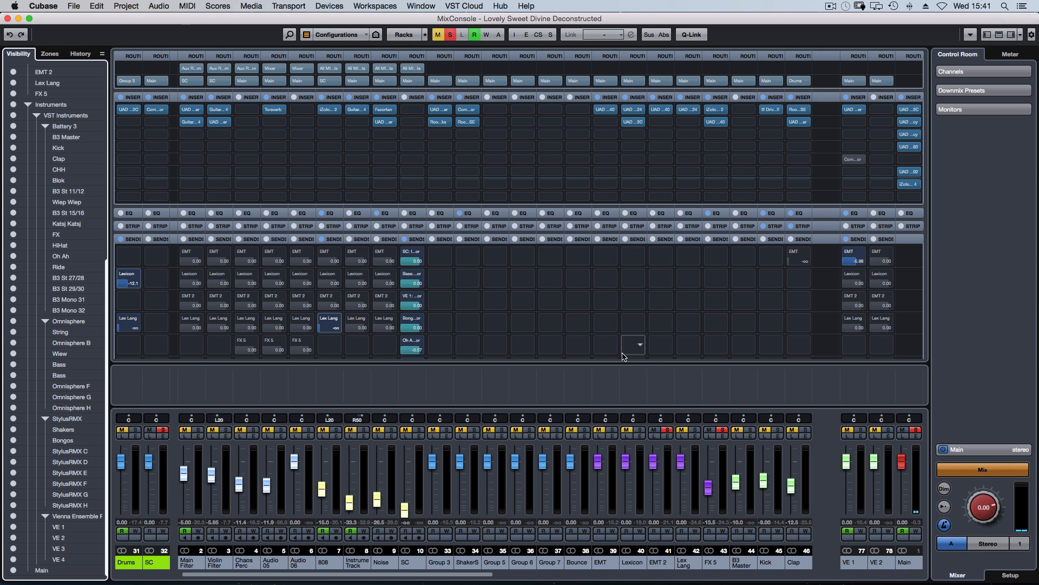
drag(487, 576, 695, 579)
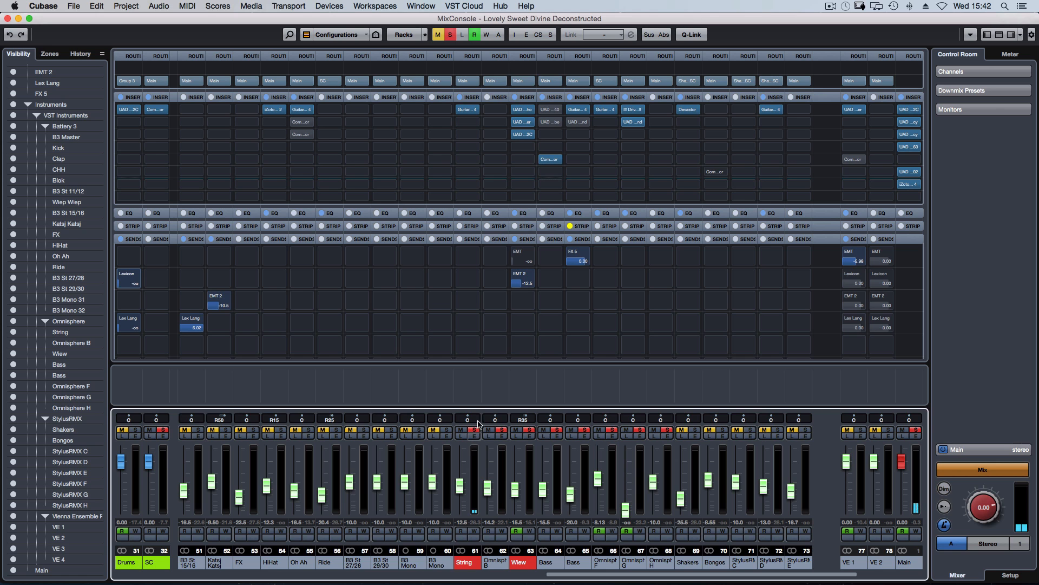
click(469, 108)
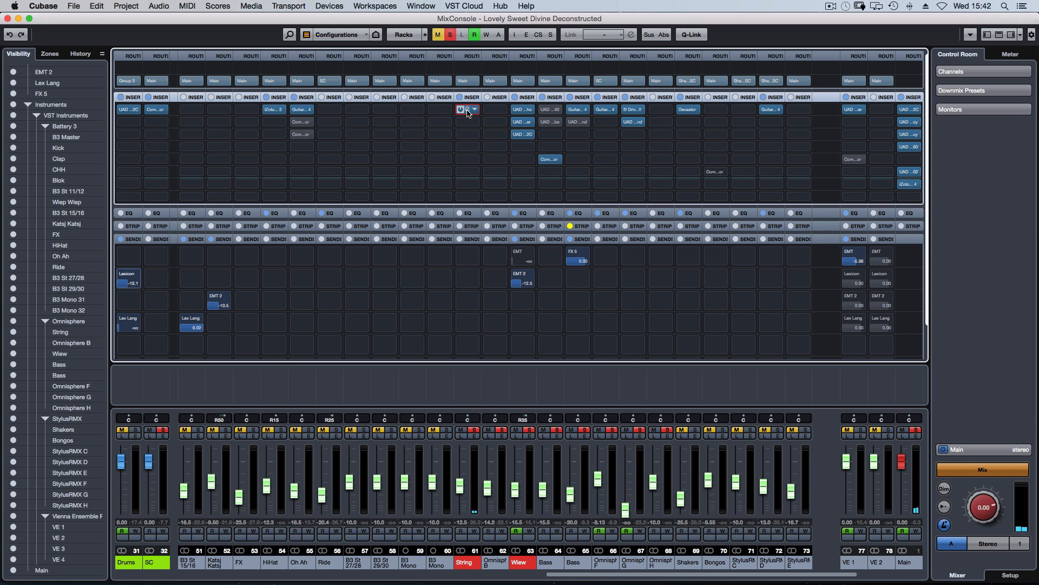
key(F3)
drag(956, 87, 558, 76)
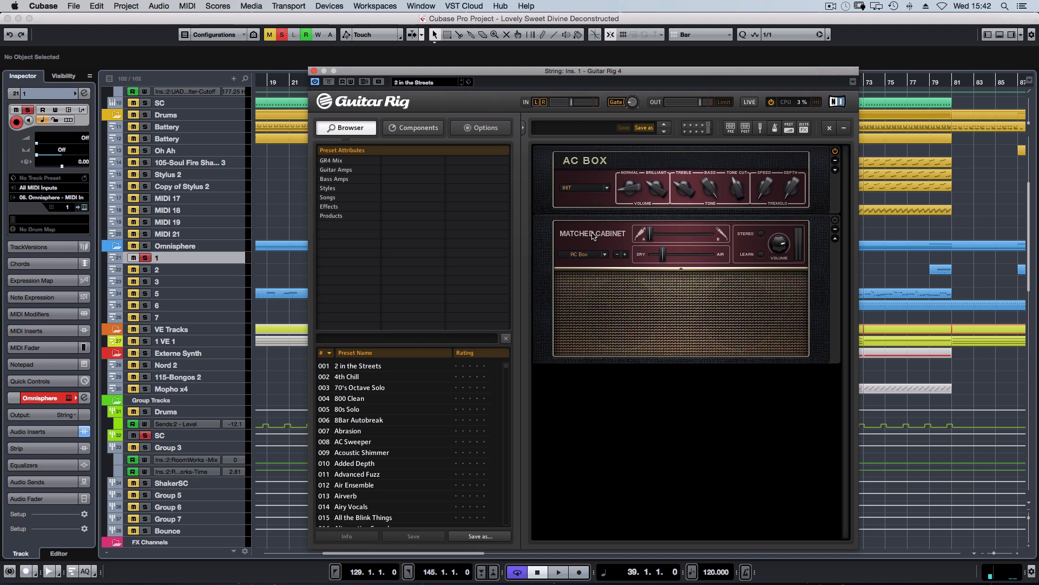
drag(723, 73, 839, 75)
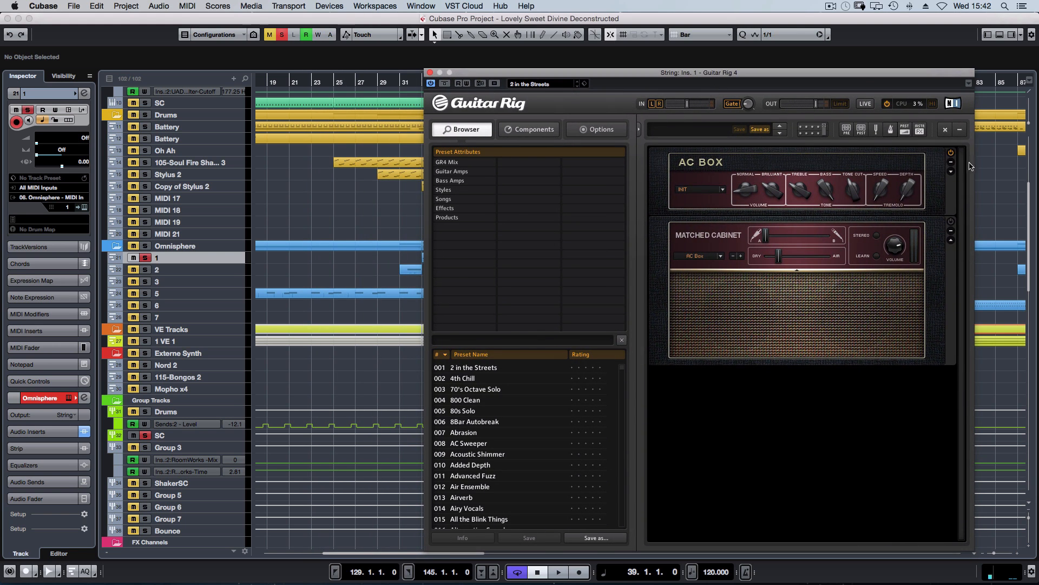
Compare the String sound with Guitar Rig 4's AC Box off and on during playback from bar 39, then close the plug-in
drag(527, 74, 456, 72)
key(space)
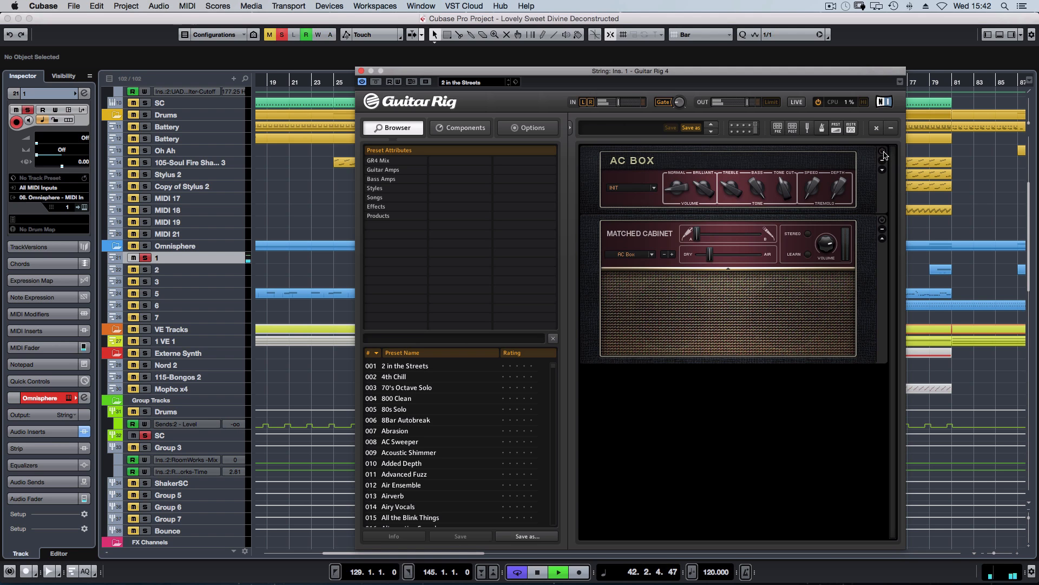
key(space)
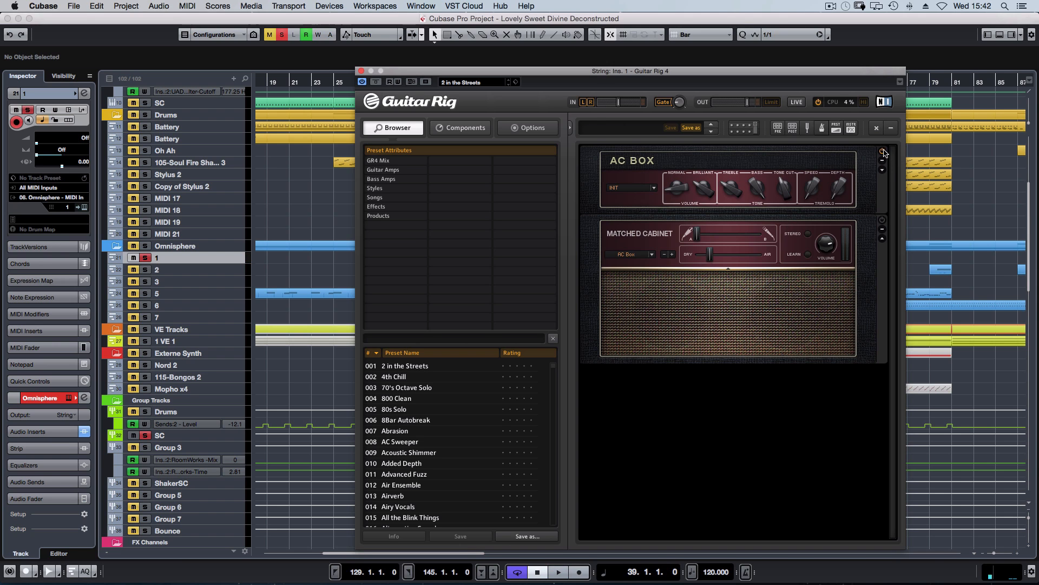
key(space)
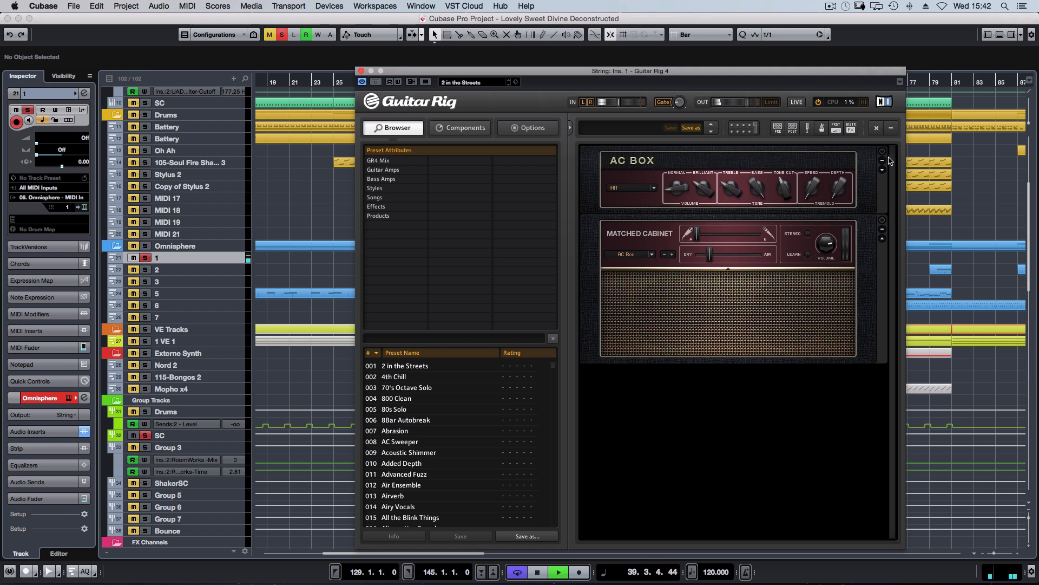
key(space)
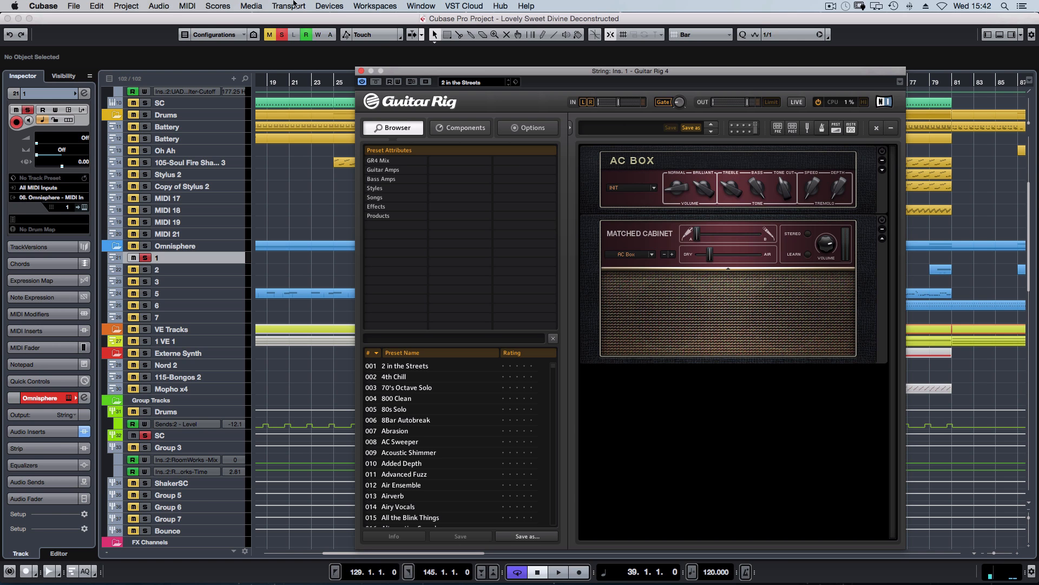
click(361, 70)
Select the Main Filter clips from bar 37 to bar 57, select the Omnisphere track 1 part, and clear the selection
scroll(372, 224, up, 3)
scroll(371, 224, up, 5)
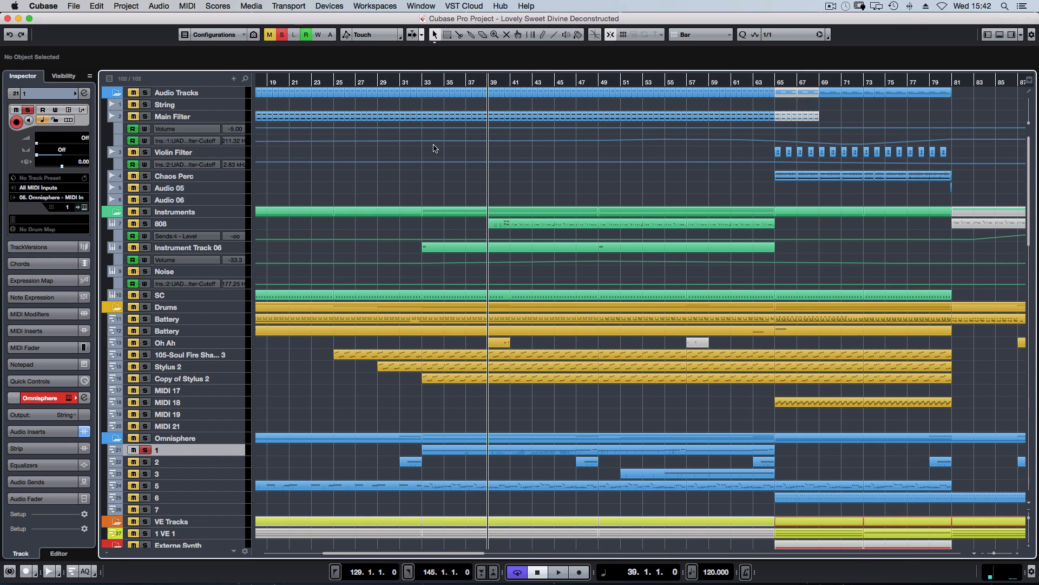
drag(467, 108, 675, 133)
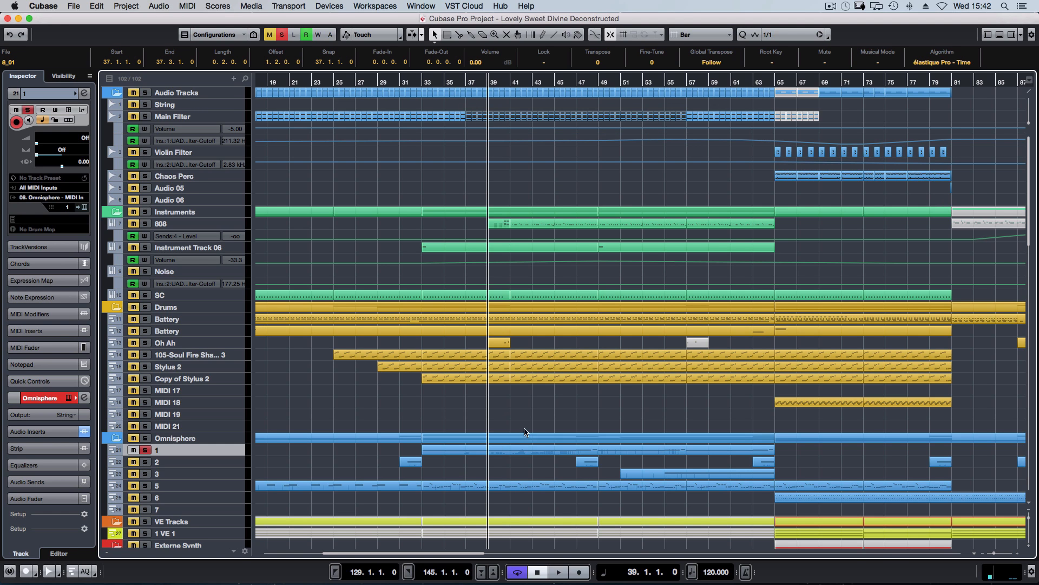
click(541, 426)
click(518, 454)
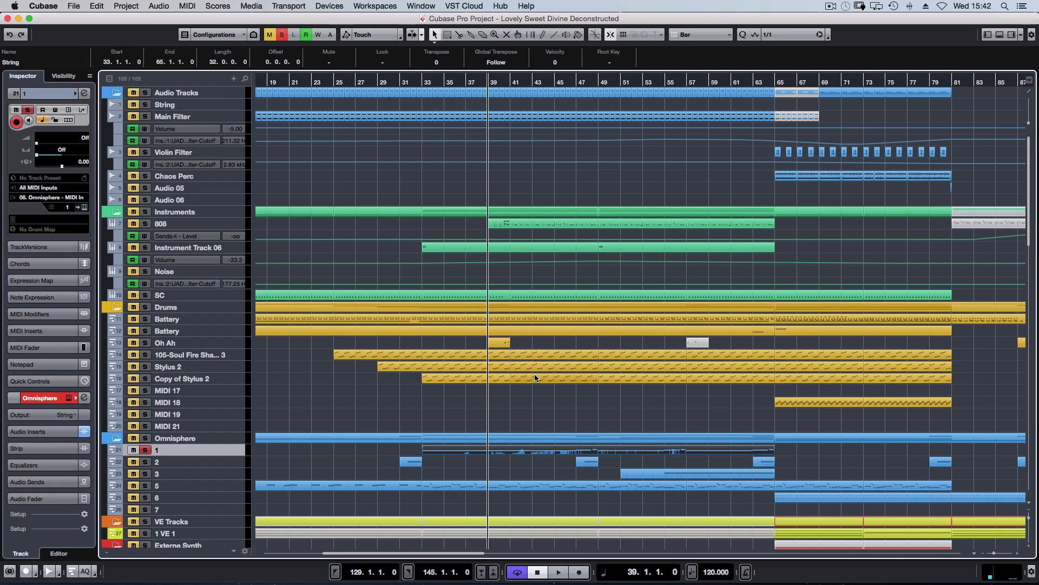
click(560, 414)
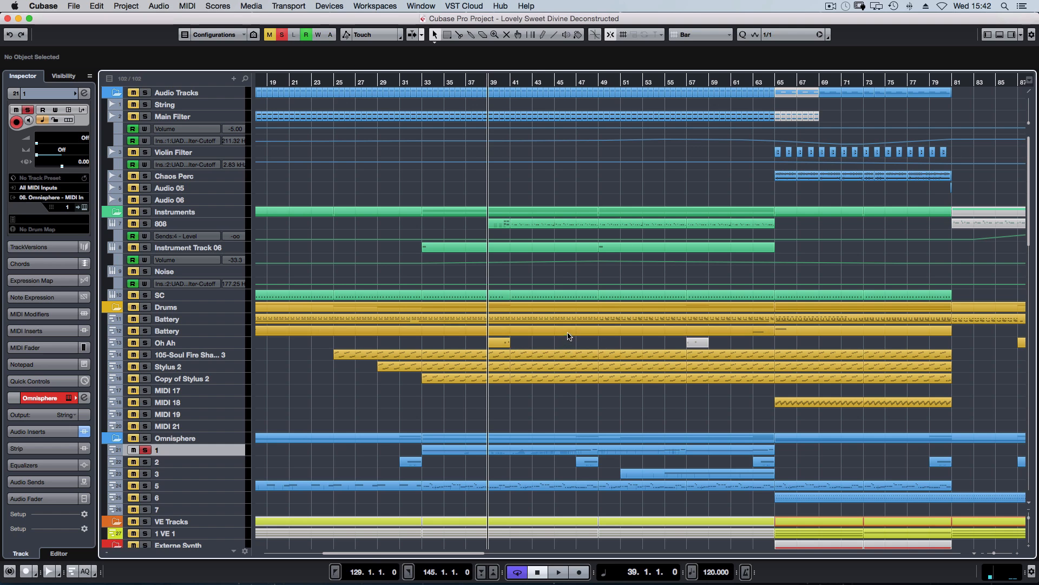
Solo Main Filter alongside Omnisphere track 1, play from bar 39, and switch AC Box back on in the String channel's Guitar Rig 4
click(153, 116)
key(space)
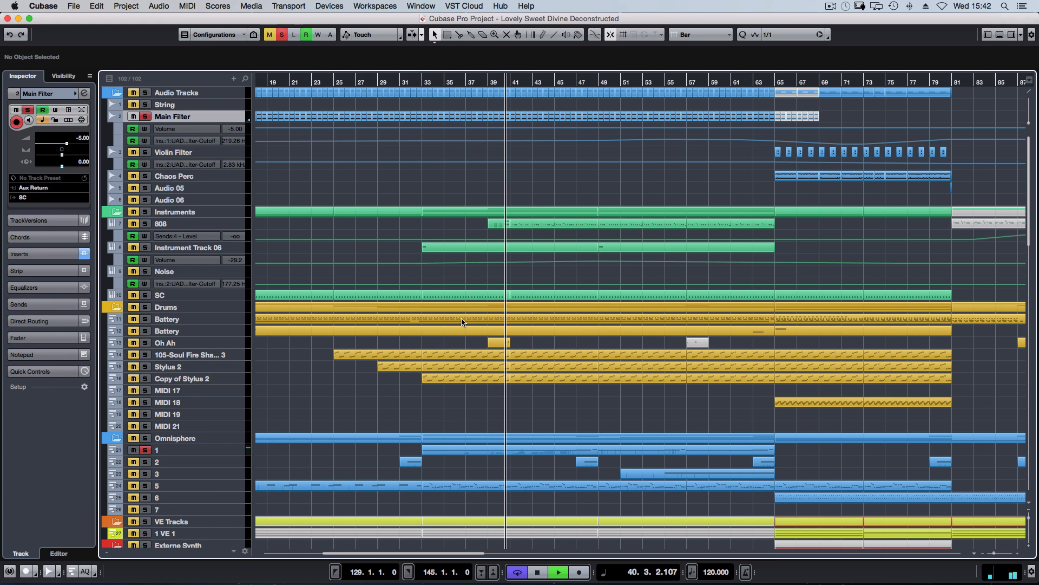
key(F3)
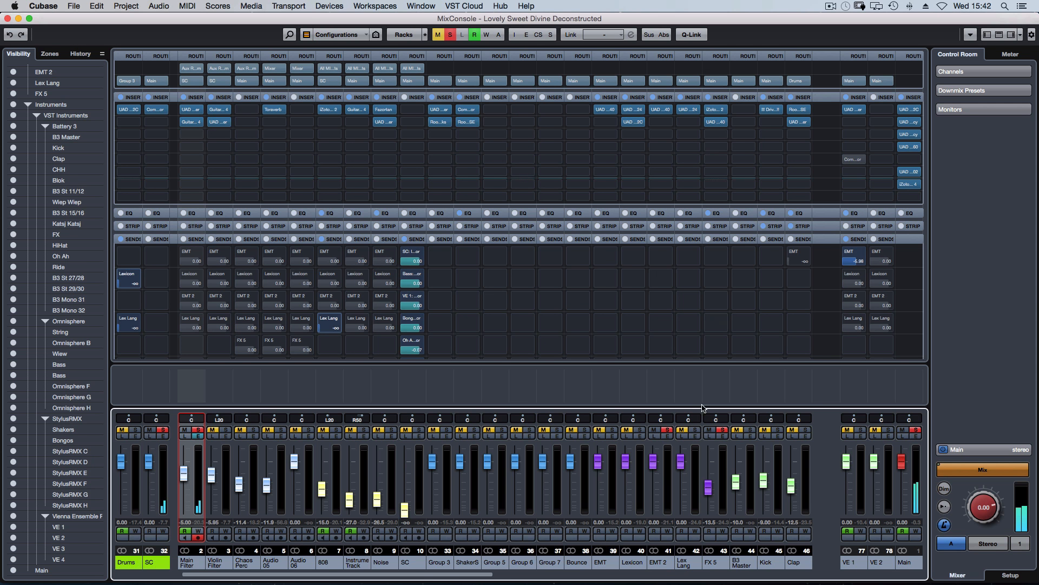
drag(440, 574, 690, 565)
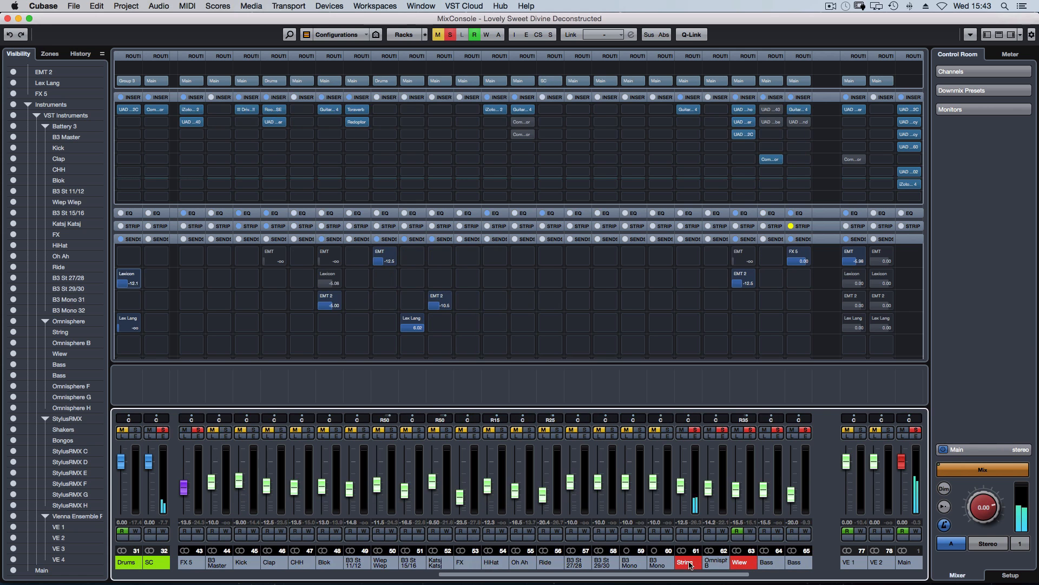
click(688, 112)
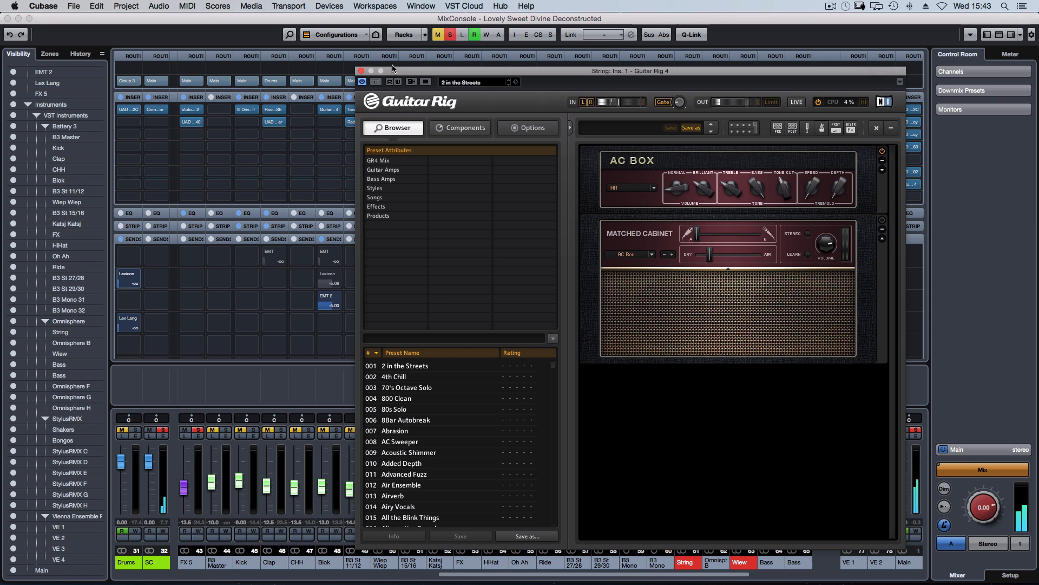
click(363, 72)
key(F3)
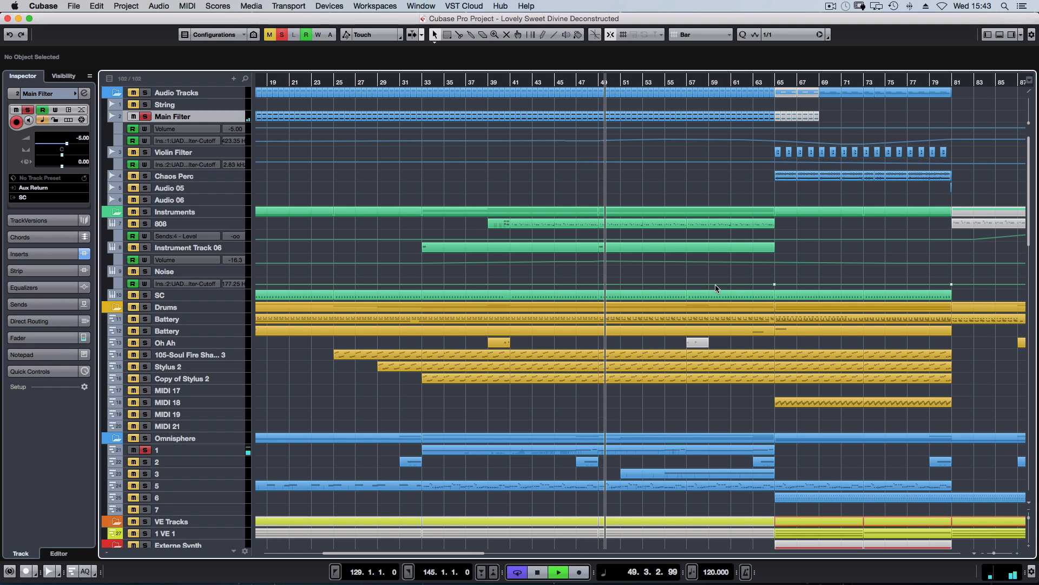
key(space)
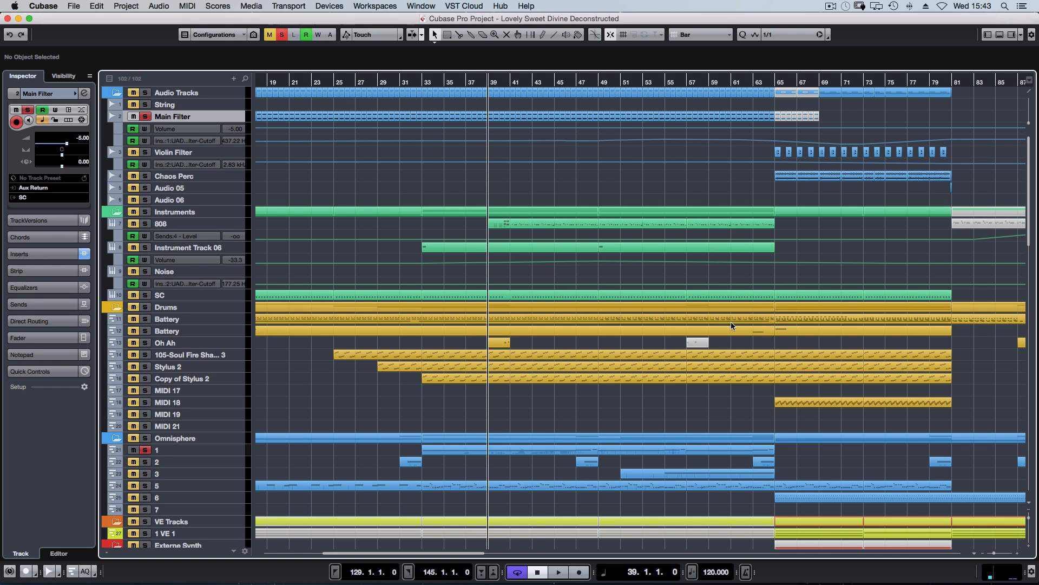
Move the playback position to bar 65, clear all solos, and start the full mix with Violin Filter selected
scroll(798, 295, right, 5)
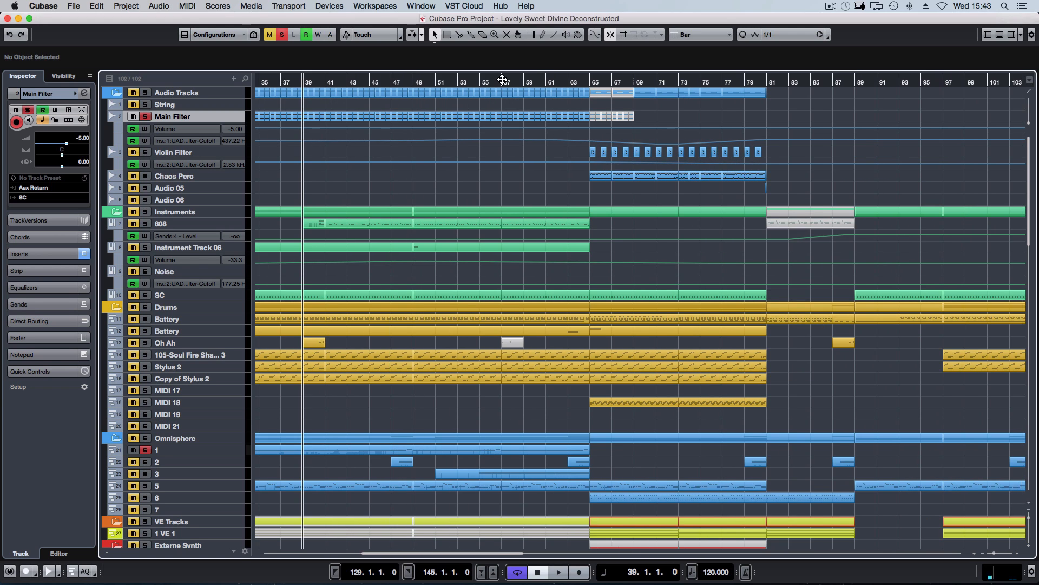
key(shift+n)
key(alt+s)
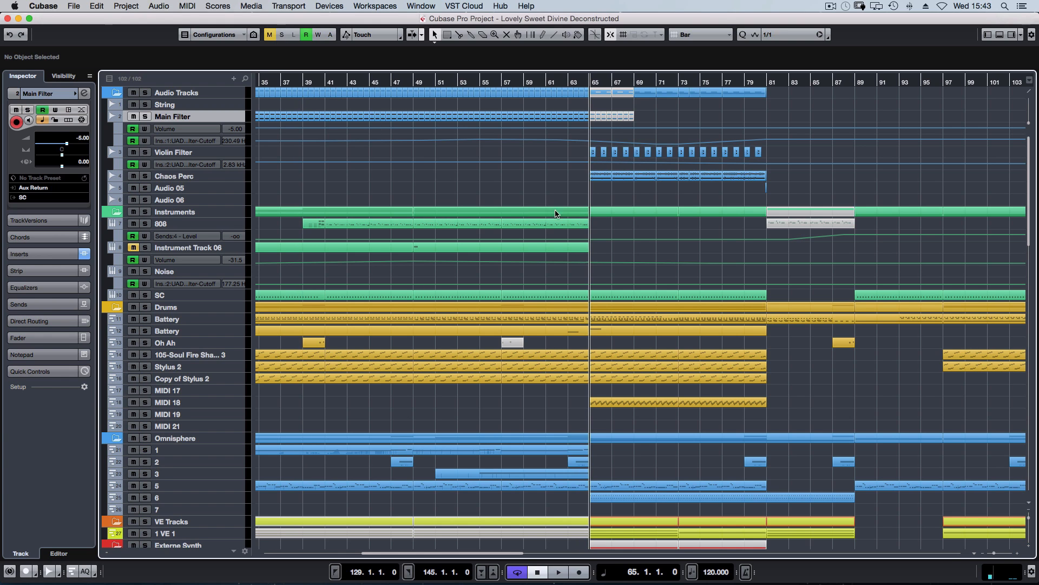
click(205, 156)
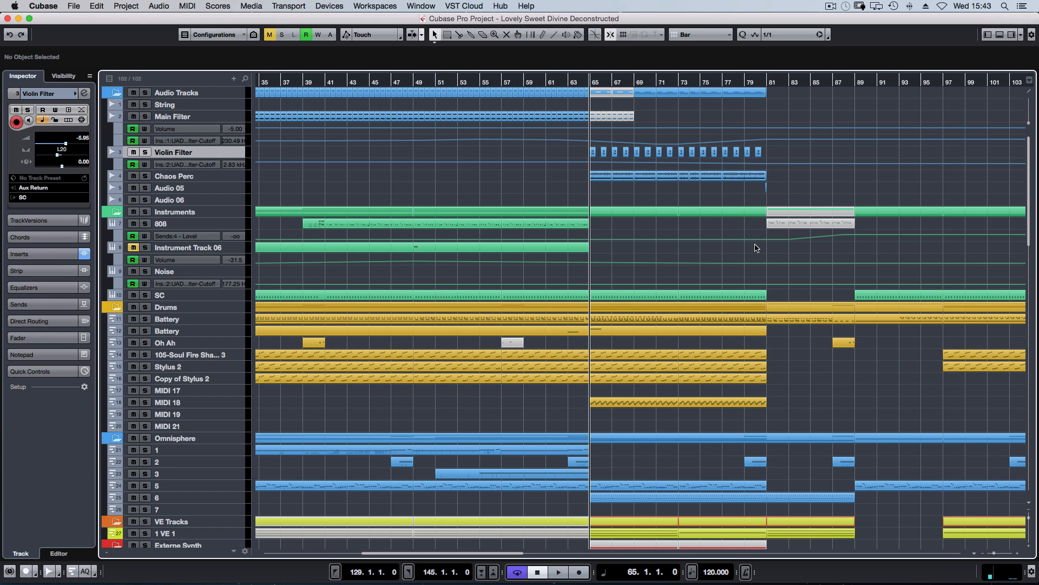
key(s)
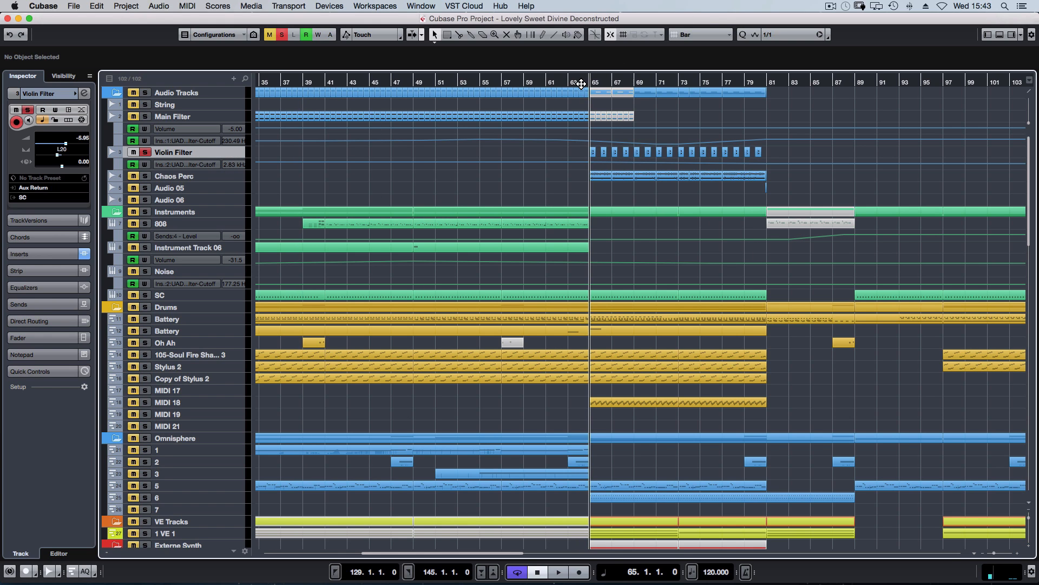
key(s)
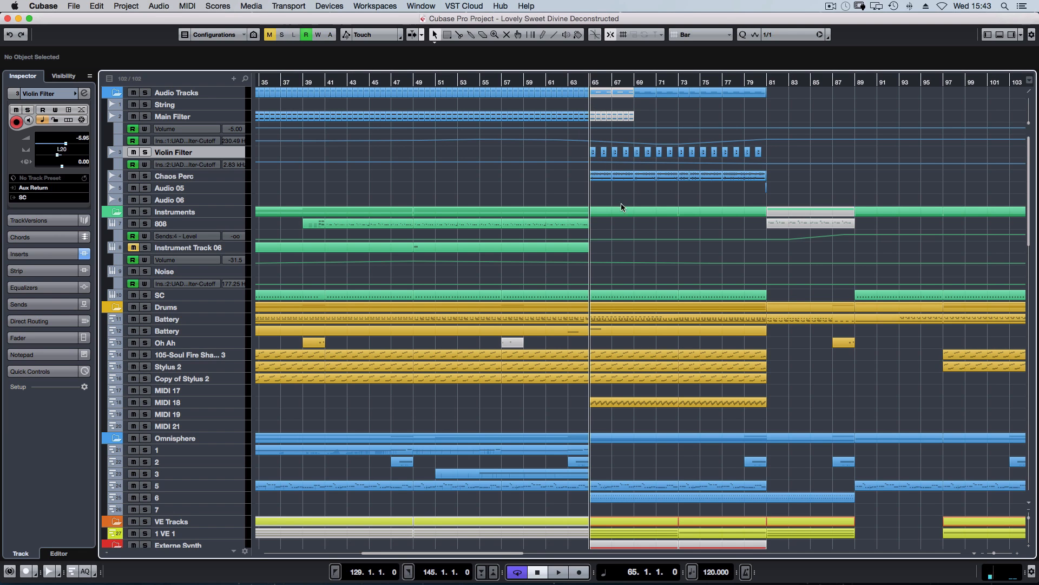
key(space)
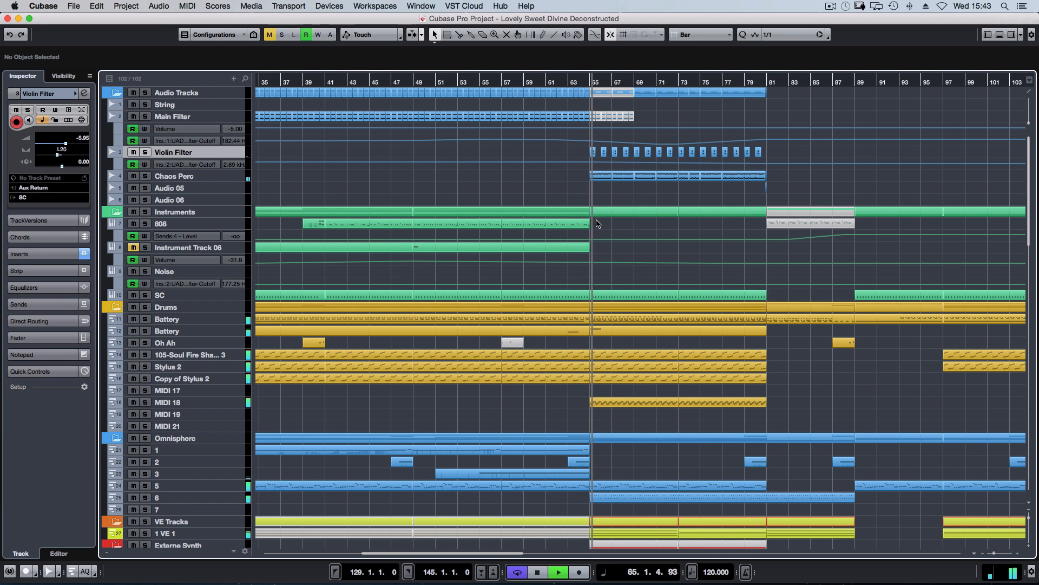
Solo the Violin Filter track while the project plays
click(298, 180)
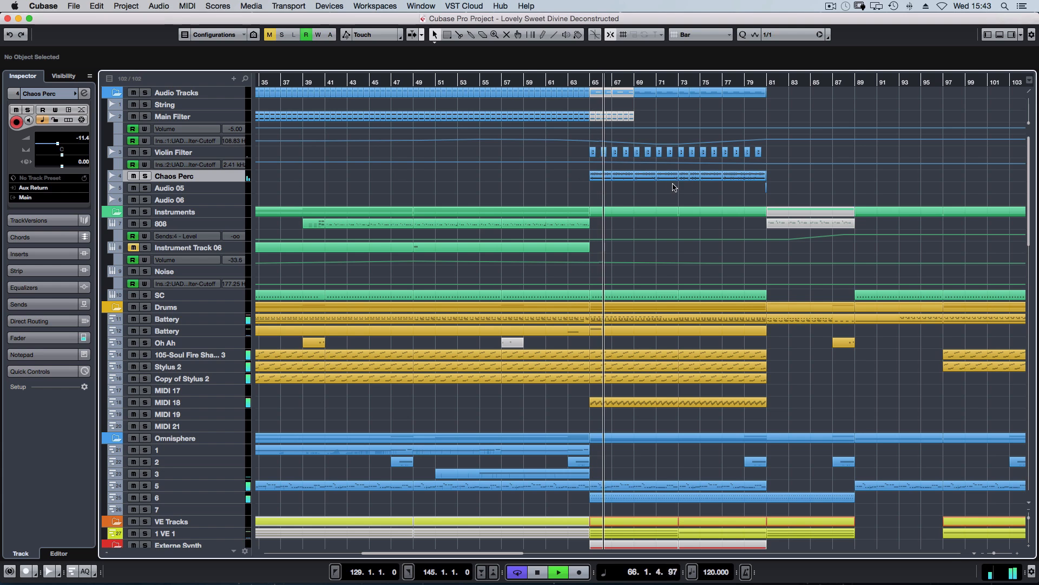
click(255, 154)
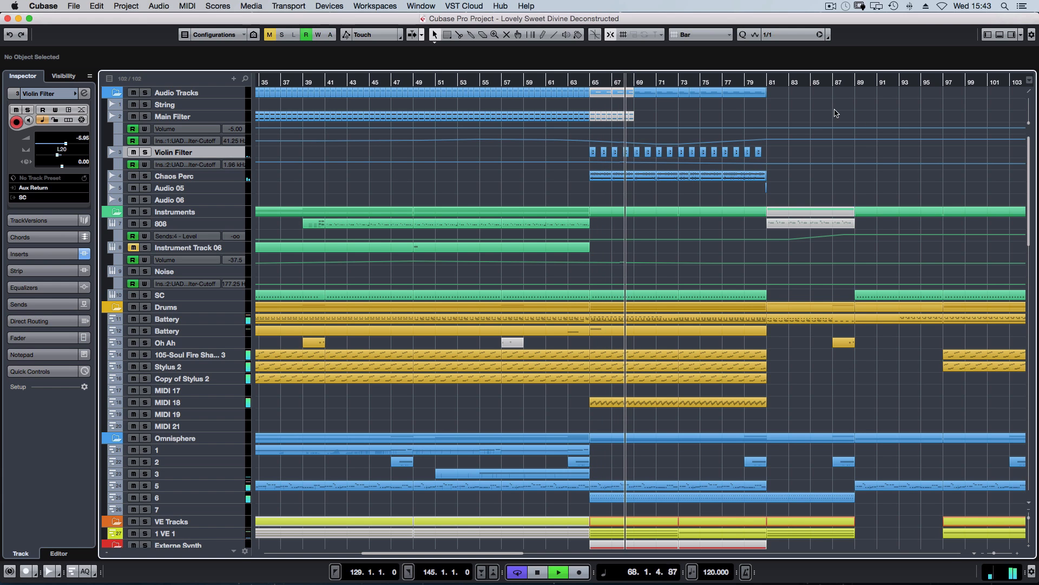
key(s)
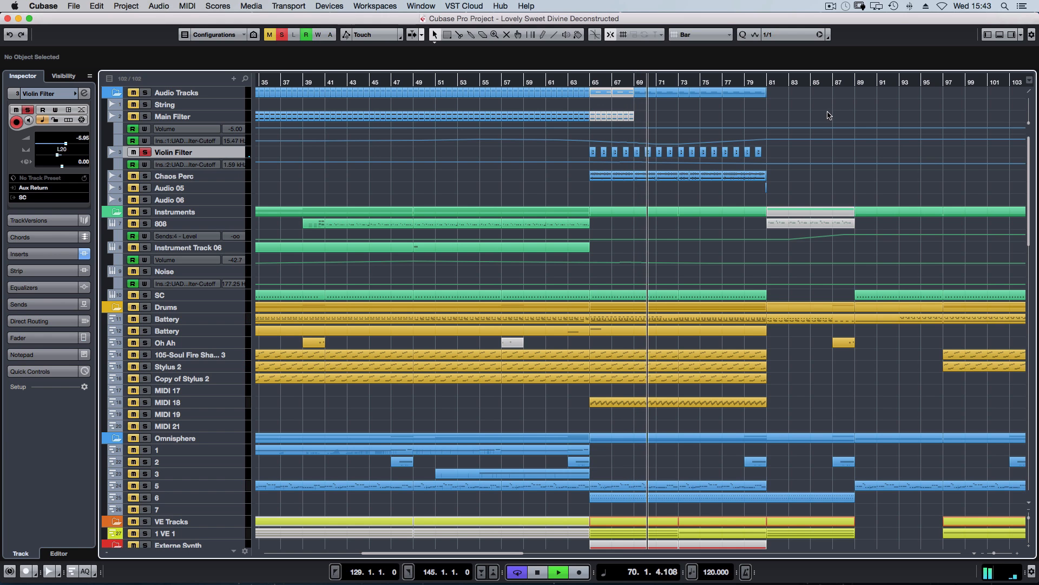
Bypass Violin Filter's inserts in its channel settings, audition the dry sound from bar 65, and close the settings window
key(e)
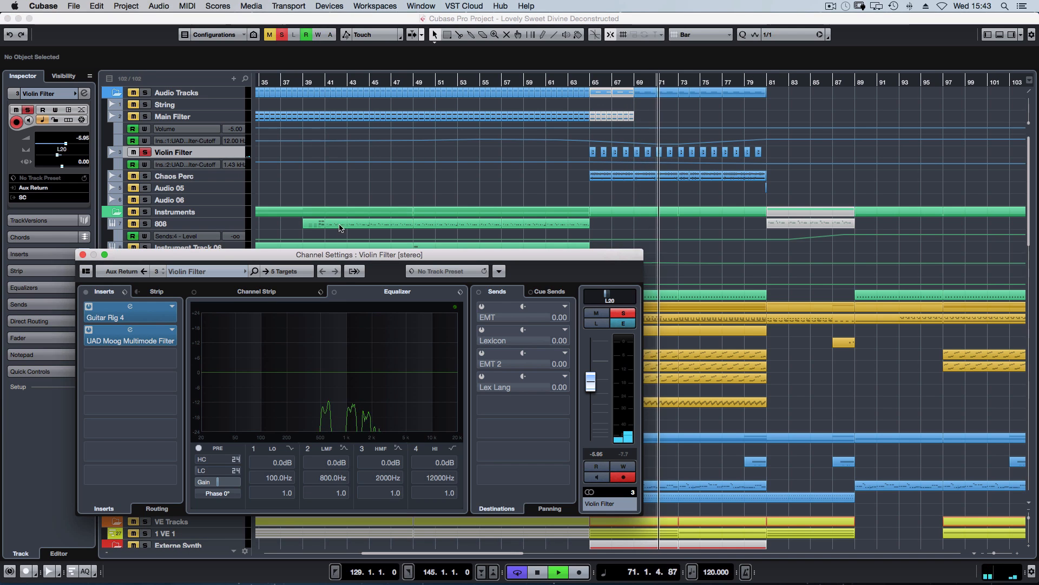
drag(82, 314, 407, 336)
key(space)
click(407, 335)
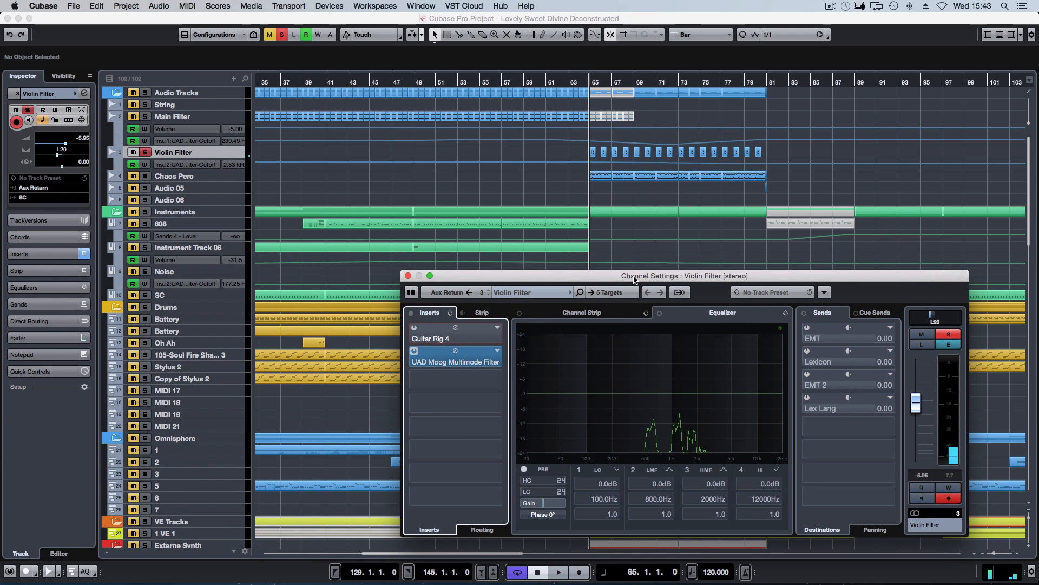
key(space)
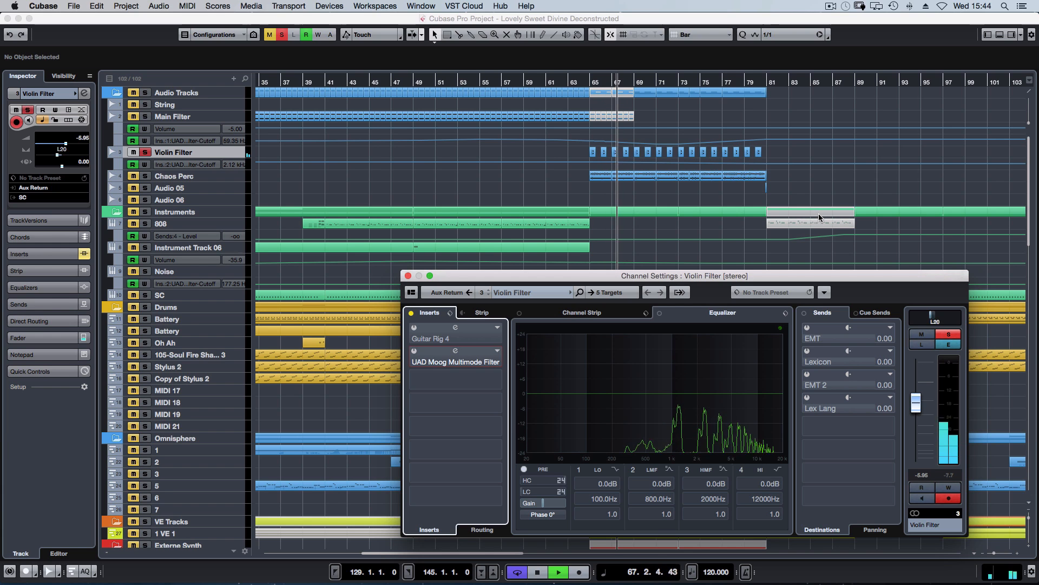
key(space)
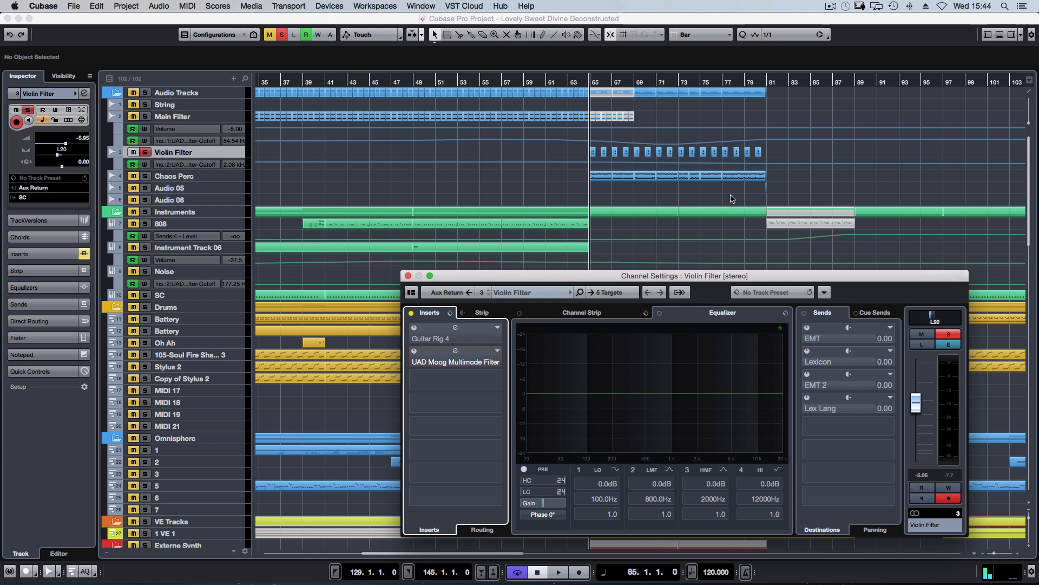
key(e)
Enlarge the Violin Filter track and select all its clips between bars 65 and 81
scroll(555, 161, up, 2)
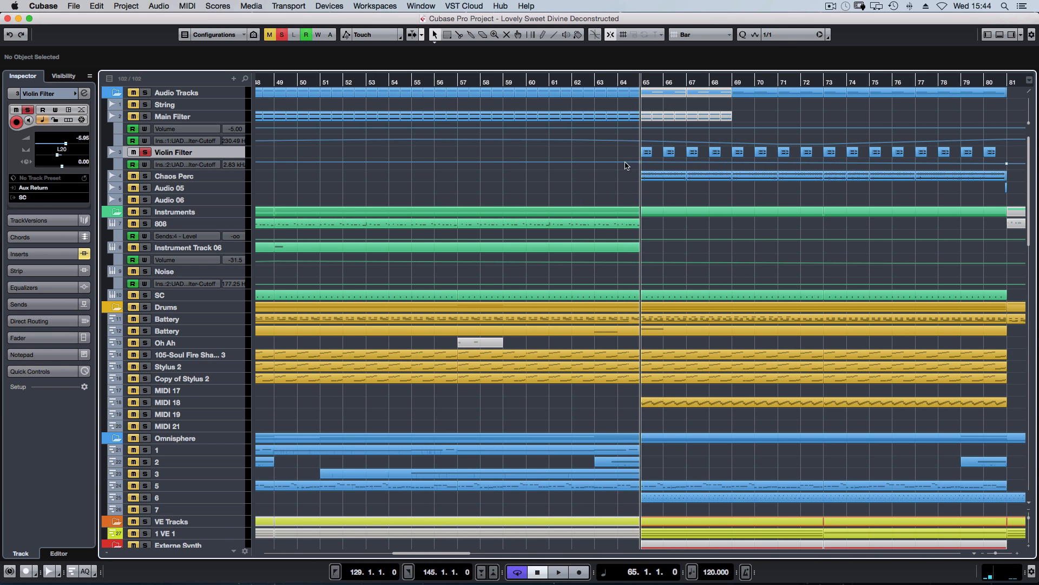
key(super+alt+e)
scroll(928, 191, right, 4)
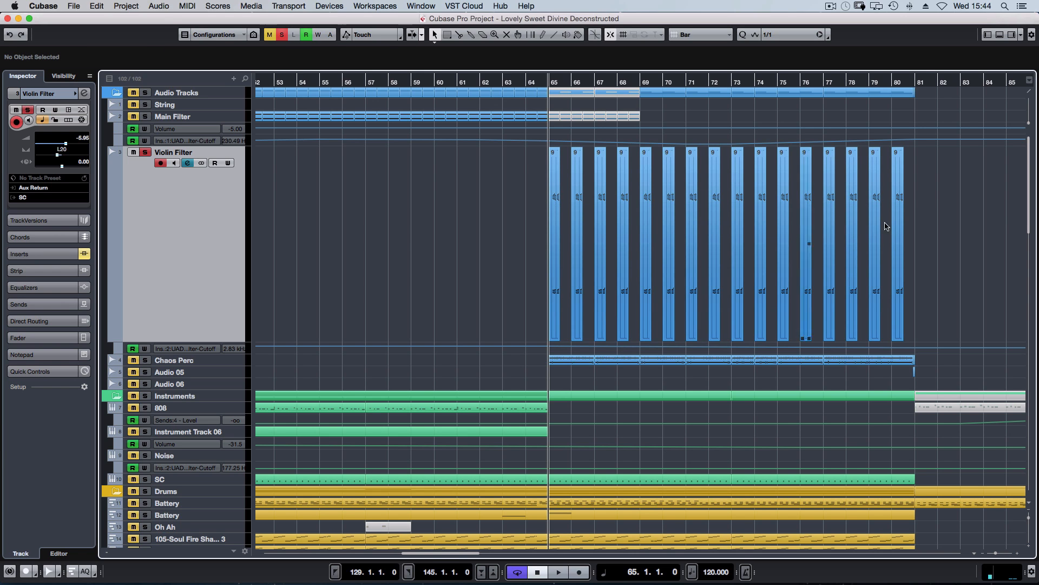
drag(942, 187, 549, 189)
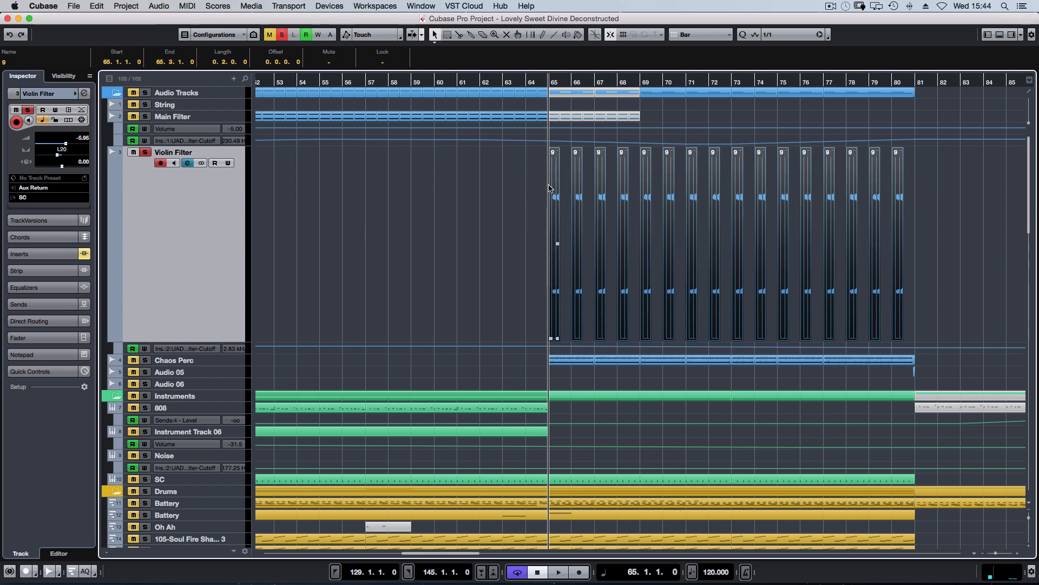
Select only the first Violin Filter clip at bar 65 and audition it without effects
click(534, 198)
click(554, 206)
key(space)
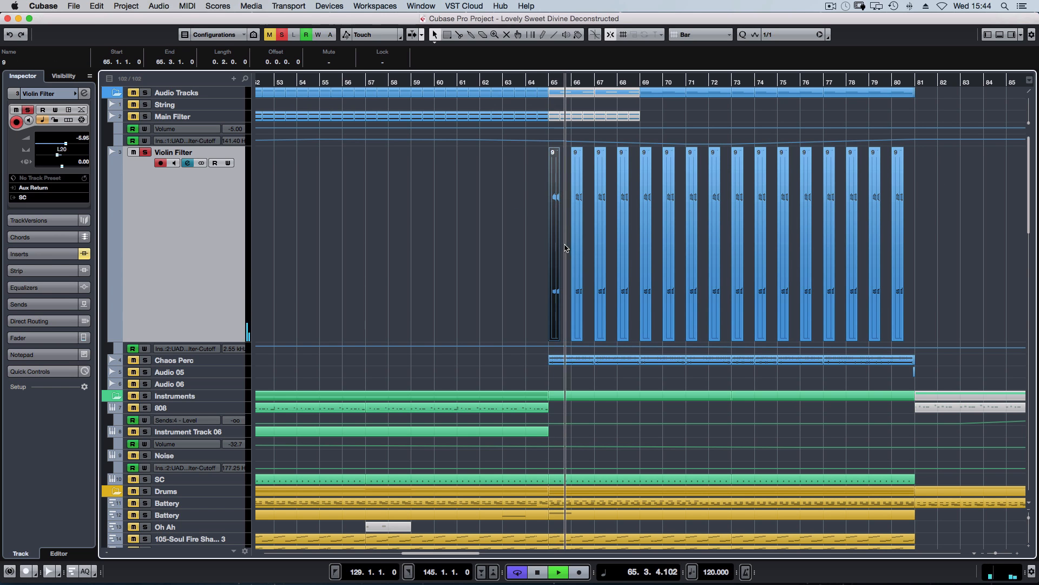
key(space)
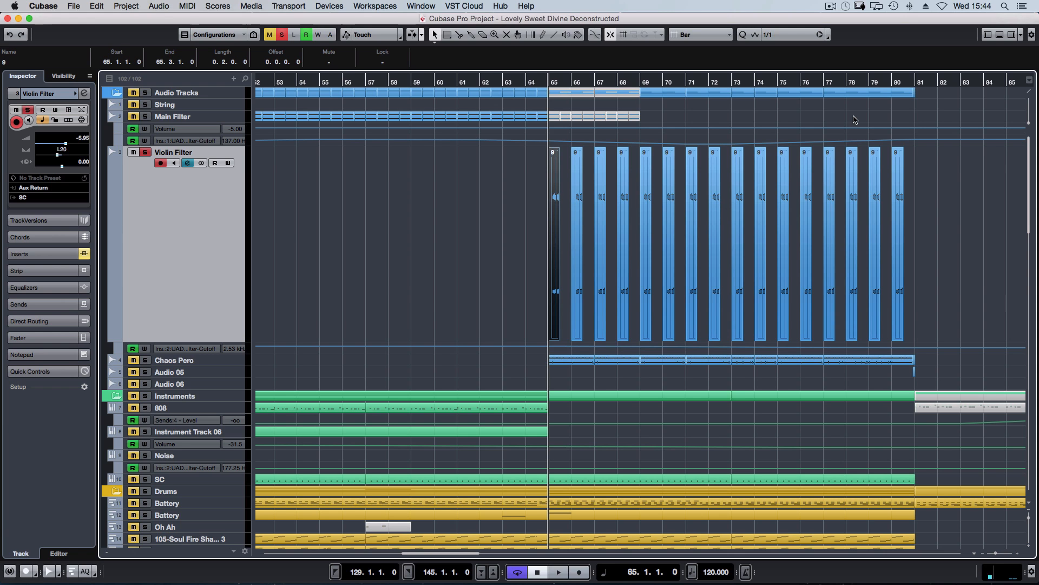
Reactivate the Violin Filter channel's inserts and open its Guitar Rig 4 to examine the effects rack
key(e)
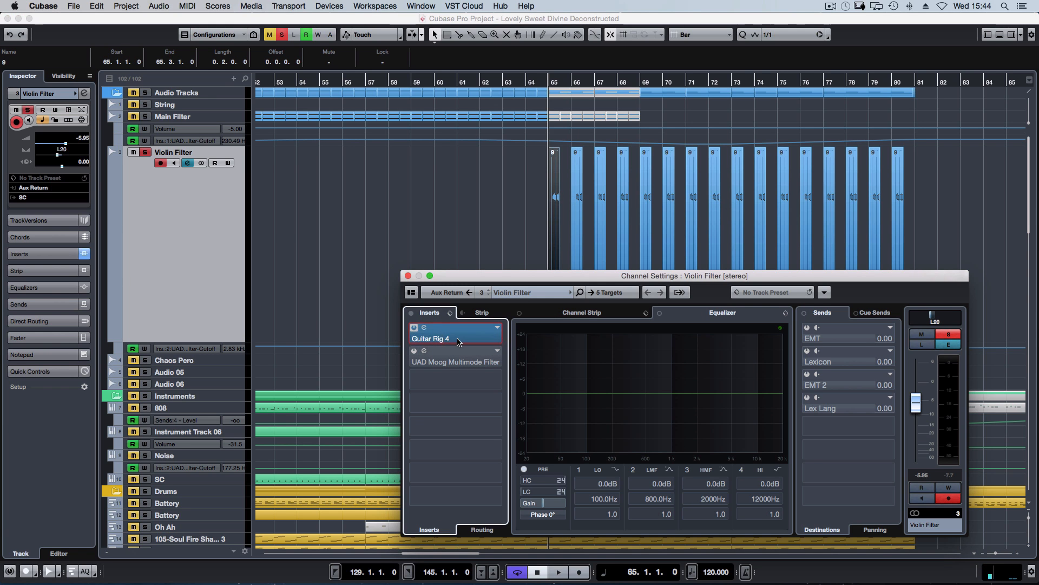
click(425, 328)
click(425, 329)
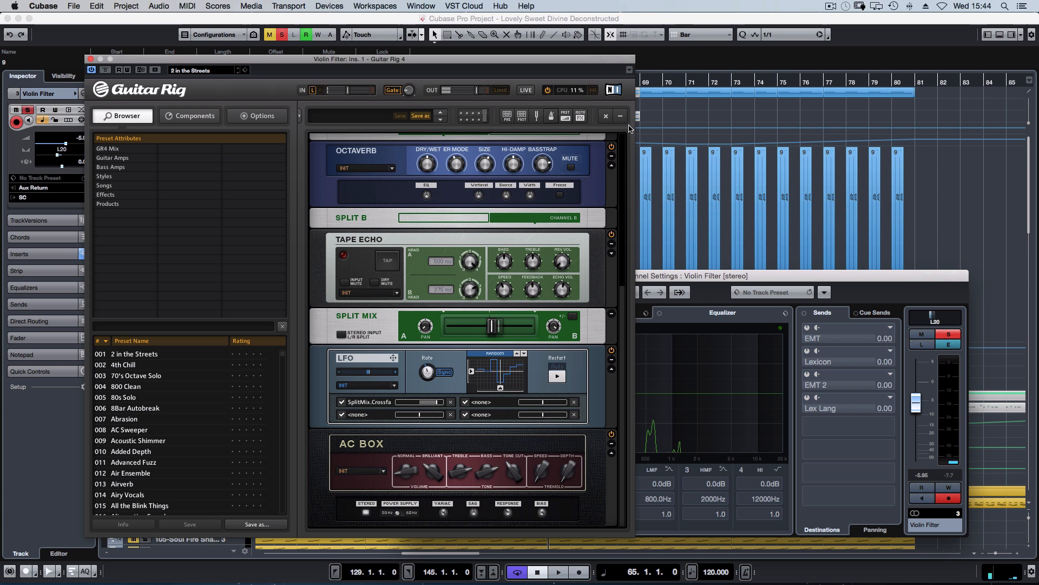
drag(623, 315, 632, 439)
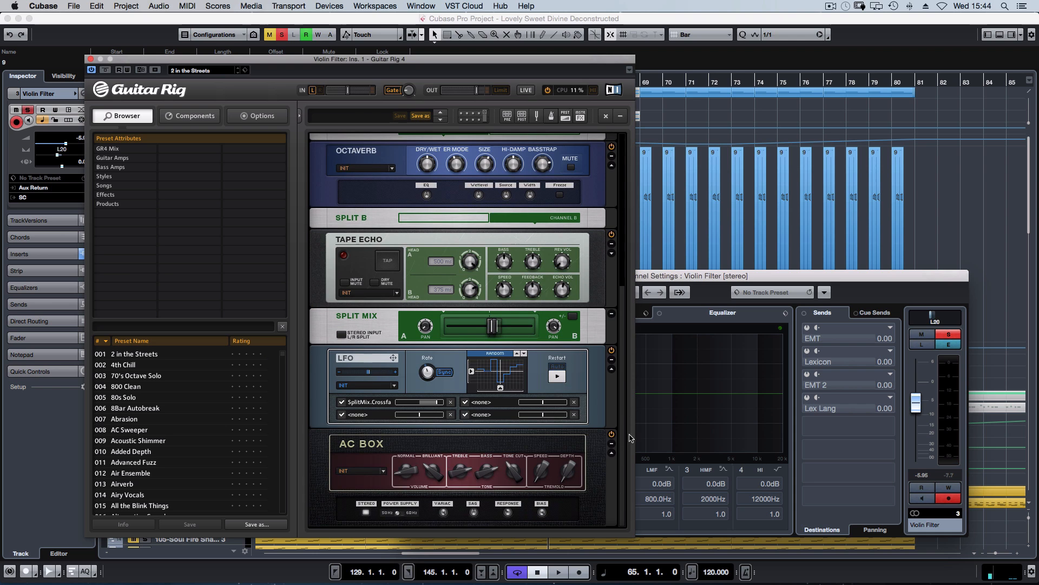
Switch off the Guitar Rig modules except Pitch Pedal and audition the Violin Filter clip from bar 65
click(612, 350)
drag(625, 302, 641, 187)
click(611, 289)
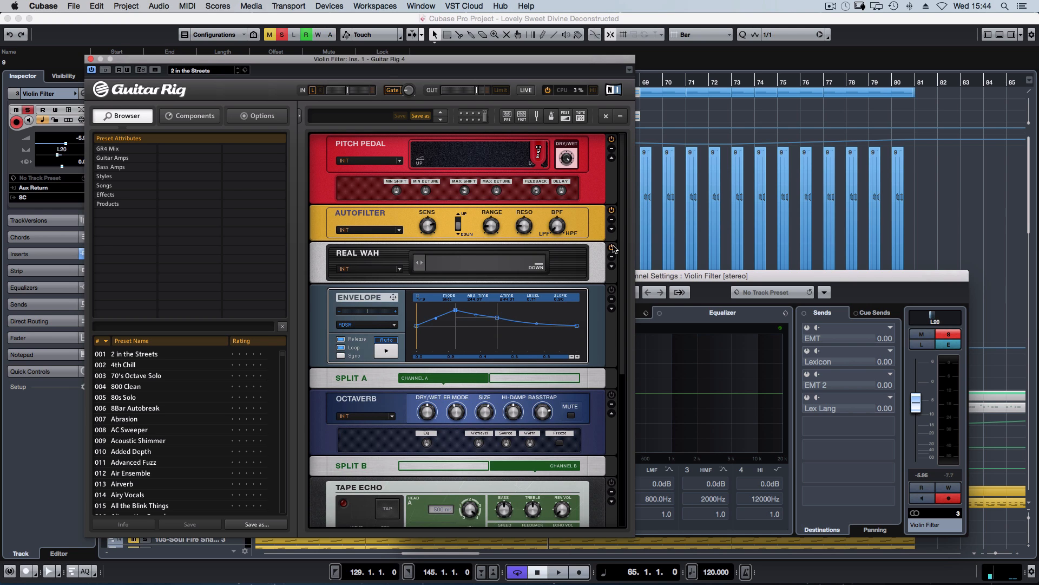
key(space)
click(612, 139)
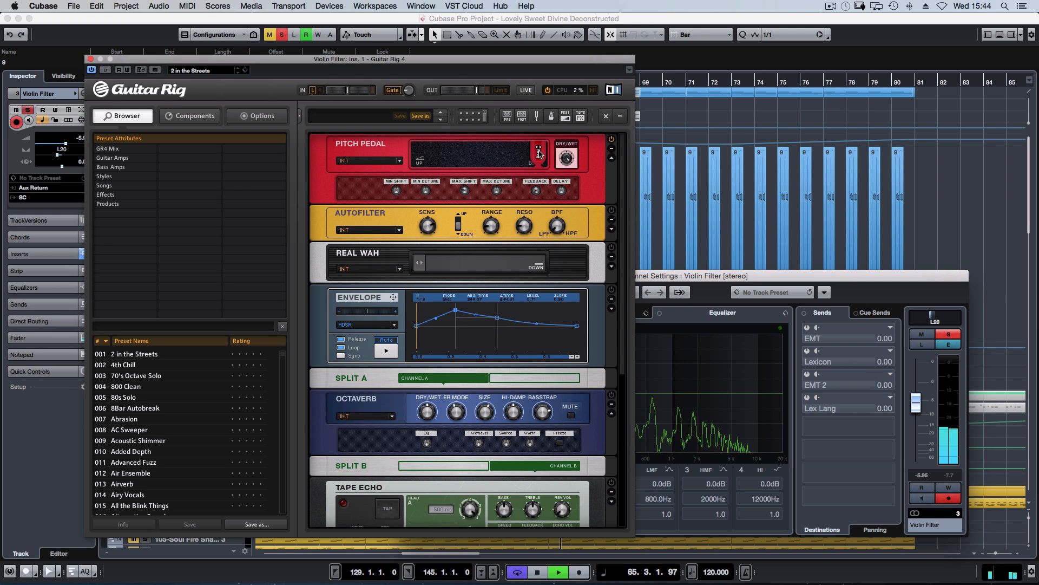
mouse_move(539, 152)
mouse_down()
mouse_move(386, 150)
mouse_move(545, 159)
mouse_up()
key(space)
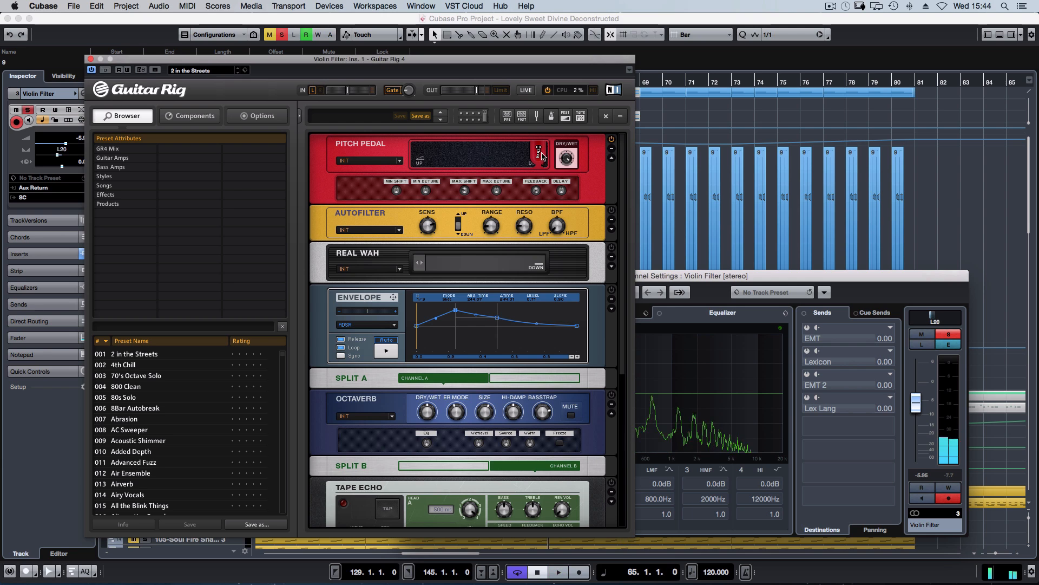
Replay the clip from bar 65 through the Pitch Pedal, and again with Autofilter switched on as well
mouse_move(467, 194)
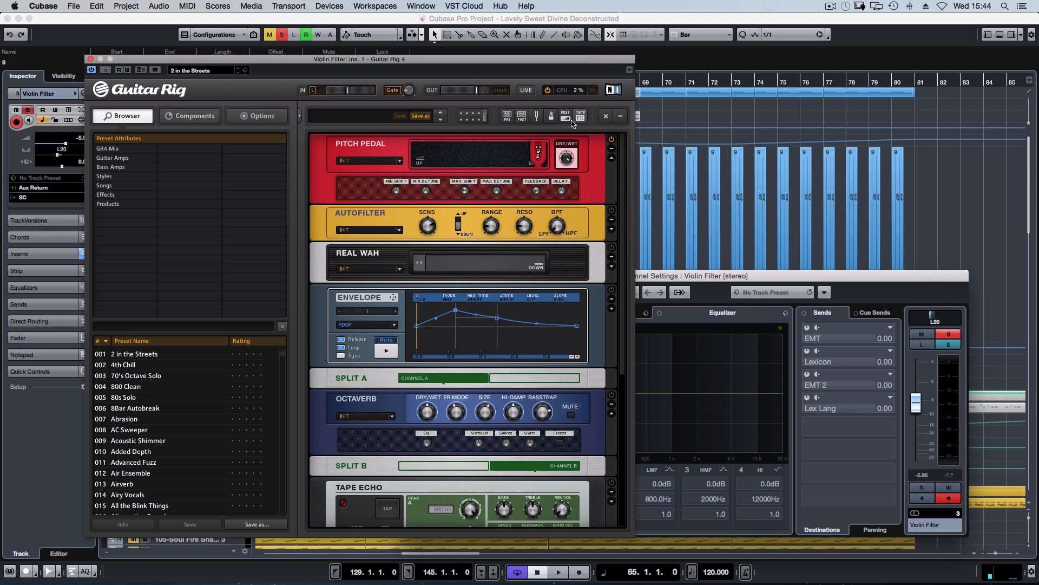
key(space)
scroll(626, 183, down, 1)
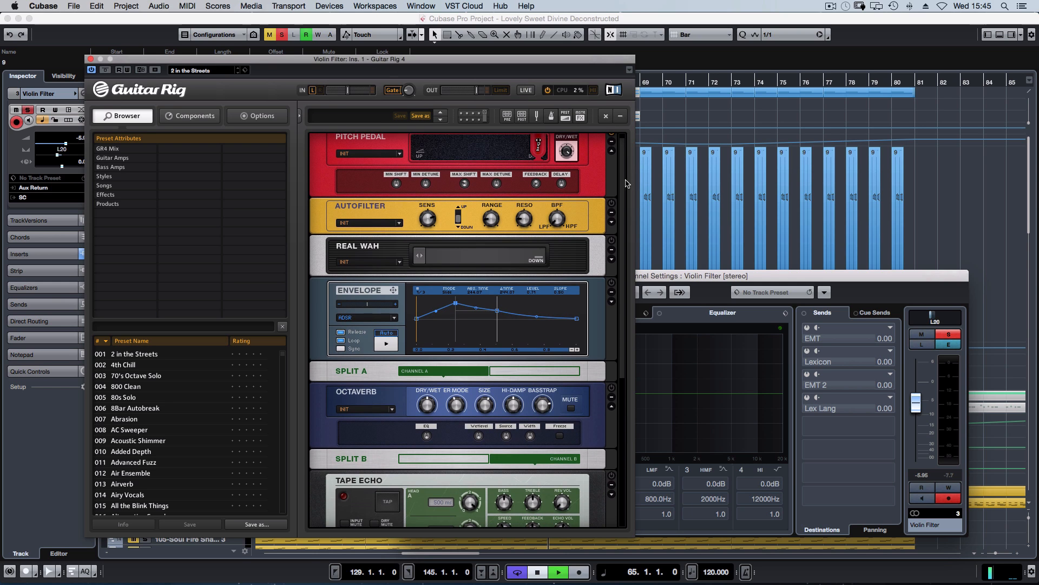
scroll(623, 179, up, 1)
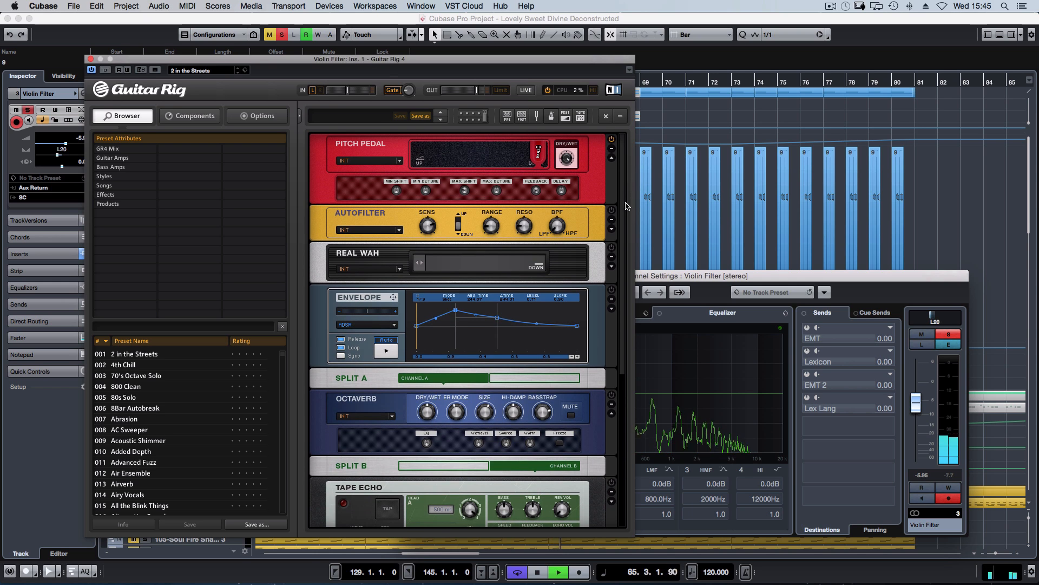
key(space)
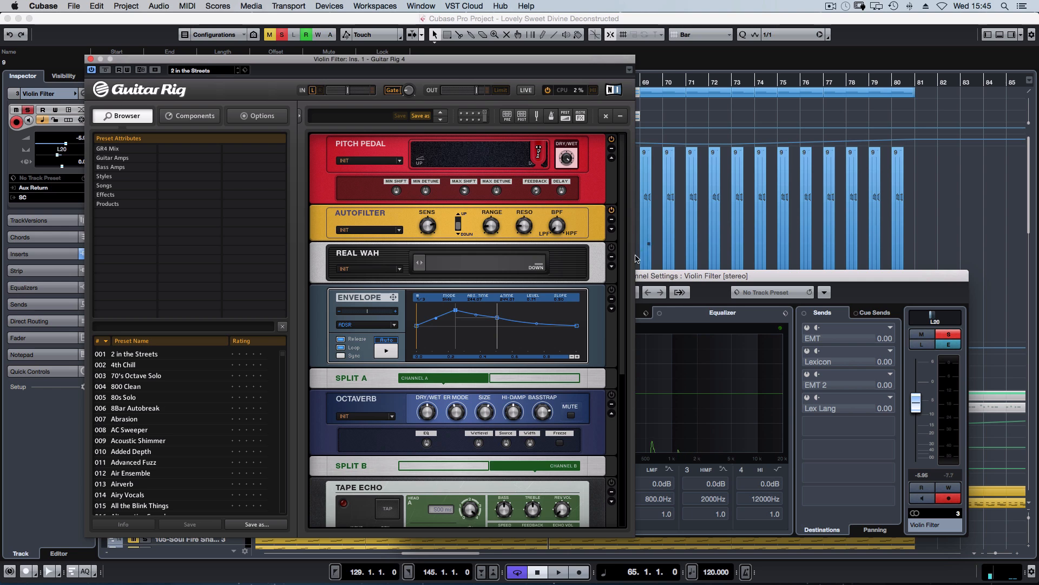
key(space)
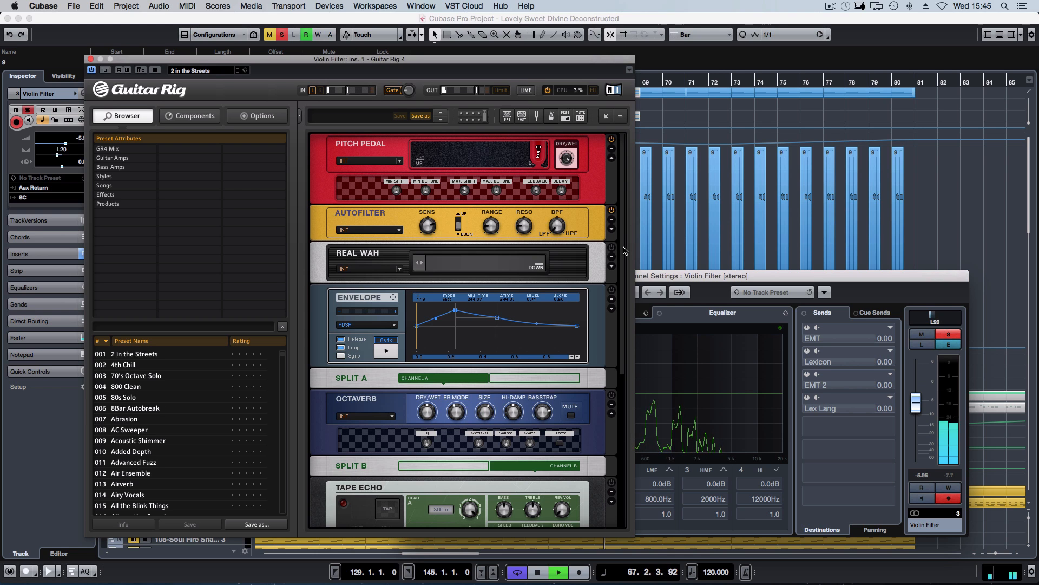
key(space)
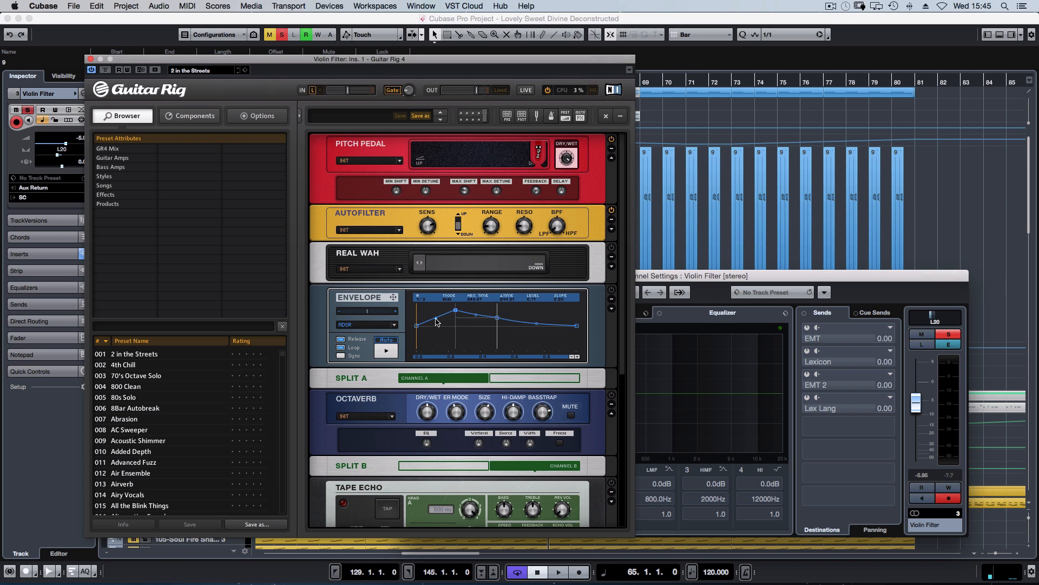
Audition the clip from bar 65 with Real Wah and Envelope switched on, so the envelope sweeps the wah
drag(420, 263, 371, 266)
key(space)
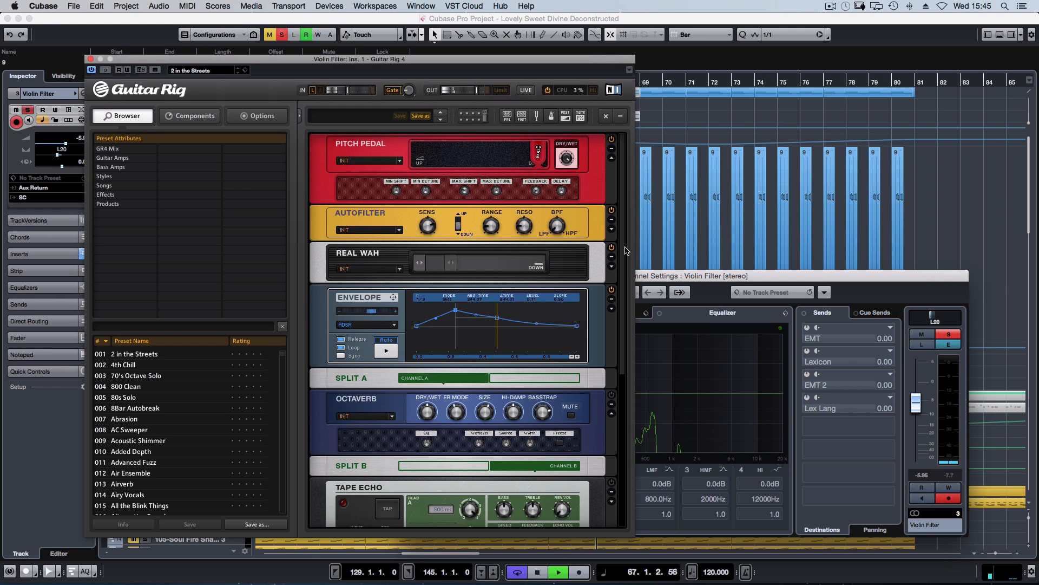
key(space)
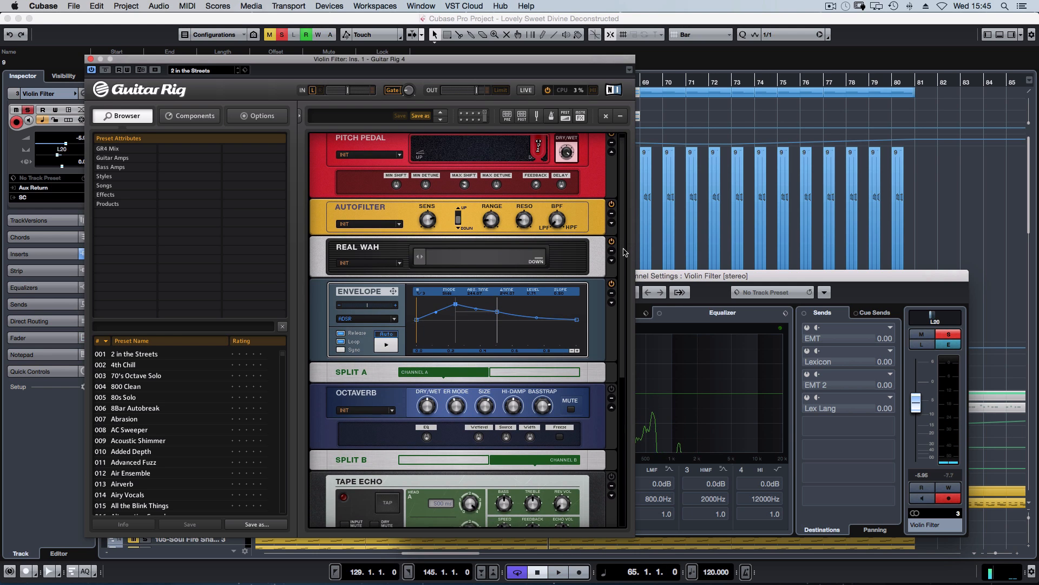
Switch on Octaverb and Tape Echo, and audition from bar 65 while adjusting the Split Mix crossfade to 52:48
click(715, 281)
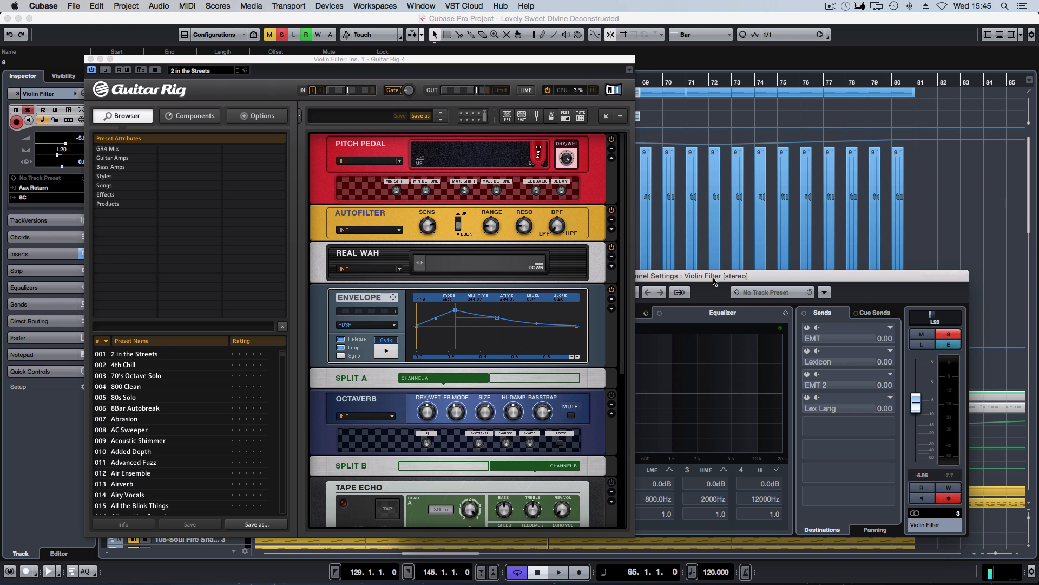
drag(715, 280, 715, 279)
click(617, 181)
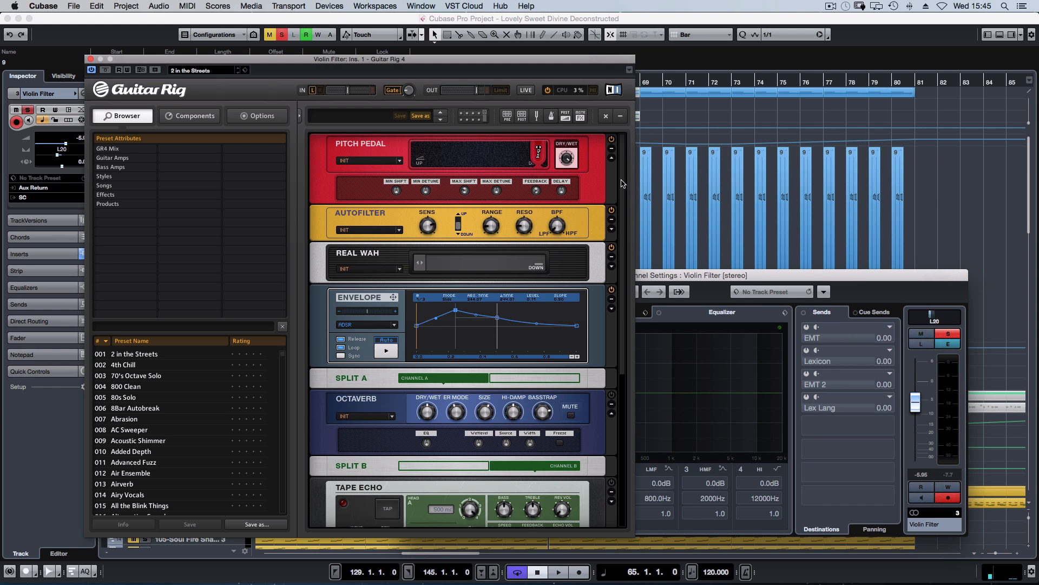
drag(622, 183, 622, 273)
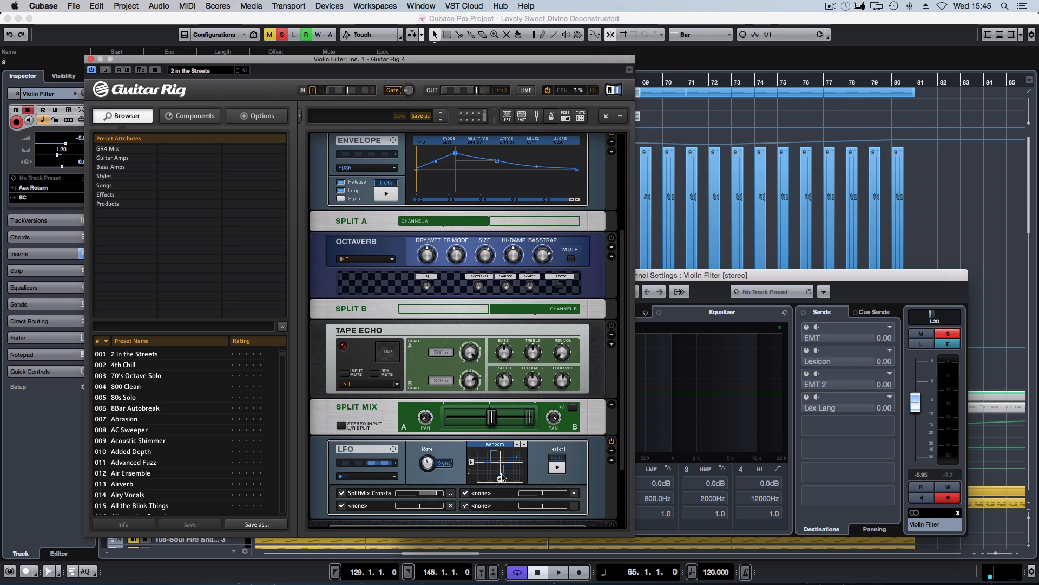
mouse_move(431, 463)
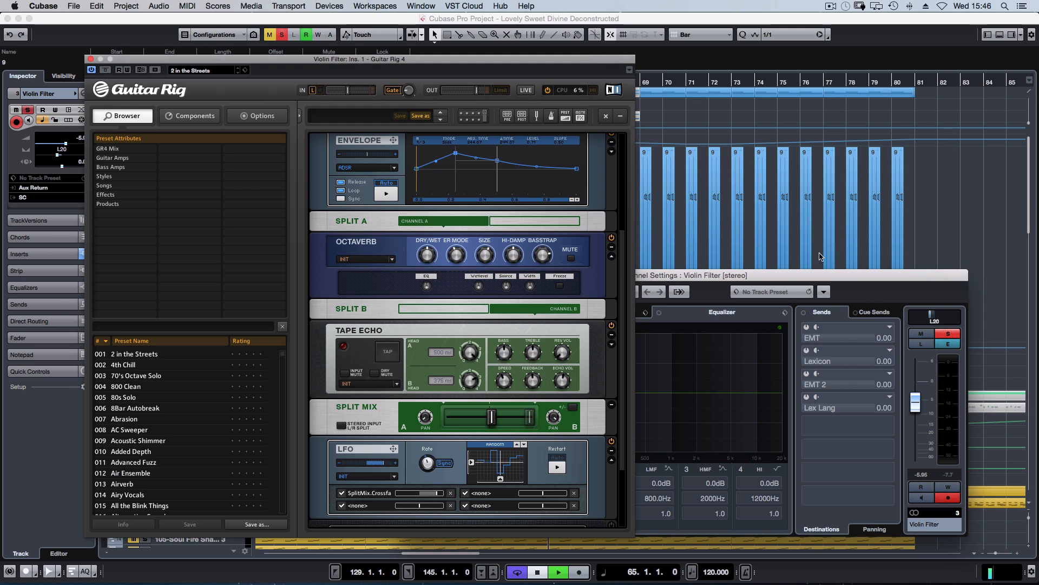
key(space)
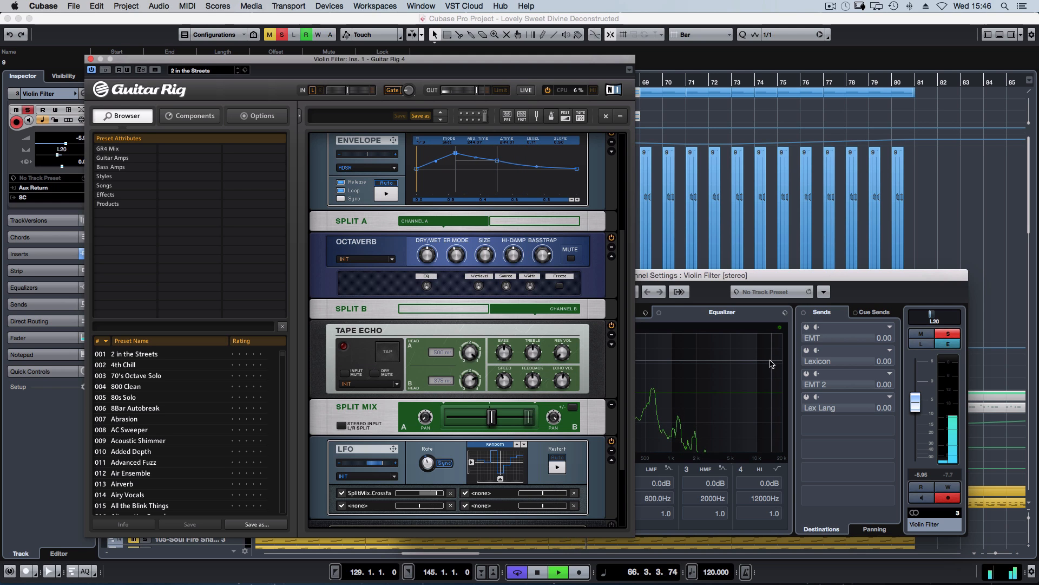
mouse_move(491, 419)
mouse_down()
mouse_move(454, 423)
mouse_move(490, 419)
mouse_up()
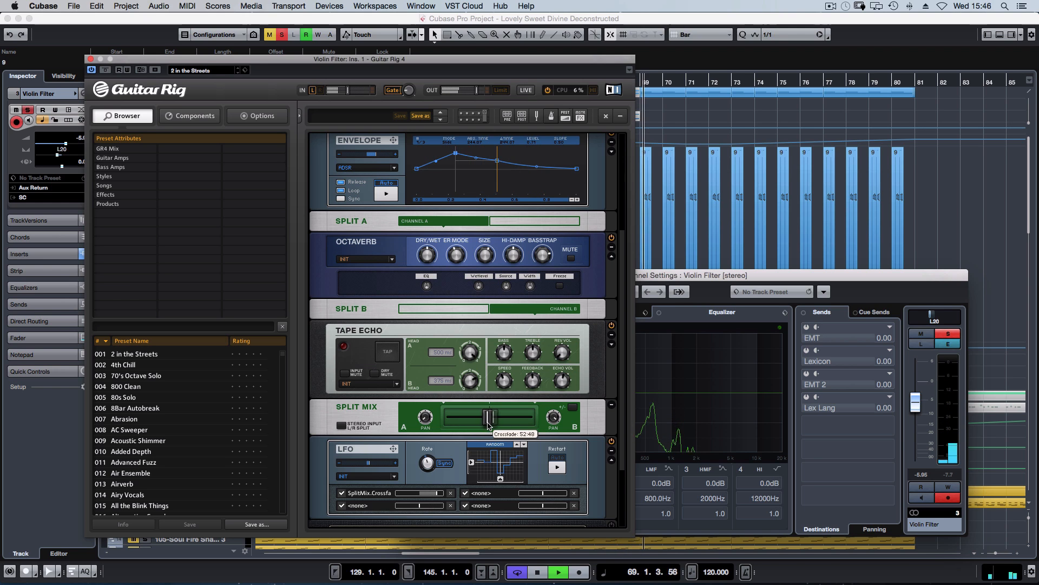
key(space)
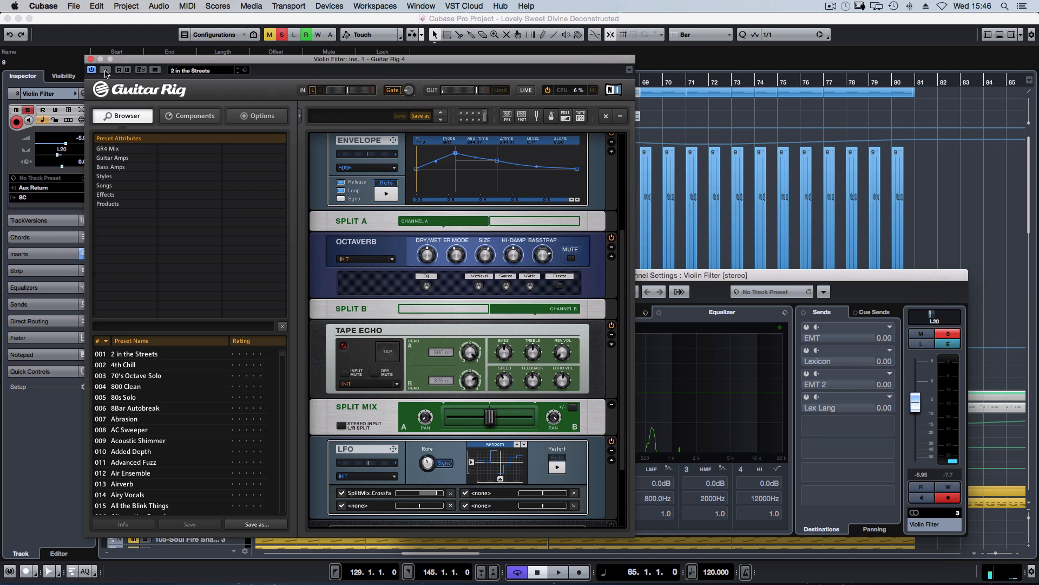
Compare the clip from bar 65 with Guitar Rig 4 bypassed and active, and close the plug-in window
key(space)
click(106, 70)
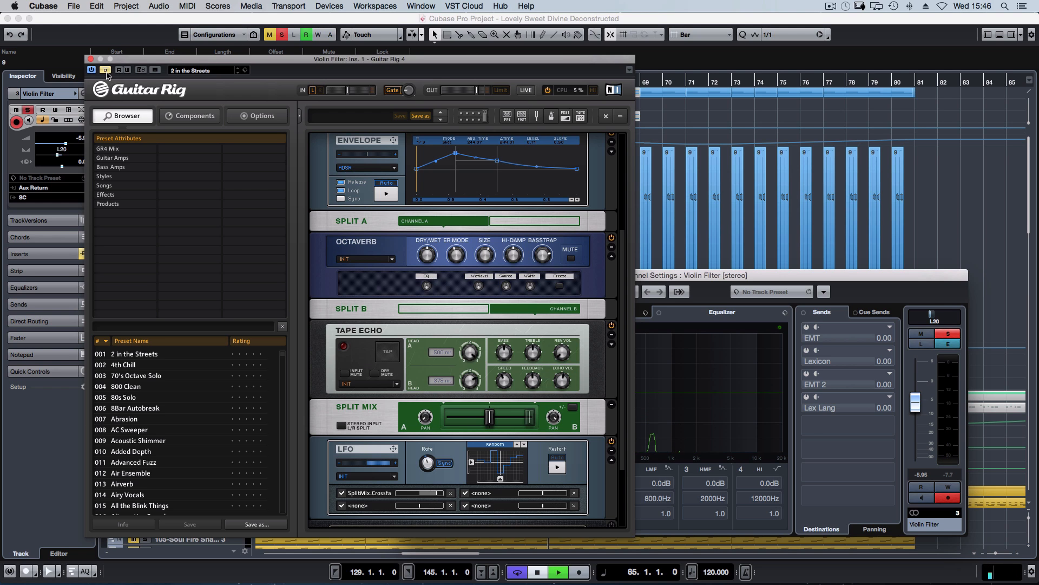
key(space)
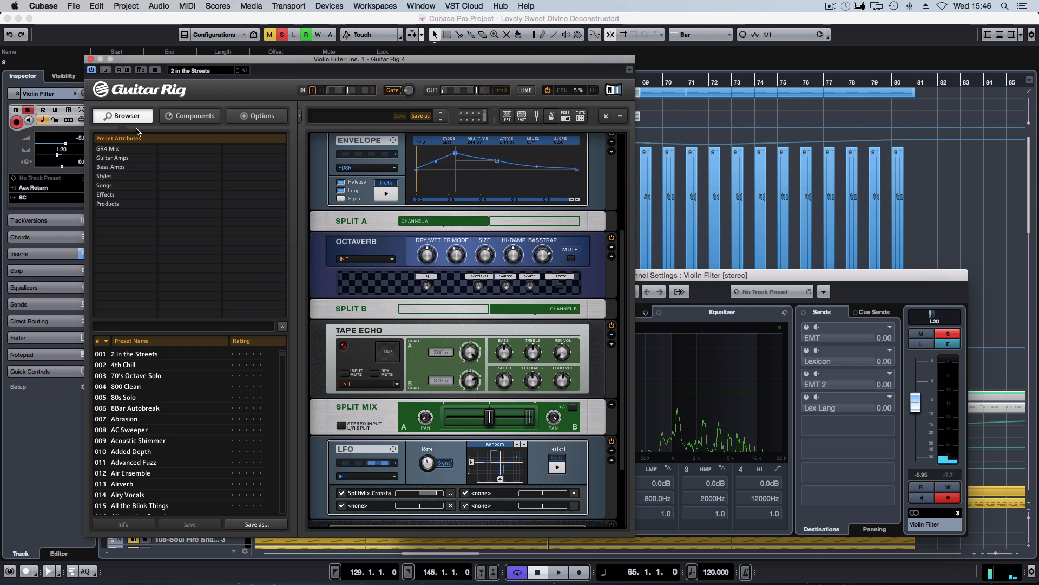
key(space)
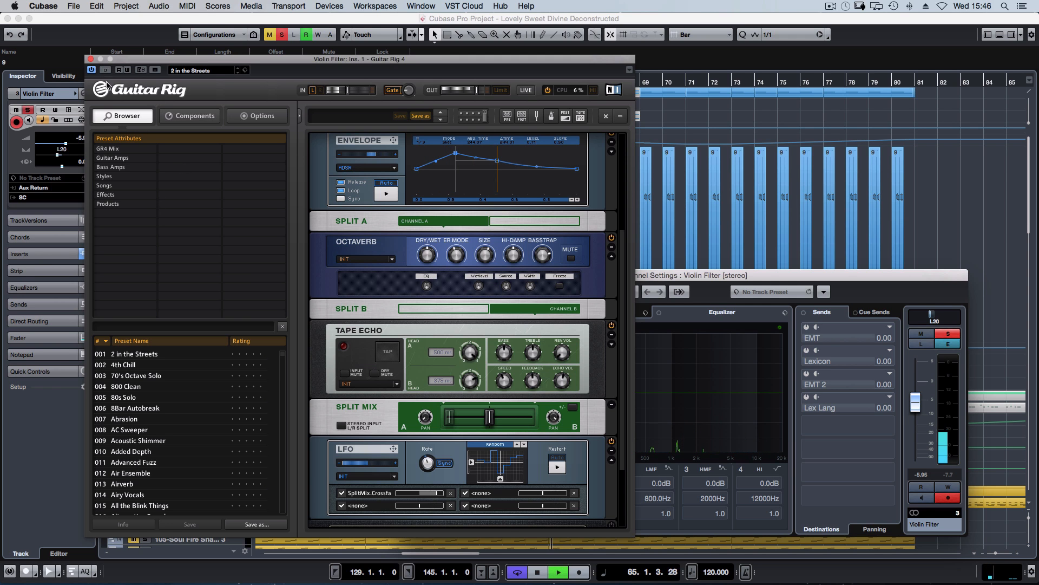
click(90, 59)
key(space)
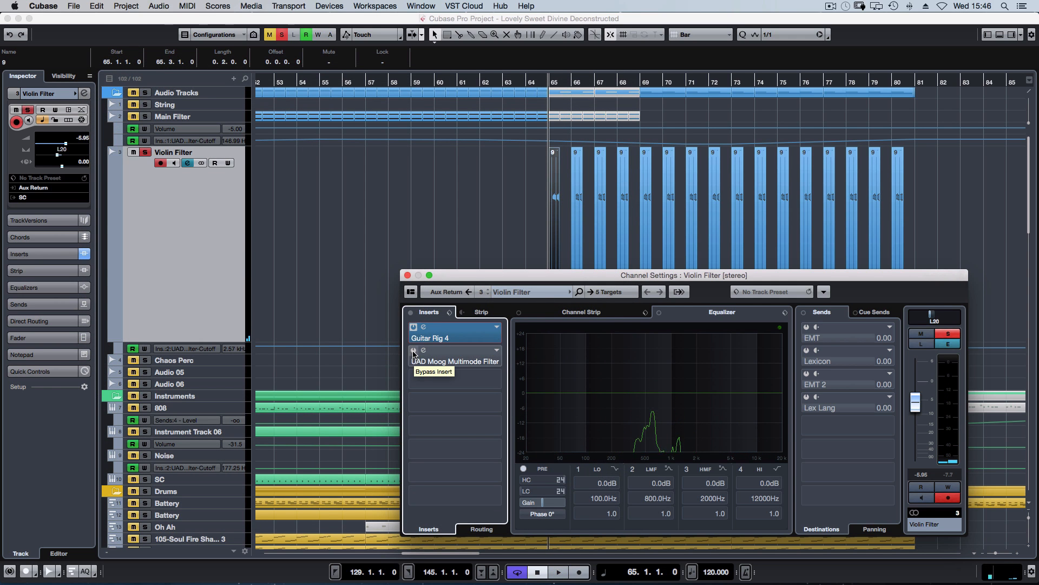
Open Violin Filter's UAD Moog Multimode Filter insert, close the channel settings, and move the plug-in clear of the clips
click(424, 350)
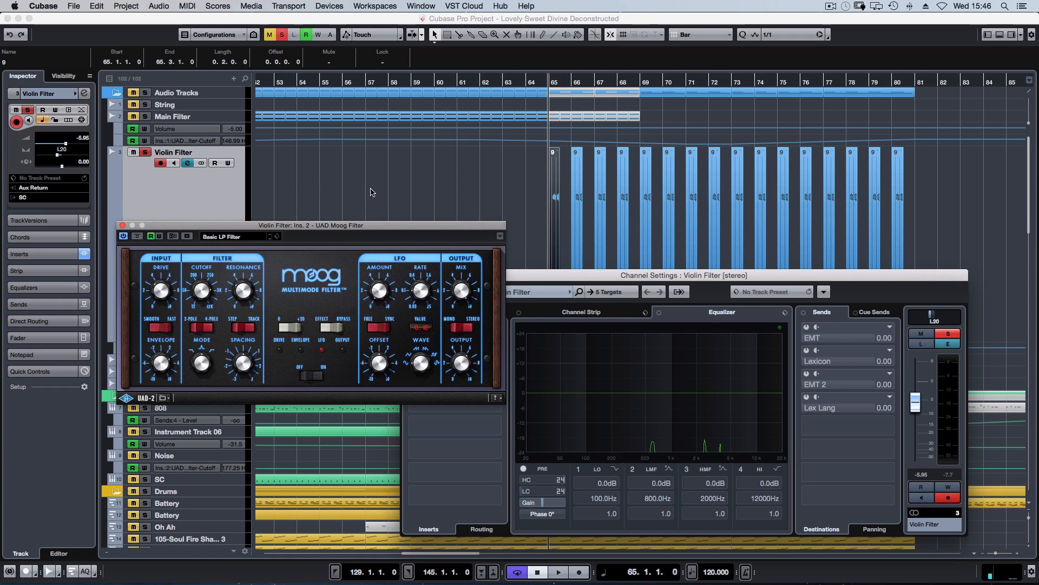
drag(366, 226, 684, 189)
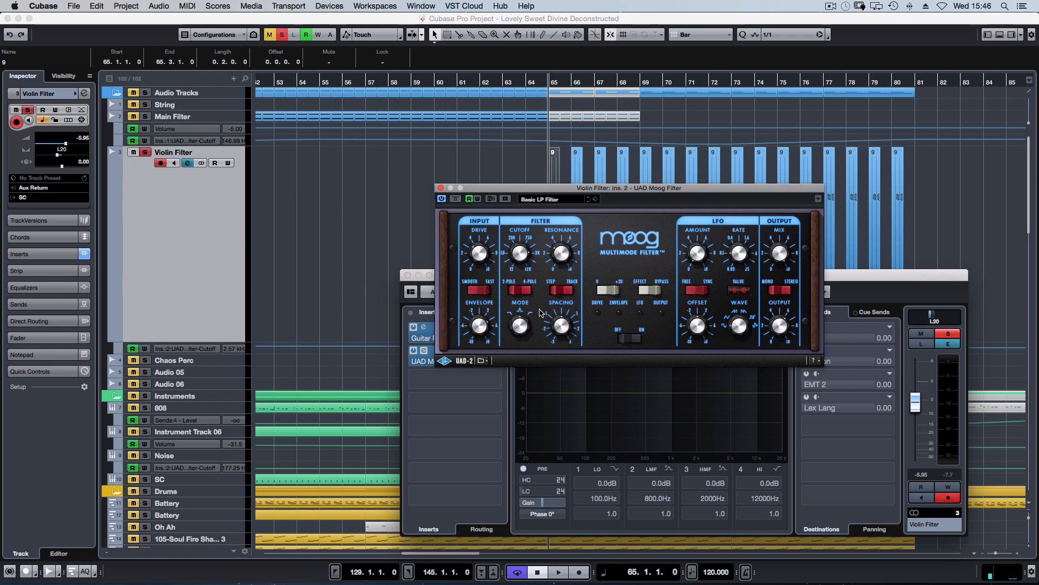
drag(586, 193, 734, 184)
click(407, 275)
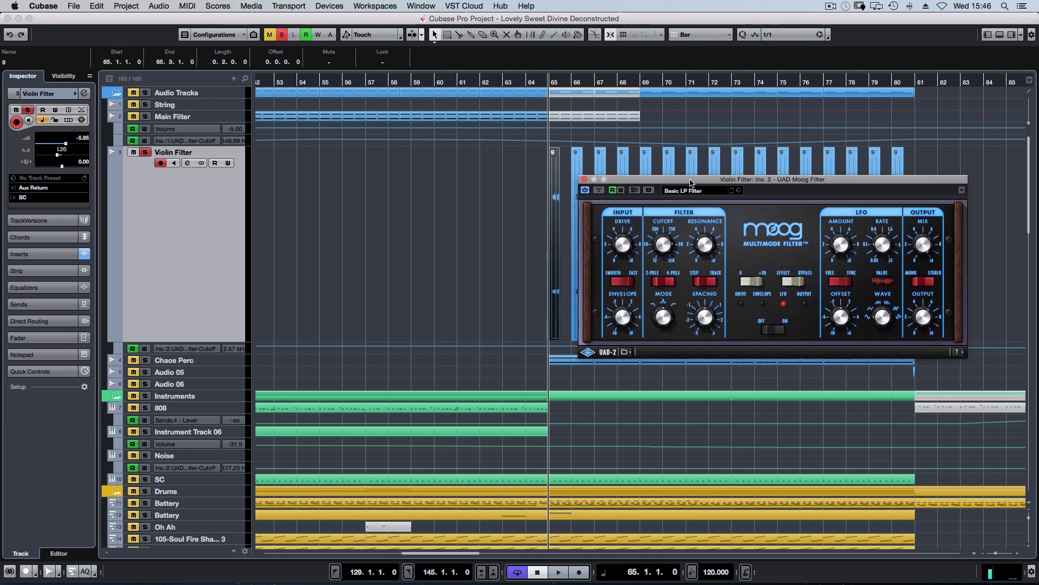
drag(639, 179, 164, 106)
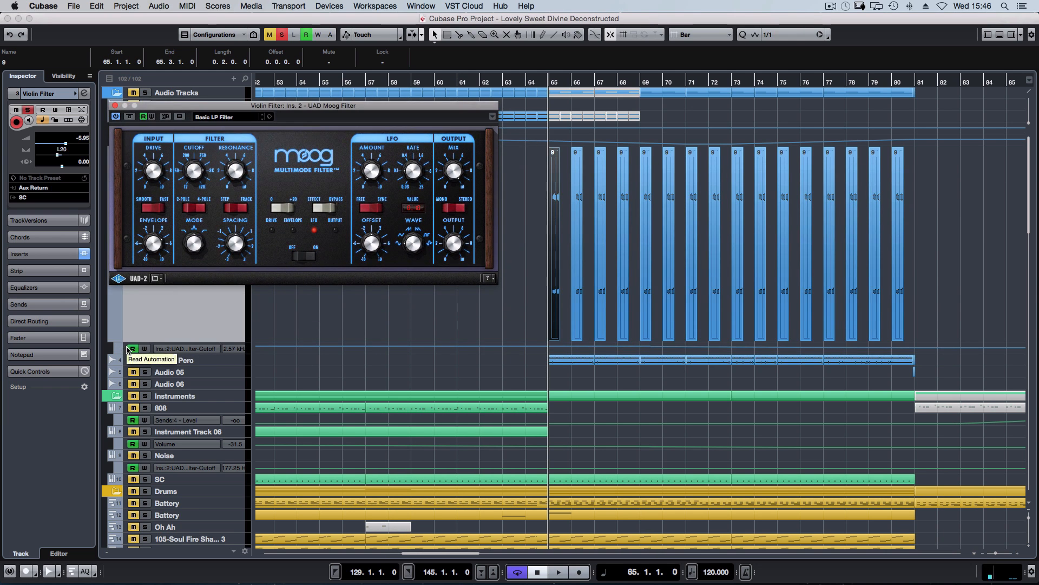
Enlarge Violin Filter's Moog filter cutoff automation lane and play the cutoff sweep from bar 65
click(127, 350)
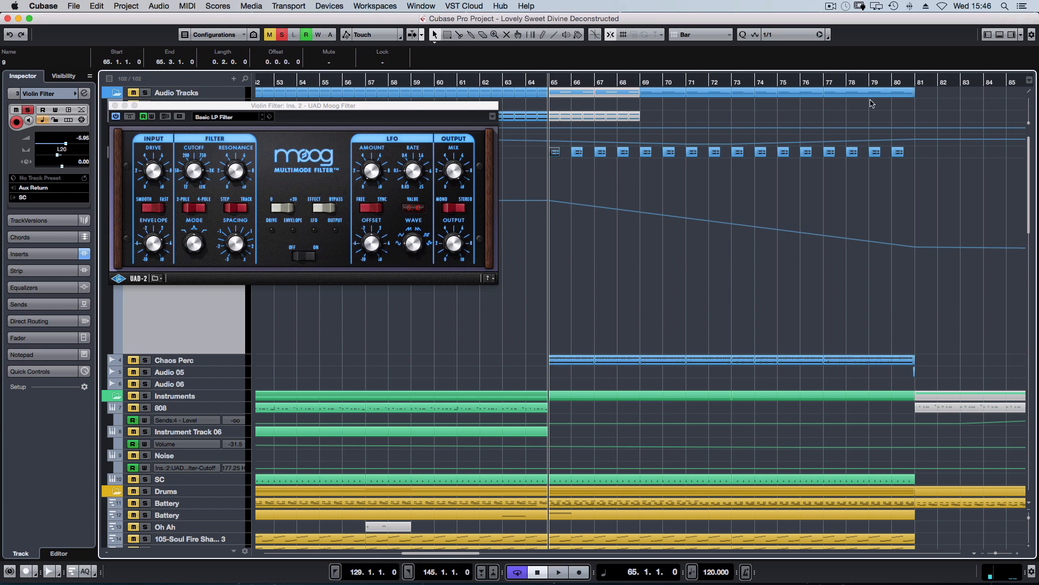
click(907, 81)
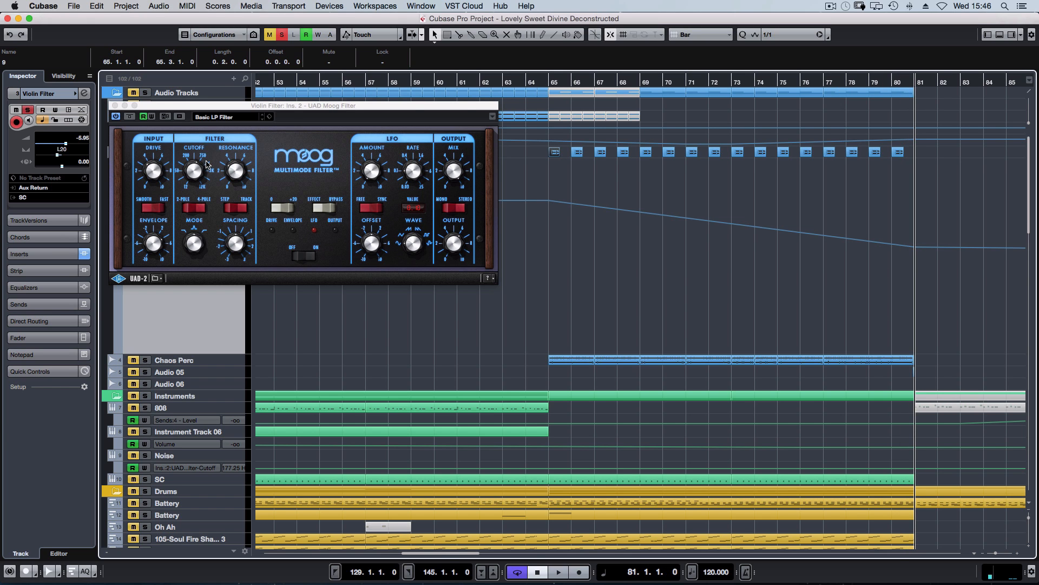
click(549, 81)
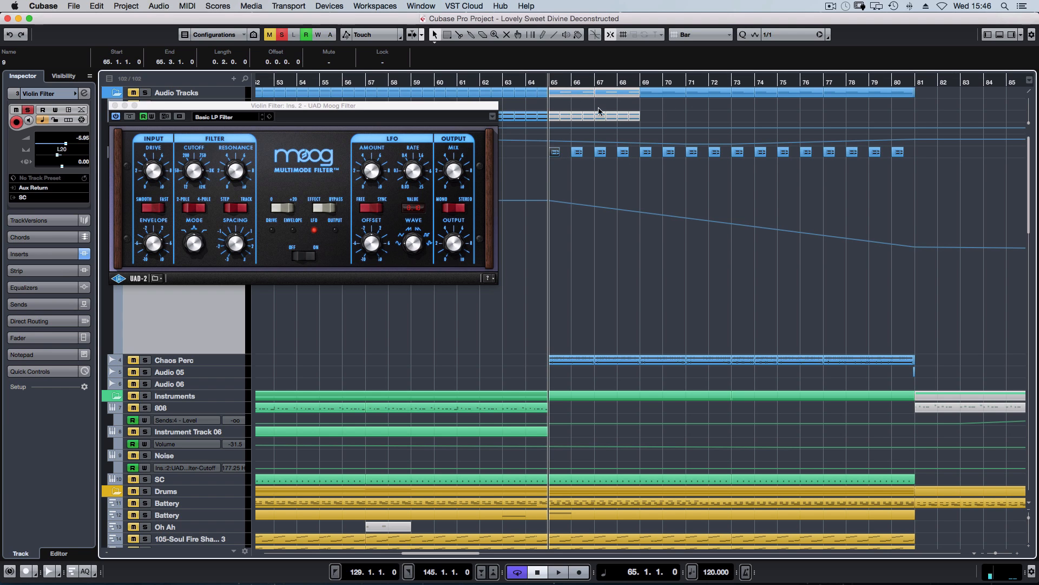
click(592, 245)
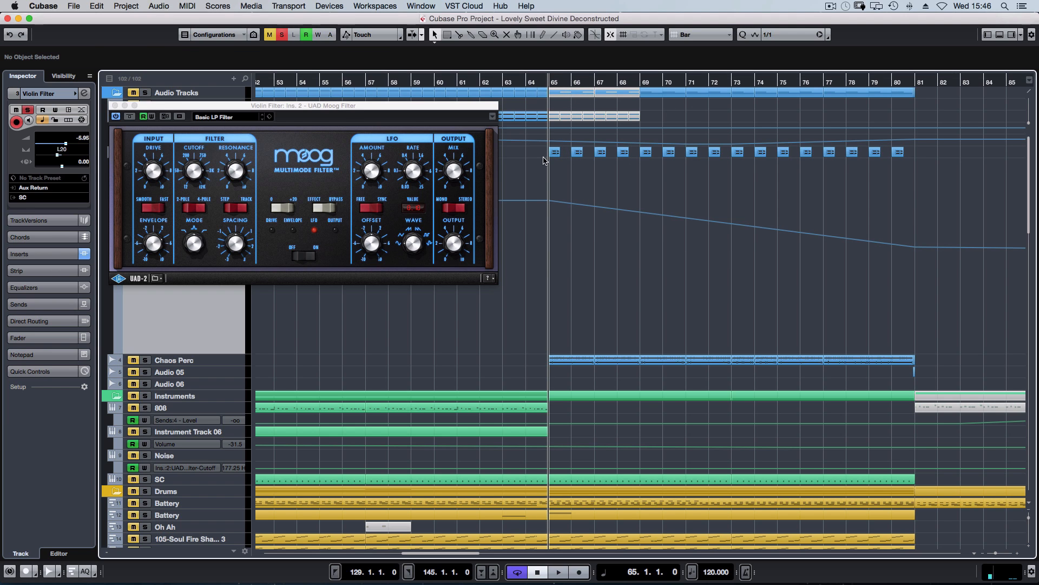
key(space)
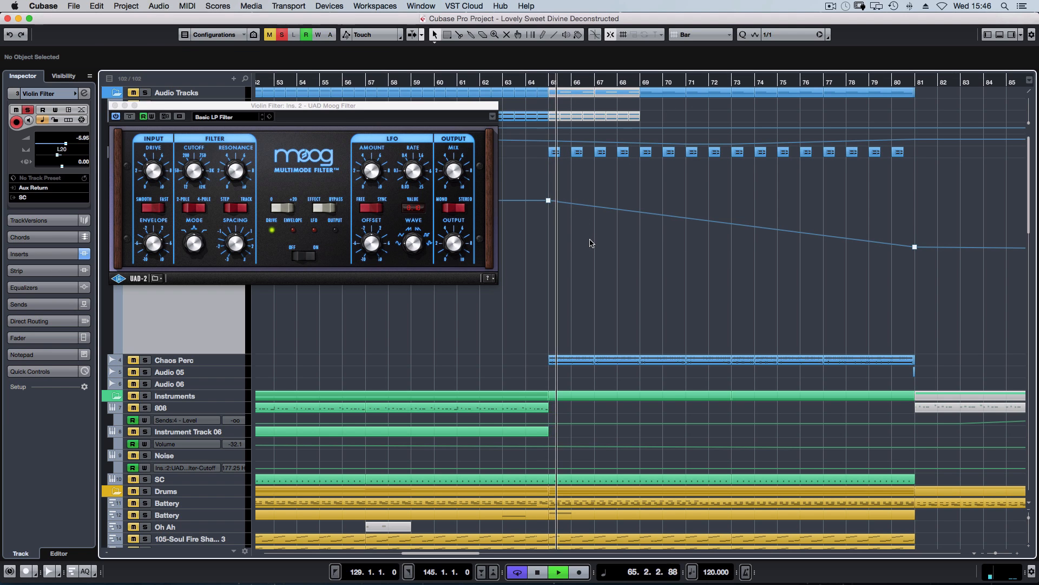
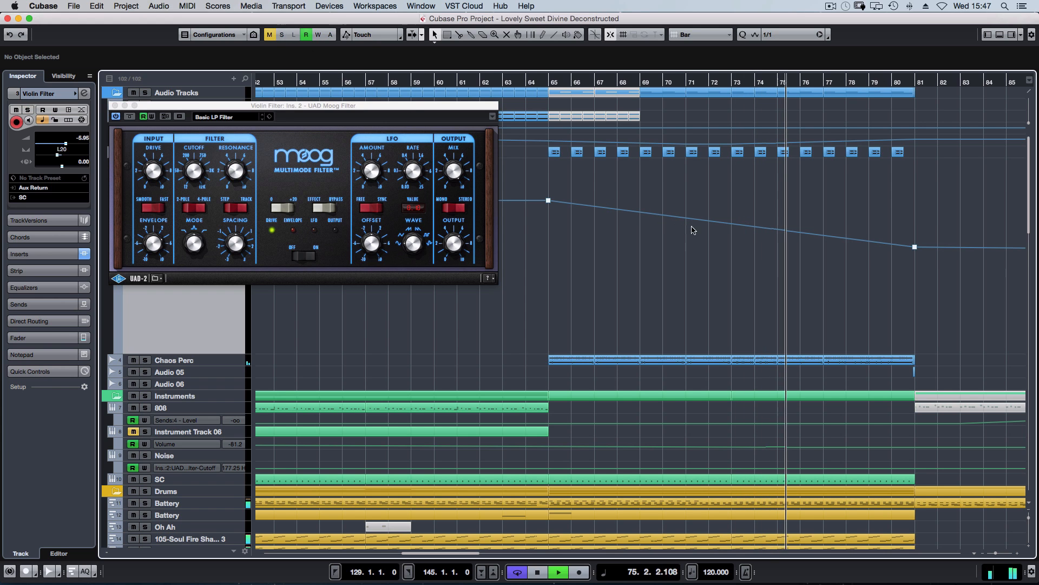
Uncover the track list, enlarge the Violin Filter track, stop playback, and select all its clips between bars 65 and 81
drag(429, 119, 611, 219)
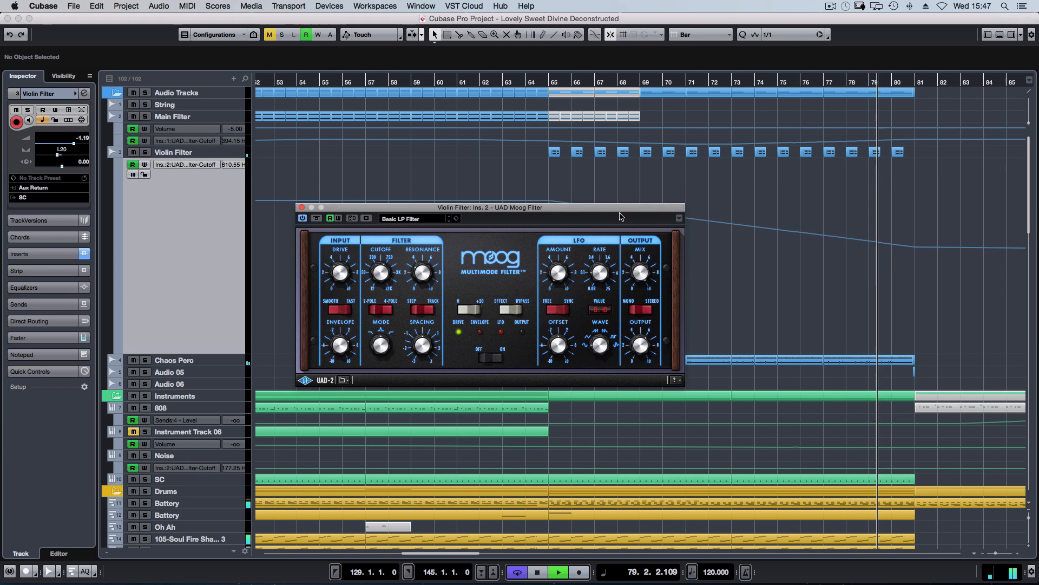
key(s)
key(ctrl+alt+e)
key(s)
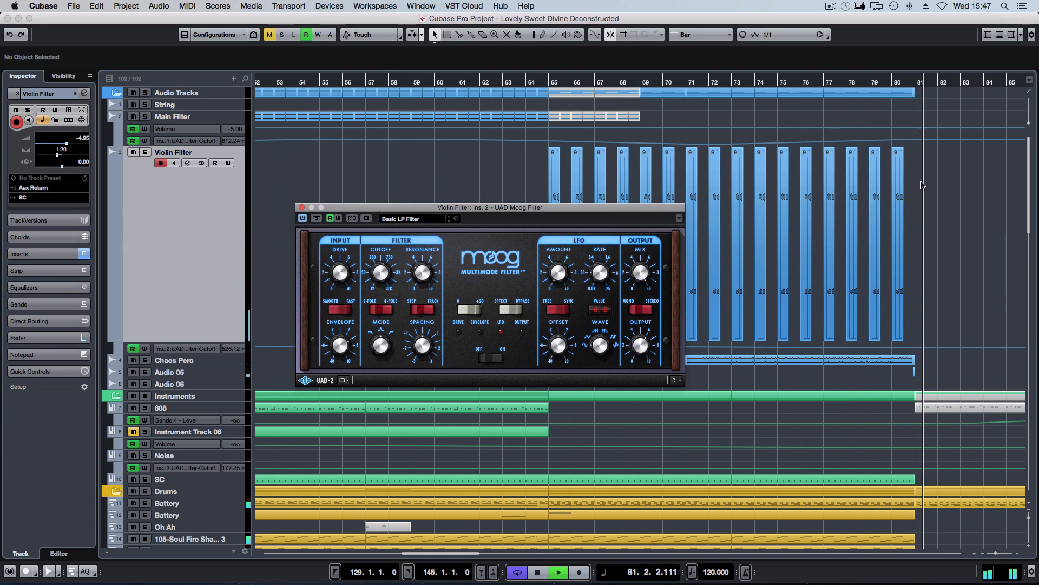
key(space)
drag(937, 180, 516, 167)
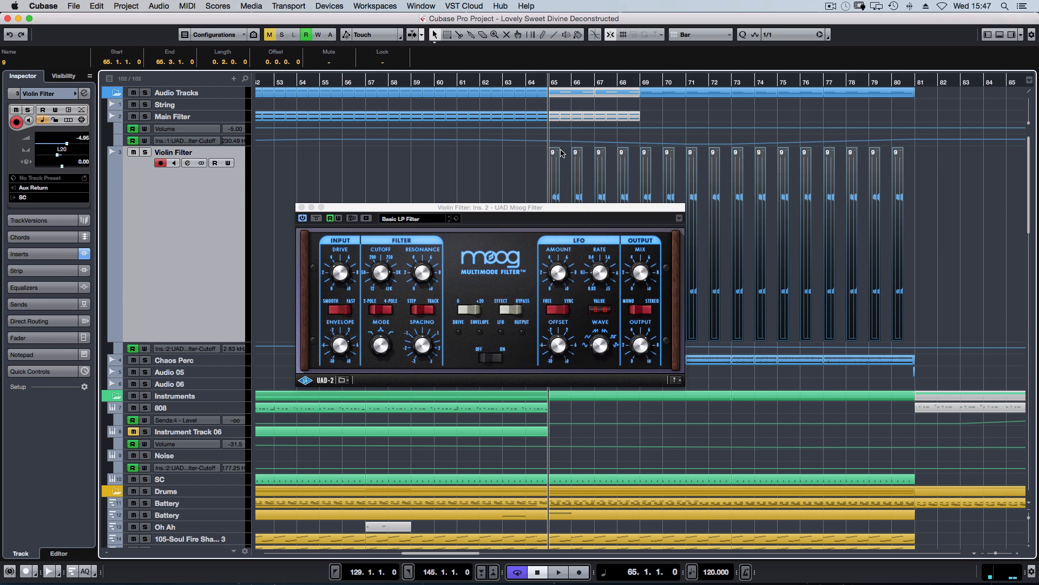
Deselect the Violin Filter clips and close the UAD Moog Filter window
click(545, 109)
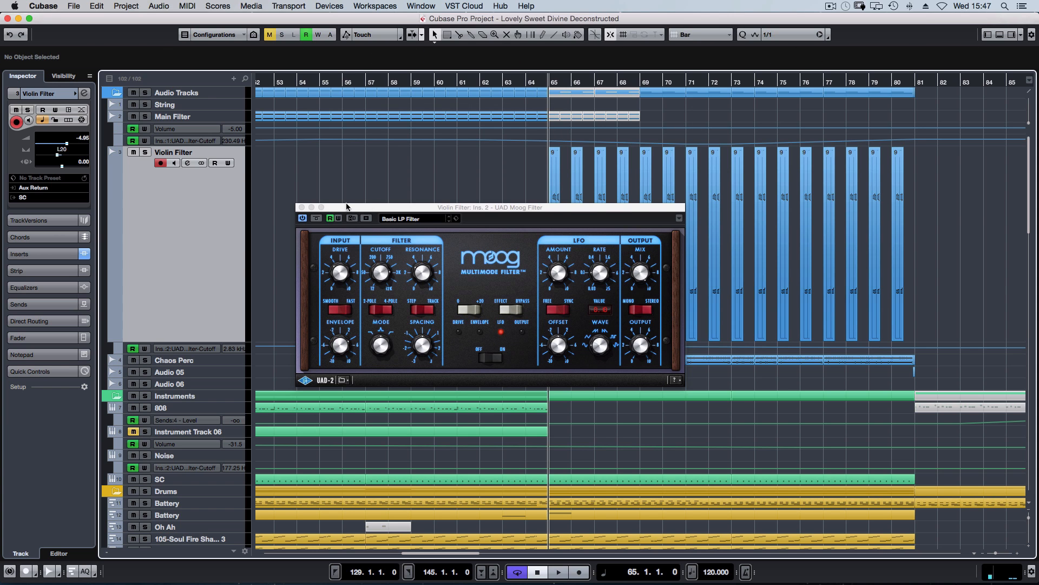
click(302, 208)
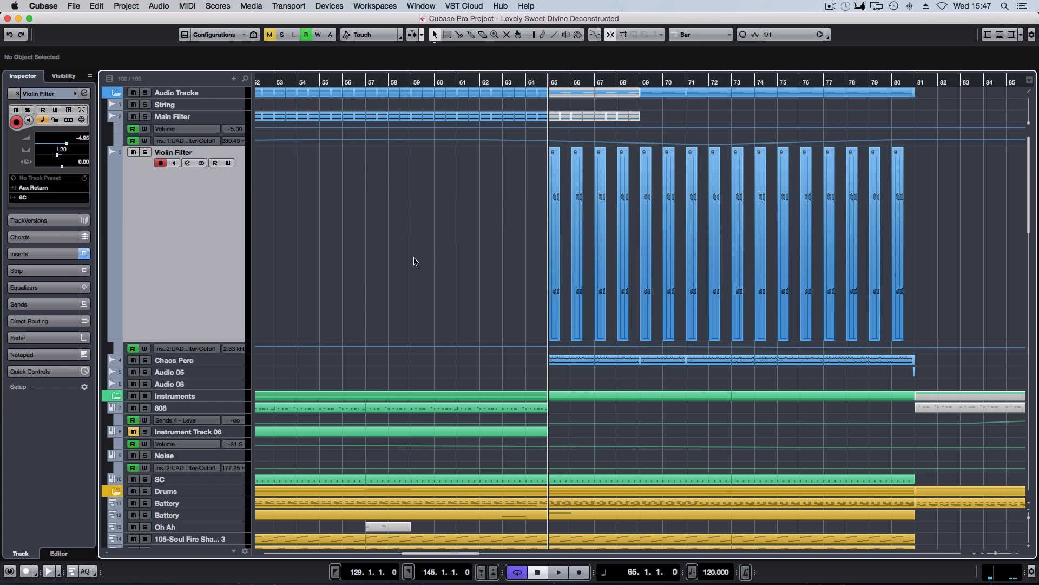
key(g)
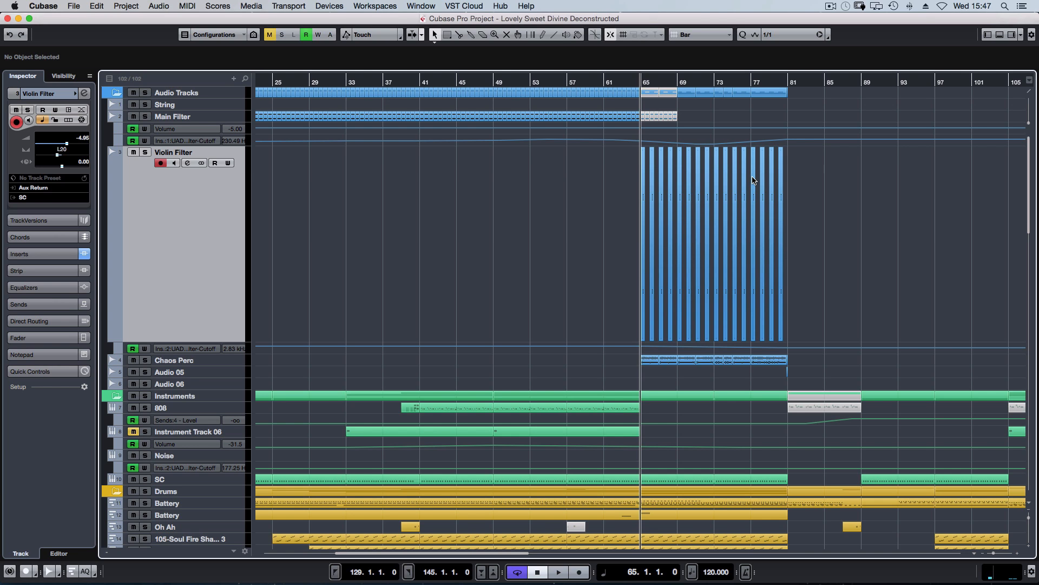
Select all Violin Filter clips between bars 65 and 81 and return the track to its normal height
drag(798, 201, 647, 164)
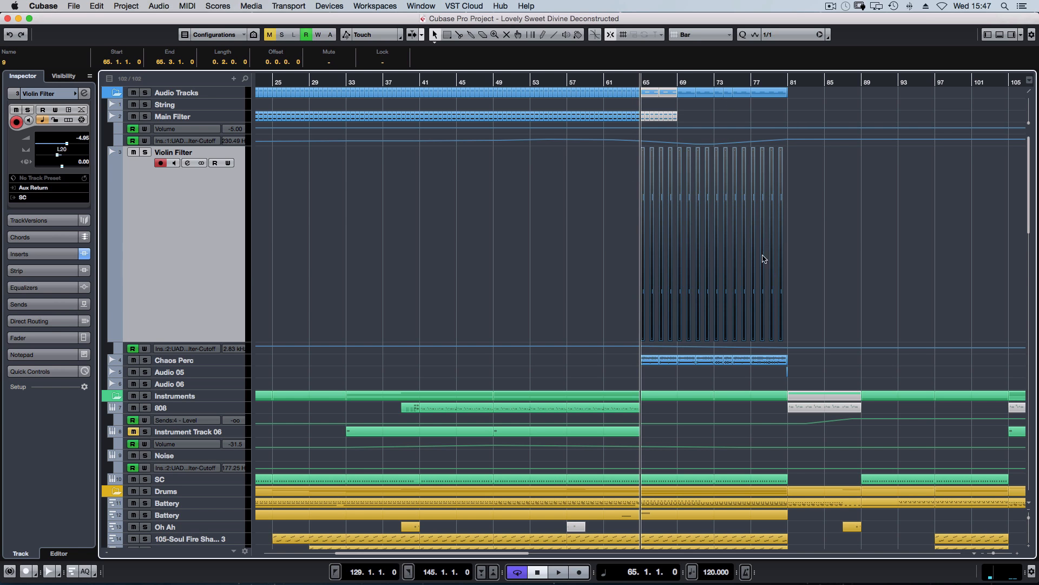
key(alt+super+e)
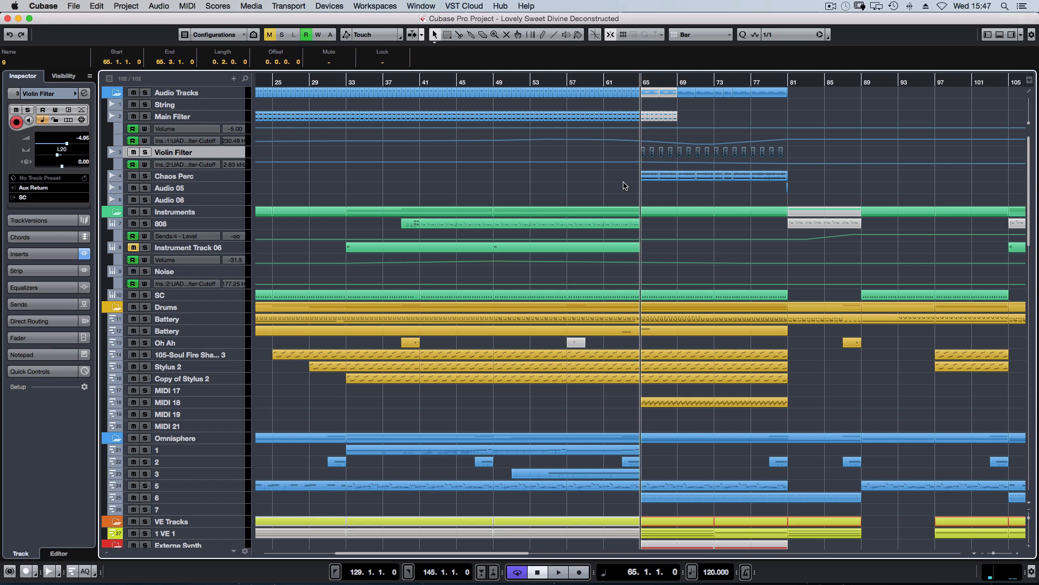
key(g)
key(g)
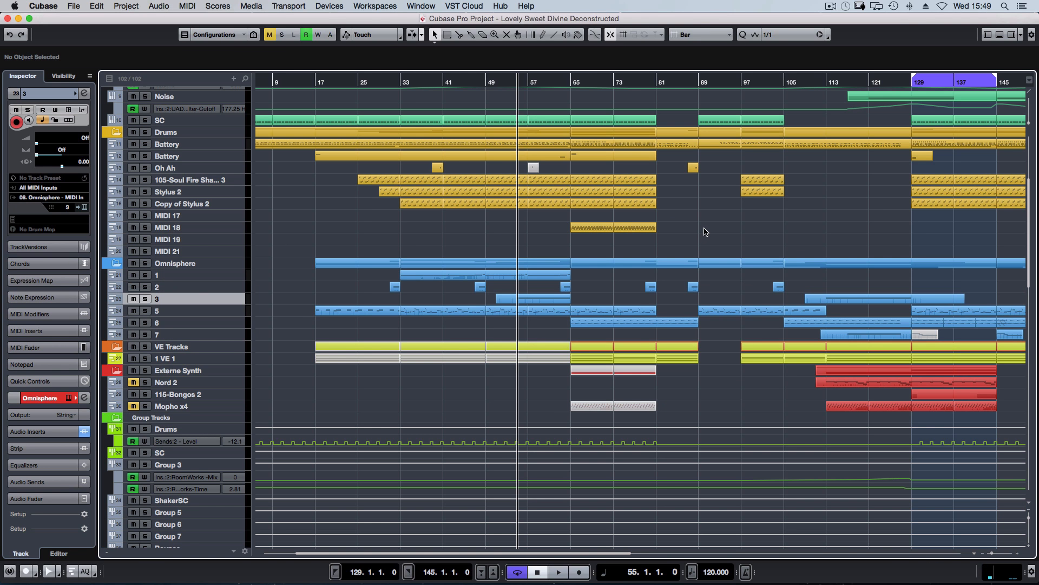
Solo and enlarge Omnisphere track 3, and open its Whiew part from bar 51 in the Key Editor
key(s)
key(super+Down)
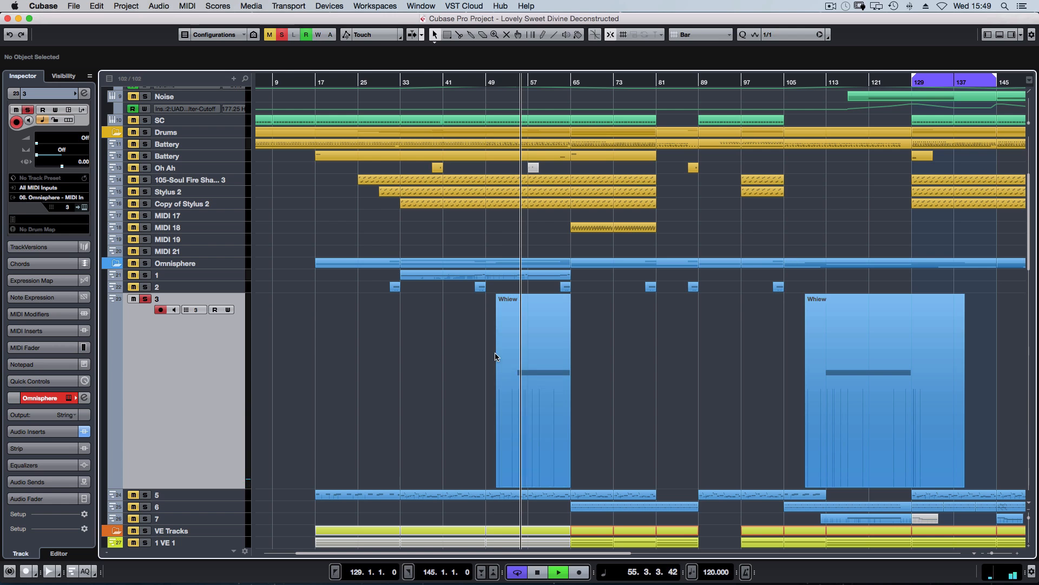
click(533, 345)
double_click(533, 345)
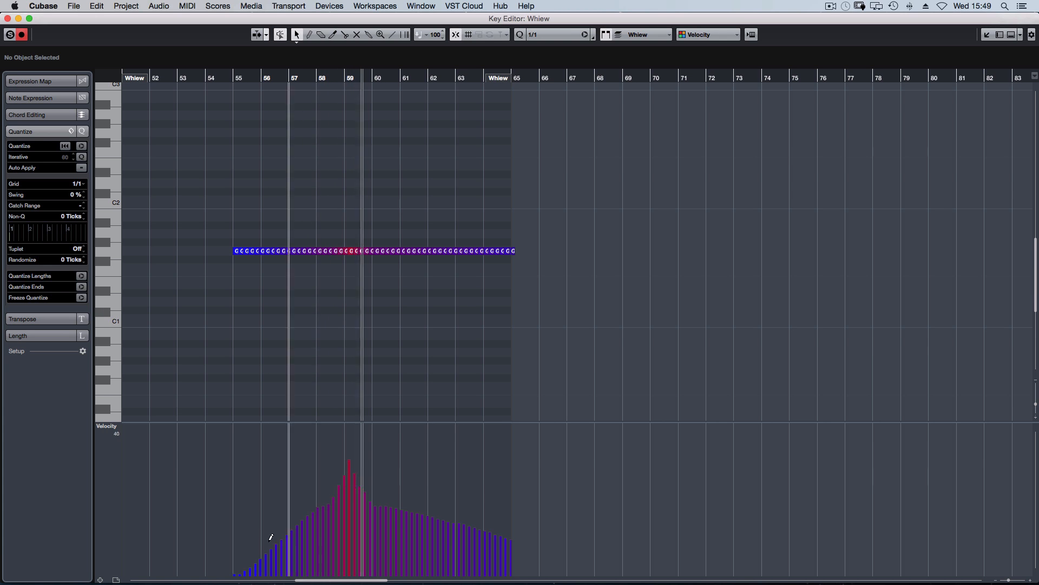
Play the Whiew part's repeated notes and velocity curve from bars 55 and 57, and close the Key Editor
key(space)
key(space)
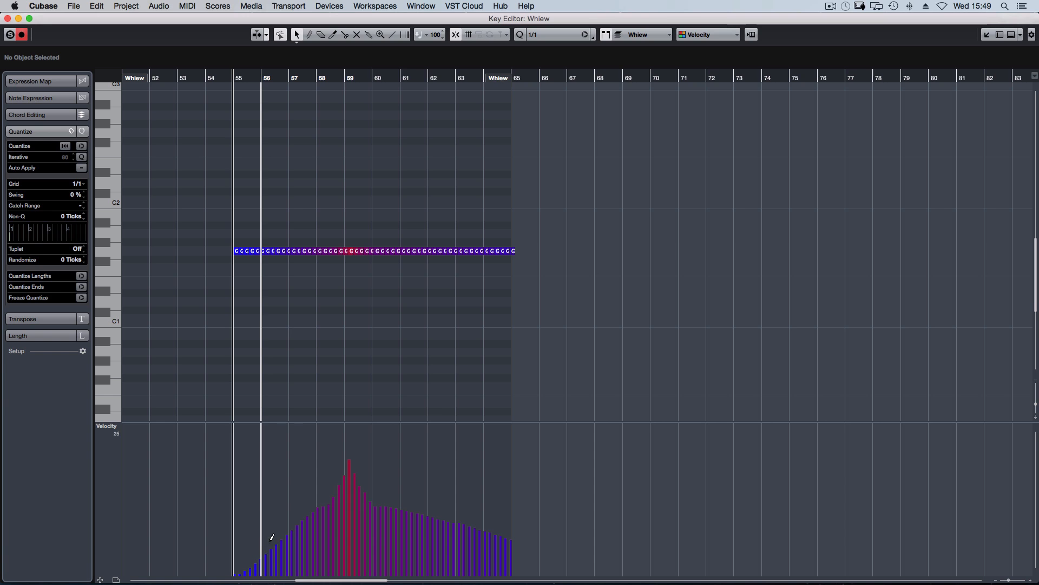
key(space)
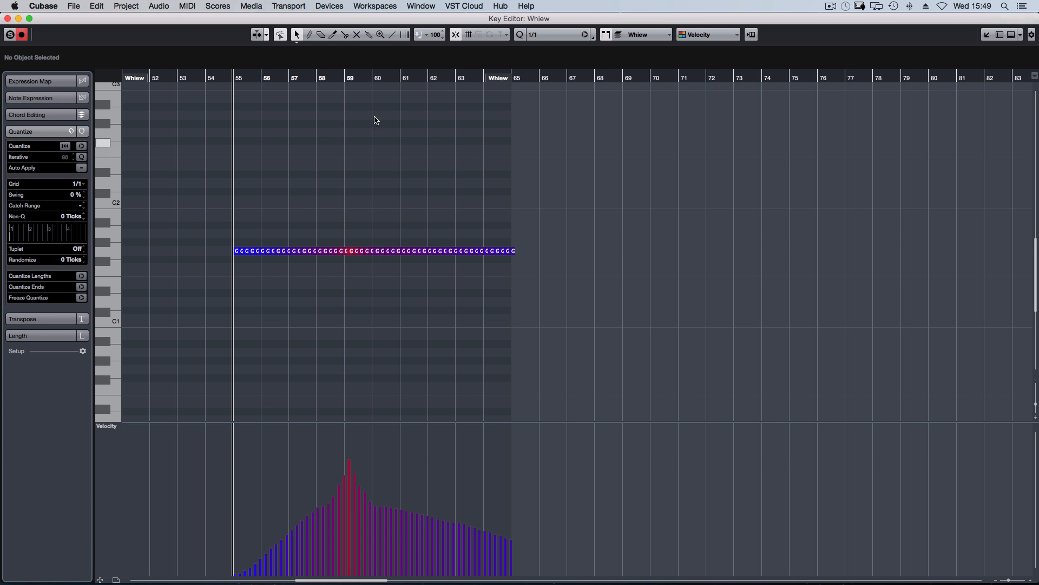
click(289, 77)
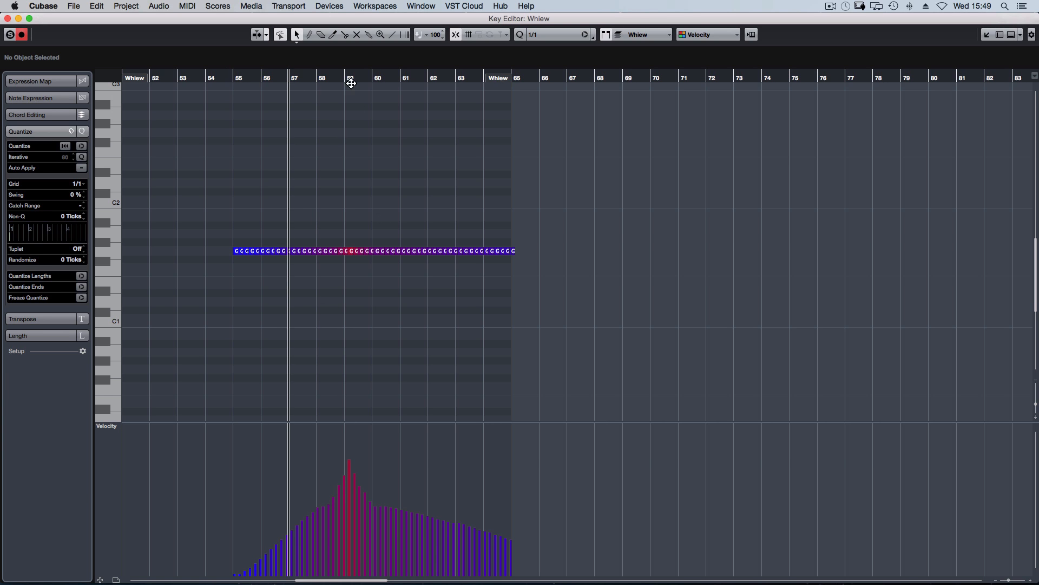
key(space)
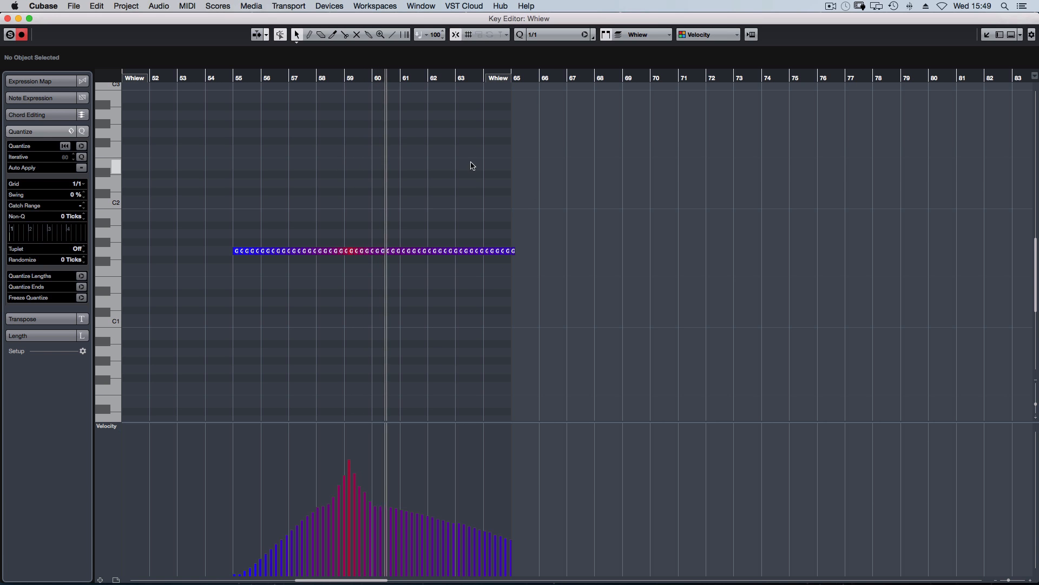
key(space)
key(Return)
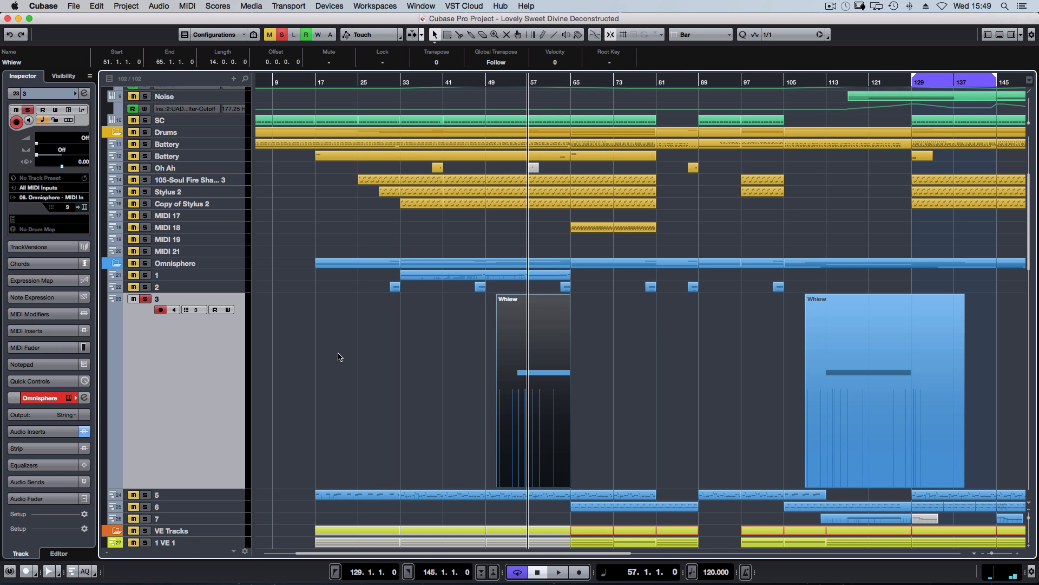
Open track 3's Omnisphere instrument and show the Mod 4 envelope of layer A in part 3, Chromachord Strings
key(alt+shift+e)
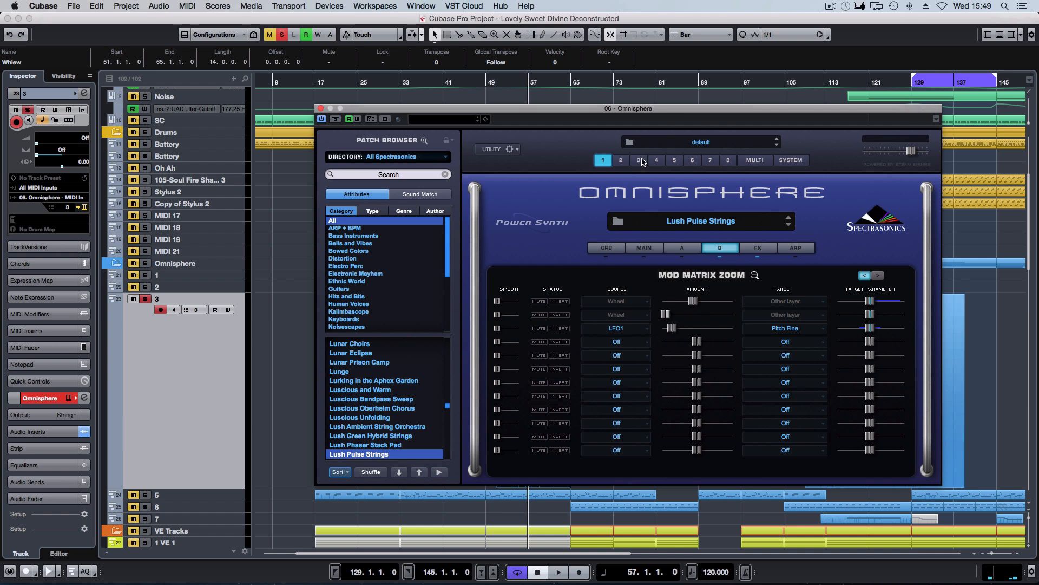
click(640, 161)
click(755, 276)
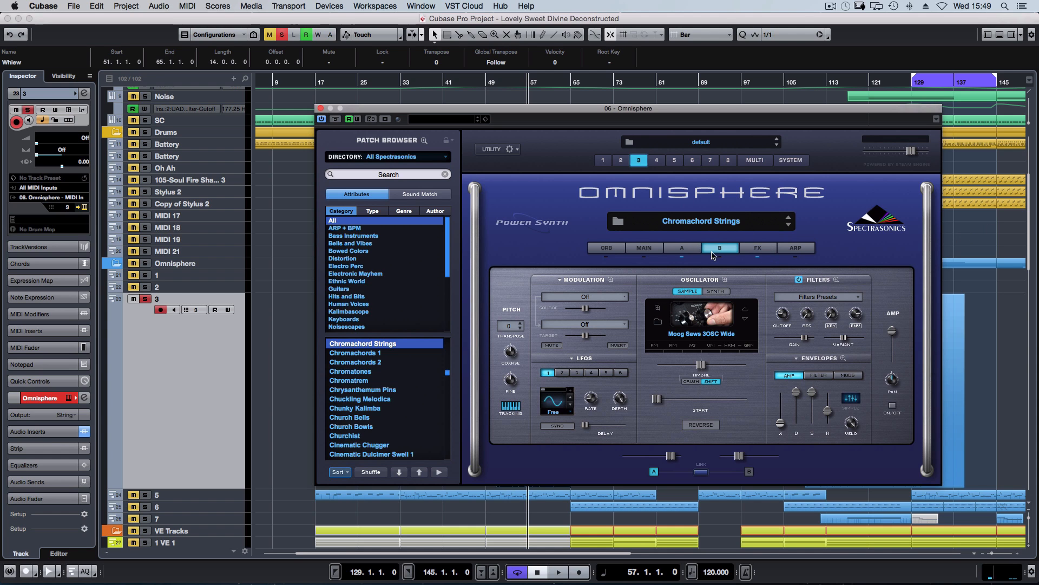
click(684, 248)
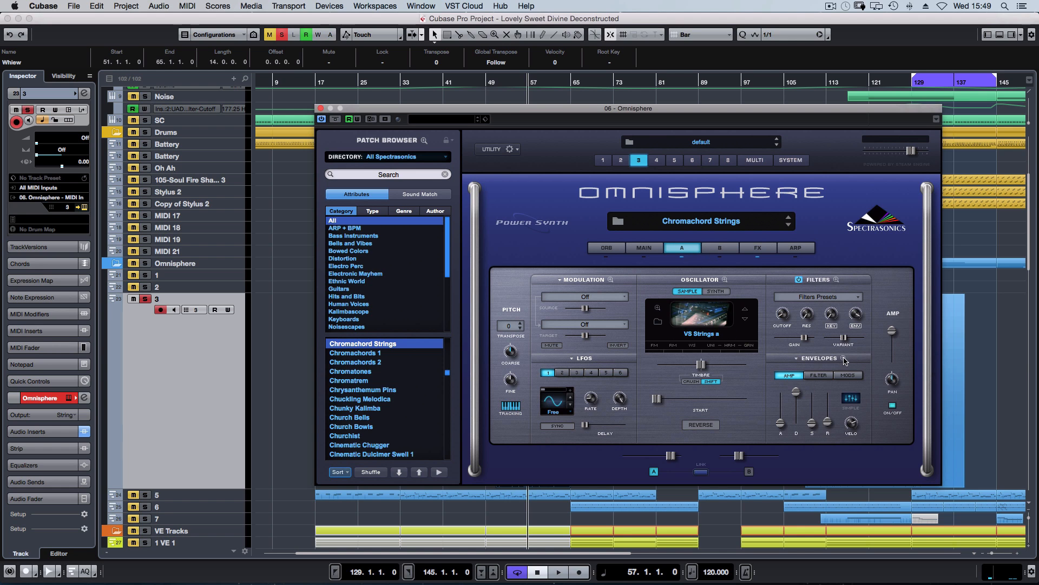
click(843, 359)
click(788, 302)
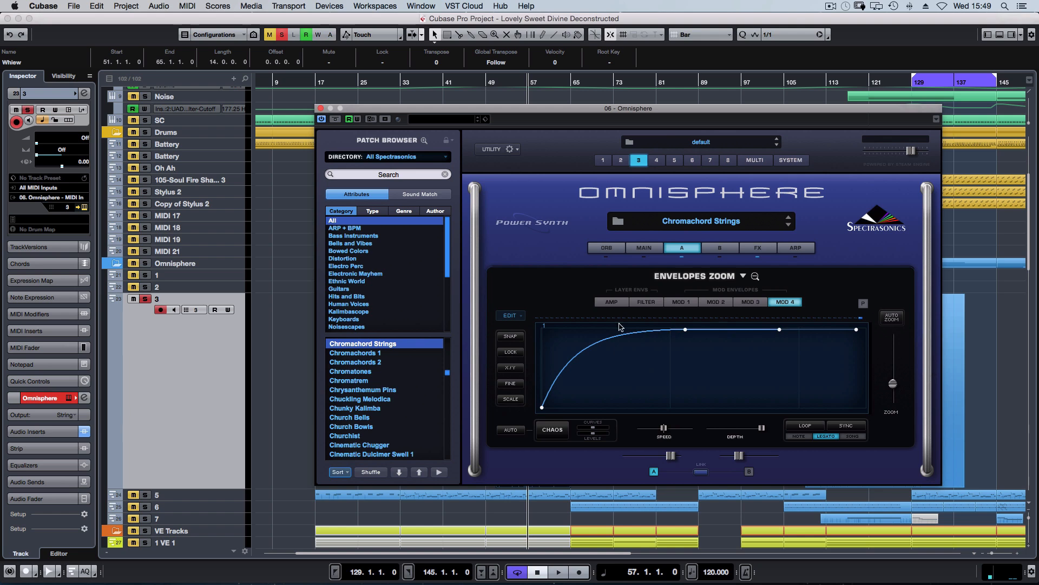
Compare playback from bar 57 with the Mod 4 envelope's depth at 0.000 and at full
drag(761, 432, 711, 432)
key(space)
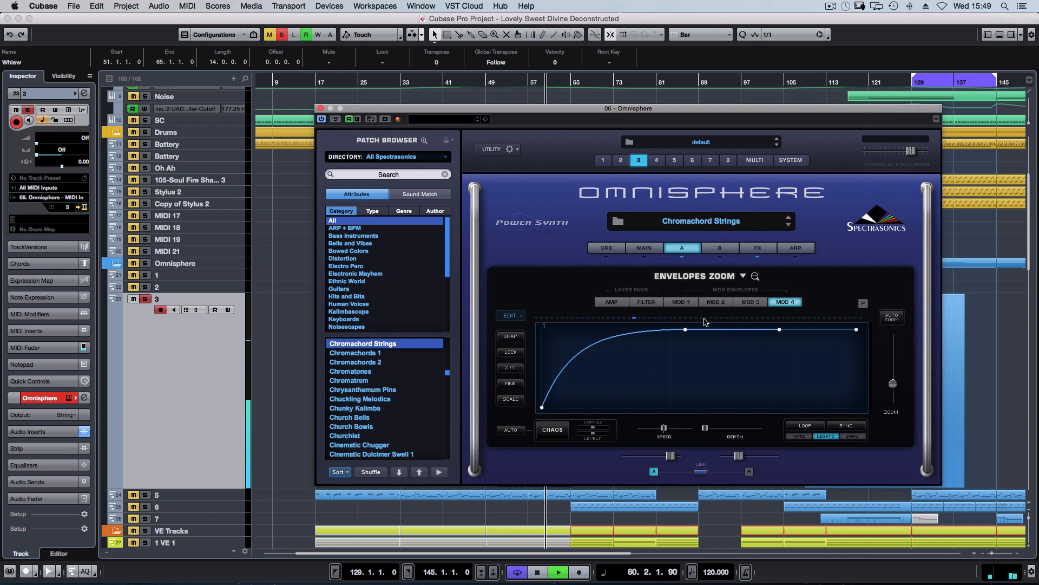
key(space)
click(705, 429)
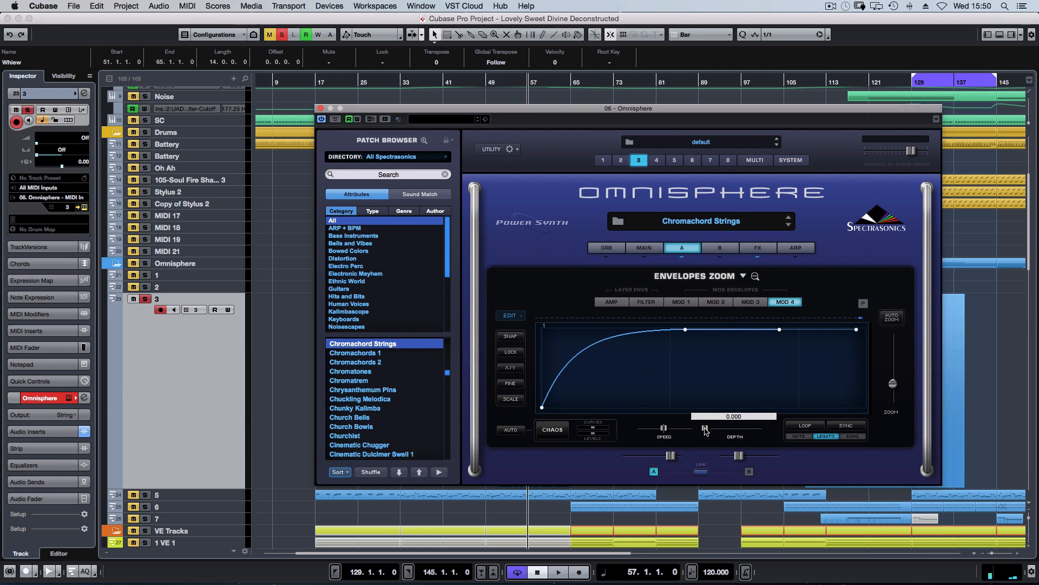
key(space)
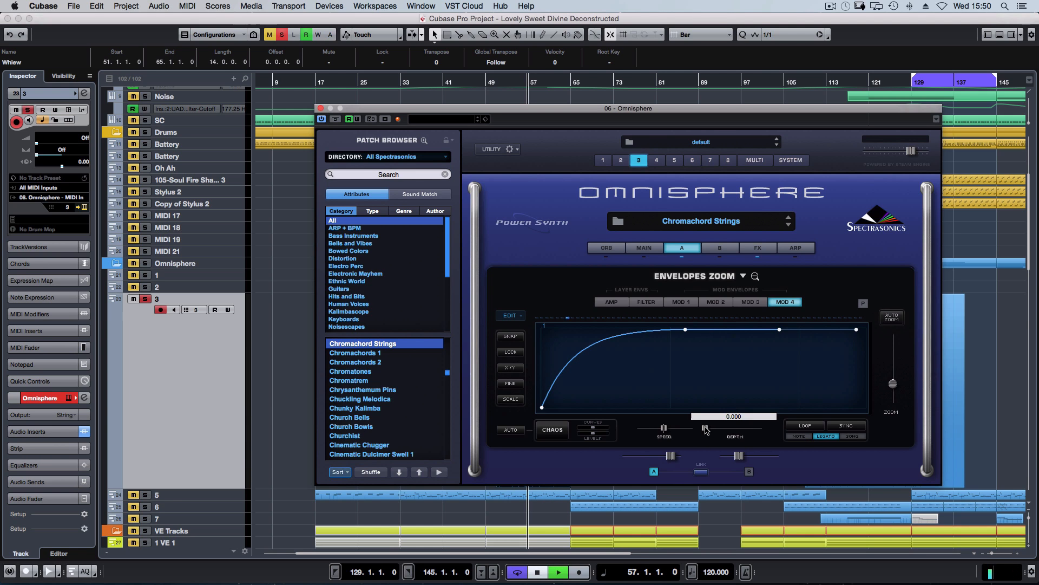
drag(713, 430, 721, 430)
drag(725, 430, 777, 430)
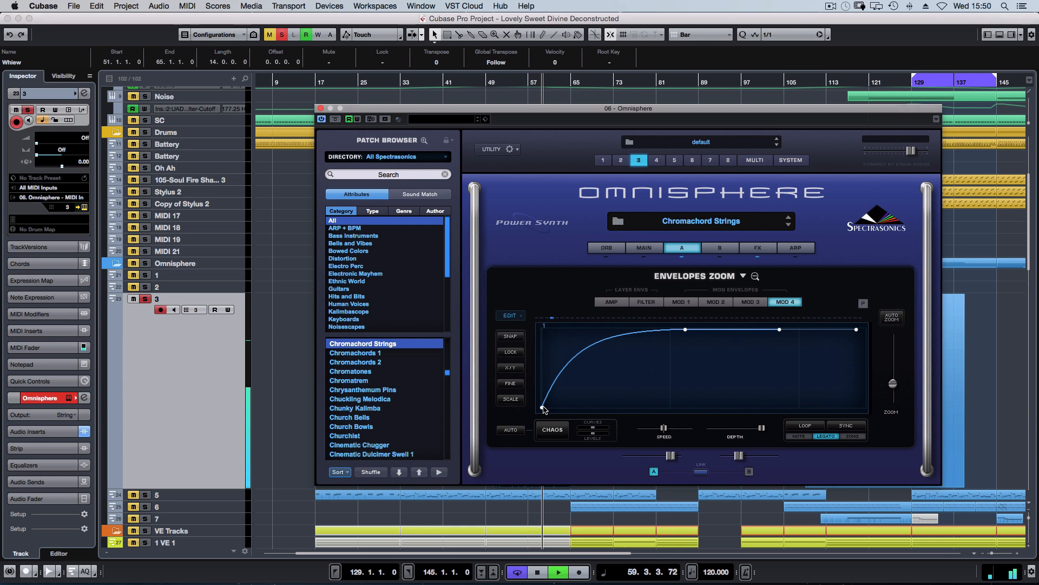
key(space)
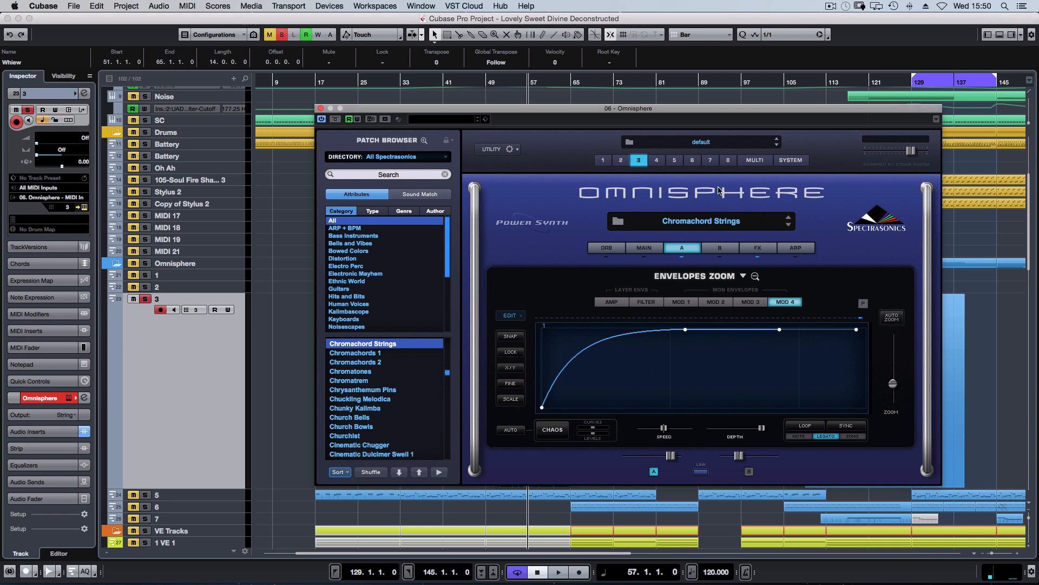
In layer A's mod matrix, compare playback from bar 57 with the Alternate-to-Pan amount at minimum and at about the middle
click(755, 277)
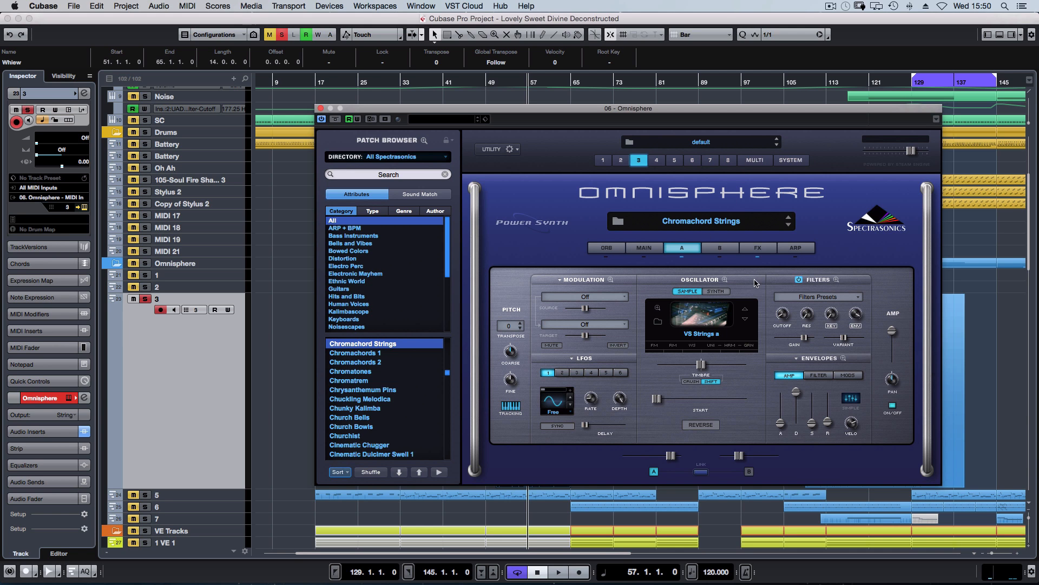
click(611, 280)
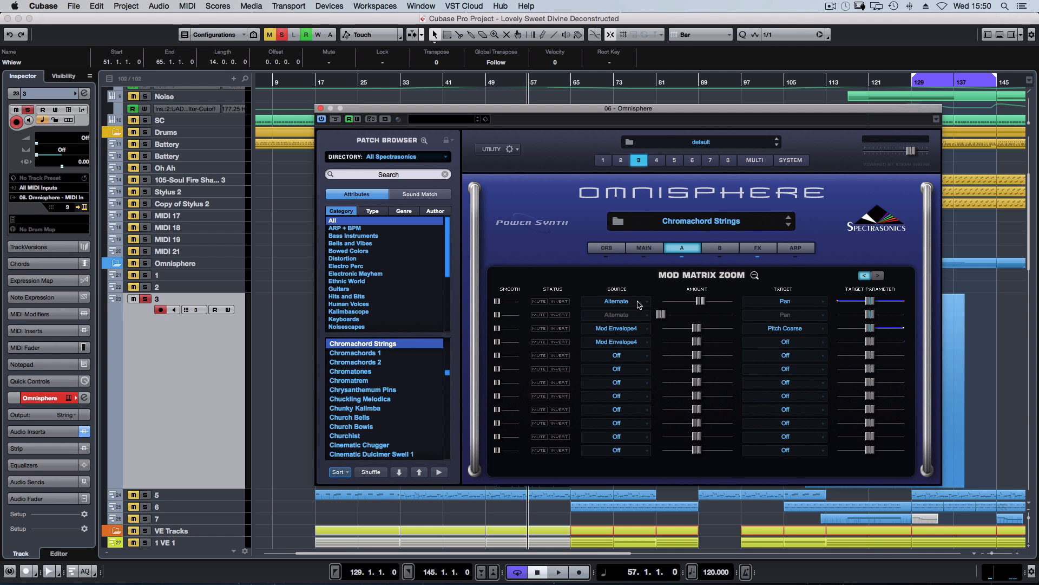
drag(703, 302, 661, 304)
key(space)
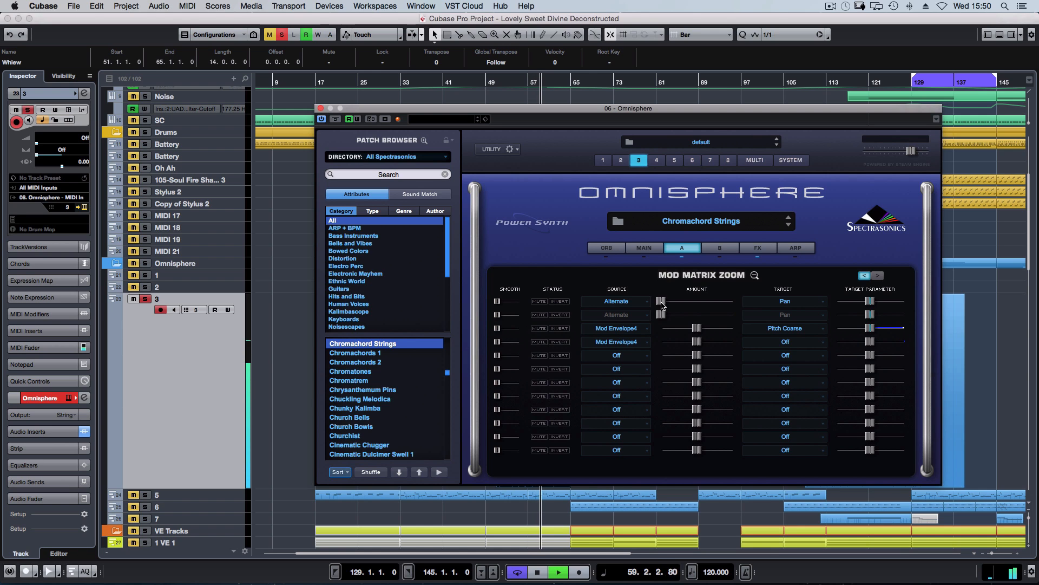
key(space)
drag(663, 303, 694, 305)
key(space)
key(space)
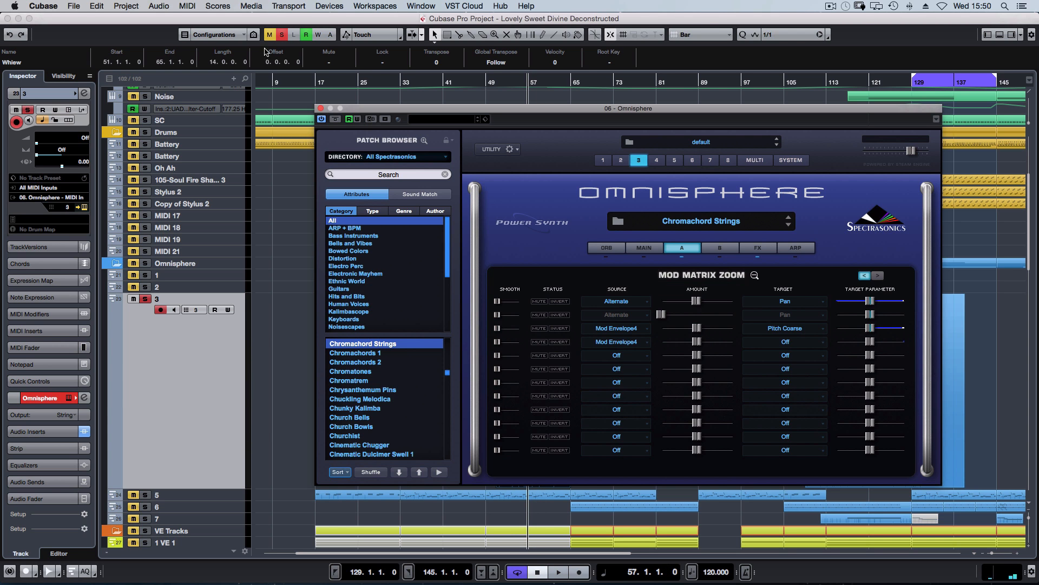
Close Omnisphere, clear the existing solos in the MixConsole, and solo the Wiew channel
click(321, 108)
key(F3)
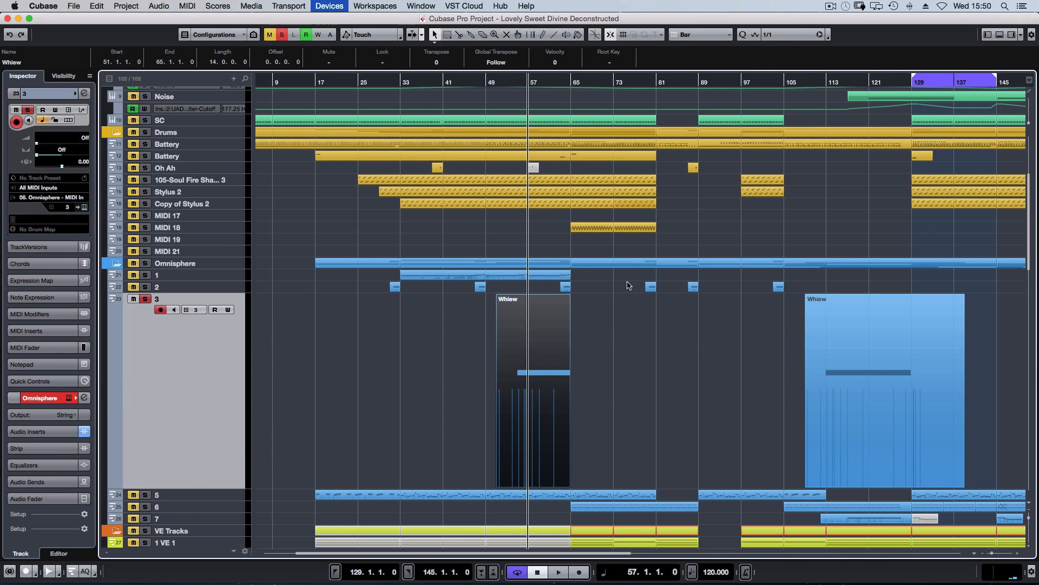
drag(495, 577, 786, 564)
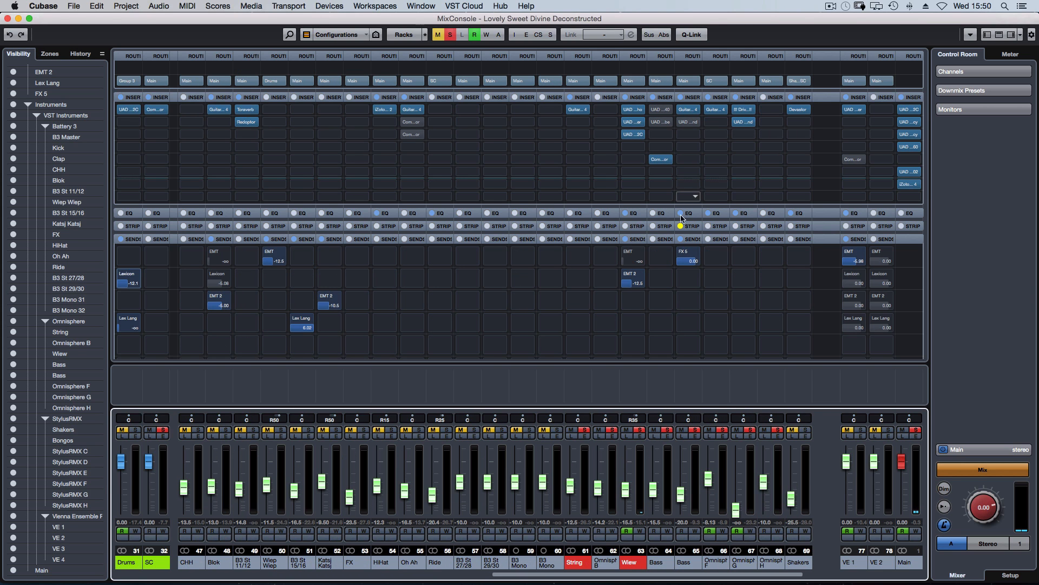
click(917, 431)
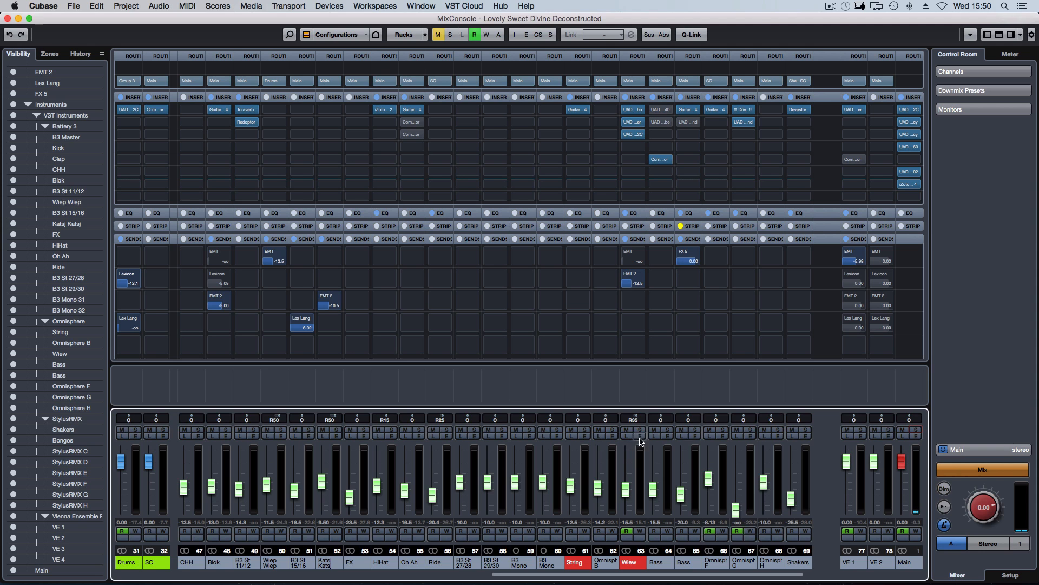
click(640, 431)
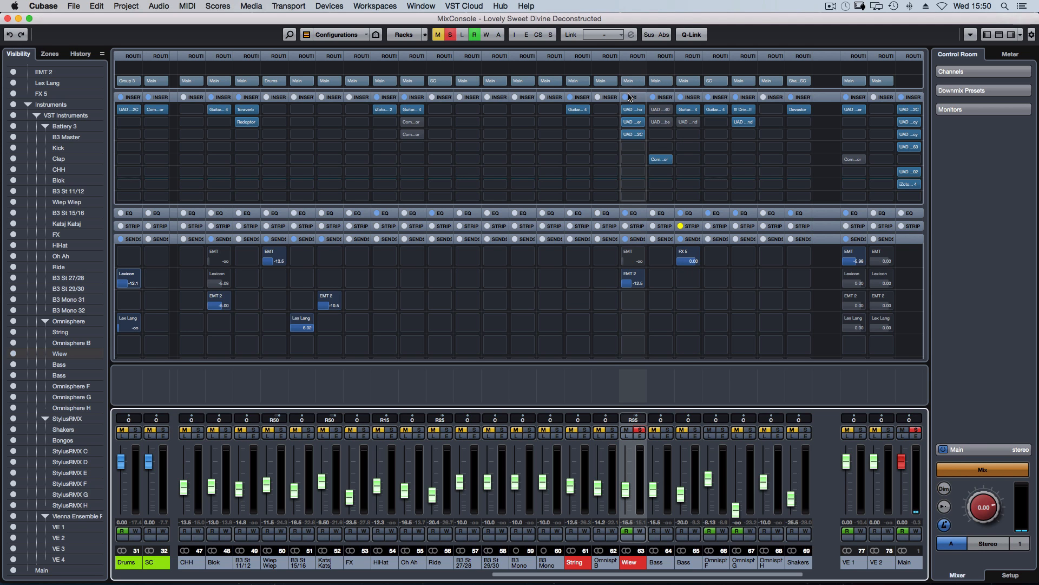
Bypass the Wiew channel's inserts and sends, and open its UAD EP-34 Tape Echo insert
click(625, 98)
click(626, 239)
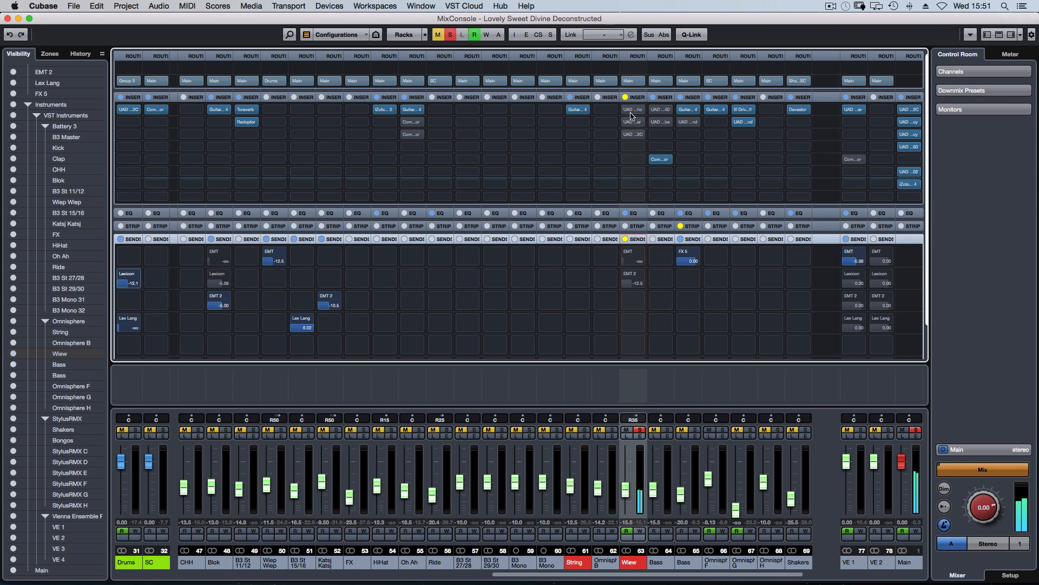
mouse_move(633, 113)
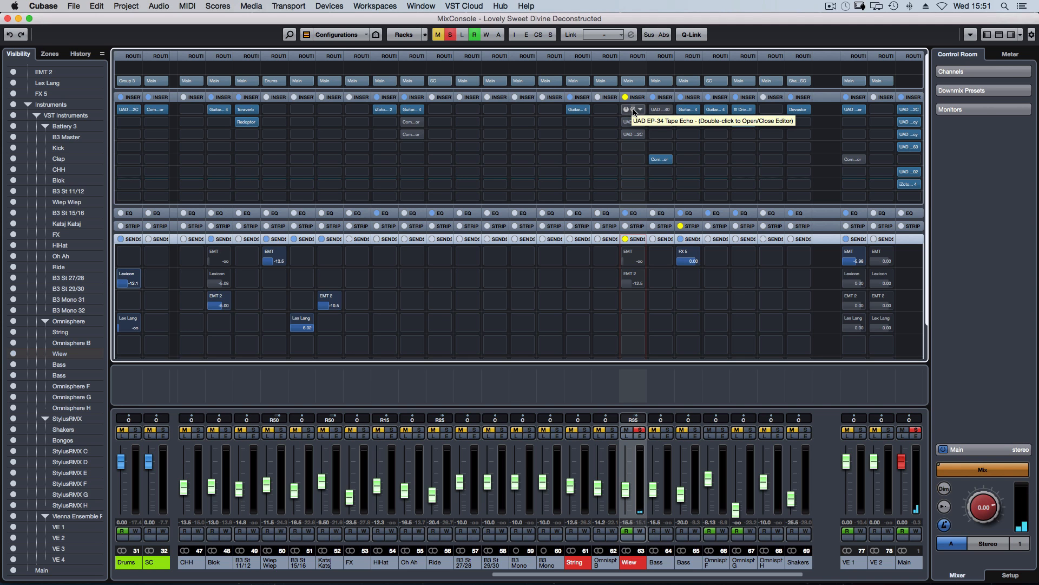
click(634, 111)
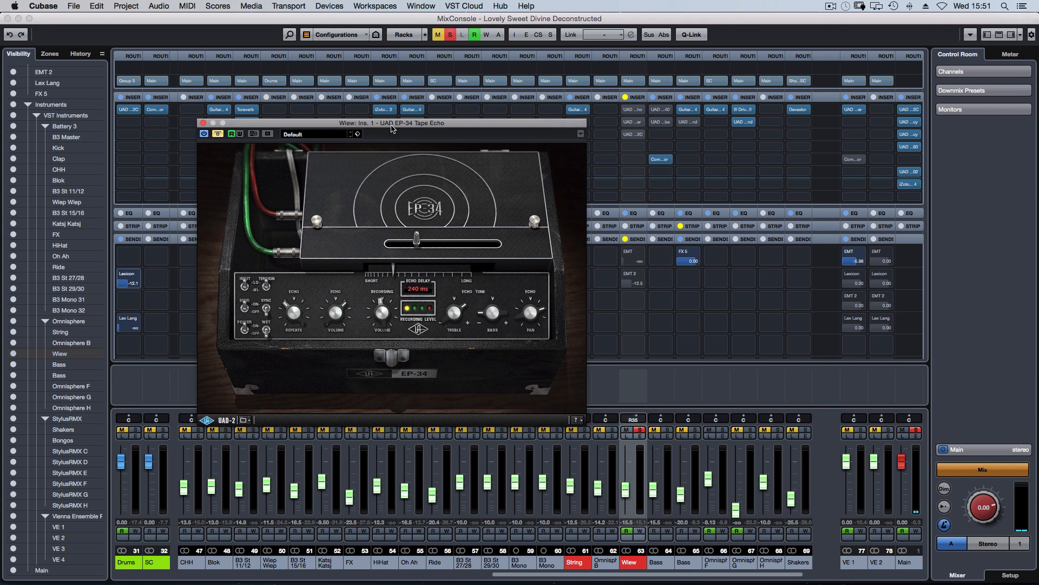
Activate the Wiew channel's EP-34 Tape Echo and Moog Filter inserts during playback, view the filter's controls, and close both plug-in windows
click(218, 134)
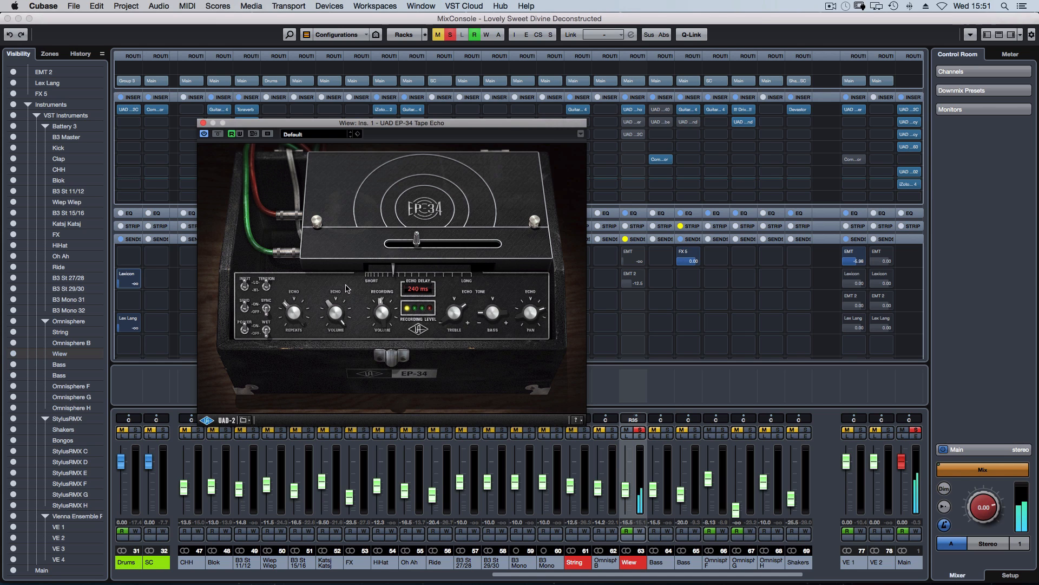
drag(338, 308, 346, 317)
click(634, 124)
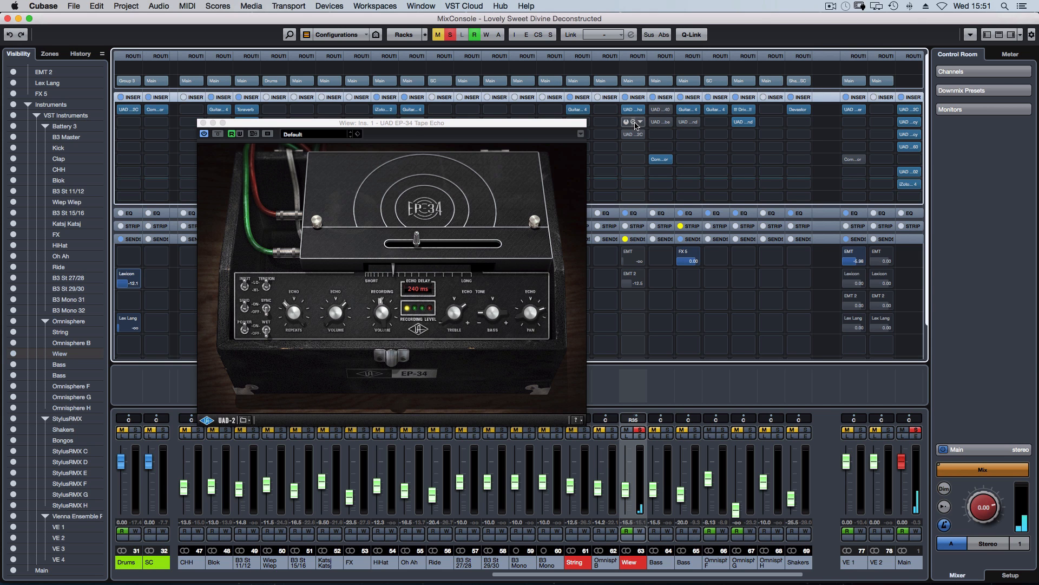
click(634, 123)
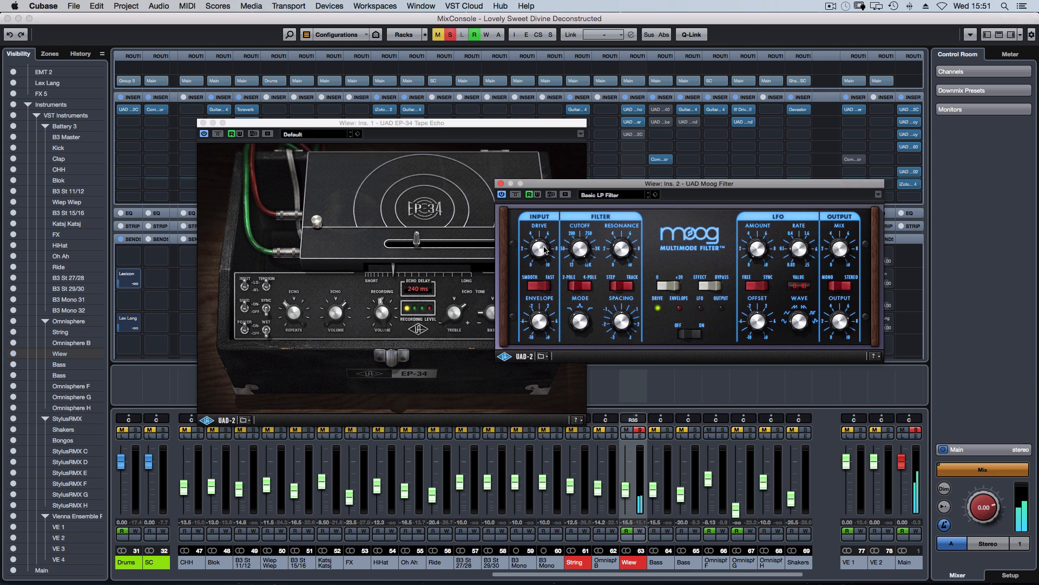
drag(546, 249, 547, 250)
click(501, 183)
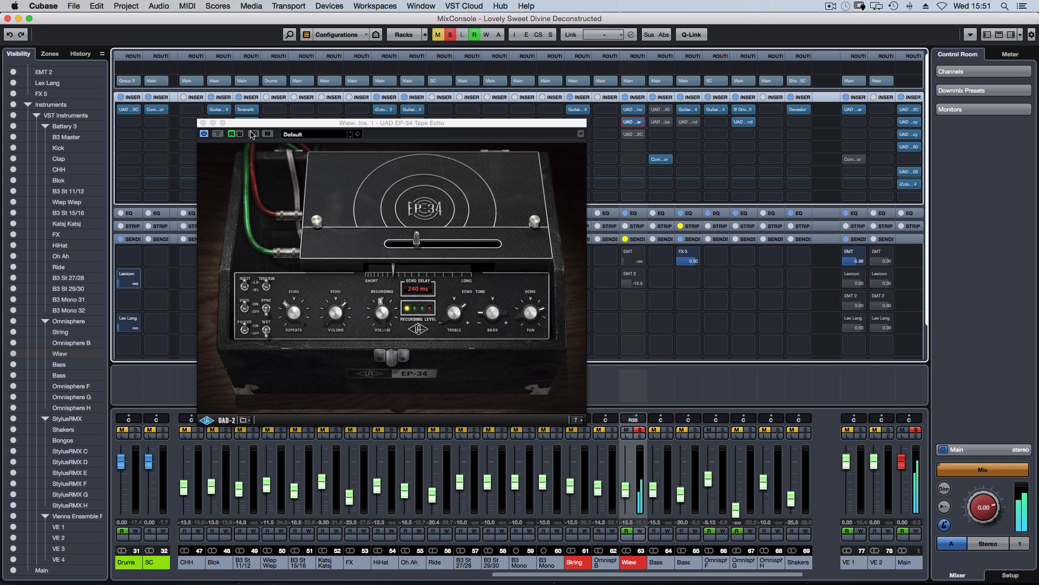
click(203, 123)
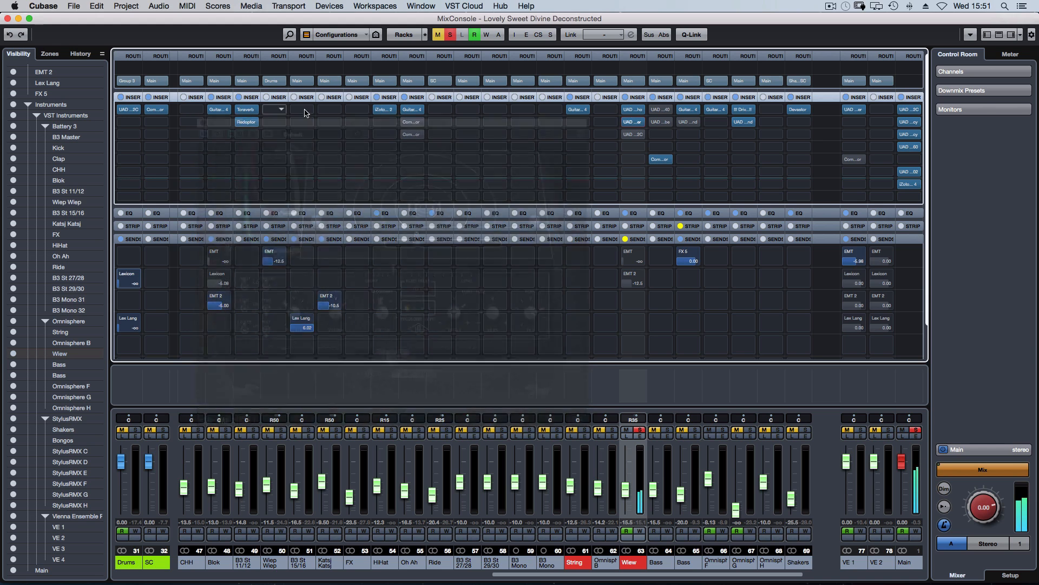
Take the Wiew channel's Harrison 32C EQ insert out of bypass, close its window, and re-enable the EMT 2 send
click(635, 136)
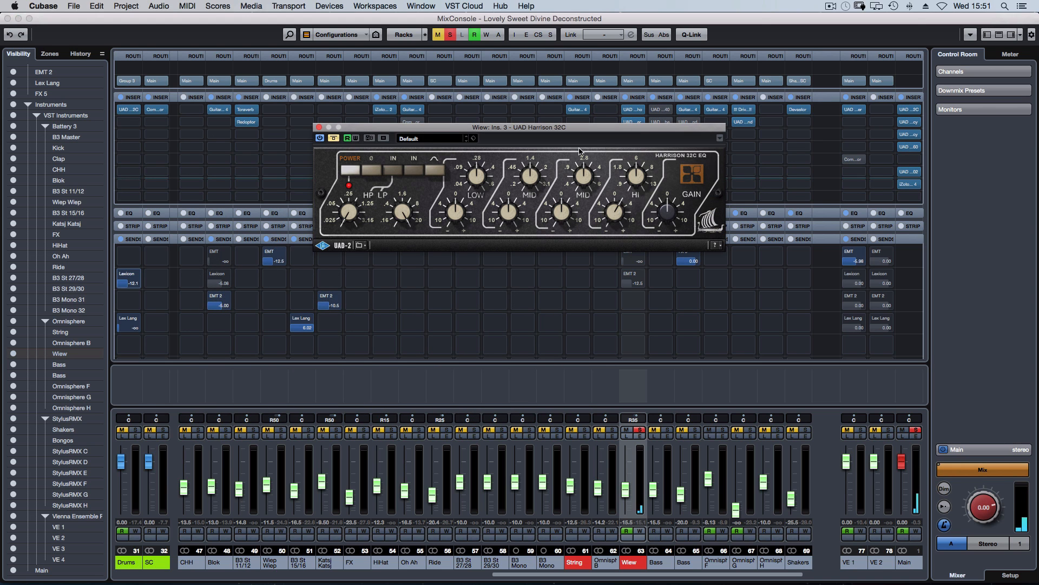
click(336, 139)
key(space)
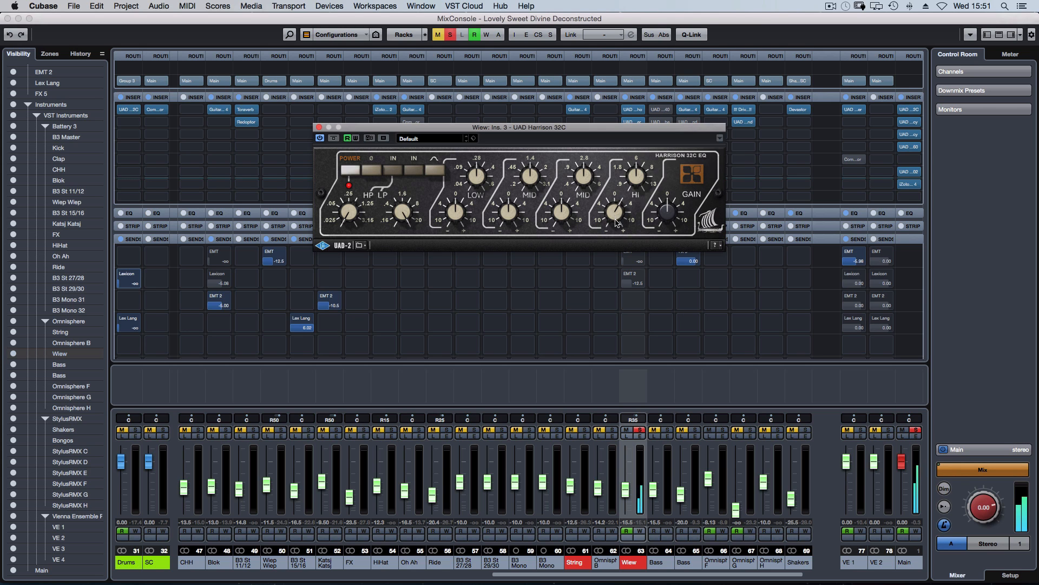
click(319, 127)
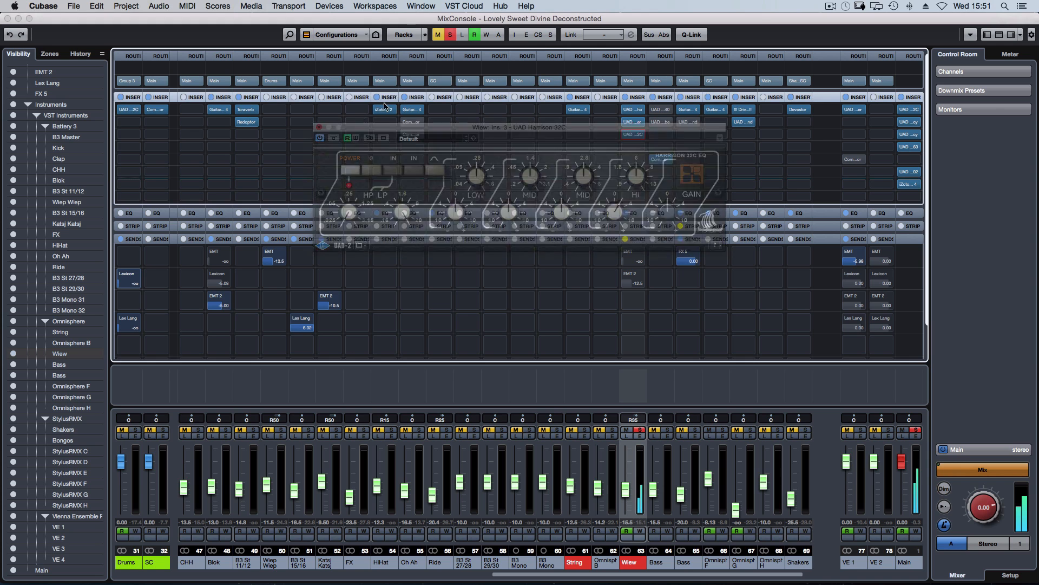
click(626, 275)
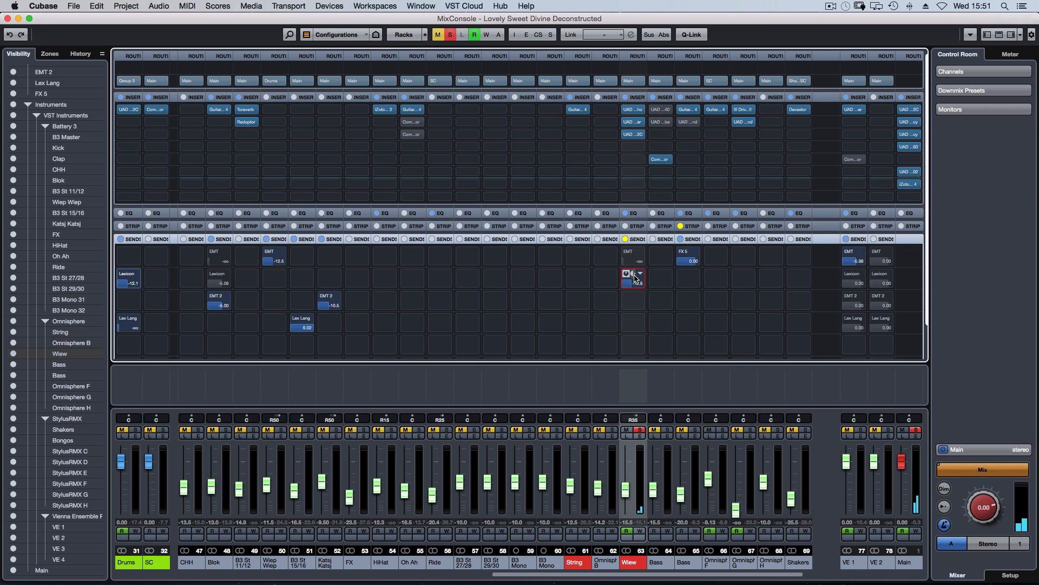
Inspect the EMT 2 channel's UAD EMT 140 plate reverb, switching the channel's Listen on and off during playback
drag(603, 575, 478, 570)
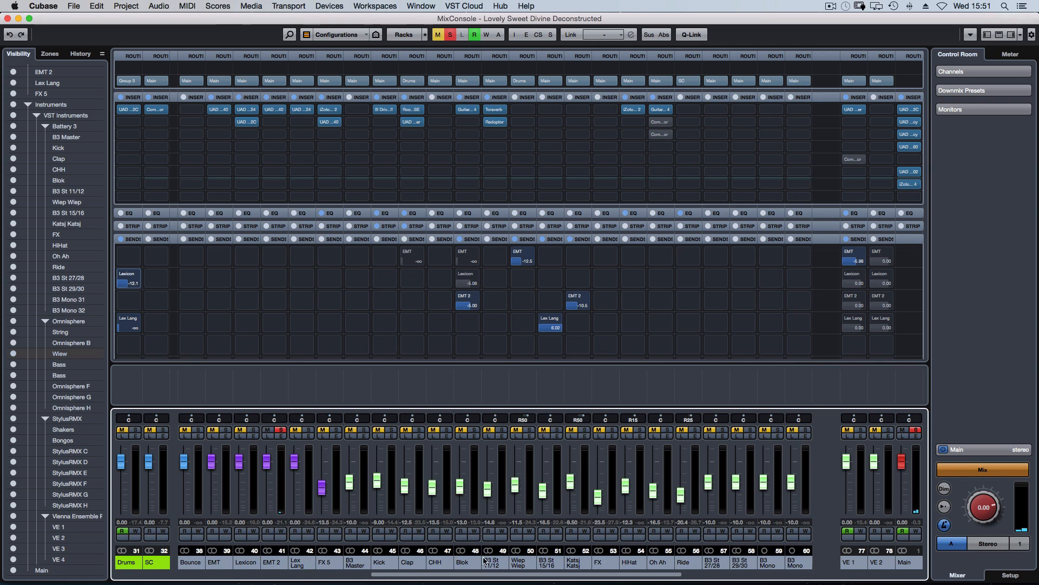
double_click(274, 111)
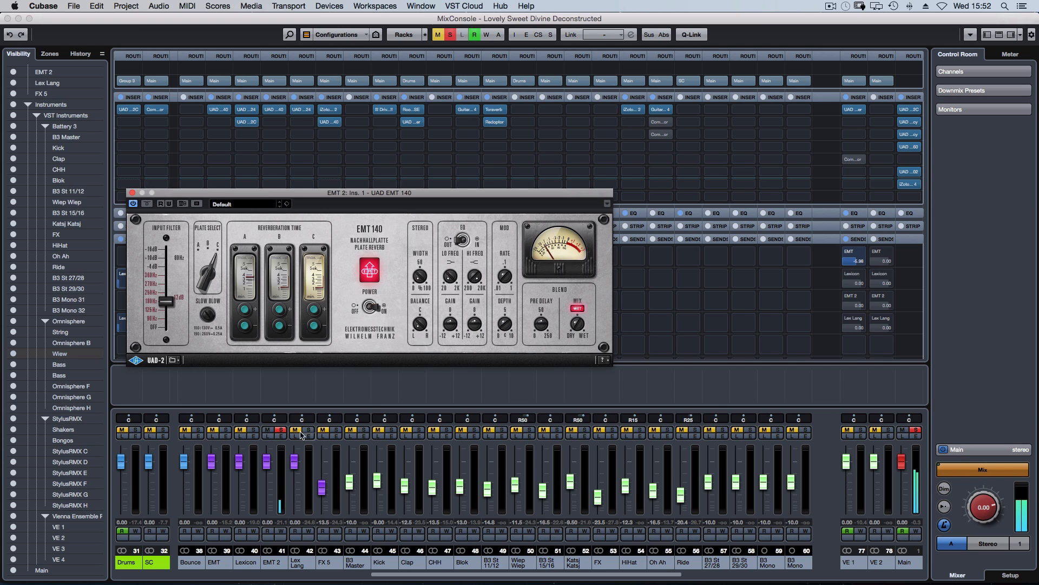
click(271, 437)
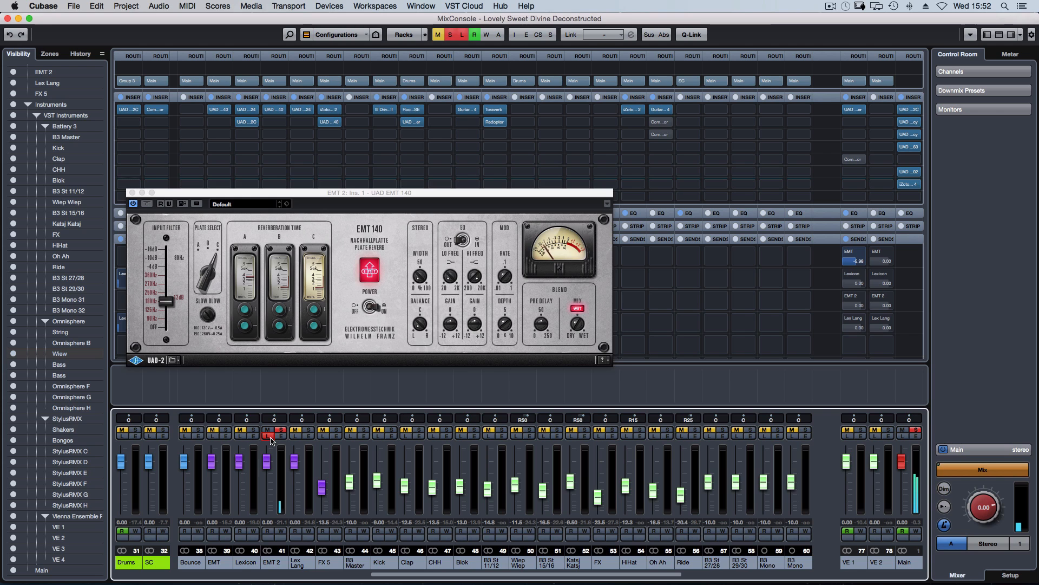
click(269, 436)
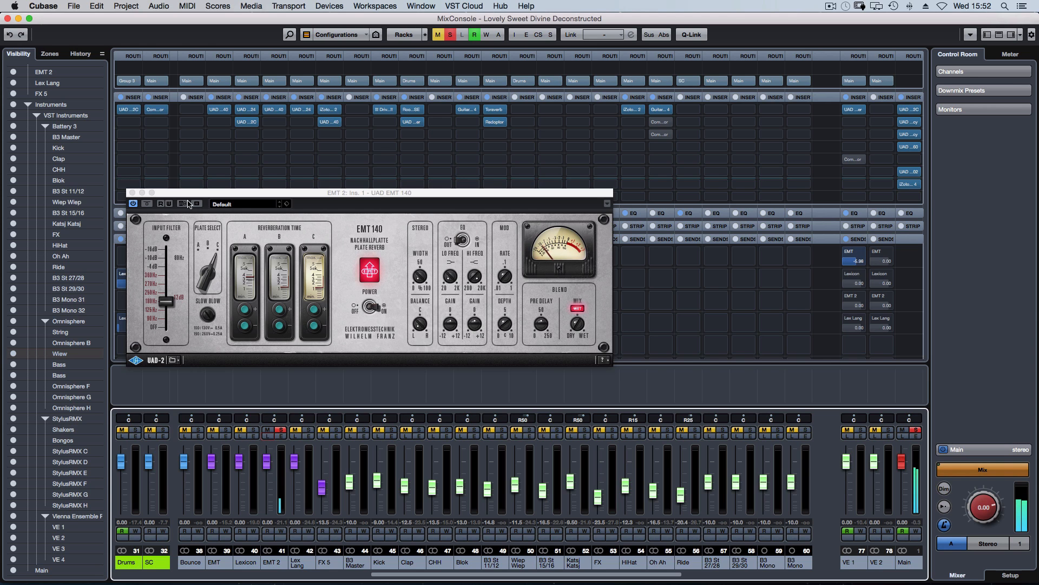
click(132, 193)
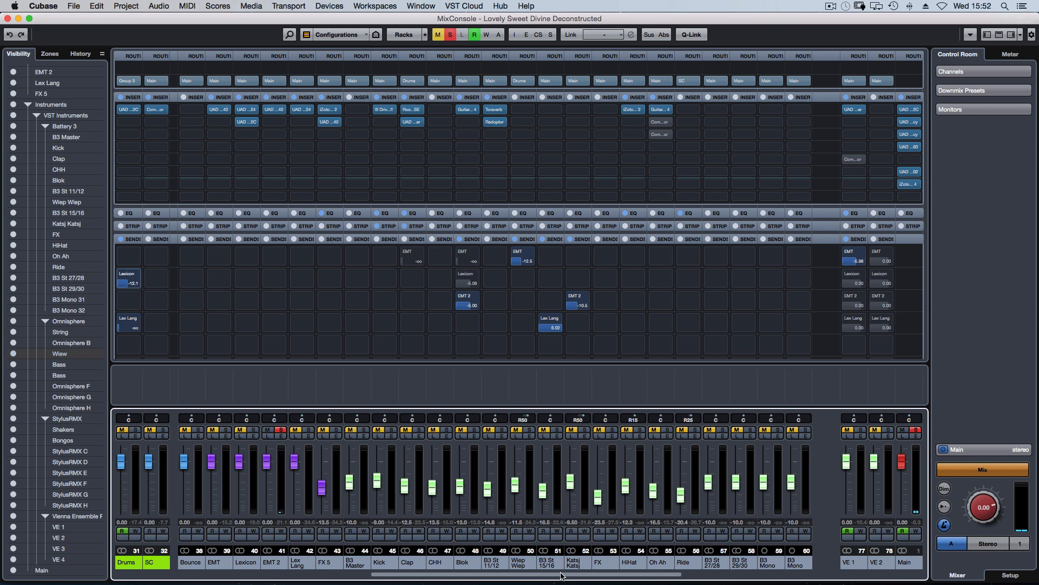
Return to the project window, clear all solos, and play the full arrangement from bar 63
drag(561, 576, 599, 576)
key(F3)
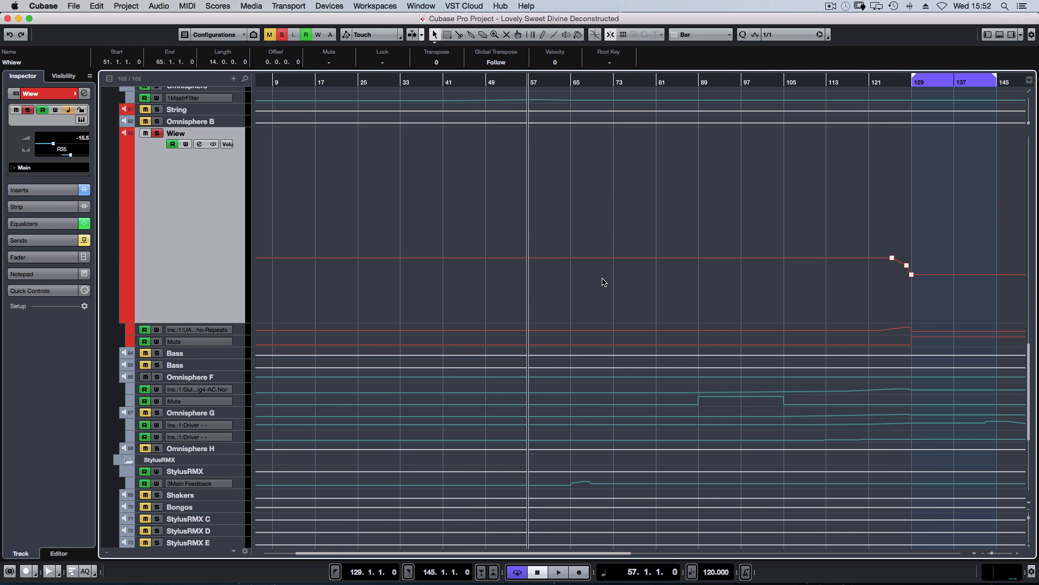
scroll(604, 282, right, 5)
scroll(604, 282, up, 15)
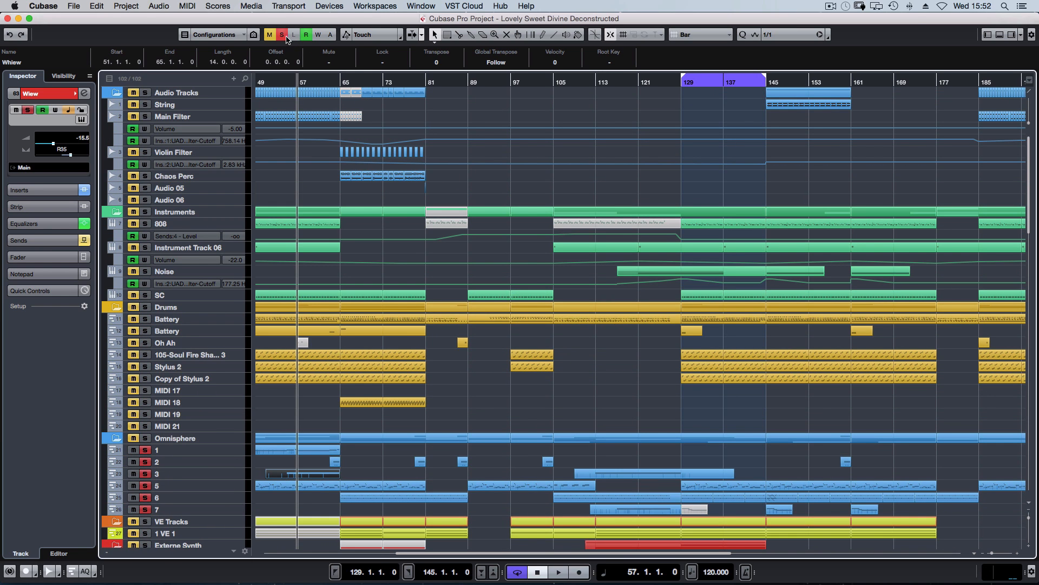
click(284, 36)
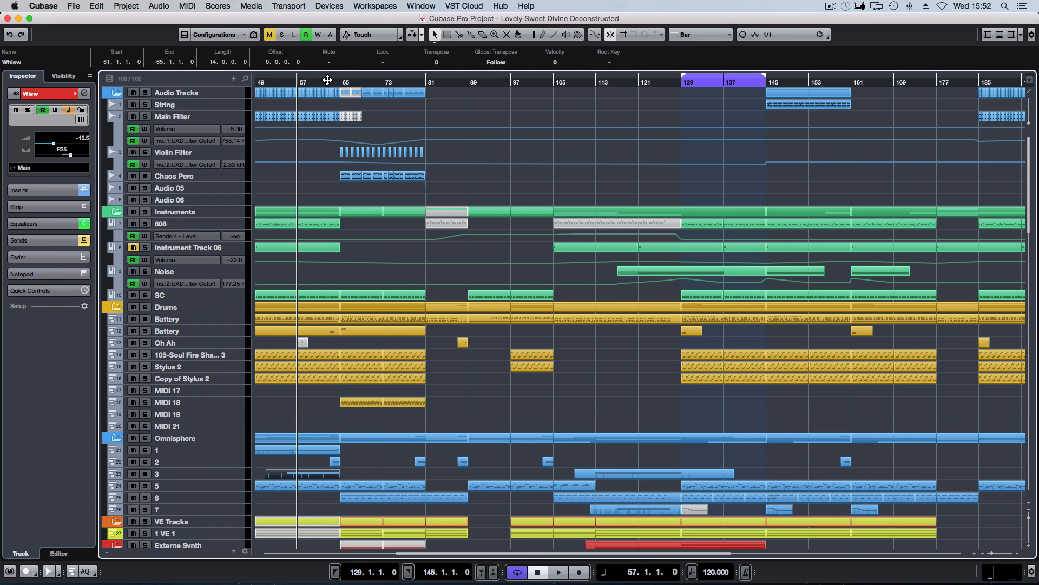
click(327, 80)
key(space)
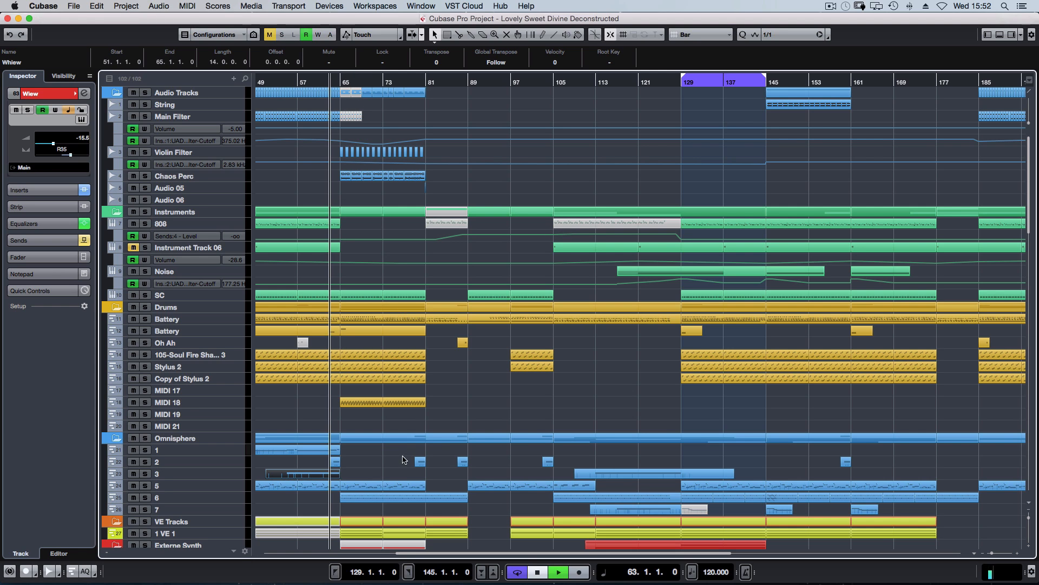
click(486, 389)
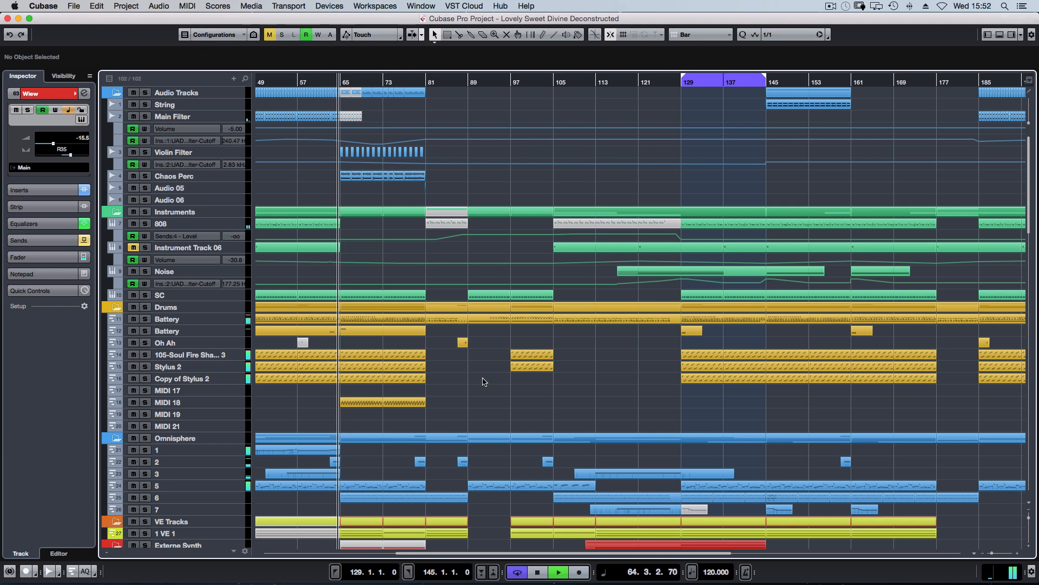
Solo Omnisphere track 6 and open its first Disco Arp part in the Key Editor
click(190, 498)
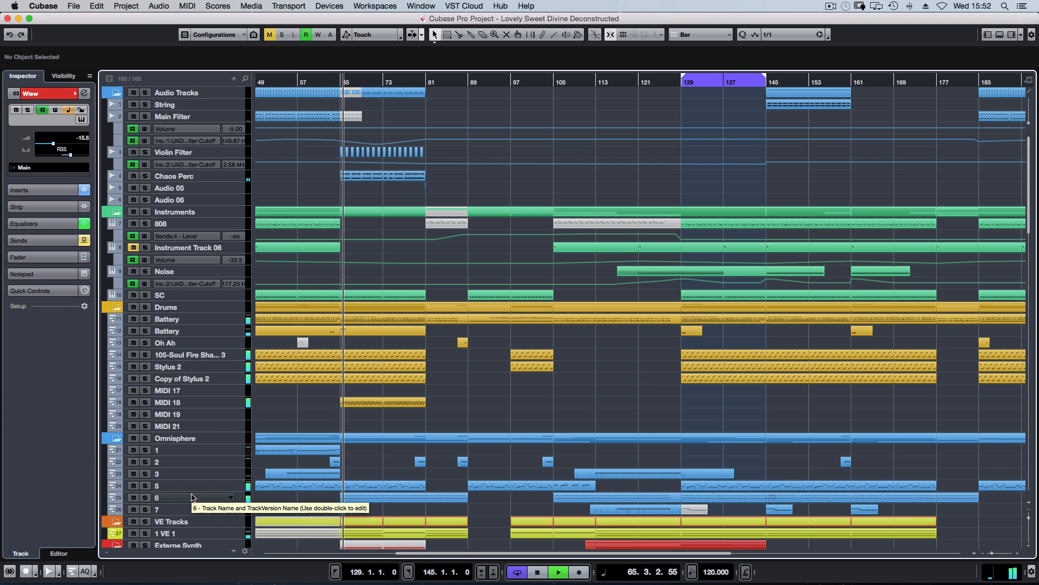
key(s)
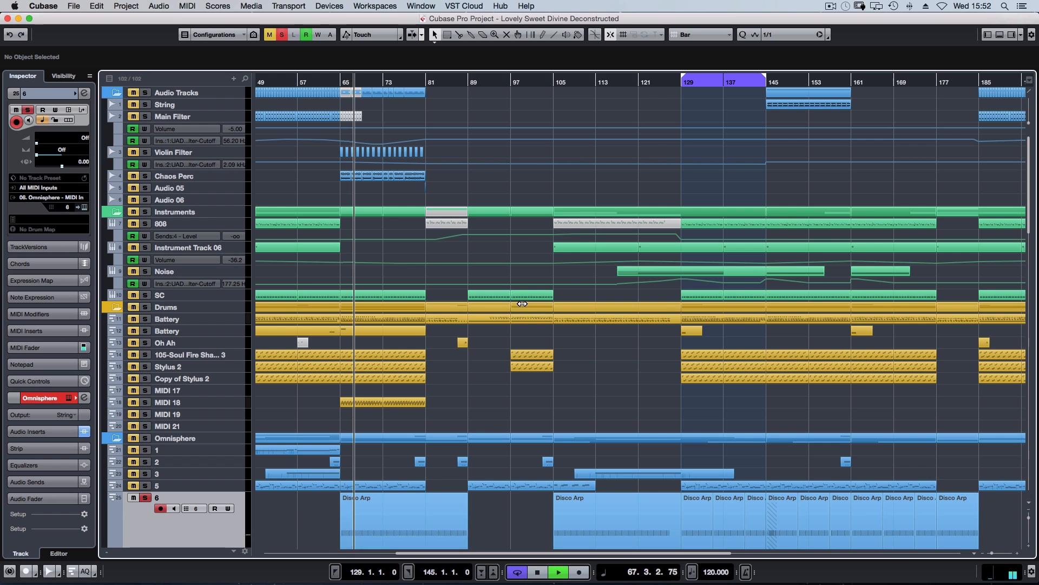
scroll(573, 224, down, 5)
double_click(374, 379)
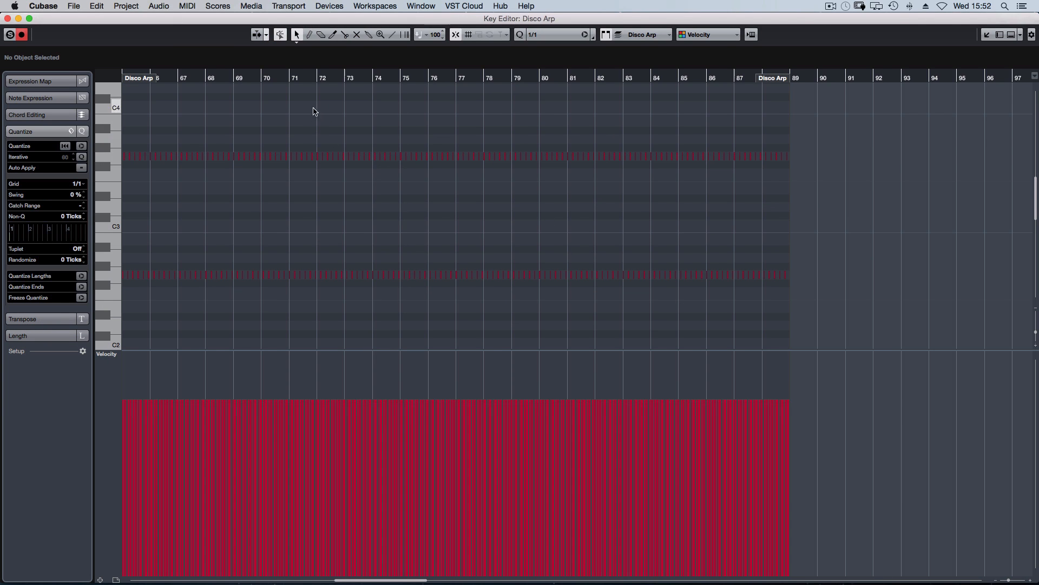
Examine the Disco Arp notes from bar 65, play them back, and close the Key Editor
key(h)
key(h)
key(h)
key(h)
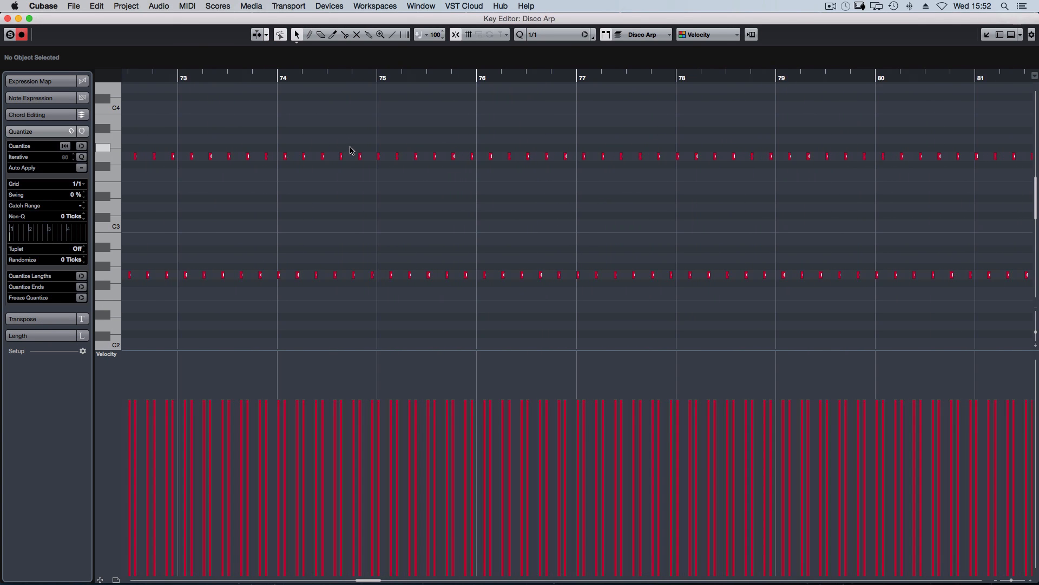
scroll(353, 146, left, 10)
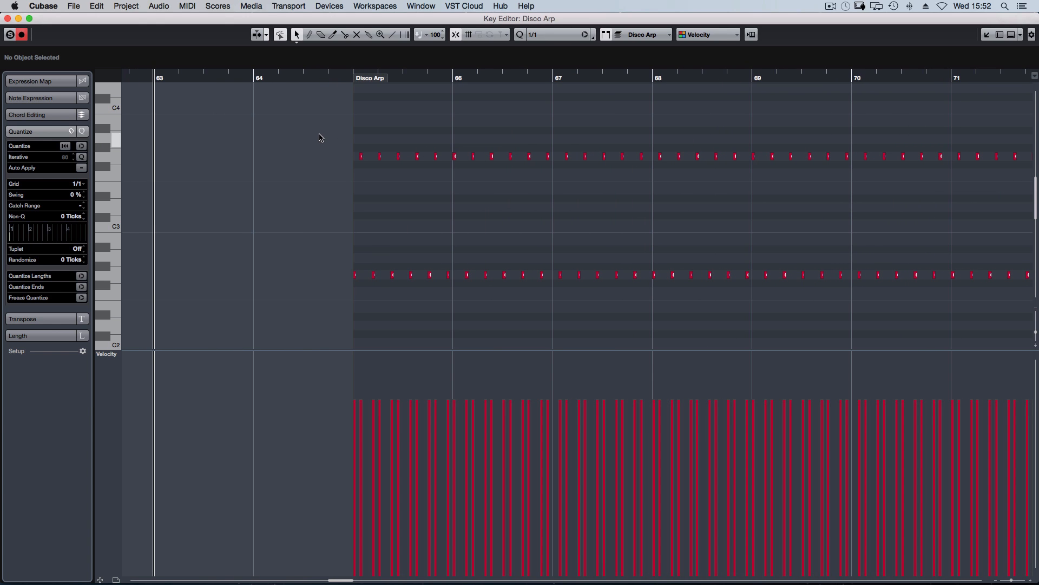
drag(322, 137, 364, 291)
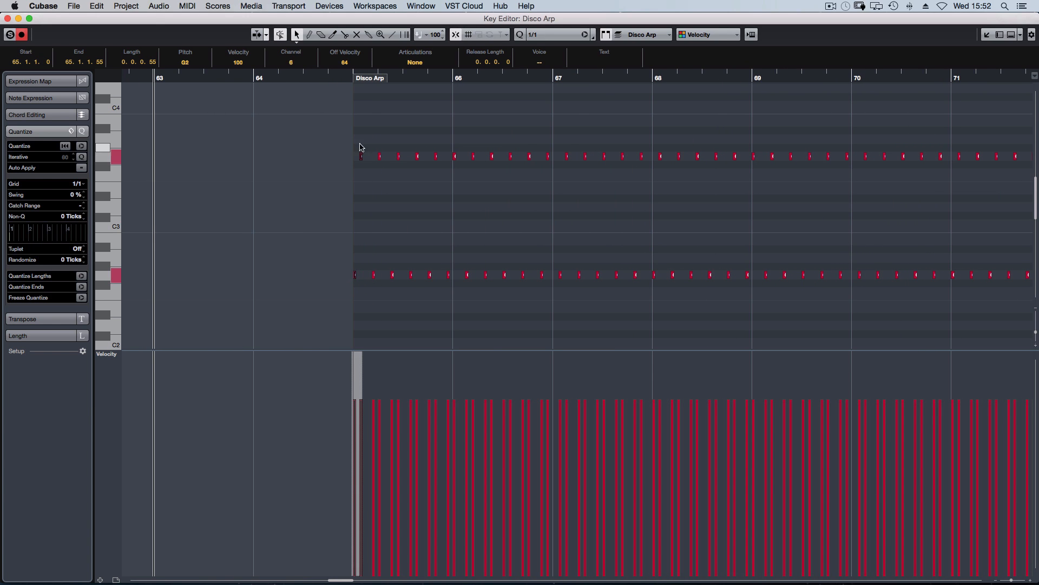
click(344, 77)
click(476, 238)
key(space)
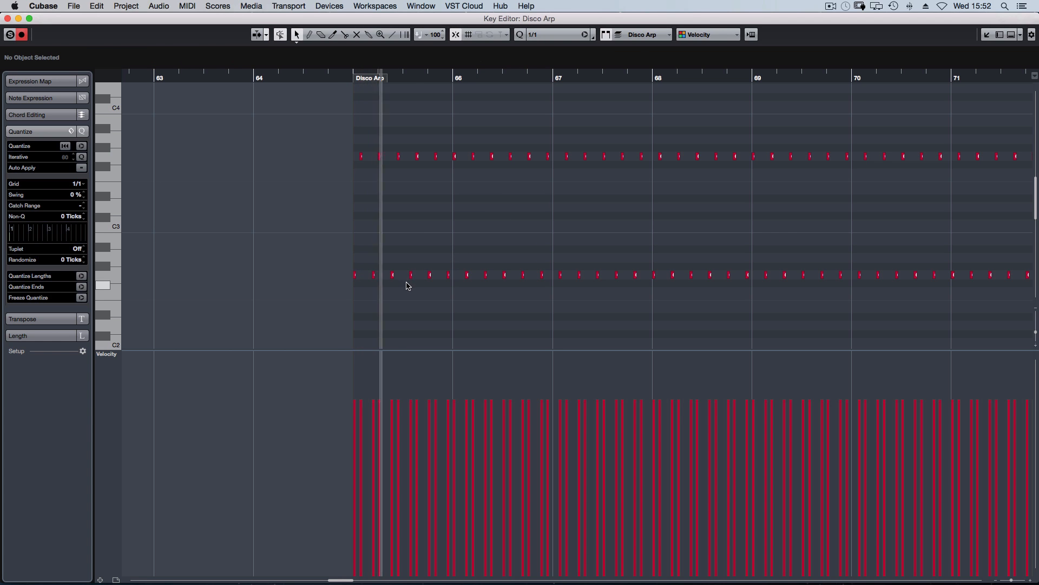
key(super+w)
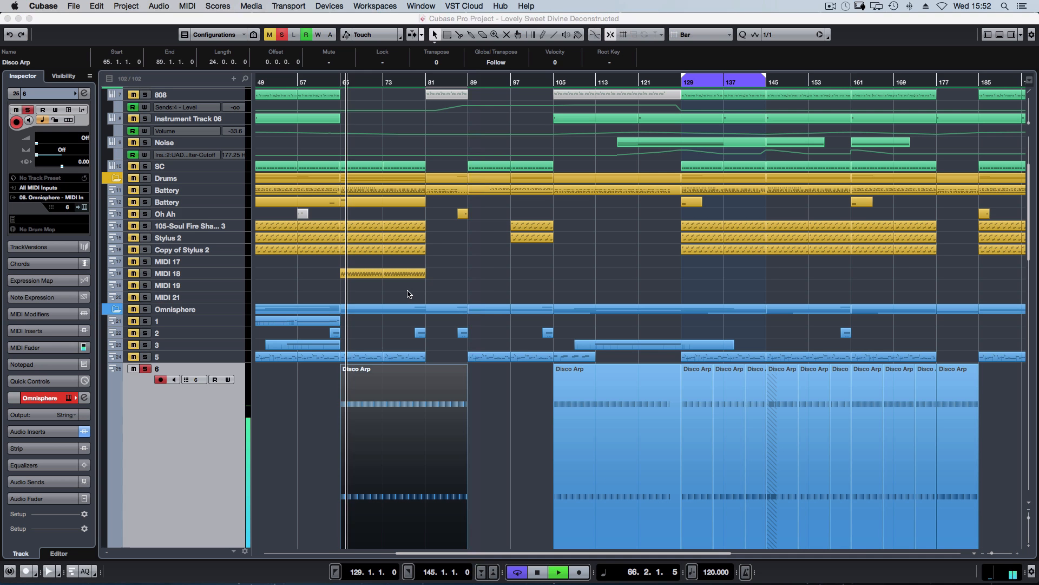
key(space)
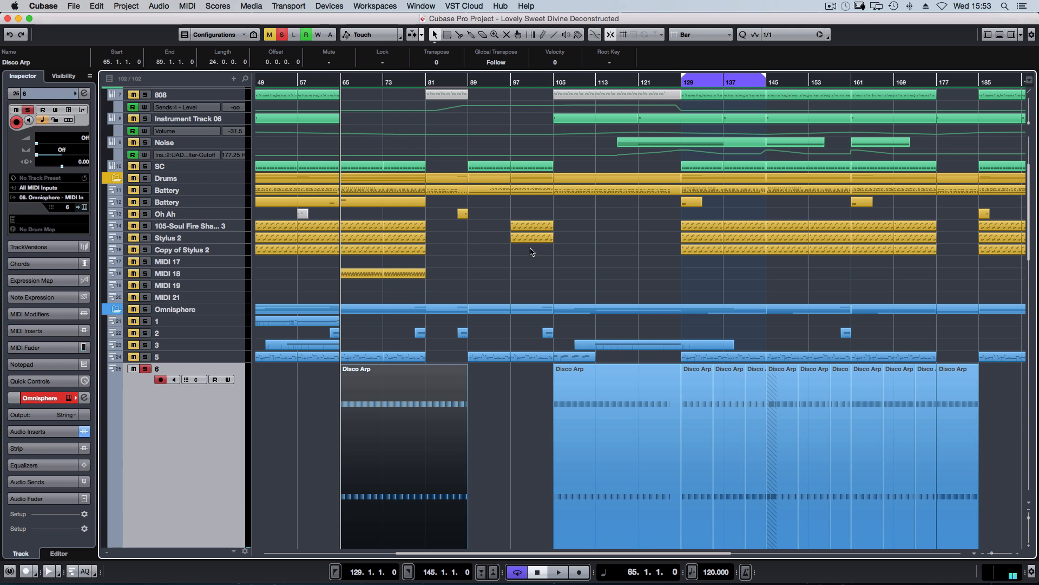
Bypass the Omnisphere F channel's inserts in the MixConsole and play back the arpeggio
key(F3)
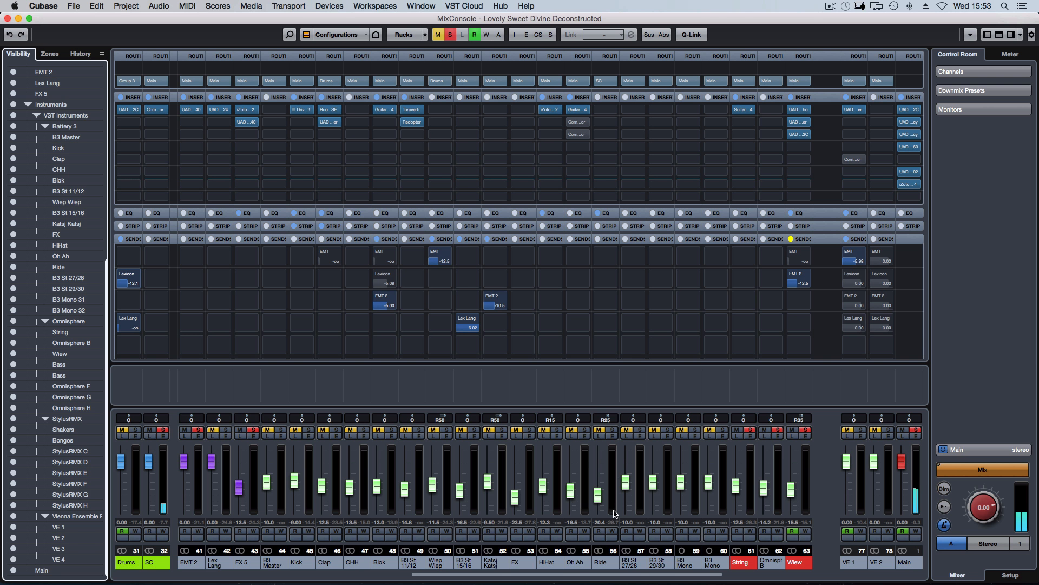
drag(470, 577, 605, 577)
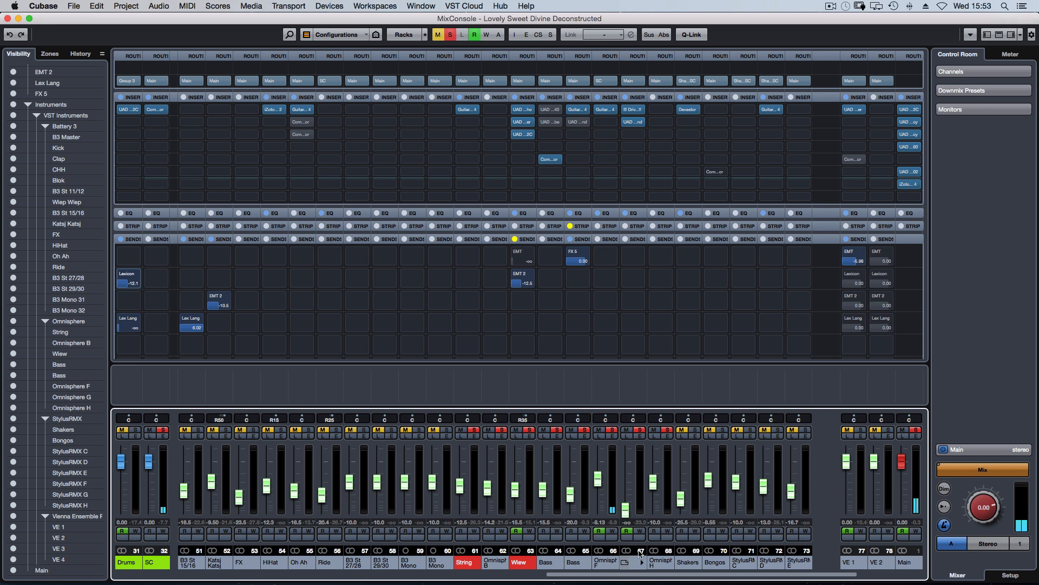
click(599, 98)
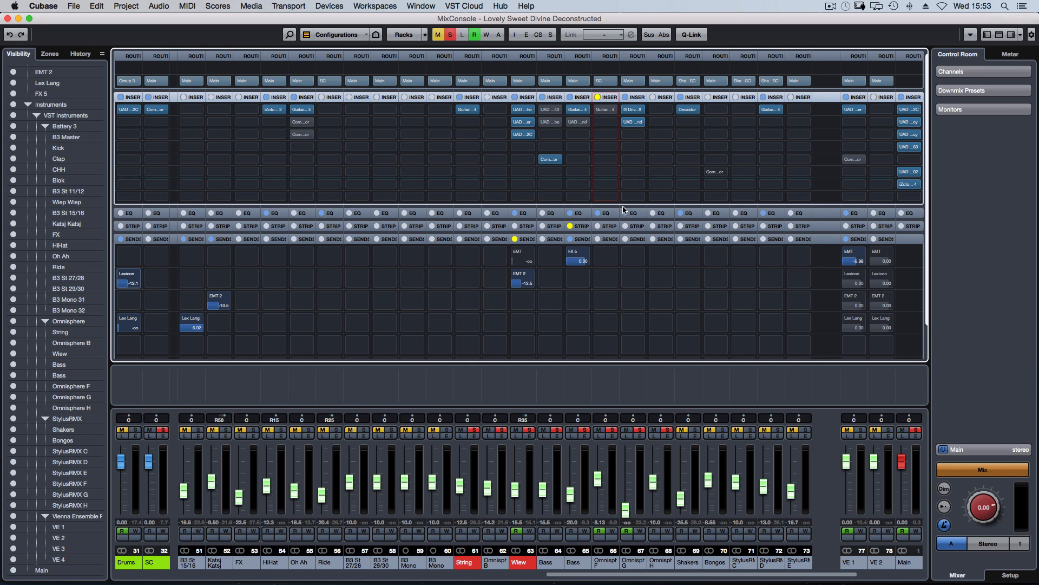
key(space)
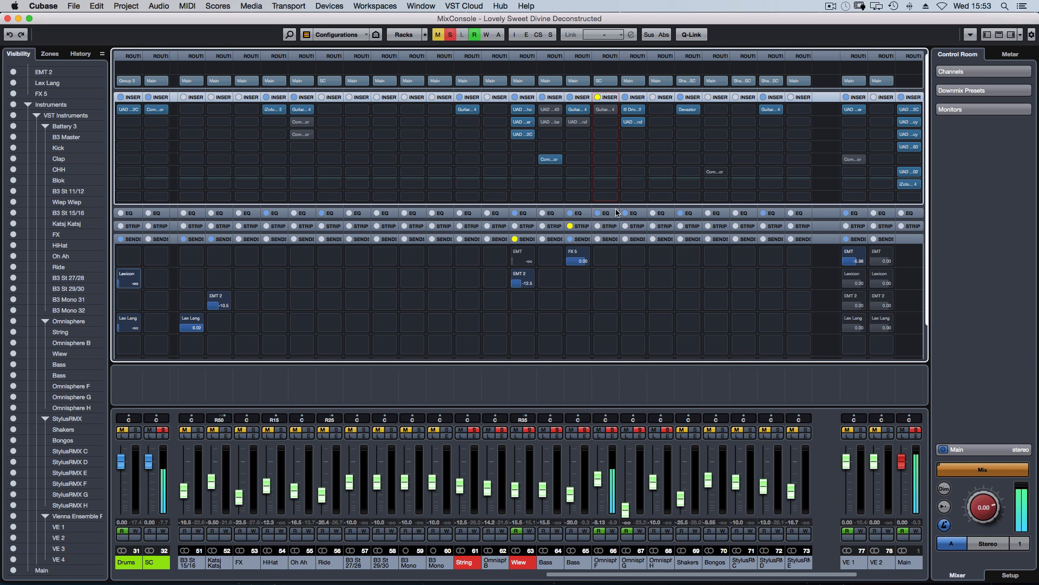
Open Omnisphere F's channel settings and compare playback with EQ band 1 on and off, leaving the band off
click(612, 437)
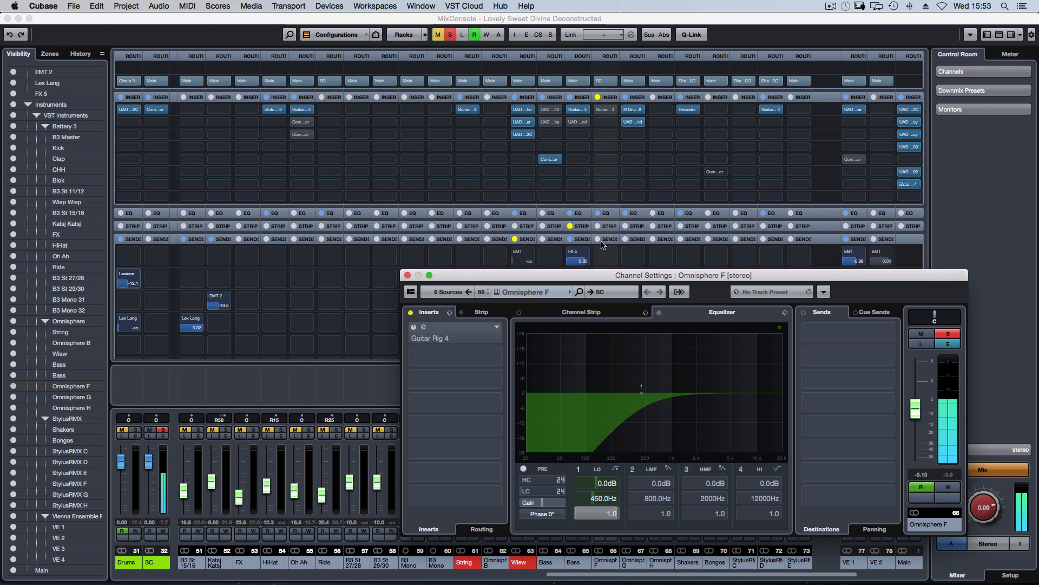
click(579, 471)
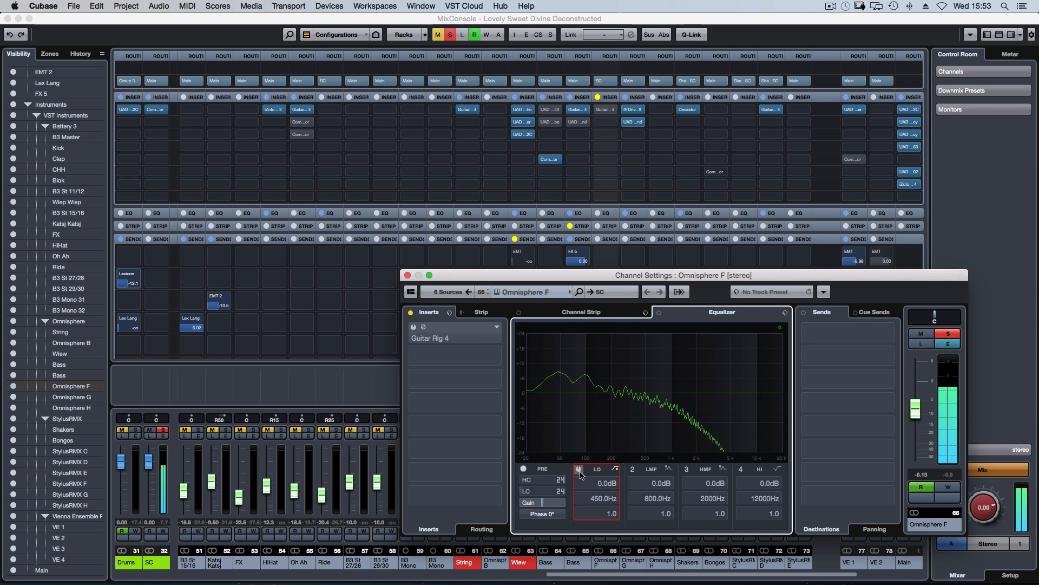
click(579, 469)
click(580, 472)
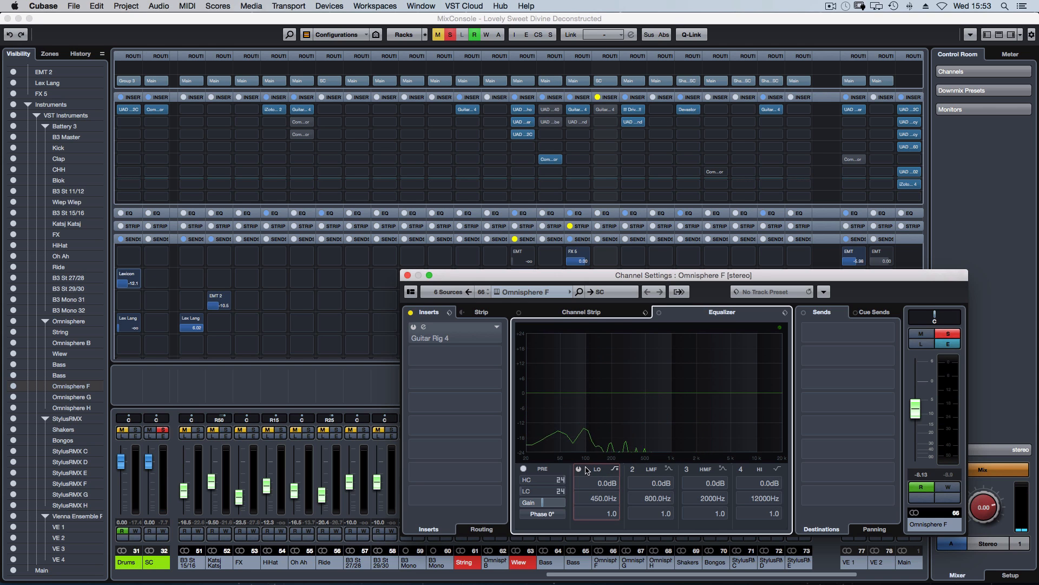
Switch EQ band 1 back on for the Omnisphere F channel and return to the project window
click(579, 470)
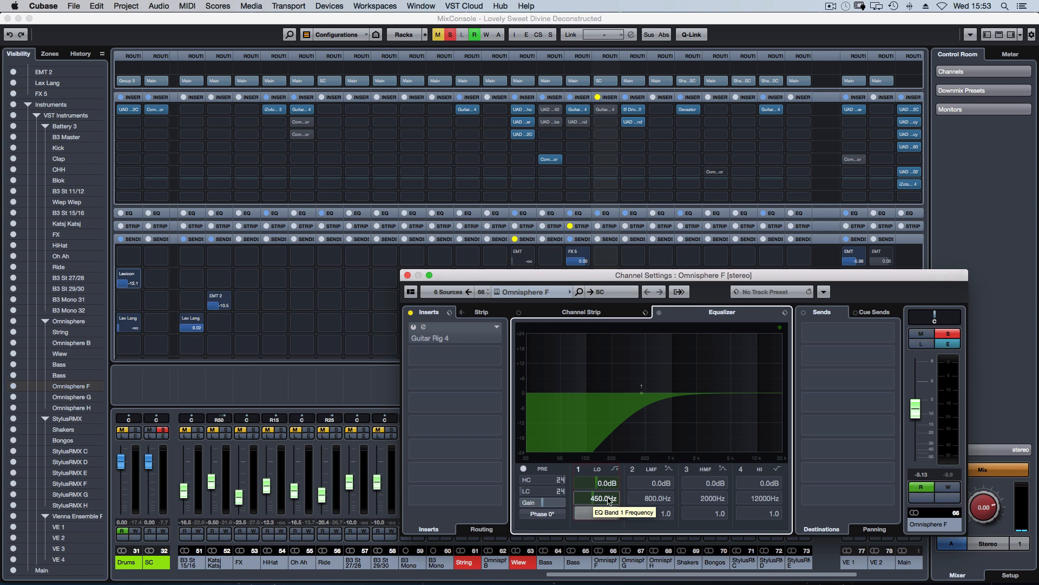
key(F3)
Solo Omnisphere track 5 alongside track 6 and start playback from bar 129
scroll(591, 264, up, 5)
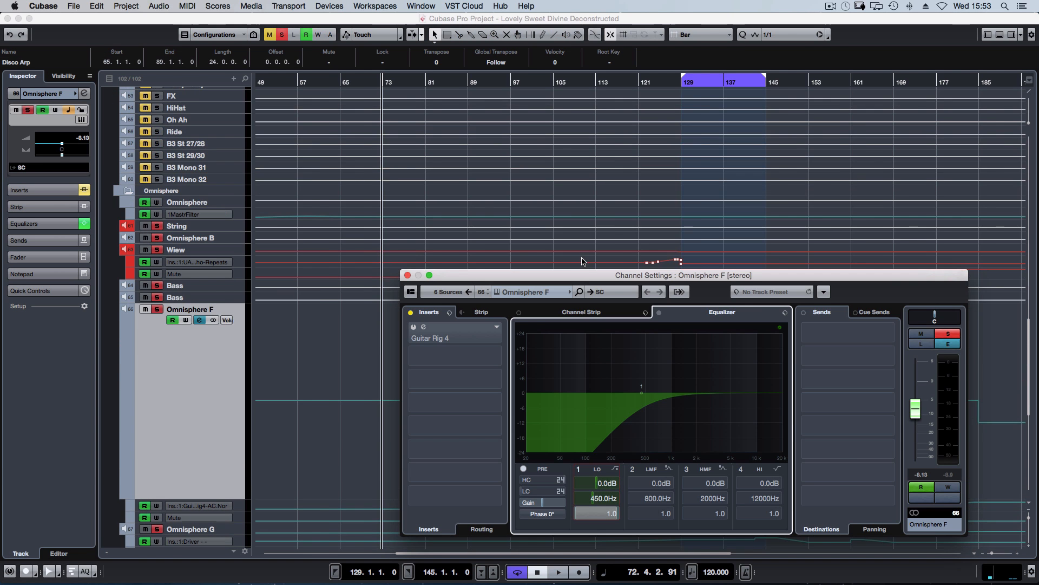
scroll(572, 265, down, 5)
scroll(572, 265, right, 5)
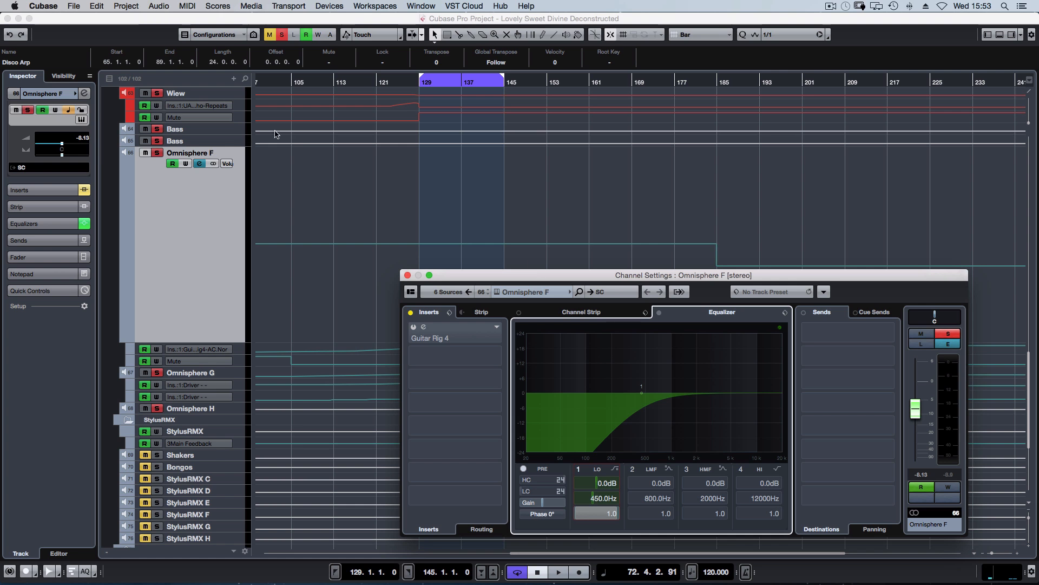
click(428, 192)
scroll(445, 189, up, 15)
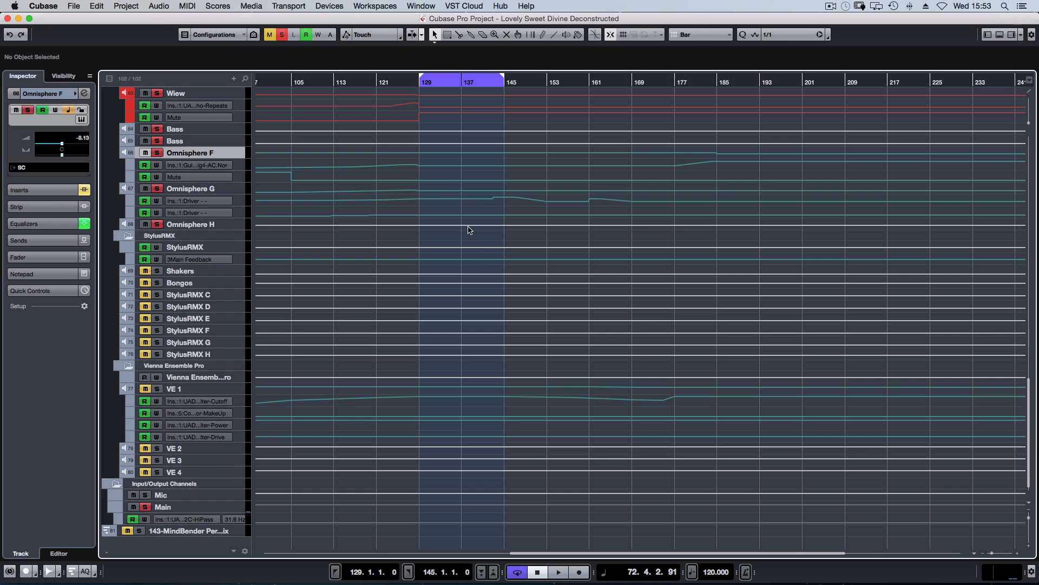
scroll(419, 273, up, 5)
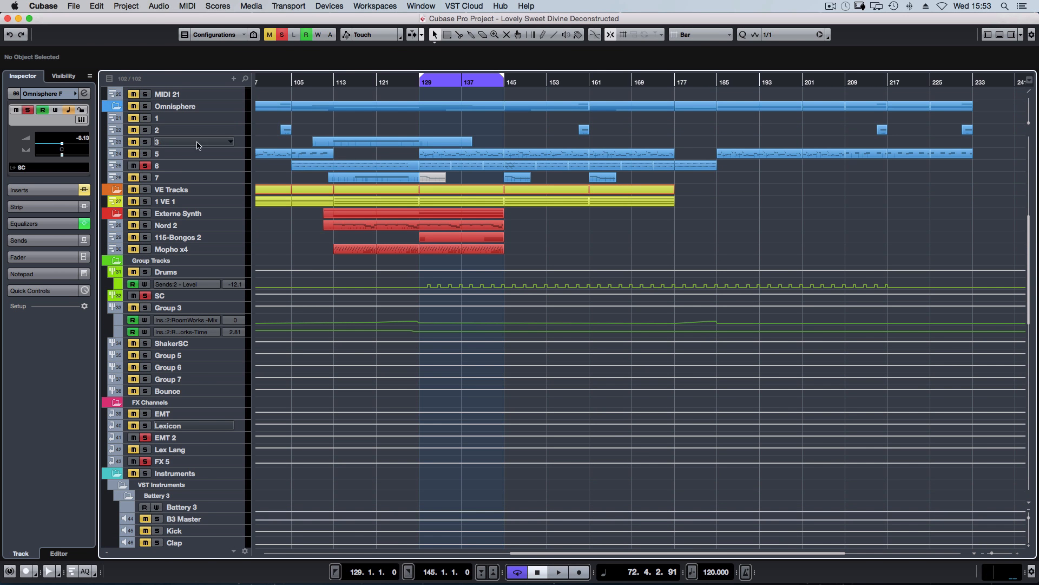
click(145, 154)
double_click(423, 84)
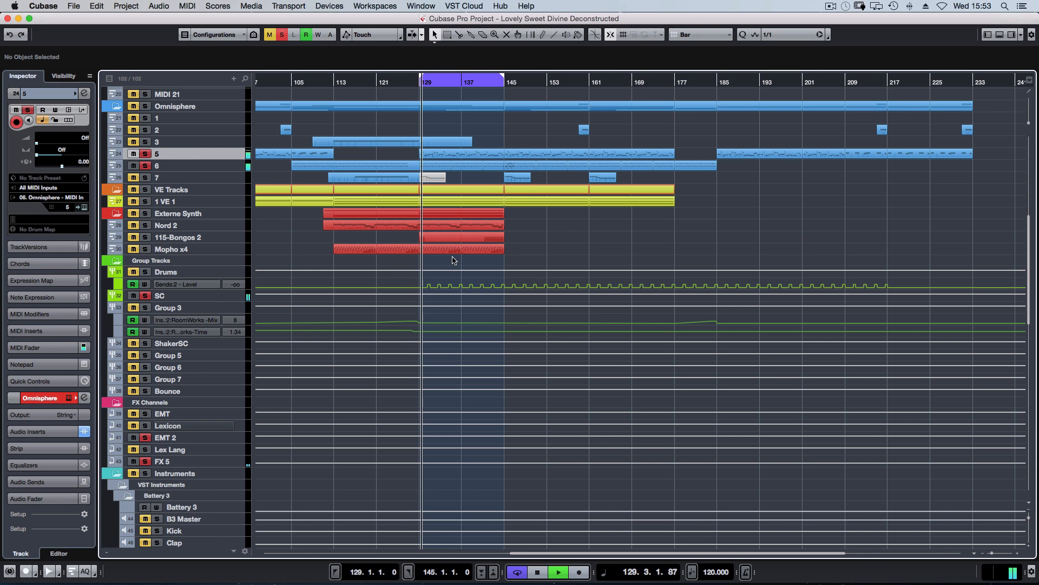
Reopen Omnisphere F's channel settings from the MixConsole and compare playback with EQ band 1 off and on, leaving the band on
key(F3)
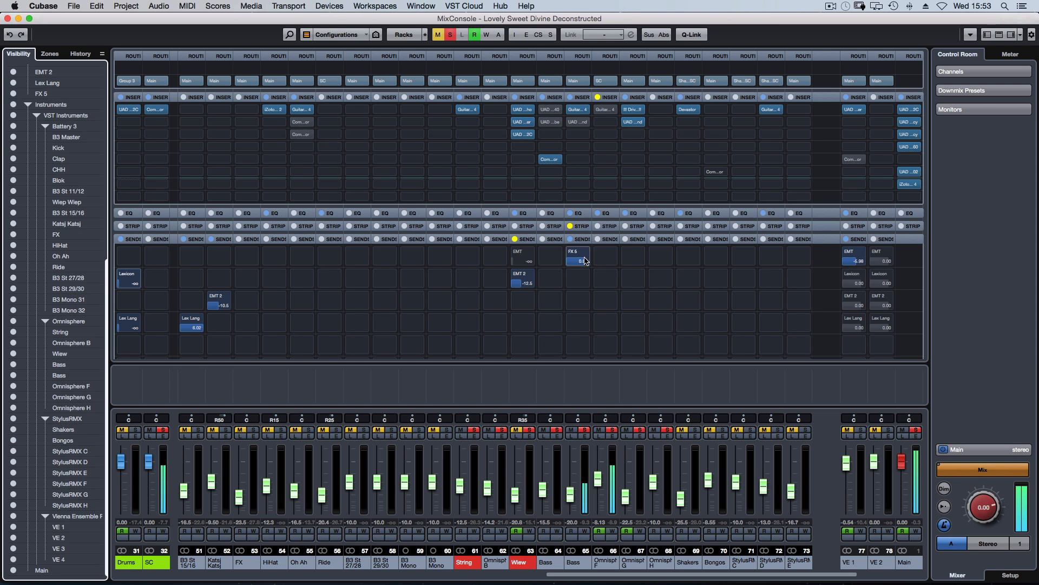
click(612, 436)
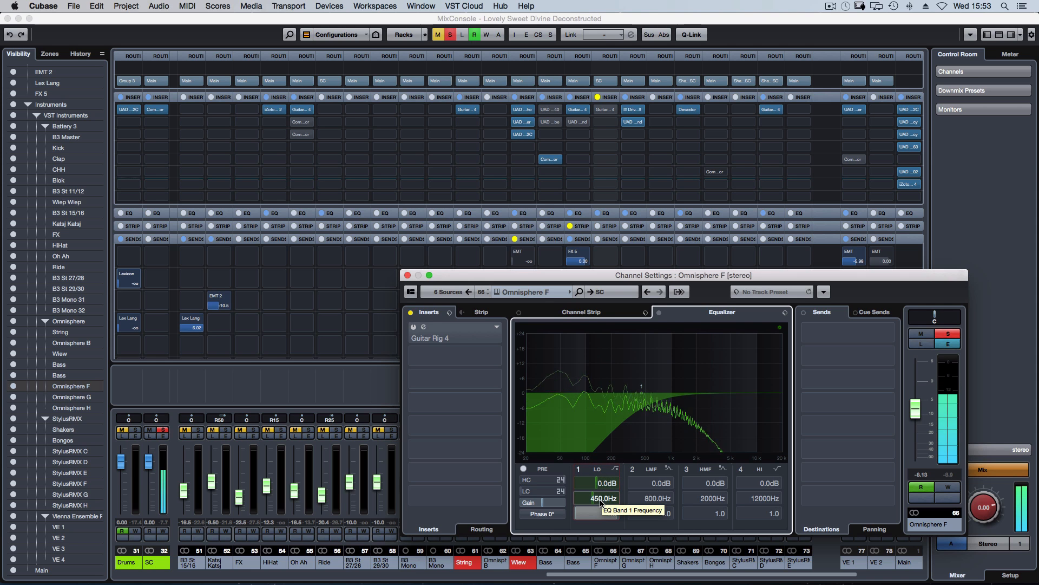
click(579, 470)
click(580, 470)
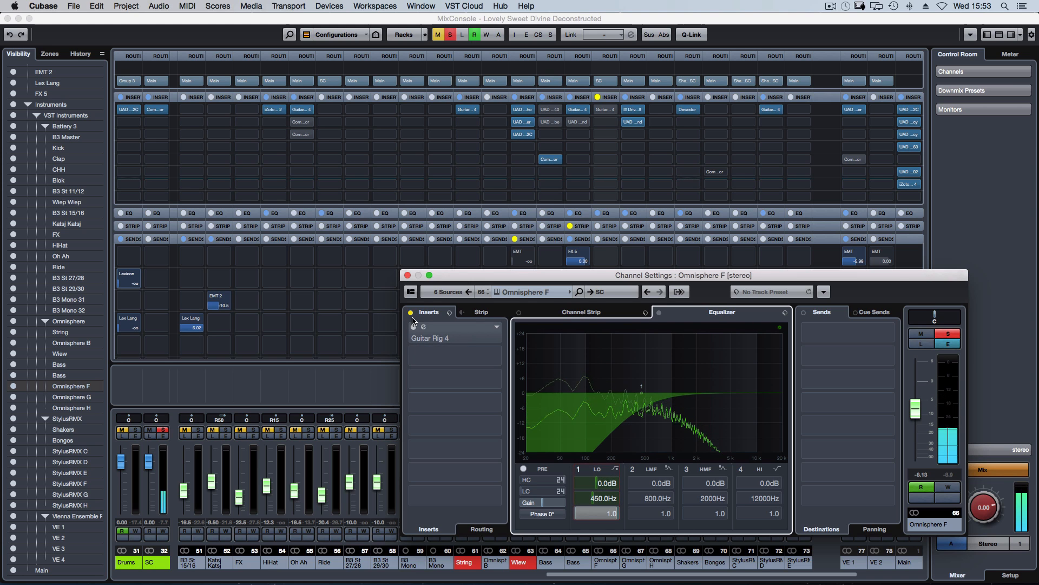
Reactivate Omnisphere F's bypassed inserts, and inspect the Guitar Rig 4 editor before closing it
click(423, 332)
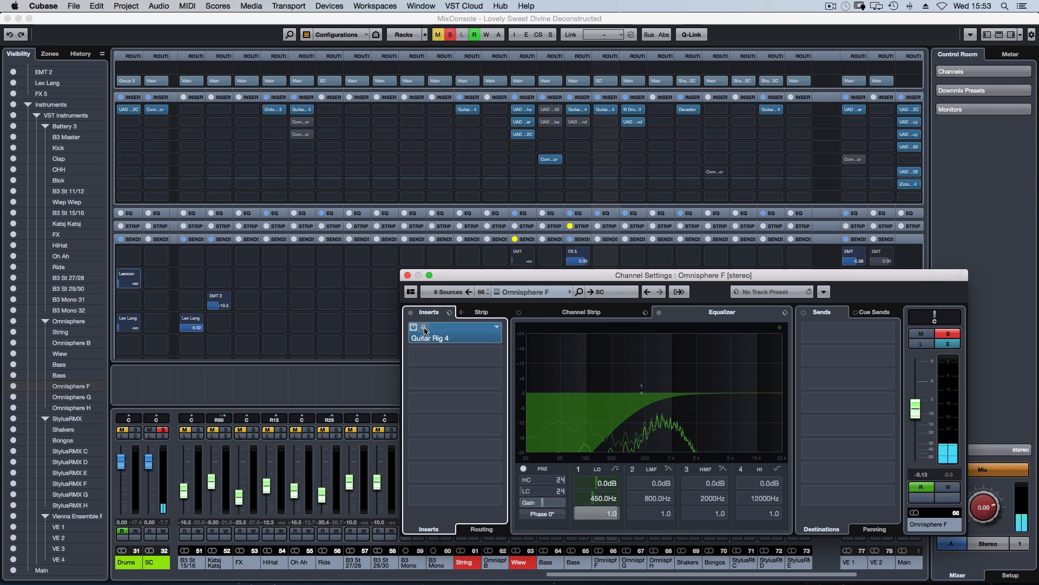
click(424, 329)
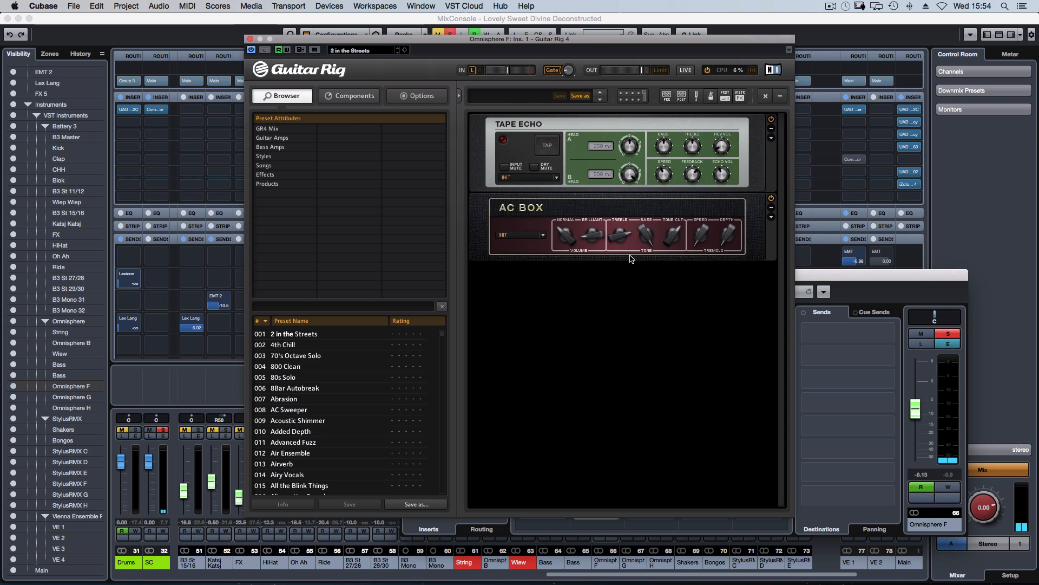
key(F3)
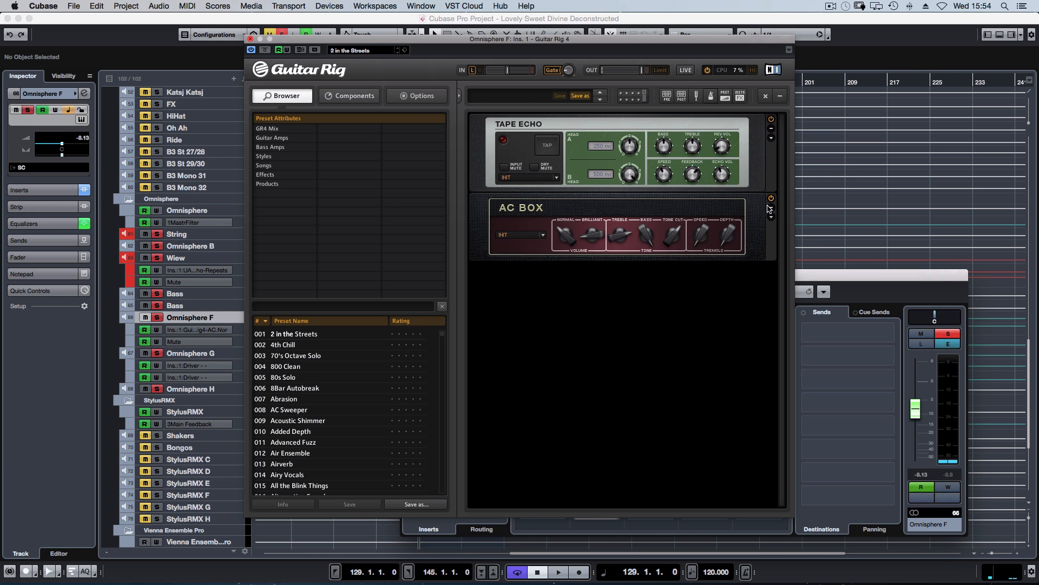
click(250, 39)
Play the processed arpeggio from bars 129 and 65, and deactivate all solos to hear it in the full mix
key(space)
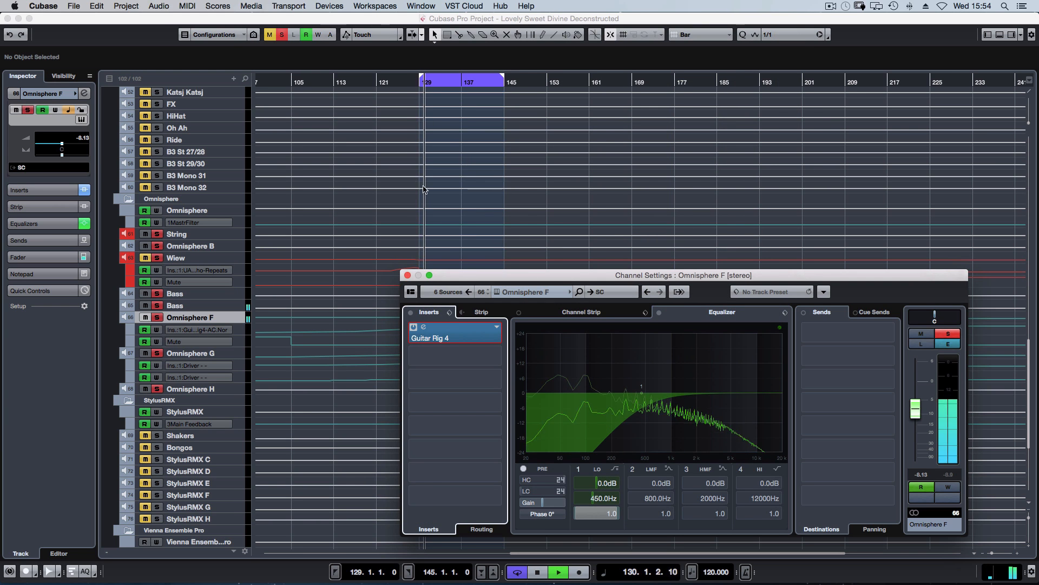
key(space)
scroll(437, 124, left, 10)
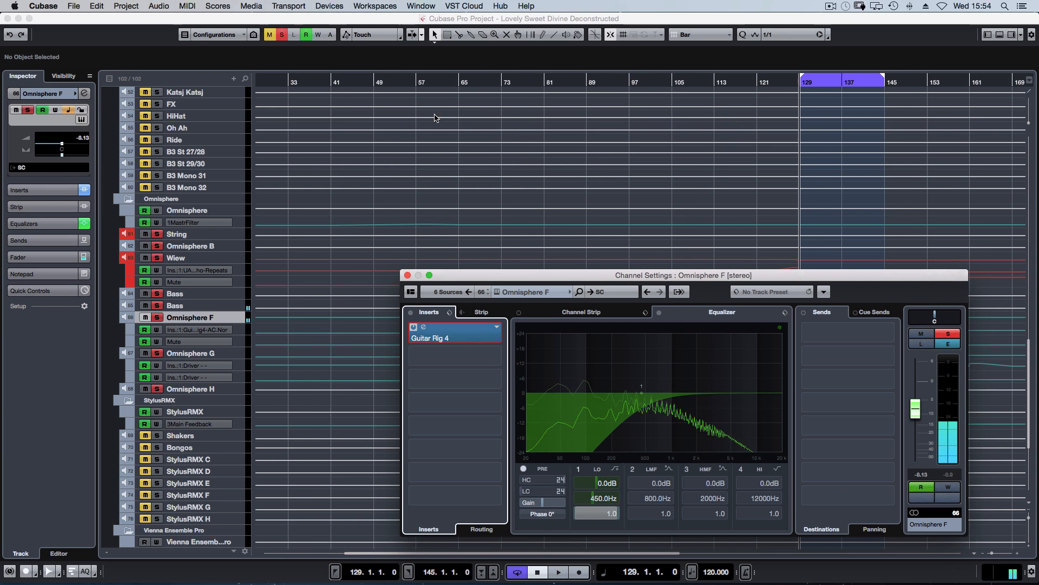
click(459, 81)
key(space)
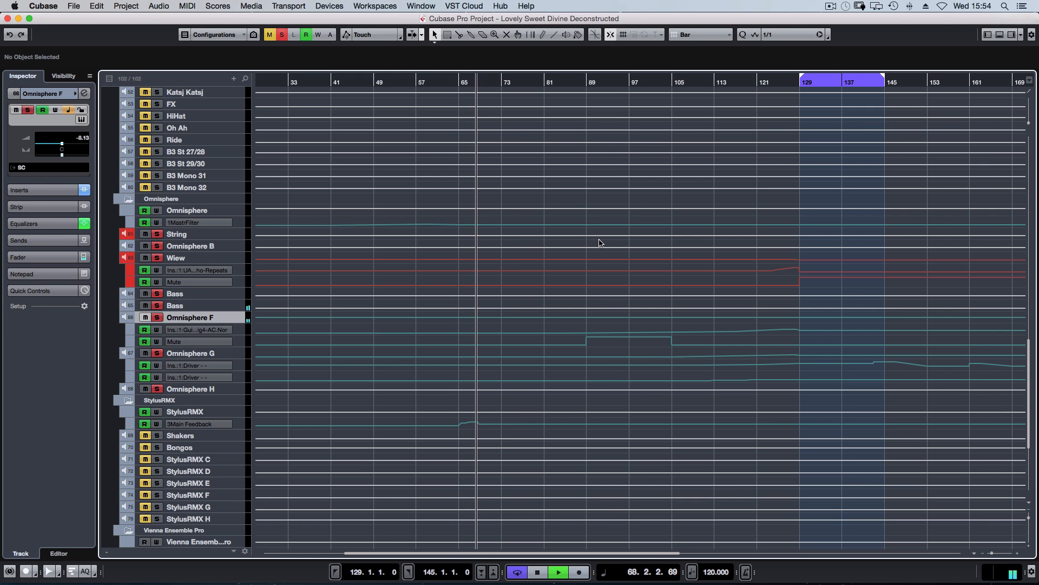
click(281, 34)
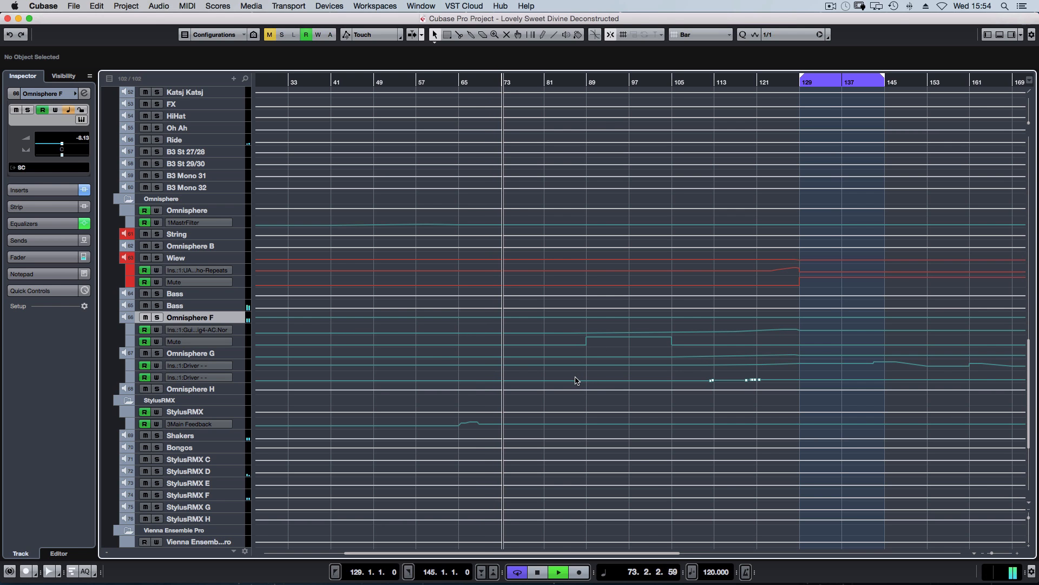
key(space)
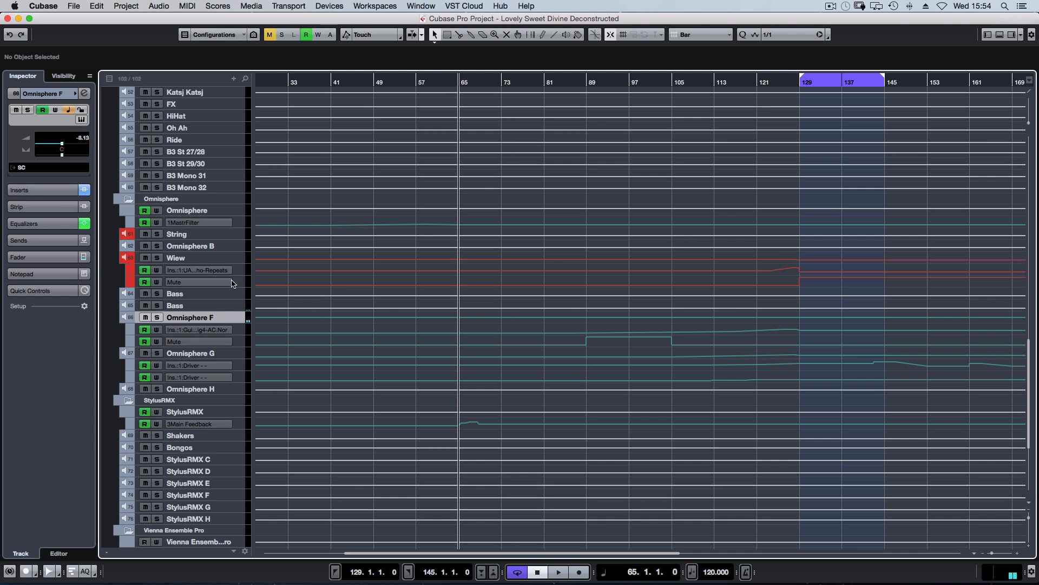
Enlarge Omnisphere F's Guitar Rig AC Normal and Mute automation lanes to examine their curves
click(241, 333)
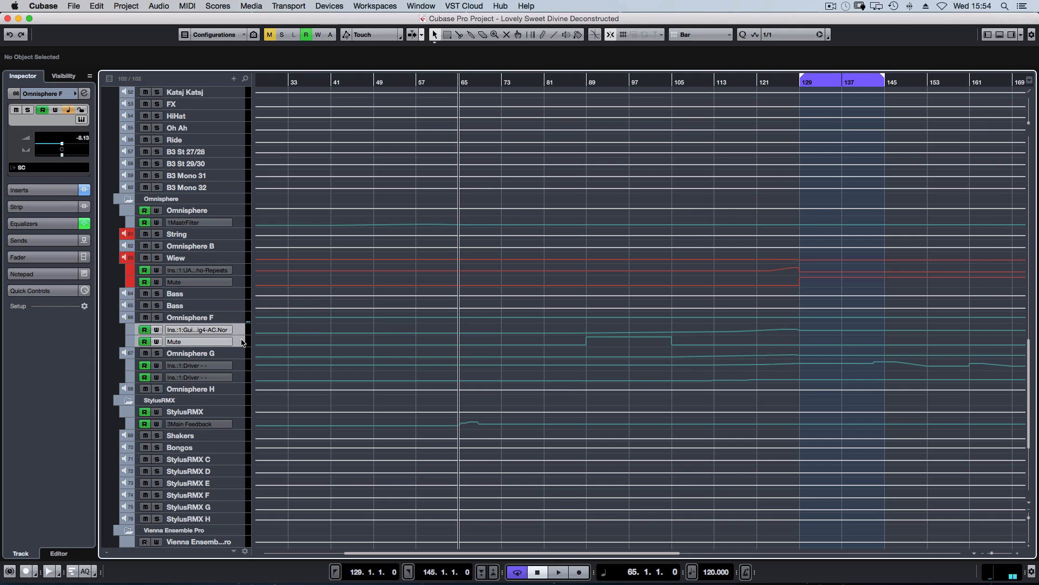
key(super+Down)
scroll(760, 379, down, 5)
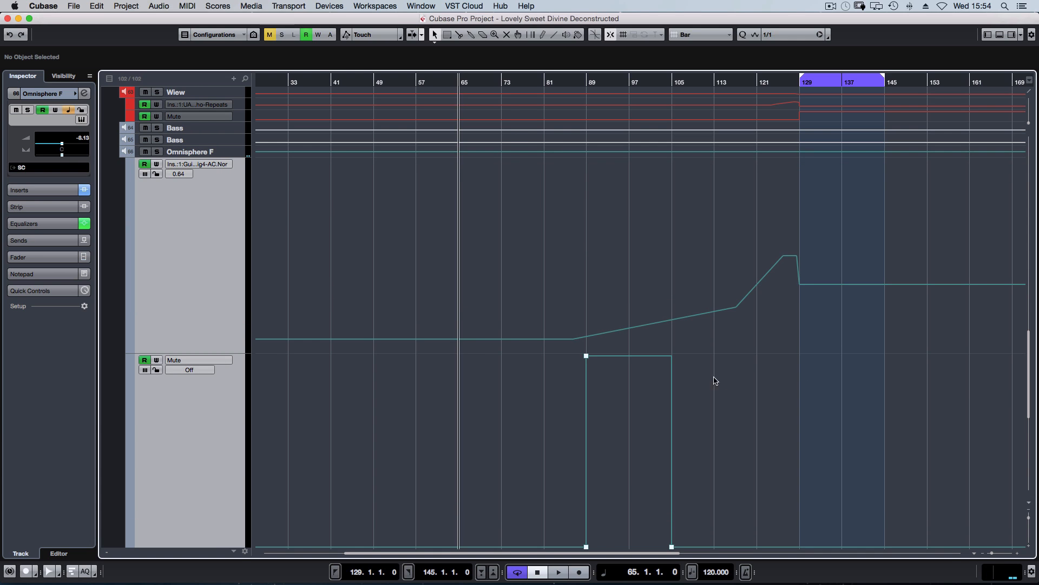
drag(499, 349, 499, 349)
Open Guitar Rig 4 from Omnisphere F's channel settings and move its window clear of the loop range
click(211, 154)
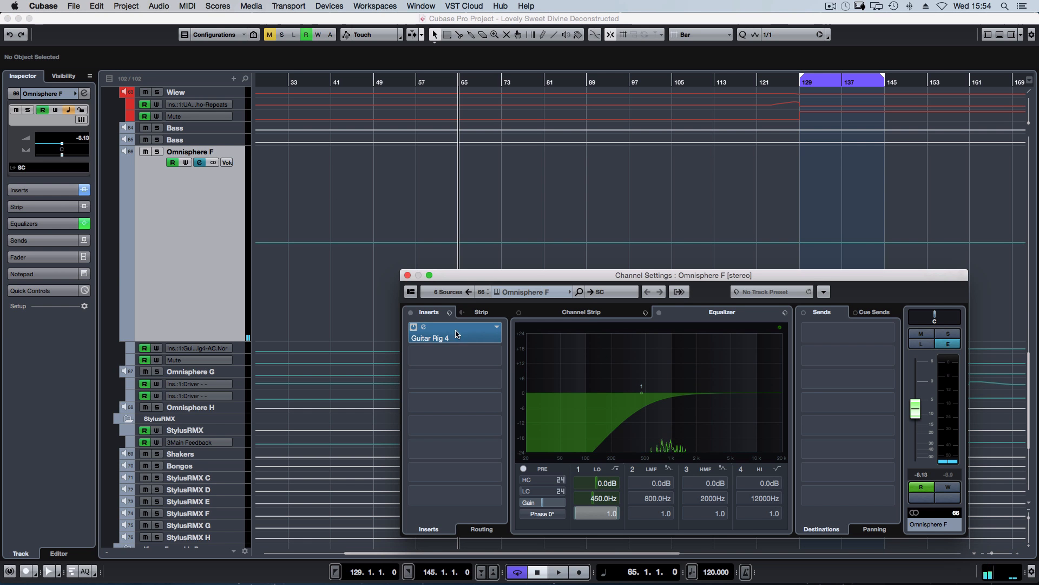
click(424, 328)
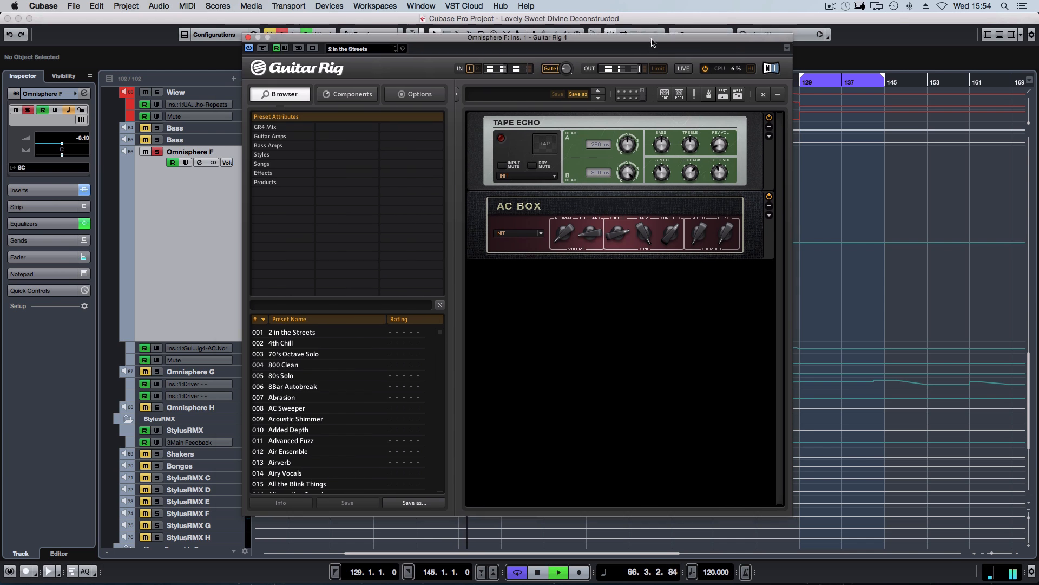
drag(499, 39, 319, 91)
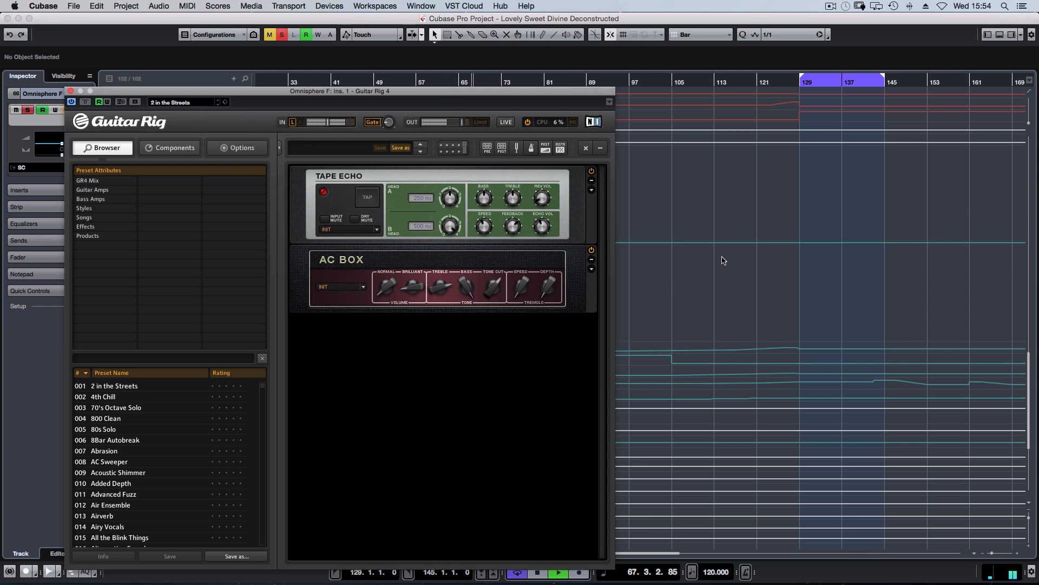
Play from bar 118 and again from shortly before bar 129 to watch the automated AC Box Normal volume
click(740, 88)
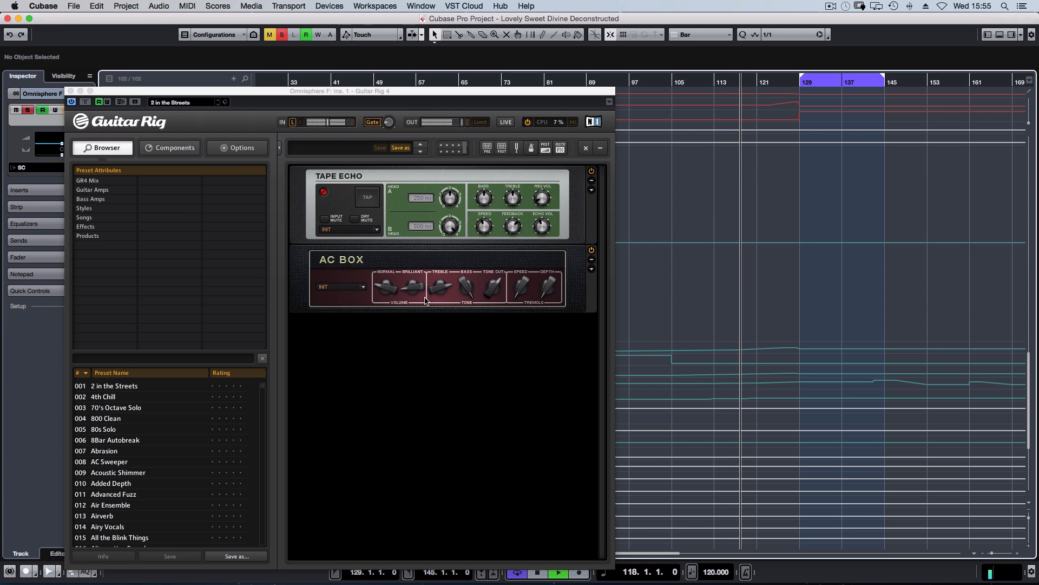
key(space)
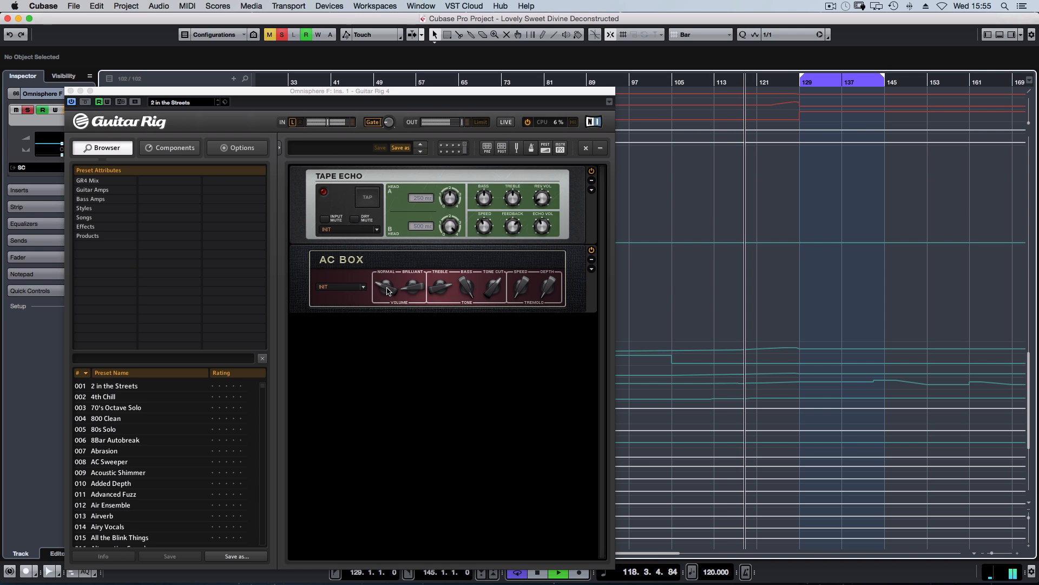
click(782, 82)
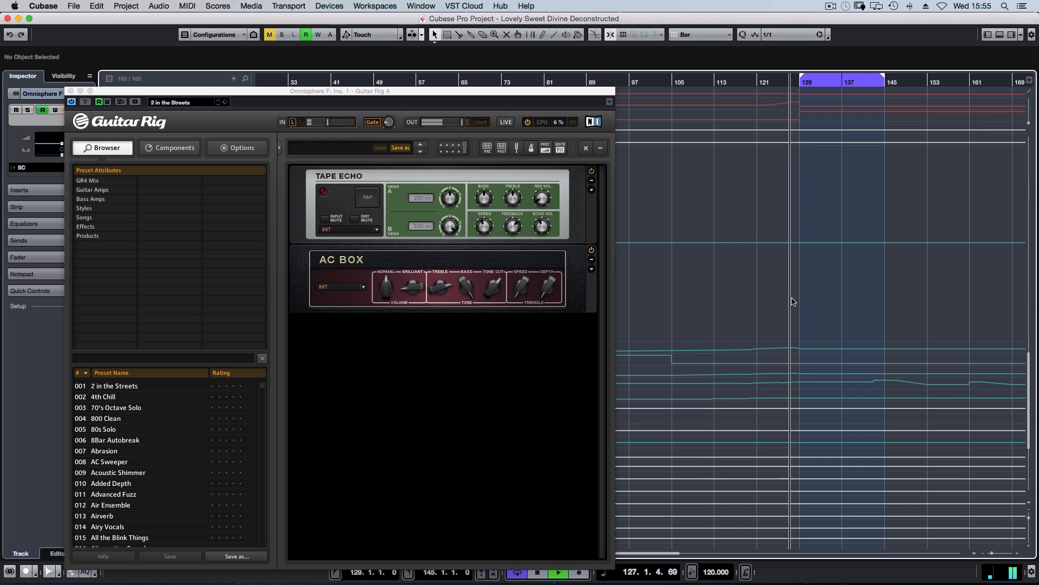
scroll(861, 290, right, 10)
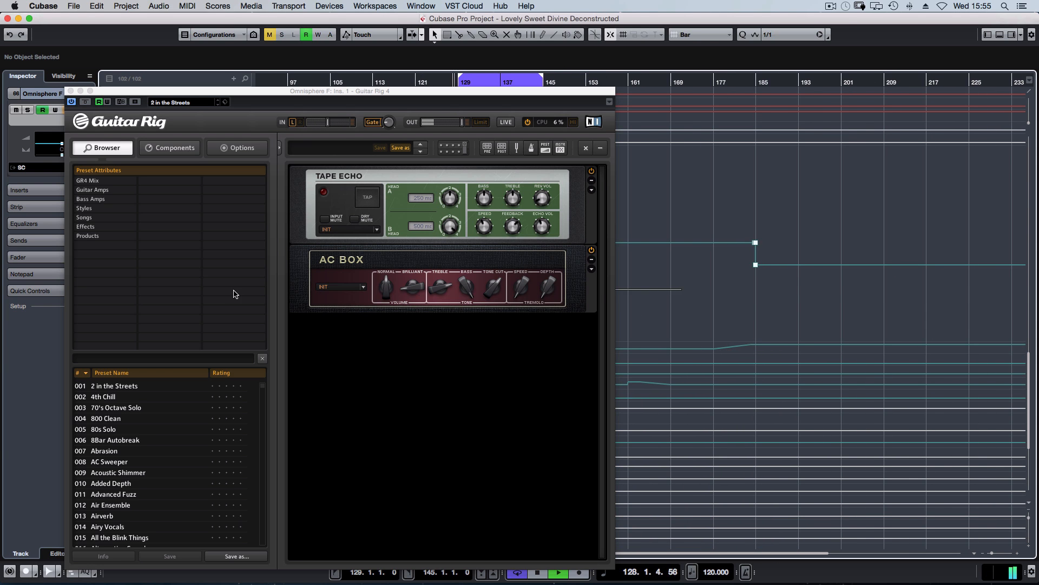
scroll(638, 300, left, 2)
scroll(706, 287, left, 10)
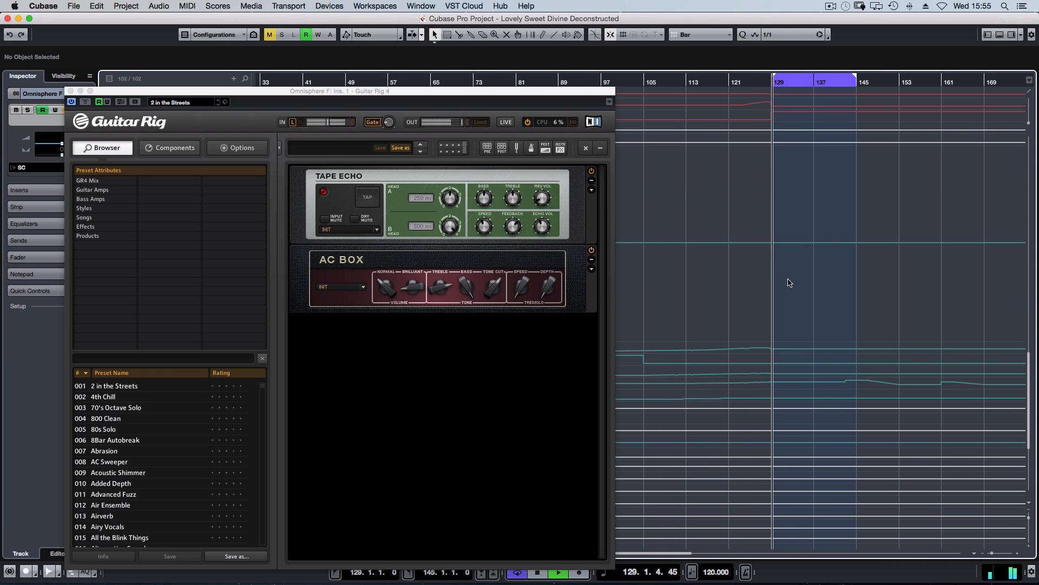
Solo Omnisphere F, turn the AC Box Normal Volume down to 0.16 to hear the difference, and unsolo the channel
key(s)
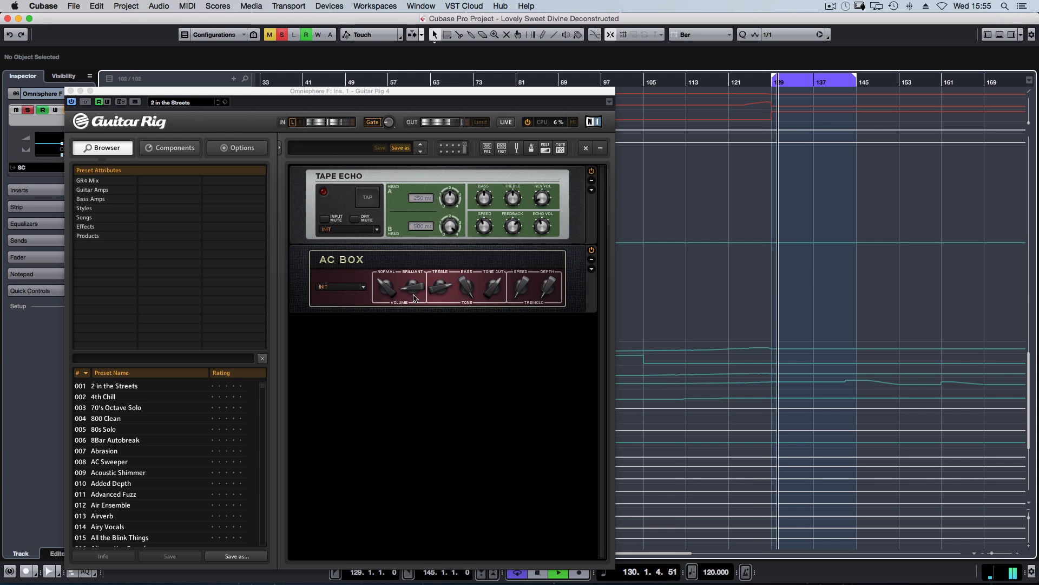
click(384, 295)
drag(384, 295, 379, 301)
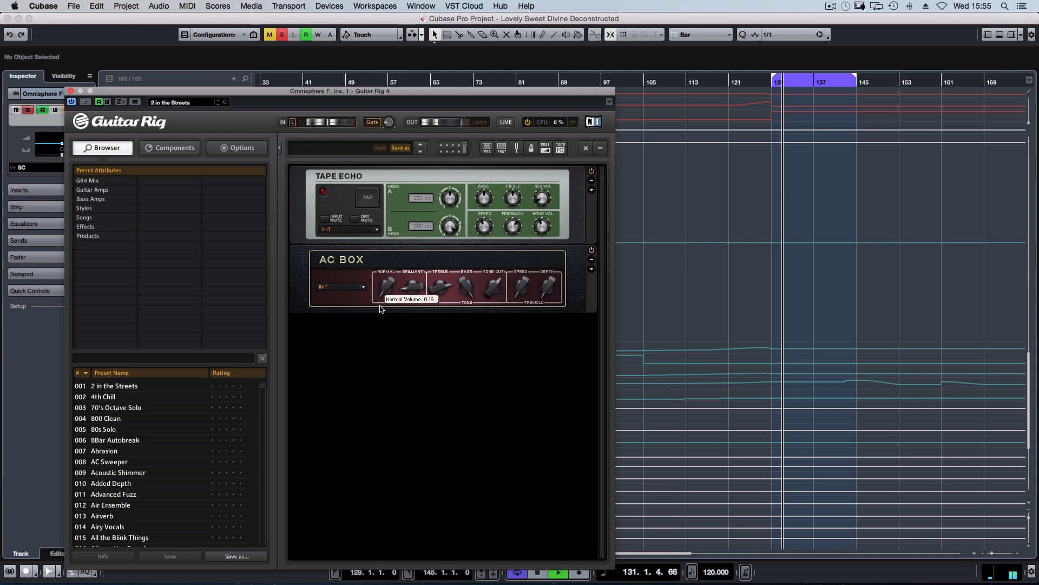
click(885, 295)
key(s)
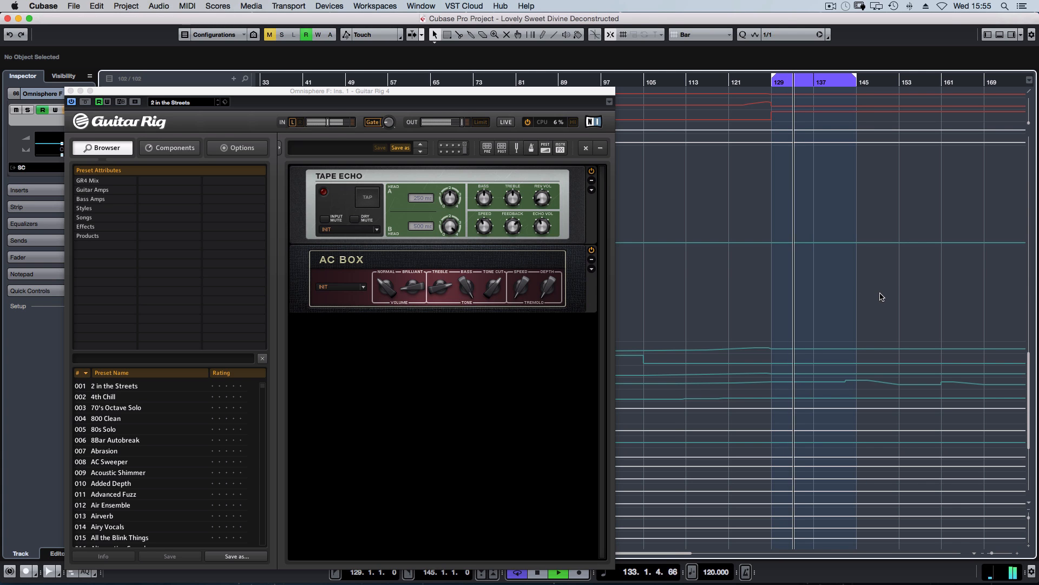
Play on from around bar 174, comparing Omnisphere F soloed and in the mix, and the AC Box off and on
scroll(872, 296, right, 5)
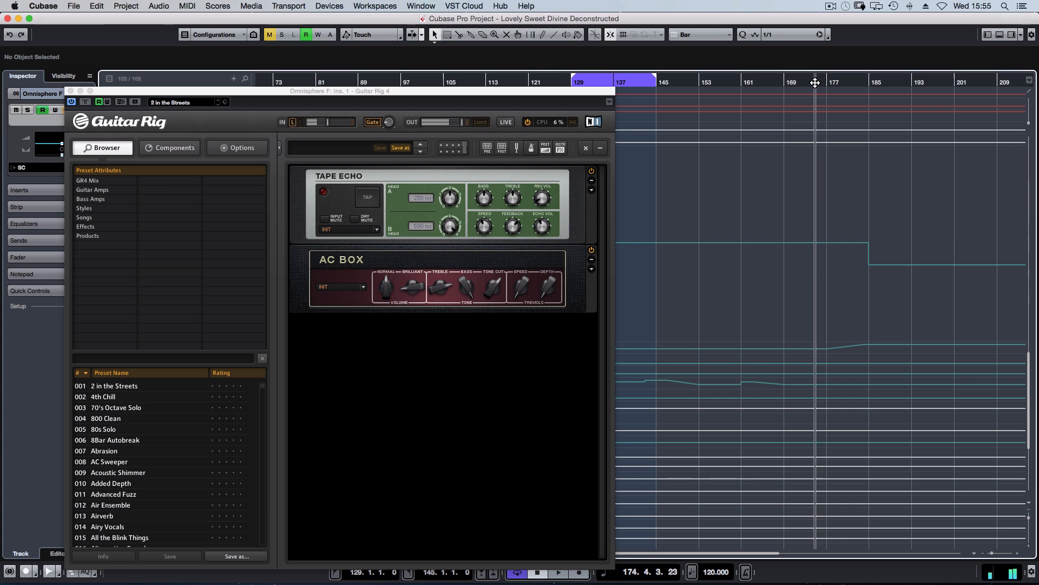
click(816, 82)
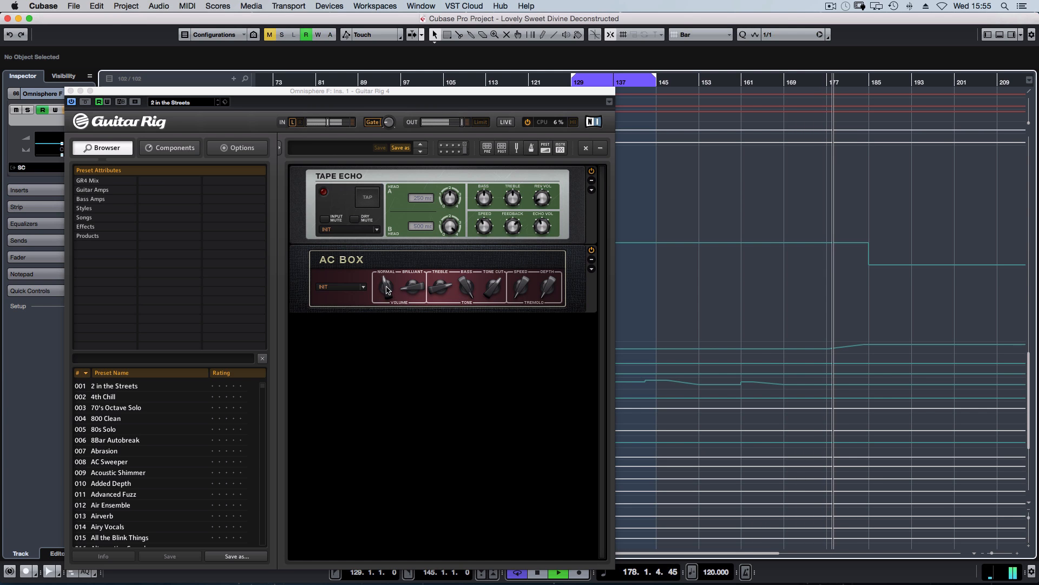
key(s)
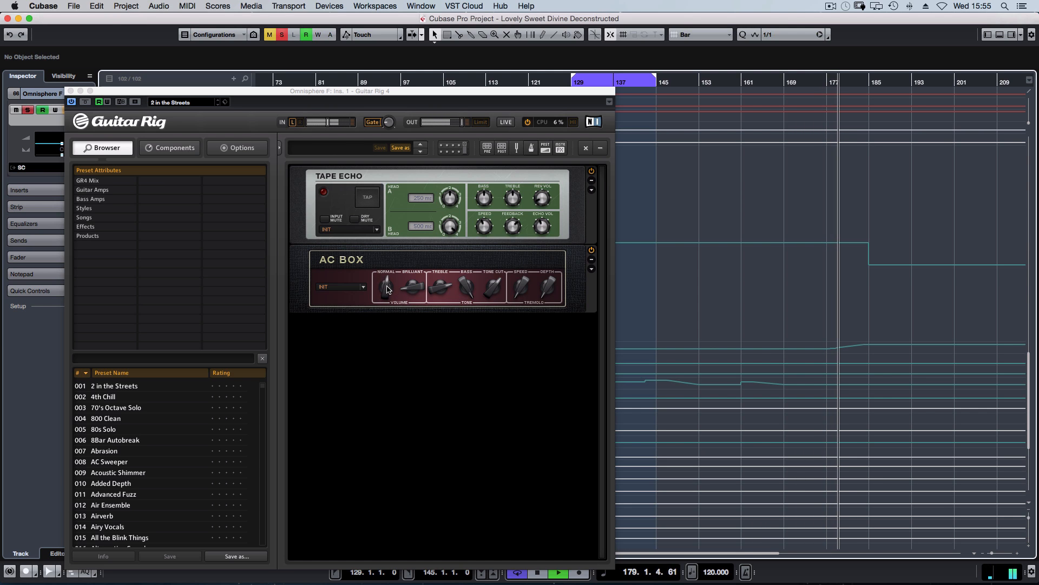
key(s)
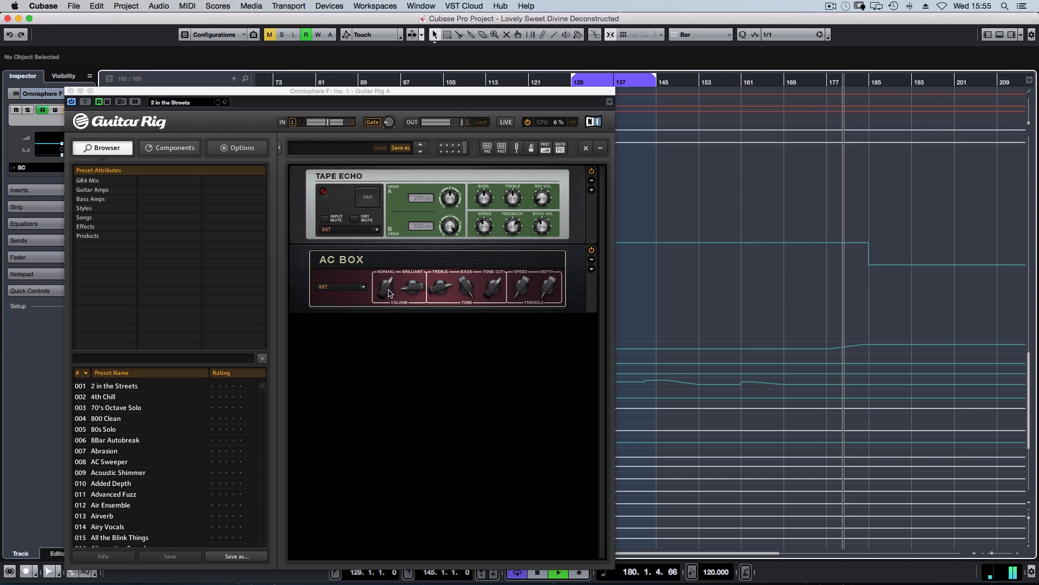
click(592, 251)
click(592, 251)
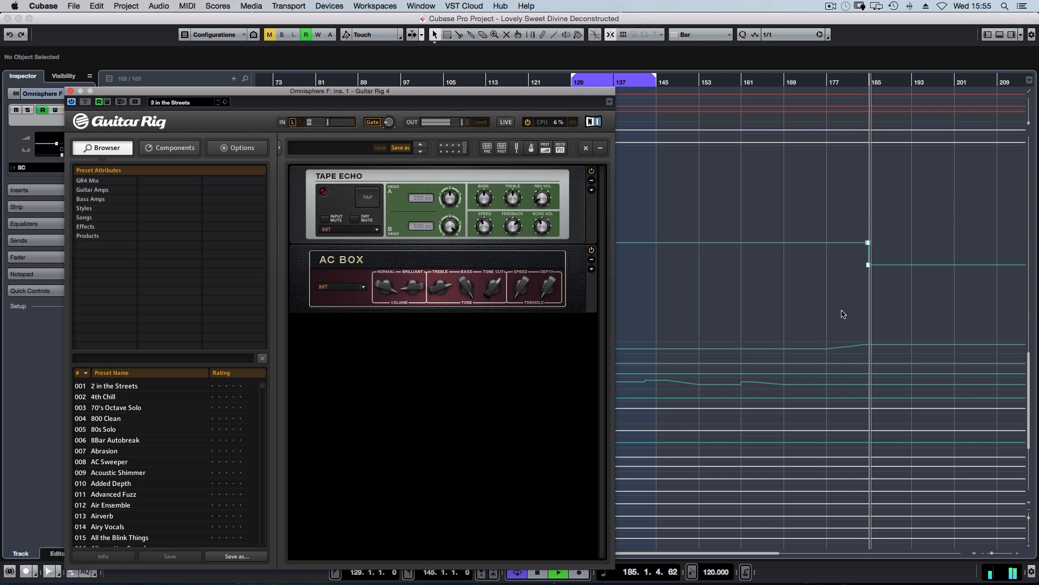
Close the Guitar Rig window, stop playback and collapse the enlarged Omnisphere F channel
click(71, 92)
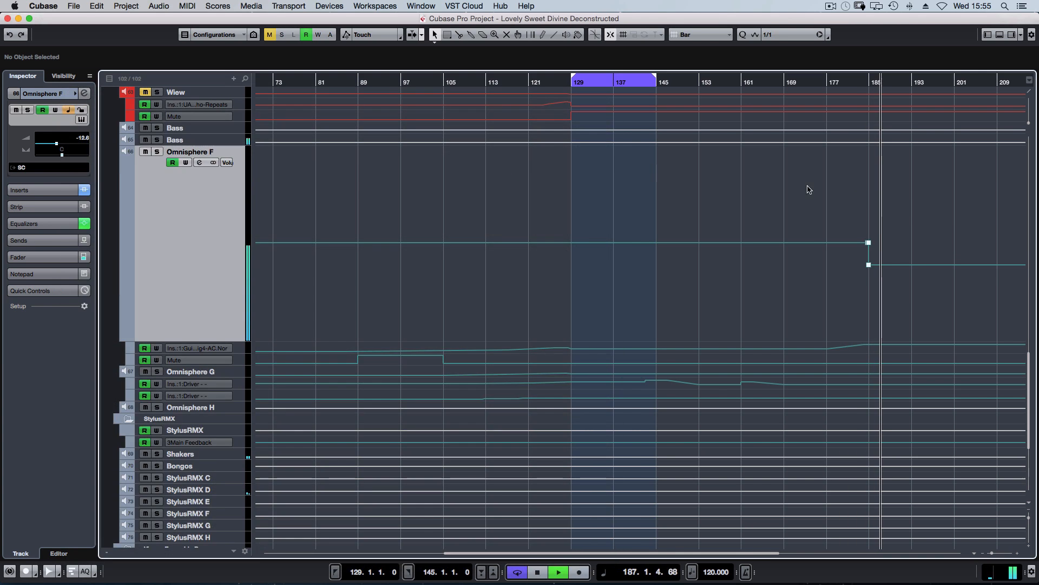
key(space)
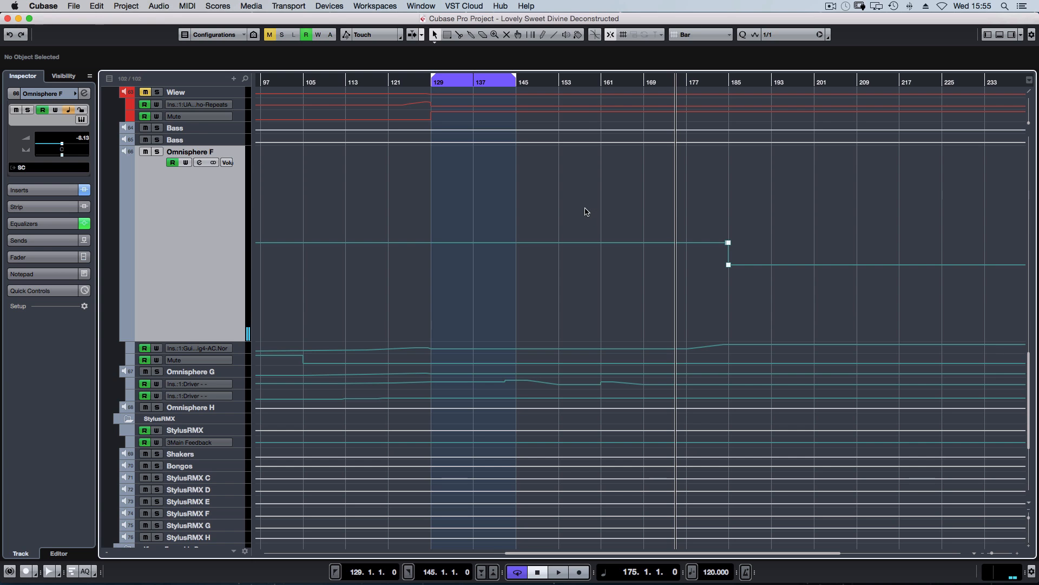
scroll(587, 212, up, 5)
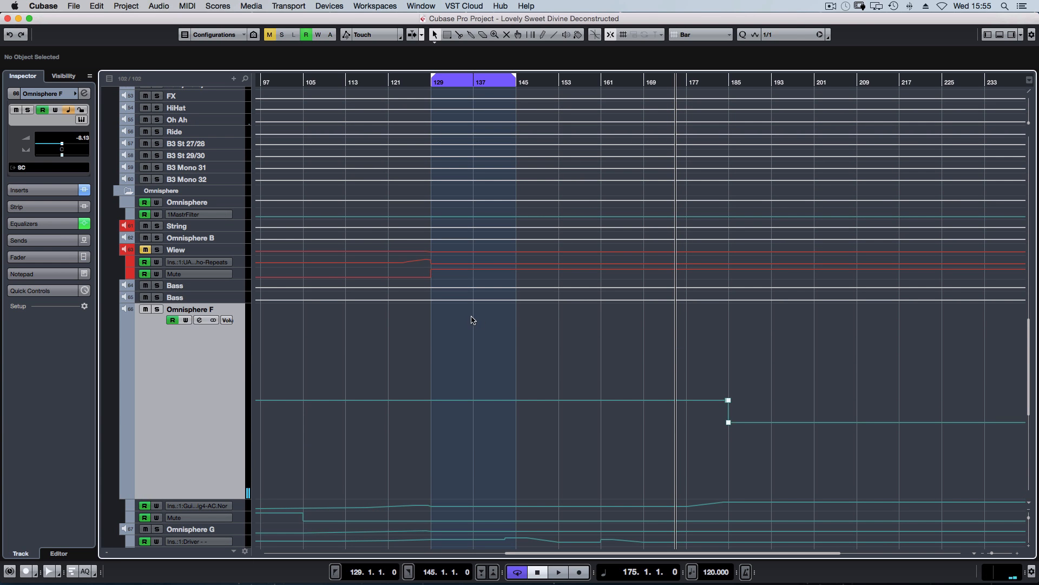
key(z)
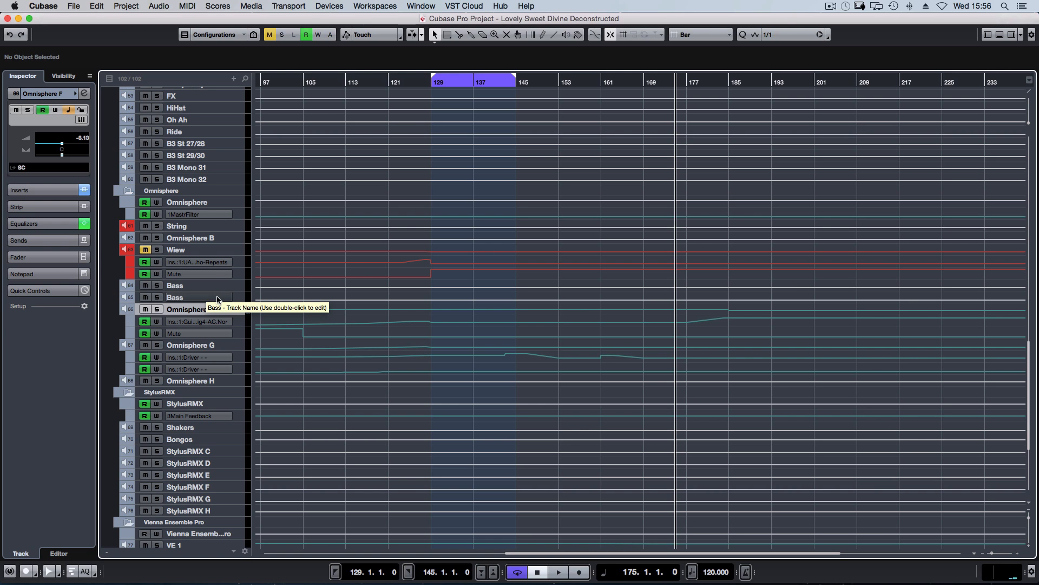
Solo the lower Bass channel together with Omnisphere F, play from bar 129, and unsolo everything to hear them in the mix
click(200, 297)
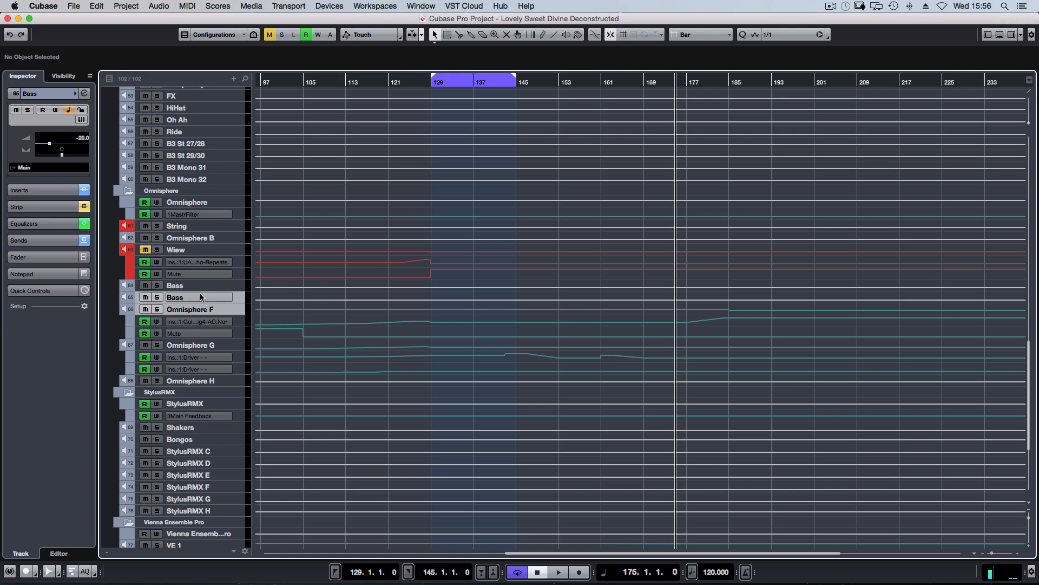
key(s)
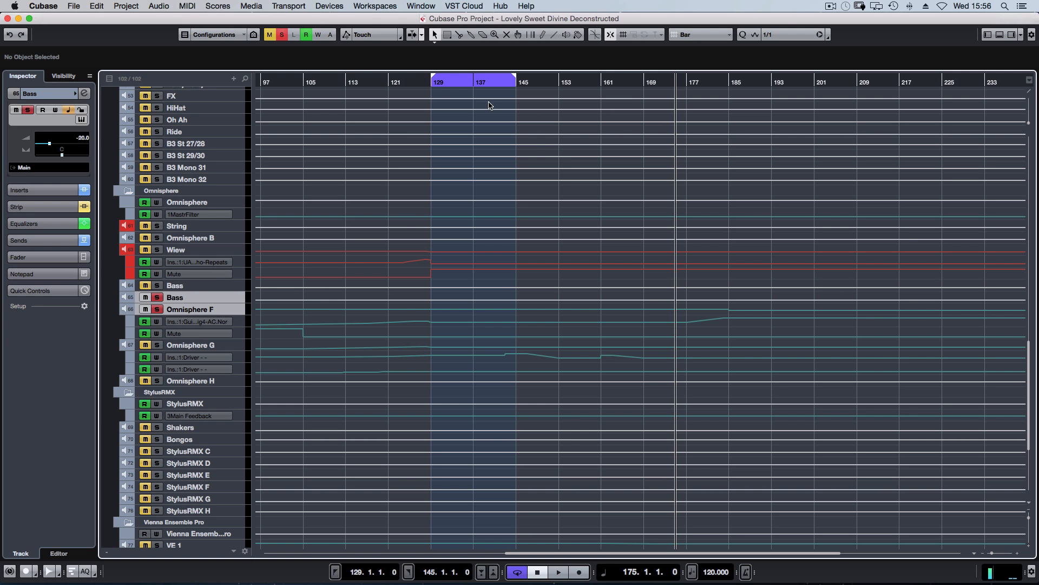
click(436, 85)
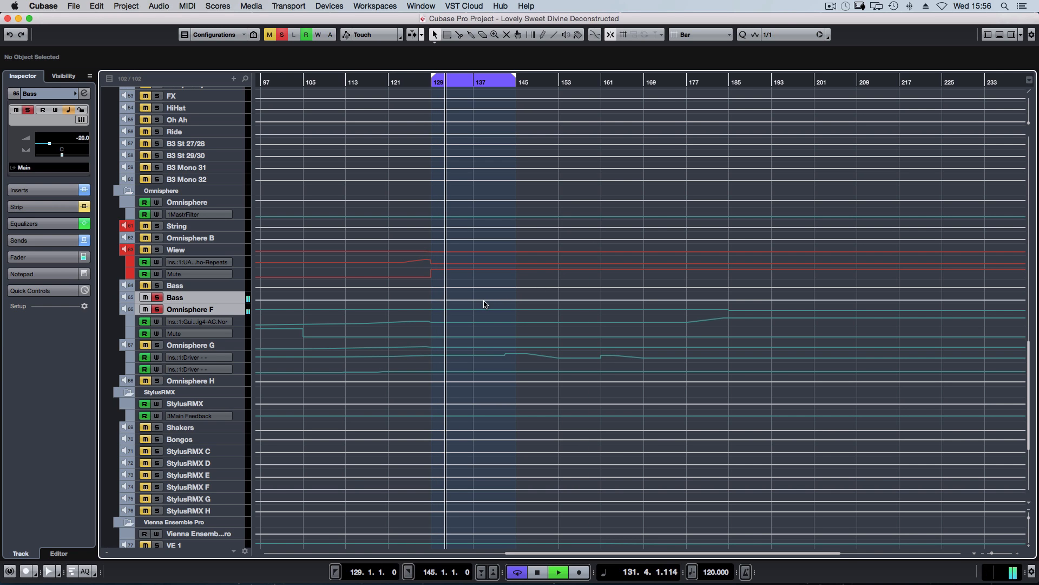
click(282, 36)
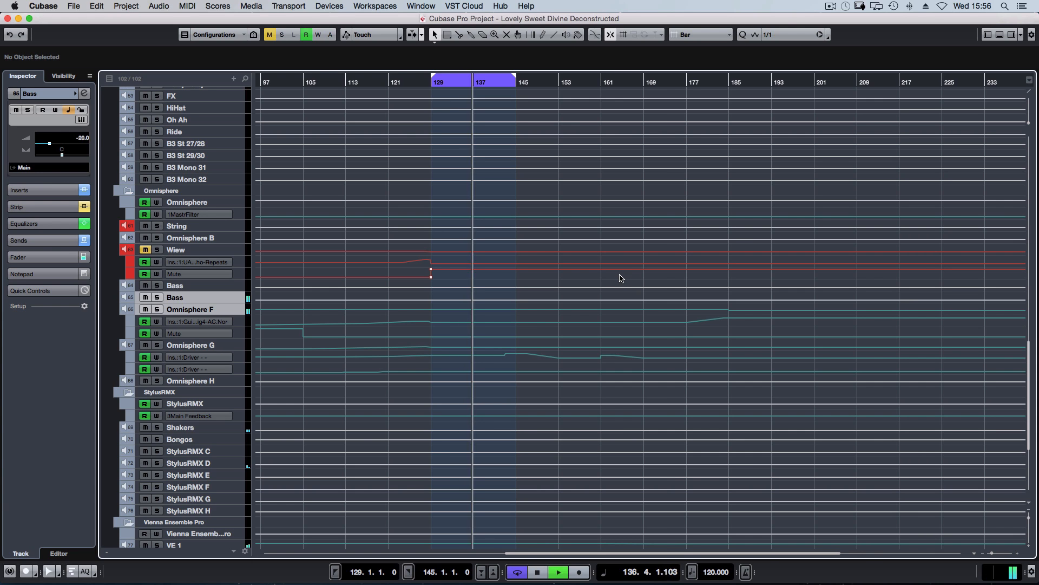
key(space)
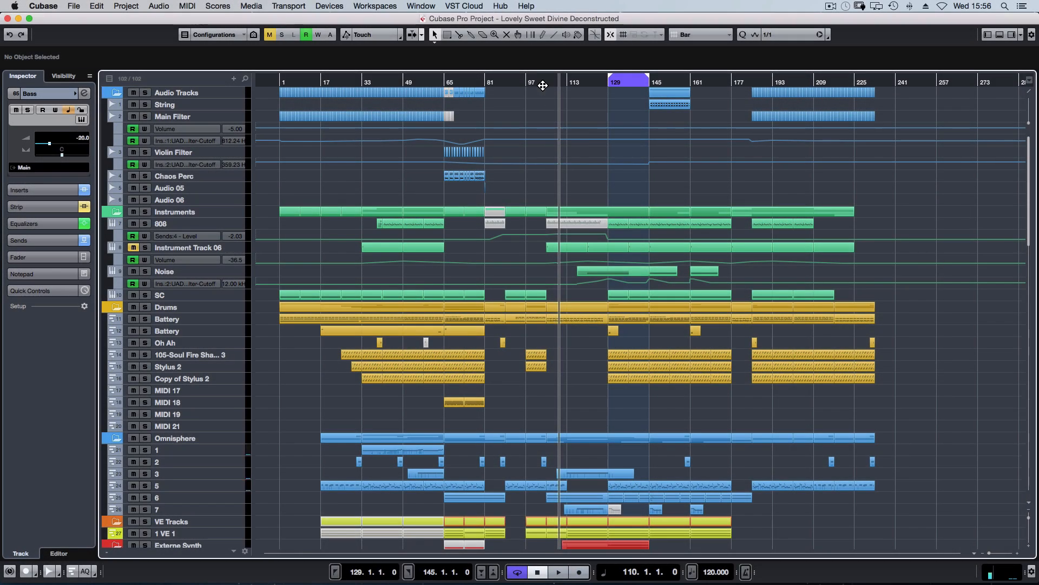
Play the full mix briefly from bar 105 and look down to the Battery and Omnisphere output channels
click(546, 81)
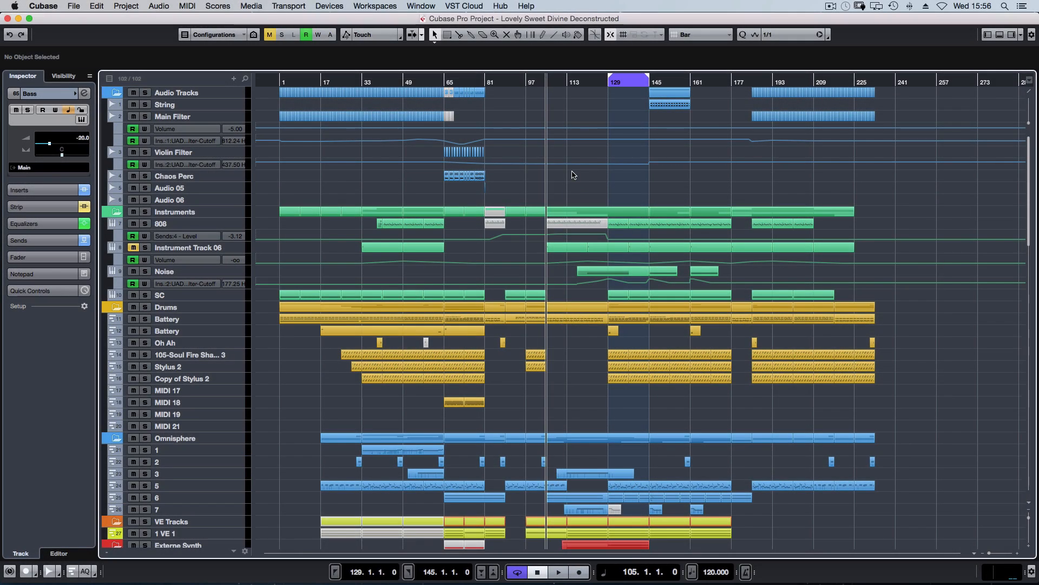
key(h)
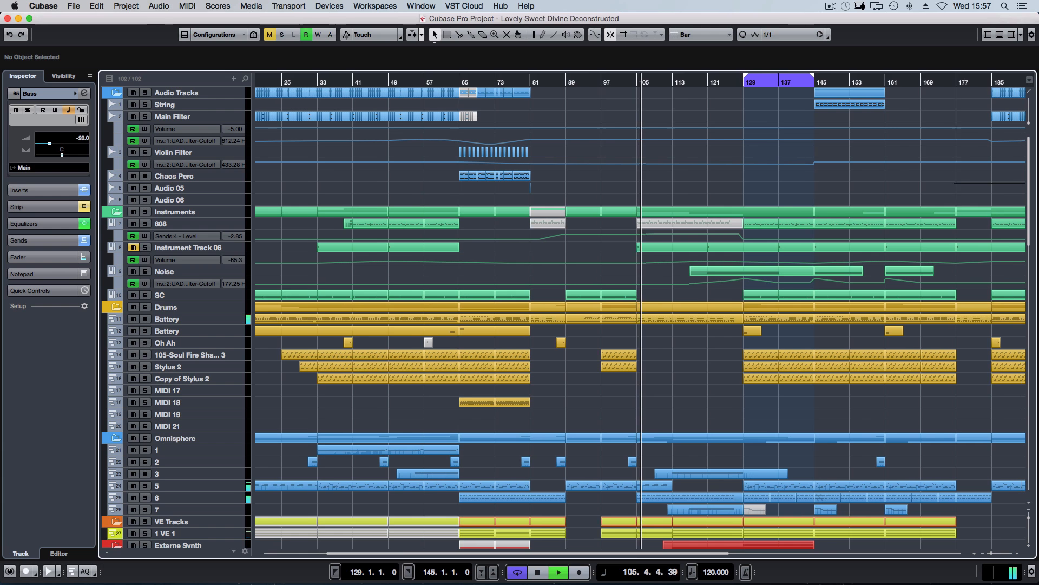
scroll(920, 187, right, 5)
scroll(875, 199, down, 5)
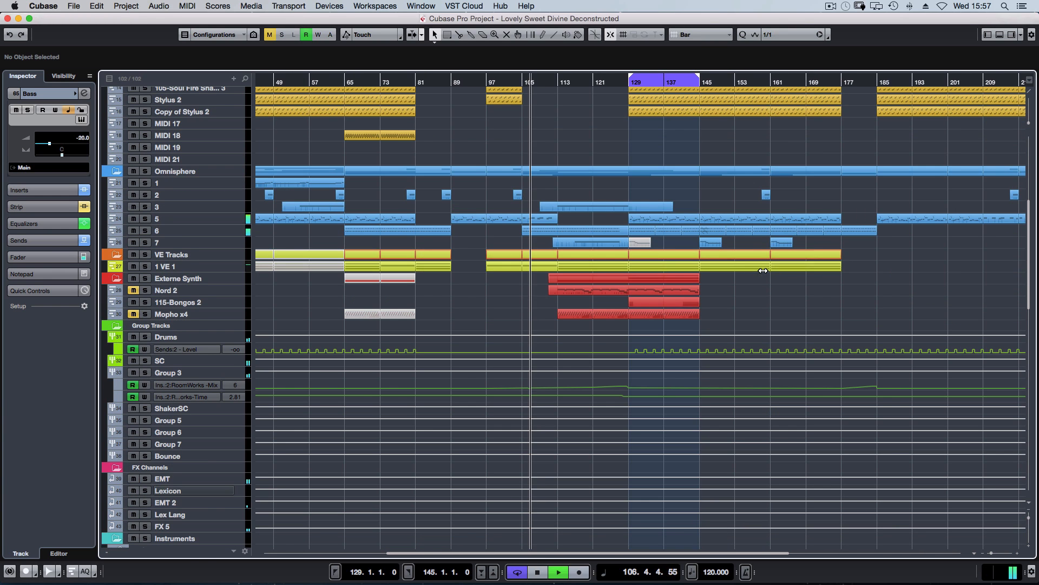
scroll(505, 294, down, 8)
key(space)
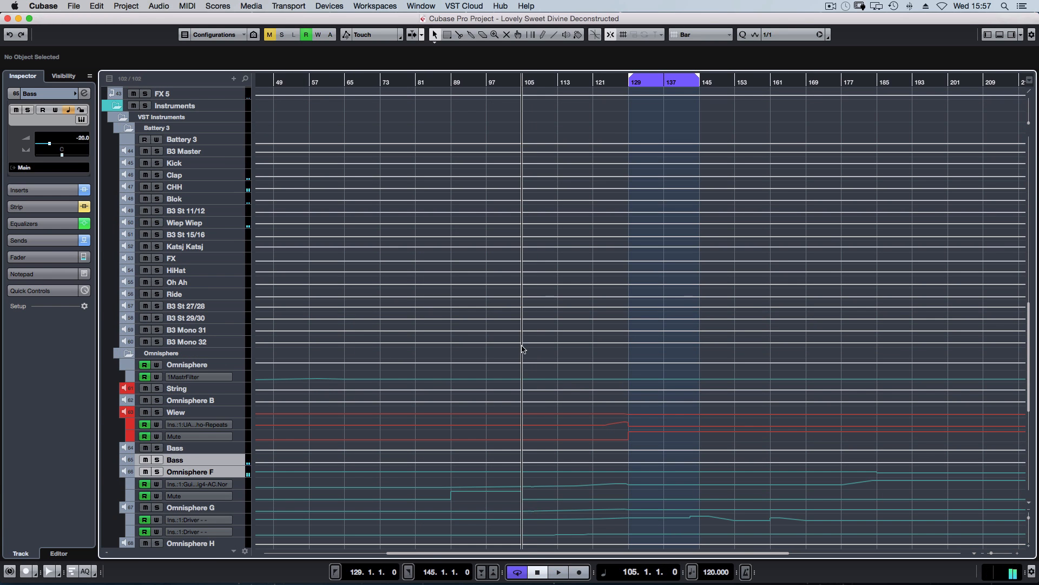
Solo the Group 3 channel and play it from bar 105
scroll(504, 349, up, 5)
scroll(177, 190, up, 3)
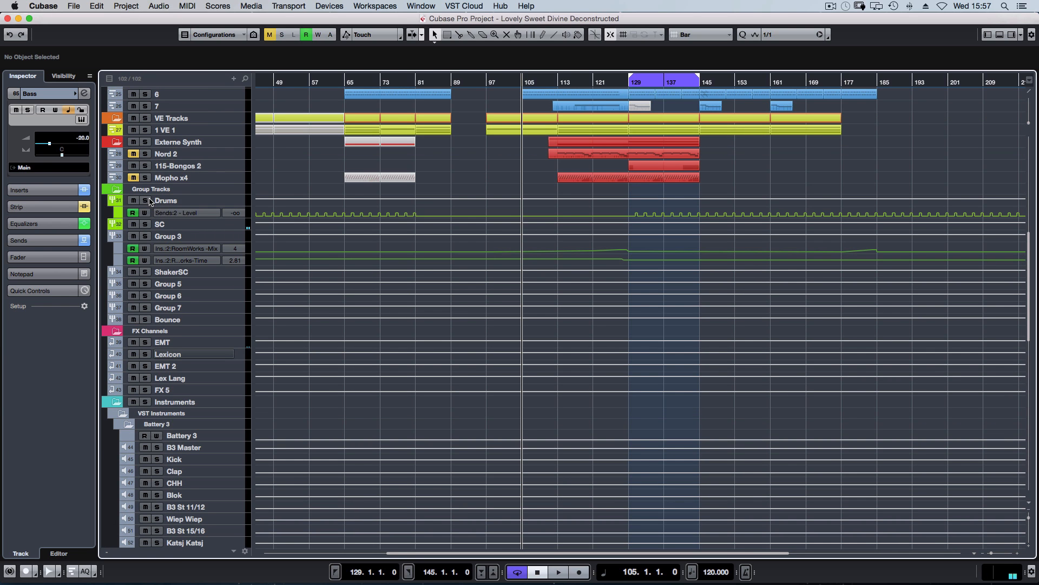
click(146, 237)
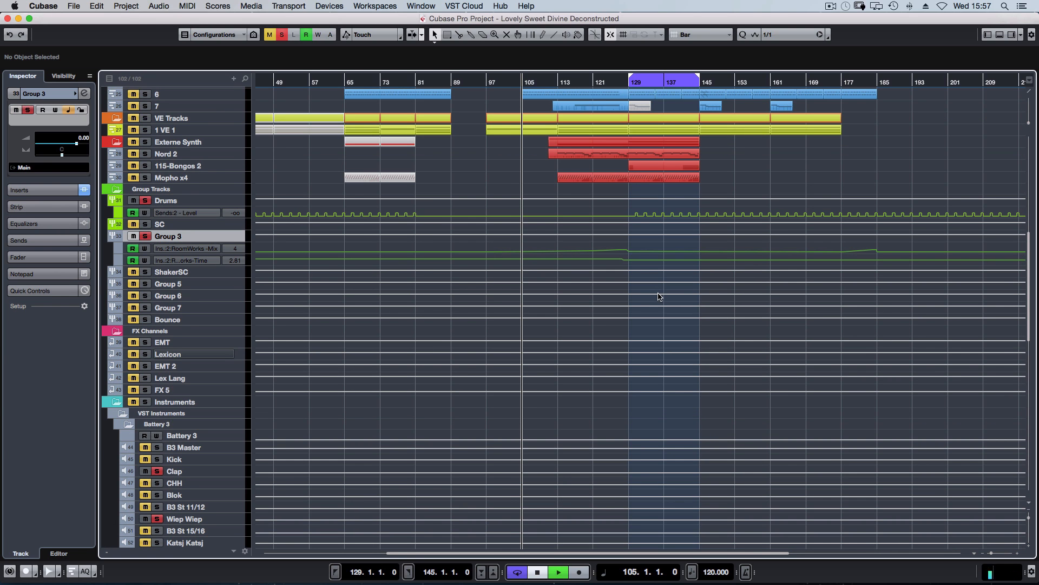
key(space)
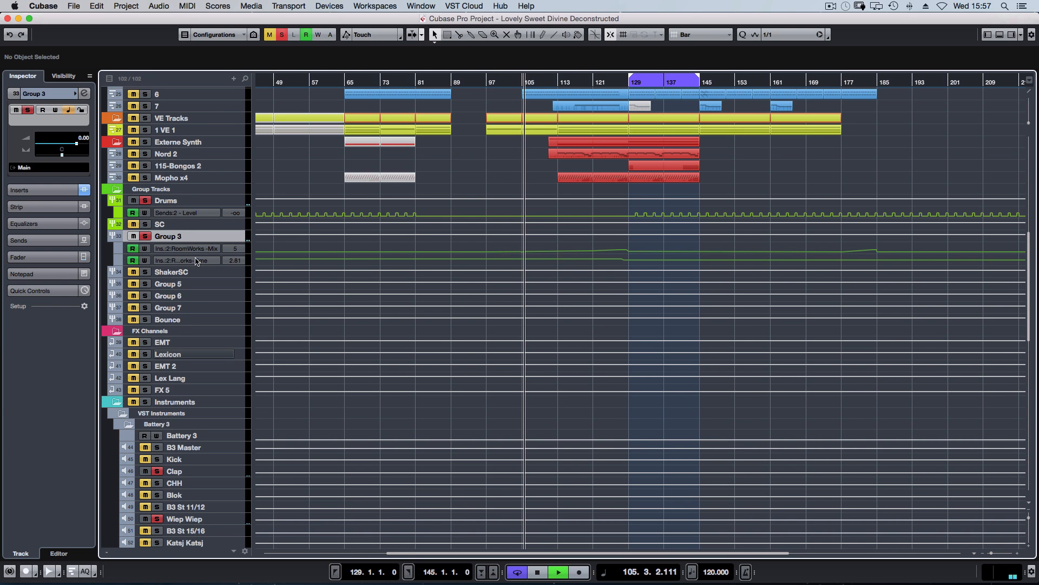
Enlarge Group 3's RoomWorks Mix and Time automation lanes together and stop playback
click(125, 249)
shift+click(126, 261)
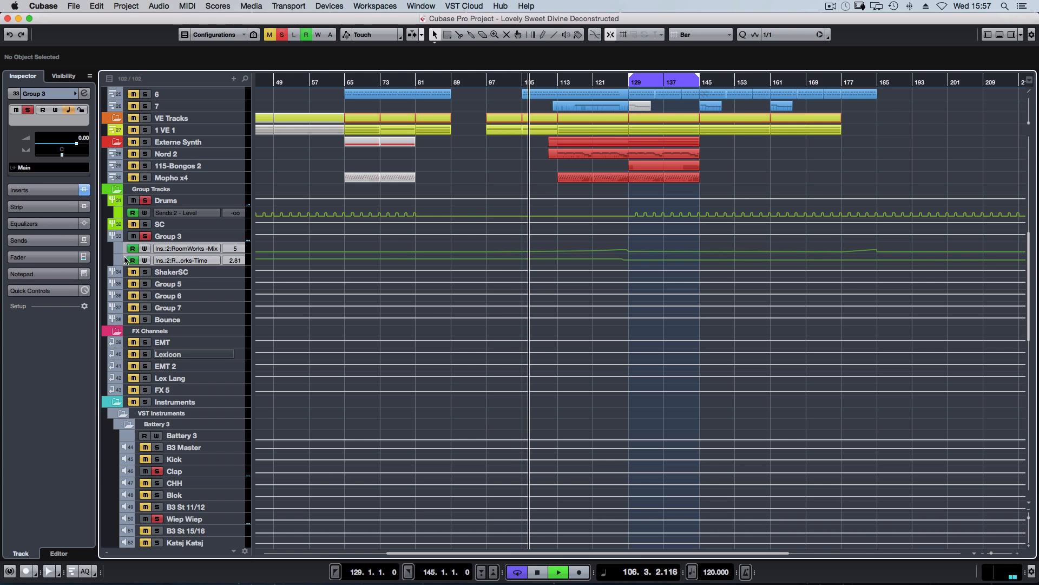
key(ctrl+Down)
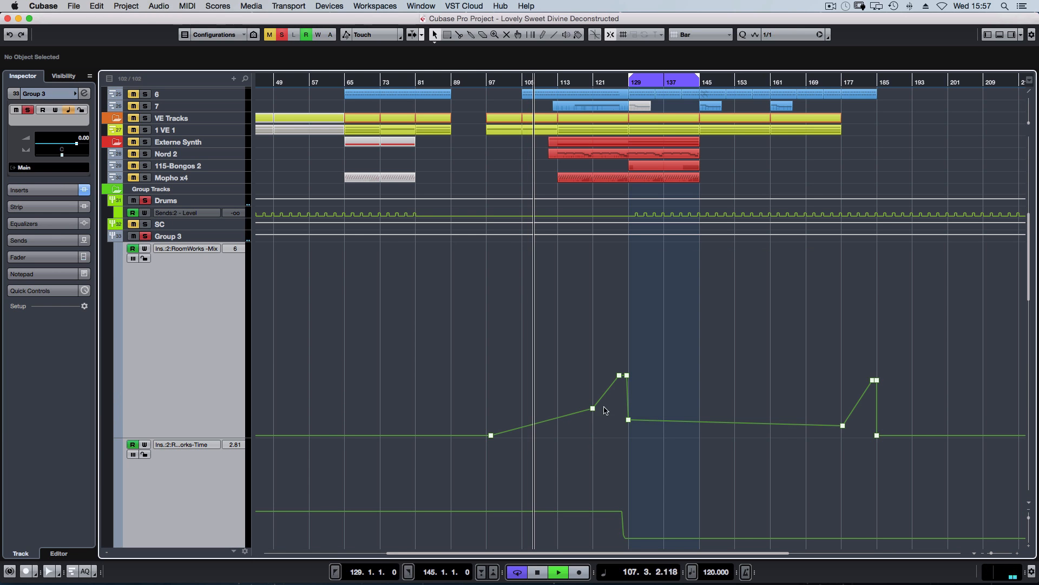
key(space)
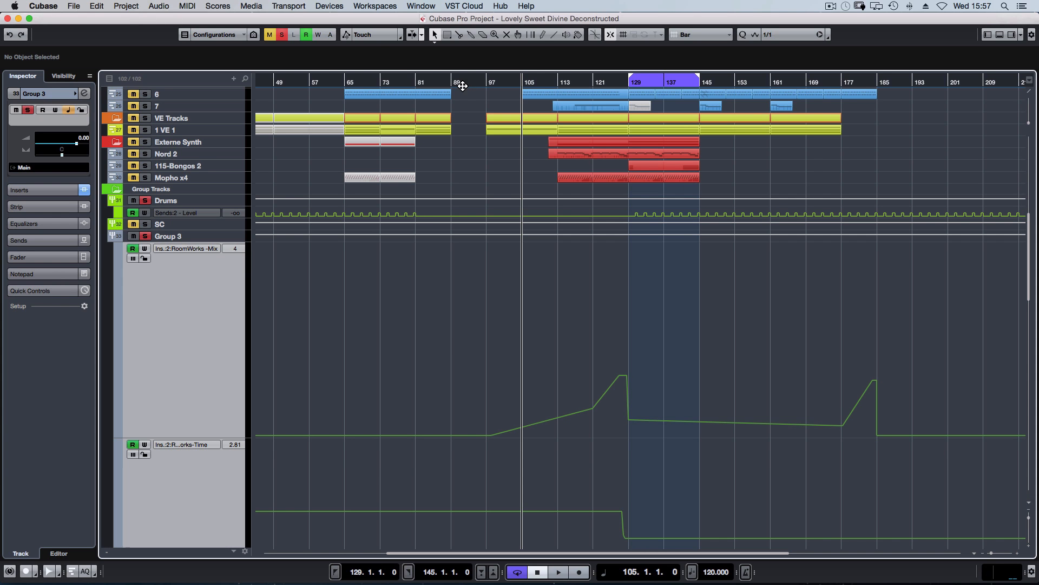
Play the soloed Group 3 through the reverb rise around bar 126, switching its solo off and on again for comparison
key(space)
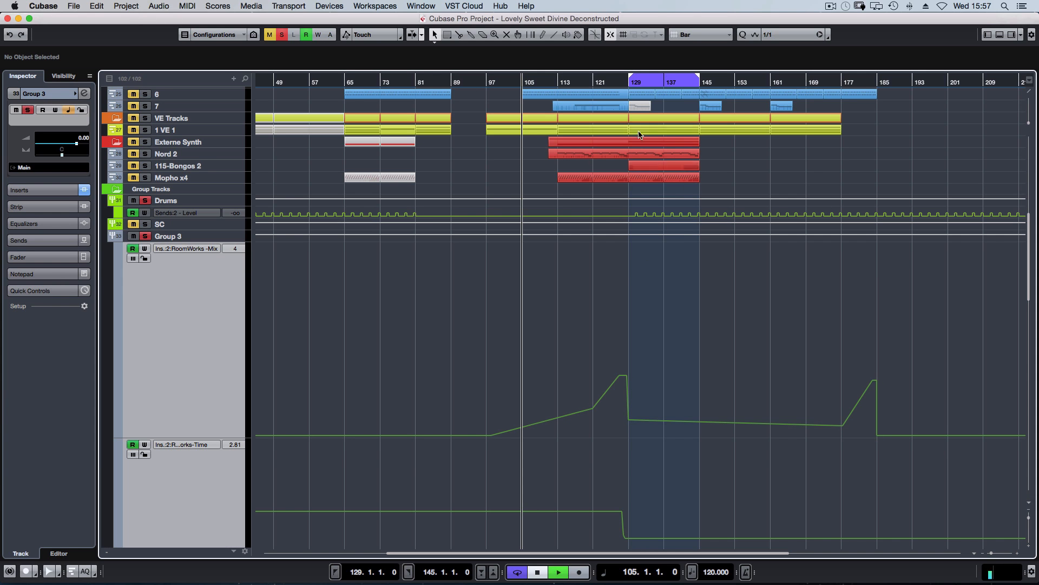
click(606, 84)
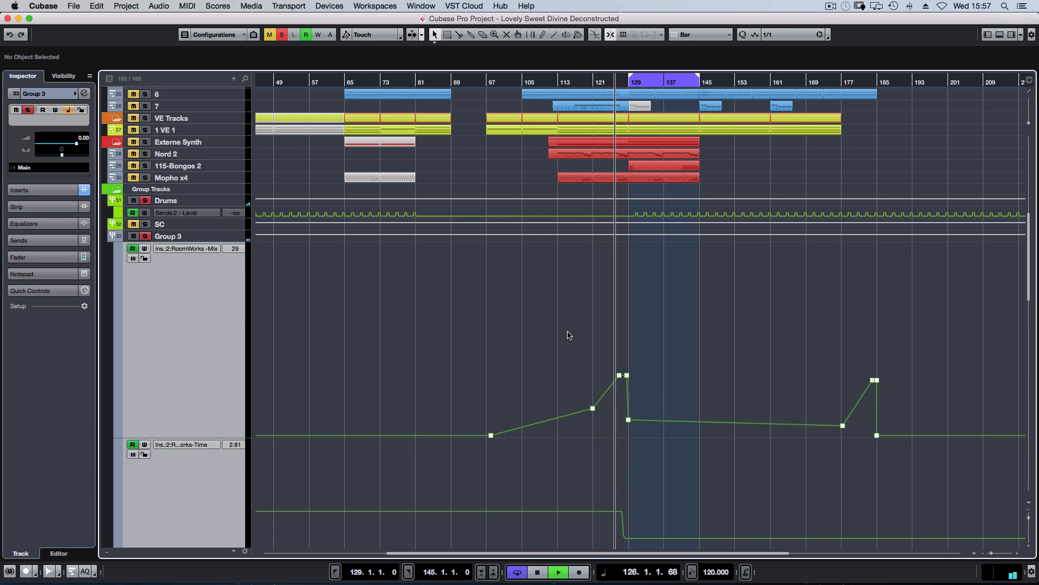
click(146, 236)
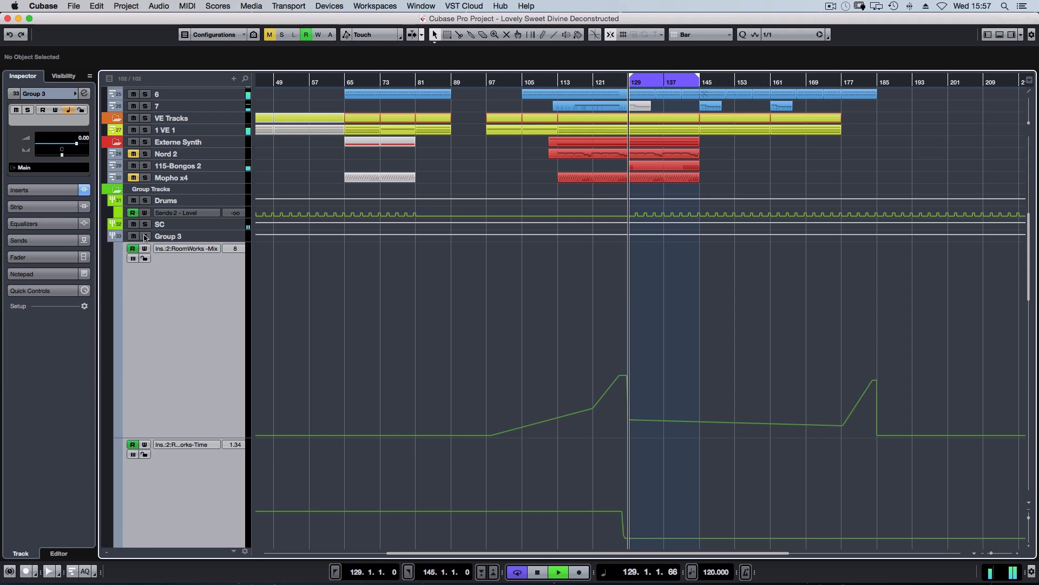
click(145, 236)
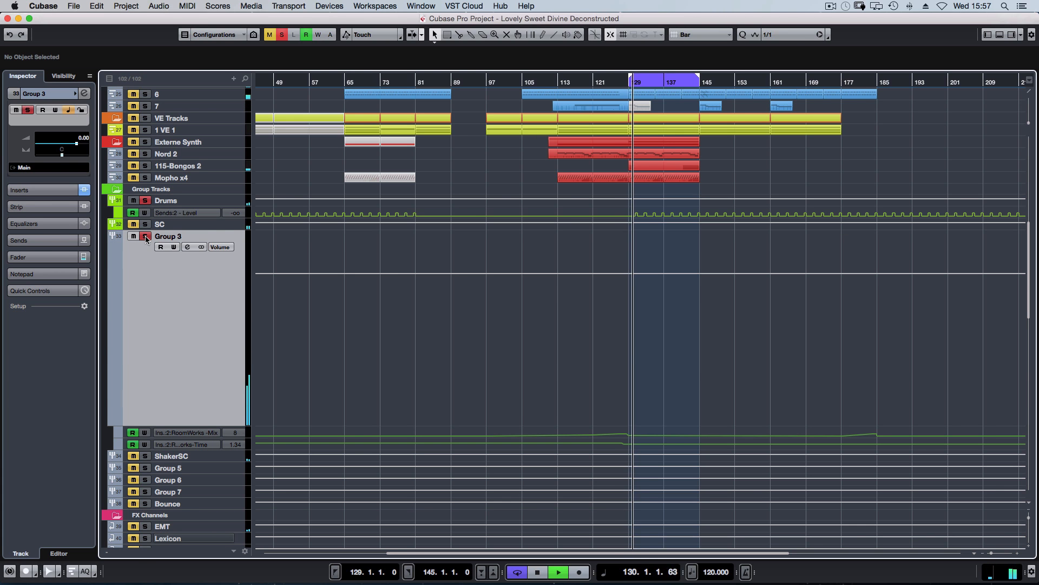
Stop playback, enlarge only the RoomWorks Mix lane of Group 3 and select its automation point at bar 129
key(space)
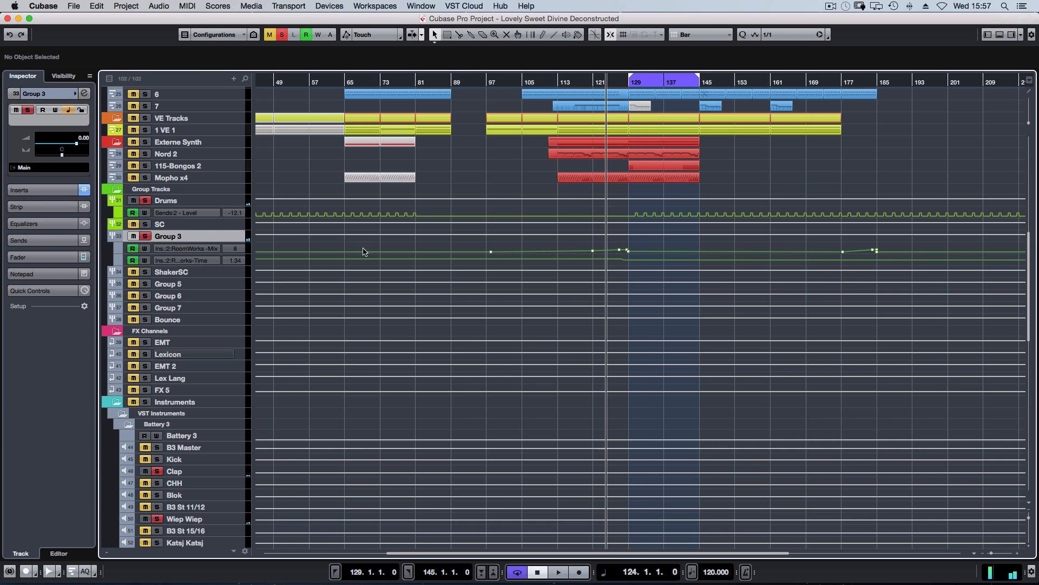
click(126, 248)
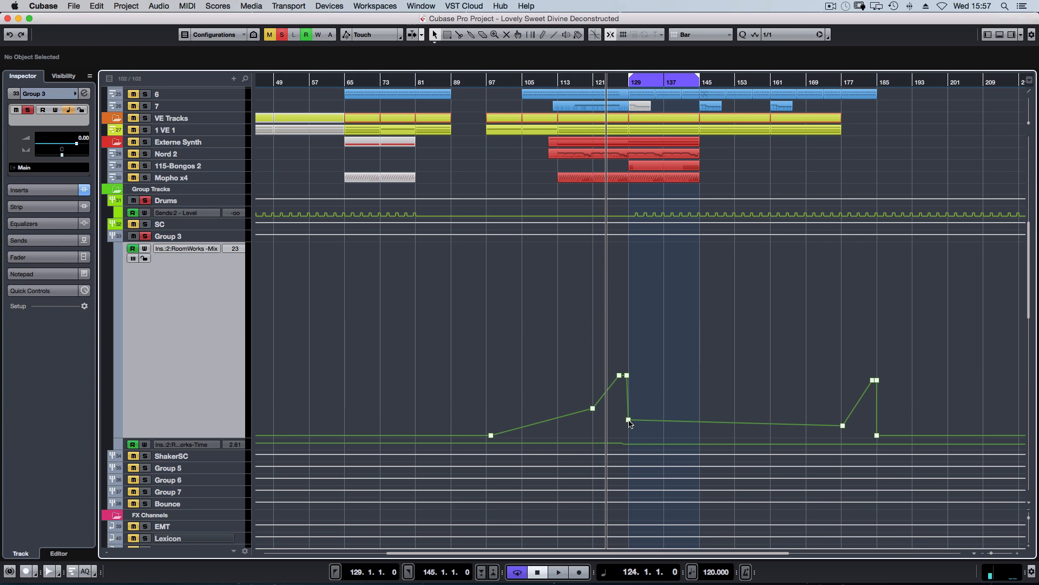
drag(630, 422, 639, 444)
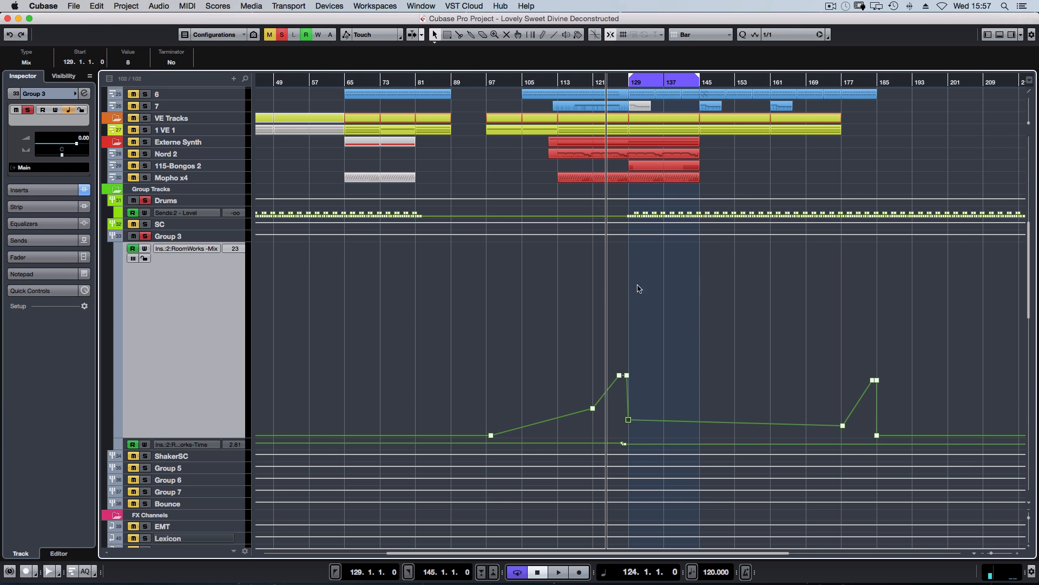
Play the soloed Group 3 across bar 129, from bar 81 and again from bar 129 to compare the reverb amounts
key(space)
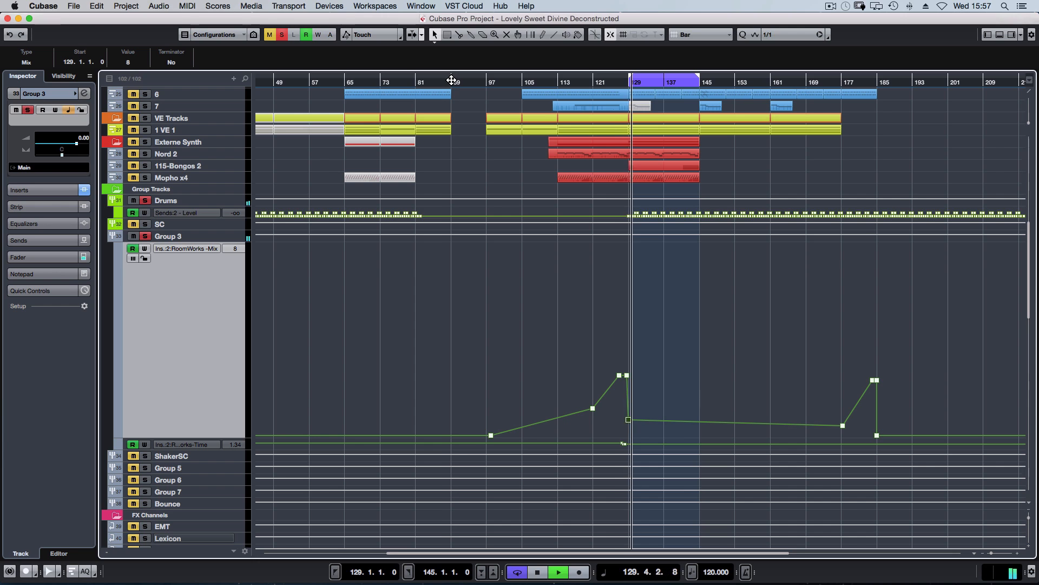
click(451, 80)
key(space)
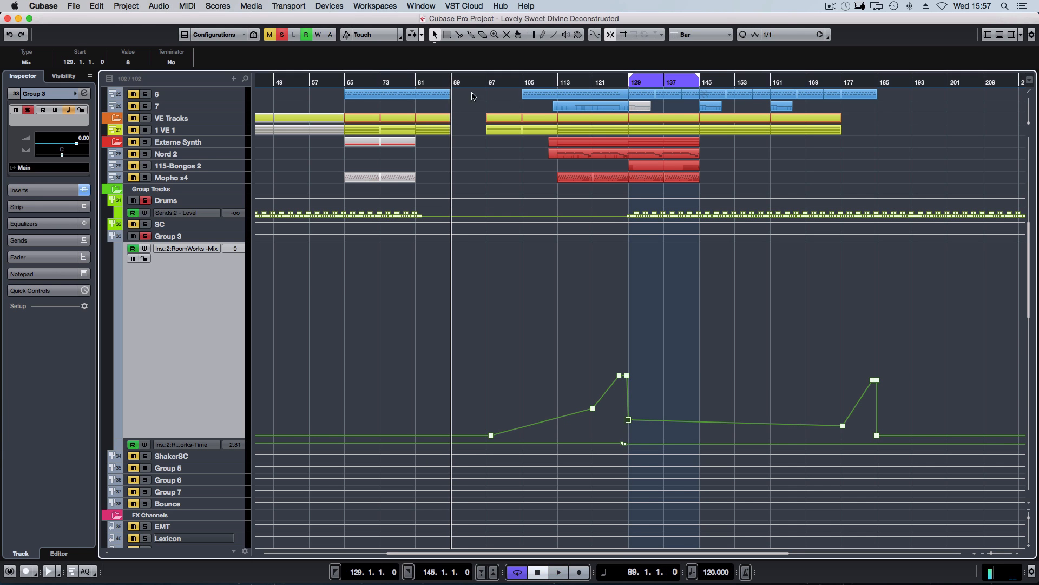
click(416, 80)
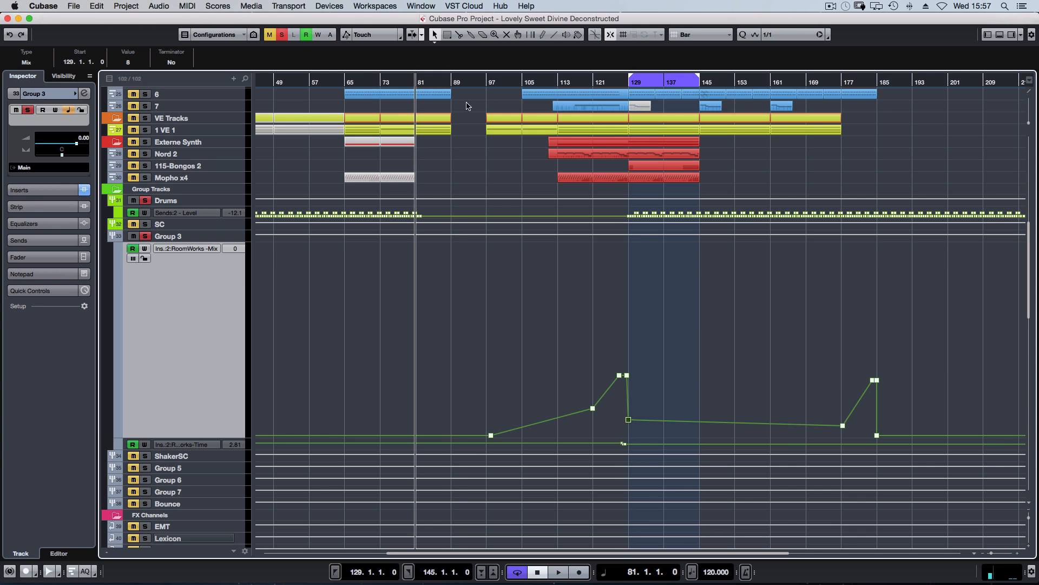
key(space)
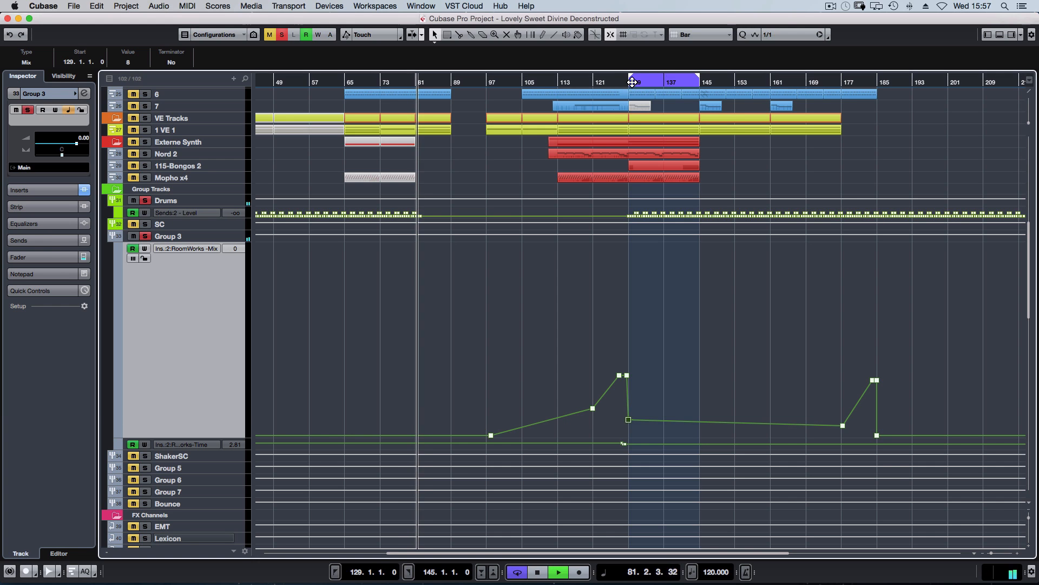
click(629, 82)
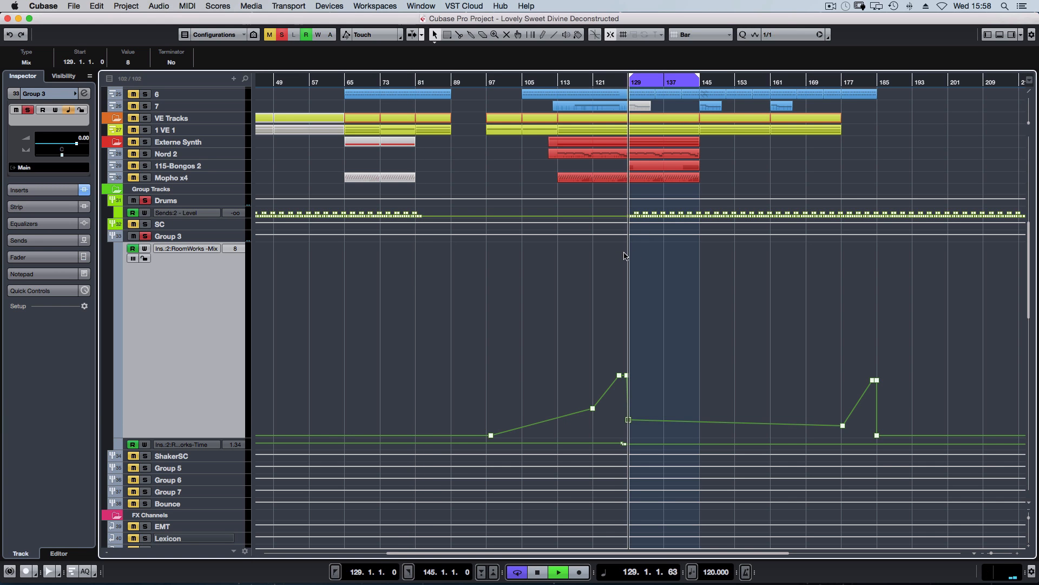
key(space)
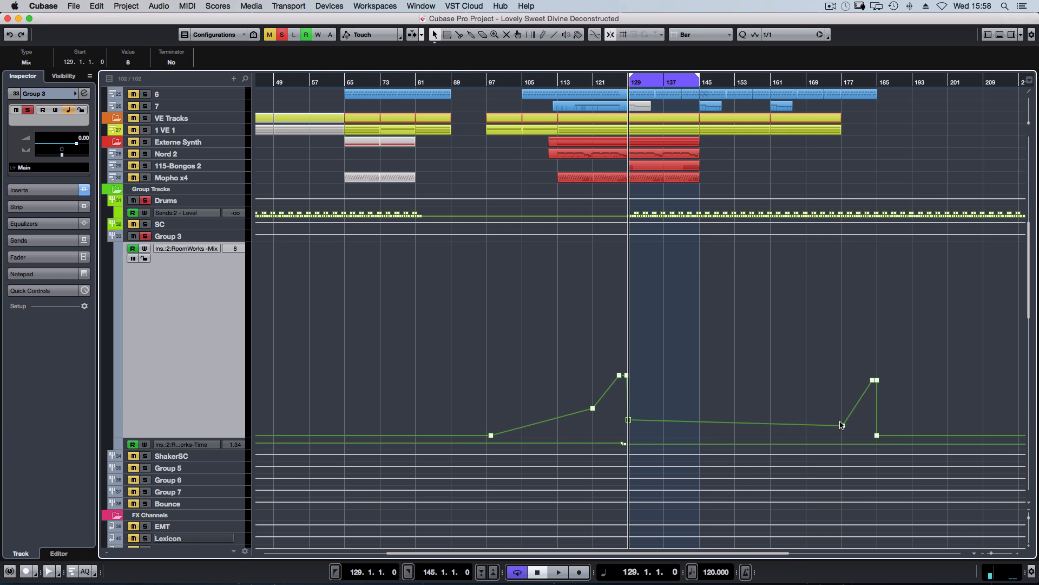
Unsolo Group 3 and play the full mix from bar 126, bringing the MIDI tracks above it into view
click(616, 81)
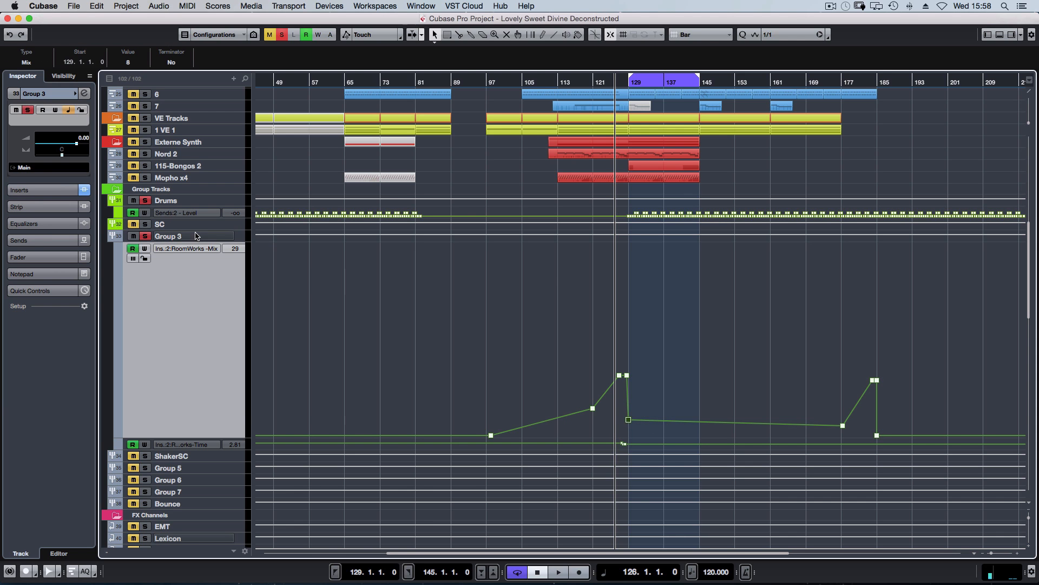
click(146, 236)
click(709, 310)
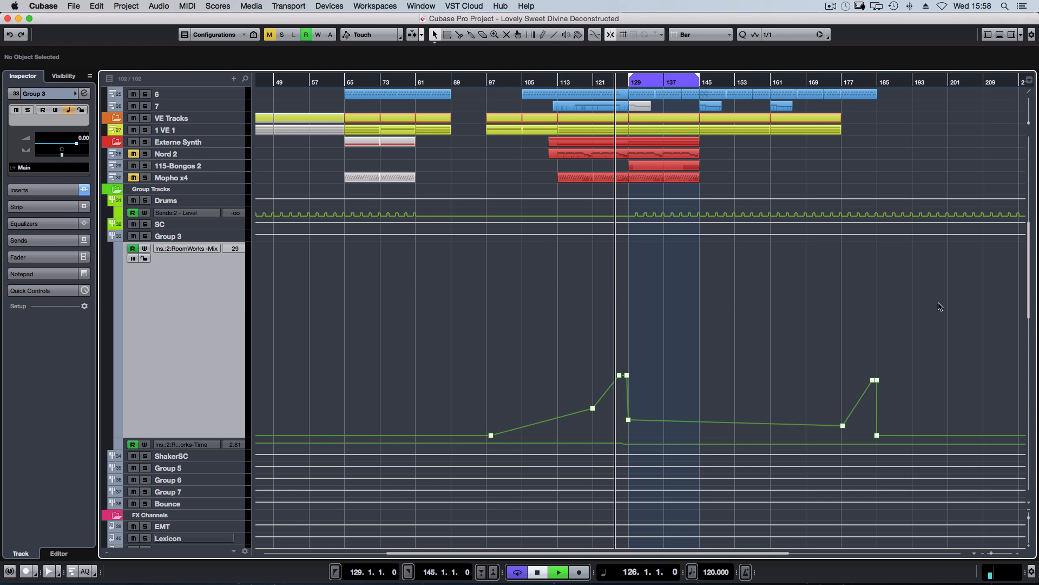
key(space)
scroll(1029, 283, up, 1)
drag(1029, 283, 1029, 265)
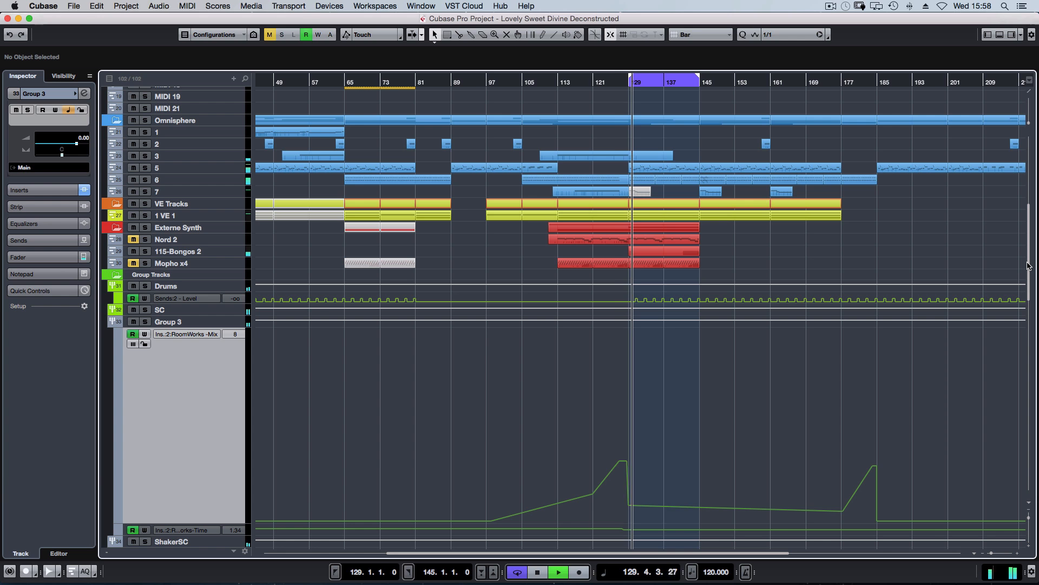
Stop playback, solo the String audio track and place the playhead at bar 142 with cycle playback off
scroll(1028, 265, up, 15)
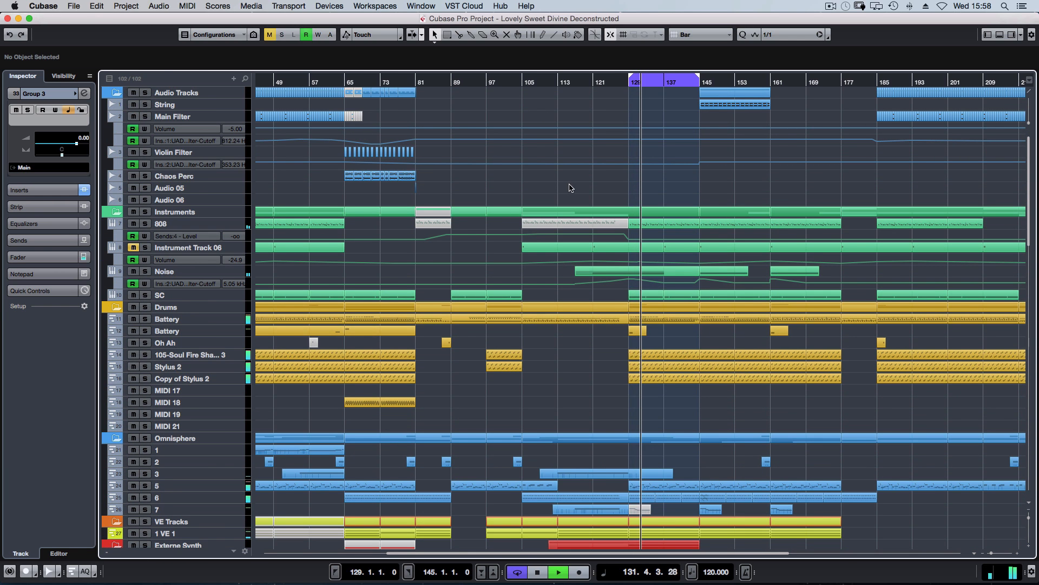
key(space)
click(203, 106)
key(s)
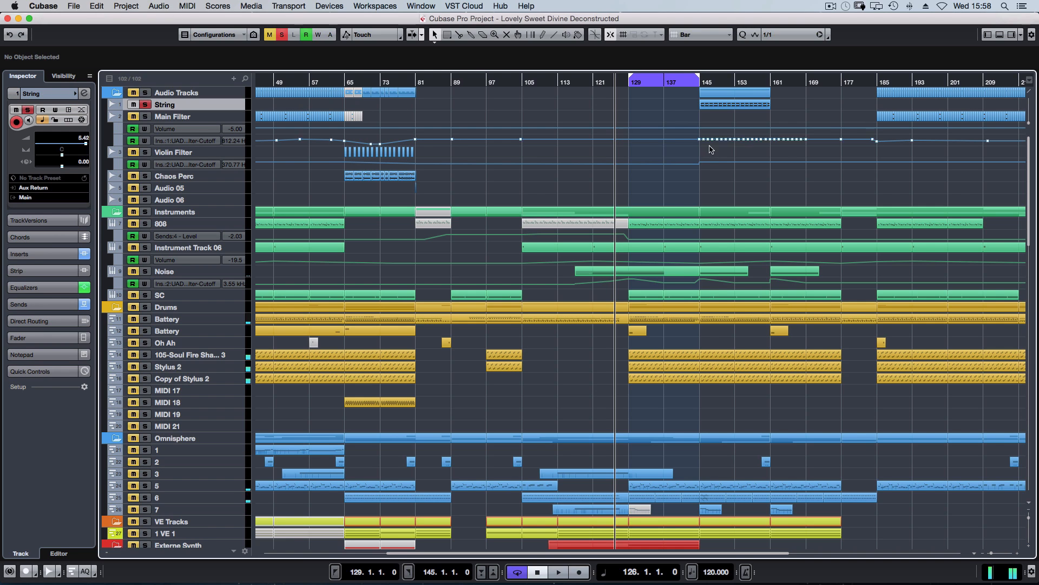
click(687, 82)
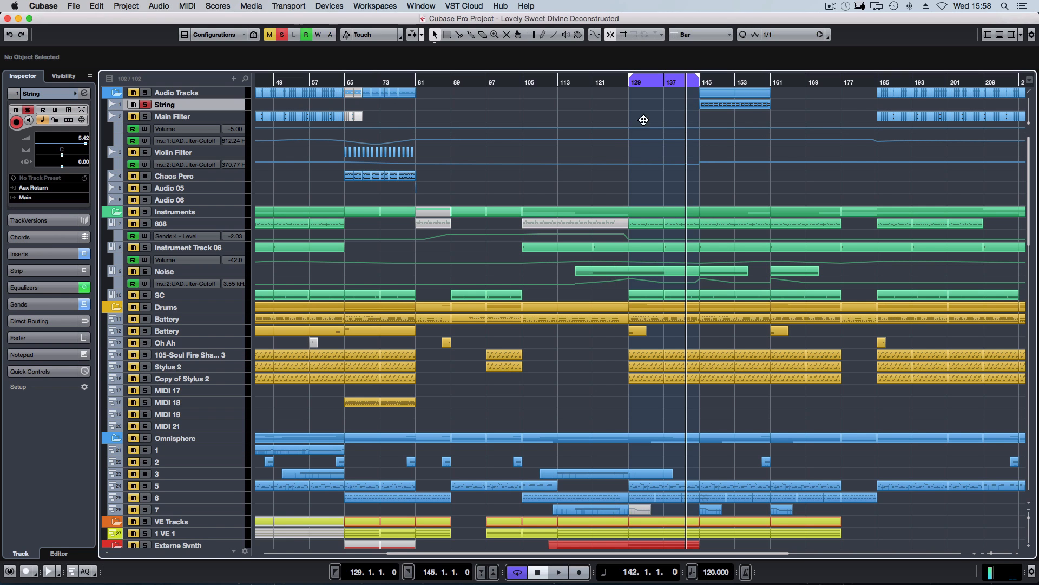
key(KP_Divide)
scroll(739, 192, right, 3)
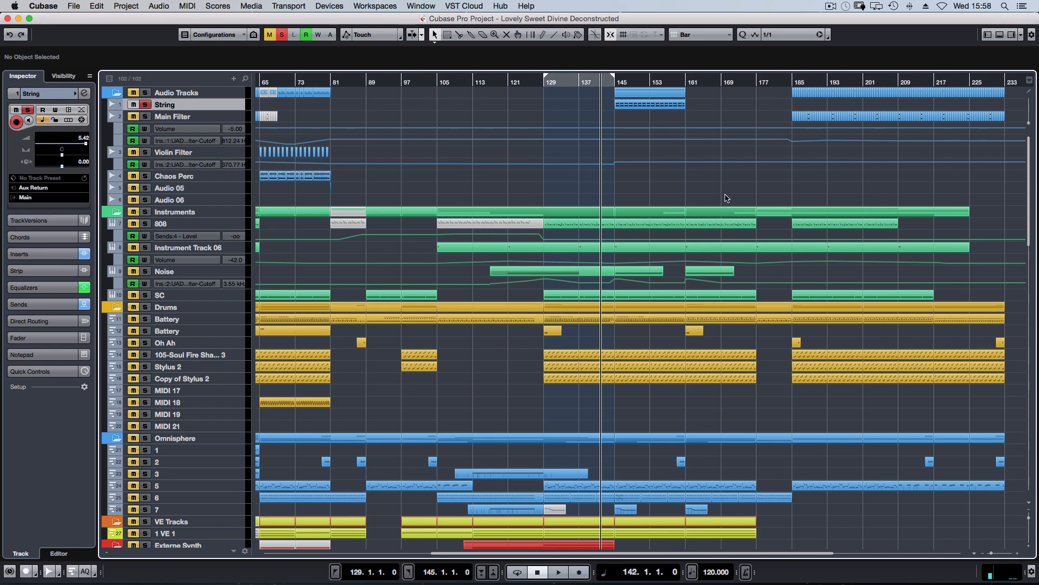
Enlarge the String track and play it from bar 142, starting soloed and unsoloing it to hear it in the full mix
key(ctrl+grave)
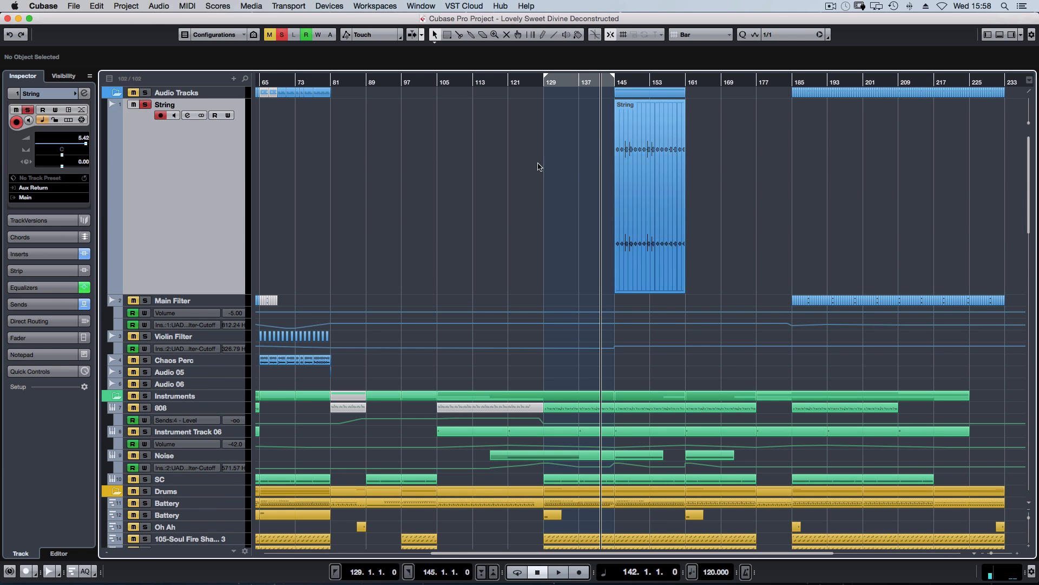
key(ctrl+grave)
key(ctrl+grave)
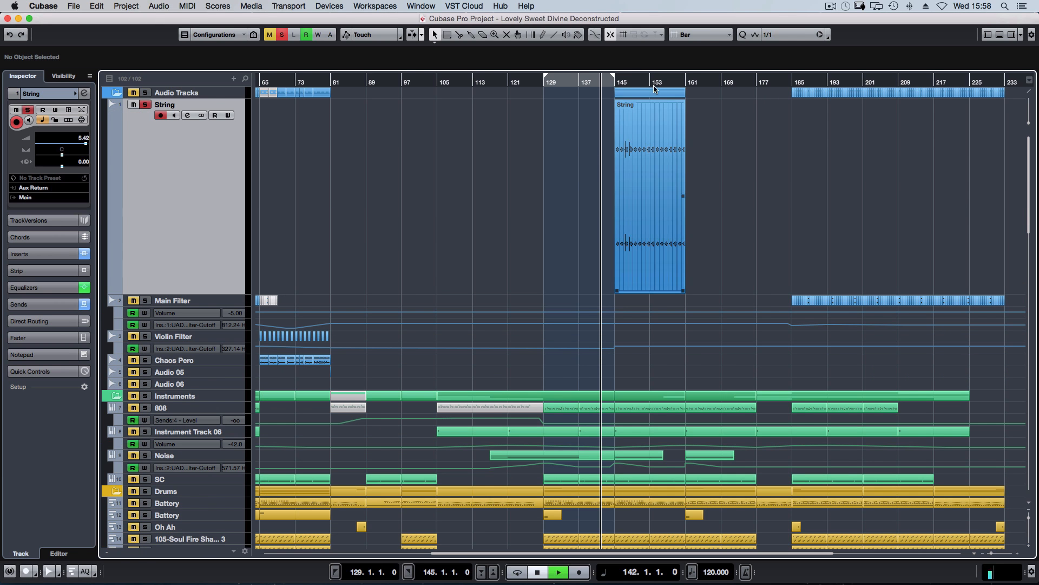
key(space)
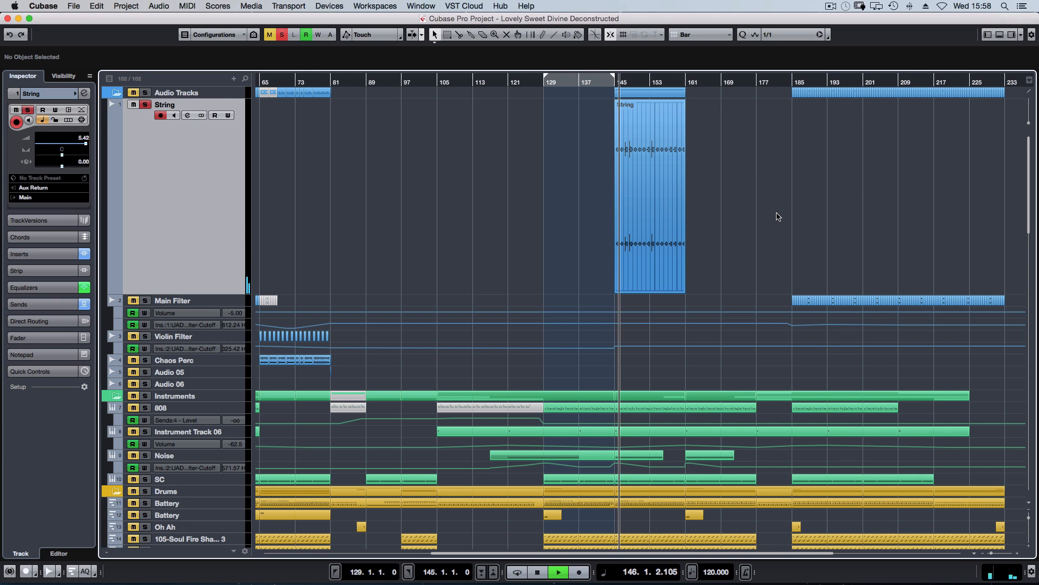
key(s)
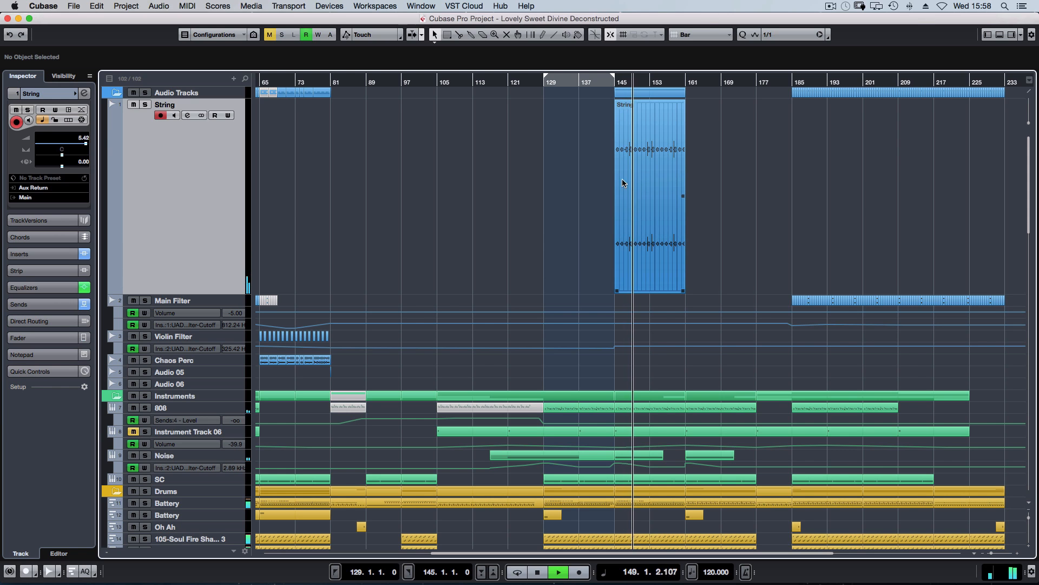
Check the String track's channel settings during playback, soloing the track again and stopping playback
key(e)
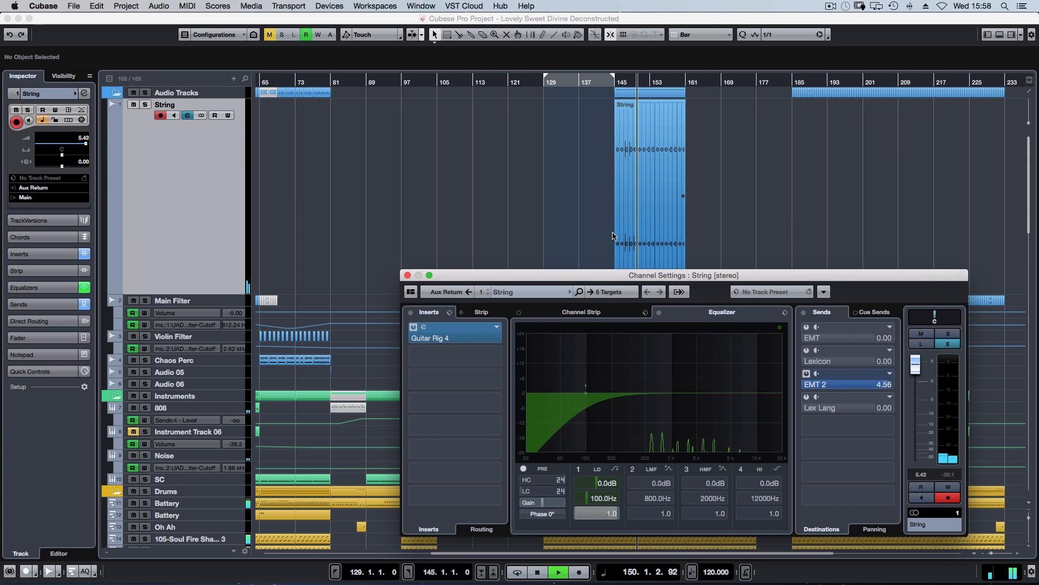
key(e)
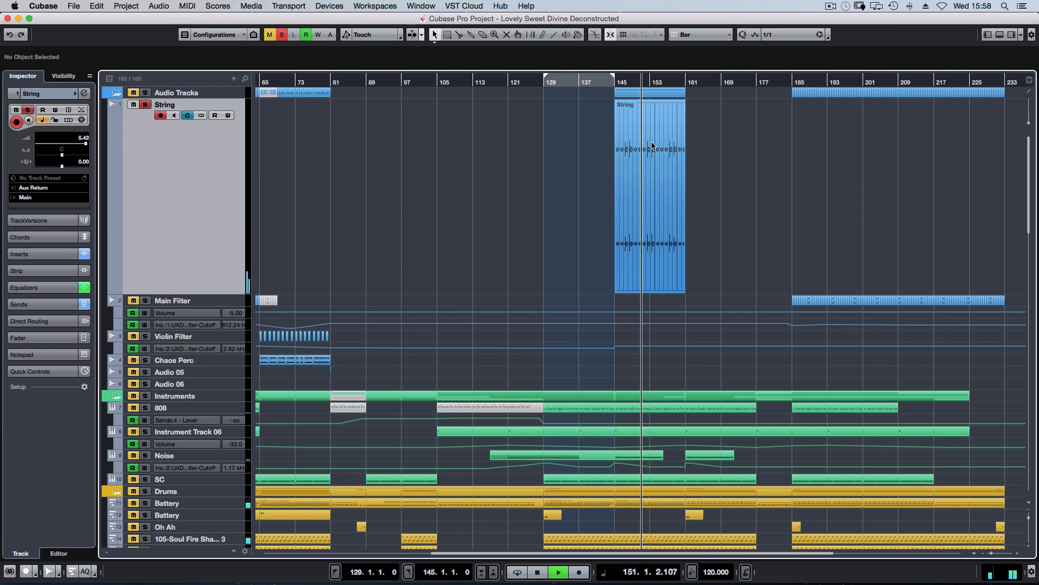
key(s)
key(e)
key(space)
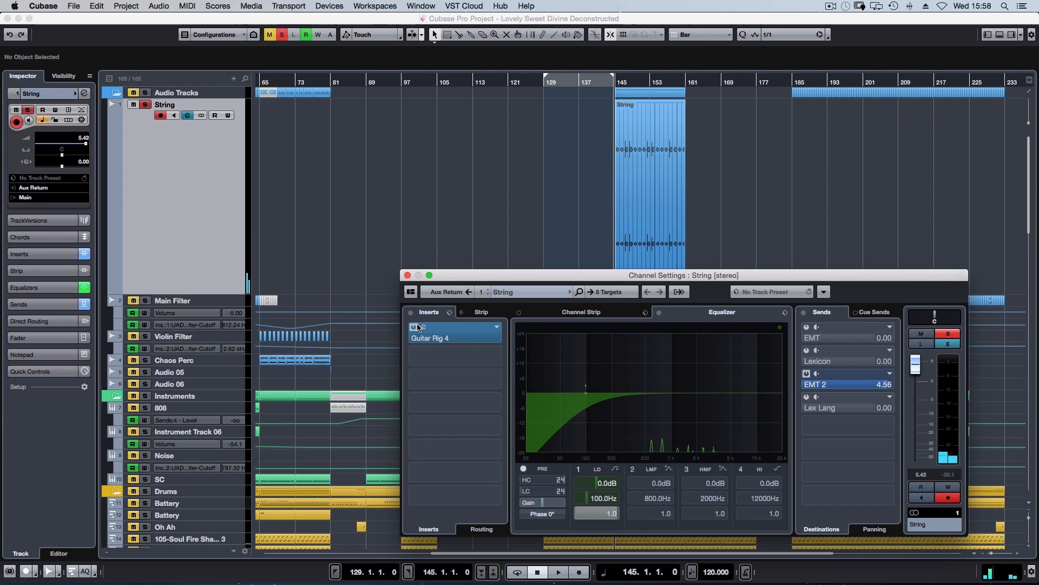
Bypass the String channel's inserts and EMT 2 send, play the dry sound from bar 145 and close the channel settings
click(807, 386)
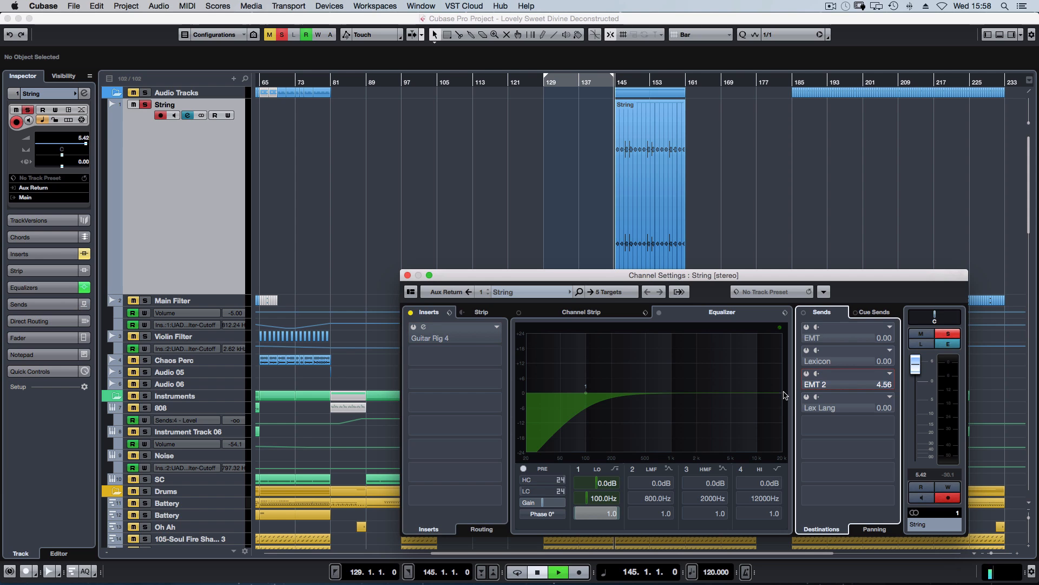
key(space)
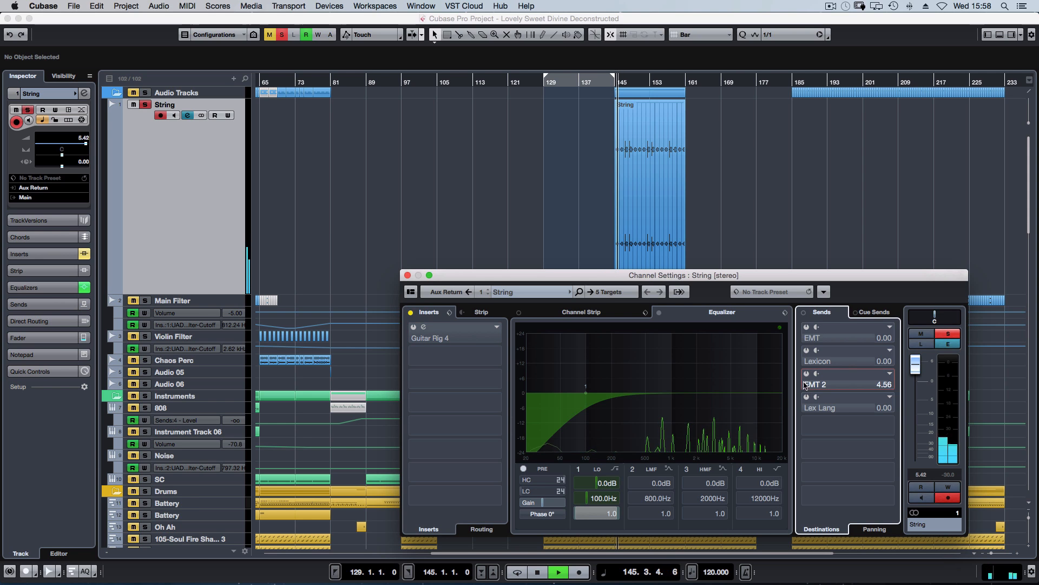
key(space)
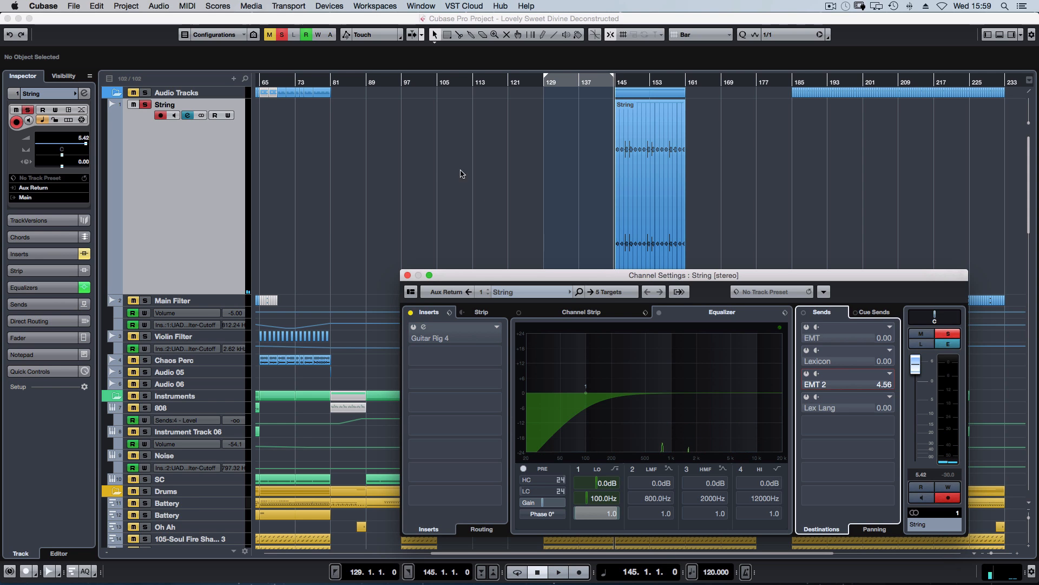
scroll(441, 172, left, 10)
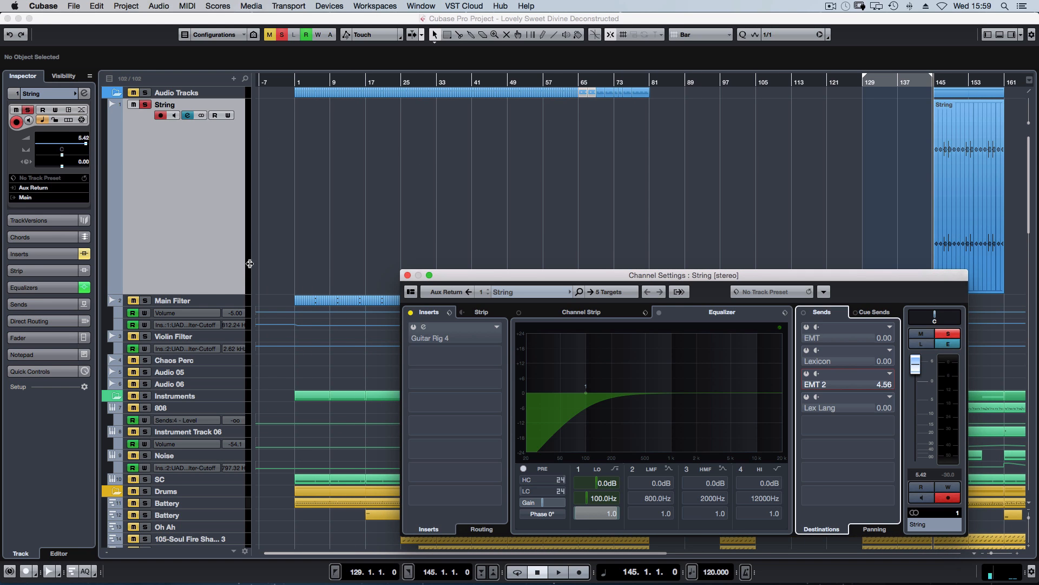
scroll(503, 204, right, 10)
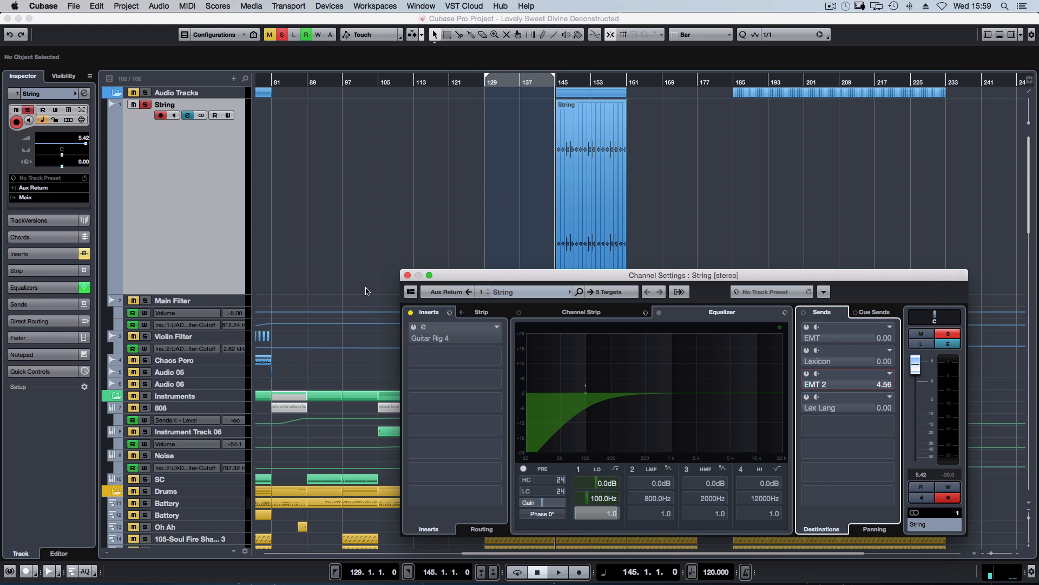
drag(464, 270, 472, 273)
key(e)
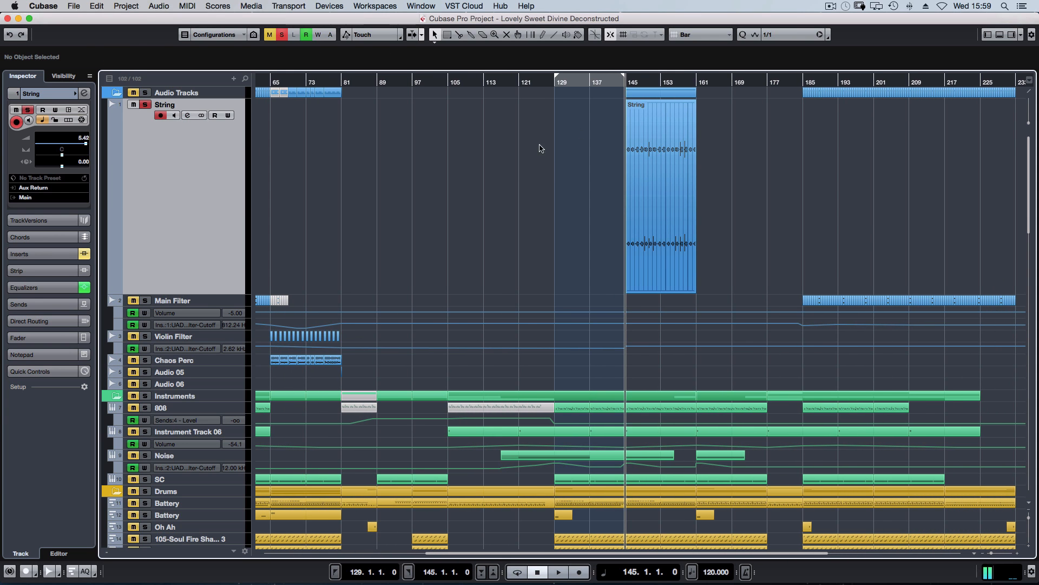
Re-enable the String channel's Guitar Rig 4 insert, open its Pitch Pedal and play the soloed track from bar 145
key(e)
click(432, 332)
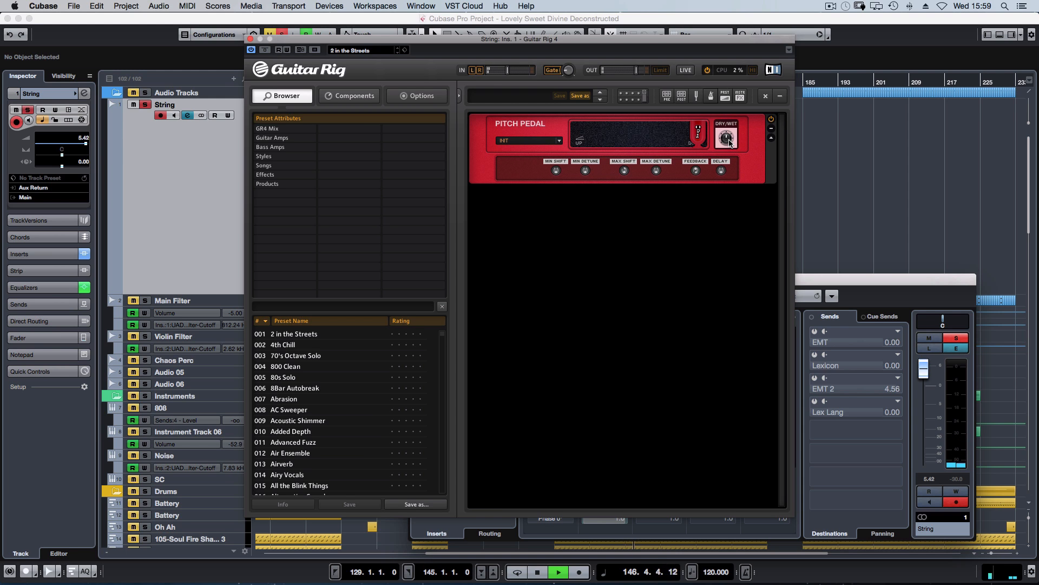
key(space)
Set the Pitch Pedal's Dry/Wet to 100% and play the soloed String track from bar 145
mouse_move(727, 140)
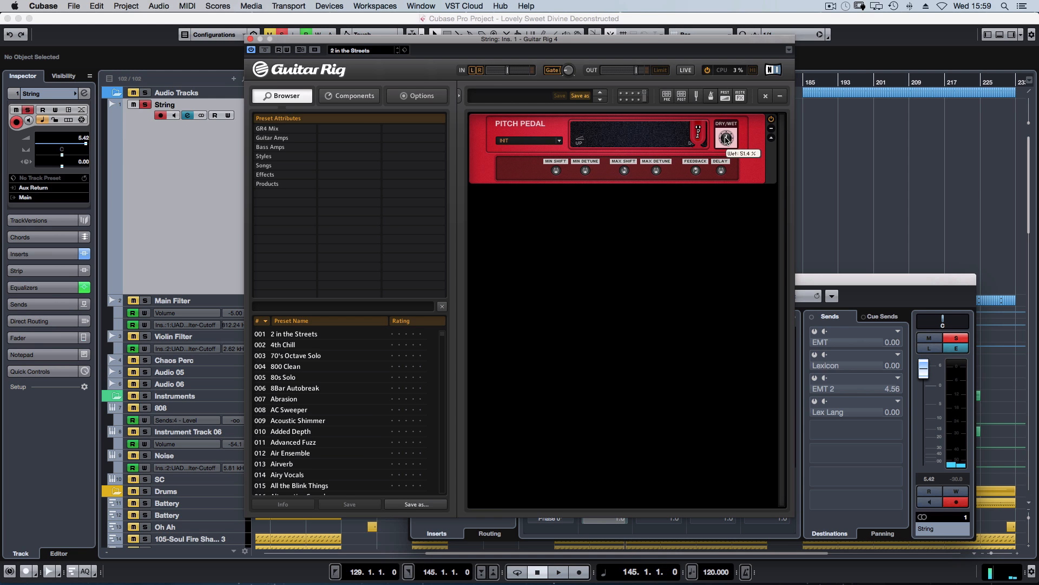
drag(726, 139, 726, 141)
scroll(735, 129, down, 5)
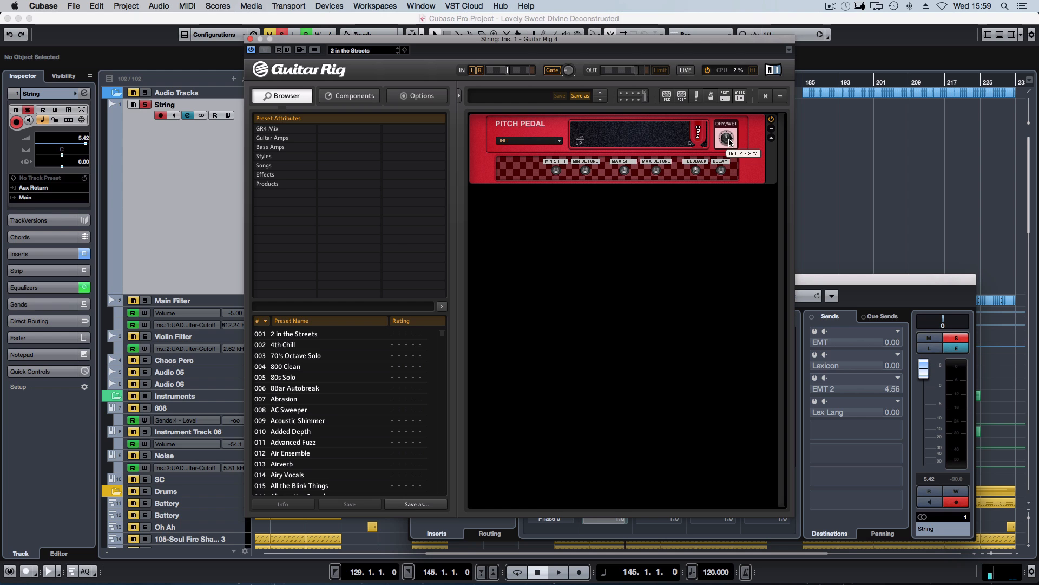
drag(730, 128, 735, 115)
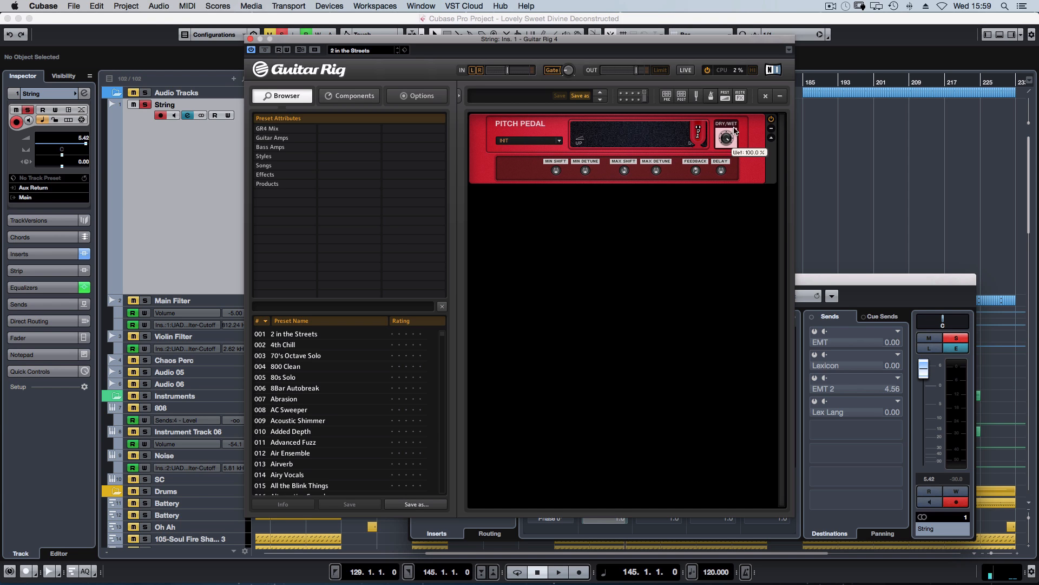
key(space)
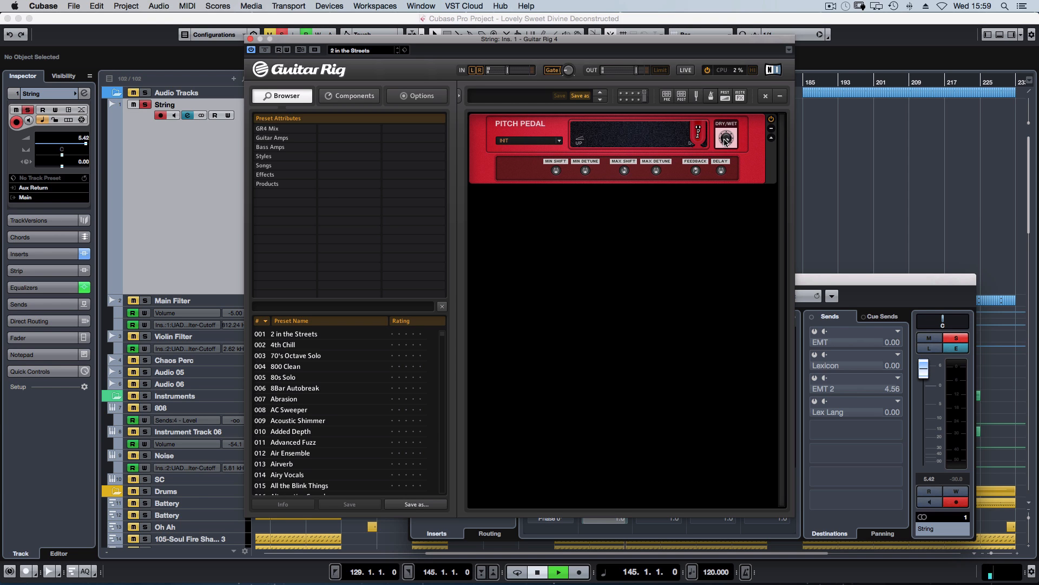
key(space)
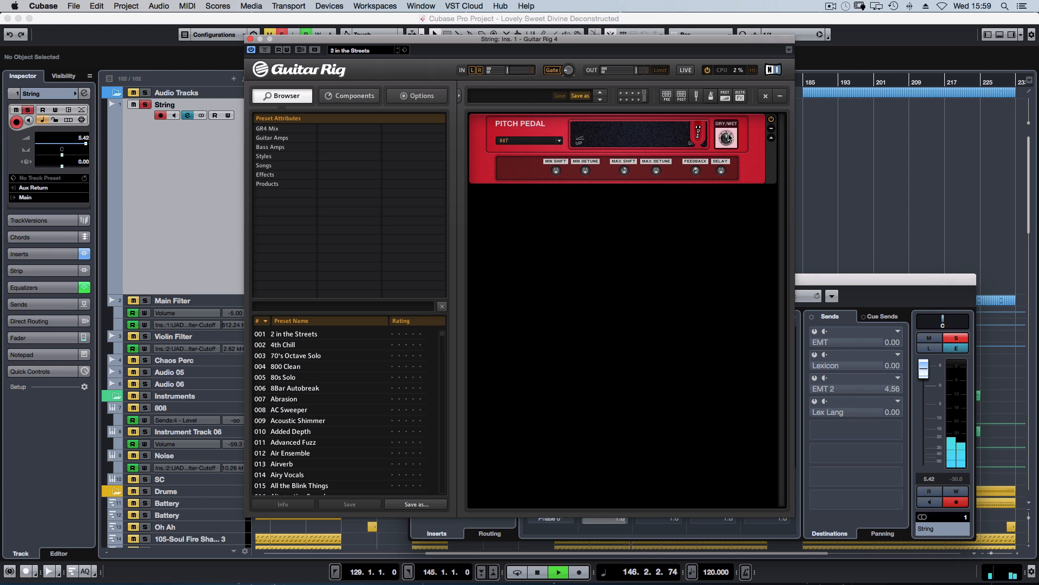
key(space)
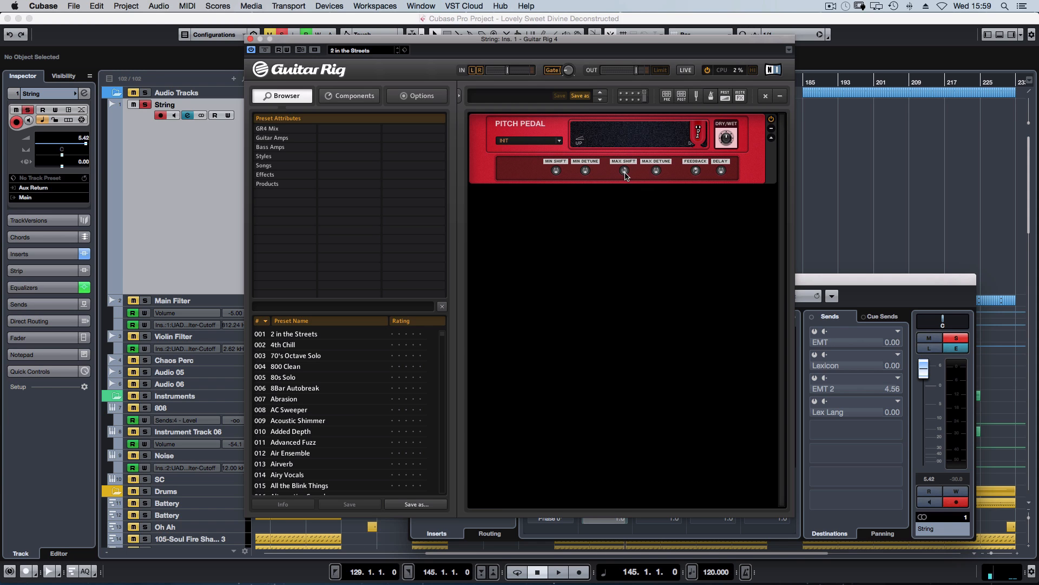
Audition the String track with the Pitch Pedal's Dry/Wet lowered to 0% and raised again during playback, and close Guitar Rig
key(space)
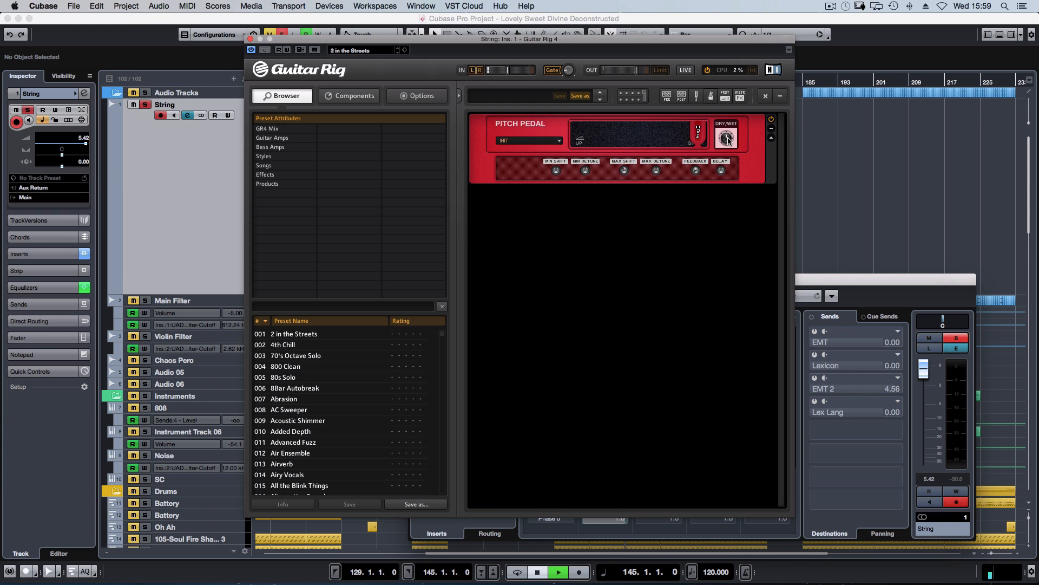
key(space)
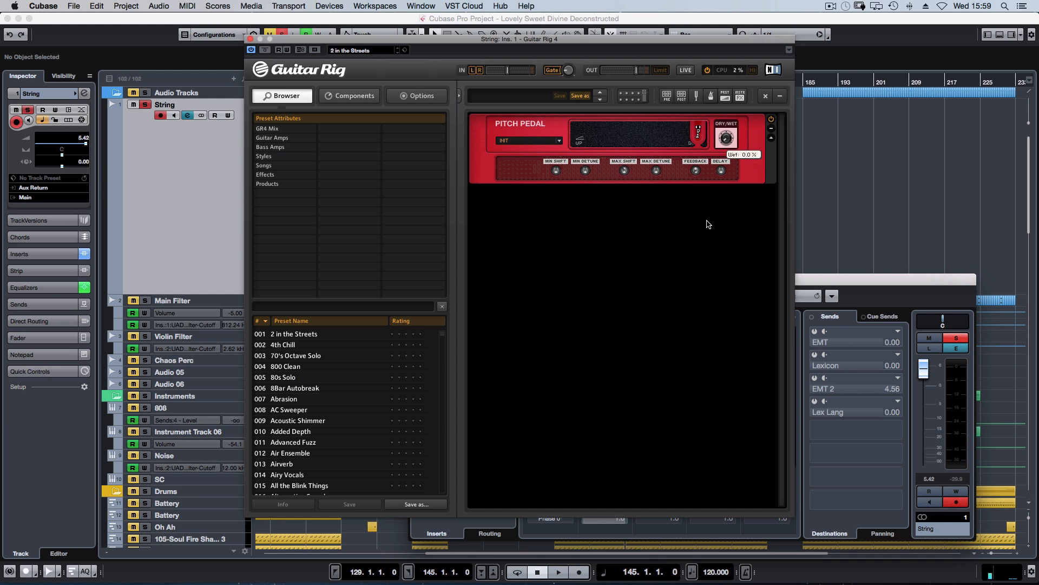
key(space)
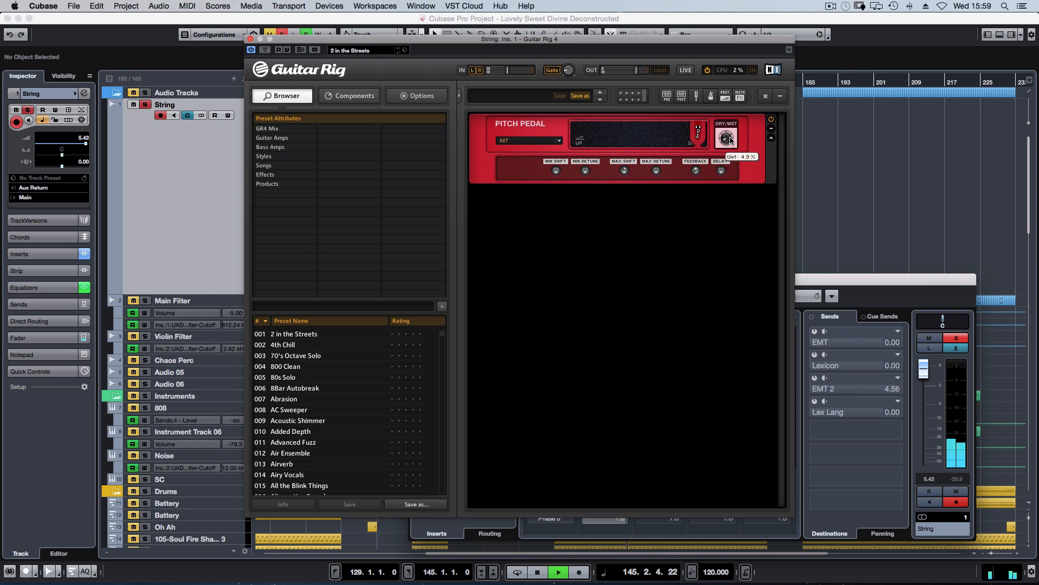
drag(731, 140, 738, 116)
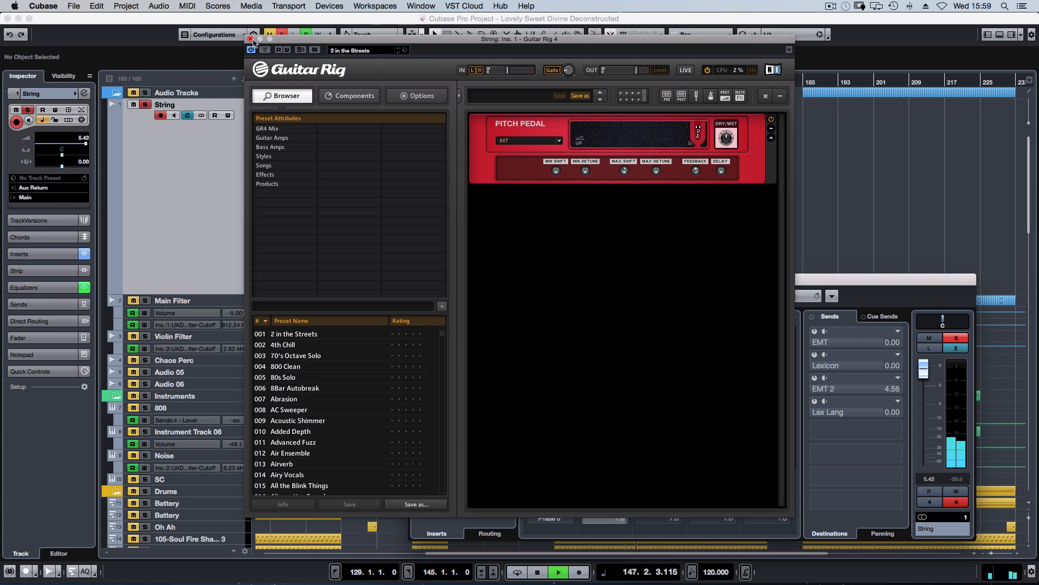
key(space)
click(250, 39)
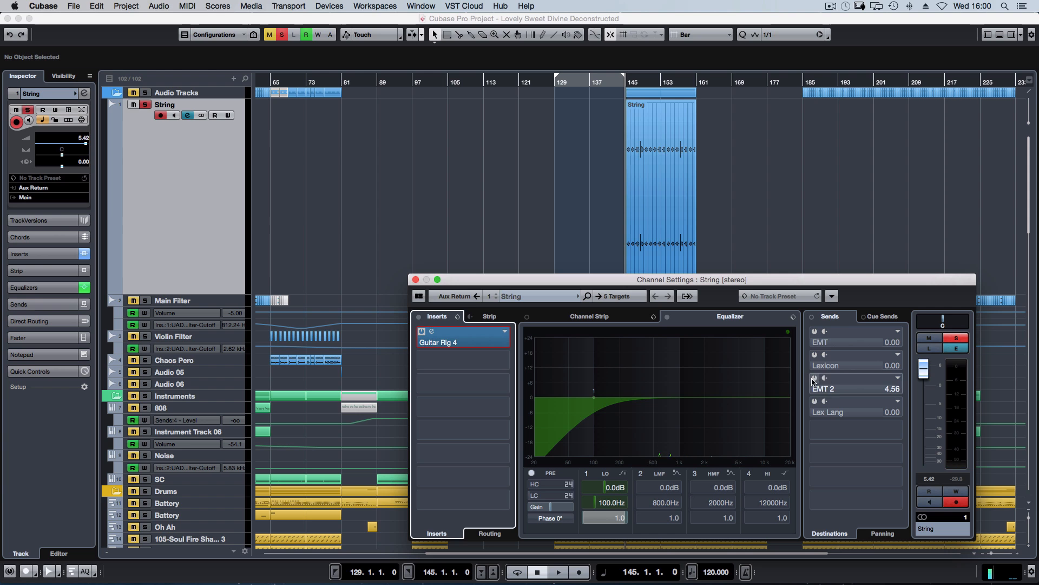
Re-enable the String channel's EMT 2 send, play the track with the reverb and close the channel settings
click(839, 383)
key(space)
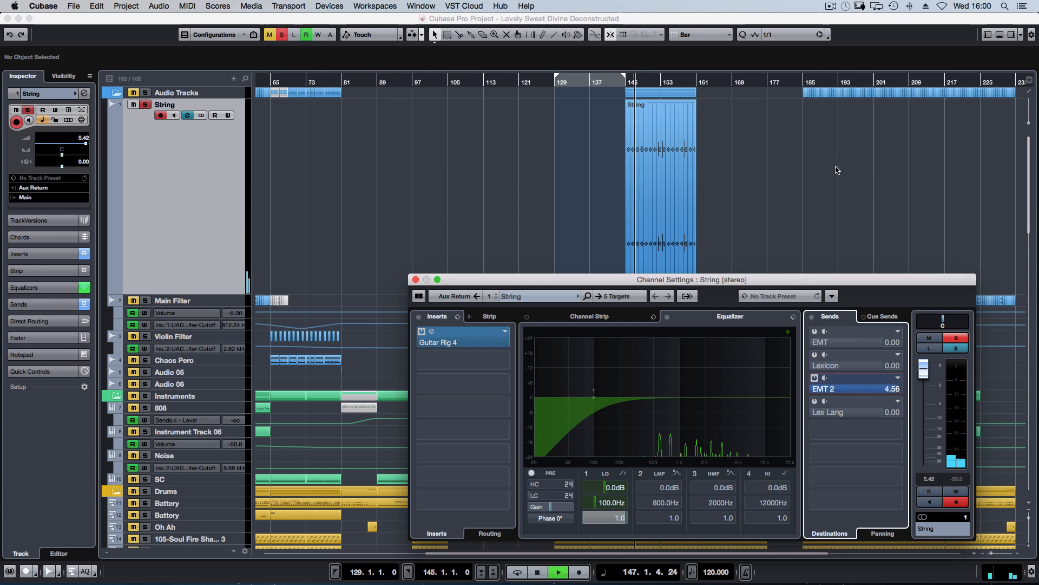
key(e)
key(ctrl+Down)
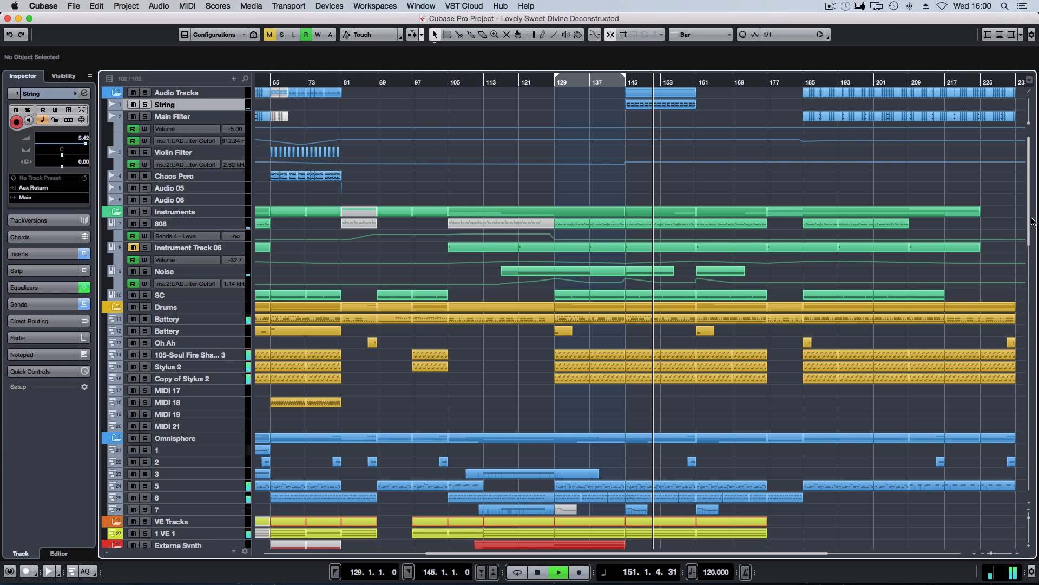
Solo and enlarge MIDI track 7 in the Omnisphere folder and stop playback
scroll(632, 205, down, 5)
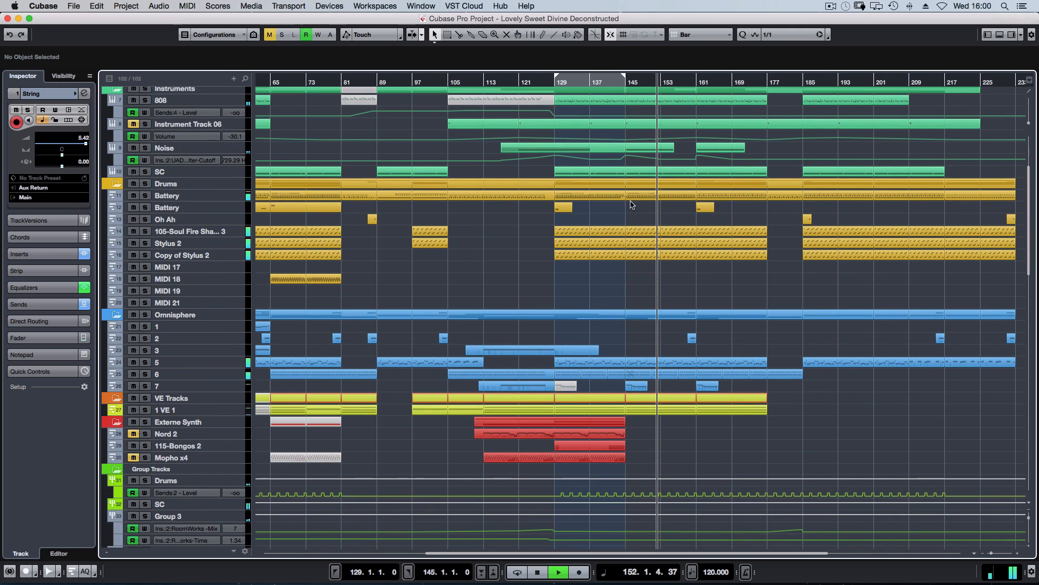
click(210, 385)
key(s)
key(space)
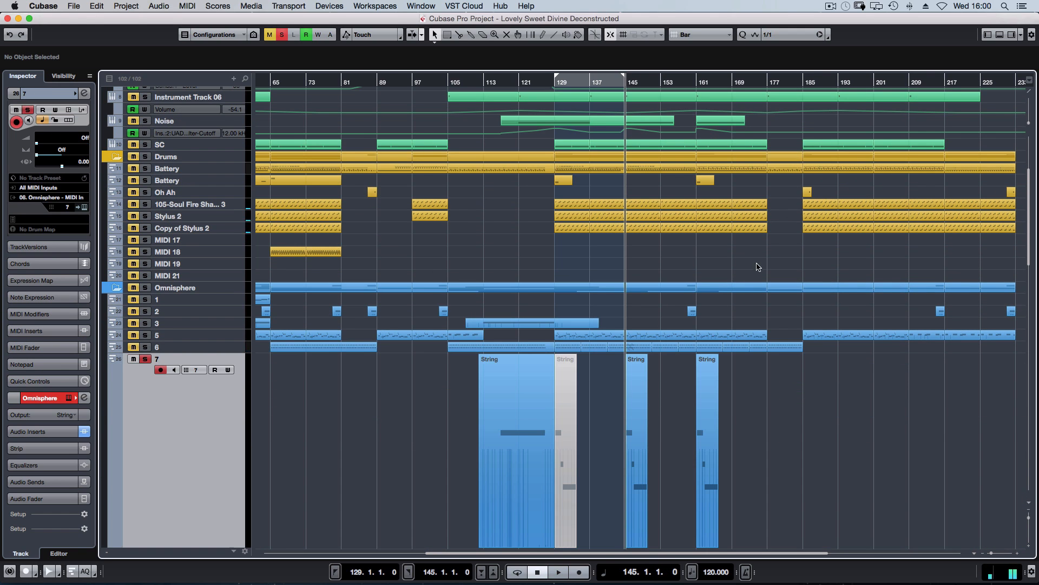
Place the playhead at bar 156 and open track 7's String part at bar 161 in the Key Editor
click(673, 79)
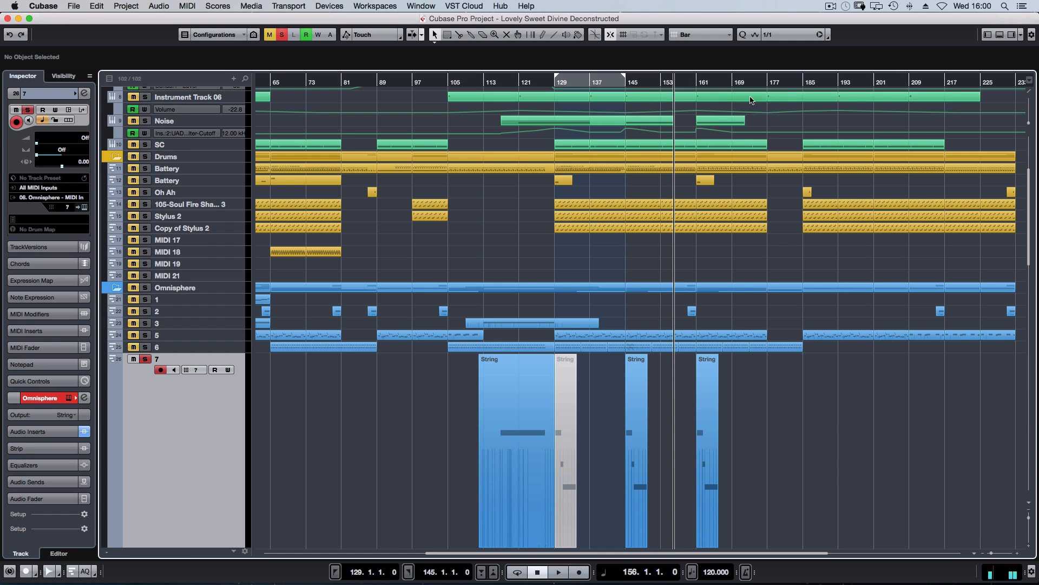
double_click(710, 391)
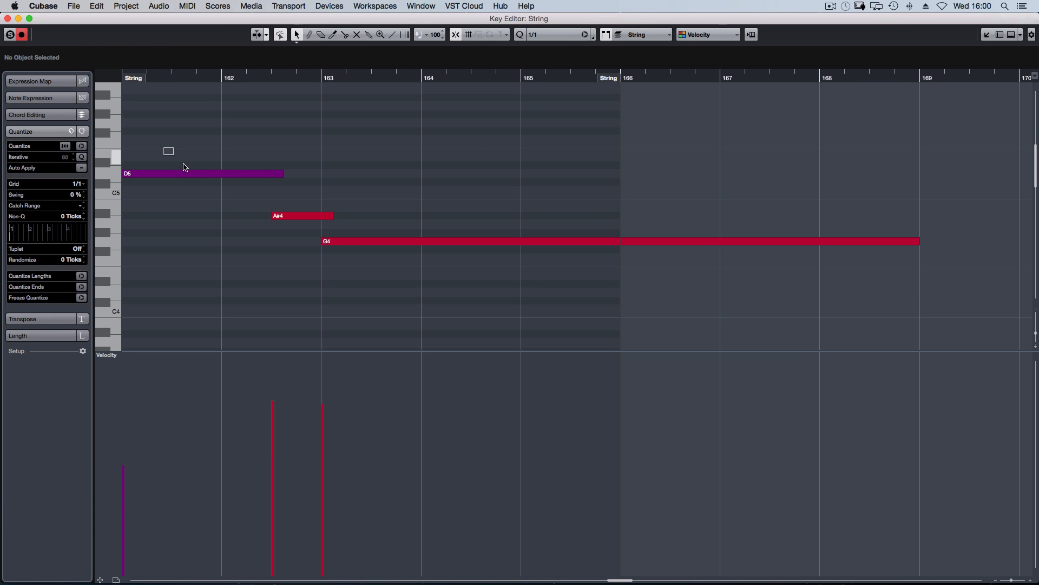
Close the Key Editor and play track 7's soloed String part from bar 159, zoomed in around bar 161
drag(183, 164, 190, 185)
key(Return)
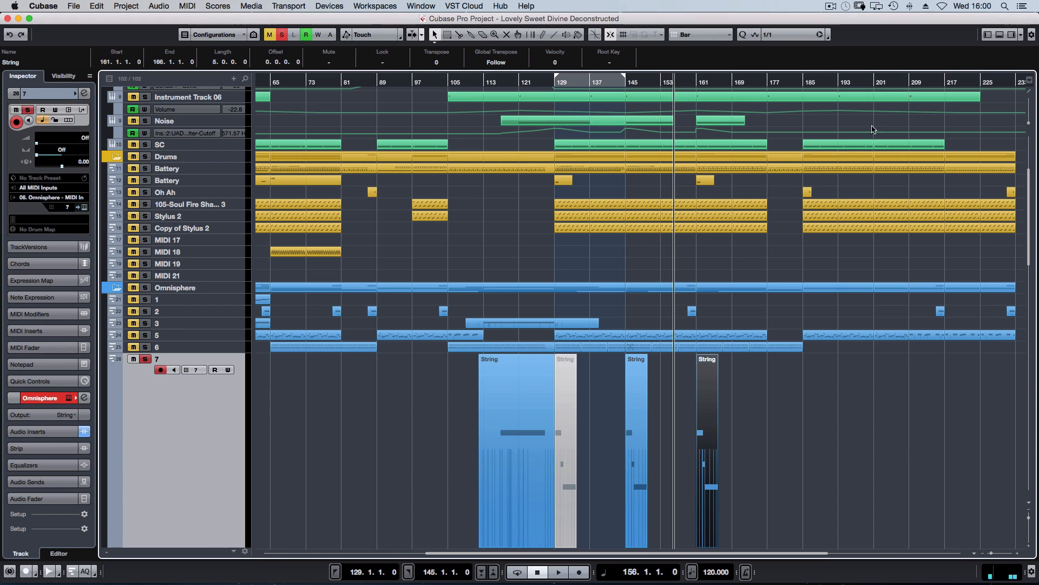
click(686, 82)
key(space)
click(870, 392)
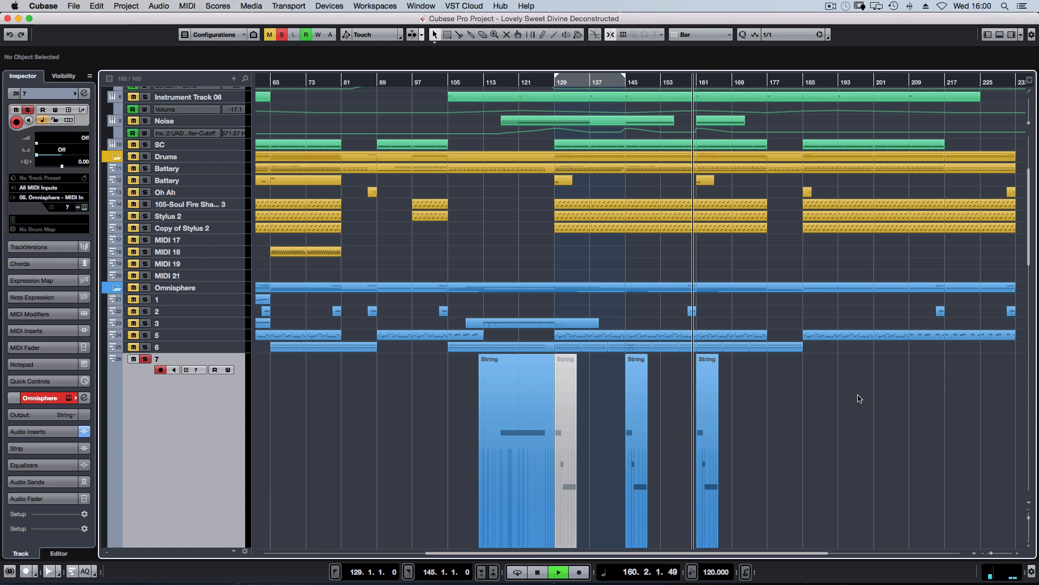
key(h)
key(h)
key(h)
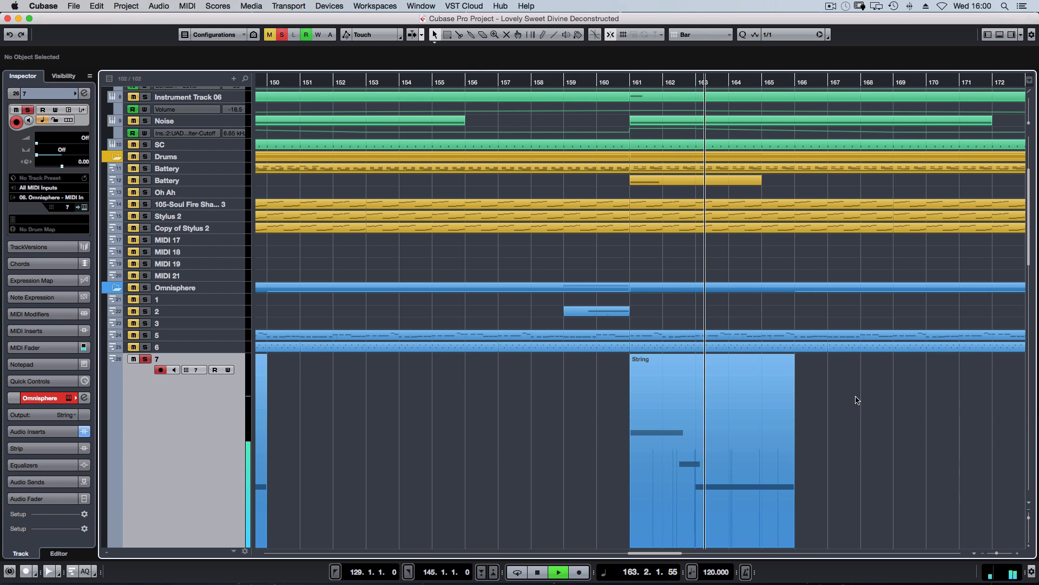
Unsolo track 7 and audition the String part within the full mix from bar 159
key(space)
key(s)
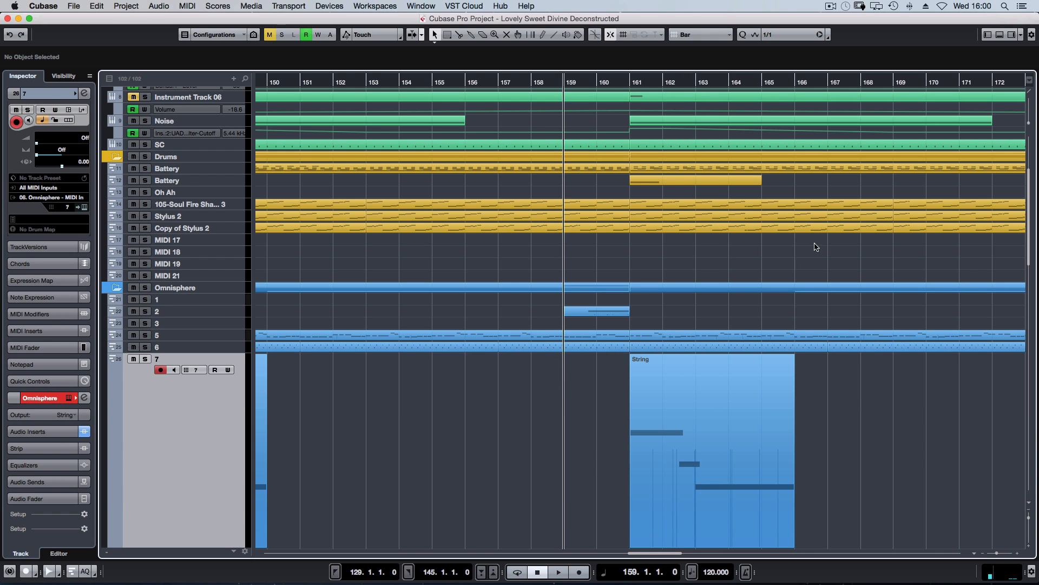
key(space)
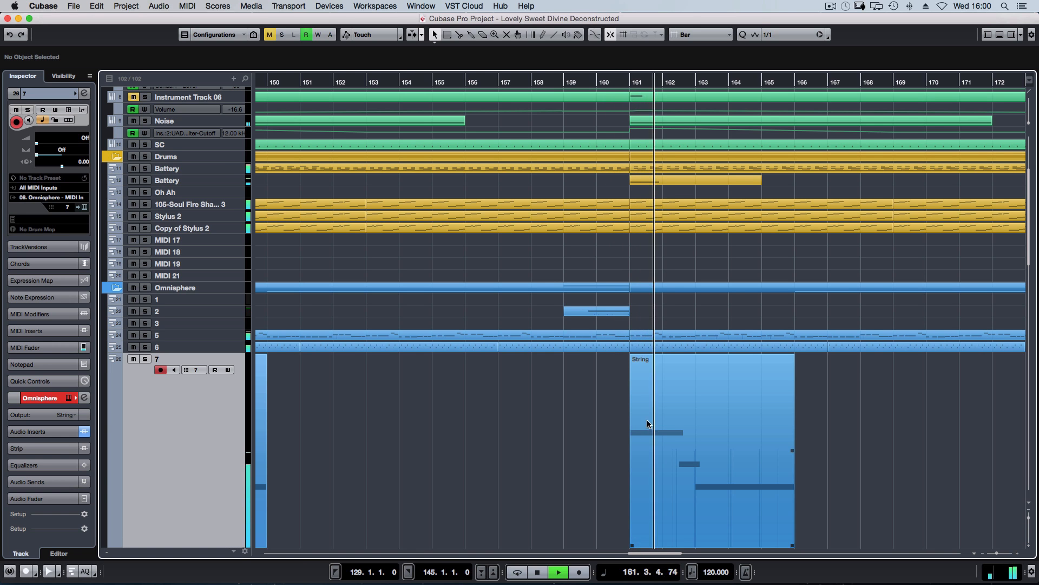
key(space)
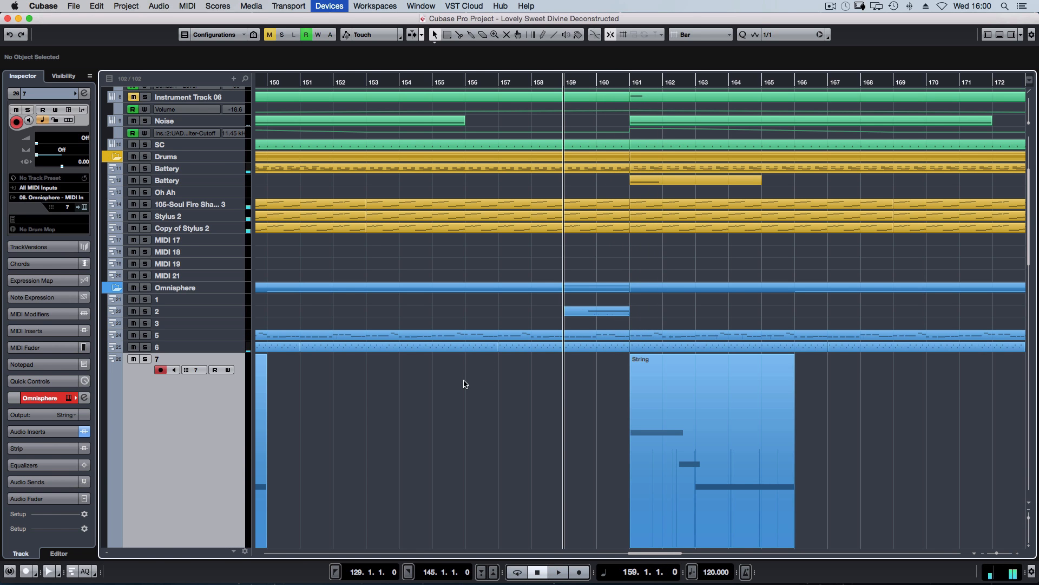
Select the Omnisphere G channel in the MixConsole and return to the project window
key(F3)
drag(438, 575, 799, 578)
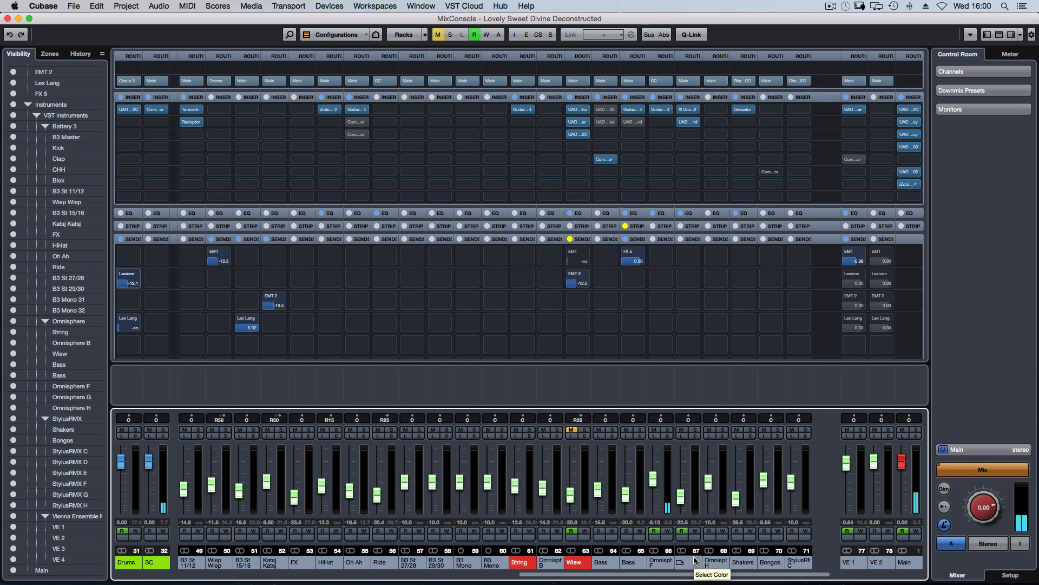
key(F3)
key(F3)
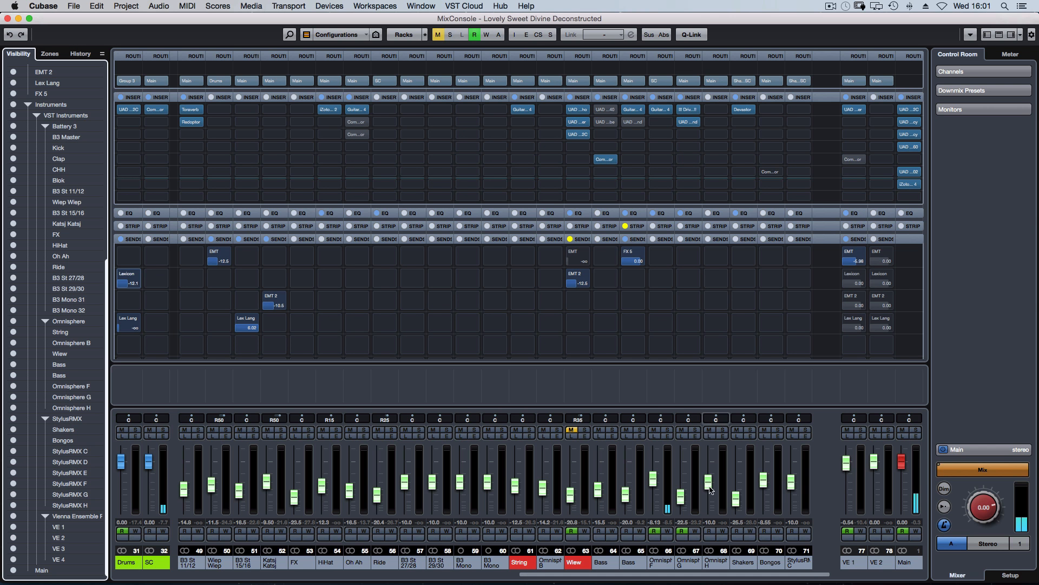
key(F3)
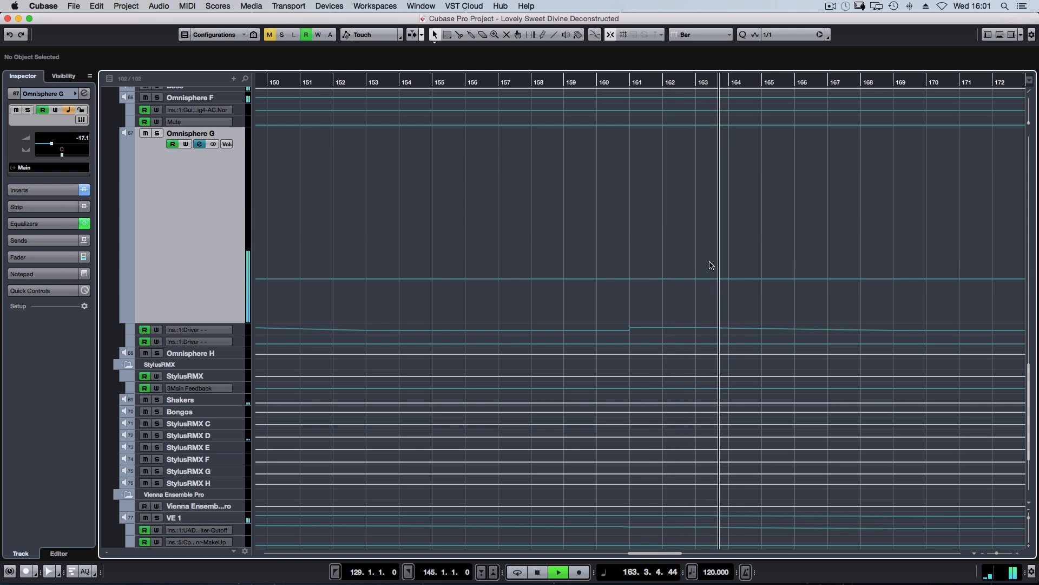
Solo Omnisphere G during playback, open its channel settings and stop playback
key(s)
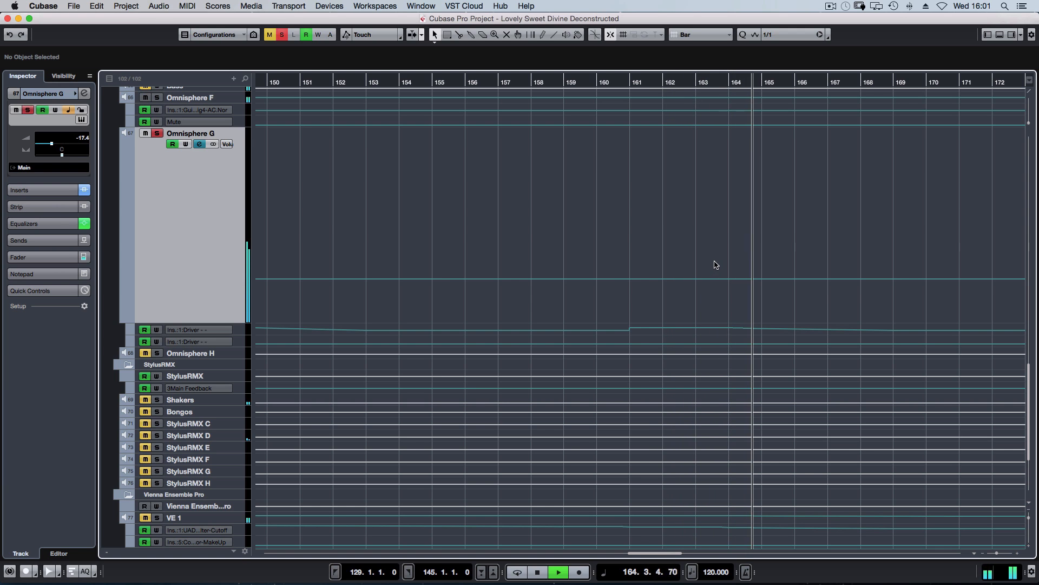
key(e)
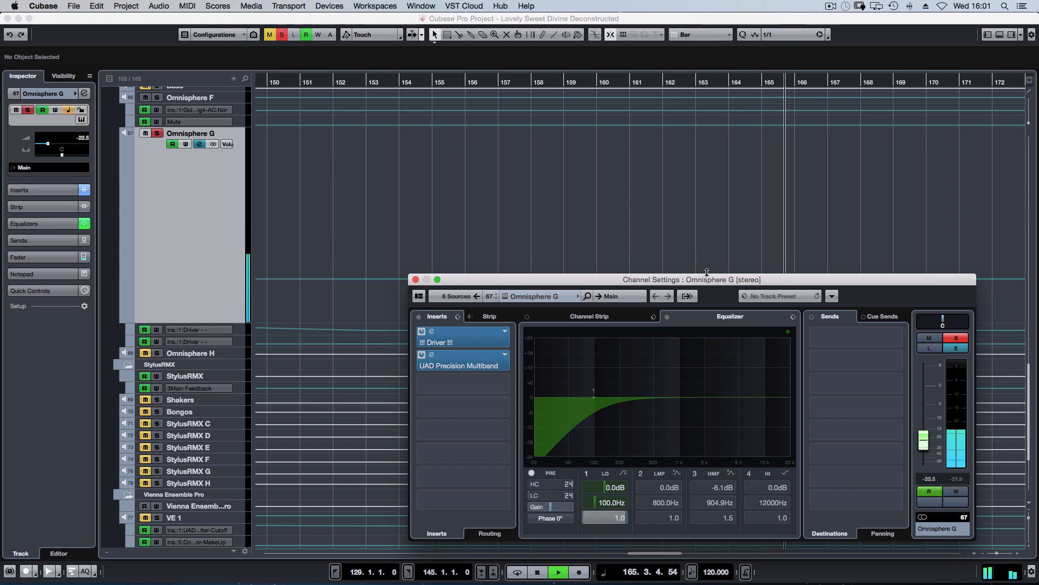
key(space)
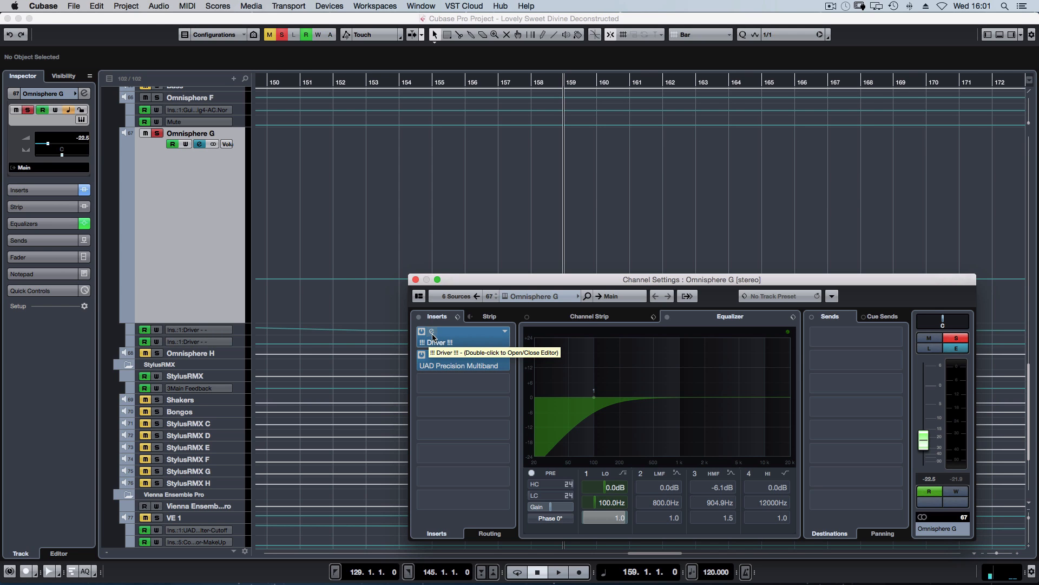
Turn off automation reading for Omnisphere G and raise its volume to -19.7 dB
click(929, 492)
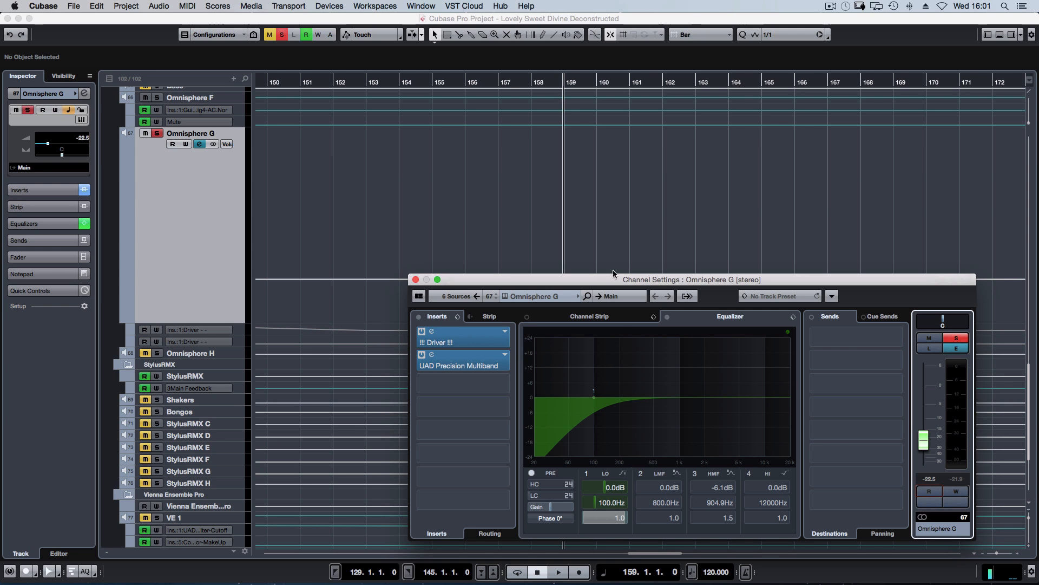
mouse_move(588, 272)
mouse_down()
mouse_move(587, 248)
mouse_move(581, 273)
mouse_up()
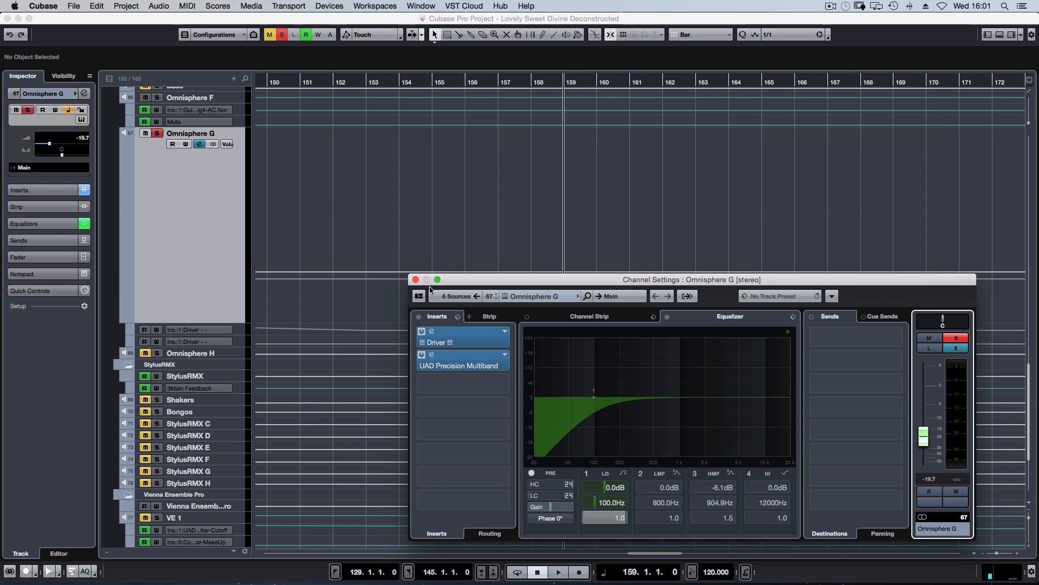
Examine the Main page of Omnisphere's Elka Glide '75 patch, close the instrument, unsolo Omnisphere G and close its channel settings
key(Return)
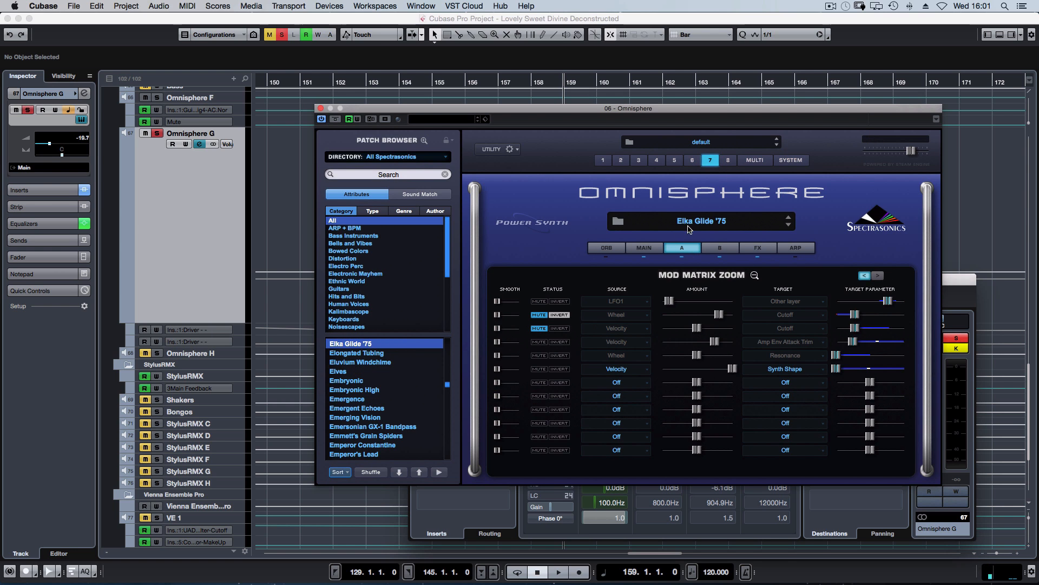
click(755, 275)
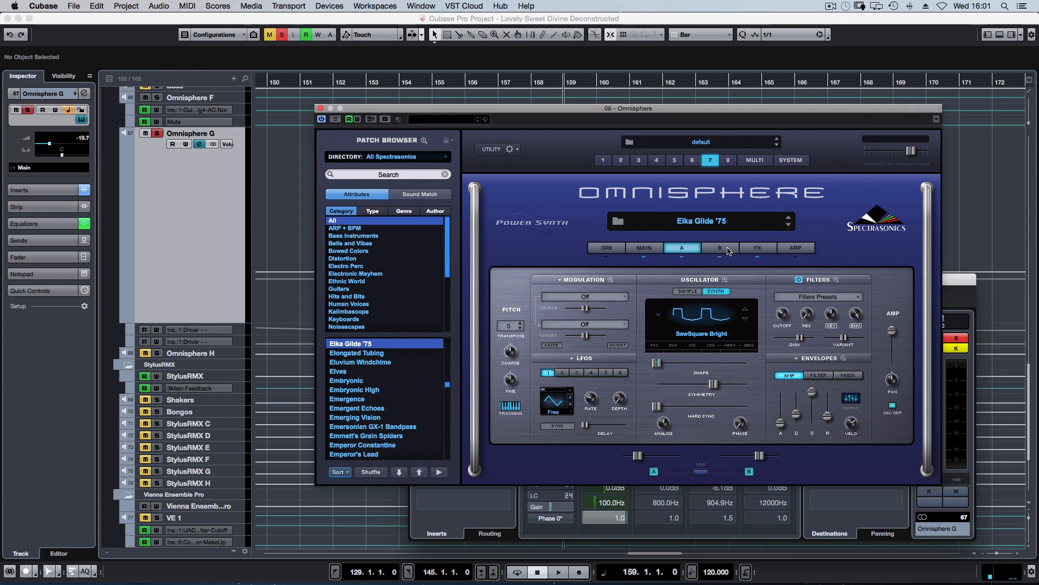
click(649, 247)
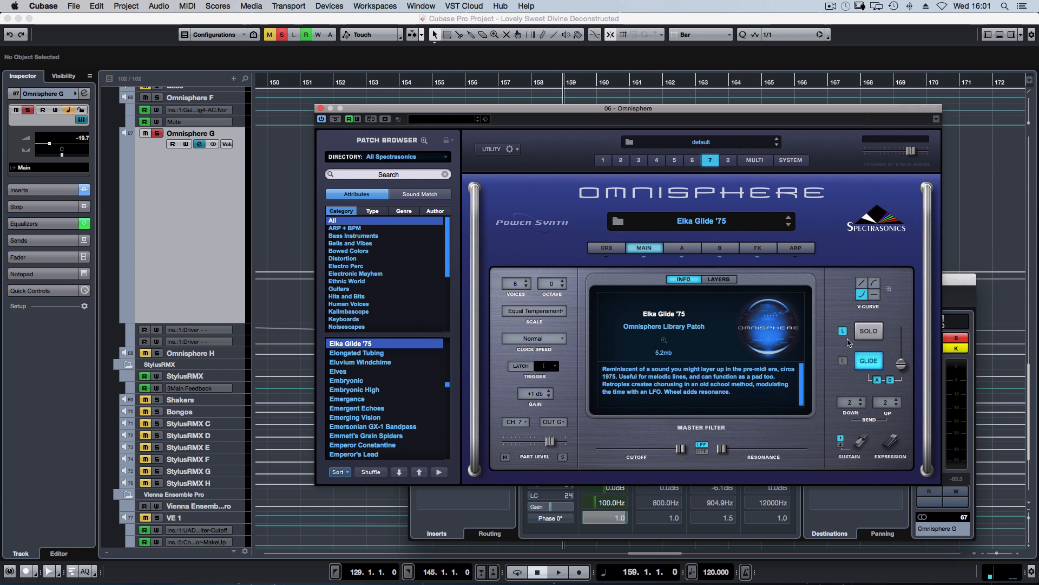
click(320, 108)
key(s)
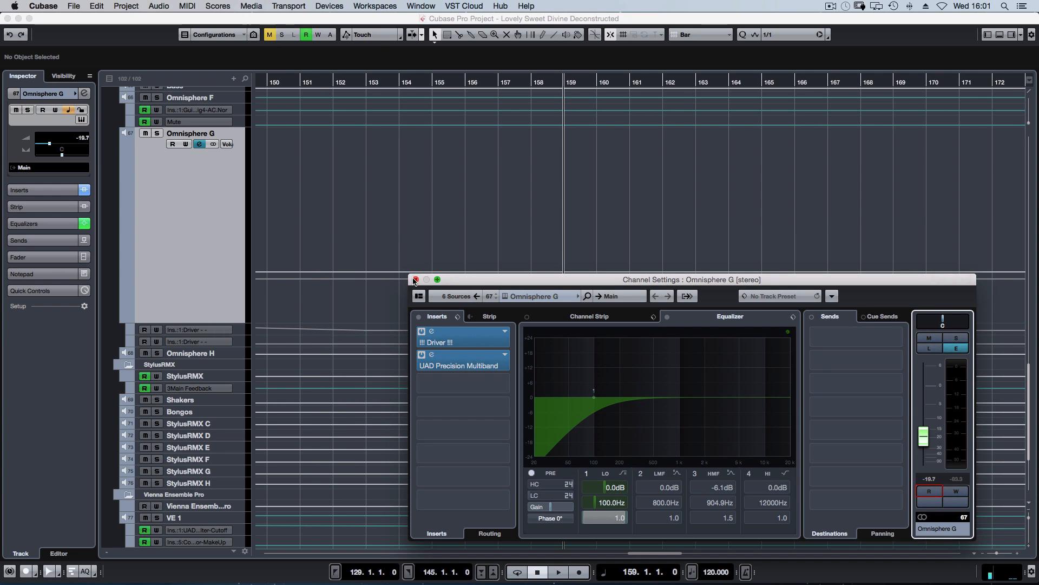
click(415, 279)
Compare the String parts on Omnisphere track 7 at bars 129, 145 and 161 in the arrangement
scroll(649, 275, down, 5)
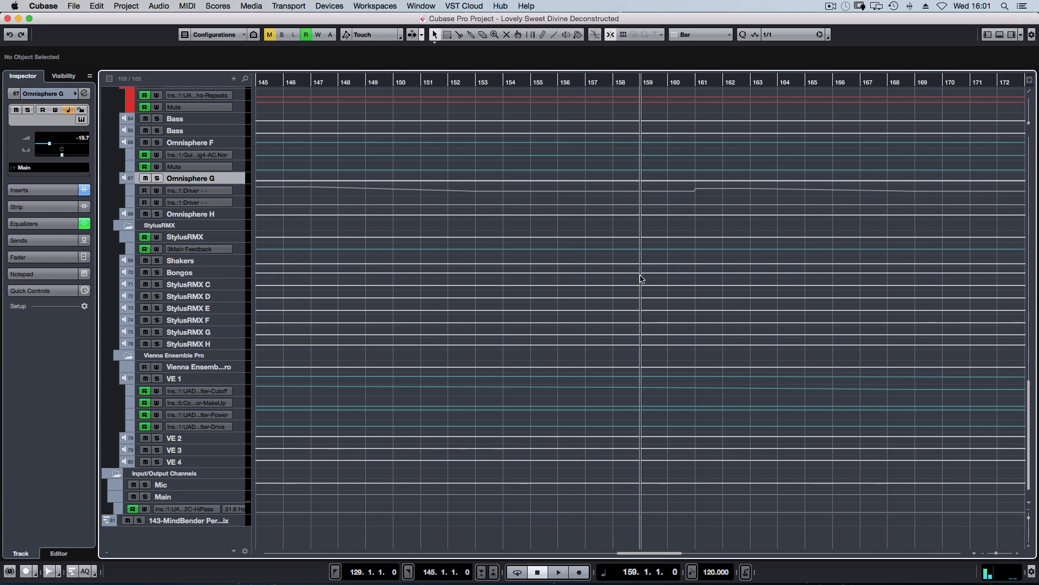
scroll(645, 282, up, 5)
scroll(645, 282, up, 10)
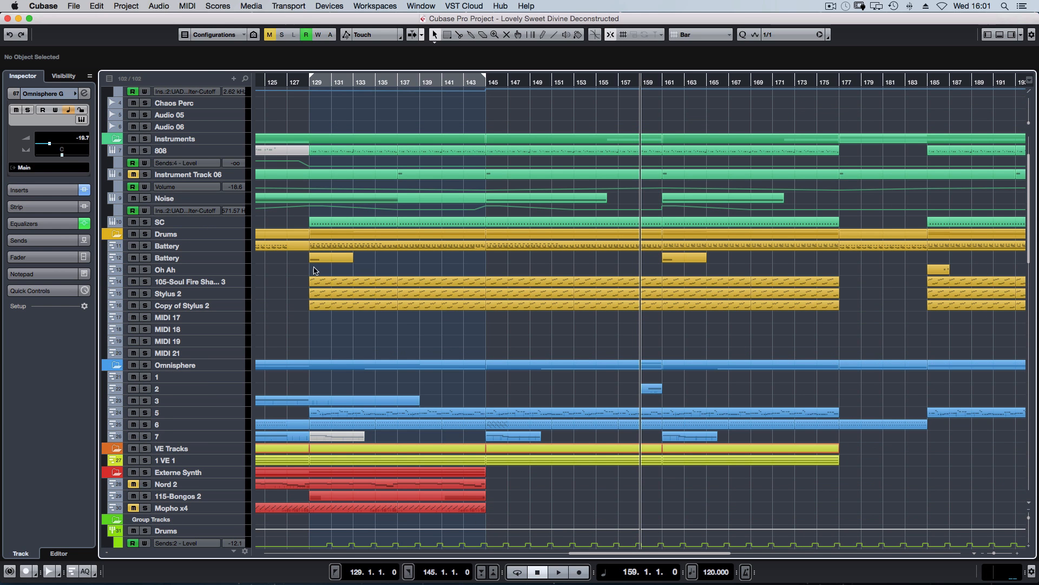
drag(290, 271, 860, 325)
drag(851, 271, 360, 332)
click(379, 333)
click(521, 438)
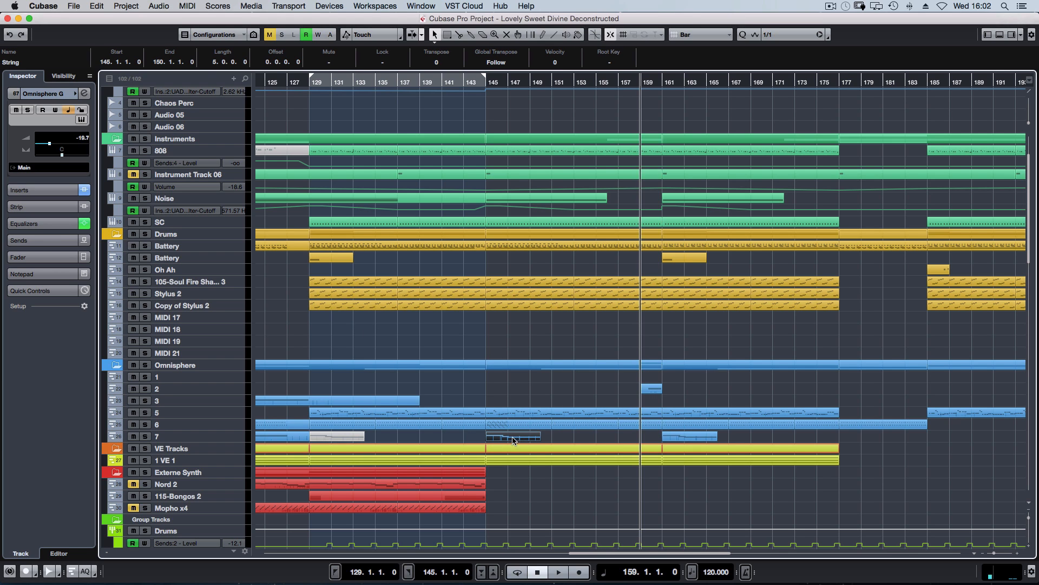
click(580, 441)
click(684, 436)
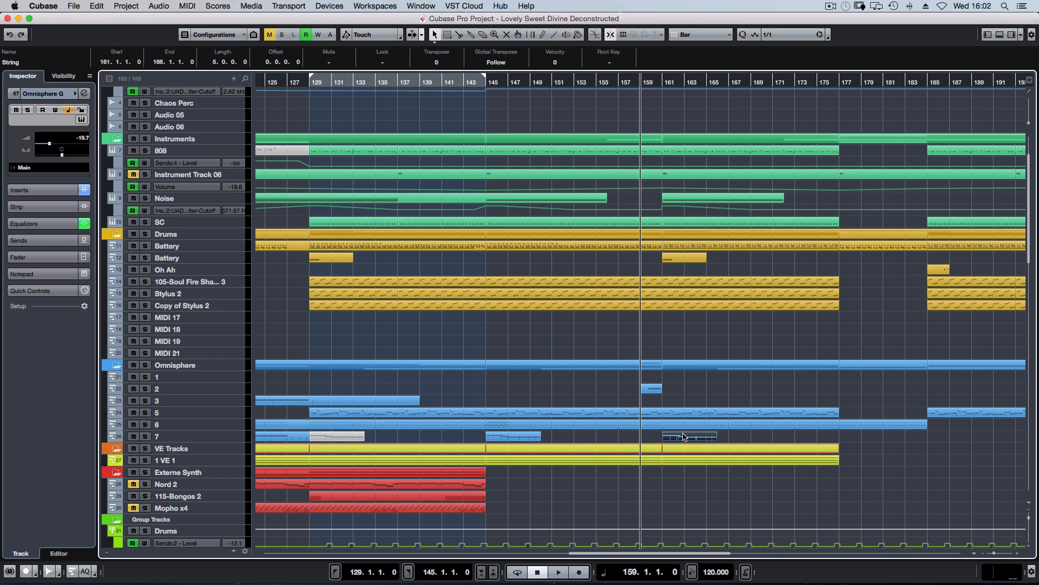
click(610, 436)
click(521, 439)
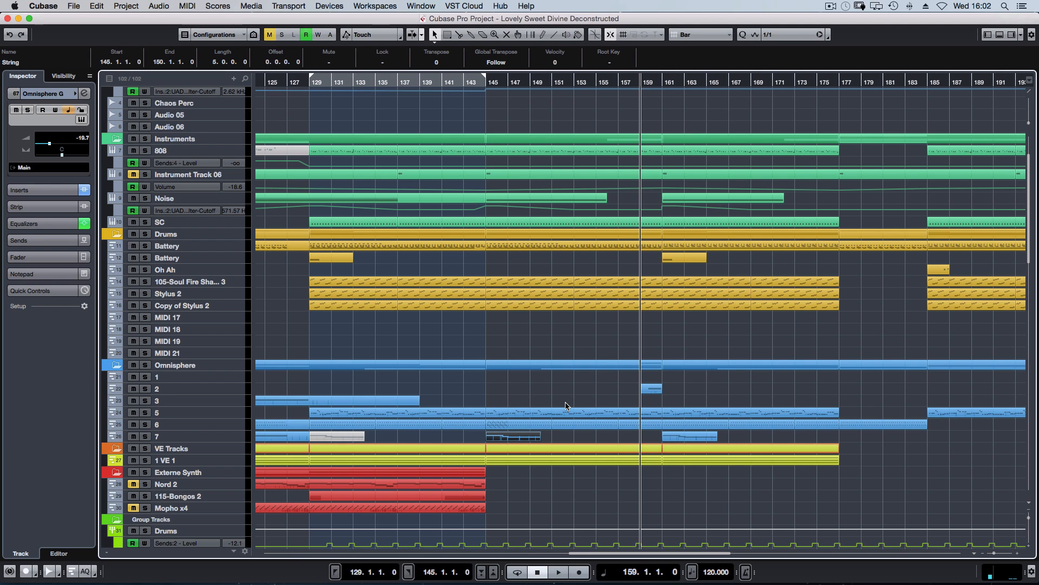
click(324, 437)
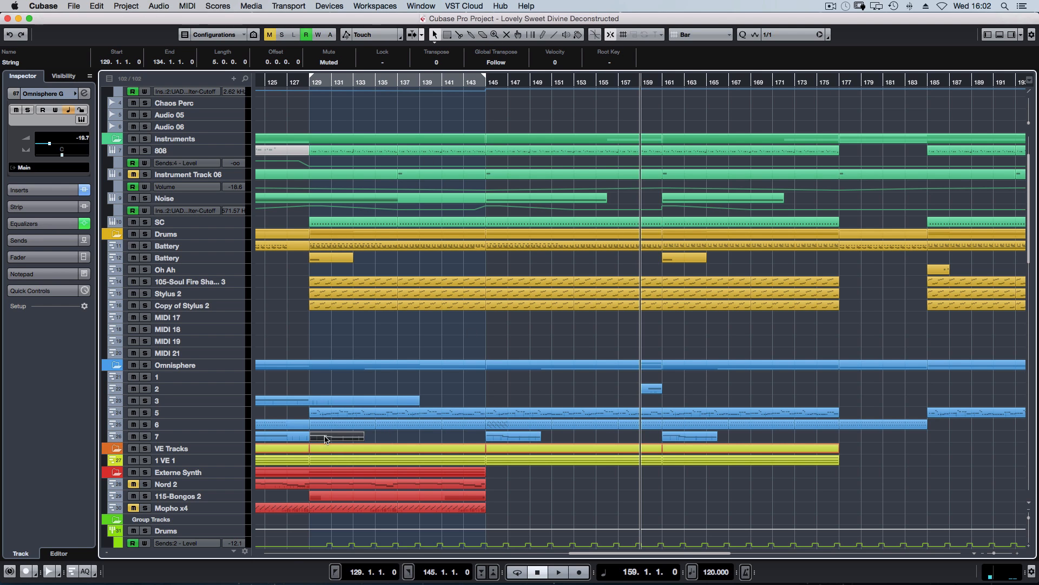
click(471, 404)
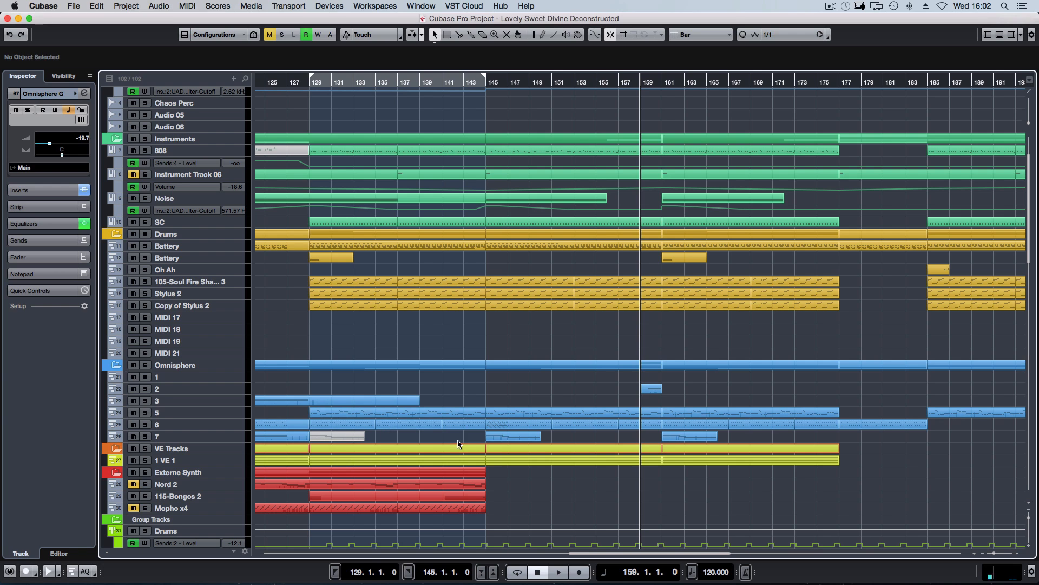
click(512, 439)
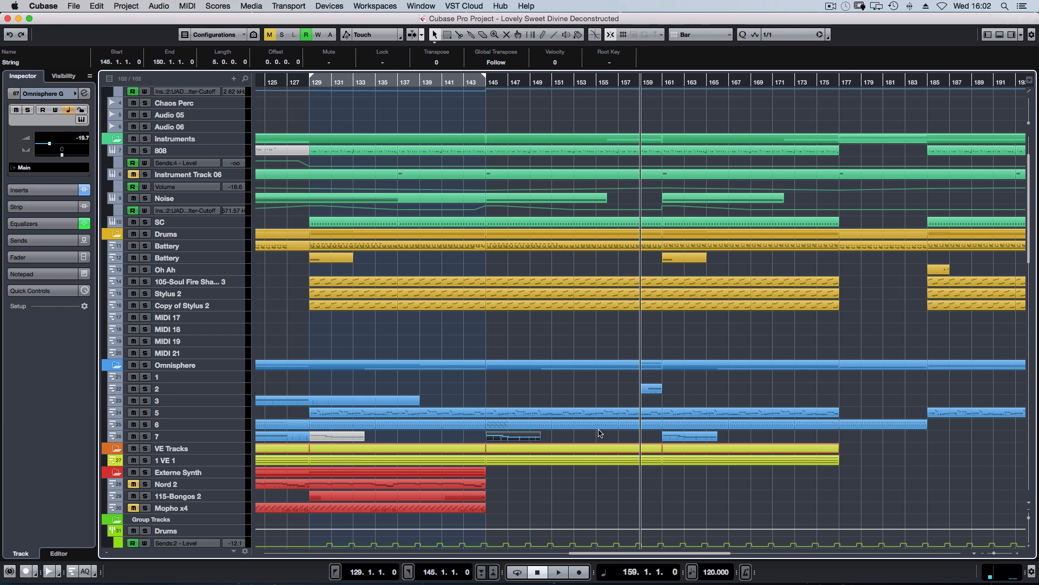
click(681, 437)
Deselect the String part and play the full mix from bar 159 with the arrangement zoomed out
scroll(812, 333, up, 3)
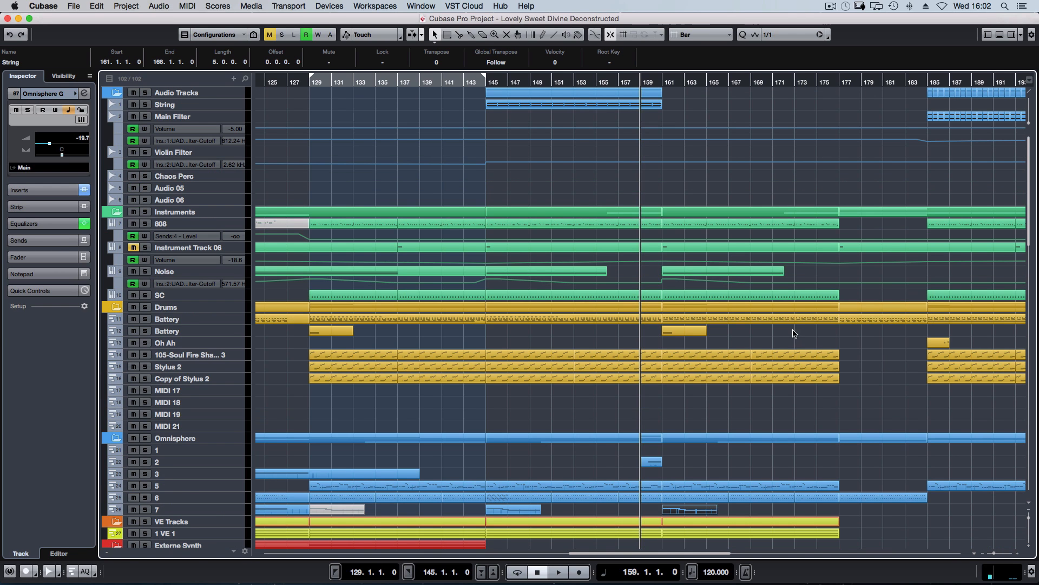
key(g)
key(g)
click(777, 414)
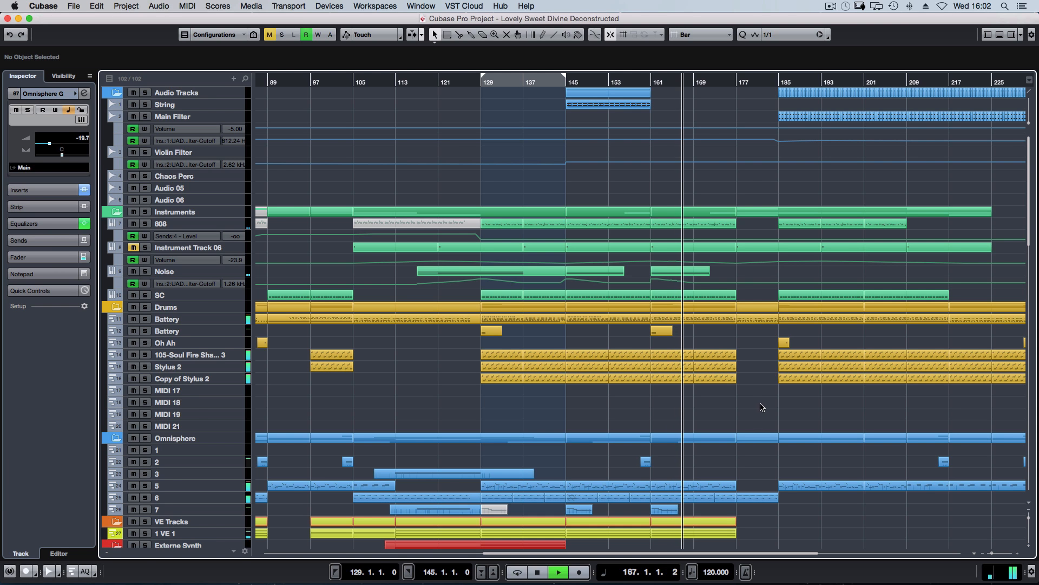
Examine the audio, instrument, drum, Omnisphere and group tracks around bars 167 to 179 while the mix plays
scroll(762, 407, down, 5)
scroll(673, 298, up, 5)
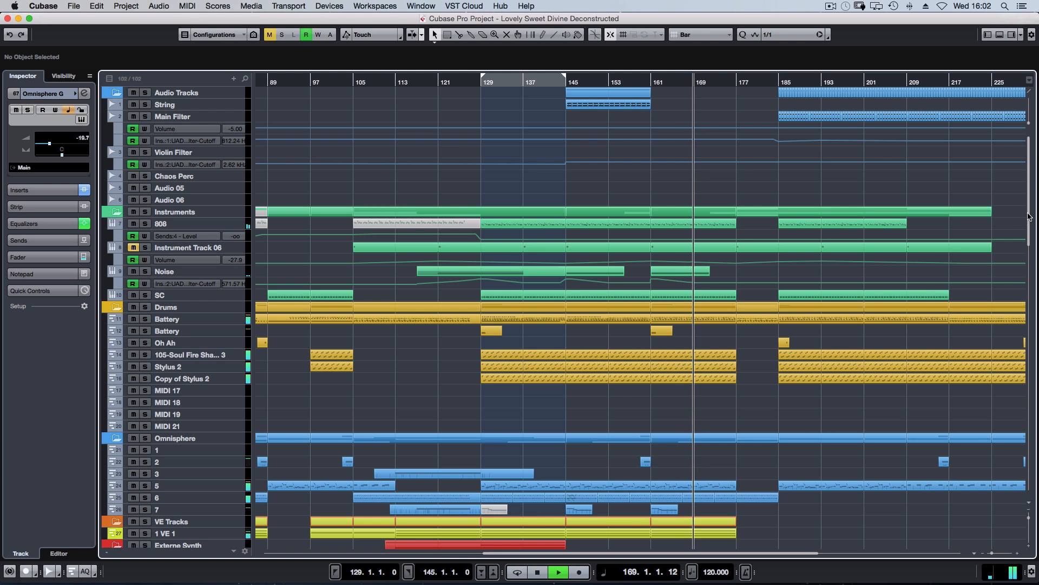
scroll(1025, 255, down, 2)
scroll(1025, 254, down, 5)
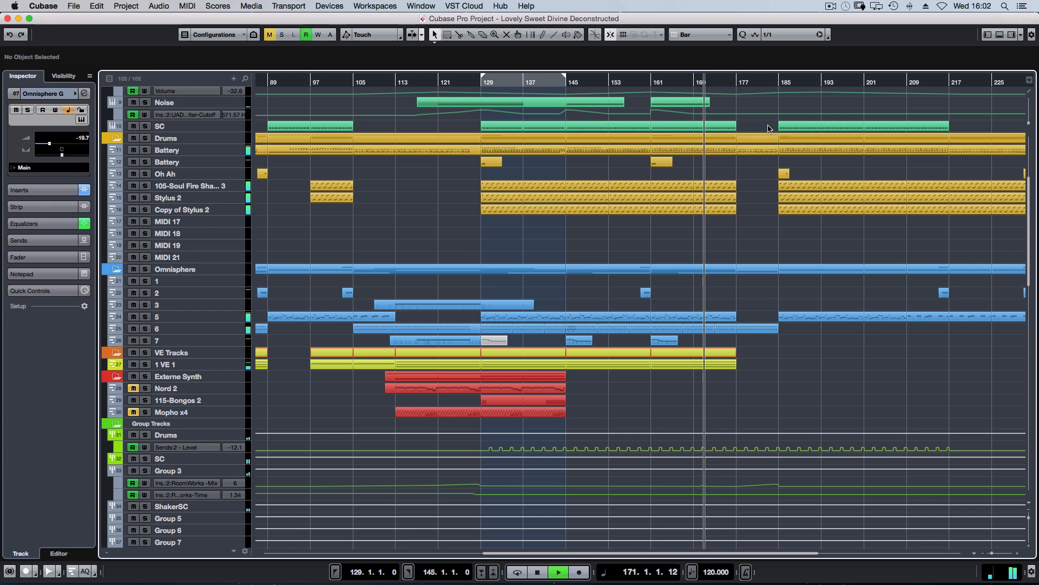
scroll(1030, 236, down, 1)
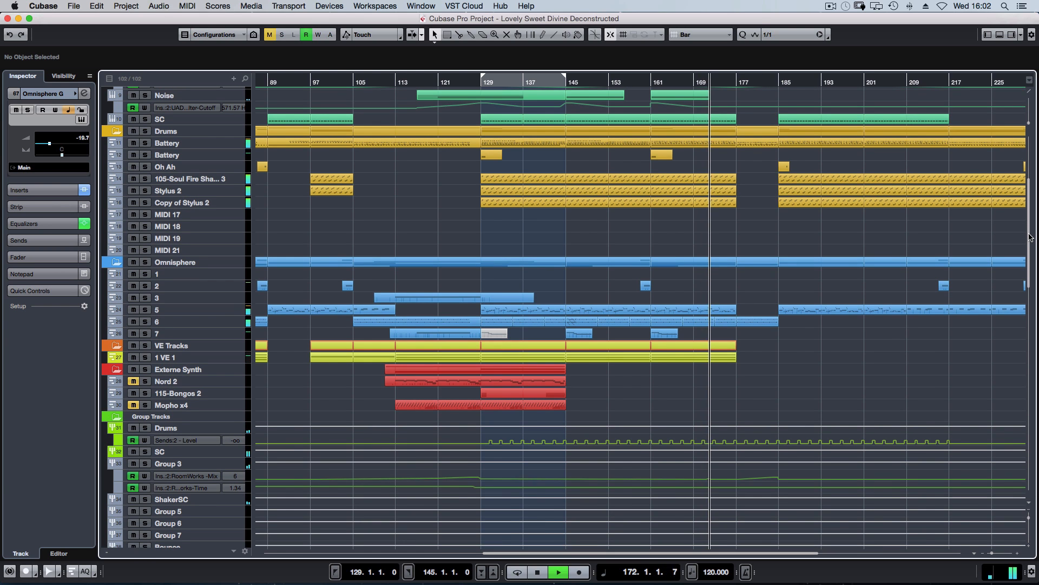
drag(1031, 236, 1034, 199)
scroll(986, 224, up, 1)
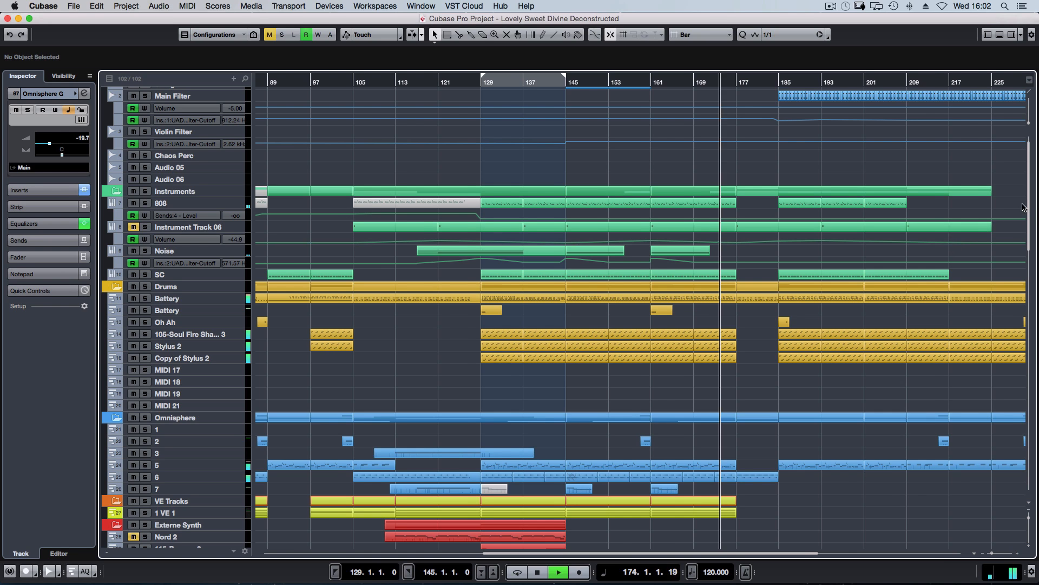
scroll(985, 209, right, 4)
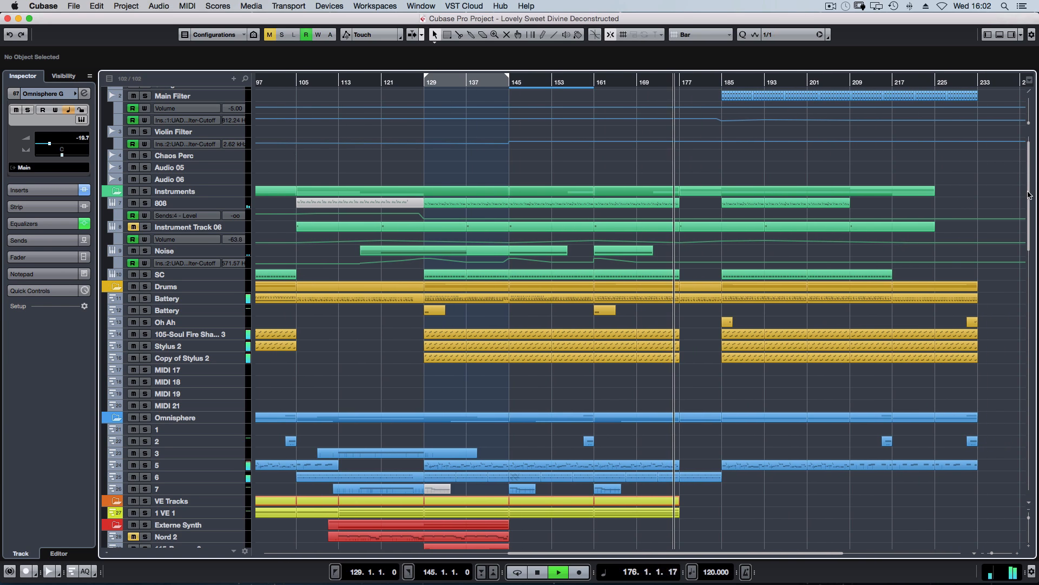
scroll(1029, 195, up, 2)
scroll(1030, 175, down, 8)
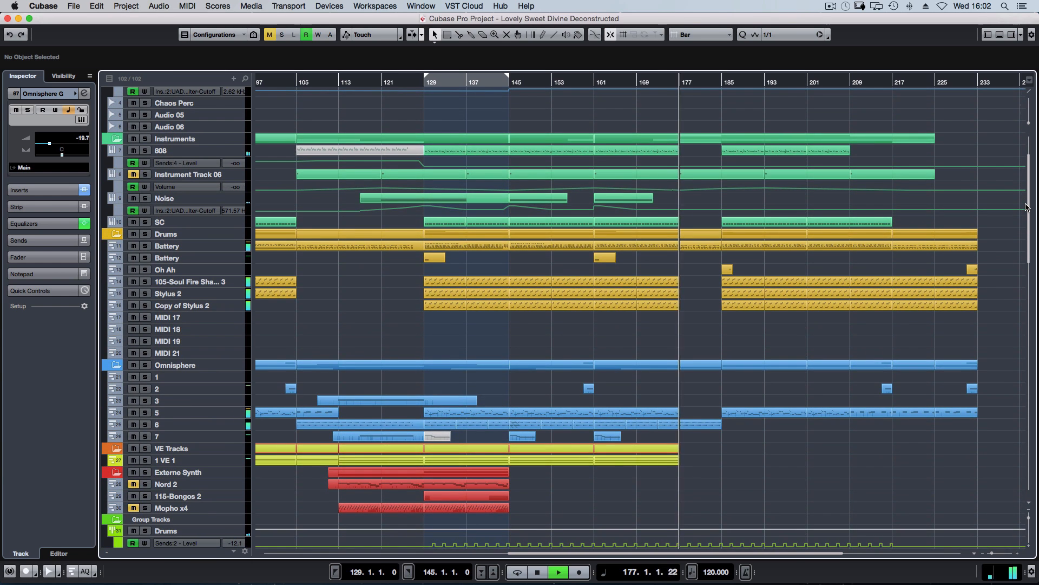
scroll(1026, 211, down, 15)
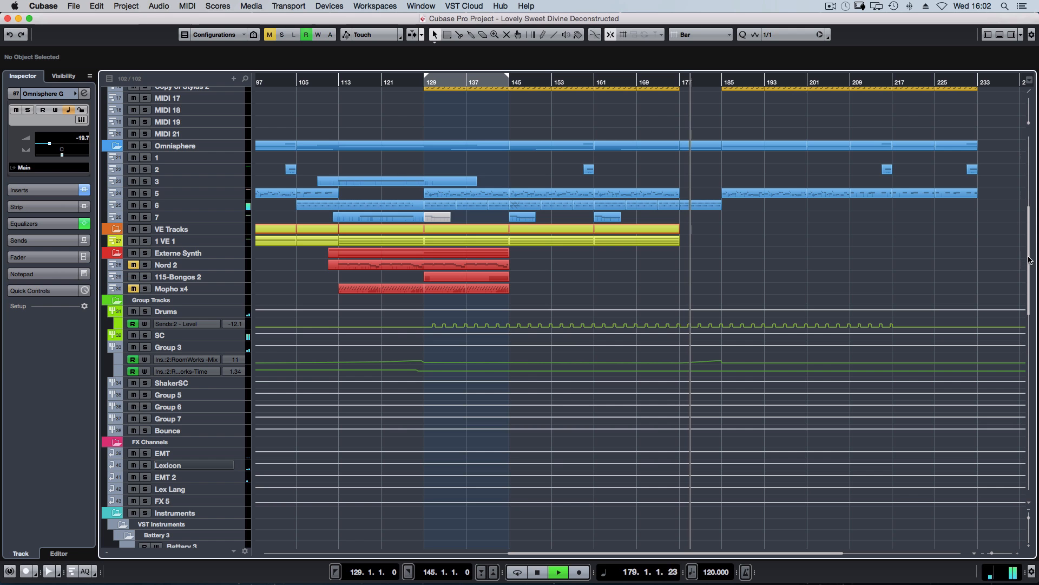
Examine the Omnisphere F automation leading up to bar 184 and the parts from bar 185 during playback, and stop the mix
drag(1030, 260, 1028, 383)
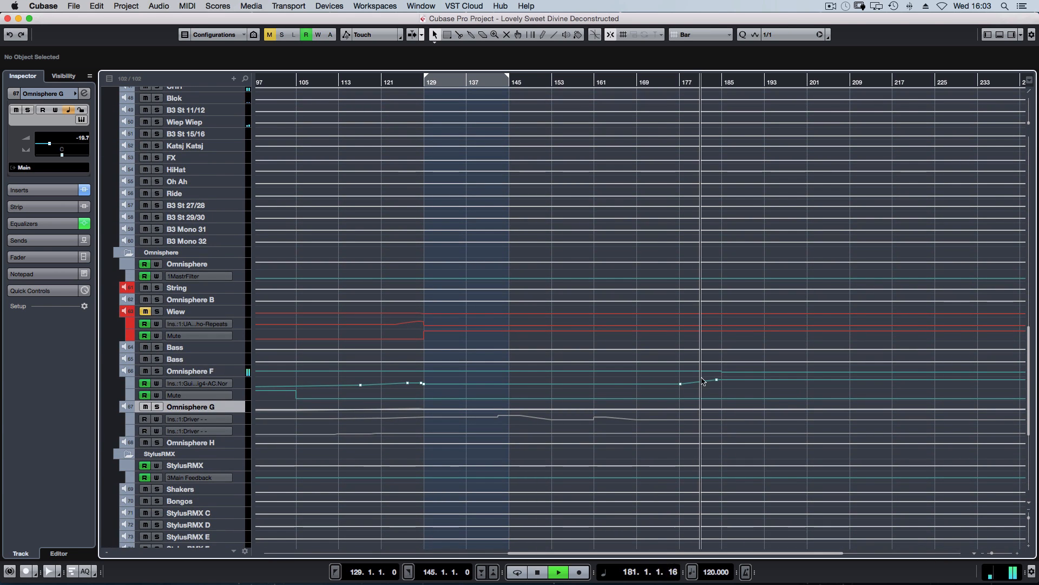
drag(729, 386, 711, 379)
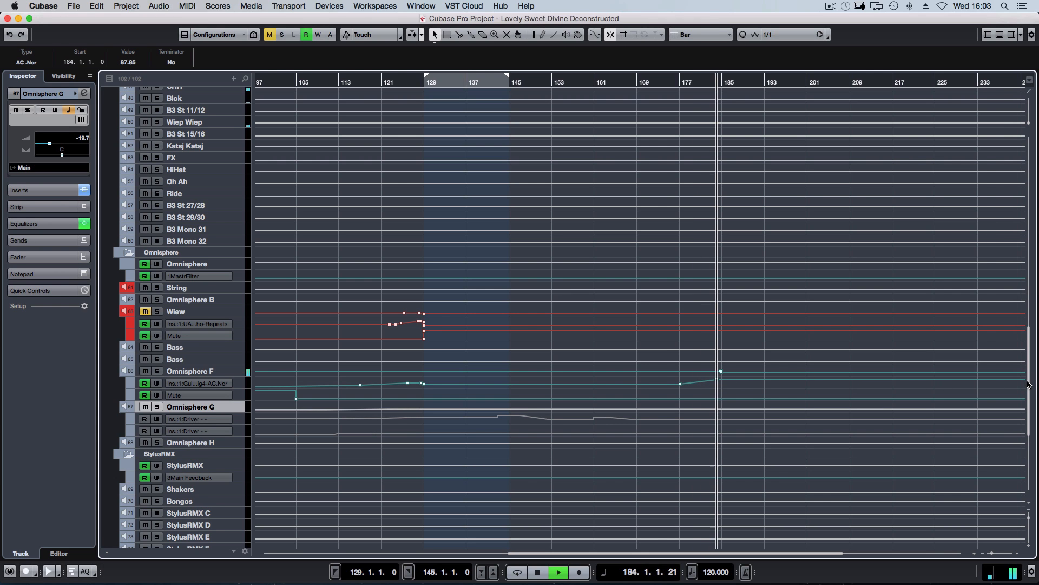
drag(1027, 384, 1033, 195)
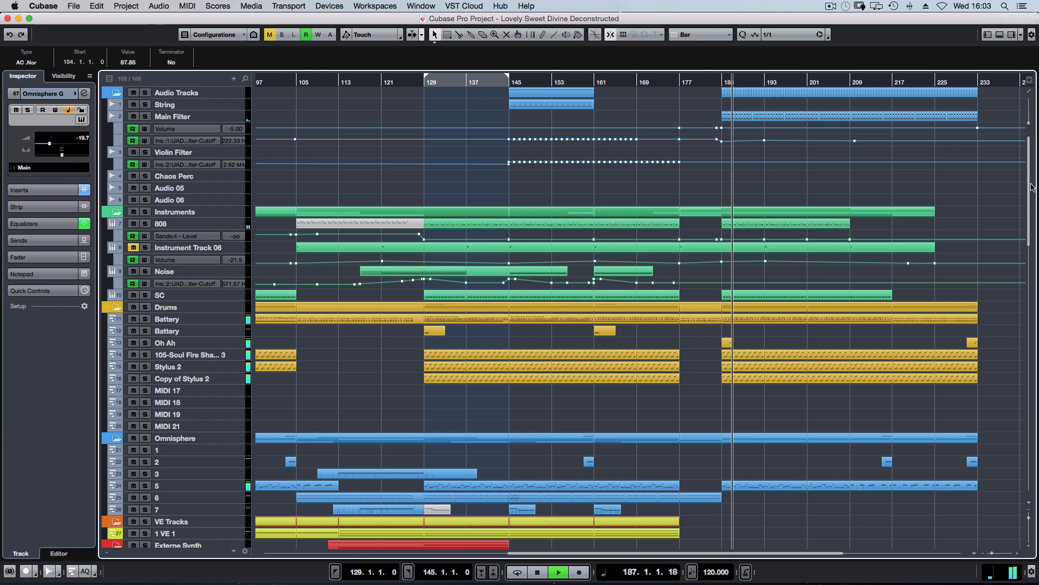
click(1021, 190)
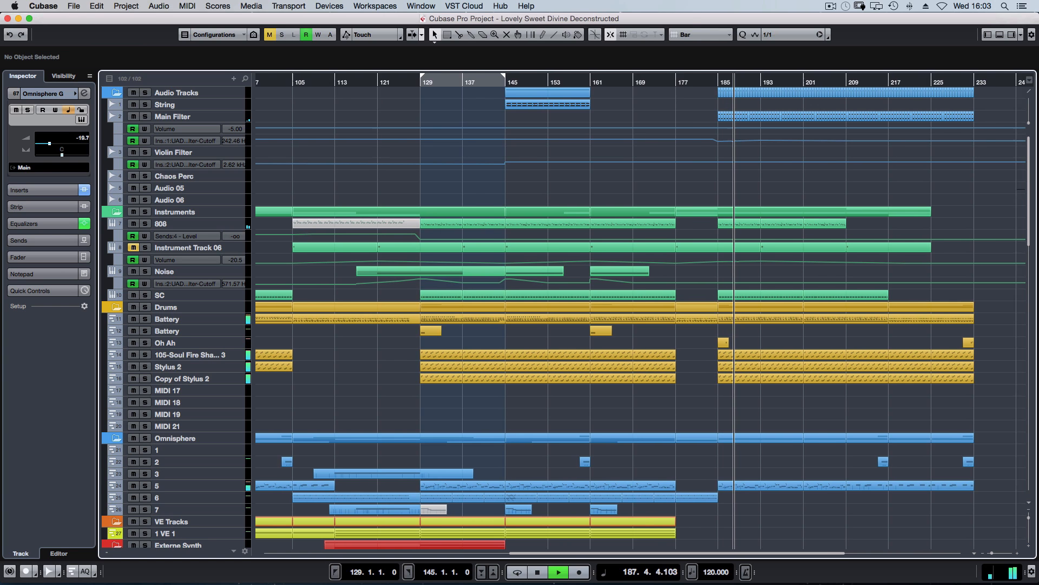
scroll(967, 190, right, 3)
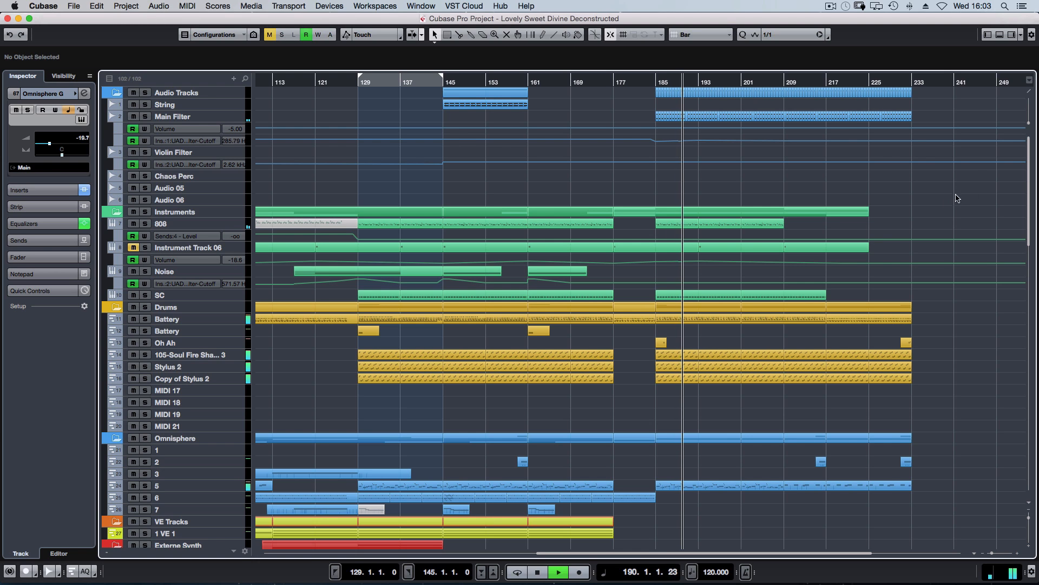
key(space)
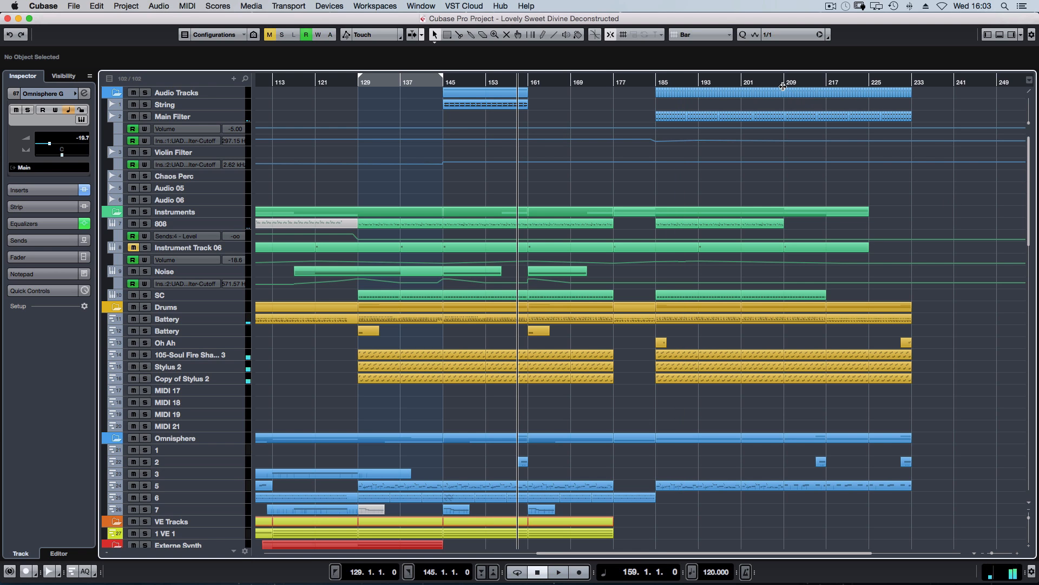
Place the project cursor at bar 204 and zoom out to show the full arrangement from bar 1
click(757, 83)
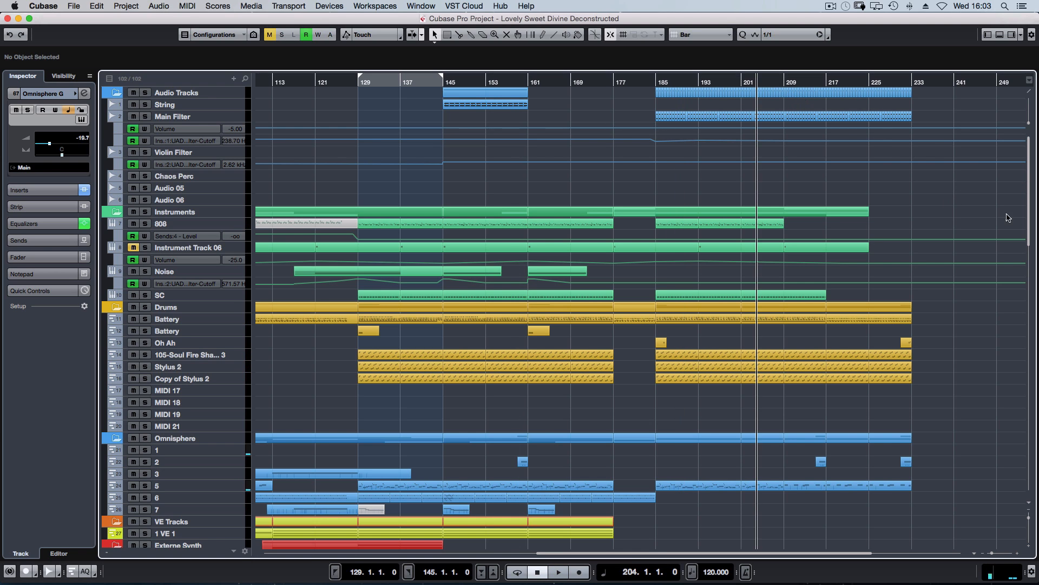
drag(1033, 205, 1034, 265)
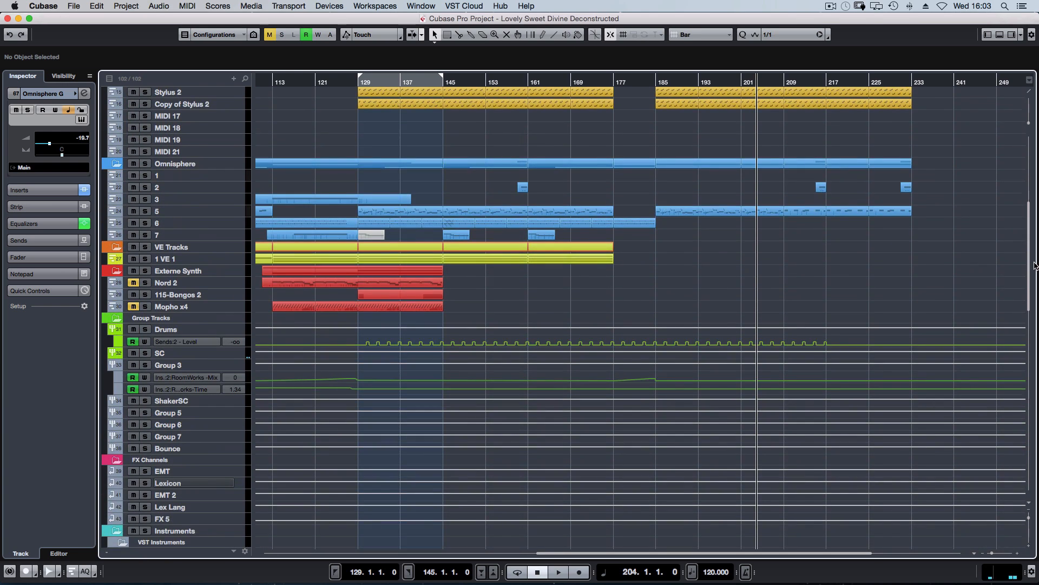
scroll(1006, 224, up, 10)
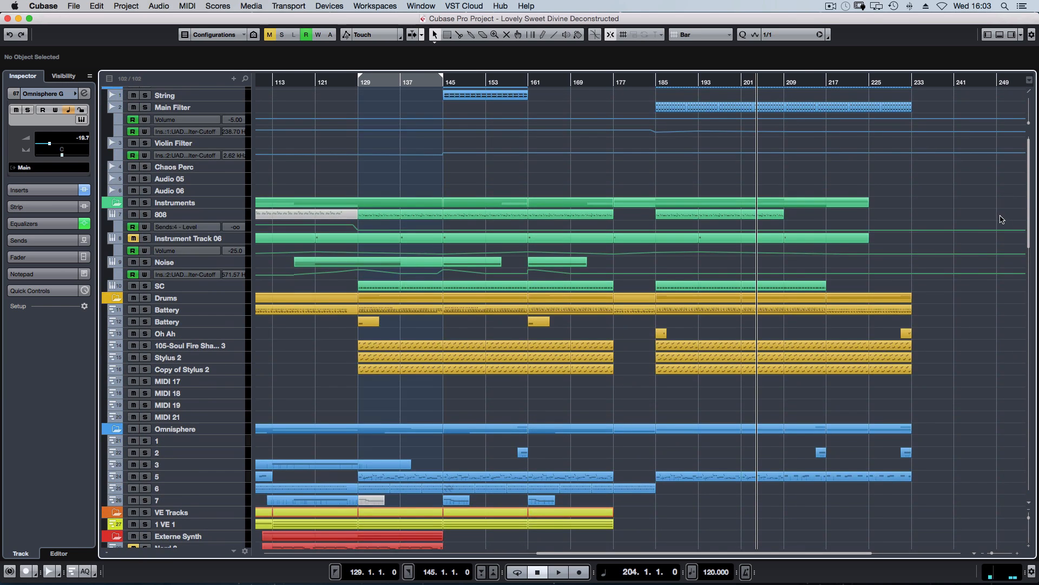
key(g)
key(g)
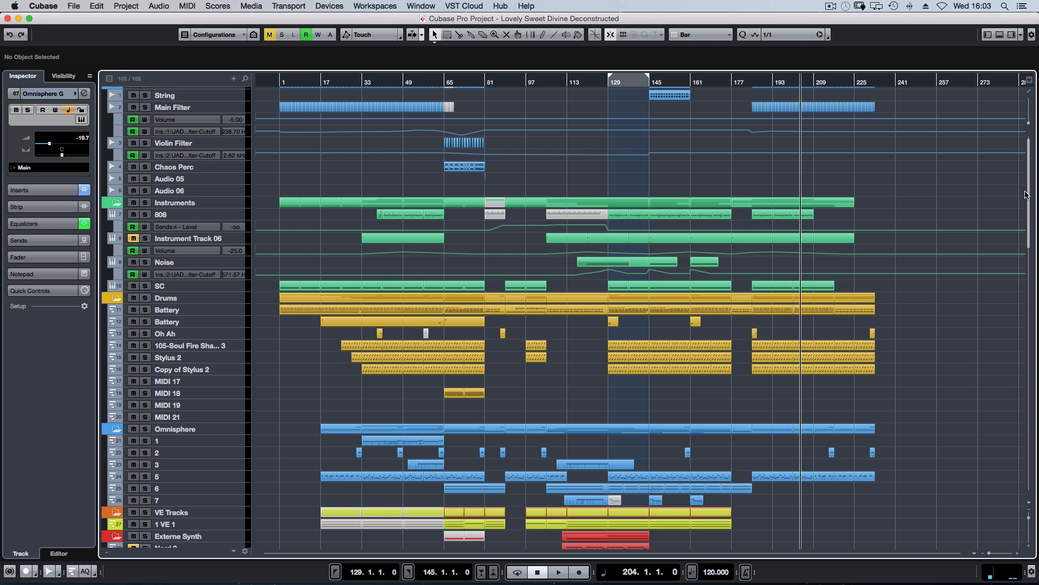
scroll(1028, 194, down, 2)
scroll(1024, 181, up, 3)
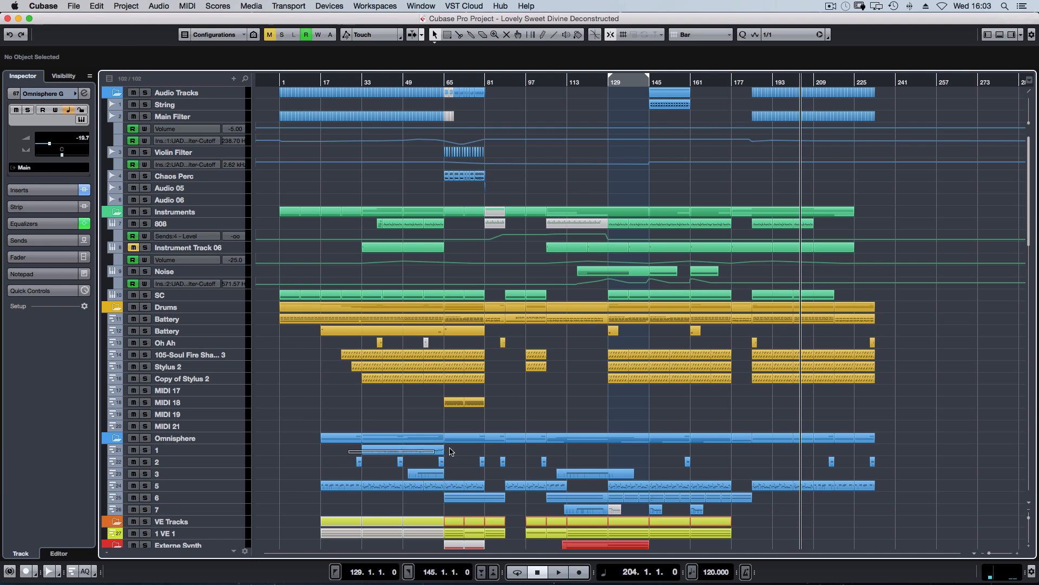
Select the Omnisphere track 5 parts from bars 17 to 65, and the Main Filter audio events from bar 1, to compare their layout
drag(293, 481, 445, 490)
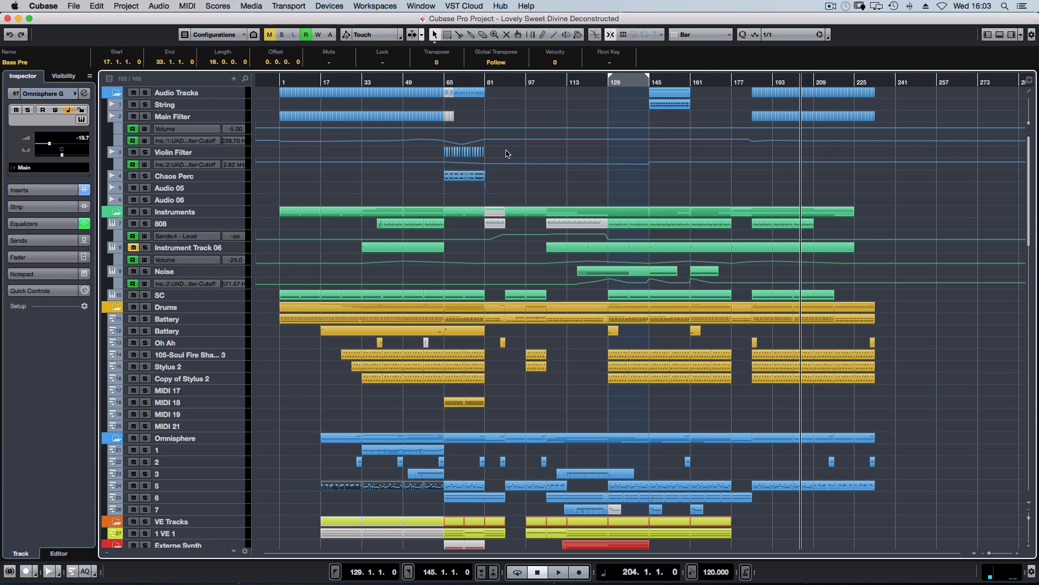
drag(495, 123, 270, 113)
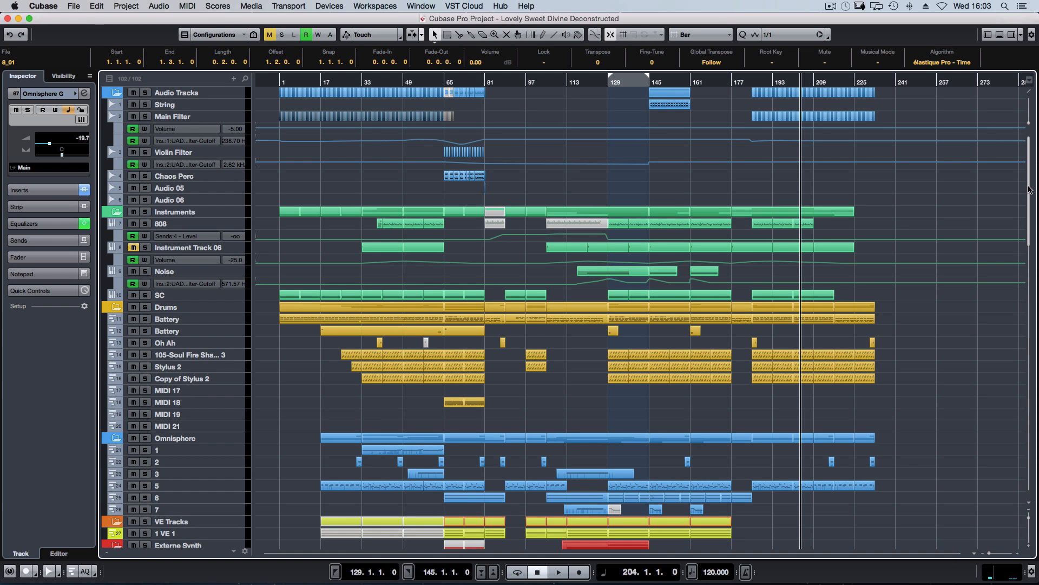
drag(1028, 190, 1029, 192)
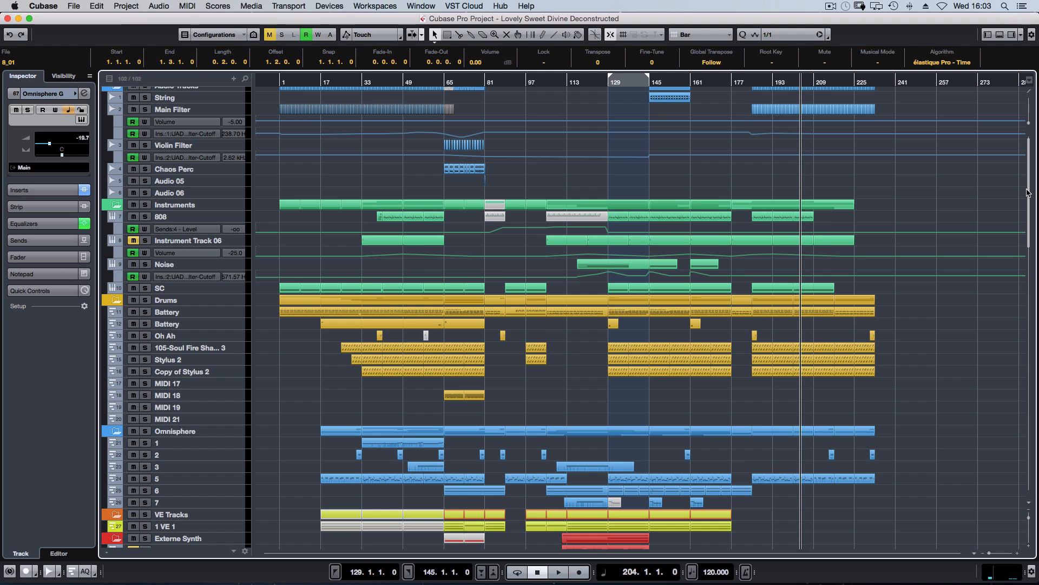
scroll(1026, 191, up, 1)
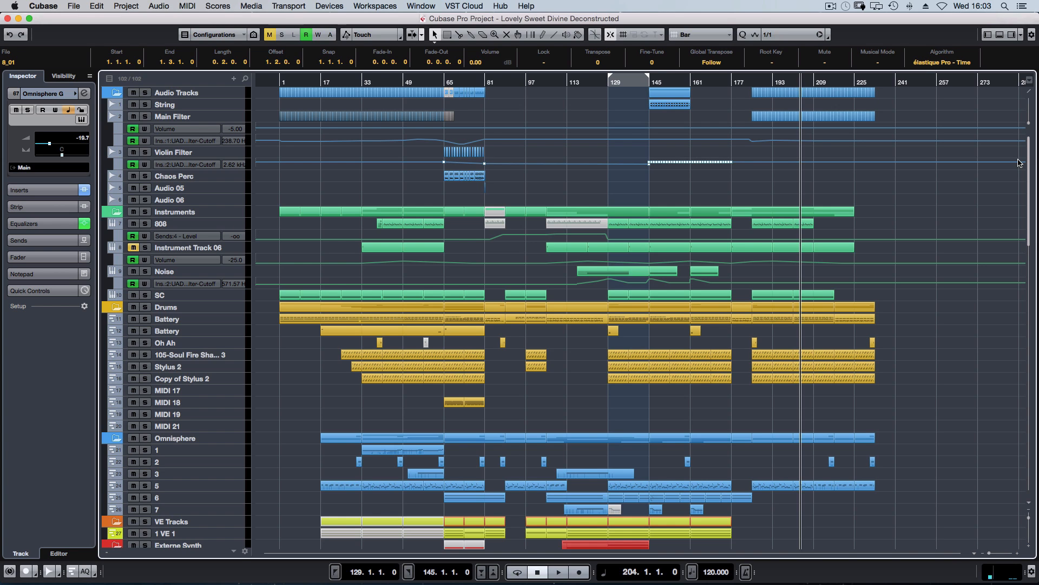
drag(1020, 163, 1020, 163)
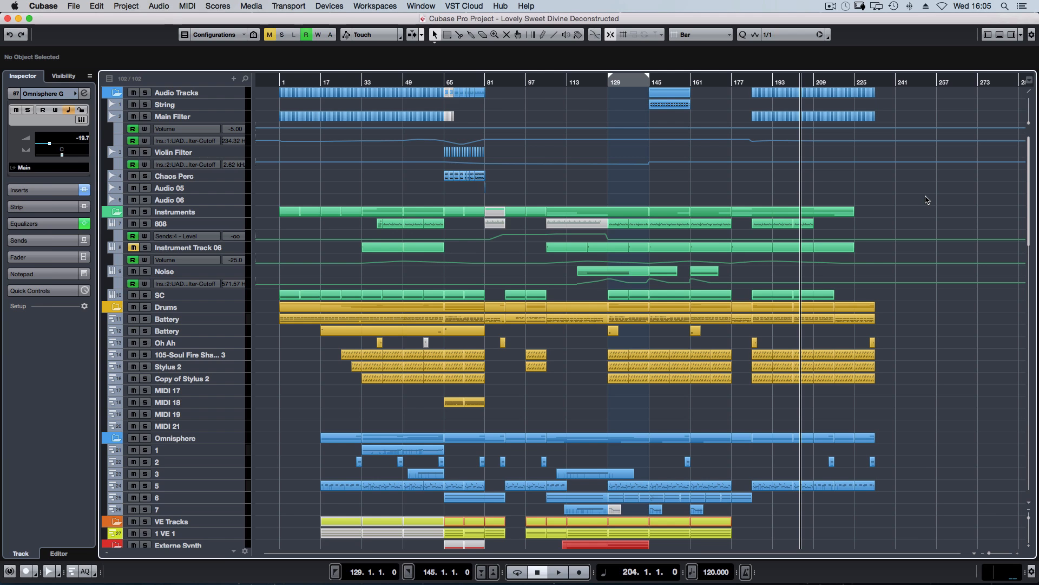
Open the Main output's channel settings from the MixConsole and place the window over the project arrangement
key(F3)
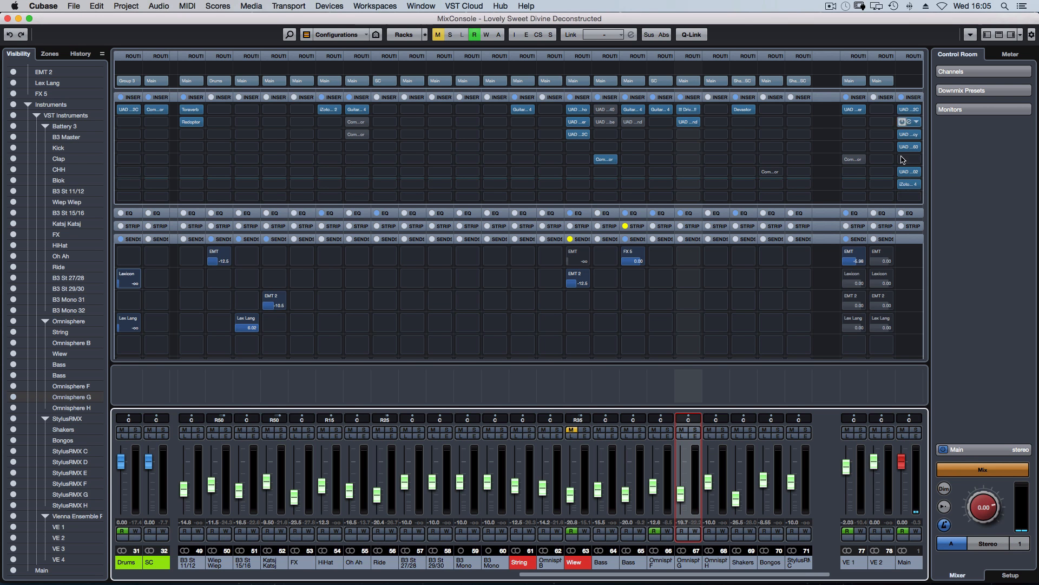
click(913, 396)
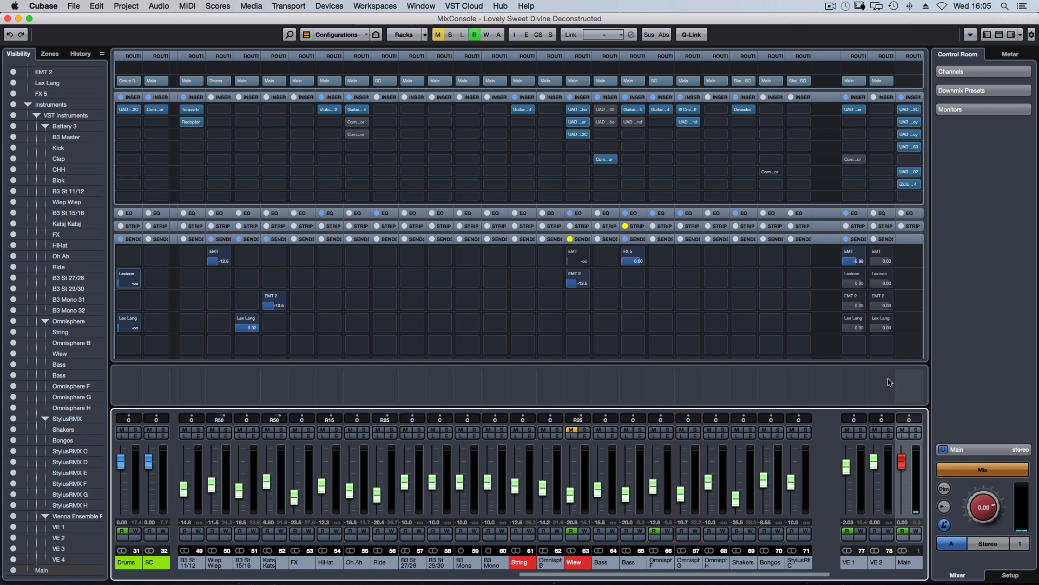
key(e)
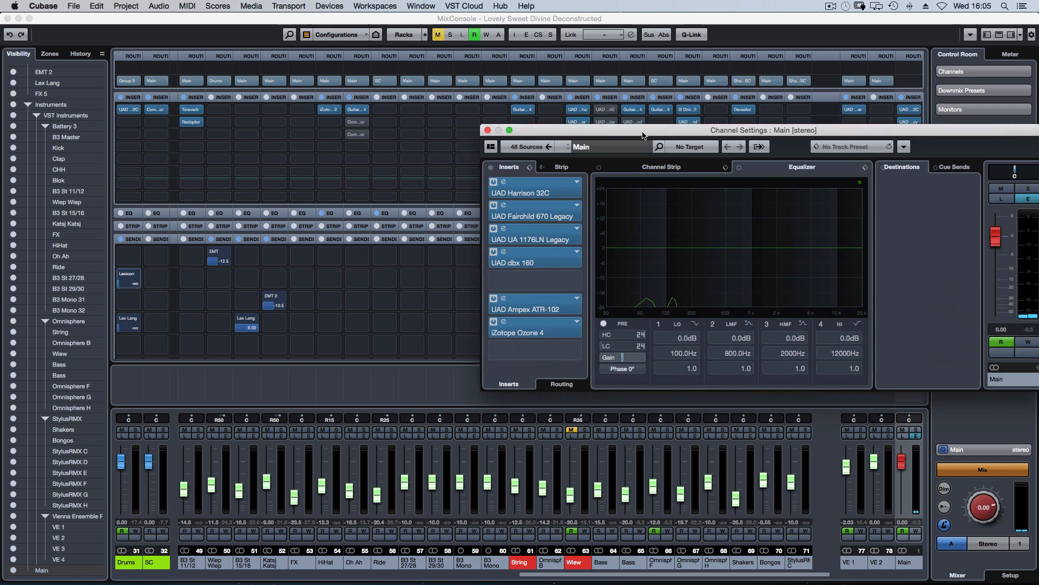
key(F3)
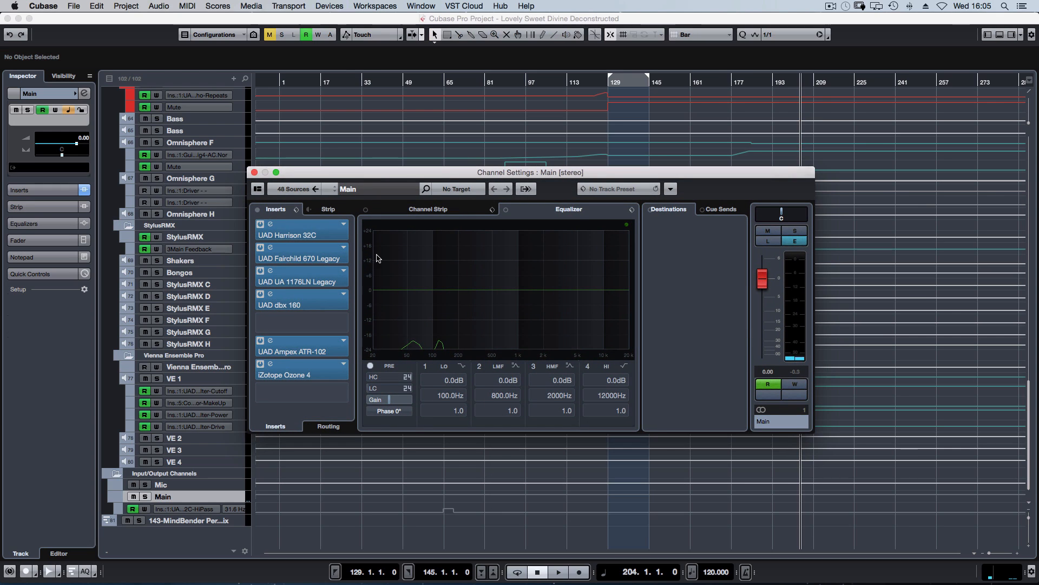
drag(445, 176, 647, 232)
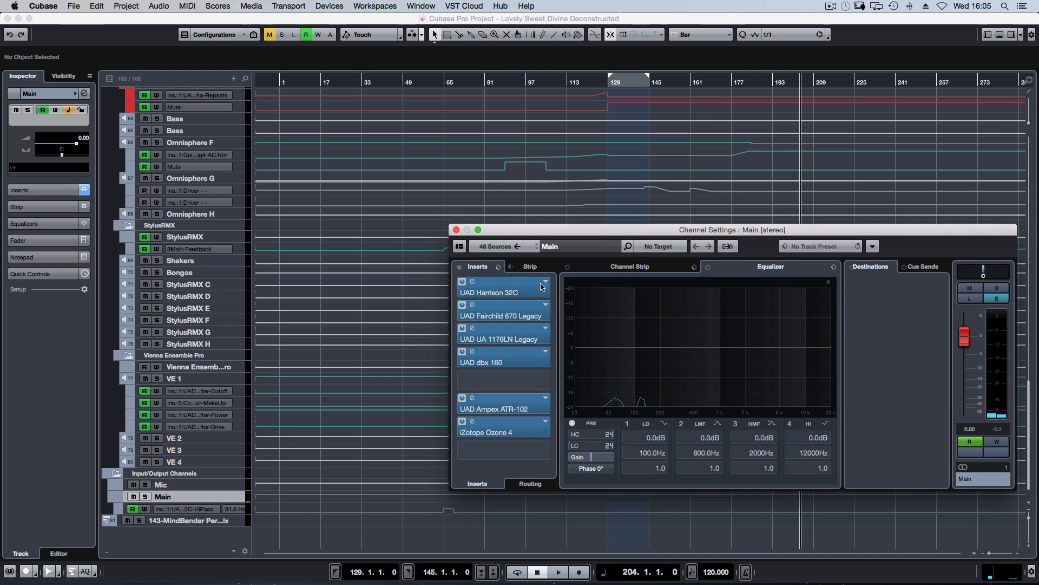
drag(659, 231, 617, 225)
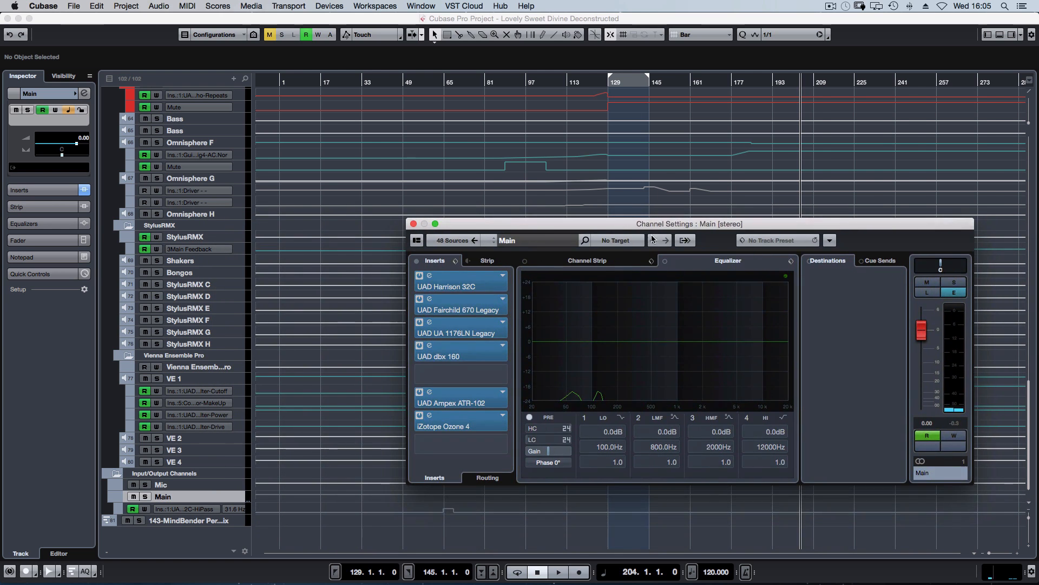
Switch off all six inserts on the Main channel, from UAD Harrison 32C through iZotope Ozone 4
click(419, 276)
click(420, 299)
click(419, 322)
click(420, 346)
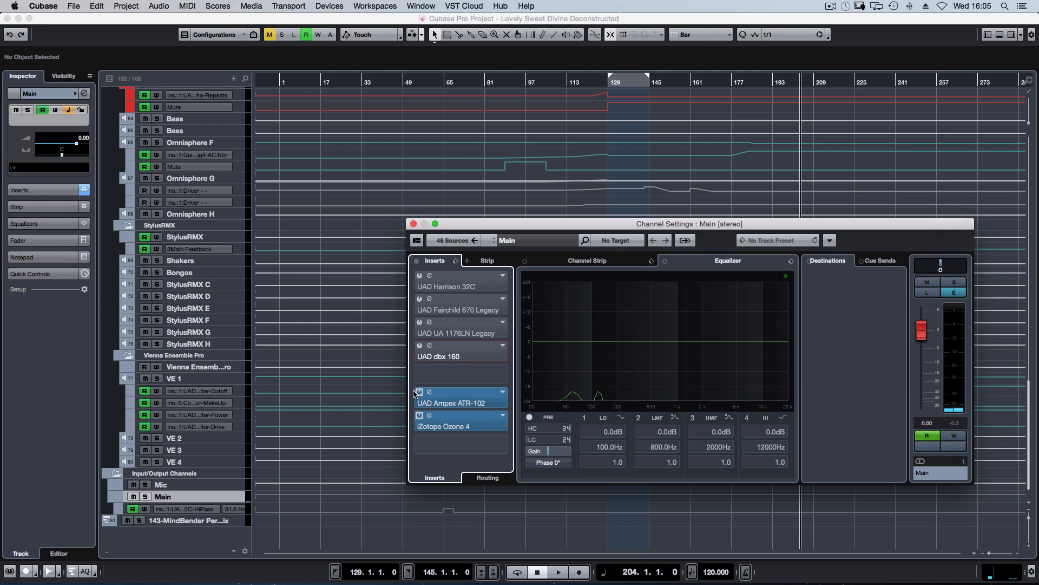
click(420, 392)
click(420, 415)
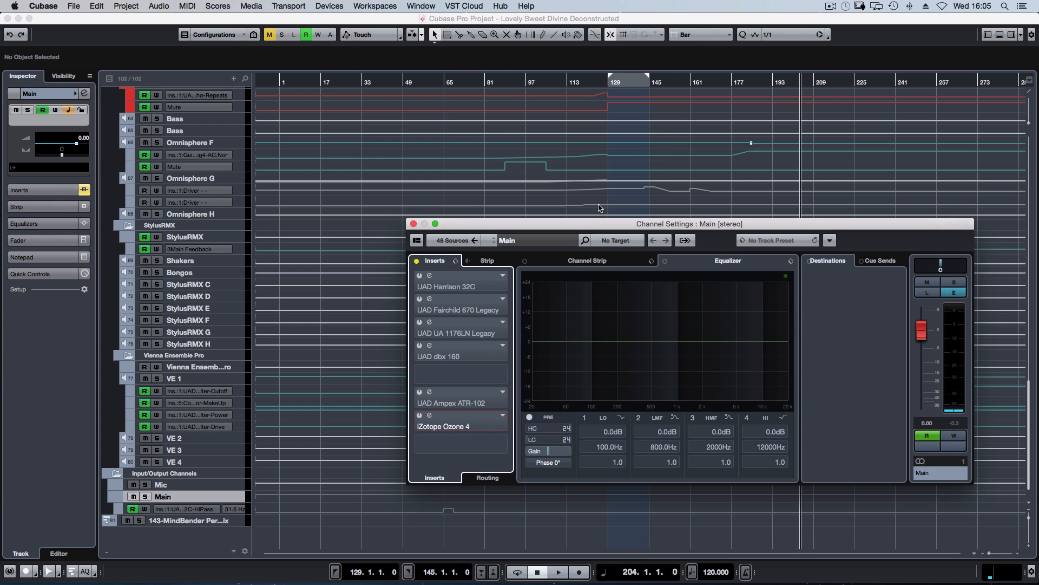
Reactivate UAD Harrison 32C on the Main channel with its editor open, leaving UAD Fairchild 670 Legacy switched off
click(420, 275)
click(419, 299)
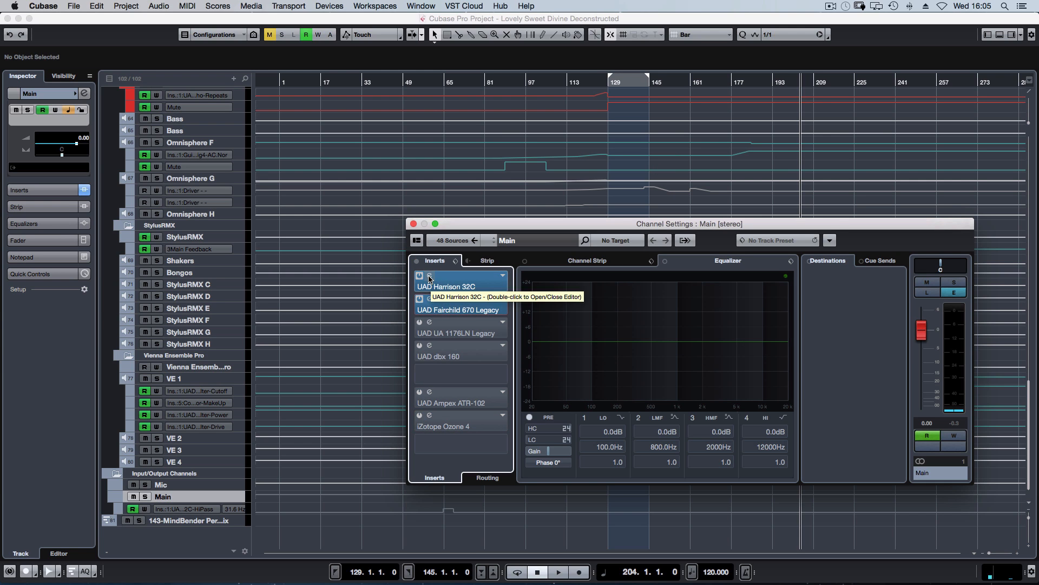
click(429, 277)
drag(723, 158, 509, 77)
click(432, 302)
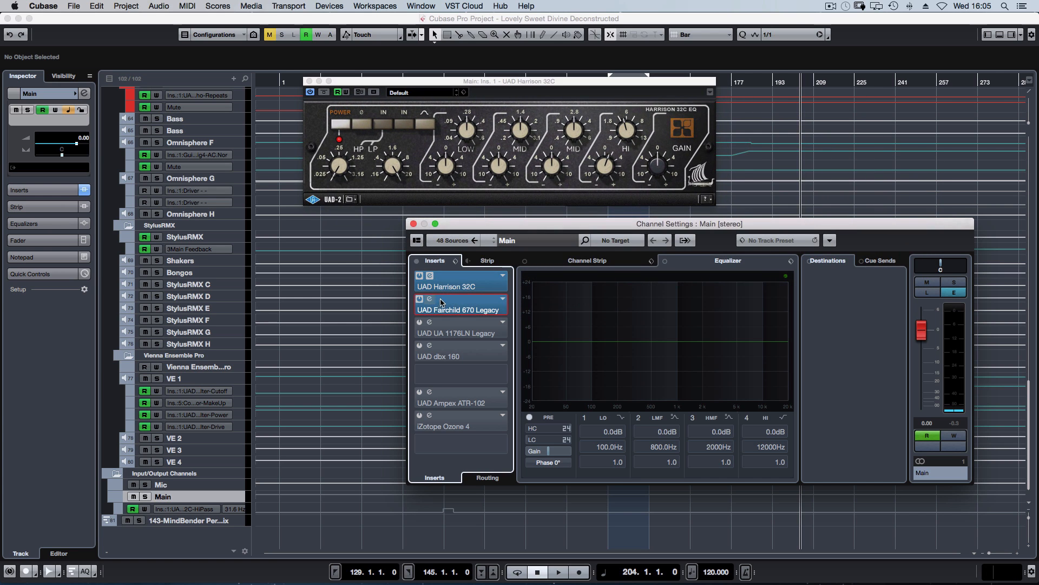
click(441, 302)
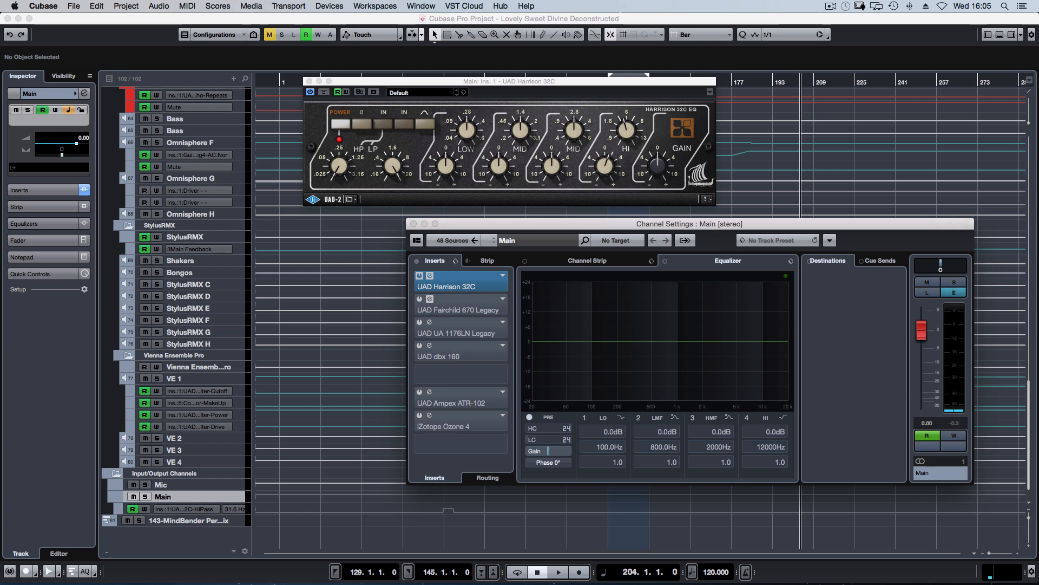
Play the mix from bar 204 through the Harrison 32C, examine its high-pass filter controls, and stop playback
key(space)
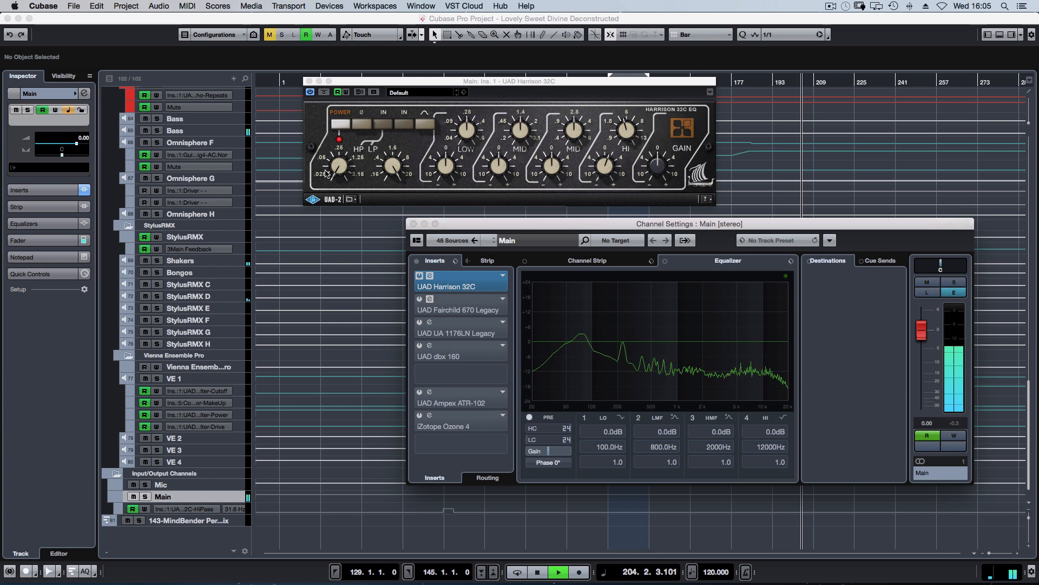
click(355, 129)
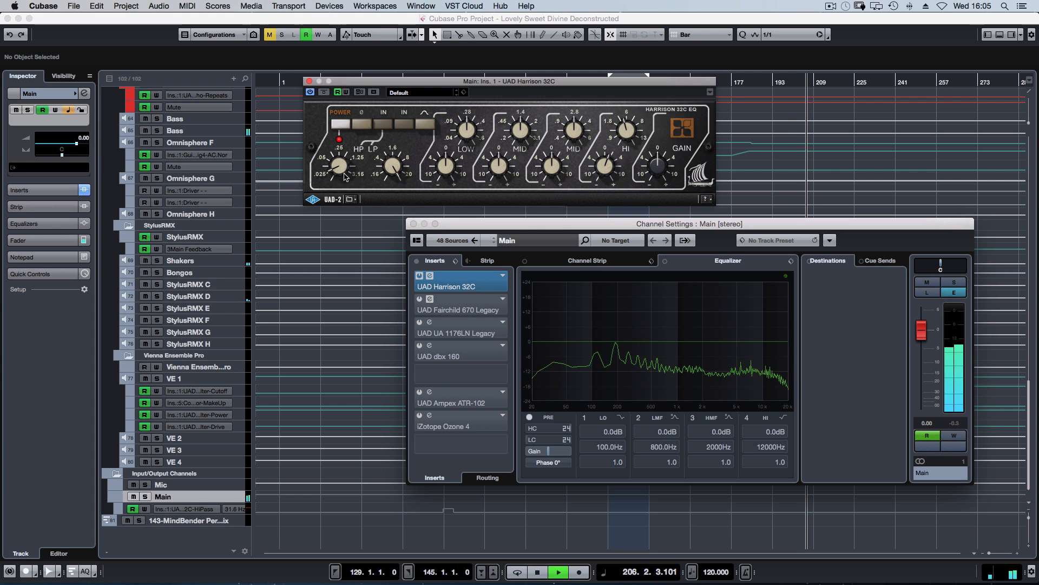
key(space)
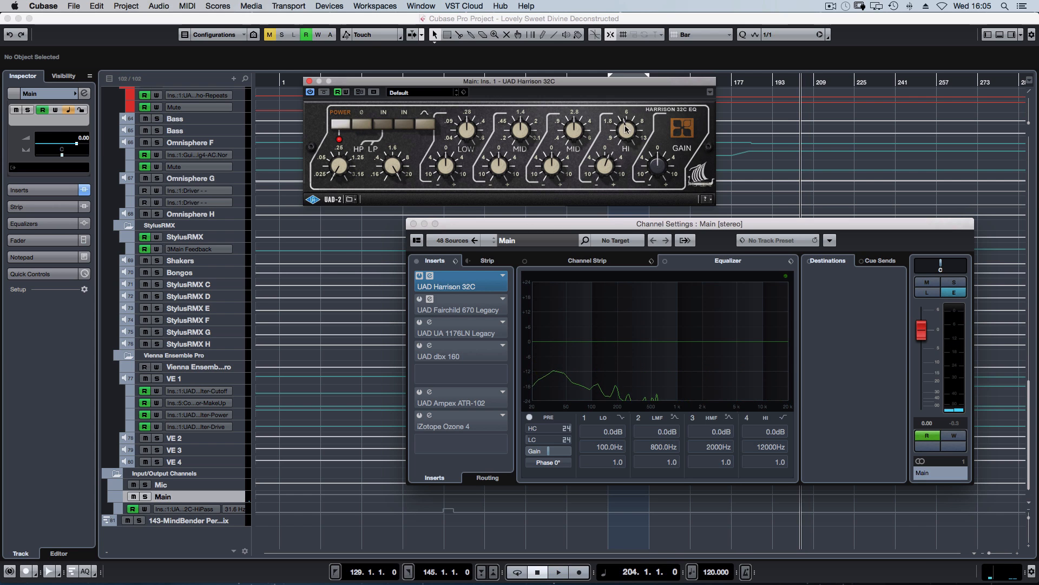
Audition the mix from bar 204 with the Fairchild 670's meters in view, stop playback, and close the Fairchild and Harrison editors
key(space)
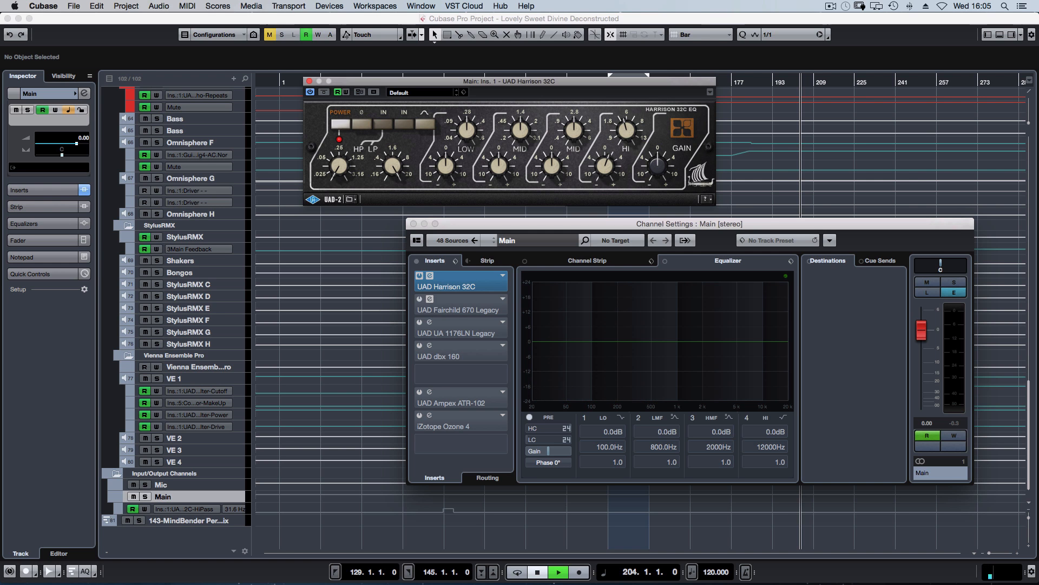
click(430, 299)
drag(542, 144, 270, 153)
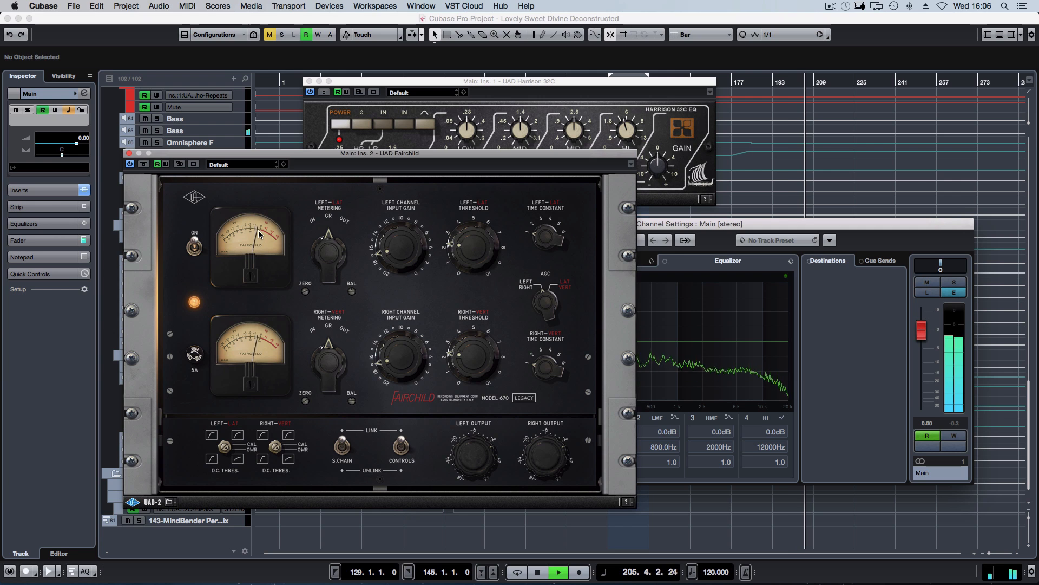
key(space)
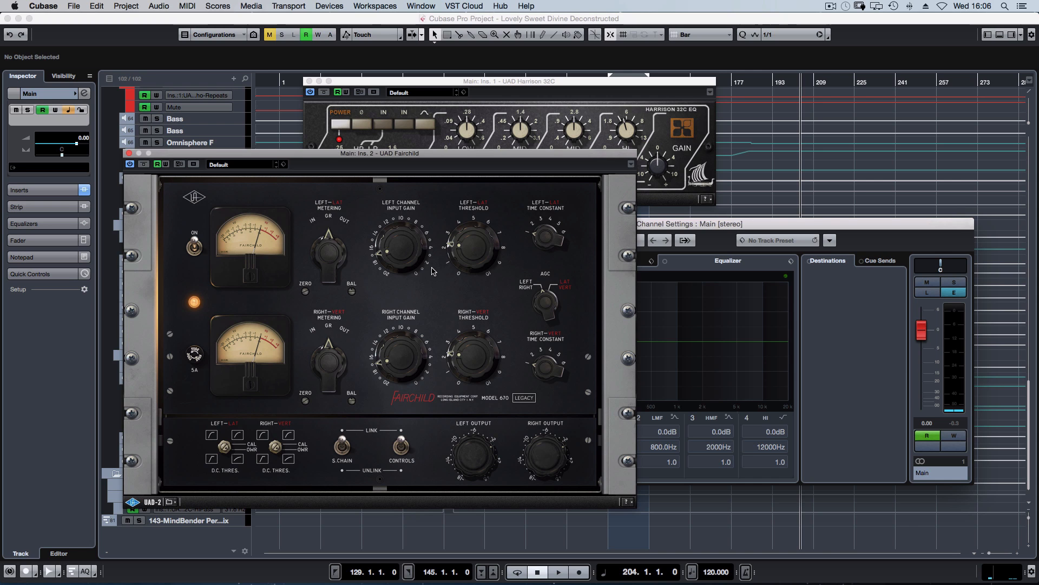
click(129, 153)
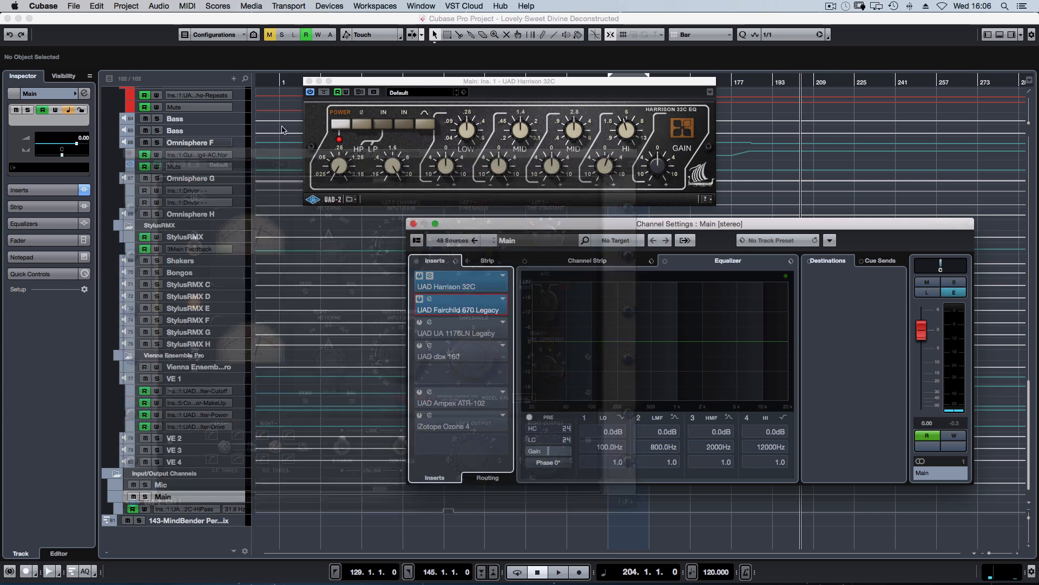
click(309, 81)
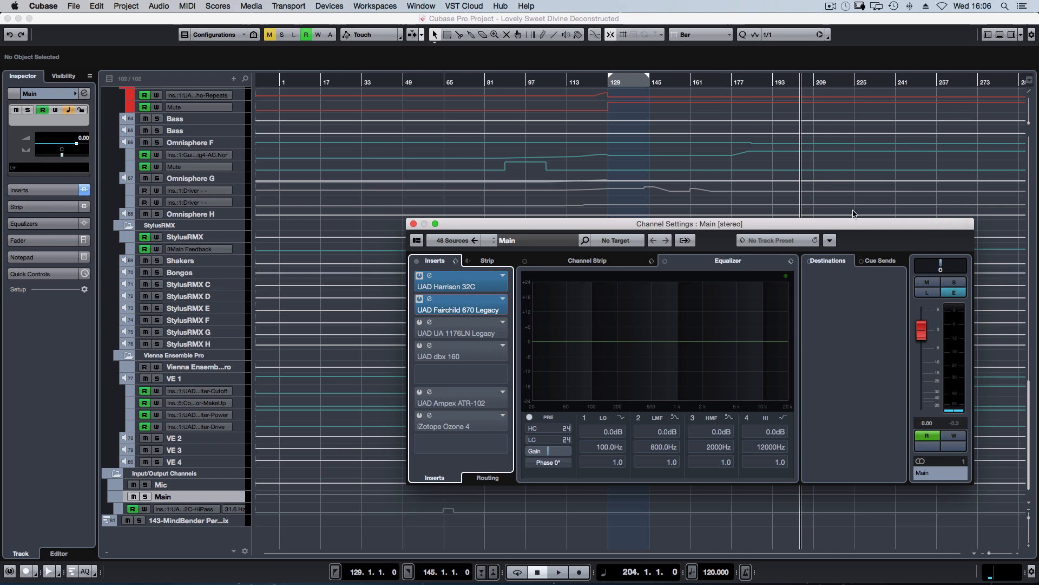
Reactivate UAD UA 1176LN Legacy on the Main channel, open its editor, and play the mix from bar 185
drag(853, 224, 874, 272)
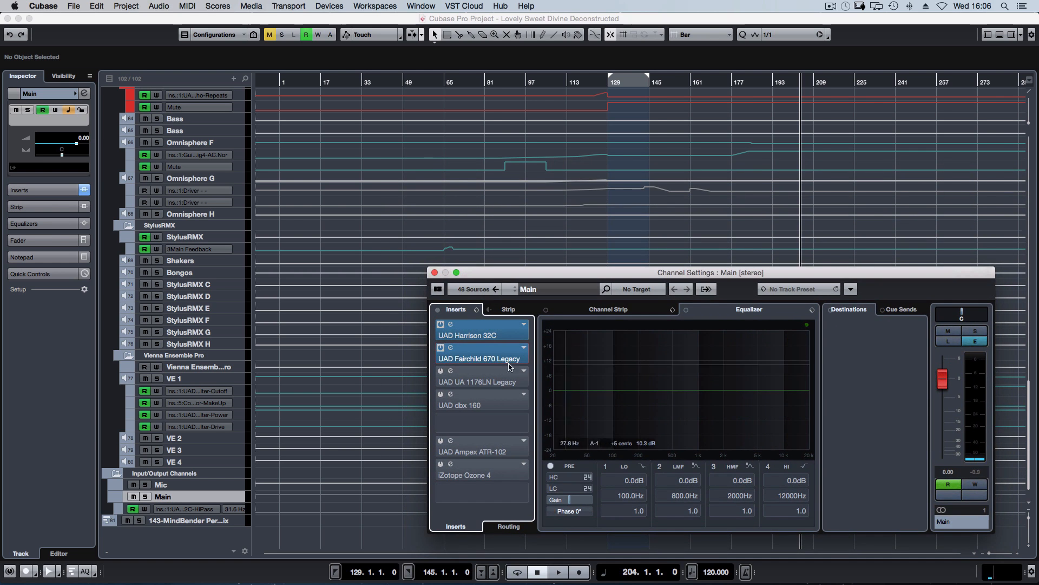
click(441, 371)
click(441, 372)
click(441, 371)
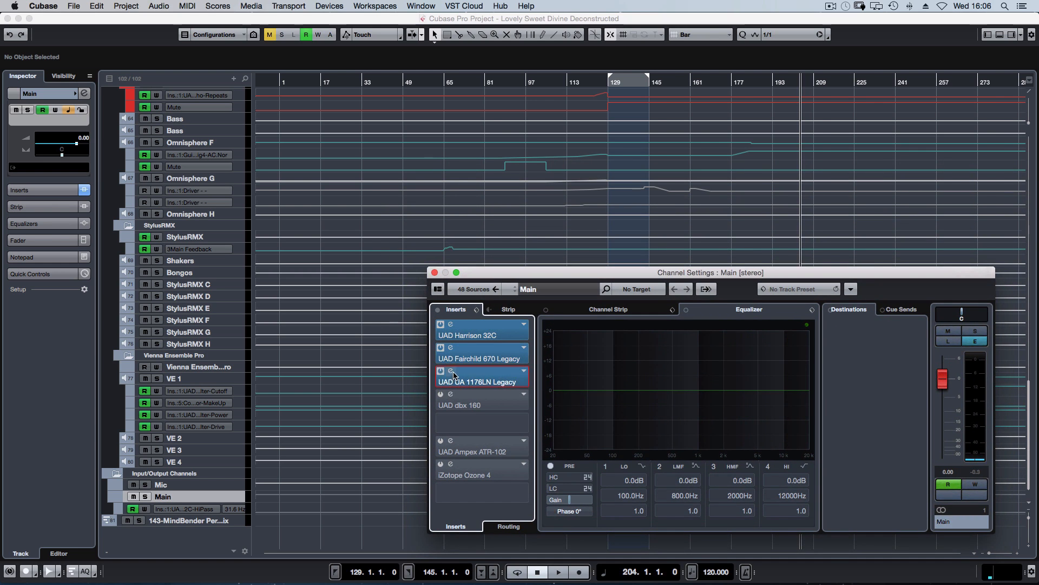
click(518, 381)
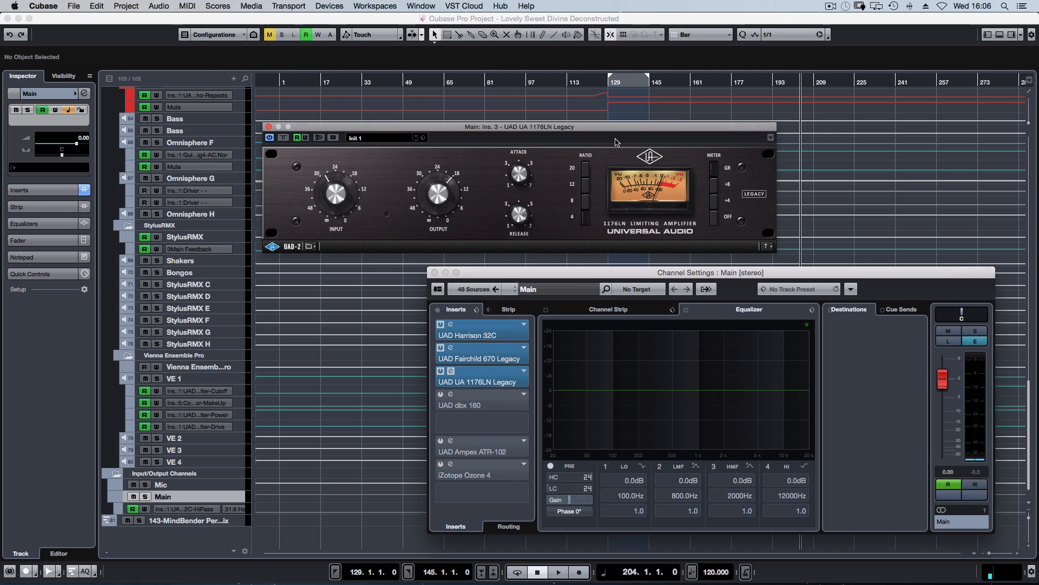
drag(628, 124, 510, 108)
double_click(749, 84)
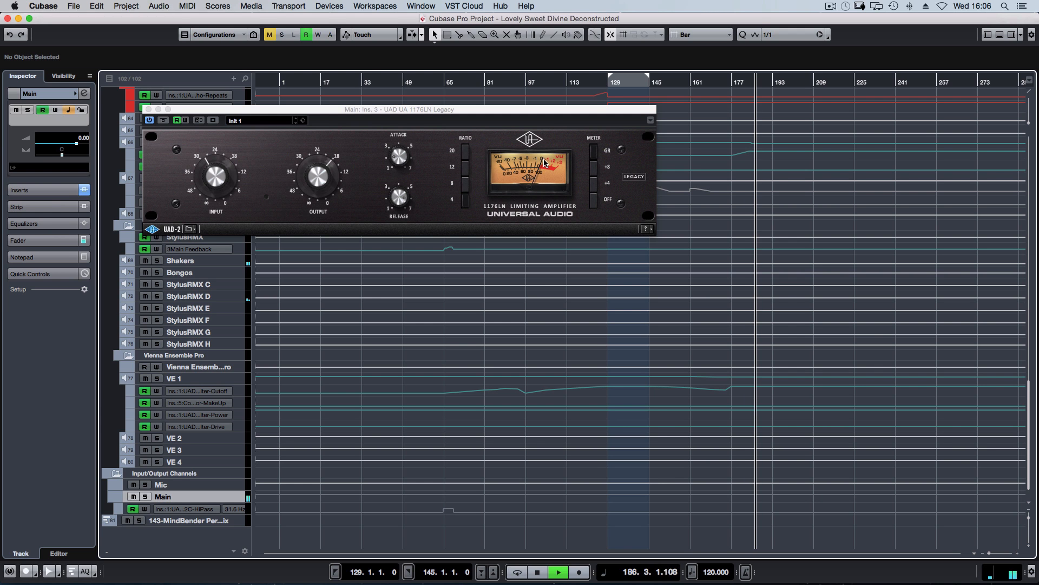
Activate UAD dbx 160 on the Main channel in the MixConsole with its editor open, and return to the project window
key(F3)
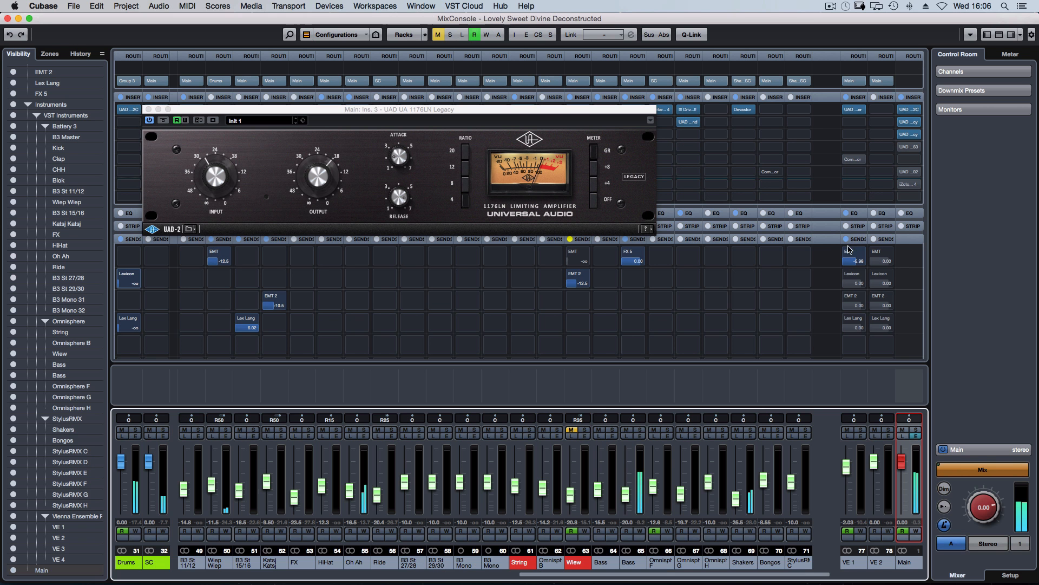
mouse_move(911, 150)
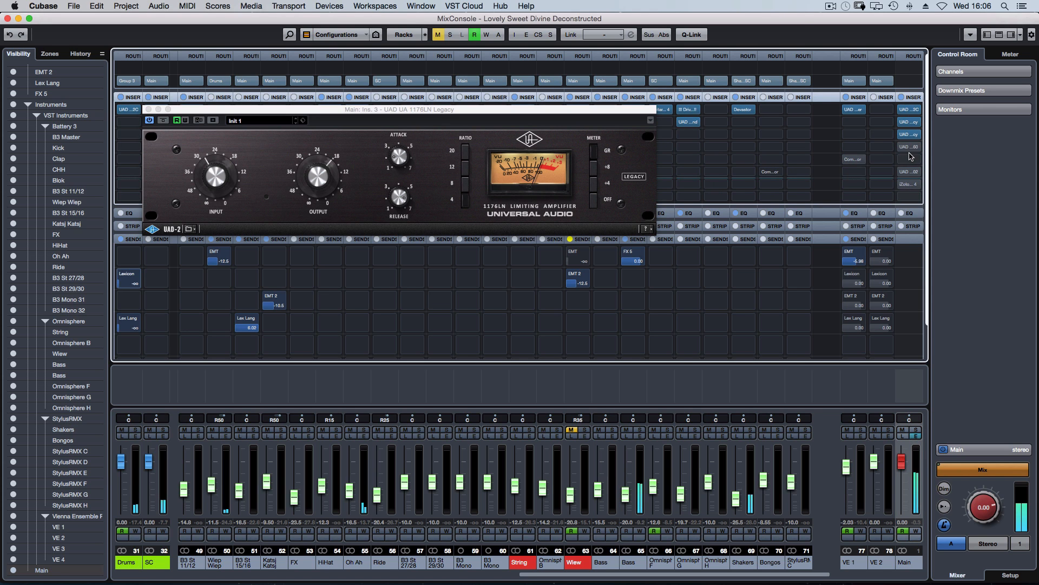
click(911, 149)
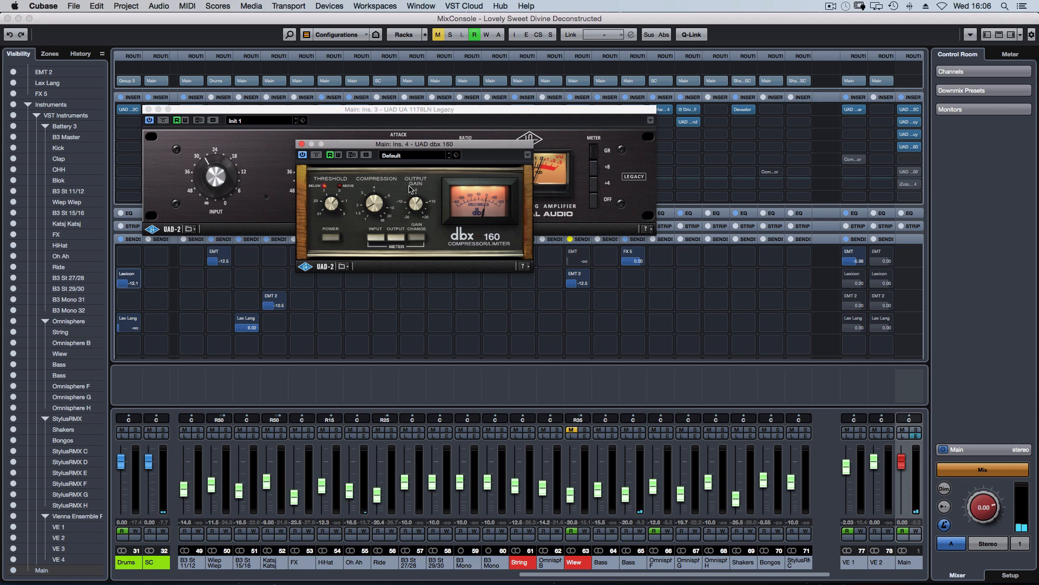
key(F3)
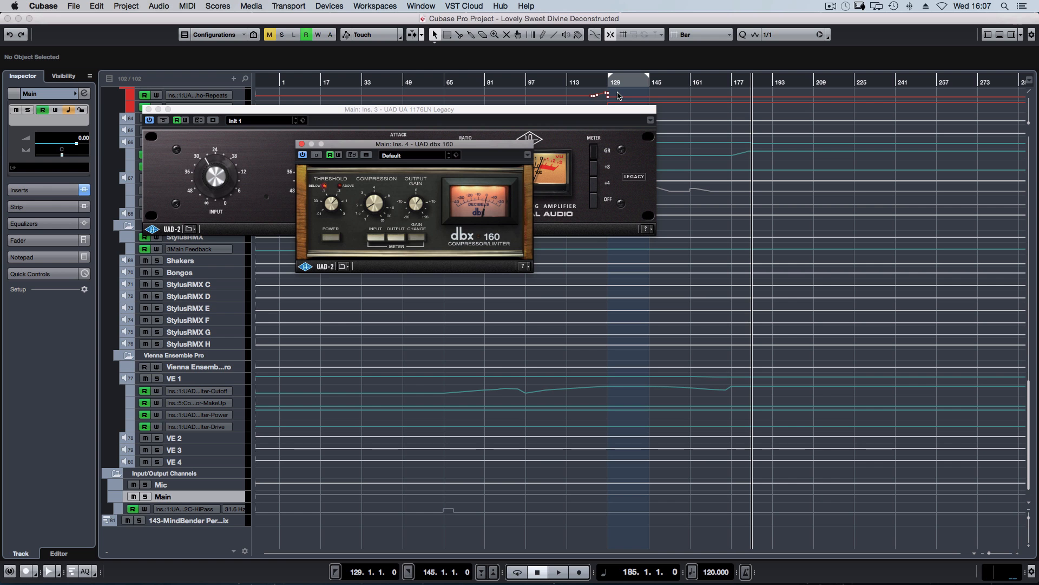
Activate UAD Ampex ATR-102 on the Main channel in the MixConsole with its editor open, and return to the project window
key(F3)
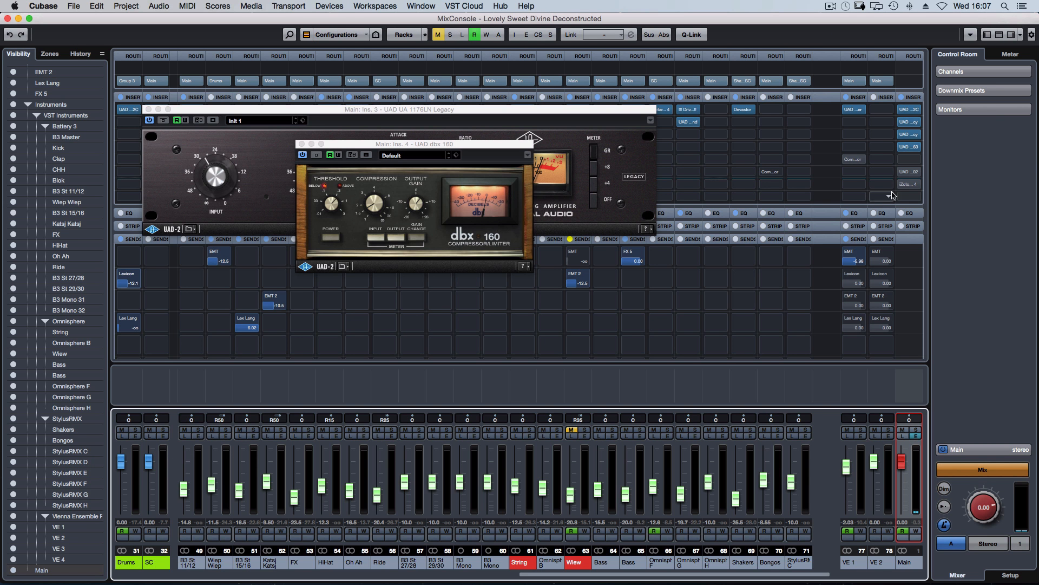
click(911, 172)
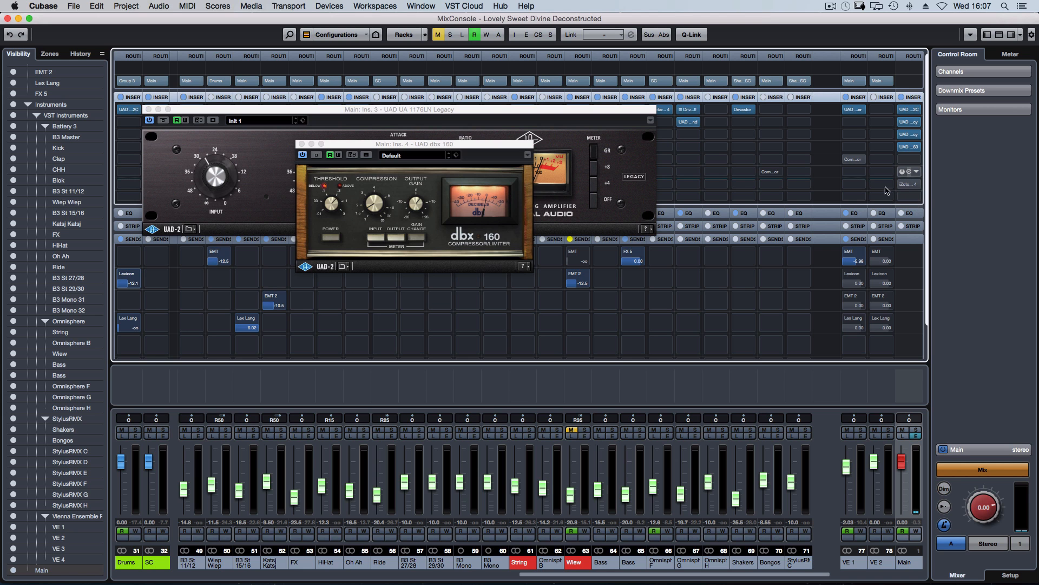
click(908, 173)
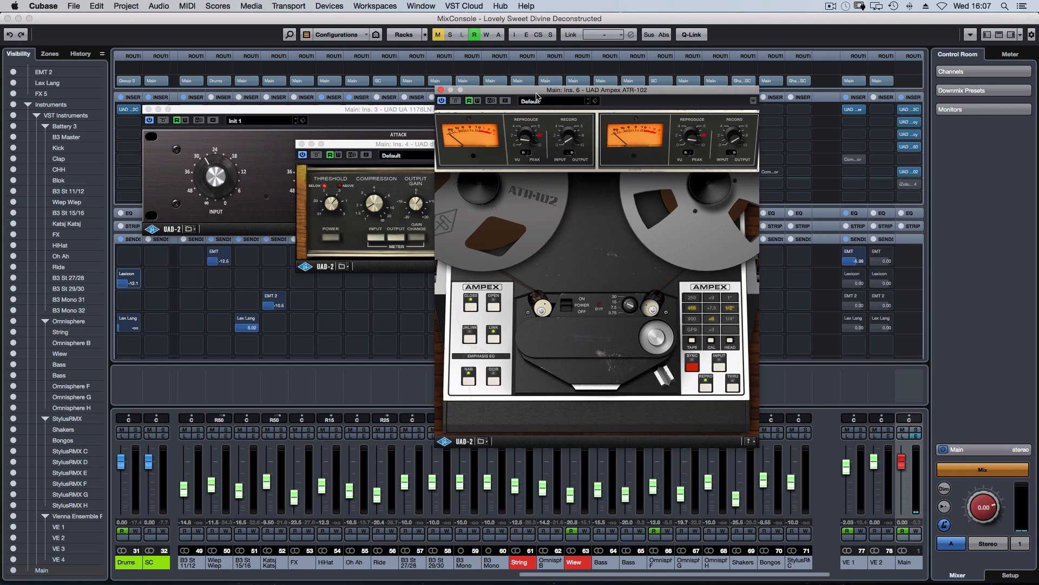
key(F3)
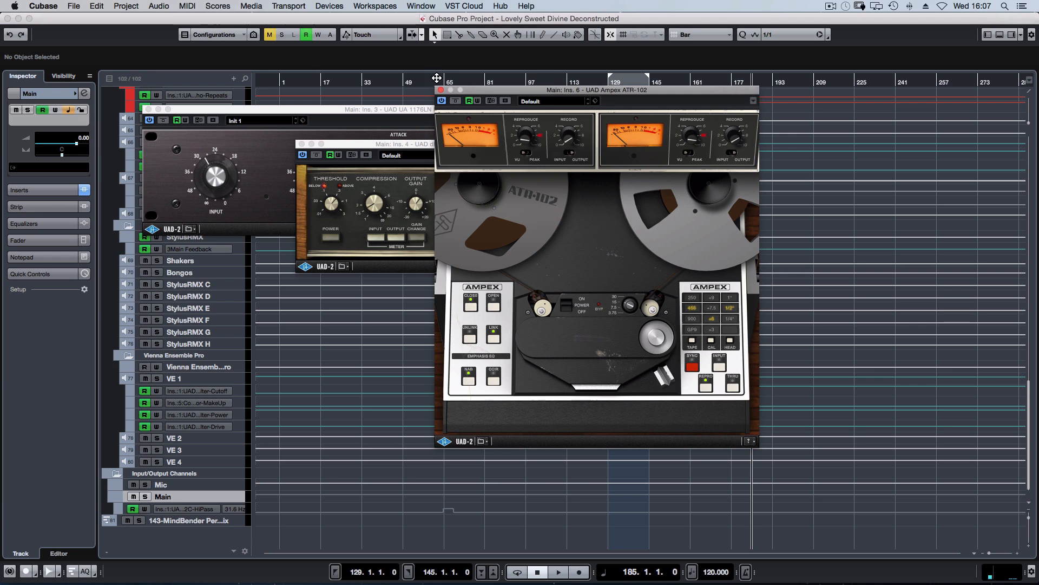
Audition the mix through the ATR-102 from shortly before bar 103 and from bar 133 with its meters in view, and stop playback
drag(559, 79, 541, 79)
key(space)
click(592, 81)
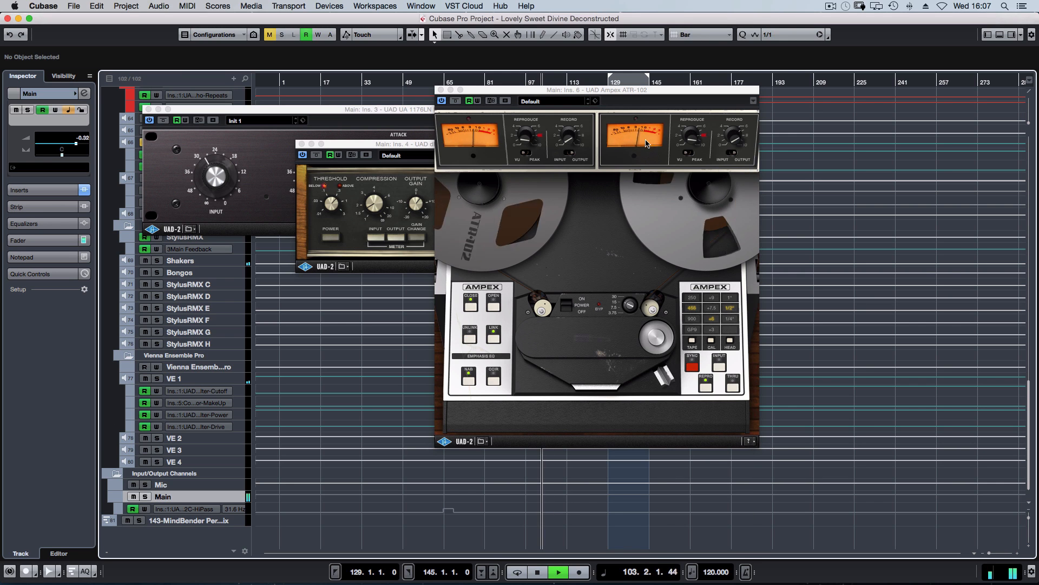
click(619, 81)
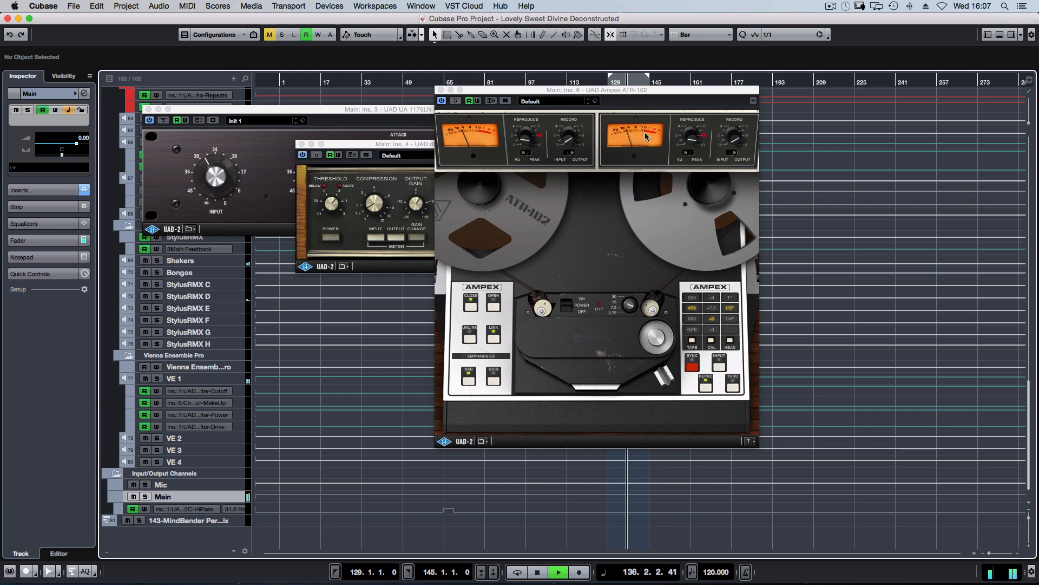
key(space)
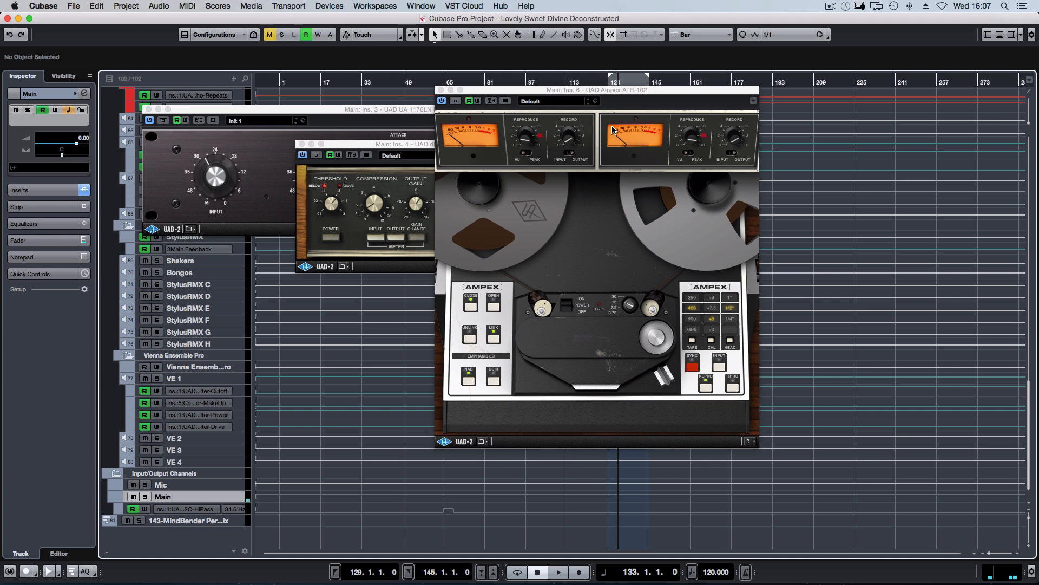
Adjust the record level of the ATR-102's first channel while auditioning the mix from bar 133
key(space)
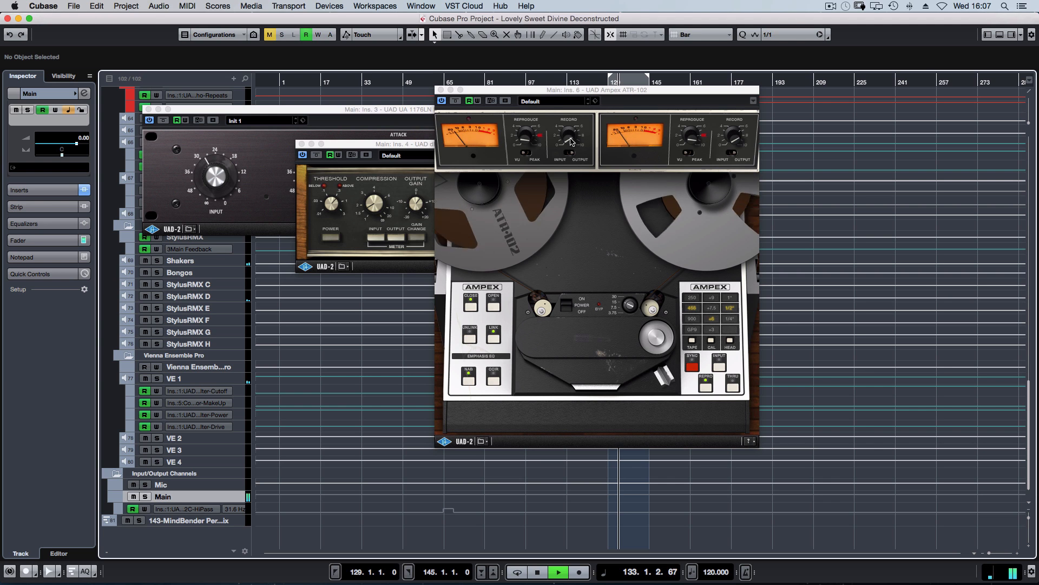
click(571, 142)
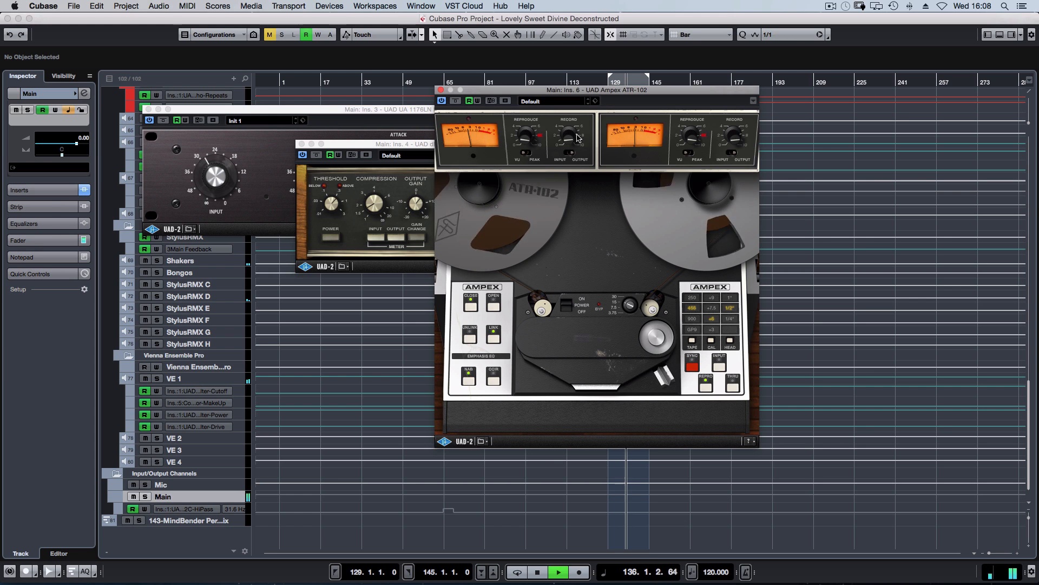
key(space)
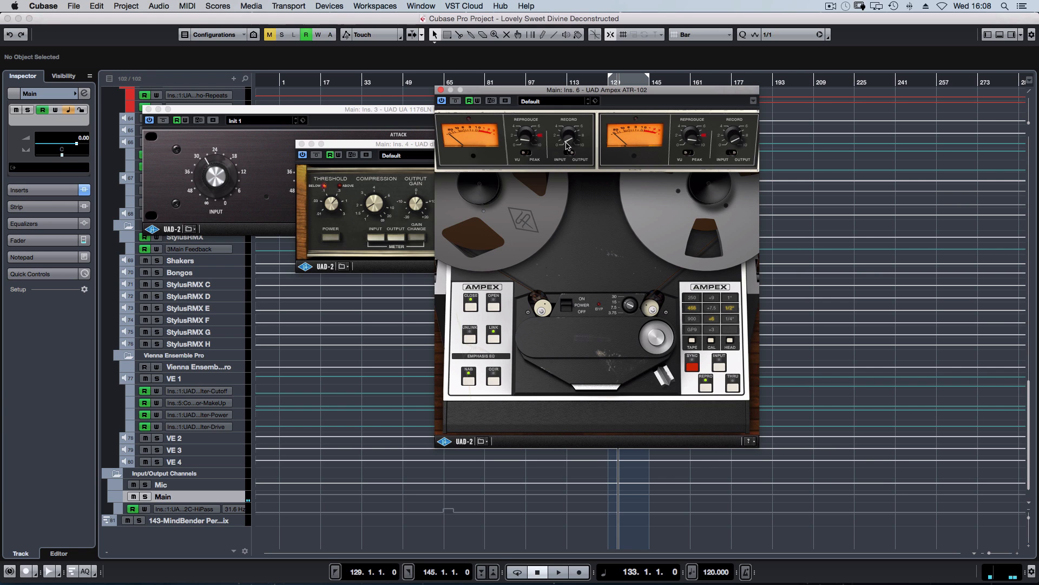
drag(573, 138, 572, 142)
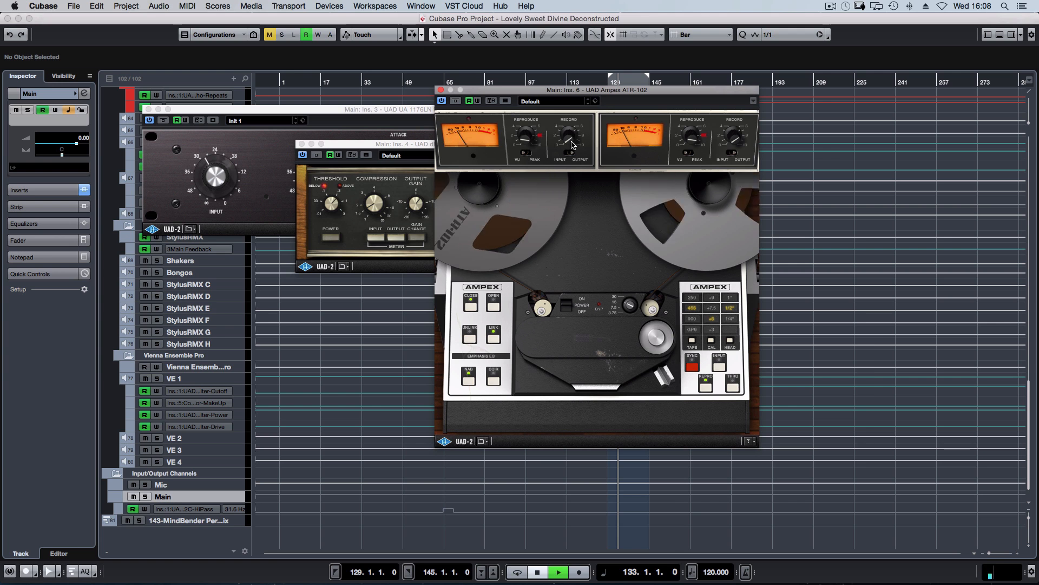
key(space)
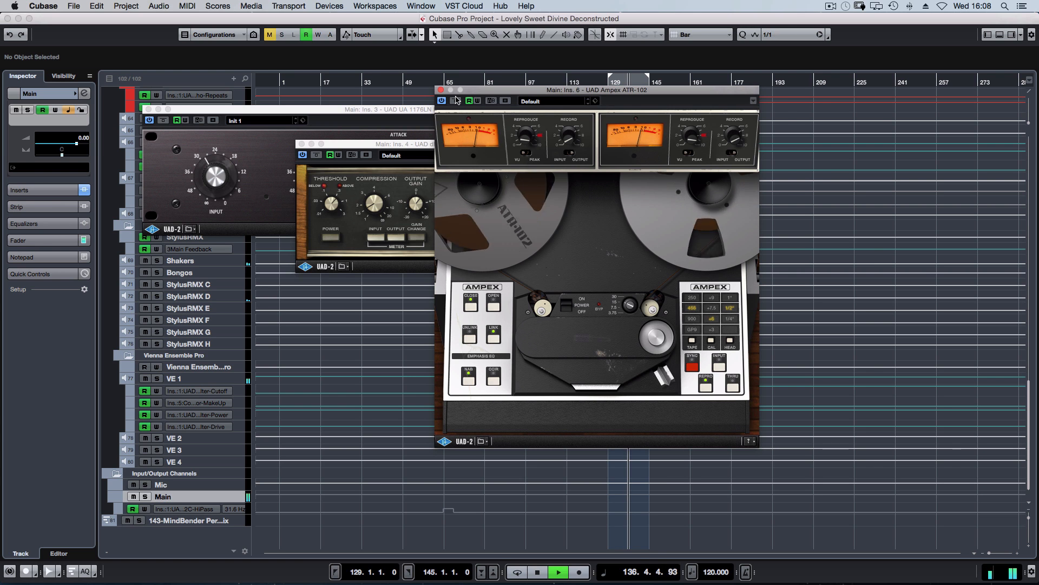
Close the ATR-102 editor and open the iZotope Ozone 4 editor on the Main channel in the MixConsole
key(space)
key(super+w)
key(F3)
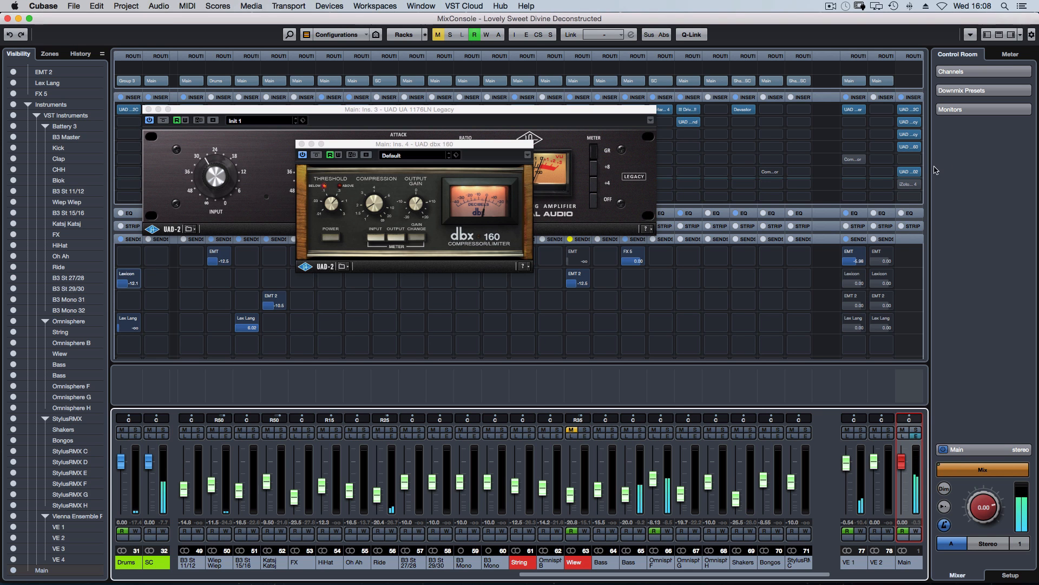
click(911, 184)
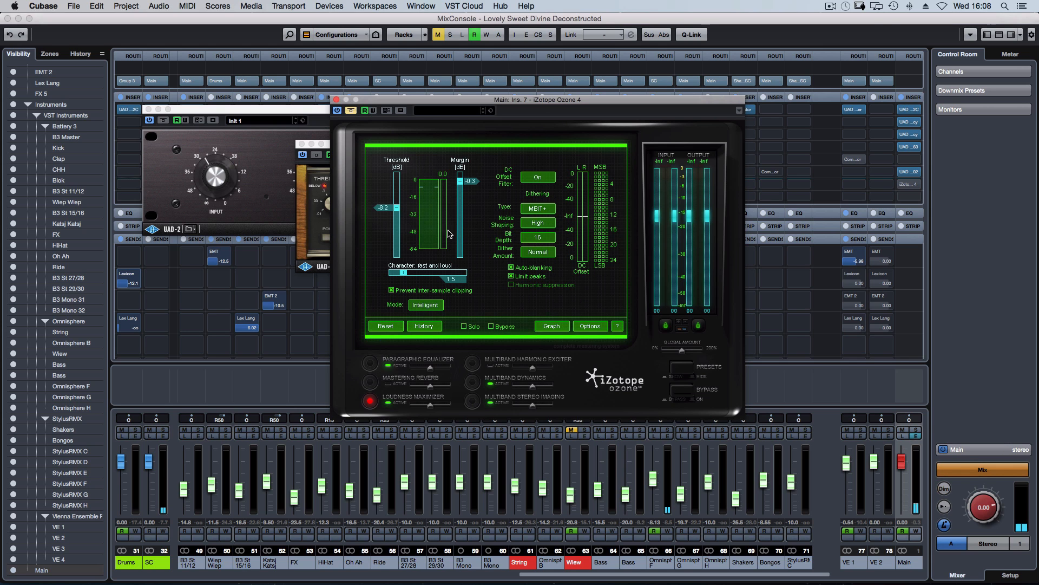
Examine Ozone 4's Multiband Stereo Imaging, Multiband Dynamics, Paragraphic Equalizer and Loudness Maximizer settings
click(481, 400)
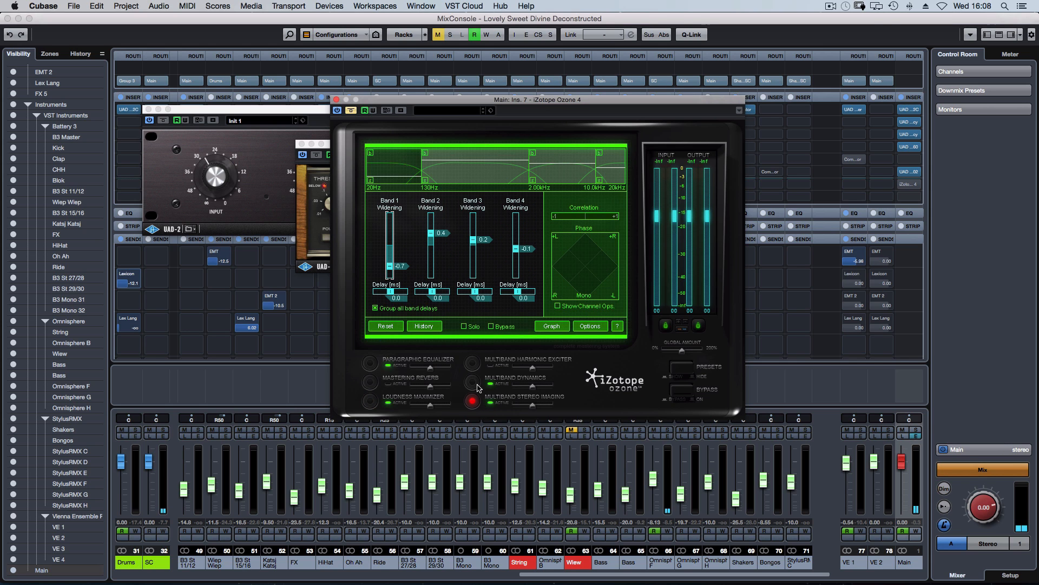
click(476, 384)
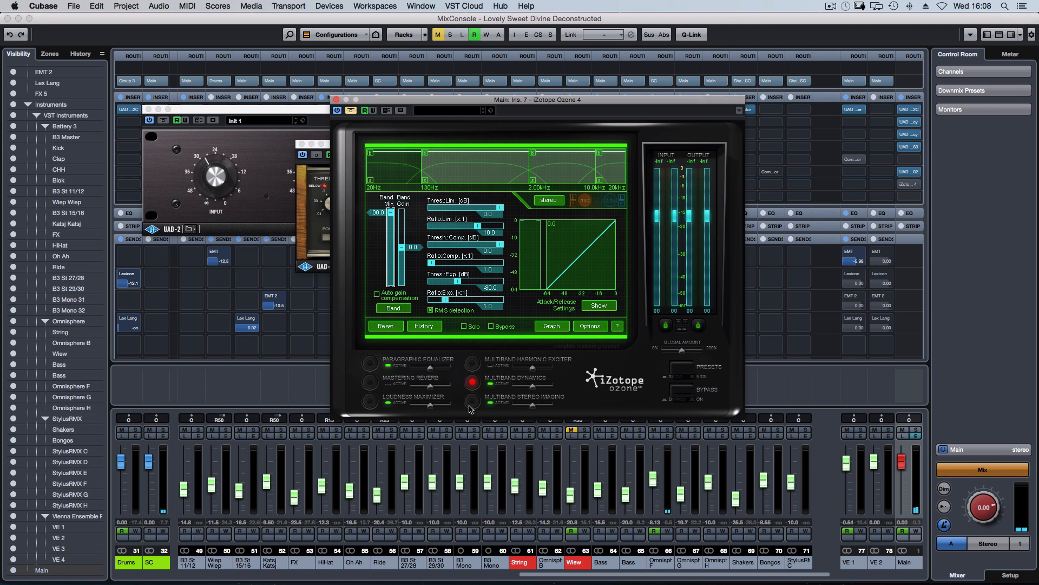
click(472, 401)
click(473, 383)
click(472, 402)
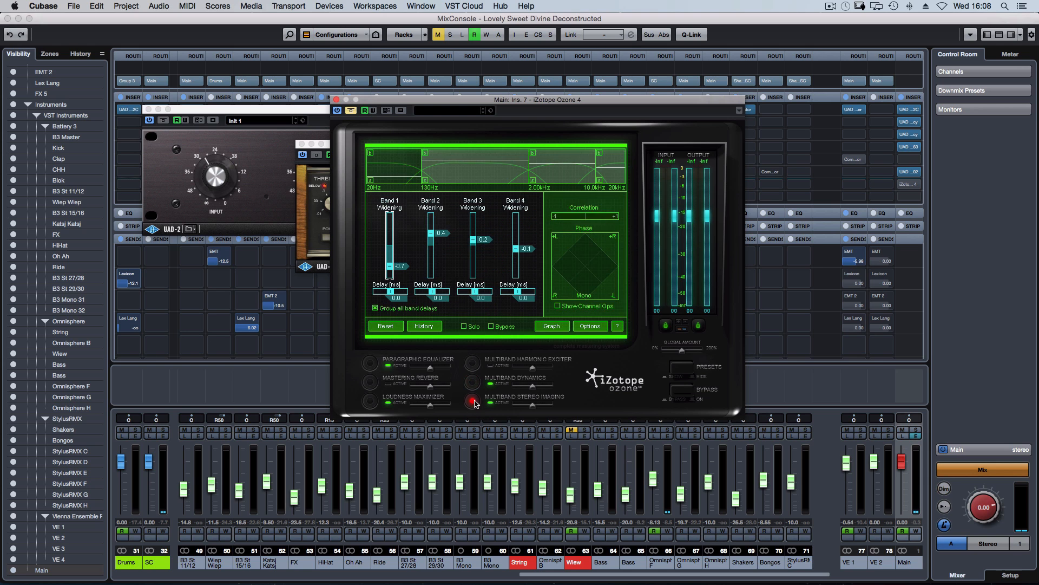
click(369, 363)
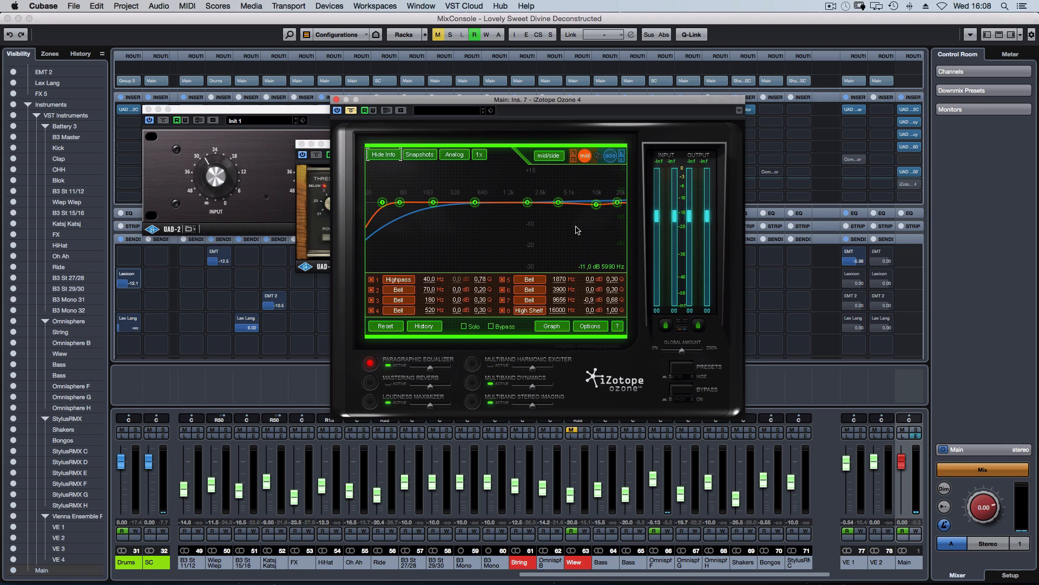
click(371, 403)
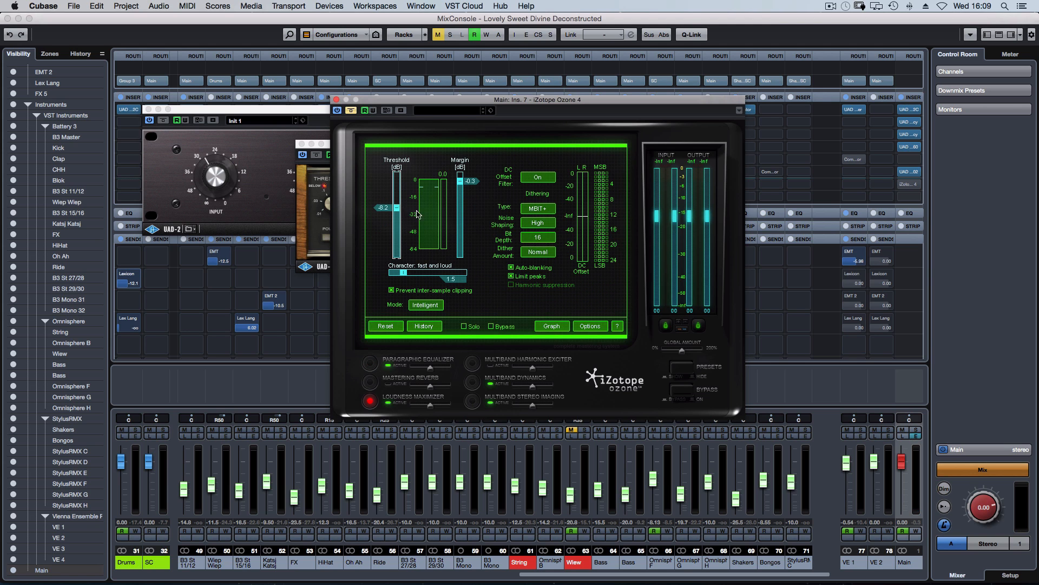
Audition the mix through Ozone 4 and set the Loudness Maximizer threshold to -8.1 dB
key(space)
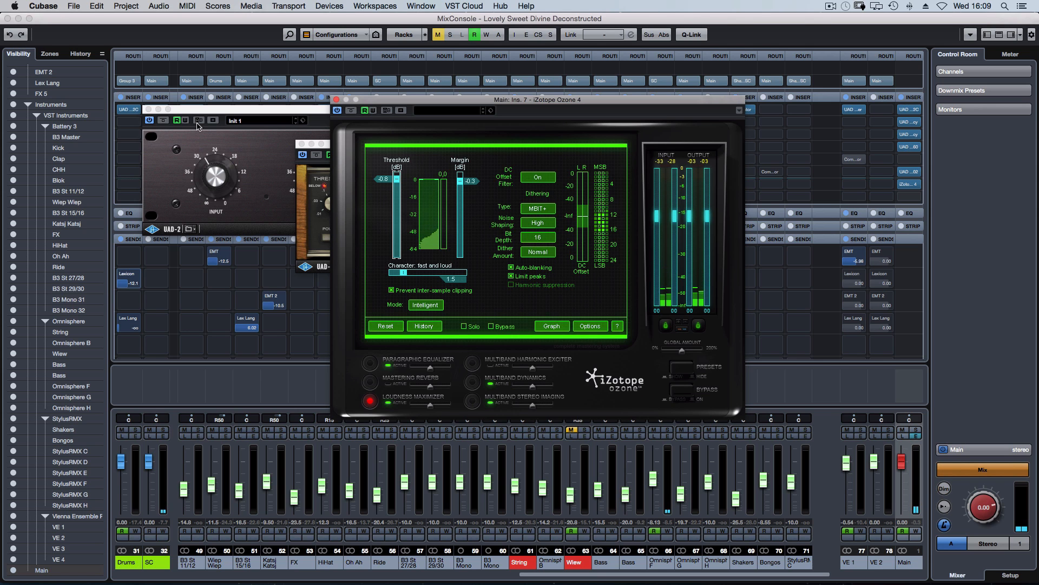
drag(397, 181, 401, 209)
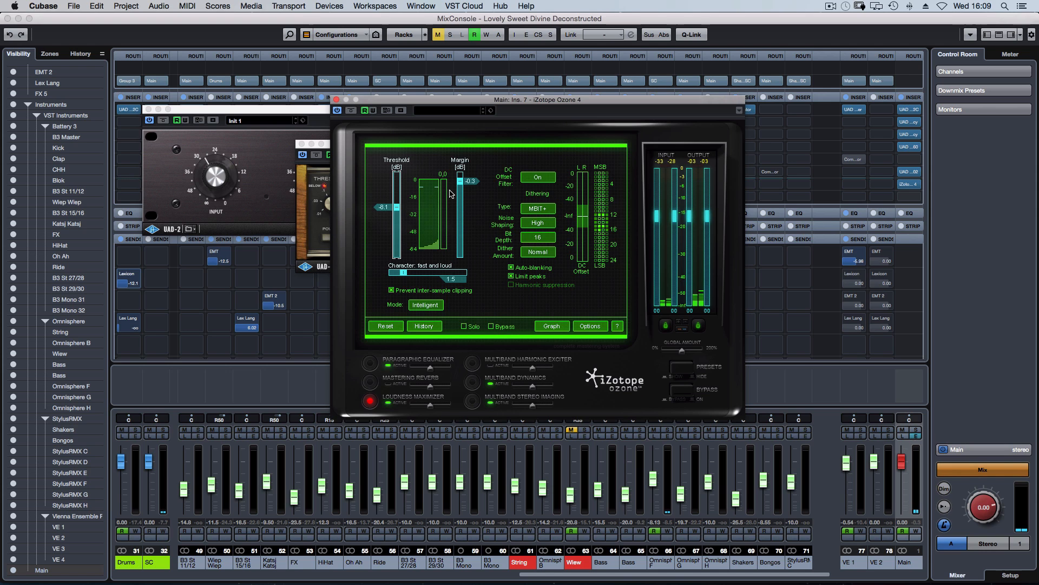